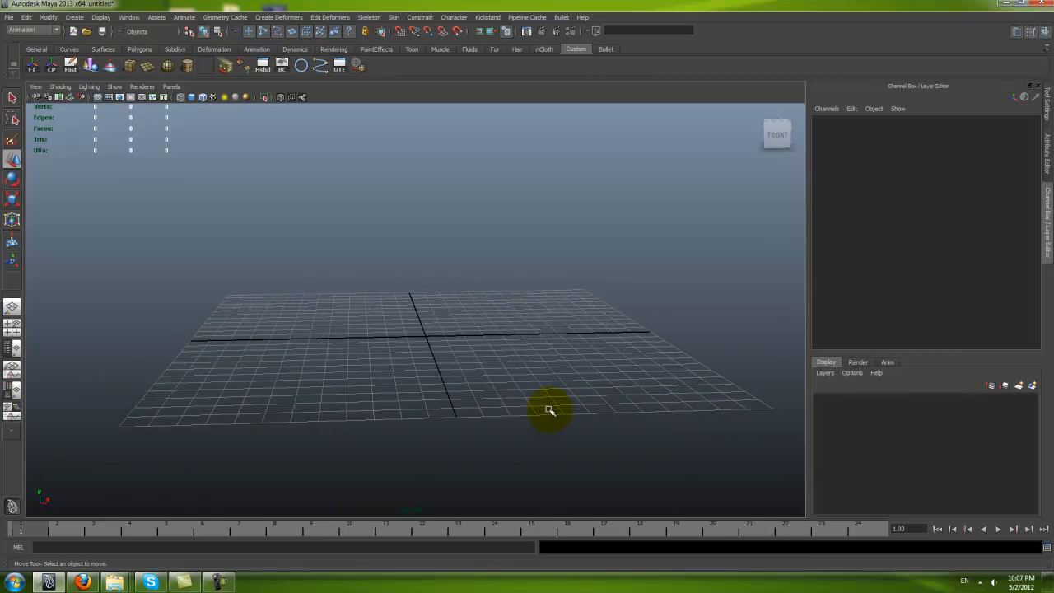
pyautogui.keyDown('alt'); pyautogui.moveTo(536, 261); pyautogui.dragTo(468, 317); pyautogui.keyUp('alt')
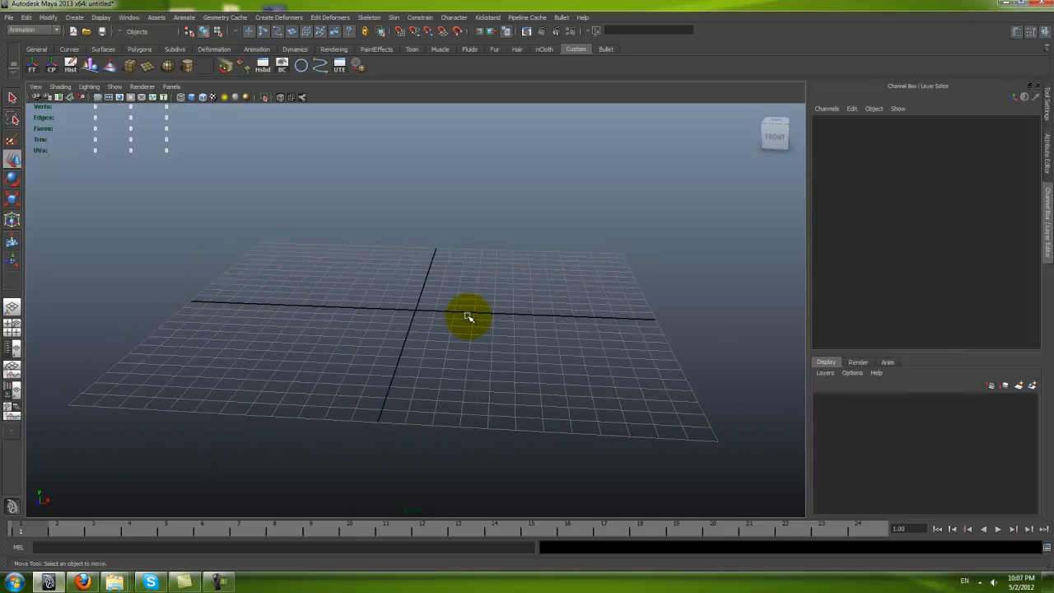
pyautogui.keyDown('alt'); pyautogui.moveTo(469, 316); pyautogui.dragTo(494, 337); pyautogui.keyUp('alt')
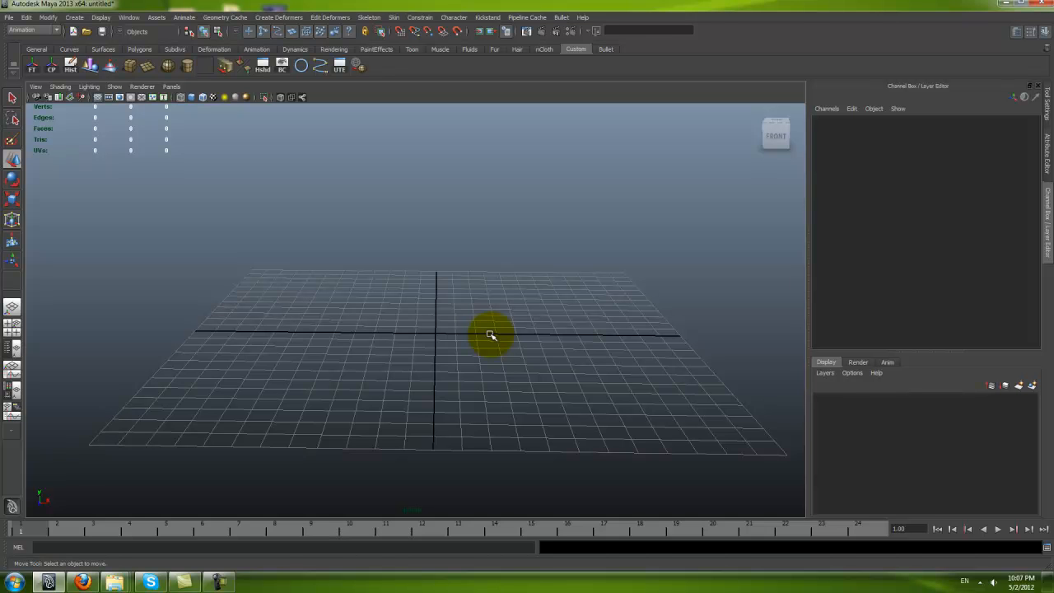
pyautogui.keyDown('alt'); pyautogui.moveTo(491, 335); pyautogui.dragTo(516, 363); pyautogui.keyUp('alt')
pyautogui.keyDown('alt'); pyautogui.moveTo(527, 366); pyautogui.dragTo(493, 347, button='right'); pyautogui.keyUp('alt')
pyautogui.keyDown('alt'); pyautogui.moveTo(494, 347); pyautogui.dragTo(499, 346); pyautogui.keyUp('alt')
pyautogui.keyDown('alt'); pyautogui.moveTo(499, 346); pyautogui.dragTo(491, 348, button='middle'); pyautogui.keyUp('alt')
pyautogui.keyDown('alt'); pyautogui.moveTo(492, 348); pyautogui.dragTo(495, 348); pyautogui.keyUp('alt')
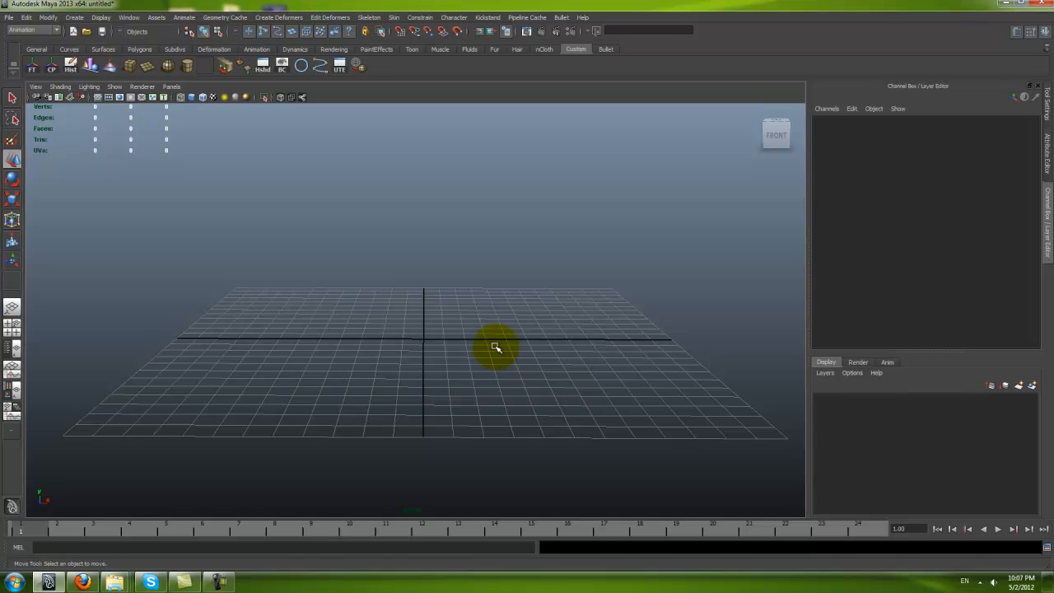
pyautogui.keyDown('alt'); pyautogui.moveTo(495, 347); pyautogui.dragTo(491, 350); pyautogui.keyUp('alt')
# Step: Examine the reference sketch Robot_Liark_by_Sweet_fang.png from the Robots folder up close, and return to the Maya scene
pyautogui.moveTo(115, 581)
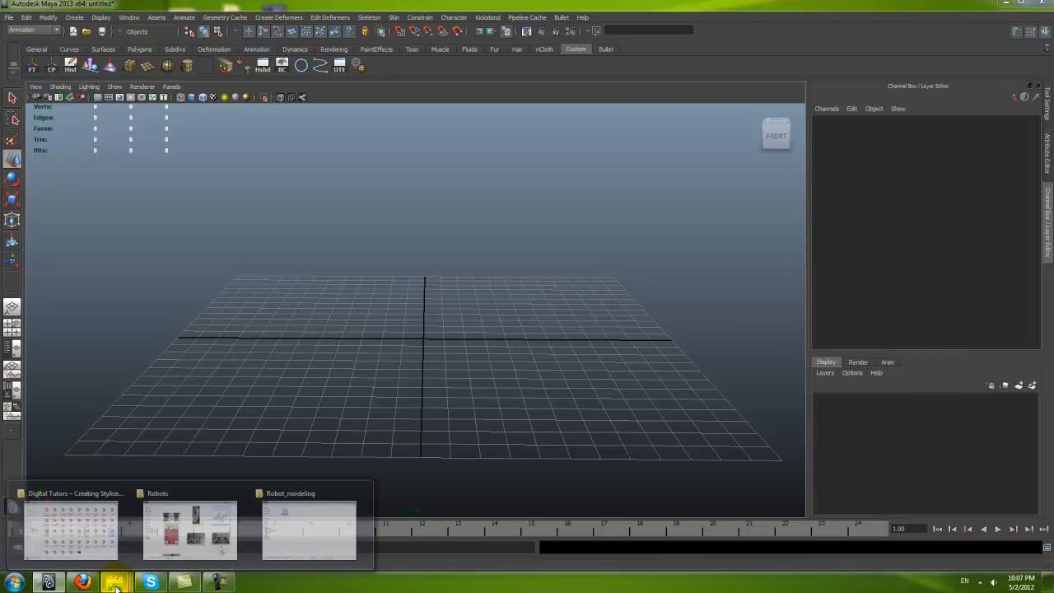
pyautogui.click(210, 520)
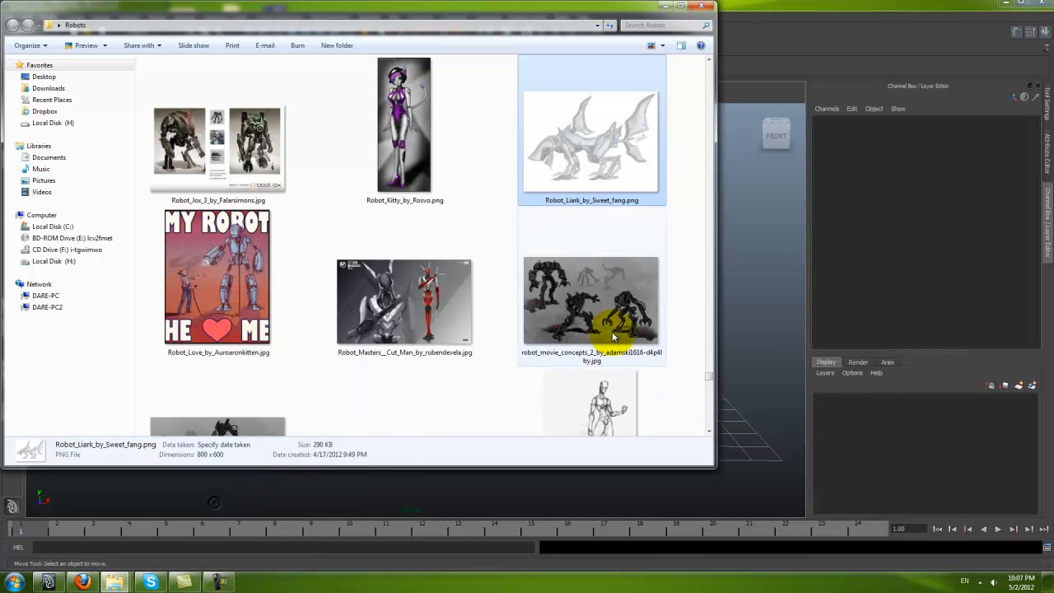
pyautogui.doubleClick(595, 82)
pyautogui.scroll(5, 594, 201)
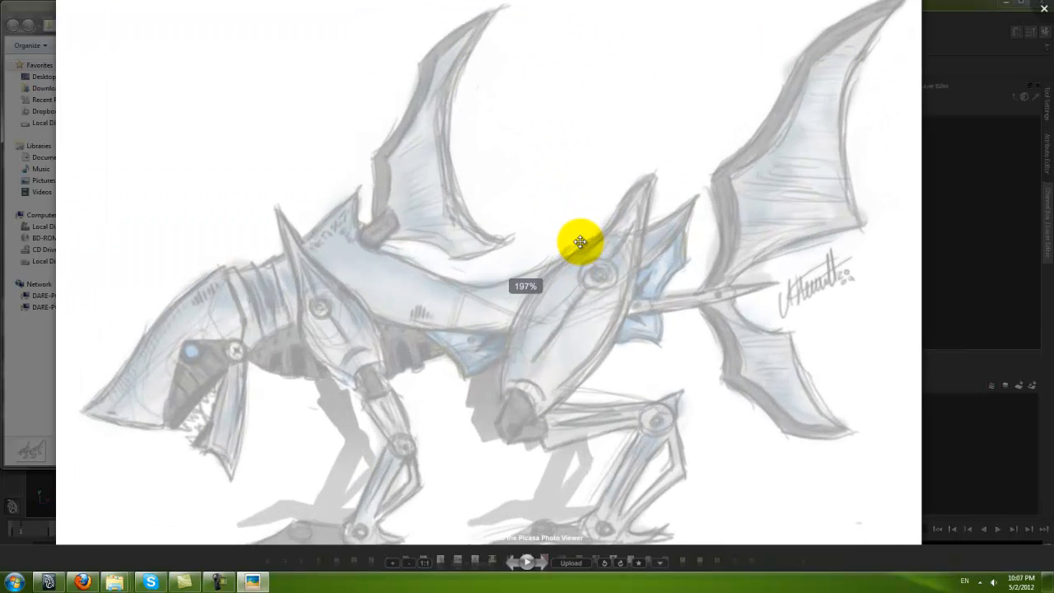
pyautogui.scroll(-2, 605, 270)
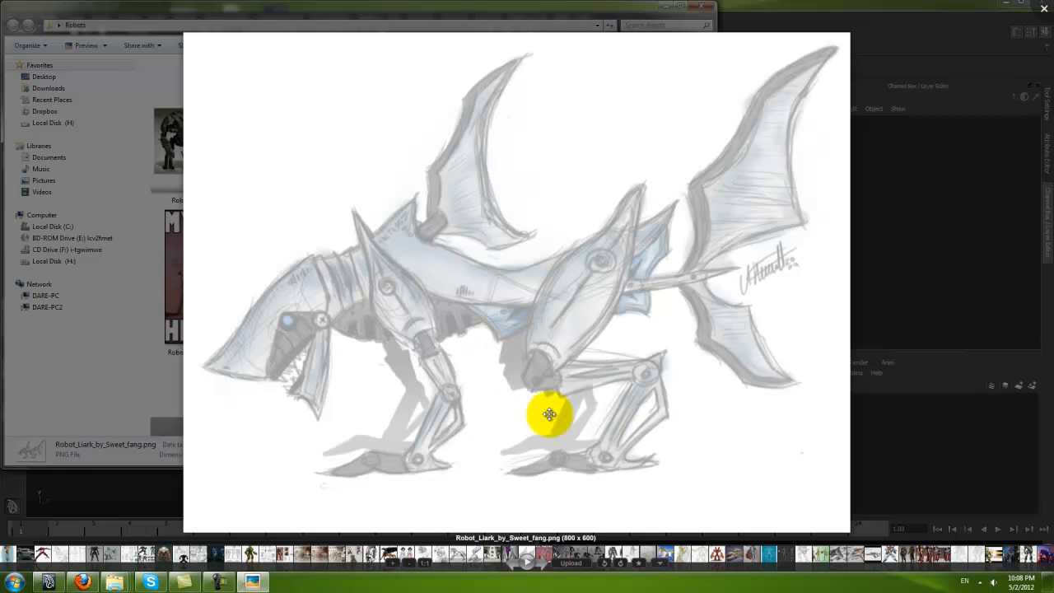
pyautogui.click(1044, 13)
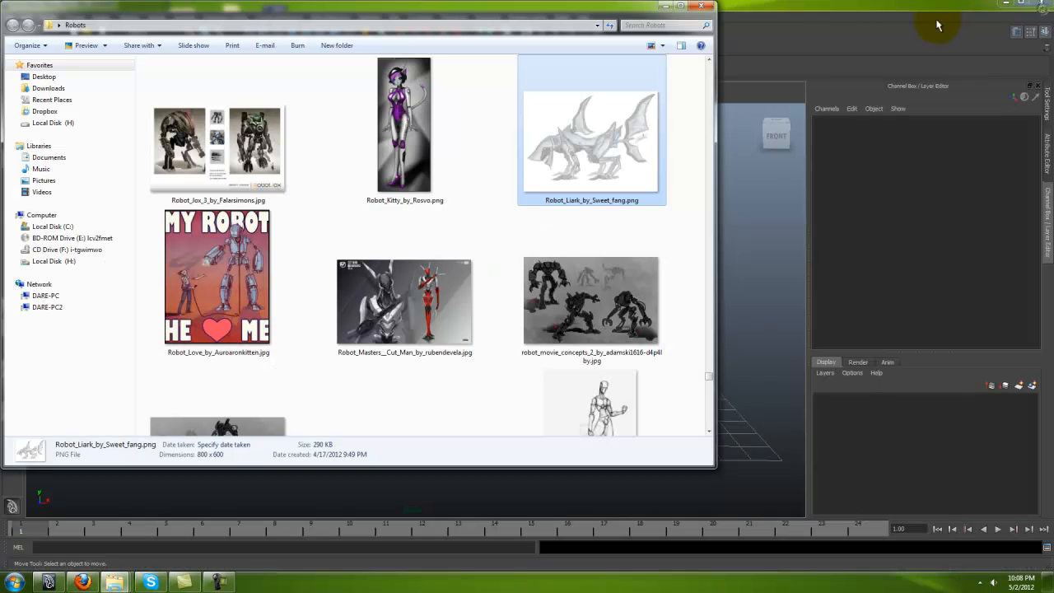
pyautogui.click(667, 7)
pyautogui.scroll(-2, 541, 300)
pyautogui.keyDown('alt'); pyautogui.moveTo(541, 301); pyautogui.dragTo(544, 303, button='right'); pyautogui.keyUp('alt')
pyautogui.keyDown('alt'); pyautogui.moveTo(544, 302); pyautogui.dragTo(569, 305, button='middle'); pyautogui.keyUp('alt')
pyautogui.keyDown('alt'); pyautogui.moveTo(581, 306); pyautogui.dragTo(554, 305); pyautogui.keyUp('alt')
pyautogui.keyDown('alt'); pyautogui.moveTo(554, 304); pyautogui.dragTo(528, 305, button='middle'); pyautogui.keyUp('alt')
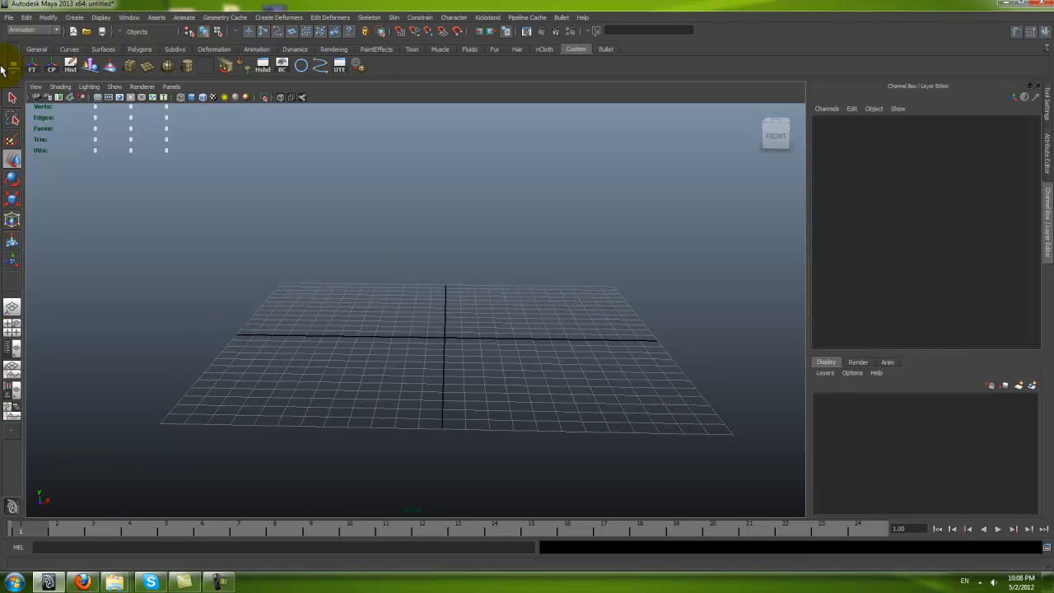
pyautogui.click(8, 17)
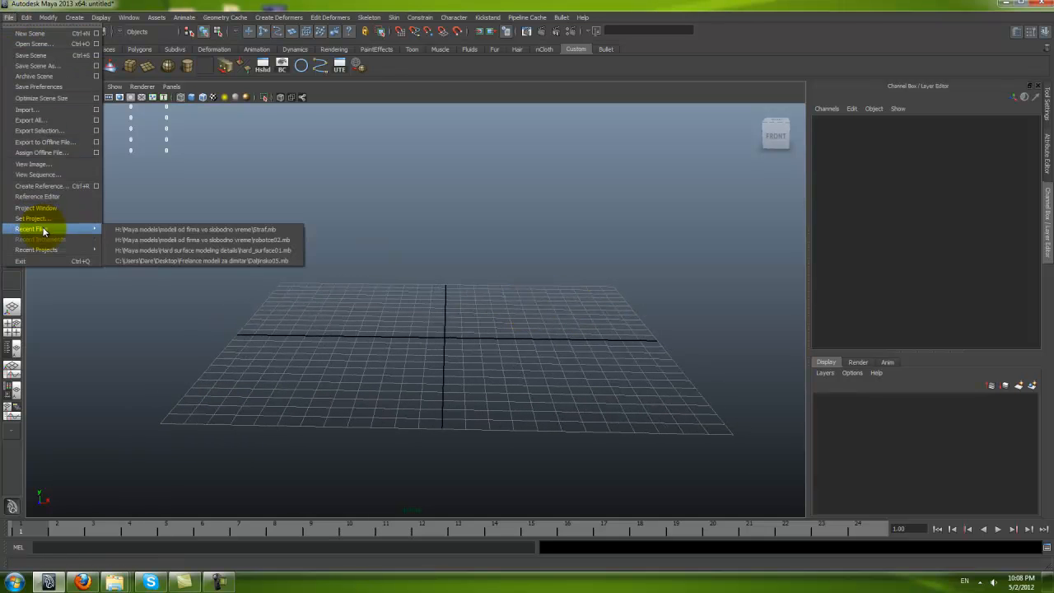
pyautogui.click(504, 278)
pyautogui.moveTo(505, 279)
pyautogui.keyDown('alt'); pyautogui.mouseDown()
pyautogui.moveTo(521, 282)
pyautogui.moveTo(522, 302)
pyautogui.moveTo(506, 272)
pyautogui.mouseUp(); pyautogui.keyUp('alt')
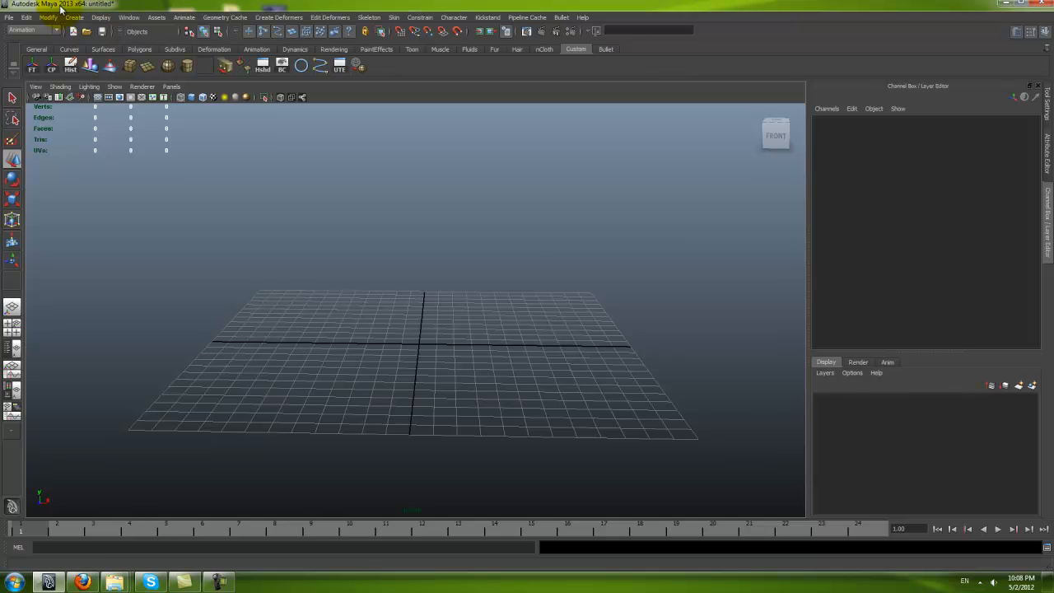
pyautogui.click(511, 266)
pyautogui.keyDown('alt'); pyautogui.moveTo(511, 266); pyautogui.dragTo(521, 284); pyautogui.keyUp('alt')
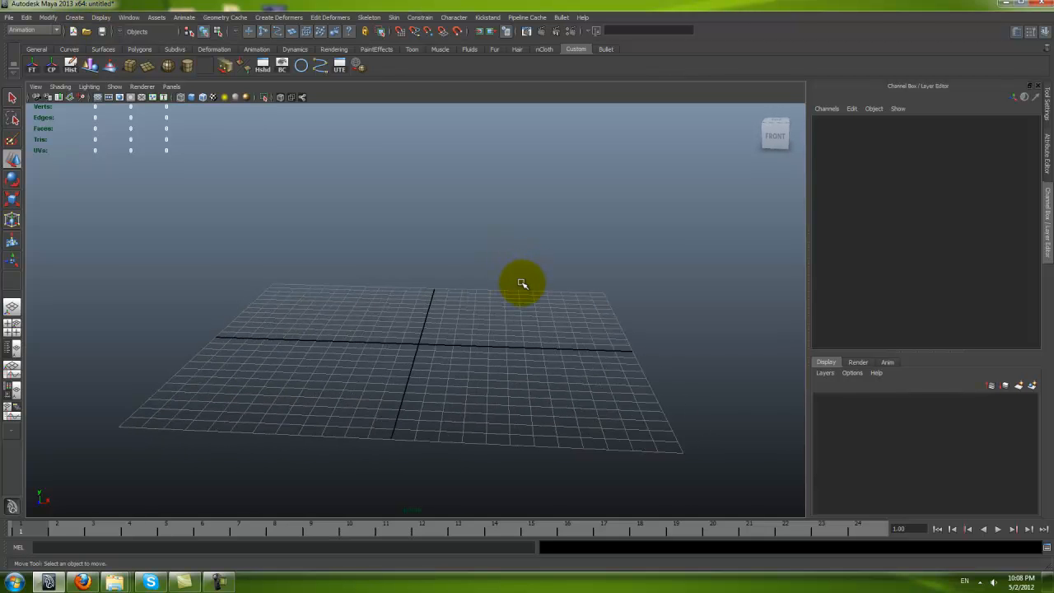
pyautogui.keyDown('alt'); pyautogui.moveTo(522, 374); pyautogui.dragTo(516, 396); pyautogui.keyUp('alt')
pyautogui.keyDown('alt'); pyautogui.moveTo(516, 396); pyautogui.dragTo(517, 408, button='right'); pyautogui.keyUp('alt')
pyautogui.keyDown('alt'); pyautogui.moveTo(517, 408); pyautogui.dragTo(525, 414); pyautogui.keyUp('alt')
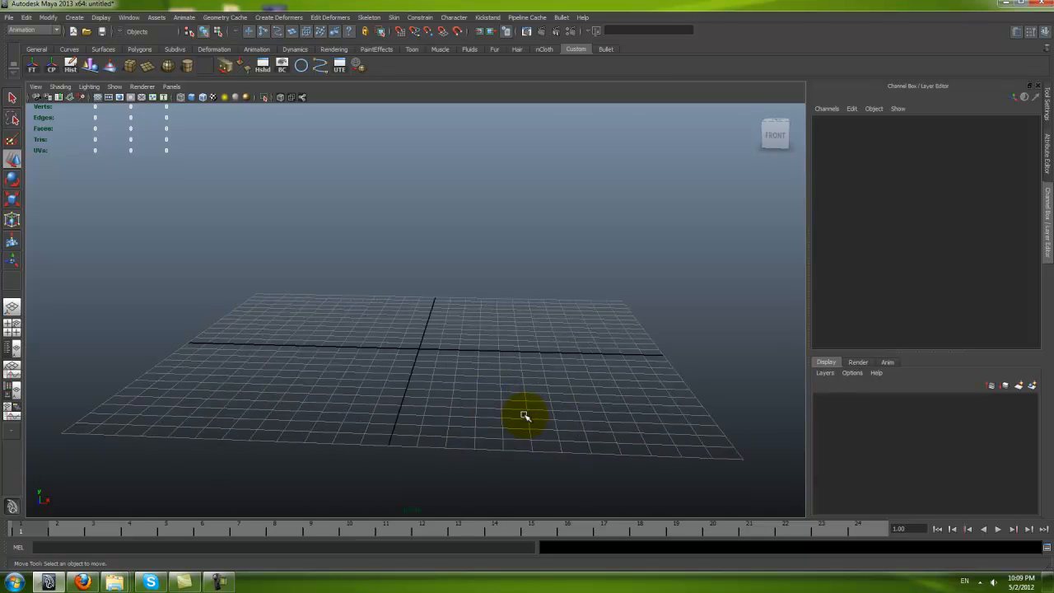
pyautogui.keyDown('alt'); pyautogui.moveTo(525, 416); pyautogui.dragTo(496, 420); pyautogui.keyUp('alt')
pyautogui.keyDown('alt'); pyautogui.moveTo(496, 421); pyautogui.dragTo(530, 425, button='right'); pyautogui.keyUp('alt')
pyautogui.keyDown('alt'); pyautogui.moveTo(529, 425); pyautogui.dragTo(541, 426); pyautogui.keyUp('alt')
pyautogui.keyDown('alt'); pyautogui.moveTo(480, 372); pyautogui.dragTo(457, 383); pyautogui.keyUp('alt')
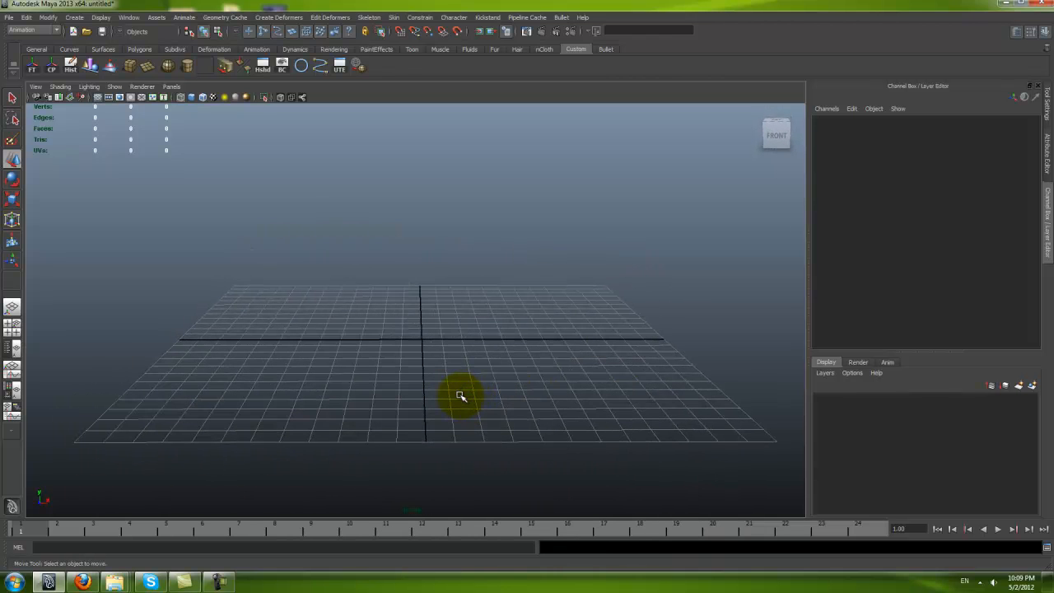
# Step: Create a new project named Robot_dog in the Robot_modeling folder on the desktop, keeping the default project locations
pyautogui.click(9, 19)
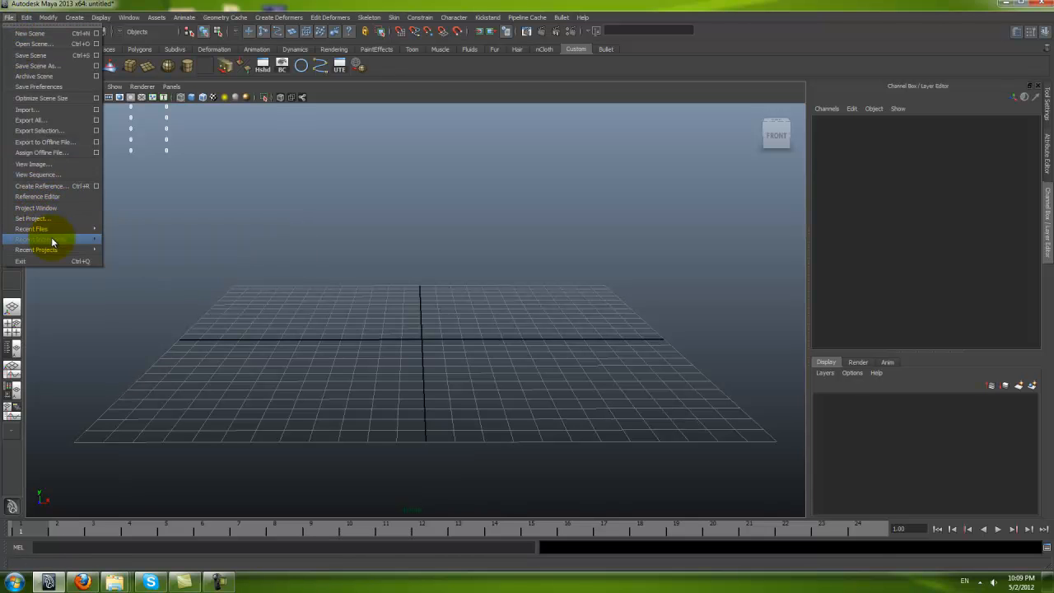
pyautogui.moveTo(51, 230)
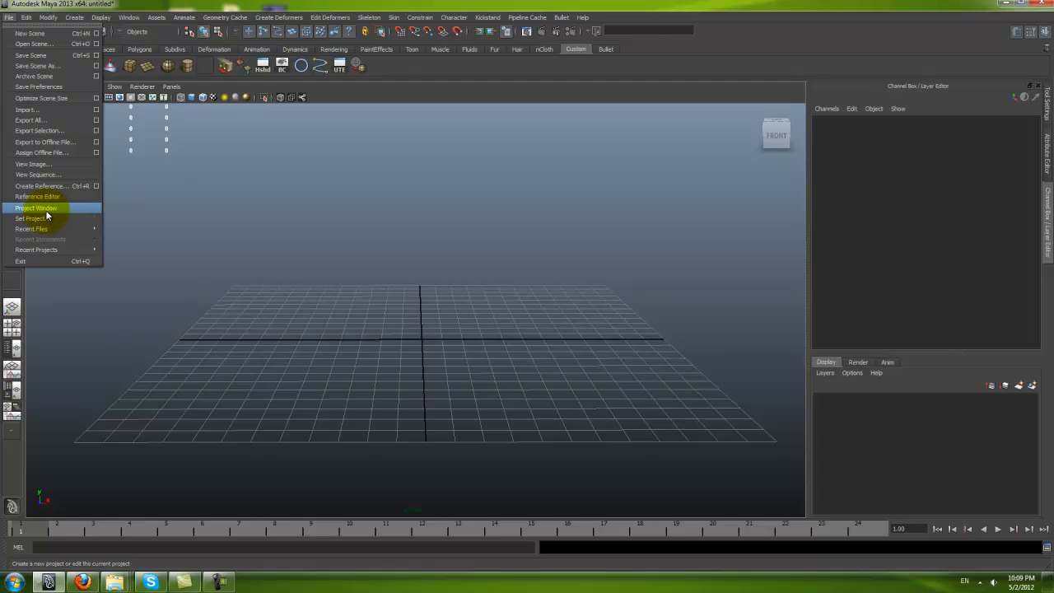
pyautogui.click(45, 209)
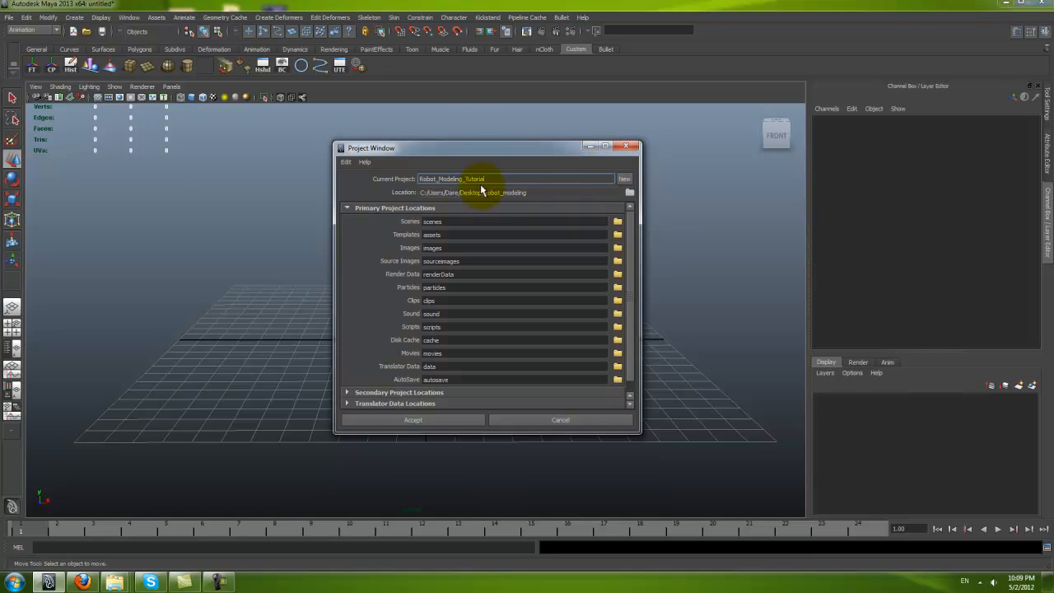
pyautogui.moveTo(421, 180); pyautogui.dragTo(477, 169)
pyautogui.moveTo(418, 193); pyautogui.dragTo(529, 192)
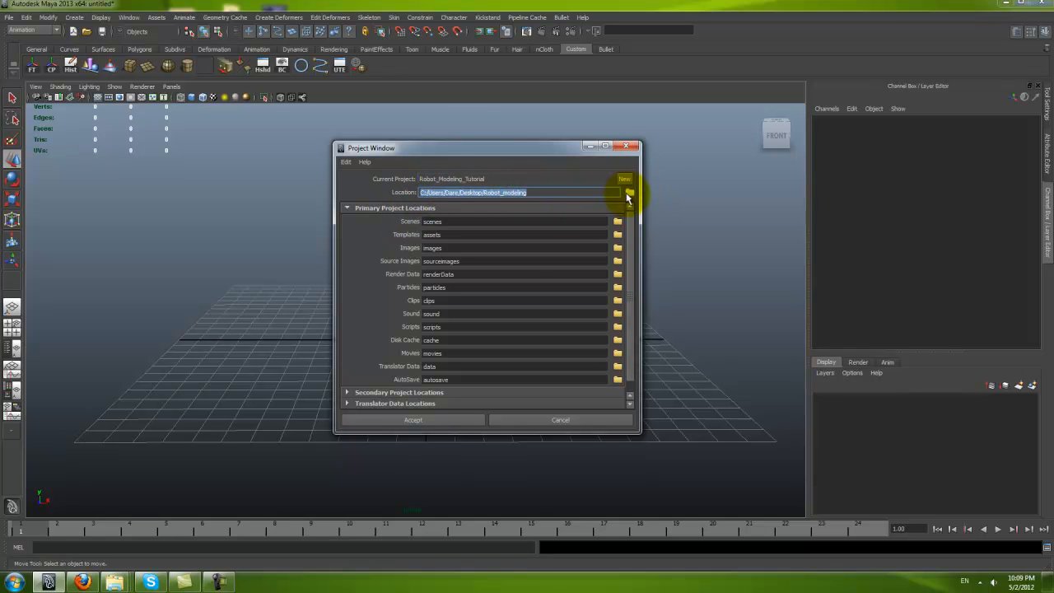
pyautogui.click(624, 180)
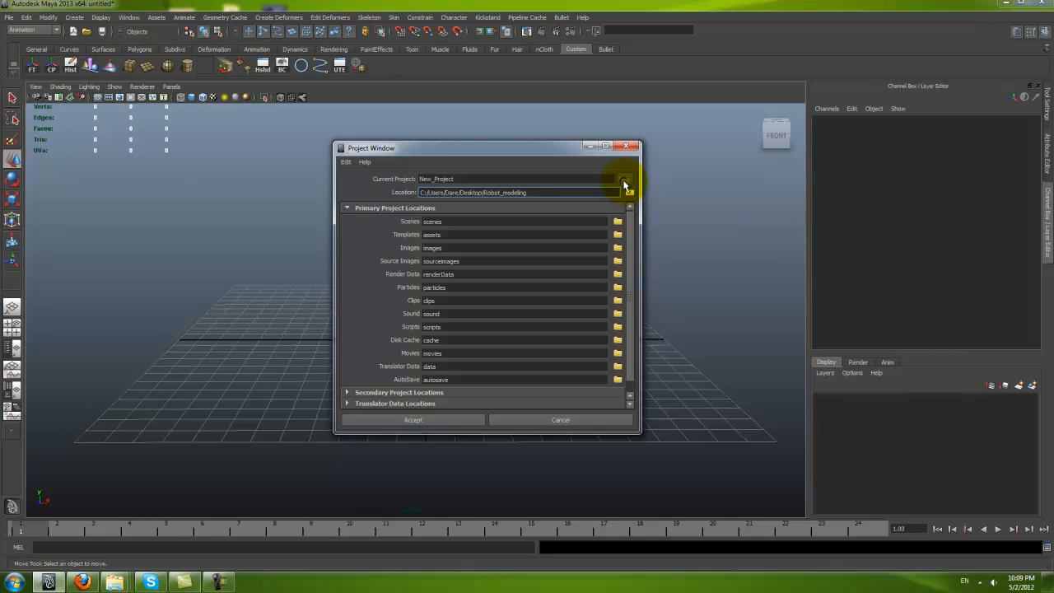
pyautogui.moveTo(481, 178); pyautogui.dragTo(257, 185)
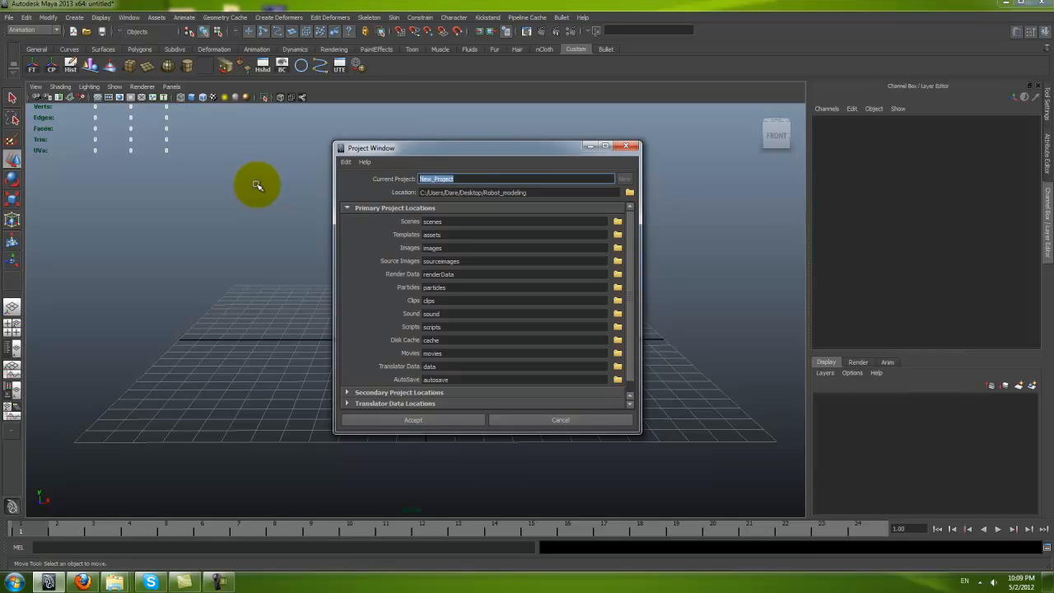
pyautogui.write('Robot_dog')
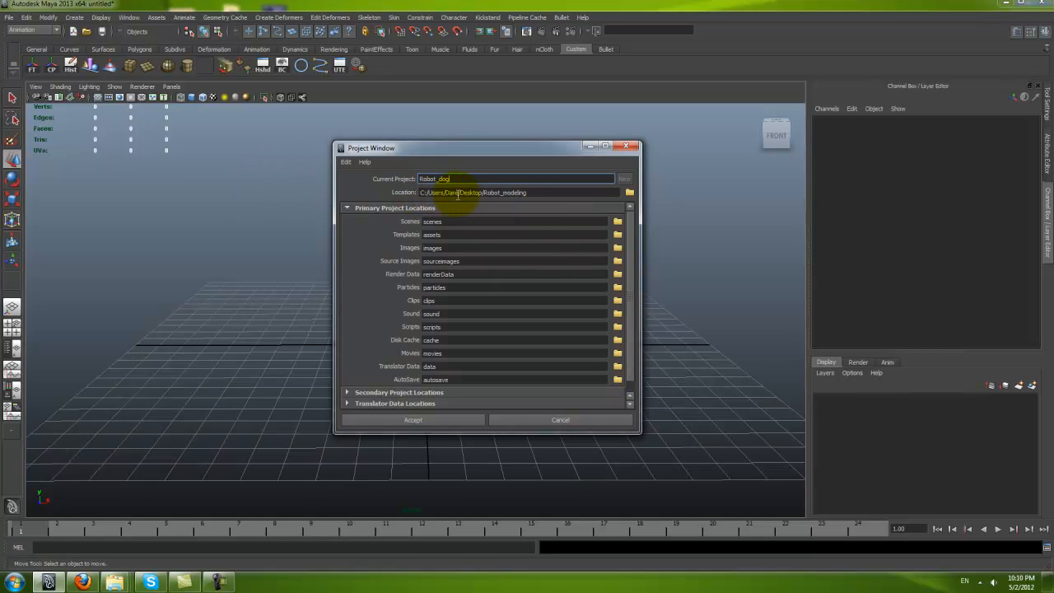
pyautogui.moveTo(498, 192); pyautogui.dragTo(365, 200)
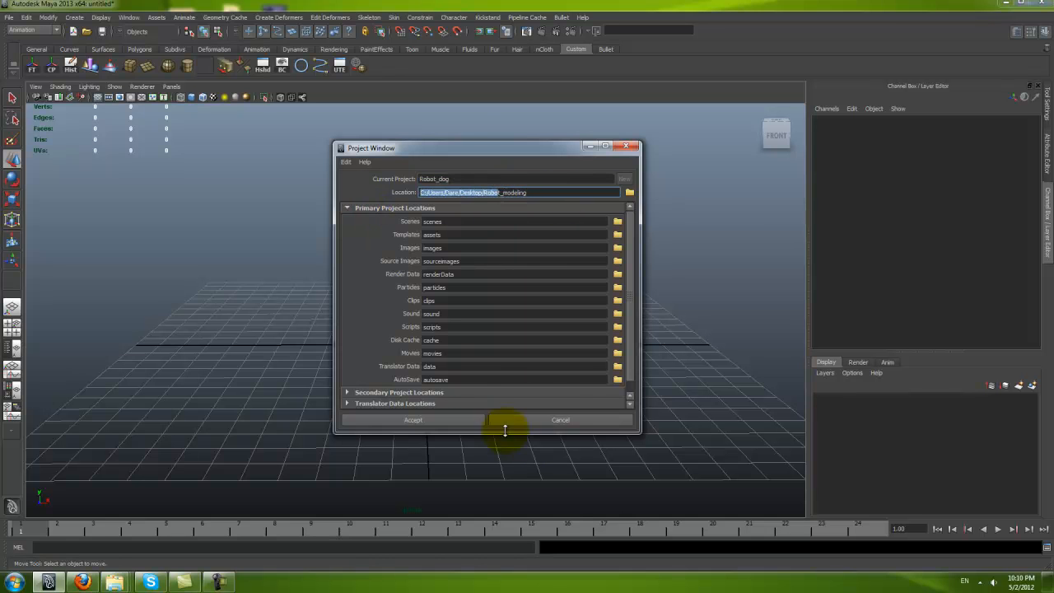
pyautogui.scroll(-1, 631, 267)
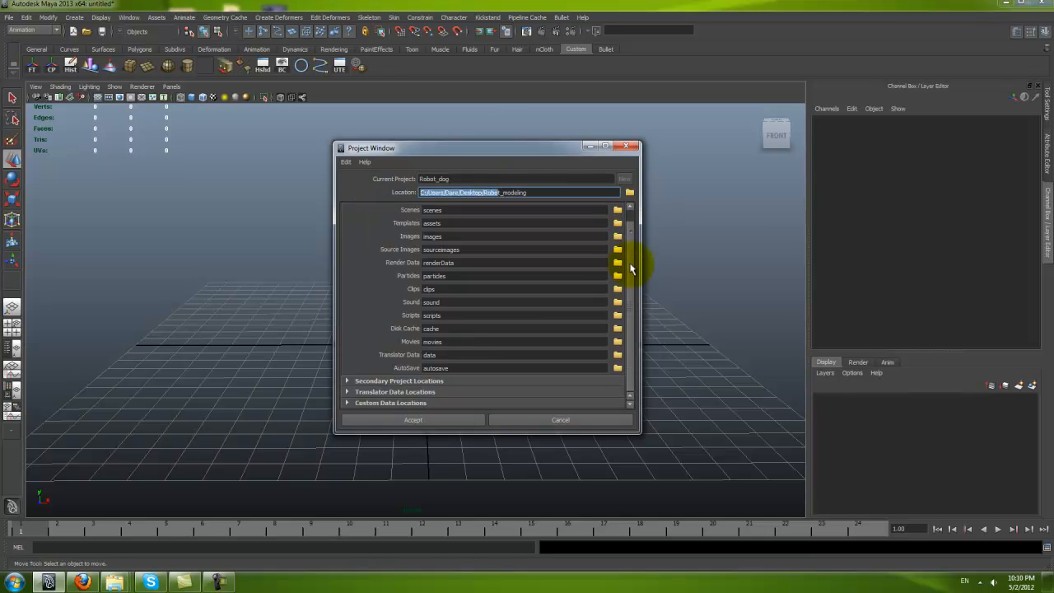
pyautogui.click(413, 421)
# Step: Save the scene as a Maya Binary file named Blocking01.01 in the project's scenes folder
pyautogui.keyDown('alt'); pyautogui.moveTo(415, 422); pyautogui.dragTo(438, 401); pyautogui.keyUp('alt')
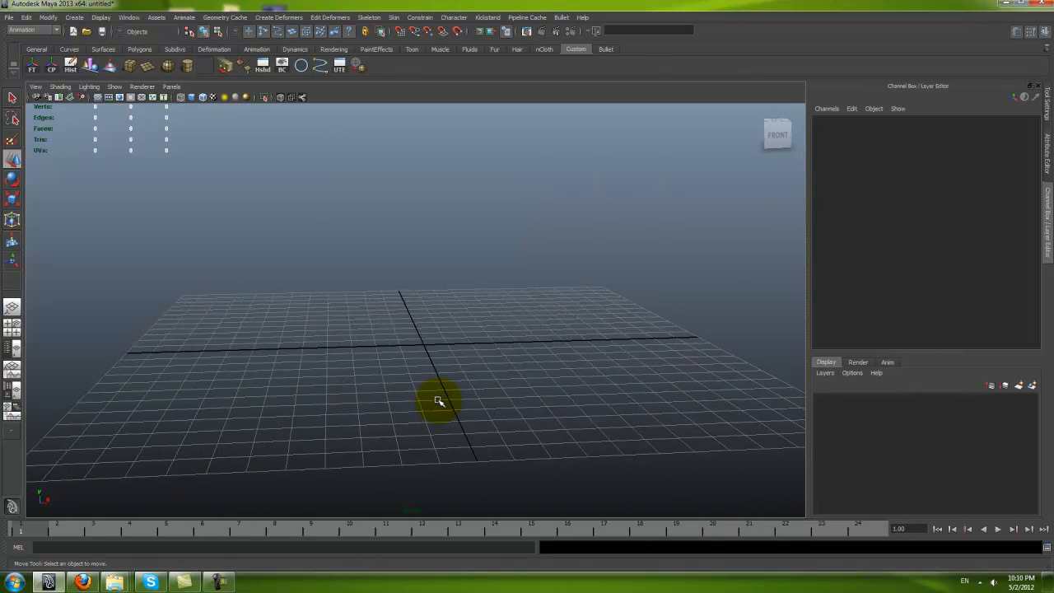
pyautogui.hotkey('ctrl', 'shift', 's')
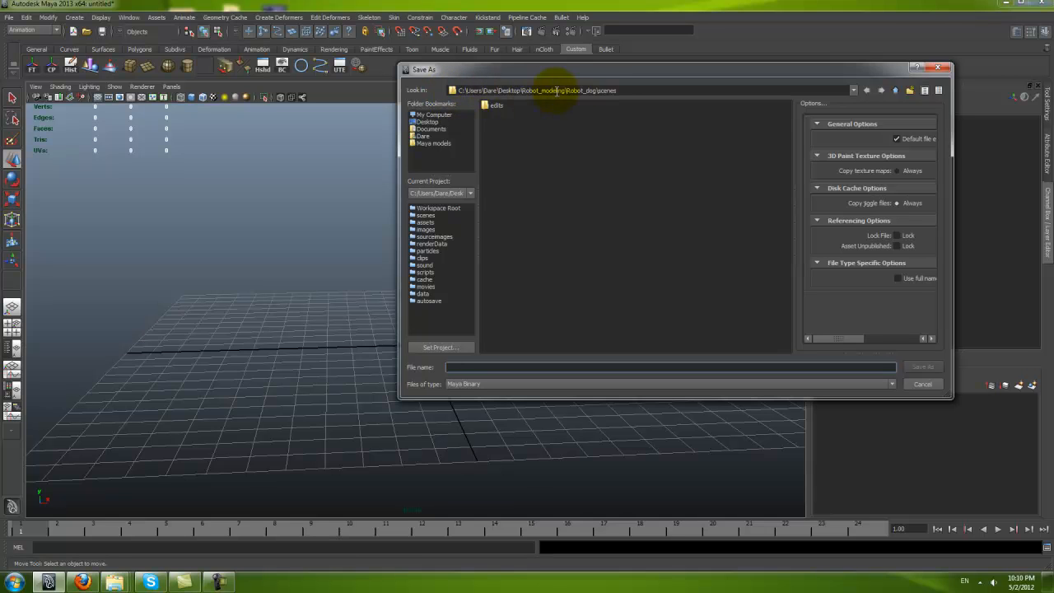
pyautogui.doubleClick(601, 90)
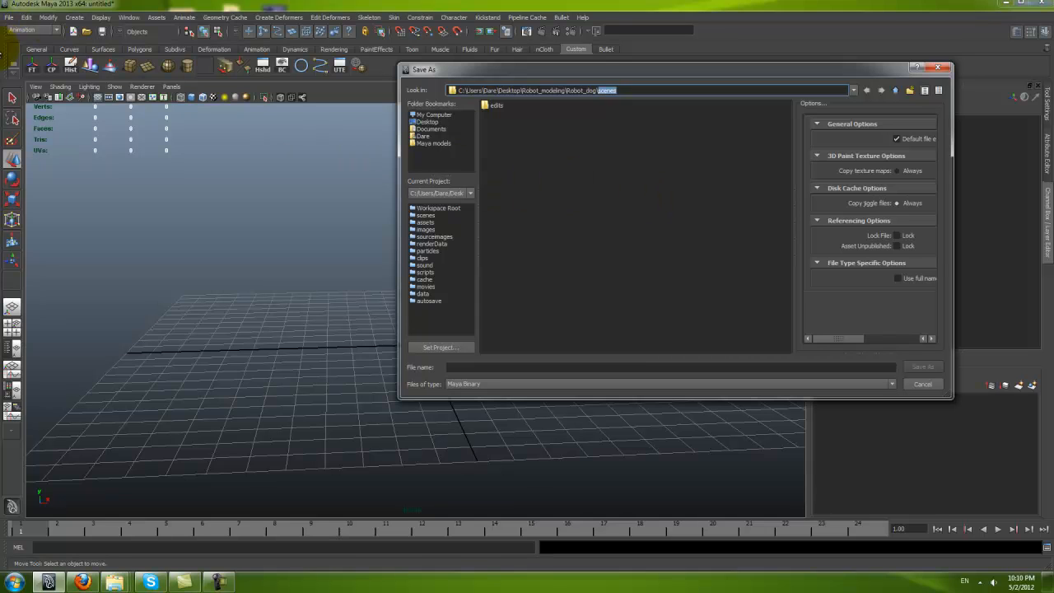
pyautogui.click(512, 367)
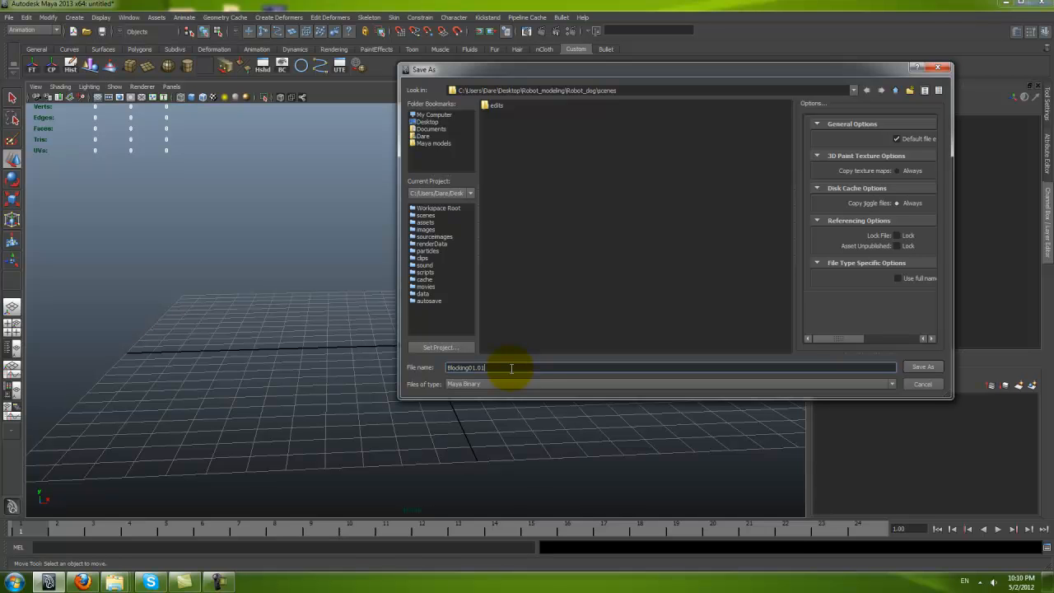
pyautogui.press('Return')
pyautogui.keyDown('alt'); pyautogui.moveTo(509, 368); pyautogui.dragTo(417, 312); pyautogui.keyUp('alt')
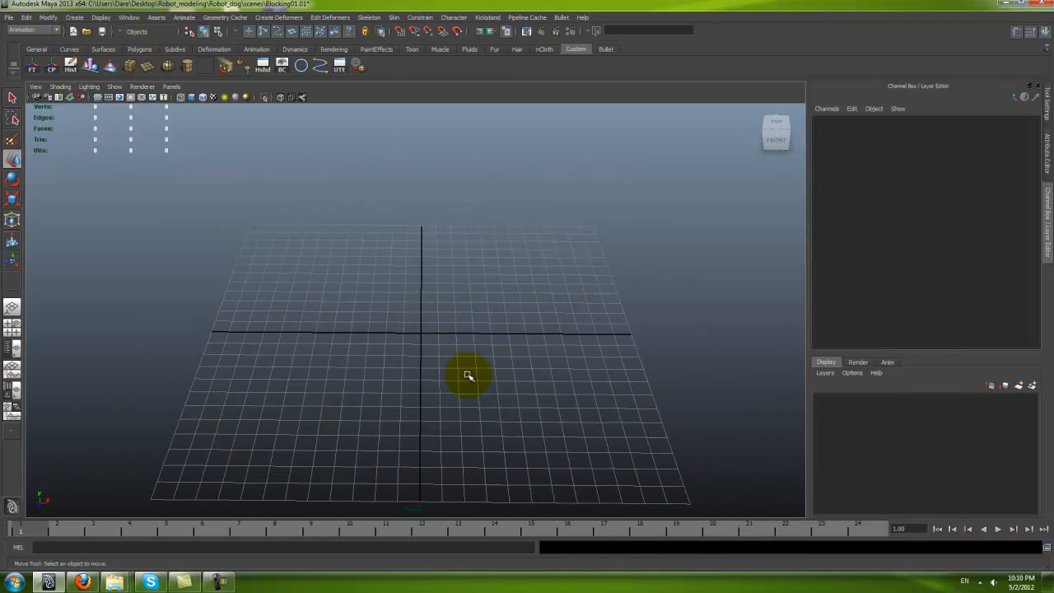
pyautogui.keyDown('alt'); pyautogui.moveTo(463, 379); pyautogui.dragTo(452, 404); pyautogui.keyUp('alt')
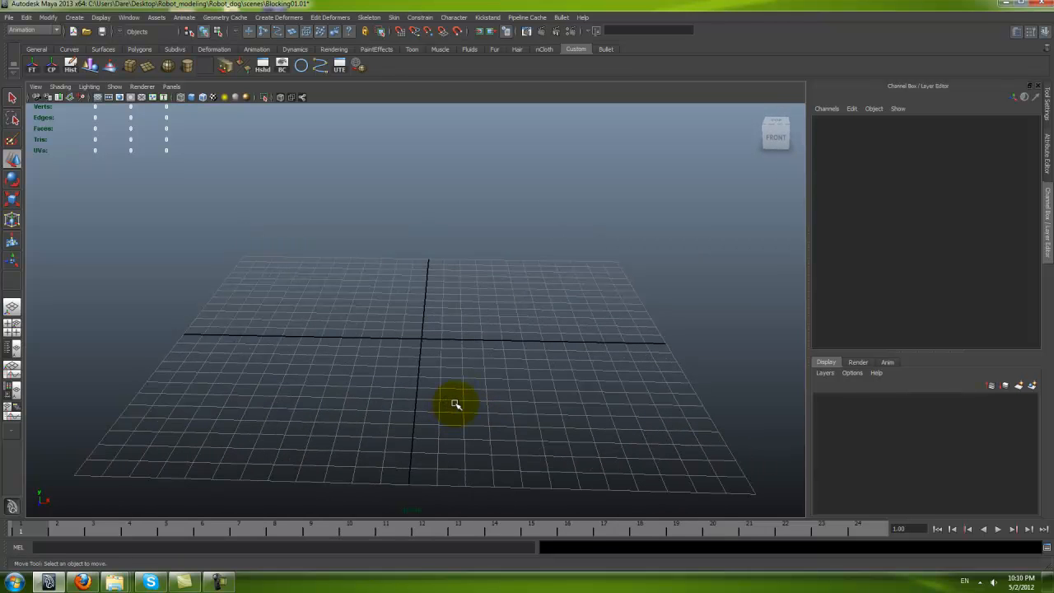
pyautogui.press('space')
pyautogui.click(36, 305)
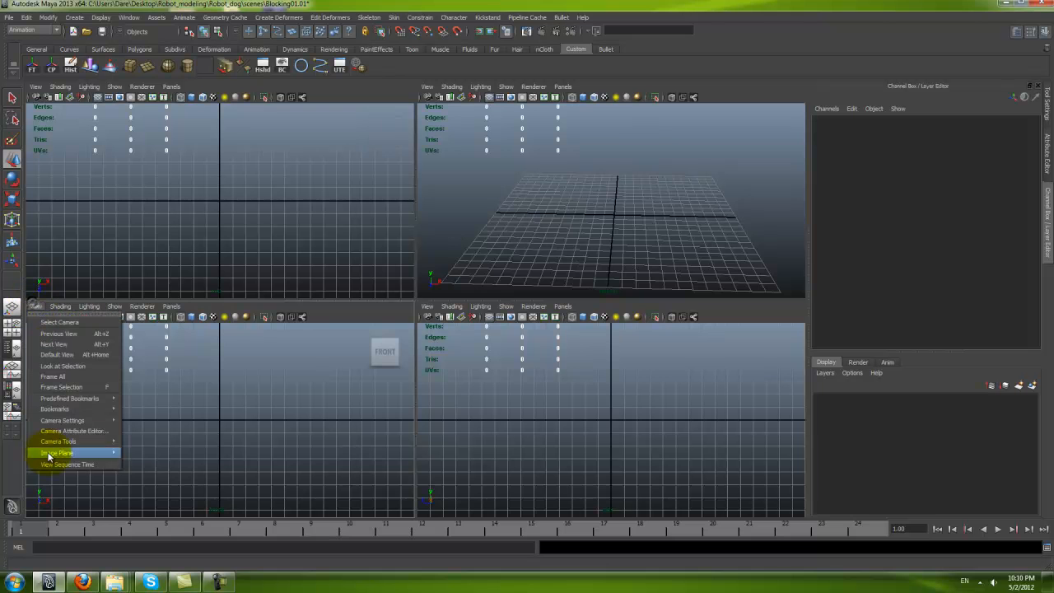
pyautogui.moveTo(49, 457)
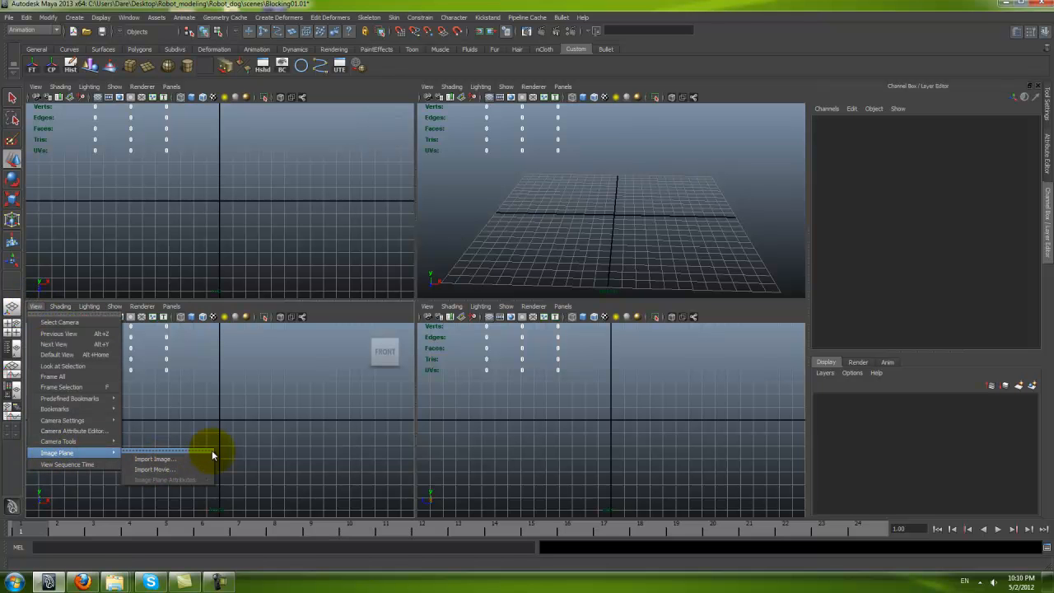
pyautogui.click(650, 220)
pyautogui.press('space')
# Step: Create a polygon plane at the origin and scale it uniformly to about 24 so it covers the grid
pyautogui.keyDown('alt'); pyautogui.moveTo(554, 301); pyautogui.dragTo(354, 194); pyautogui.keyUp('alt')
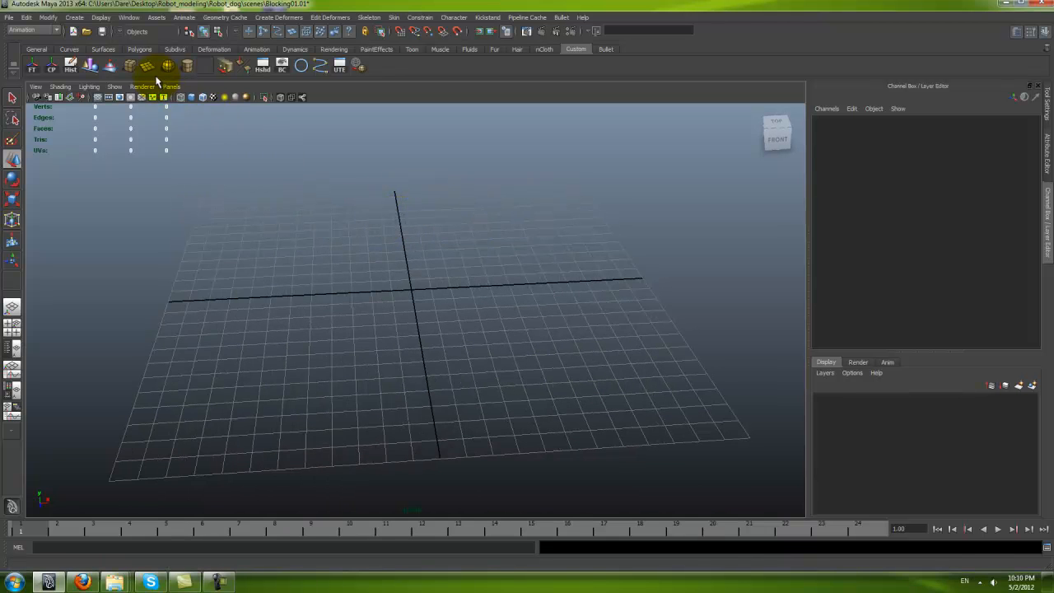
pyautogui.click(147, 67)
pyautogui.press('r')
pyautogui.moveTo(414, 294); pyautogui.dragTo(681, 326)
pyautogui.press('w')
# Step: Set the plane's width and height subdivisions to 1 and show it with smooth shading
pyautogui.click(836, 244)
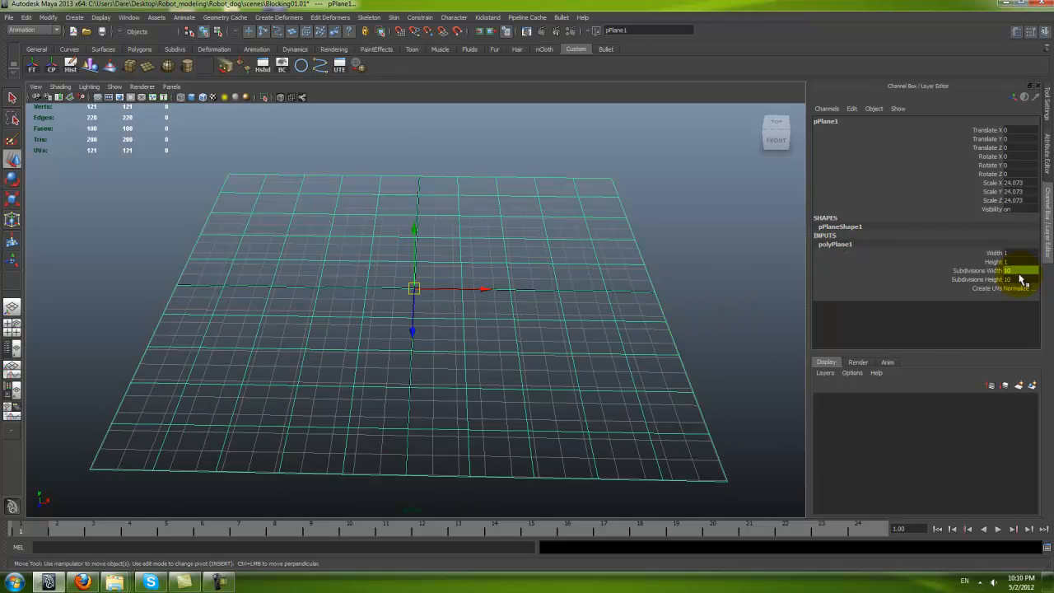
pyautogui.moveTo(1019, 271); pyautogui.dragTo(1019, 280)
pyautogui.keyDown('alt'); pyautogui.moveTo(558, 353); pyautogui.dragTo(547, 349); pyautogui.keyUp('alt')
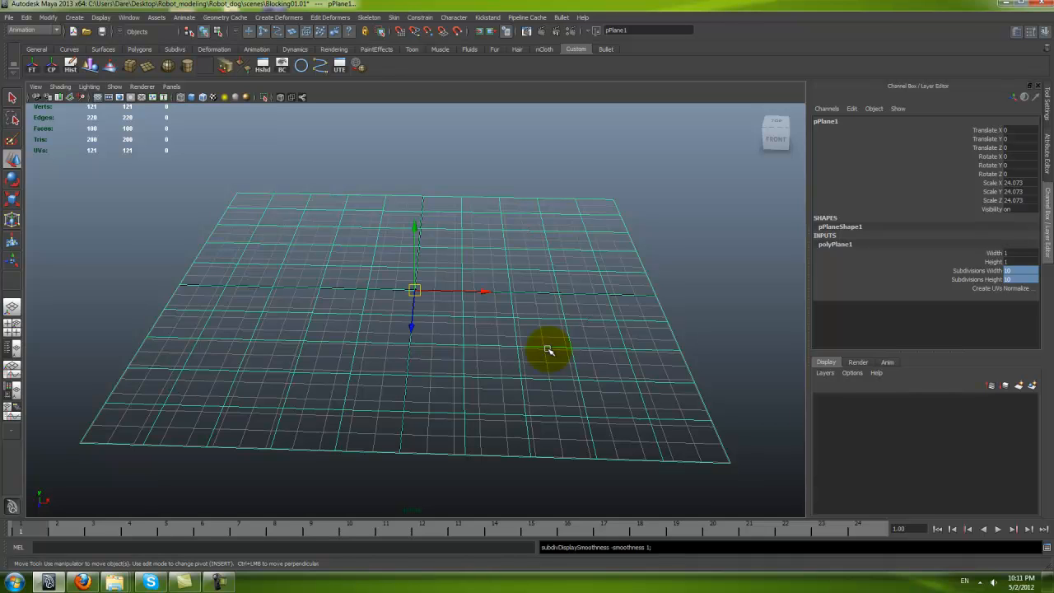
pyautogui.click(1017, 279)
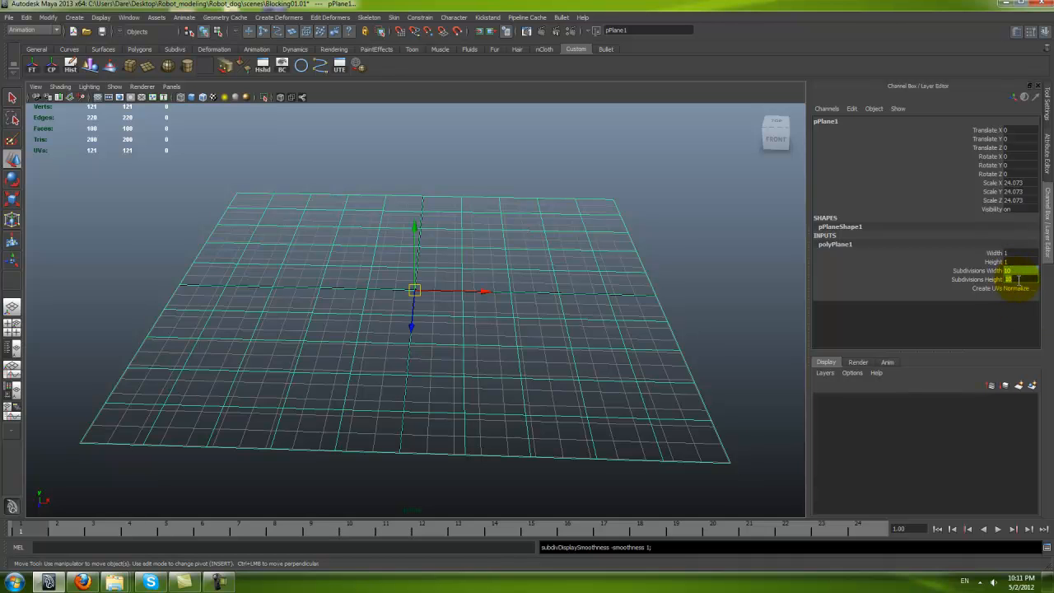
pyautogui.write('14')
pyautogui.press('Return')
pyautogui.write('1')
pyautogui.press('Return')
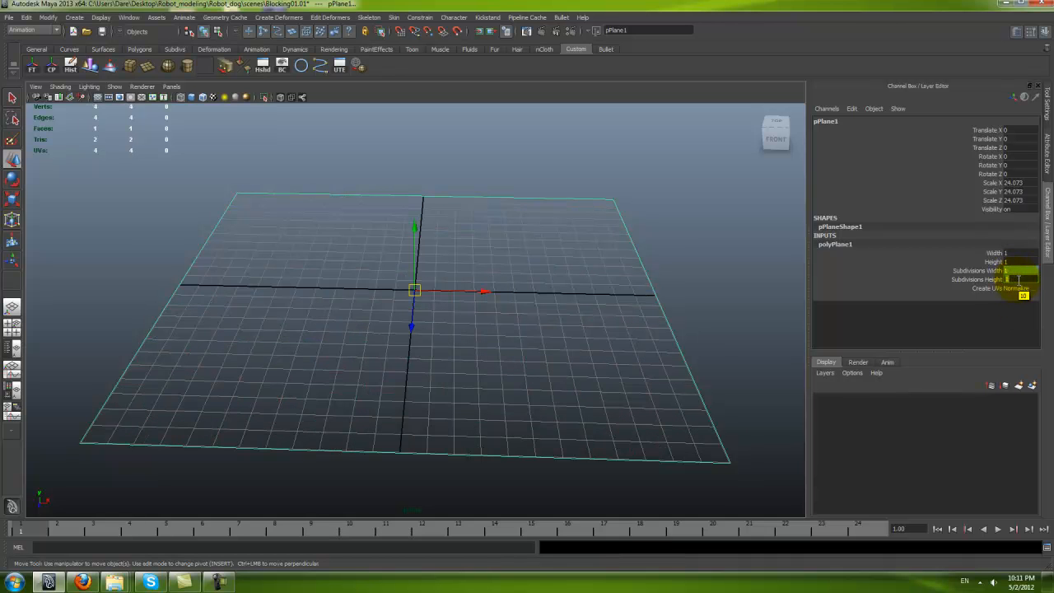
pyautogui.moveTo(665, 295)
pyautogui.keyDown('alt'); pyautogui.mouseDown()
pyautogui.moveTo(624, 309)
pyautogui.moveTo(597, 298)
pyautogui.mouseUp(); pyautogui.keyUp('alt')
pyautogui.press('5')
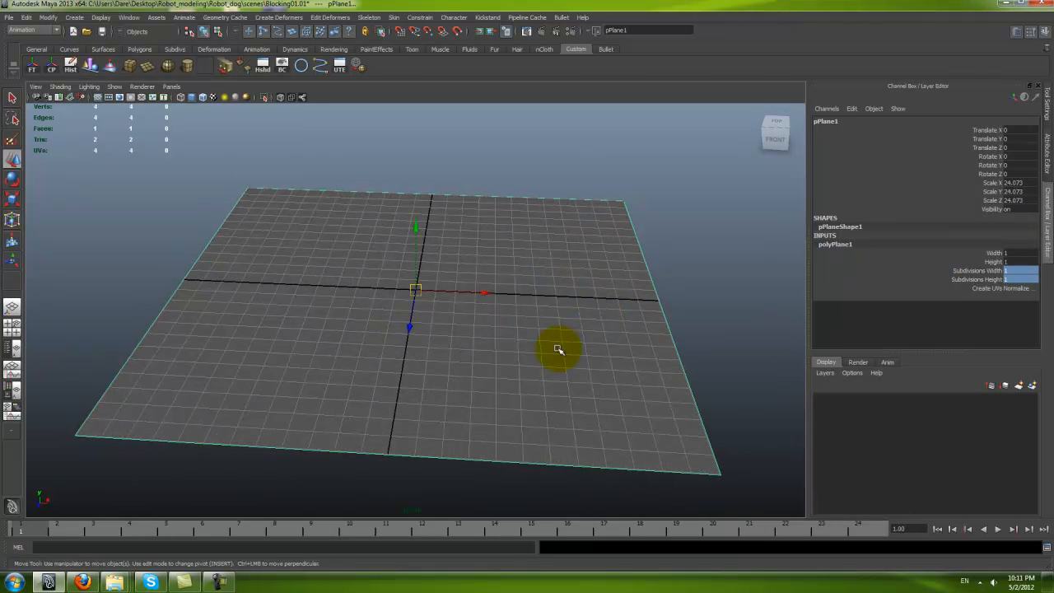
pyautogui.keyDown('alt'); pyautogui.moveTo(563, 348); pyautogui.dragTo(574, 346); pyautogui.keyUp('alt')
pyautogui.moveTo(1010, 254); pyautogui.dragTo(1011, 261)
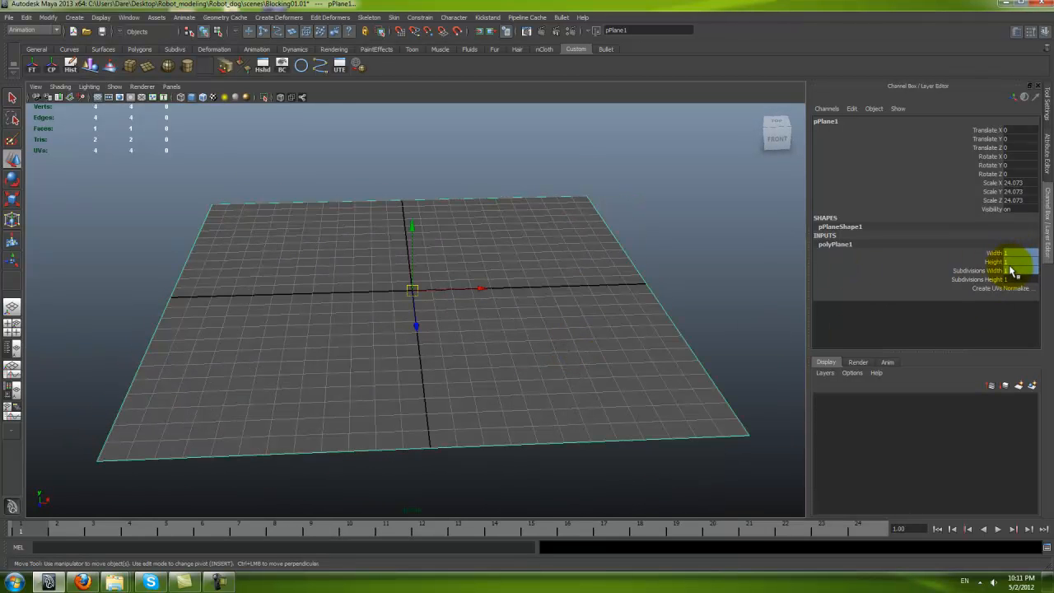
# Step: Assign a new Lambert material to the plane and connect a File texture to the material's color
pyautogui.keyDown('alt'); pyautogui.moveTo(669, 331); pyautogui.dragTo(550, 323); pyautogui.keyUp('alt')
pyautogui.rightClick(555, 274)
pyautogui.moveTo(555, 273); pyautogui.dragTo(617, 445, button='right')
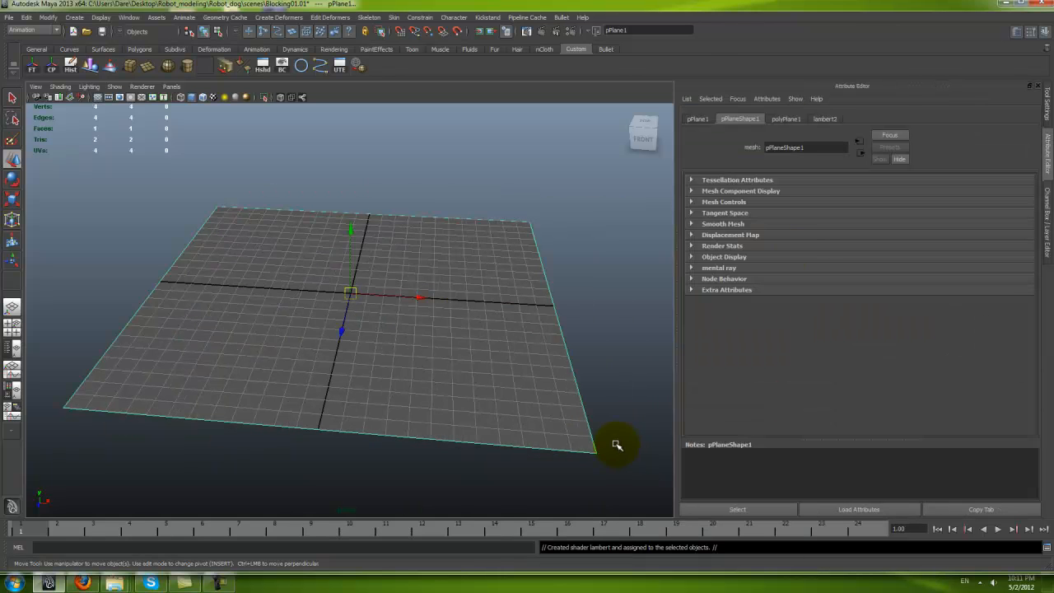
pyautogui.click(827, 120)
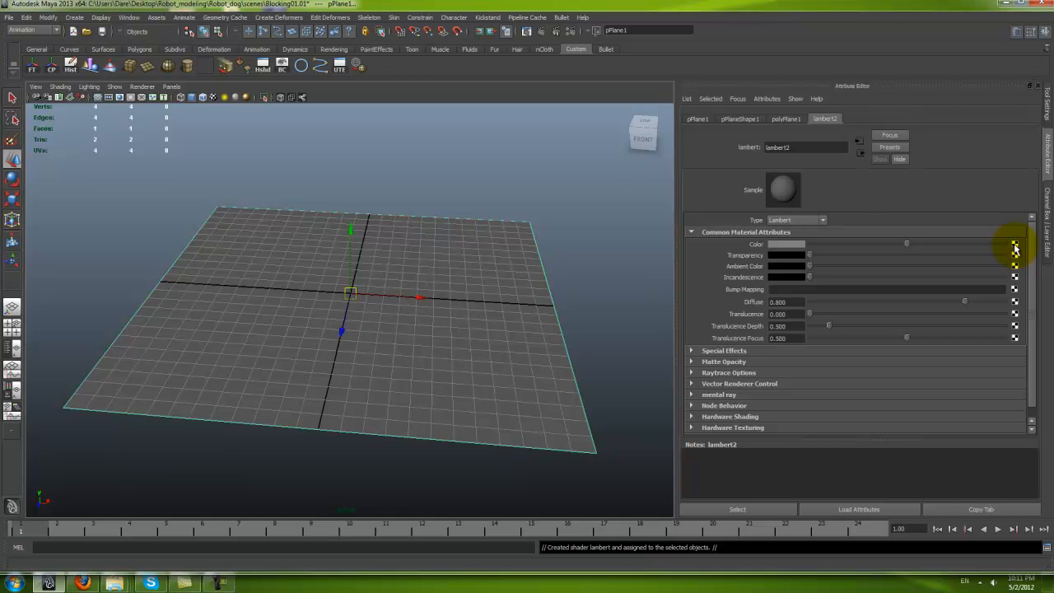
pyautogui.click(1015, 247)
pyautogui.click(469, 287)
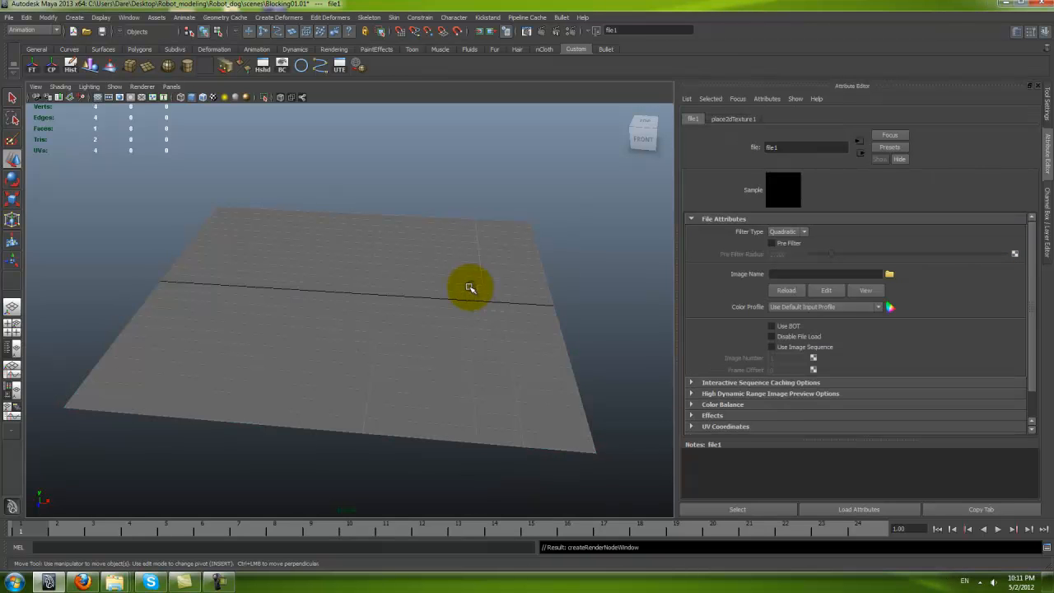
# Step: Paste Robot_modeling tutorial.jpg into the project's sourceimages folder, load it as the file texture's image, and display the texture on the plane
pyautogui.click(890, 274)
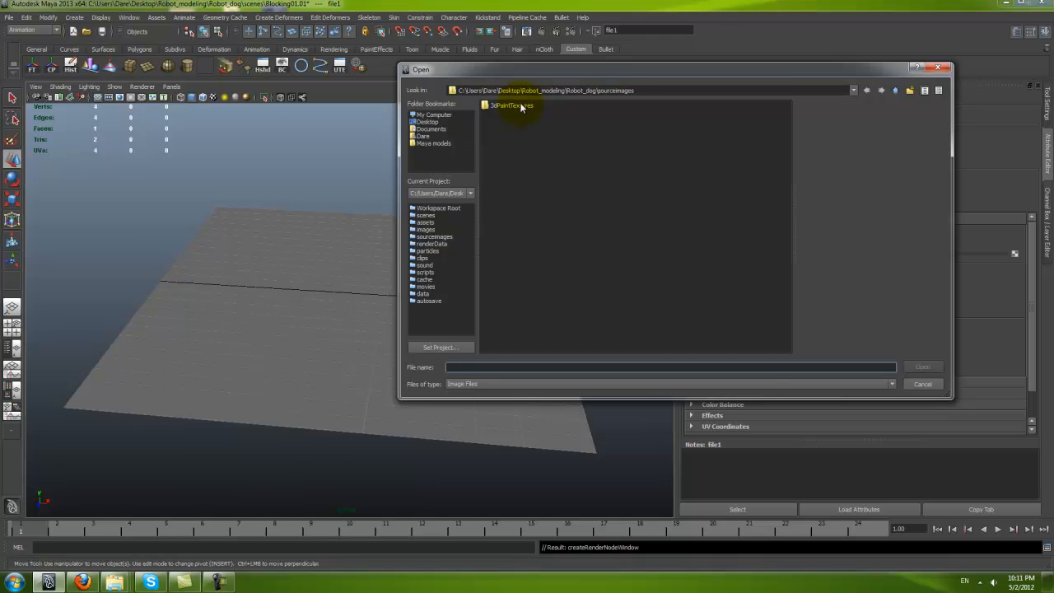
pyautogui.moveTo(564, 95); pyautogui.dragTo(660, 96)
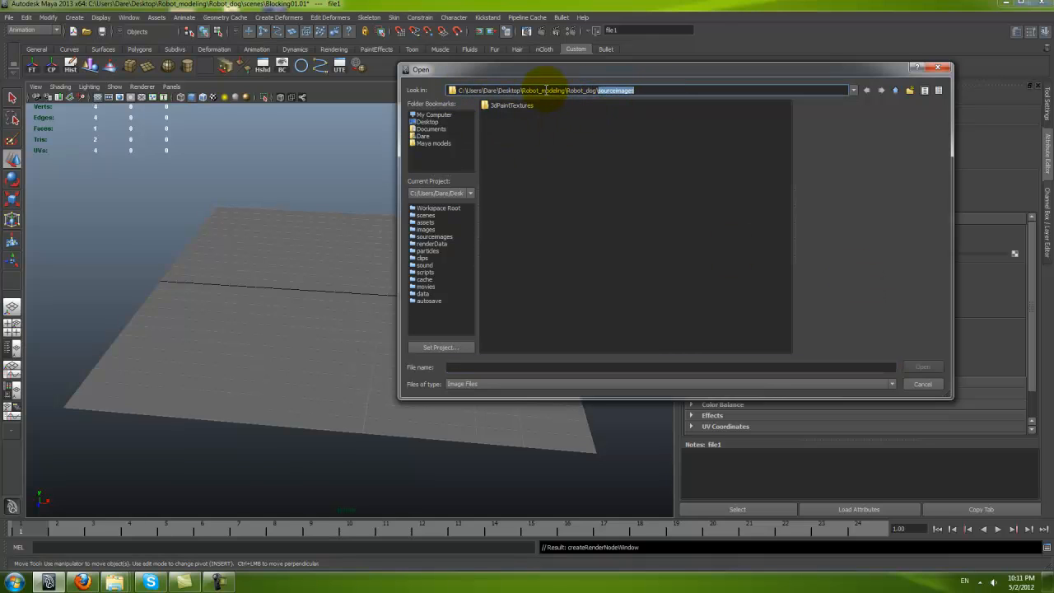
pyautogui.moveTo(563, 72); pyautogui.dragTo(547, 70)
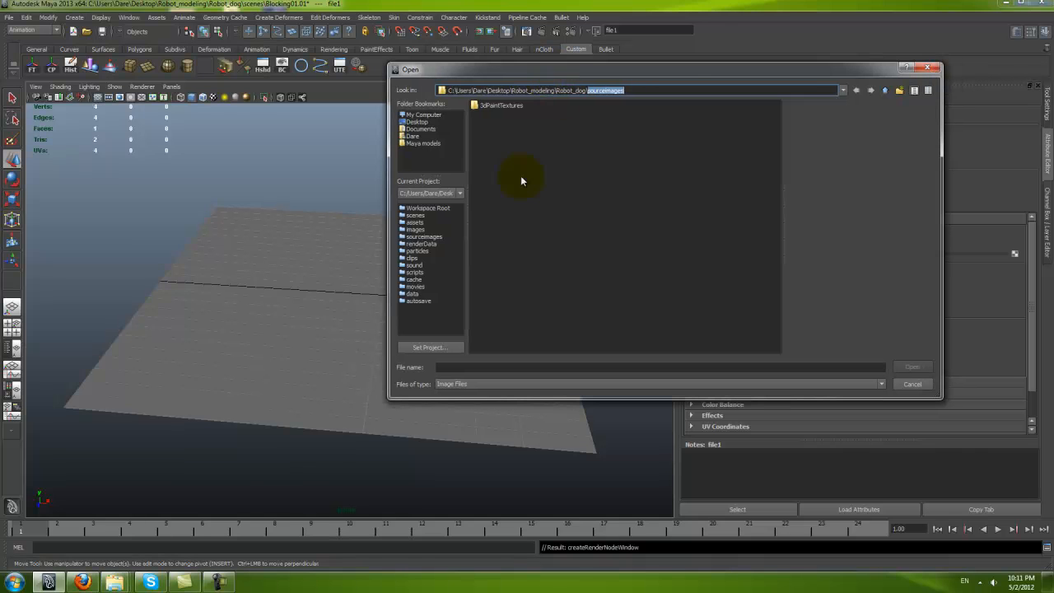
pyautogui.click(569, 184)
pyautogui.rightClick(570, 185)
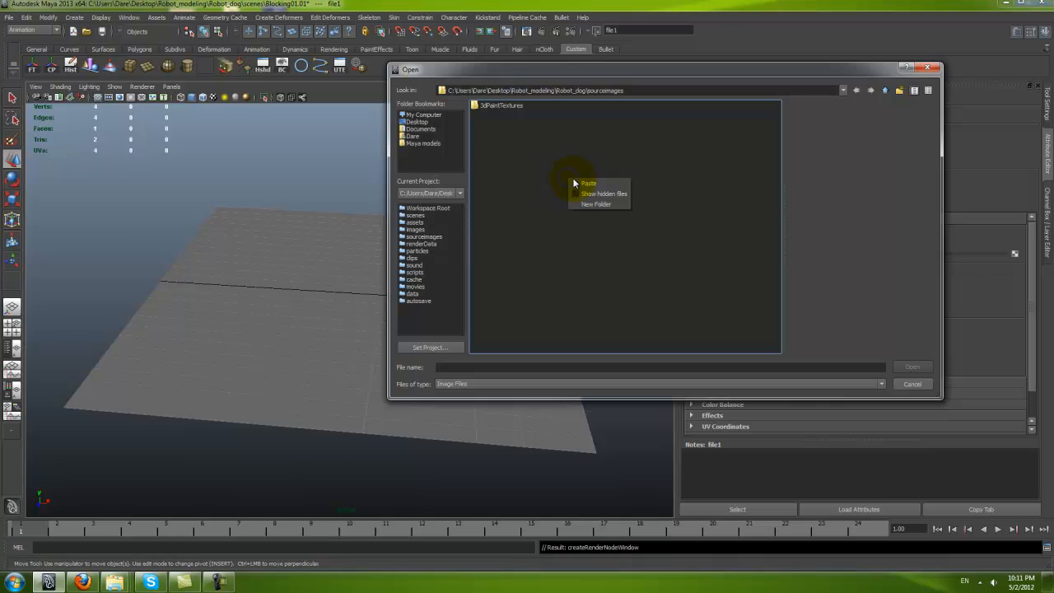
pyautogui.click(589, 184)
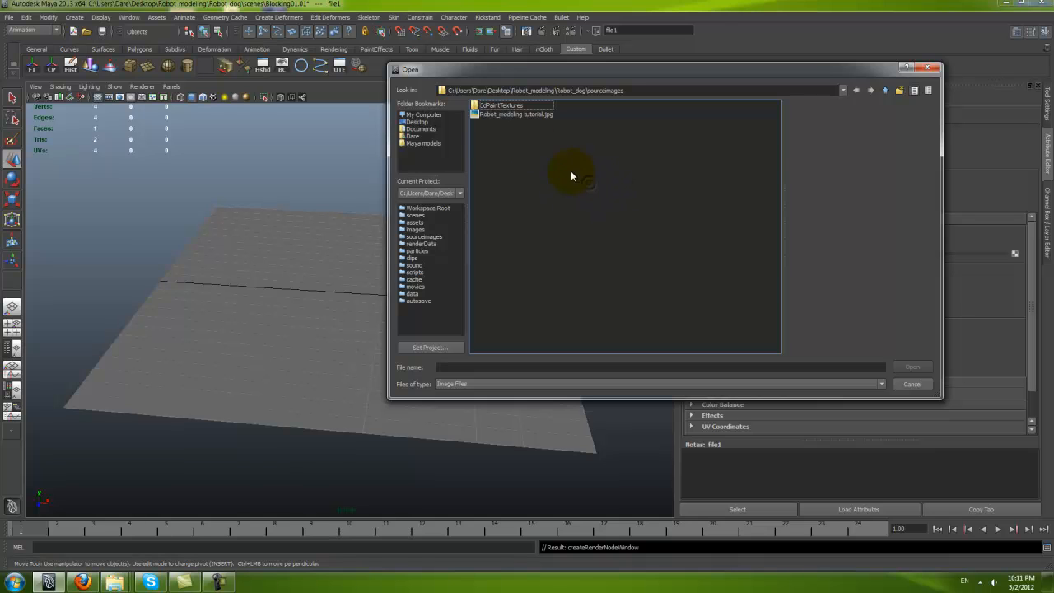
pyautogui.click(504, 113)
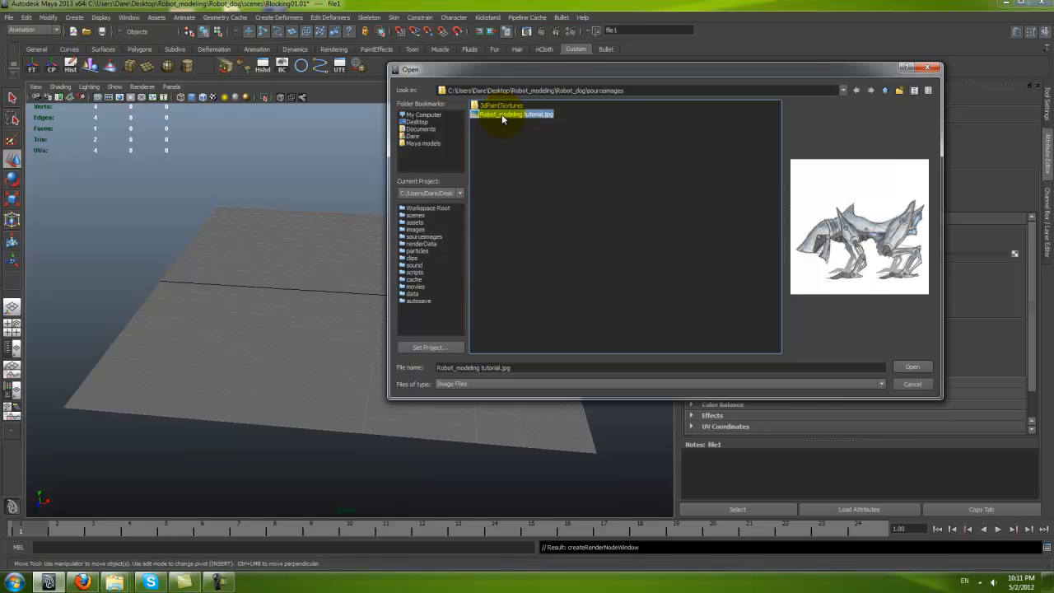
pyautogui.doubleClick(501, 114)
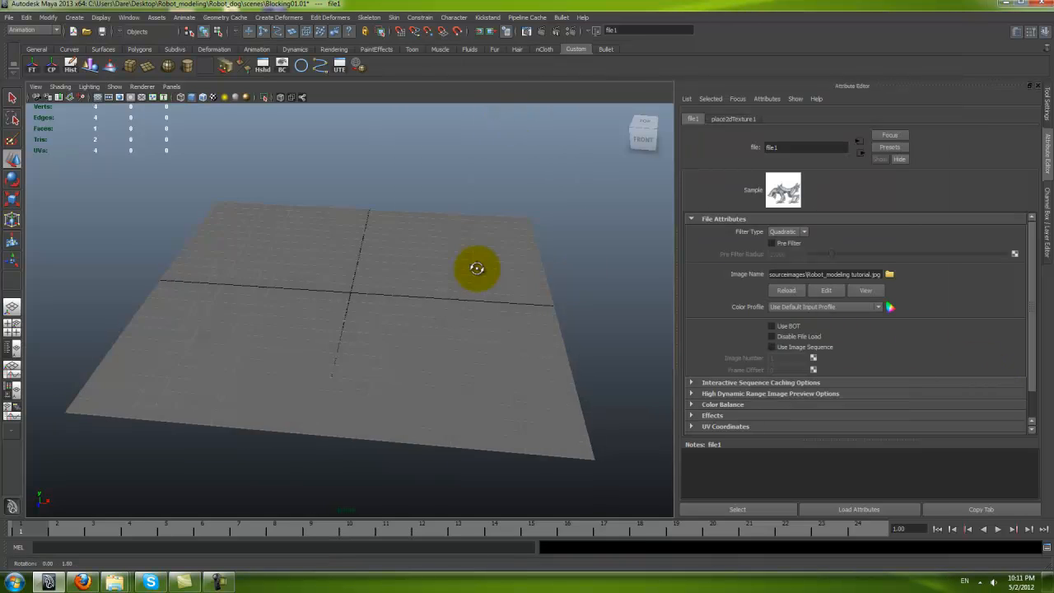
pyautogui.keyDown('alt'); pyautogui.moveTo(470, 271); pyautogui.dragTo(429, 266); pyautogui.keyUp('alt')
pyautogui.keyDown('alt'); pyautogui.moveTo(409, 325); pyautogui.dragTo(397, 355); pyautogui.keyUp('alt')
# Step: View the plane's texture image in the external photo viewer to read its pixel dimensions, and return to the Maya scene
pyautogui.click(404, 290)
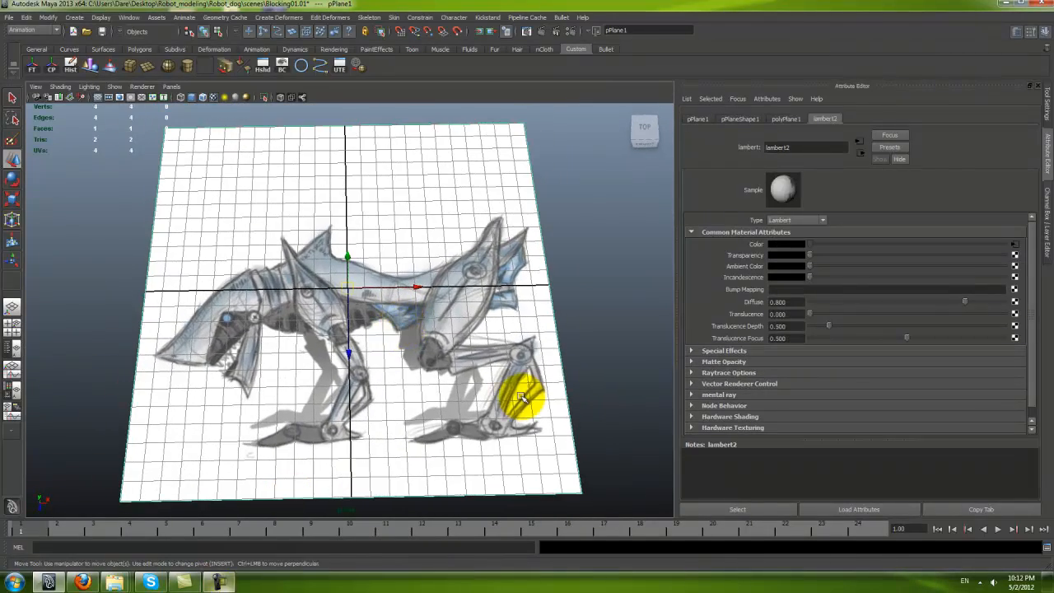
pyautogui.click(1015, 246)
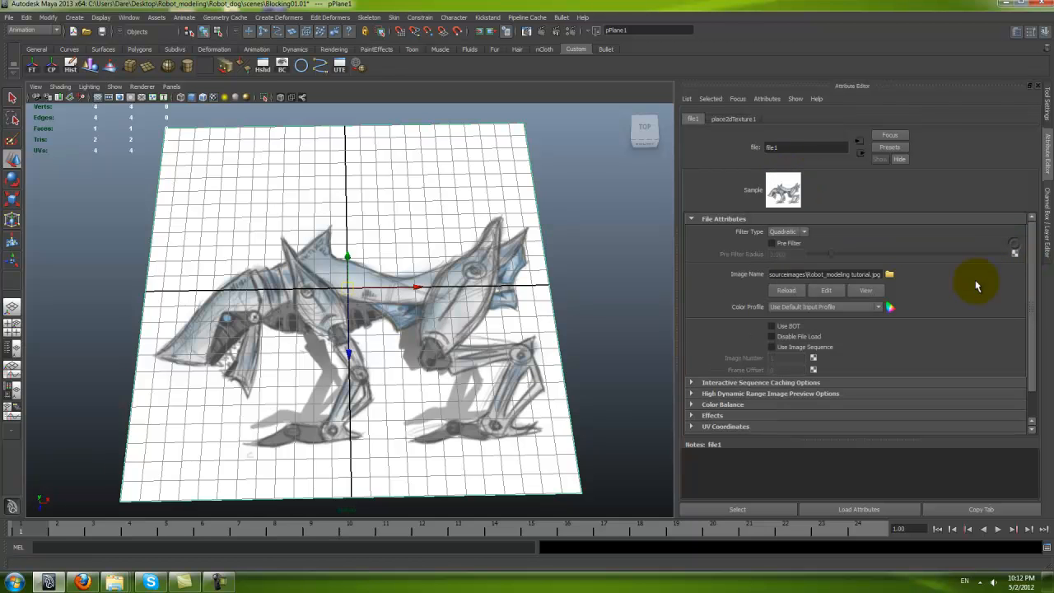
pyautogui.click(868, 290)
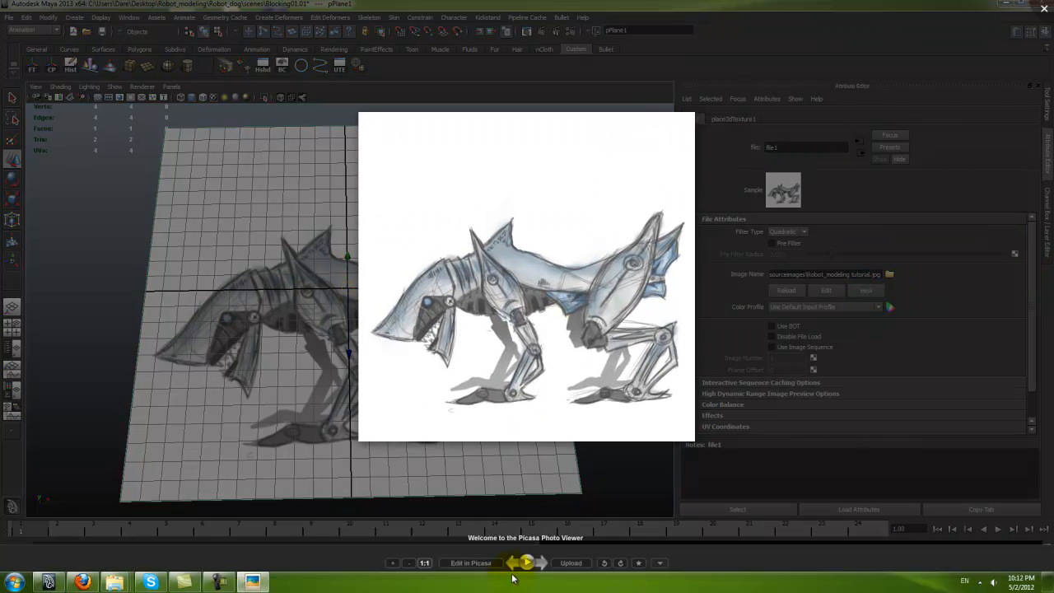
pyautogui.scroll(3, 565, 353)
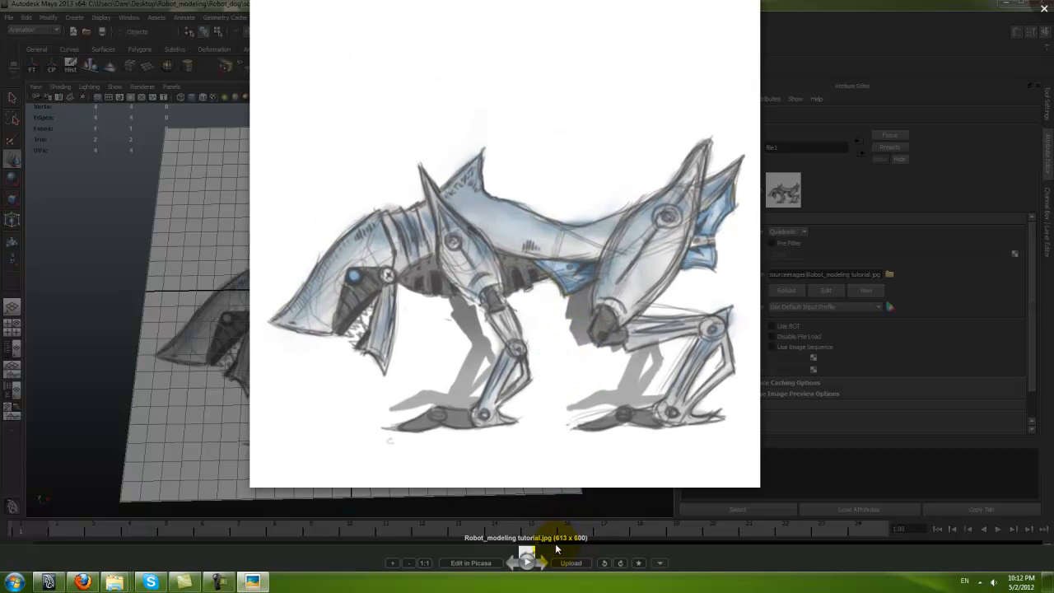
pyautogui.click(904, 80)
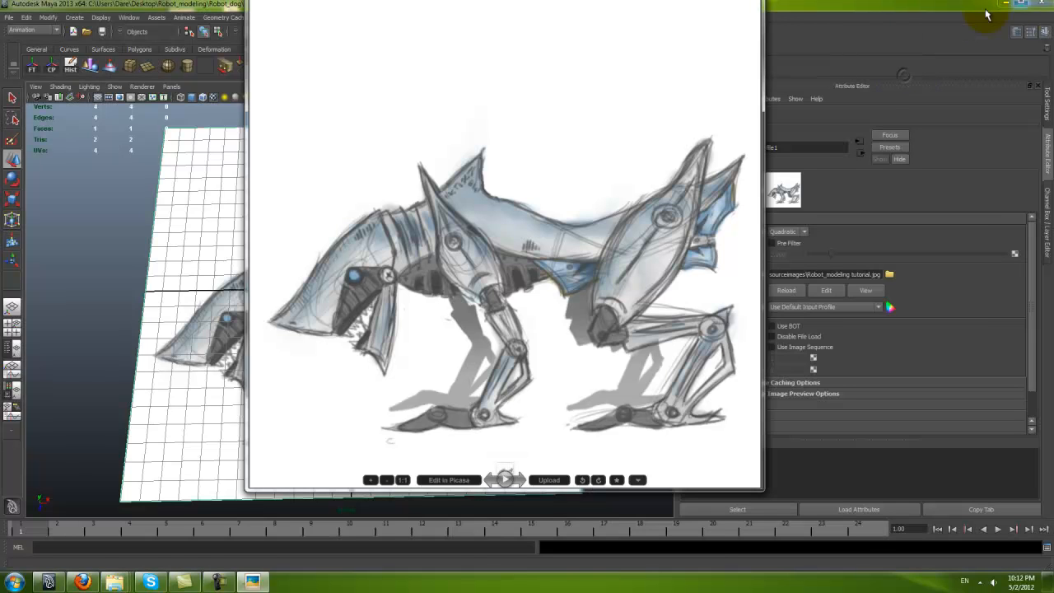
pyautogui.click(951, 332)
pyautogui.click(395, 249)
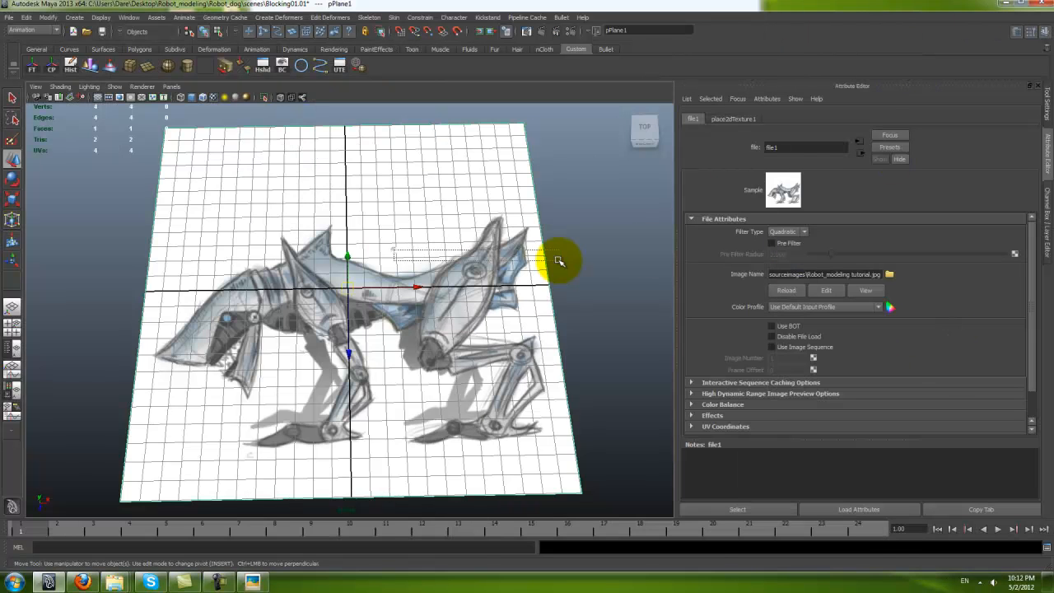
# Step: Set the plane's width to 603 and its height to 600 to follow the image's proportions
pyautogui.click(1044, 31)
pyautogui.click(852, 246)
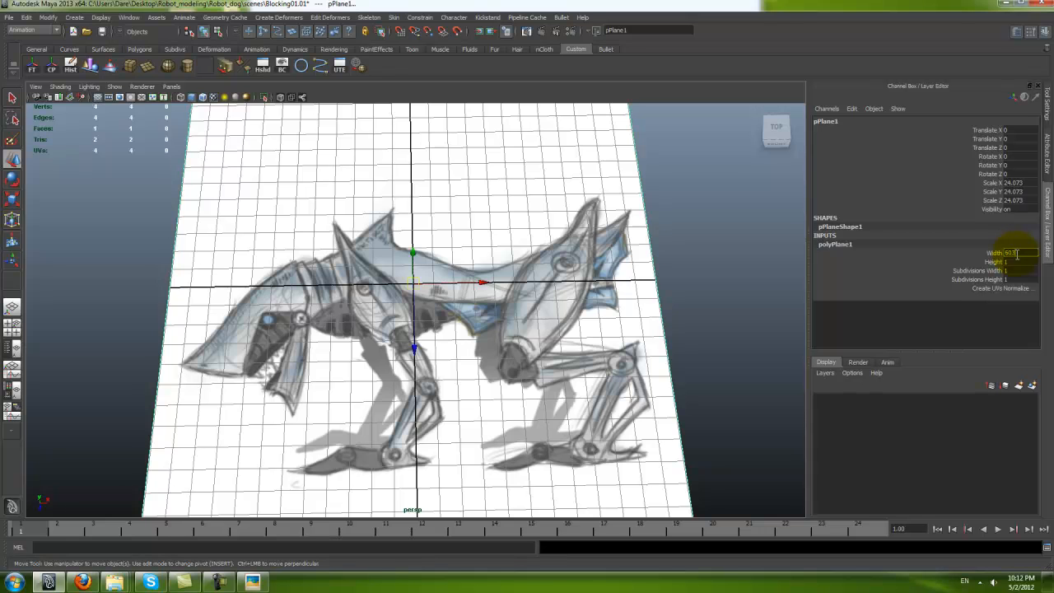
pyautogui.click(1018, 262)
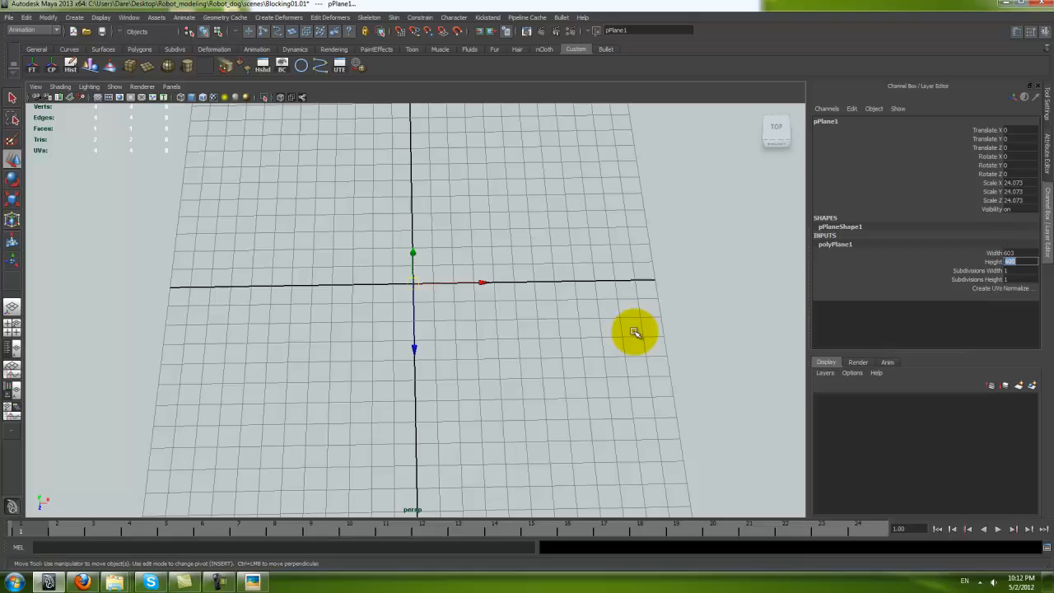
pyautogui.keyDown('alt'); pyautogui.moveTo(635, 335); pyautogui.dragTo(917, 261); pyautogui.keyUp('alt')
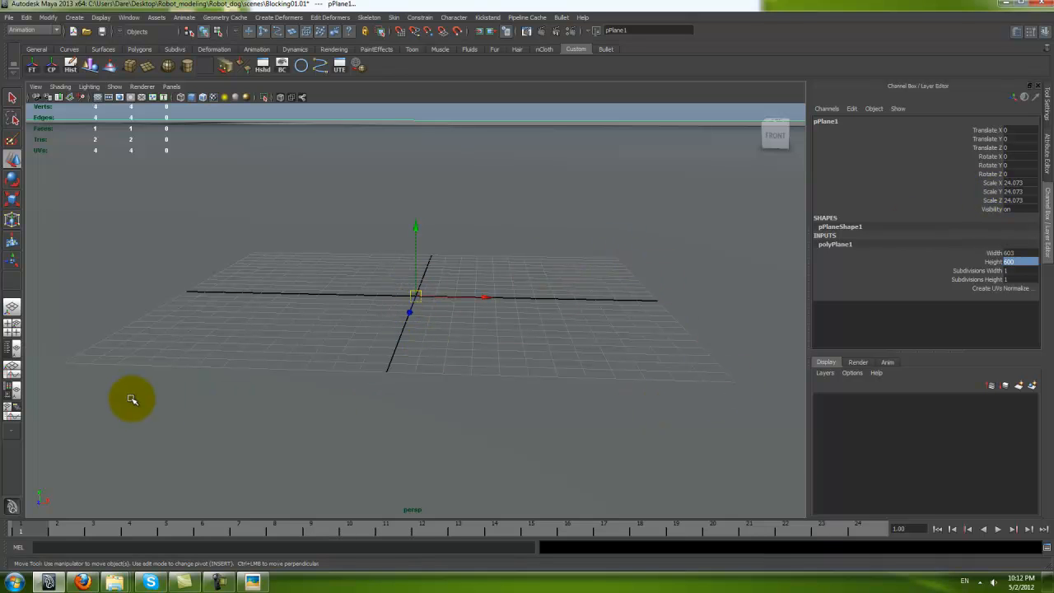
# Step: Set the plane's X, Y and Z scale to 0.01
pyautogui.moveTo(1012, 182); pyautogui.dragTo(1019, 203)
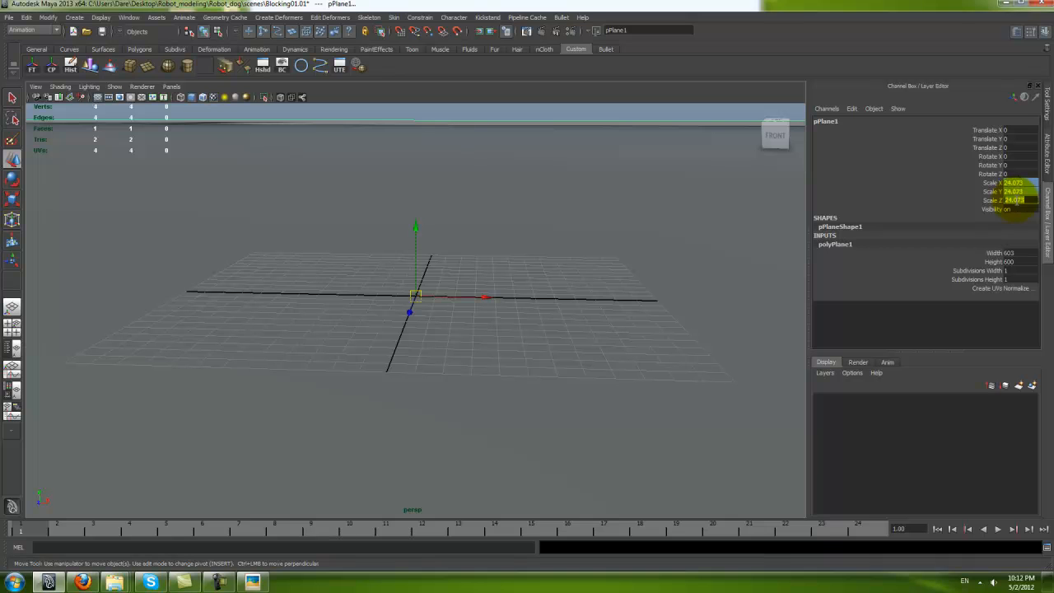
pyautogui.press('Return')
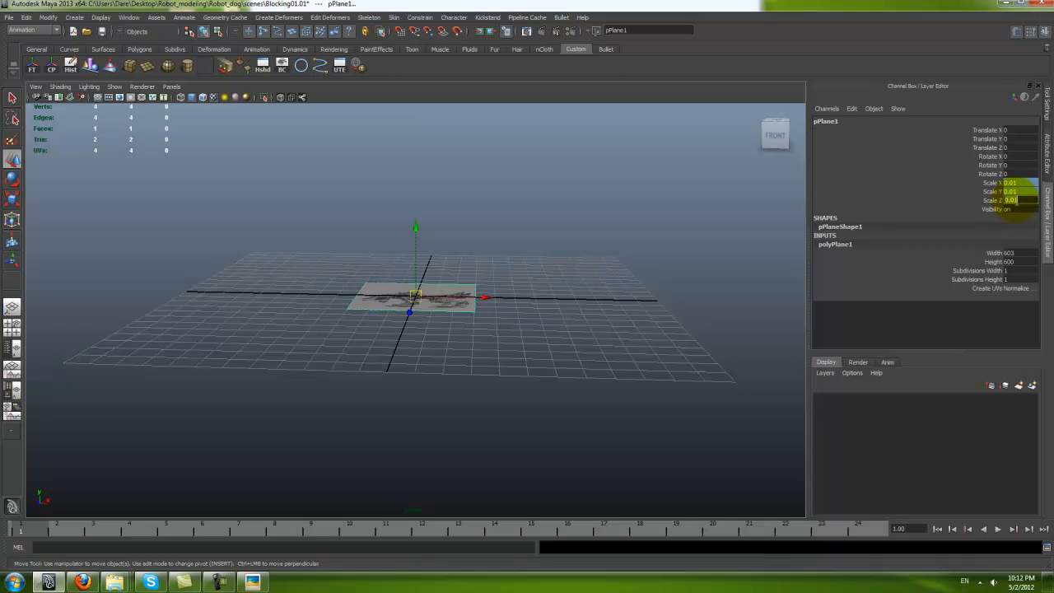
pyautogui.keyDown('alt'); pyautogui.moveTo(433, 275); pyautogui.dragTo(425, 341); pyautogui.keyUp('alt')
pyautogui.keyDown('alt'); pyautogui.moveTo(425, 341); pyautogui.dragTo(478, 344, button='right'); pyautogui.keyUp('alt')
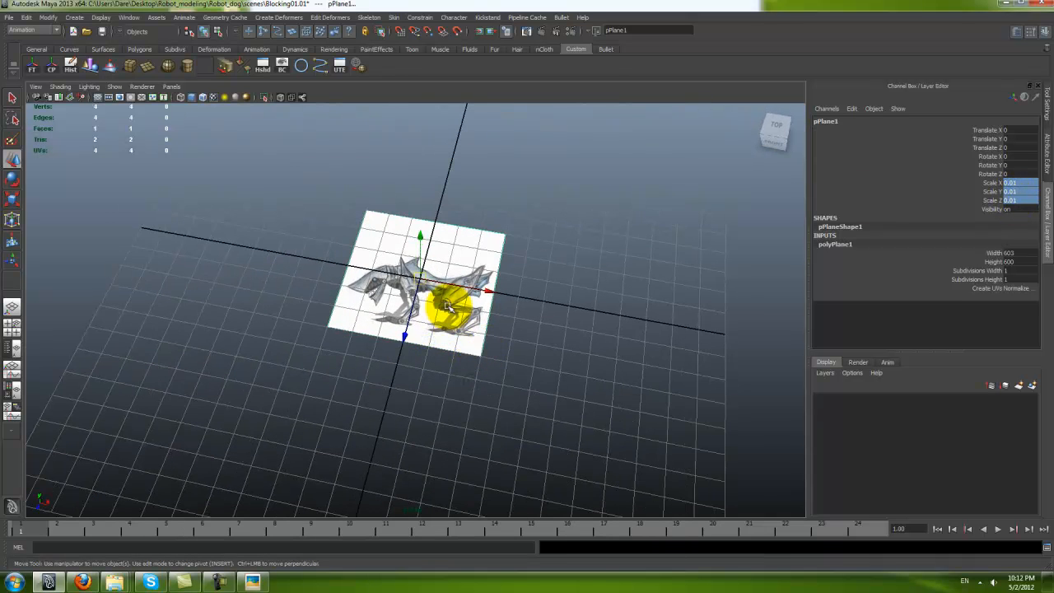
# Step: Scale the reference plane uniformly to about 0.036 and raise it about 0.62 above the grid
pyautogui.press('r')
pyautogui.moveTo(416, 254); pyautogui.dragTo(469, 322)
pyautogui.press('w')
pyautogui.moveTo(417, 245); pyautogui.dragTo(414, 236)
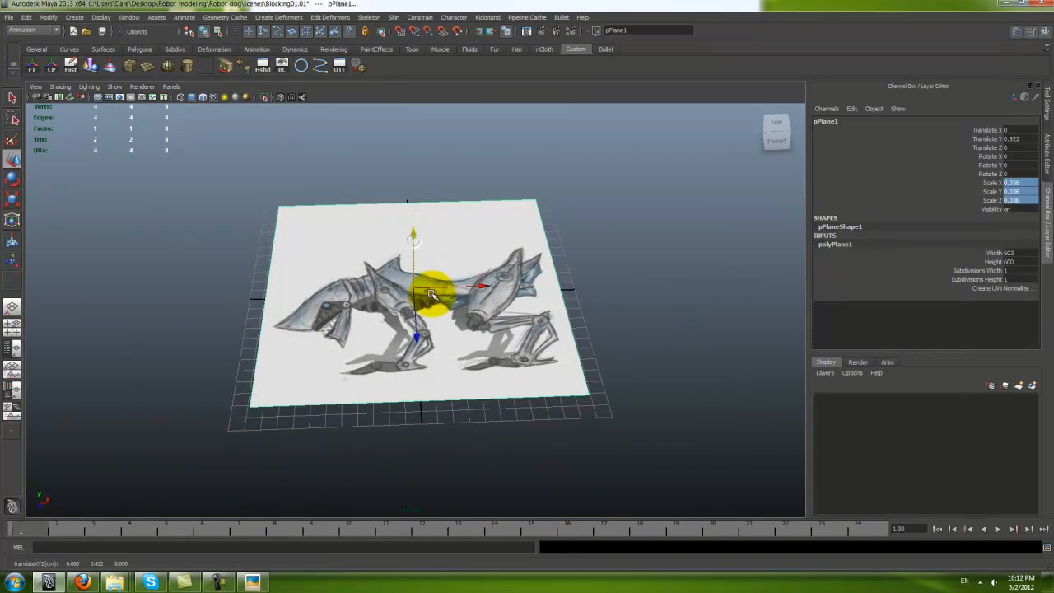
pyautogui.keyDown('alt'); pyautogui.moveTo(447, 294); pyautogui.dragTo(470, 306); pyautogui.keyUp('alt')
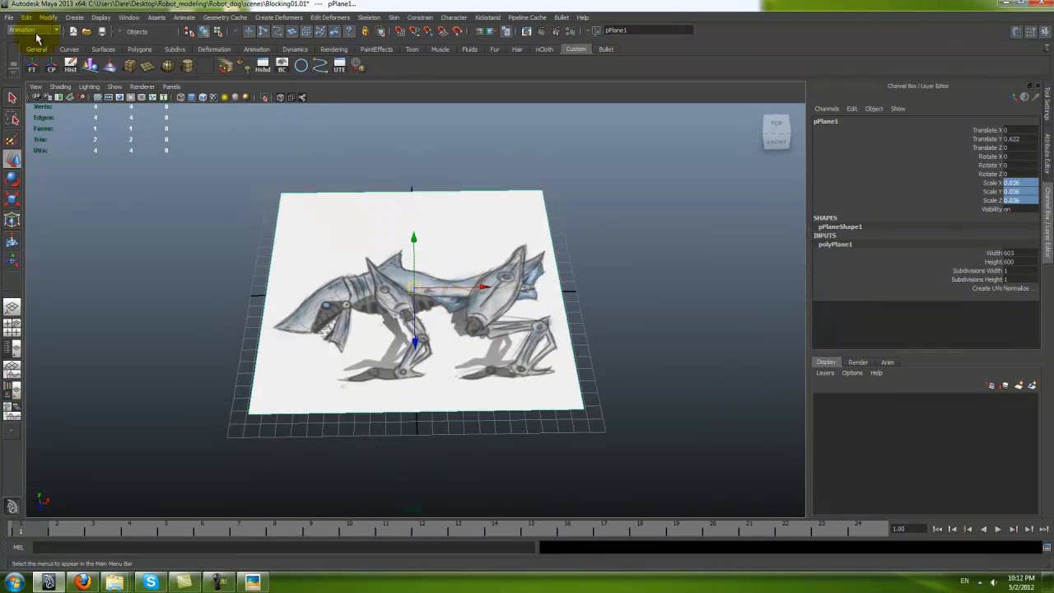
# Step: Switch to the Polygons menu set and apply a planar UV mapping to the plane, projected from the Y axis and fitted to the bounding box
pyautogui.click(32, 29)
pyautogui.click(35, 47)
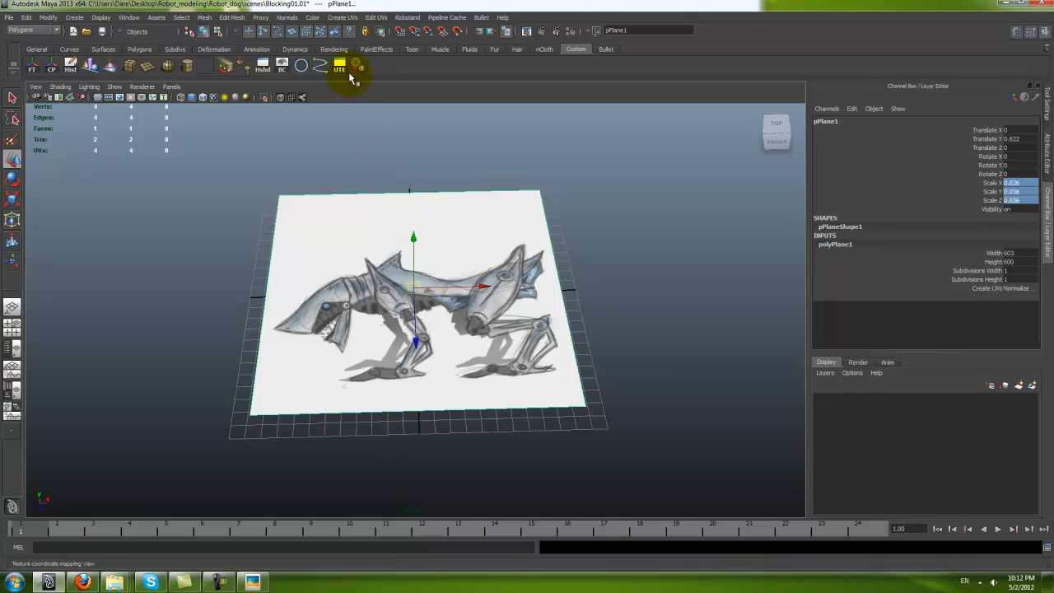
pyautogui.keyDown('alt'); pyautogui.moveTo(412, 247); pyautogui.dragTo(416, 241); pyautogui.keyUp('alt')
pyautogui.click(343, 17)
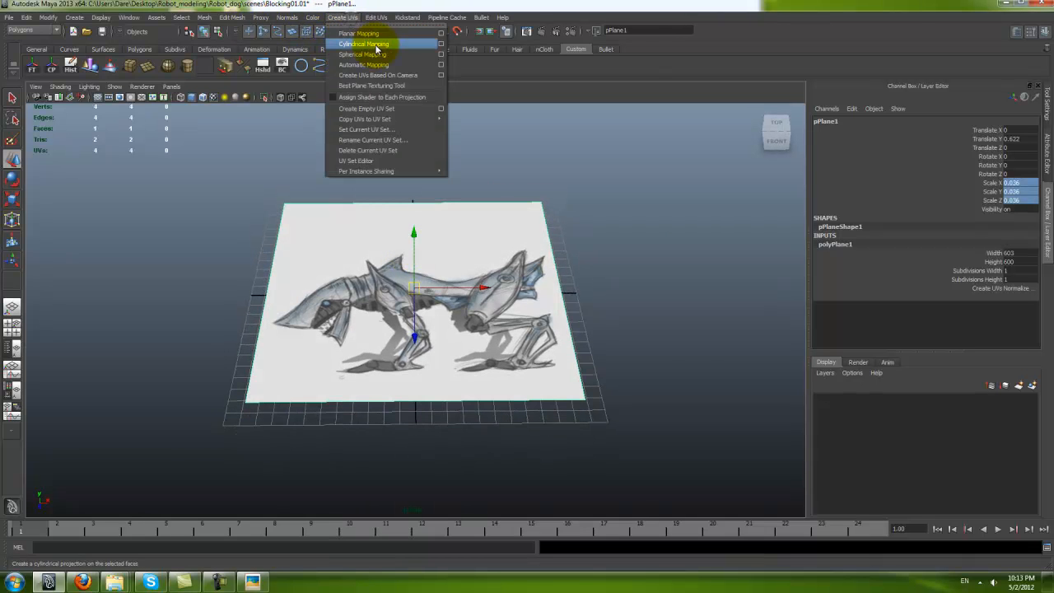
pyautogui.click(440, 33)
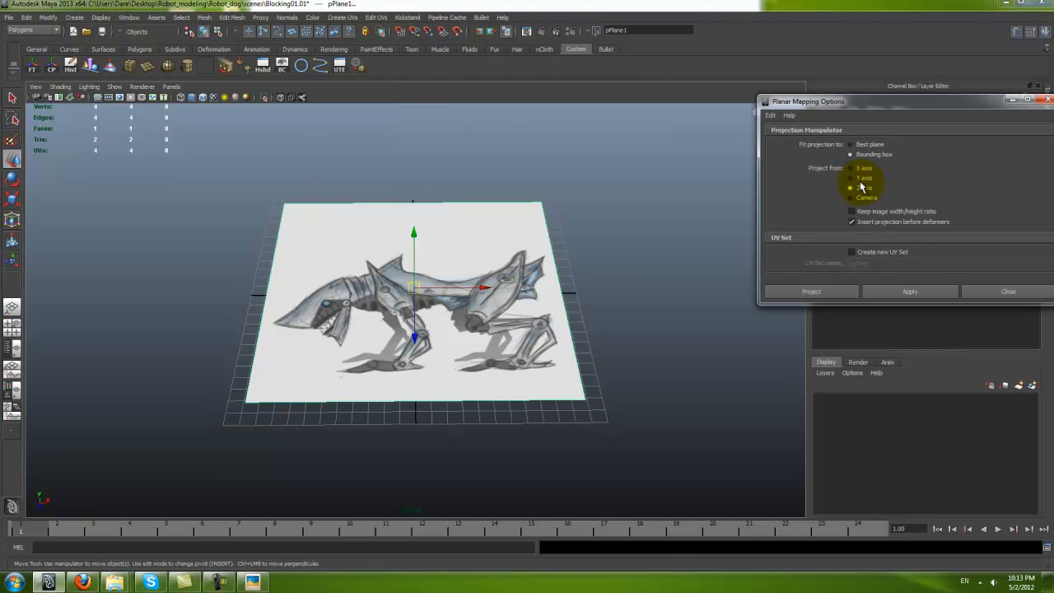
pyautogui.moveTo(626, 207)
pyautogui.keyDown('alt'); pyautogui.mouseDown()
pyautogui.moveTo(588, 217)
pyautogui.moveTo(706, 193)
pyautogui.moveTo(610, 207)
pyautogui.moveTo(638, 206)
pyautogui.mouseUp(); pyautogui.keyUp('alt')
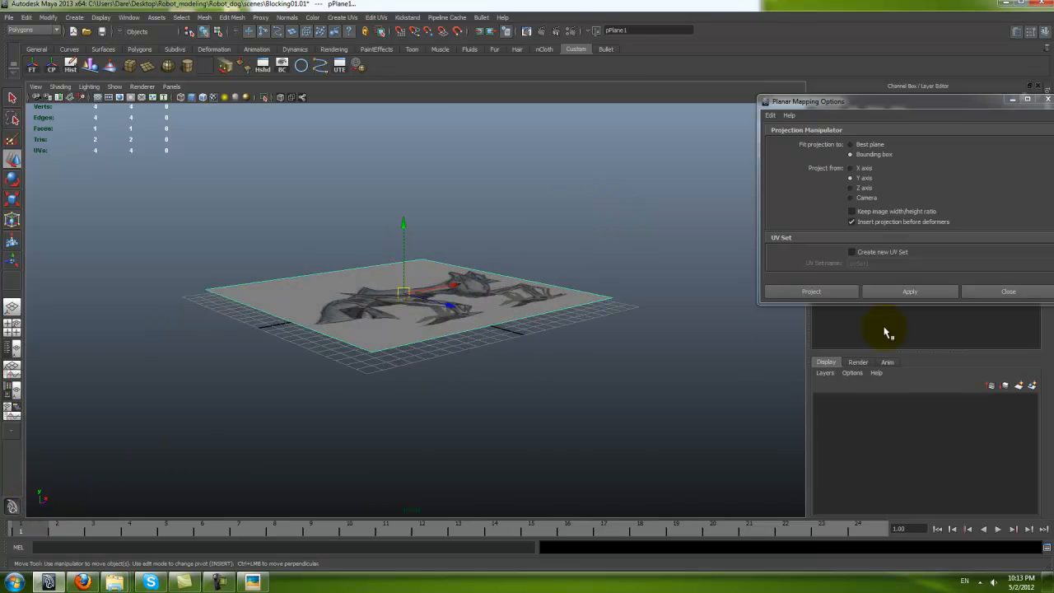
pyautogui.click(908, 292)
pyautogui.keyDown('alt'); pyautogui.moveTo(588, 305); pyautogui.dragTo(531, 346); pyautogui.keyUp('alt')
pyautogui.press('w')
pyautogui.moveTo(455, 242); pyautogui.dragTo(550, 189, button='right')
pyautogui.click(996, 292)
pyautogui.keyDown('alt'); pyautogui.moveTo(540, 294); pyautogui.dragTo(522, 277); pyautogui.keyUp('alt')
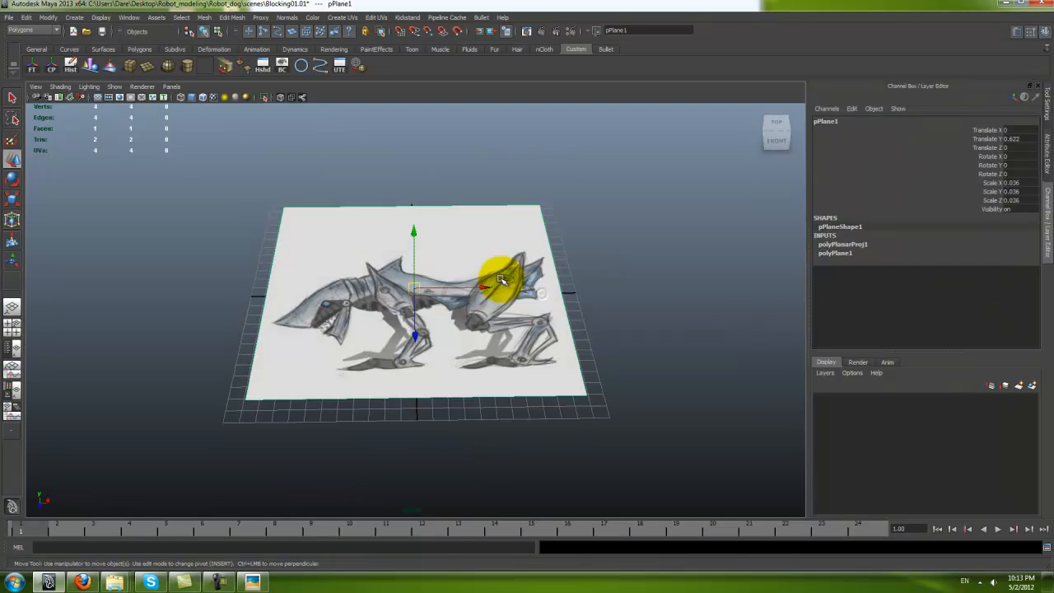
# Step: Try narrowing the reference plane along X with the Universal Manipulator
pyautogui.keyDown('alt'); pyautogui.moveTo(454, 298); pyautogui.dragTo(482, 282); pyautogui.keyUp('alt')
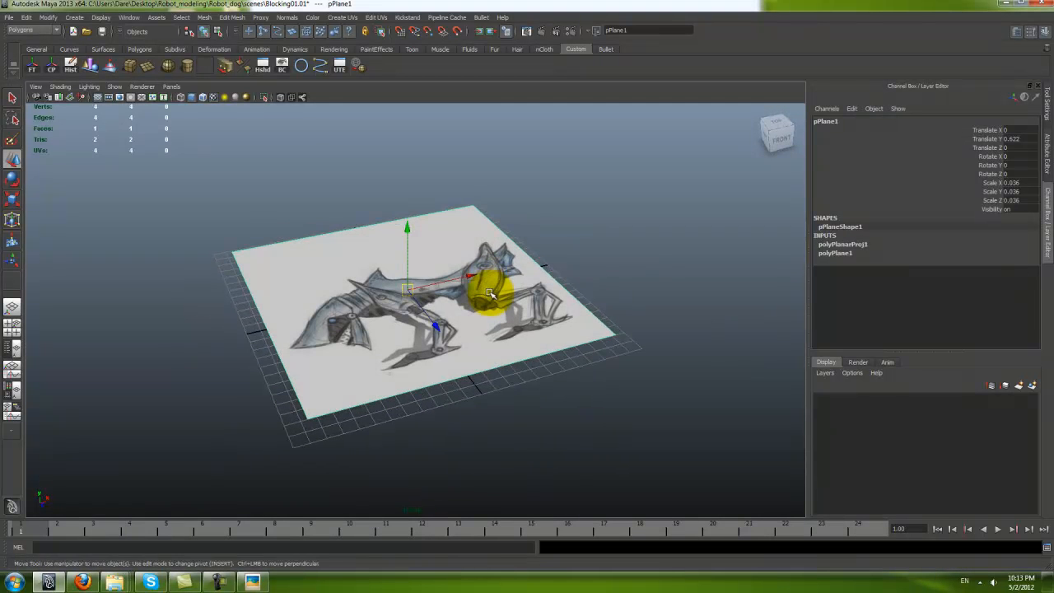
pyautogui.press('t')
pyautogui.click(358, 229)
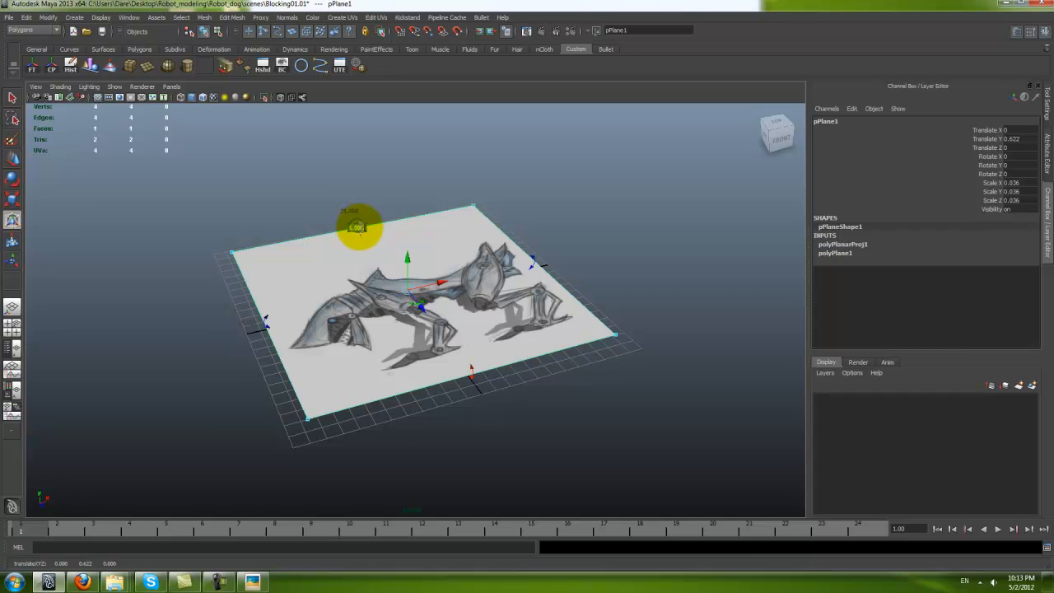
pyautogui.keyDown('alt'); pyautogui.moveTo(627, 303); pyautogui.dragTo(510, 317); pyautogui.keyUp('alt')
pyautogui.press('w')
pyautogui.press('t')
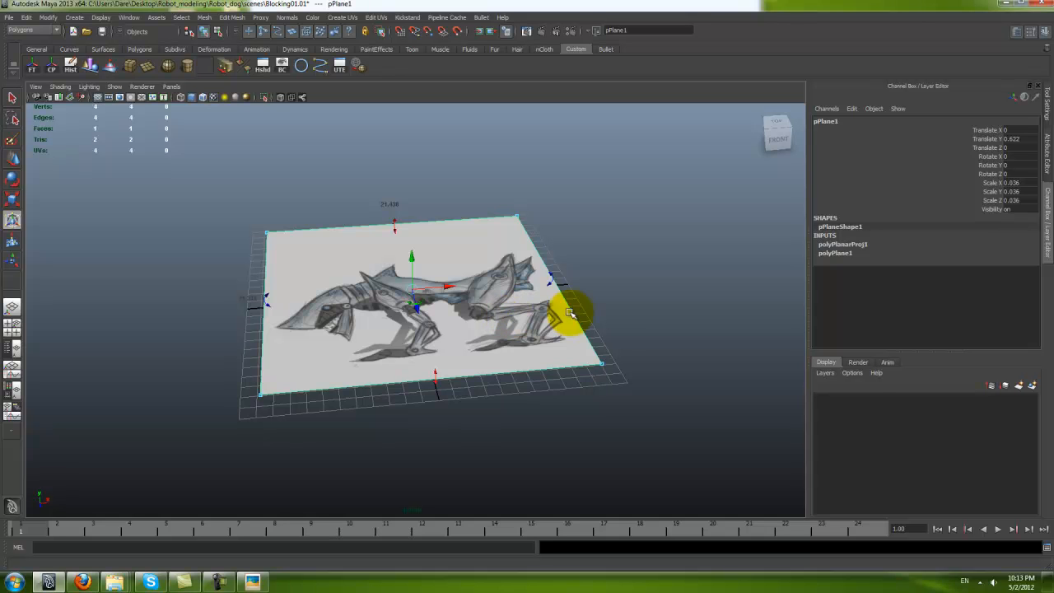
pyautogui.keyDown('alt'); pyautogui.moveTo(475, 356); pyautogui.dragTo(373, 311); pyautogui.keyUp('alt')
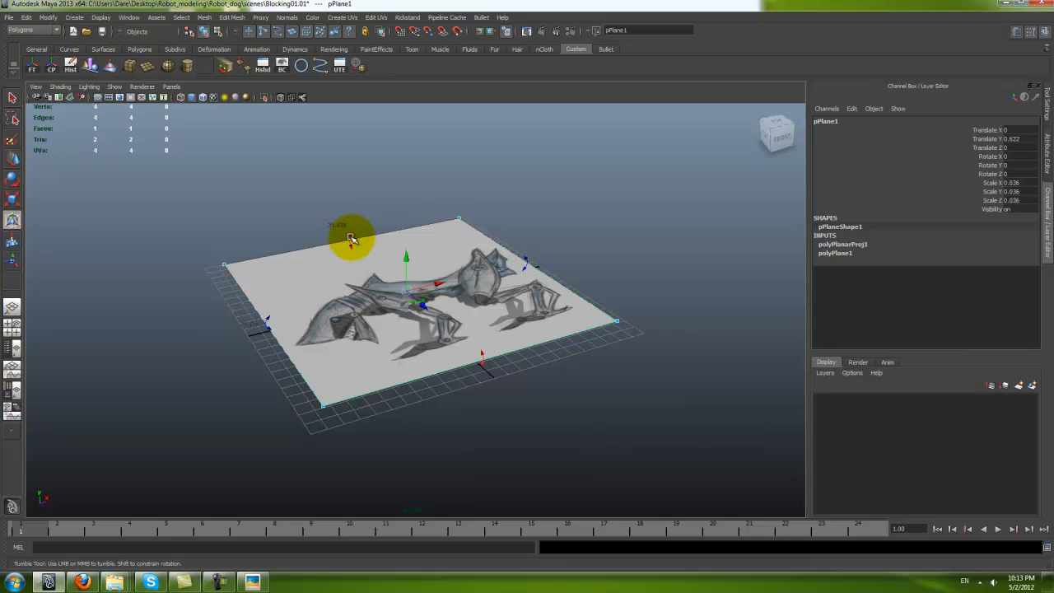
pyautogui.keyDown('alt'); pyautogui.moveTo(522, 381); pyautogui.dragTo(522, 376); pyautogui.keyUp('alt')
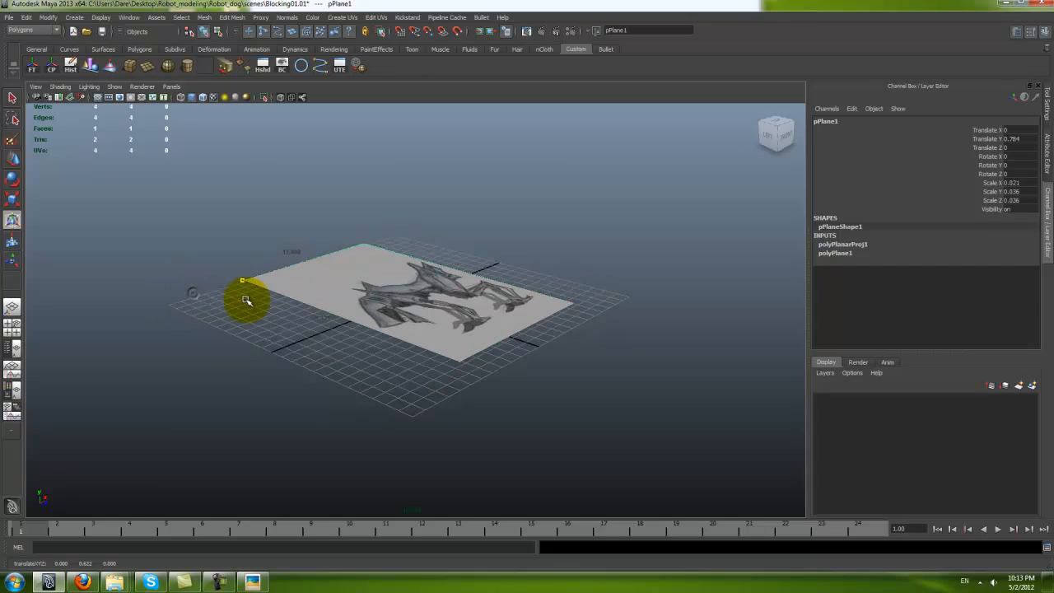
pyautogui.keyDown('alt'); pyautogui.moveTo(458, 310); pyautogui.dragTo(419, 246); pyautogui.keyUp('alt')
# Step: Stand the reference plane upright by setting its X rotation to 90 with the Universal Manipulator
pyautogui.keyDown('alt'); pyautogui.moveTo(361, 308); pyautogui.dragTo(405, 308); pyautogui.keyUp('alt')
pyautogui.moveTo(373, 302); pyautogui.dragTo(389, 284)
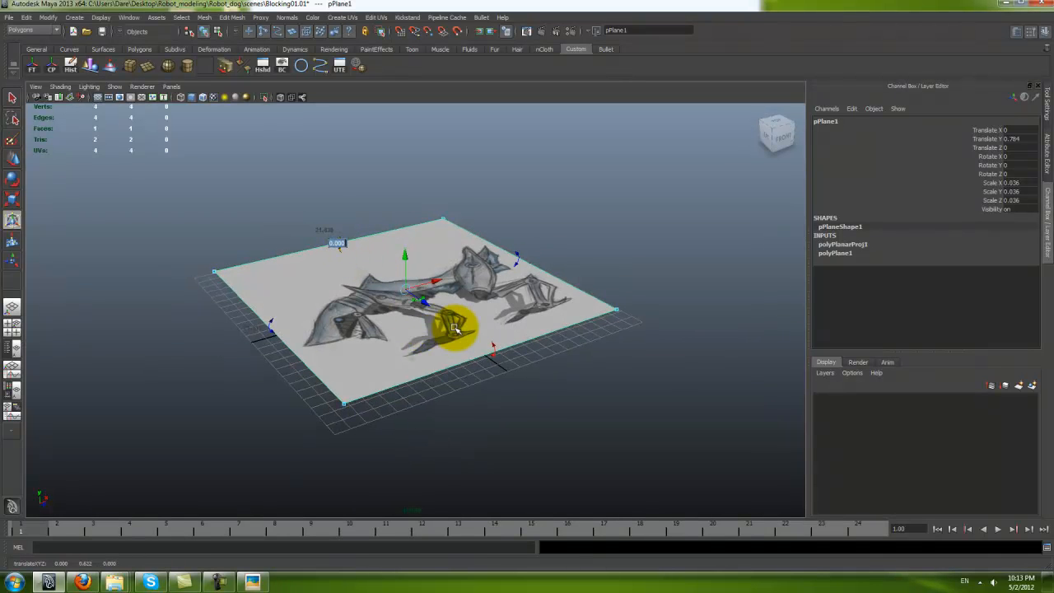
pyautogui.press('Return')
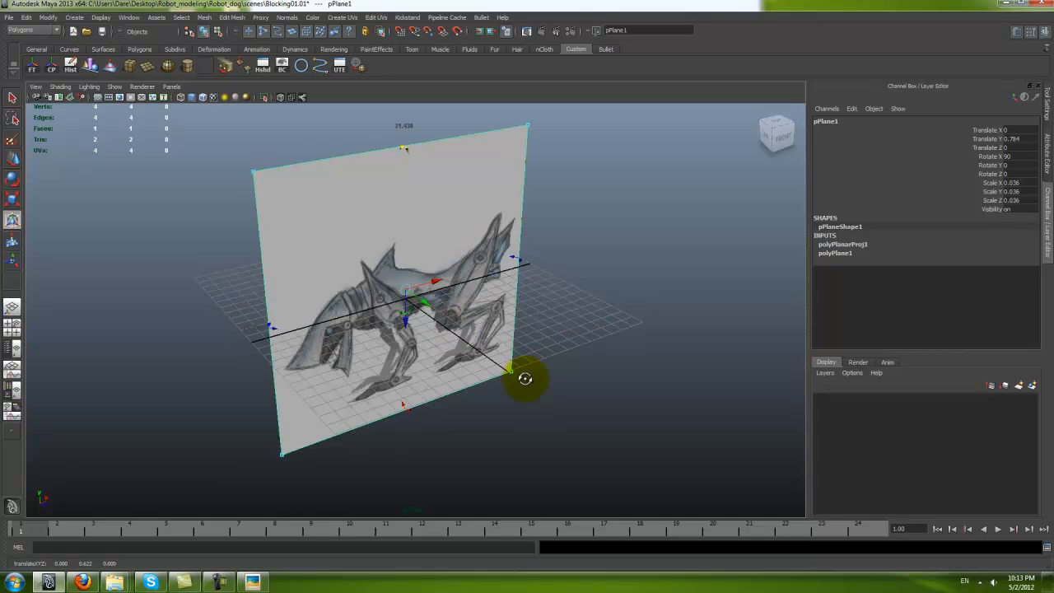
# Step: Move the upright plane to the back edge of the grid, about 8.34 in Y and about -16 in Z
pyautogui.press('w')
pyautogui.keyDown('alt'); pyautogui.moveTo(528, 354); pyautogui.dragTo(483, 384); pyautogui.keyUp('alt')
pyautogui.keyDown('alt'); pyautogui.moveTo(346, 310); pyautogui.dragTo(402, 122); pyautogui.keyUp('alt')
pyautogui.keyDown('alt'); pyautogui.moveTo(478, 318); pyautogui.dragTo(449, 366); pyautogui.keyUp('alt')
pyautogui.moveTo(448, 205); pyautogui.dragTo(535, 448)
pyautogui.keyDown('alt'); pyautogui.moveTo(481, 342); pyautogui.dragTo(498, 338); pyautogui.keyUp('alt')
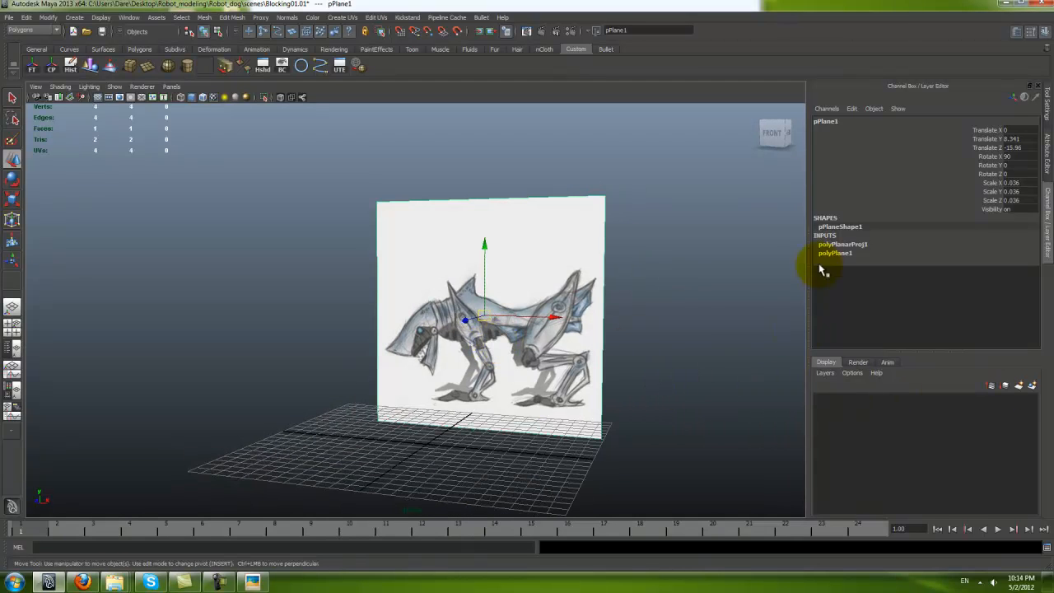
pyautogui.keyDown('alt'); pyautogui.moveTo(489, 421); pyautogui.dragTo(577, 290); pyautogui.keyUp('alt')
# Step: Put the reference plane on a new display layer and set that layer to Reference mode
pyautogui.click(1032, 386)
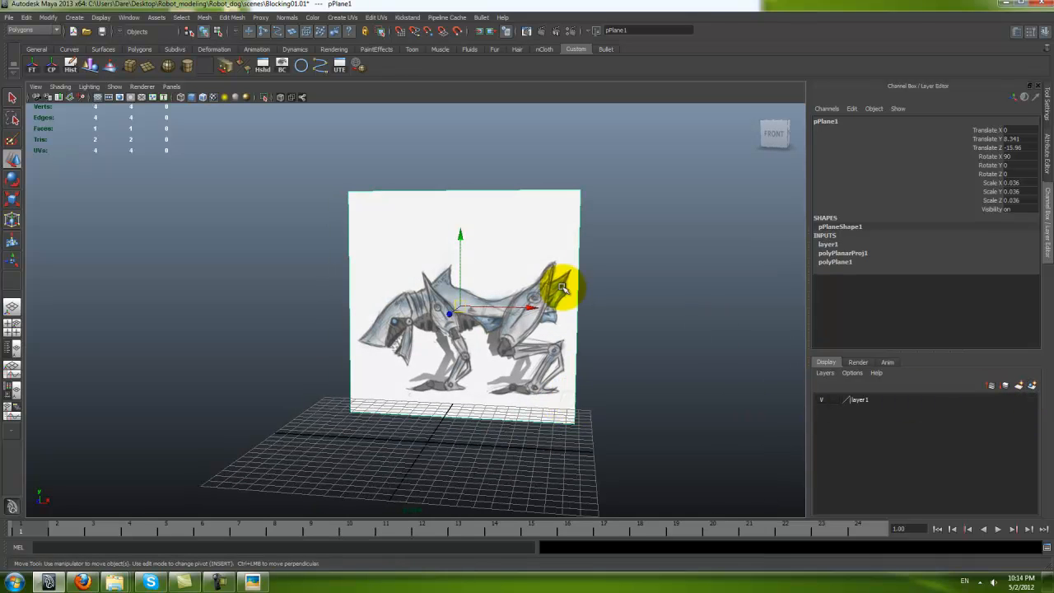
pyautogui.keyDown('alt'); pyautogui.moveTo(571, 221); pyautogui.dragTo(511, 186); pyautogui.keyUp('alt')
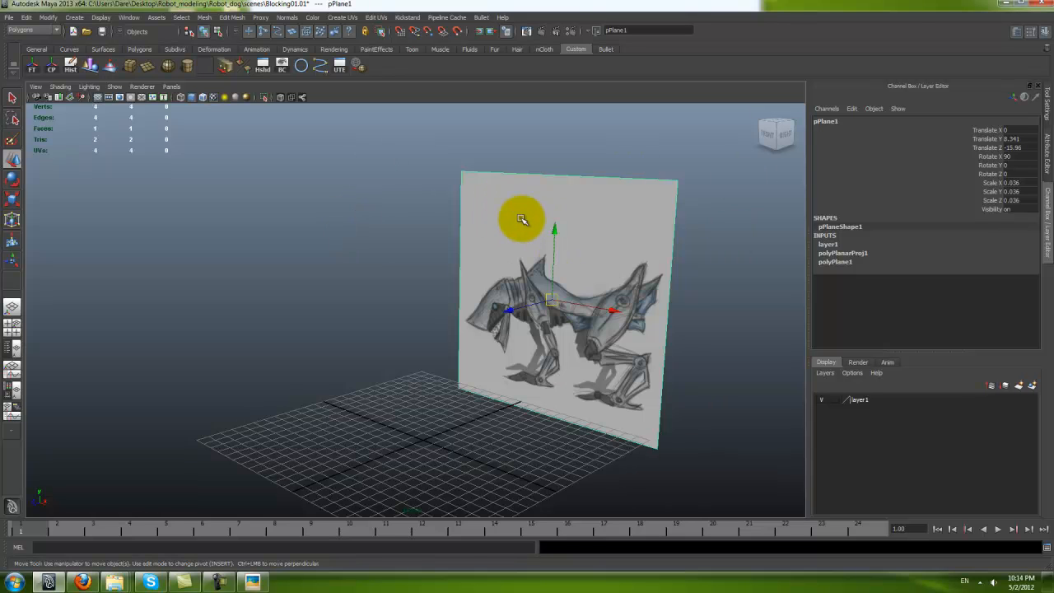
pyautogui.keyDown('alt'); pyautogui.moveTo(434, 281); pyautogui.dragTo(471, 279); pyautogui.keyUp('alt')
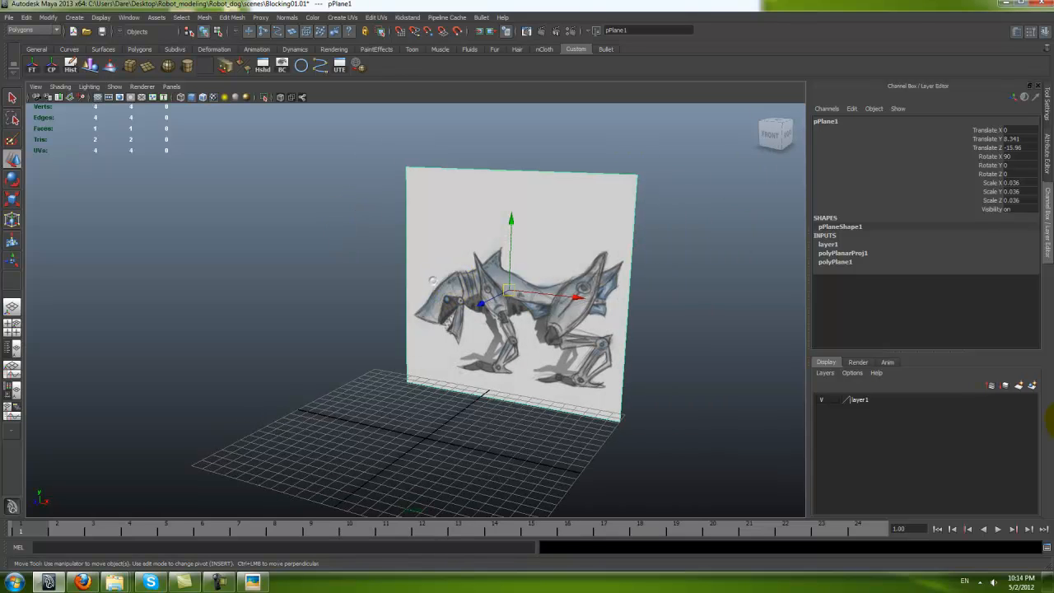
pyautogui.click(834, 401)
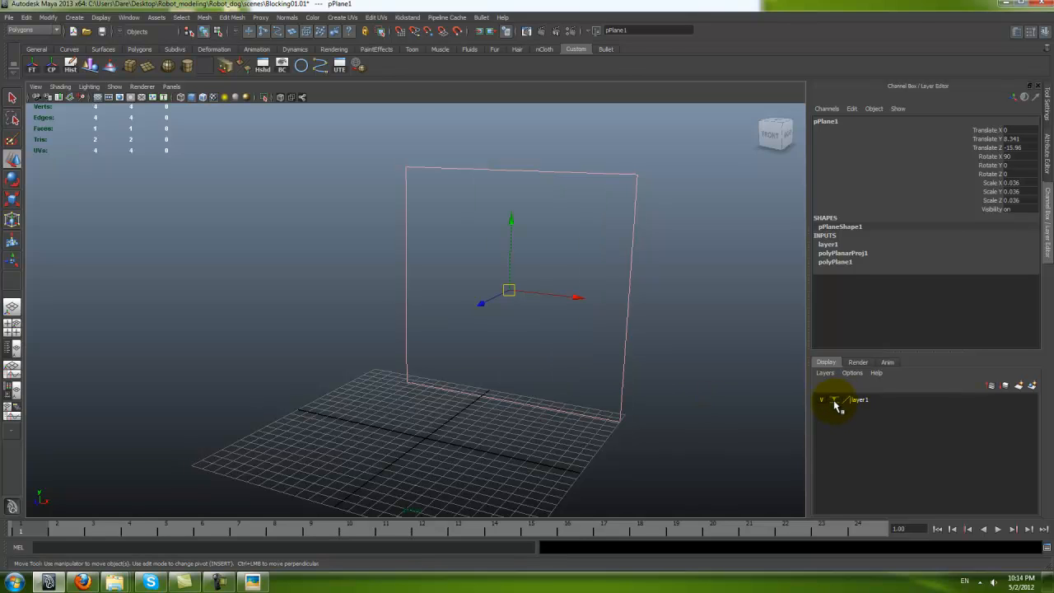
pyautogui.click(834, 401)
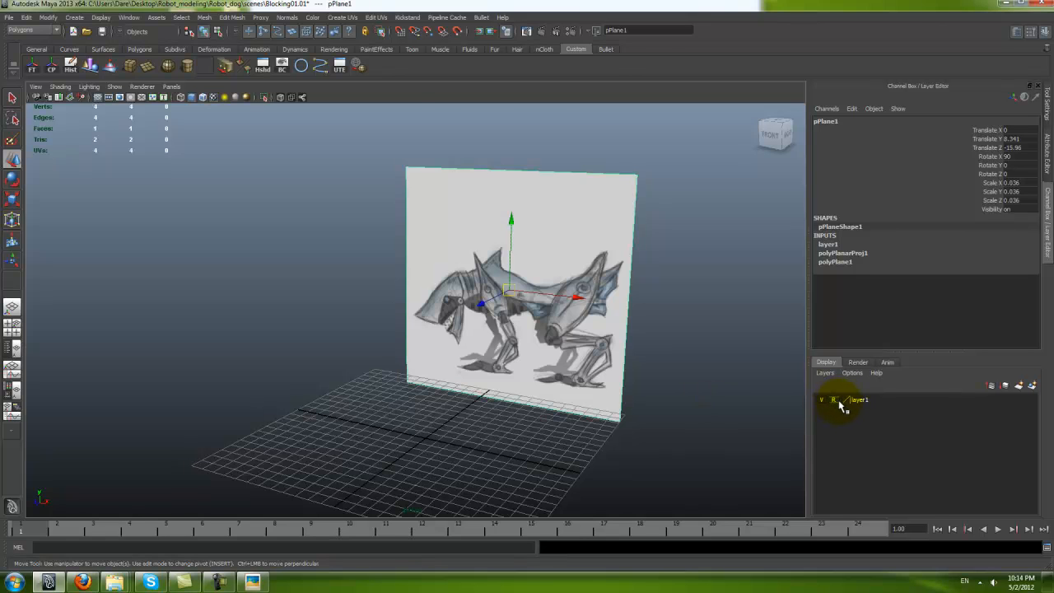
pyautogui.keyDown('alt'); pyautogui.moveTo(559, 421); pyautogui.dragTo(588, 419); pyautogui.keyUp('alt')
pyautogui.click(663, 395)
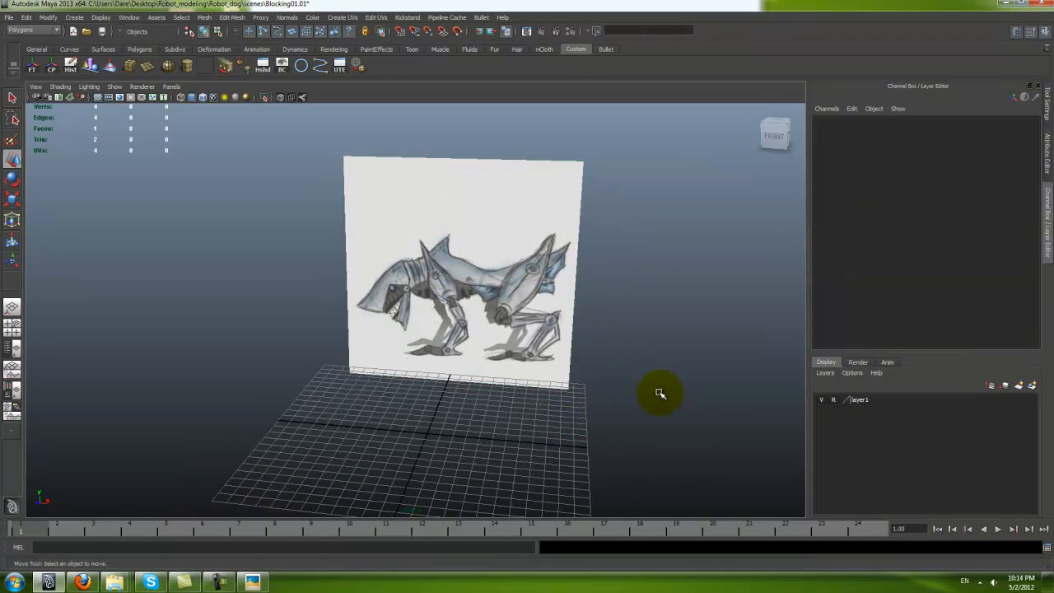
# Step: Save the Blocking01.01 scene
pyautogui.keyDown('alt'); pyautogui.moveTo(660, 394); pyautogui.dragTo(609, 152, button='right'); pyautogui.keyUp('alt')
pyautogui.keyDown('alt'); pyautogui.moveTo(609, 143); pyautogui.dragTo(576, 206); pyautogui.keyUp('alt')
pyautogui.click(288, 197)
pyautogui.click(355, 221)
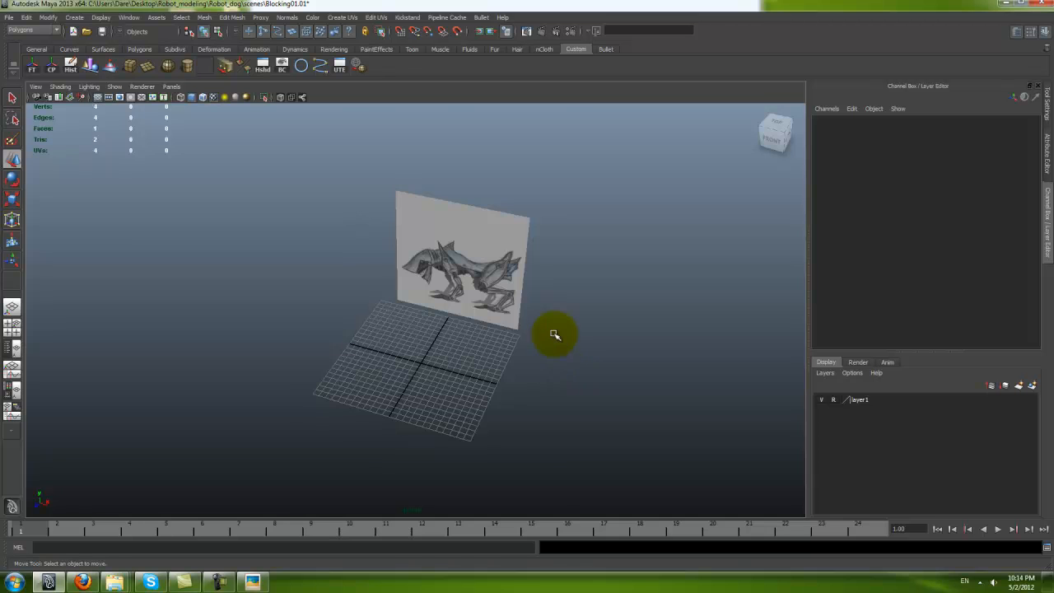
pyautogui.keyDown('alt'); pyautogui.moveTo(561, 366); pyautogui.dragTo(560, 216); pyautogui.keyUp('alt')
pyautogui.keyDown('alt'); pyautogui.moveTo(371, 326); pyautogui.dragTo(418, 400); pyautogui.keyUp('alt')
pyautogui.keyDown('alt'); pyautogui.moveTo(418, 400); pyautogui.dragTo(499, 423, button='right'); pyautogui.keyUp('alt')
pyautogui.keyDown('alt'); pyautogui.moveTo(499, 423); pyautogui.dragTo(419, 371); pyautogui.keyUp('alt')
pyautogui.hotkey('ctrl', 's')
# Step: Switch to the front view, display it shaded with textures, and frame the robot sketch
pyautogui.press('space')
pyautogui.press('space')
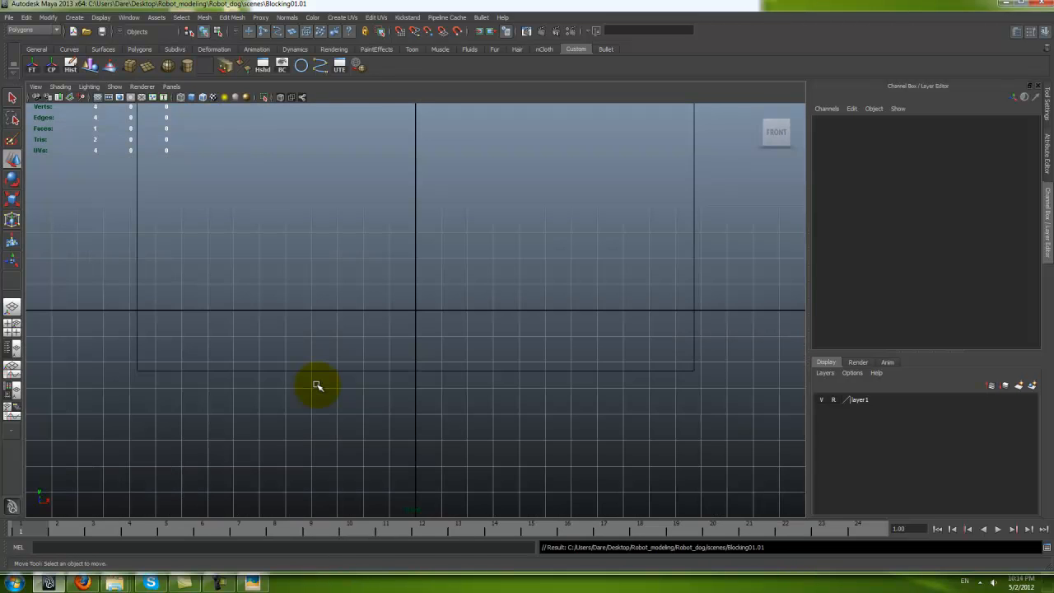
pyautogui.keyDown('alt'); pyautogui.moveTo(317, 386); pyautogui.dragTo(395, 346, button='right'); pyautogui.keyUp('alt')
pyautogui.keyDown('alt'); pyautogui.moveTo(396, 346); pyautogui.dragTo(424, 447, button='middle'); pyautogui.keyUp('alt')
pyautogui.keyDown('alt'); pyautogui.moveTo(425, 445); pyautogui.dragTo(370, 412, button='right'); pyautogui.keyUp('alt')
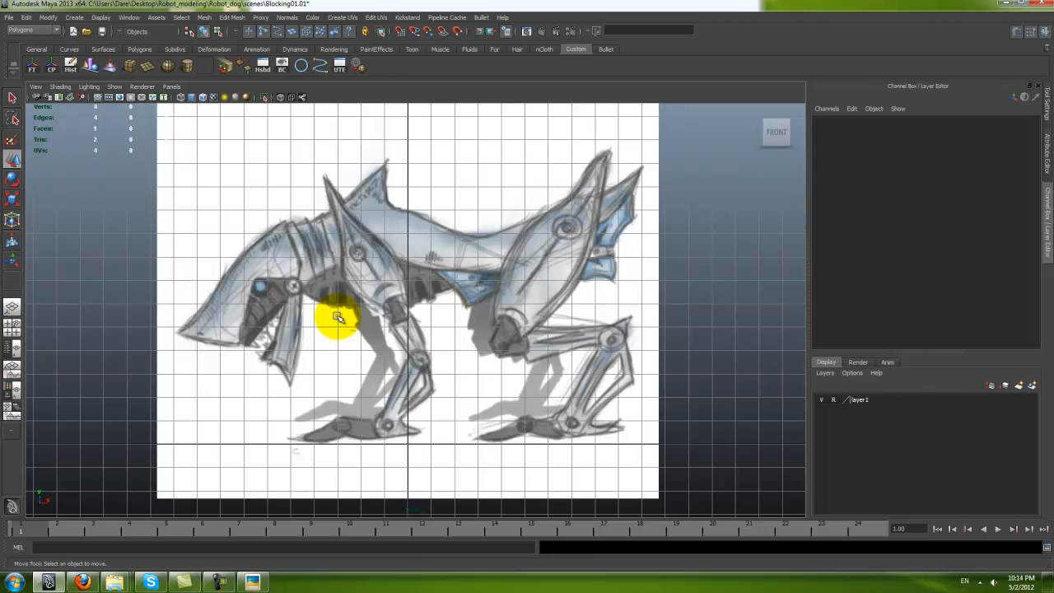
pyautogui.keyDown('alt'); pyautogui.moveTo(344, 309); pyautogui.dragTo(538, 375, button='right'); pyautogui.keyUp('alt')
pyautogui.keyDown('alt'); pyautogui.moveTo(538, 375); pyautogui.dragTo(557, 377, button='middle'); pyautogui.keyUp('alt')
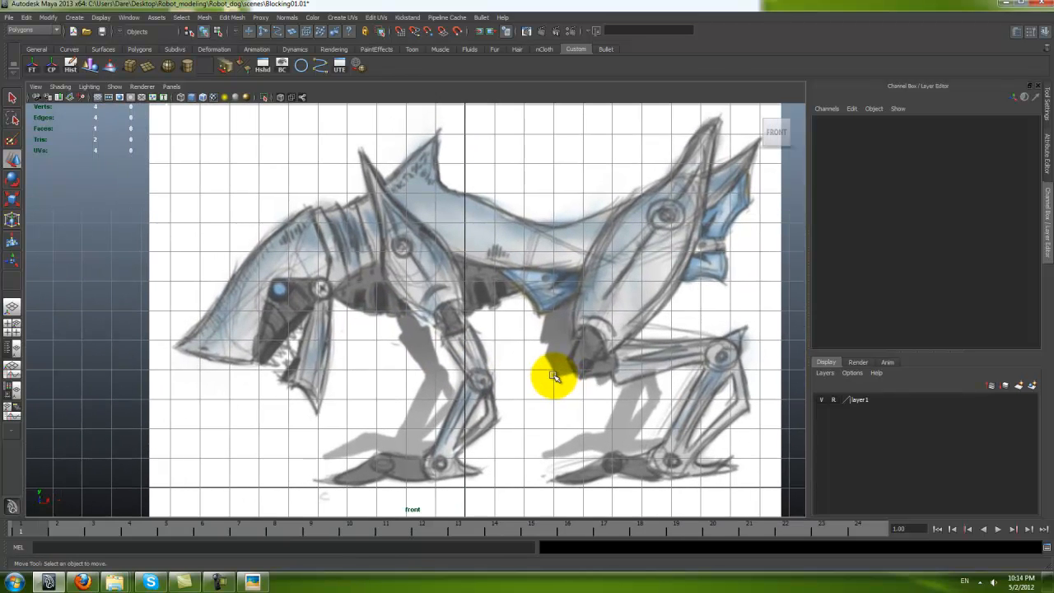
pyautogui.keyDown('alt'); pyautogui.moveTo(437, 301); pyautogui.dragTo(421, 324, button='middle'); pyautogui.keyUp('alt')
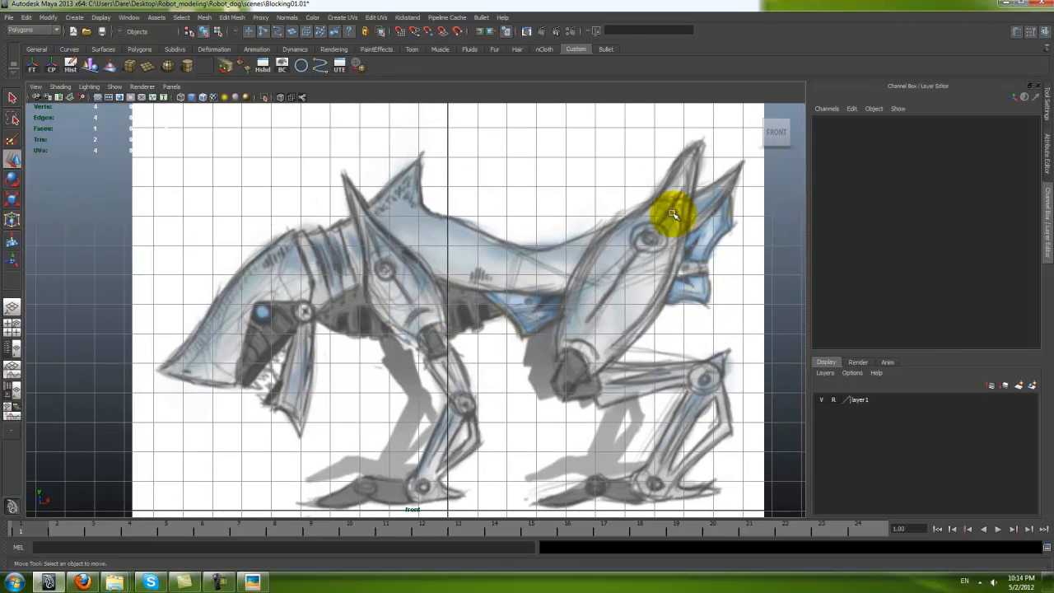
pyautogui.keyDown('alt'); pyautogui.moveTo(501, 251); pyautogui.dragTo(458, 287, button='middle'); pyautogui.keyUp('alt')
pyautogui.keyDown('alt'); pyautogui.moveTo(458, 287); pyautogui.dragTo(475, 280, button='right'); pyautogui.keyUp('alt')
pyautogui.keyDown('alt'); pyautogui.moveTo(541, 305); pyautogui.dragTo(542, 305, button='right'); pyautogui.keyUp('alt')
# Step: Create a polygon cylinder and raise it to about 8.86 in Y over the robot's torso
pyautogui.click(189, 67)
pyautogui.scroll(-2, 412, 346)
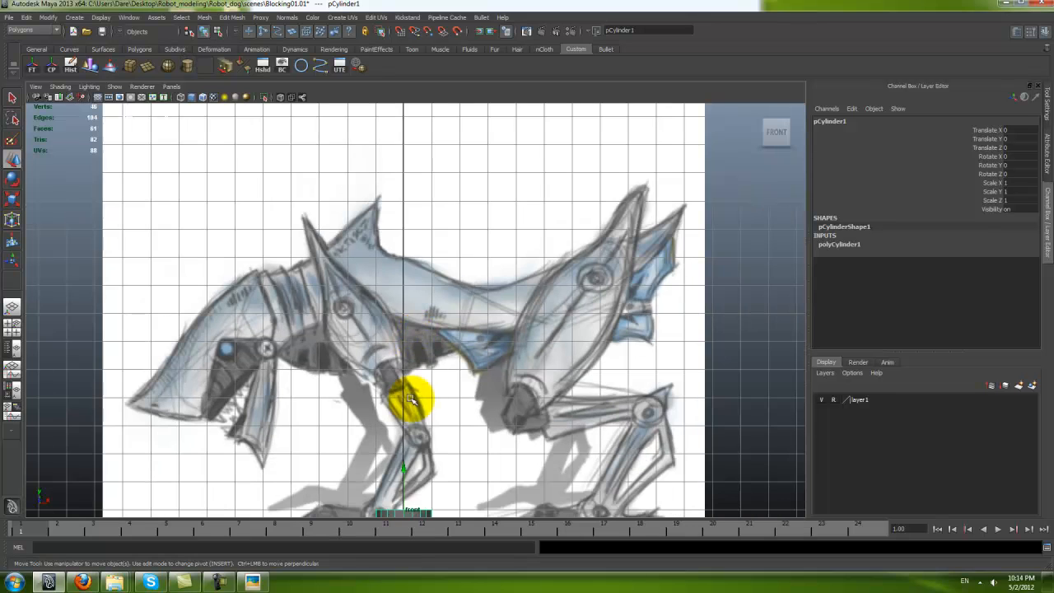
pyautogui.moveTo(400, 465); pyautogui.dragTo(419, 224)
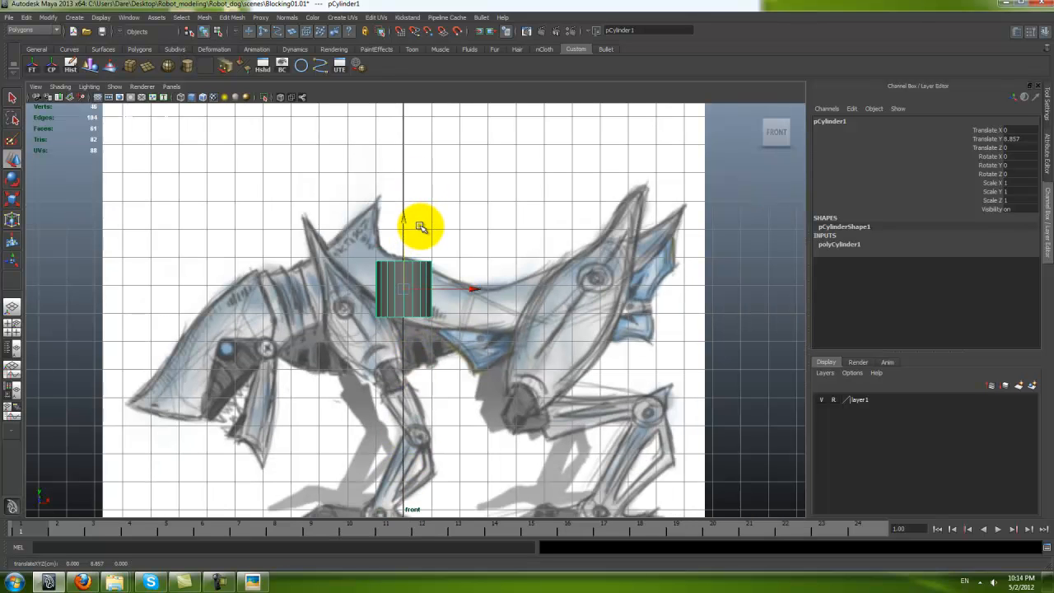
# Step: Lay the cylinder on its side along the robot's body by setting its Z rotation to 90
pyautogui.press('e')
pyautogui.press('space')
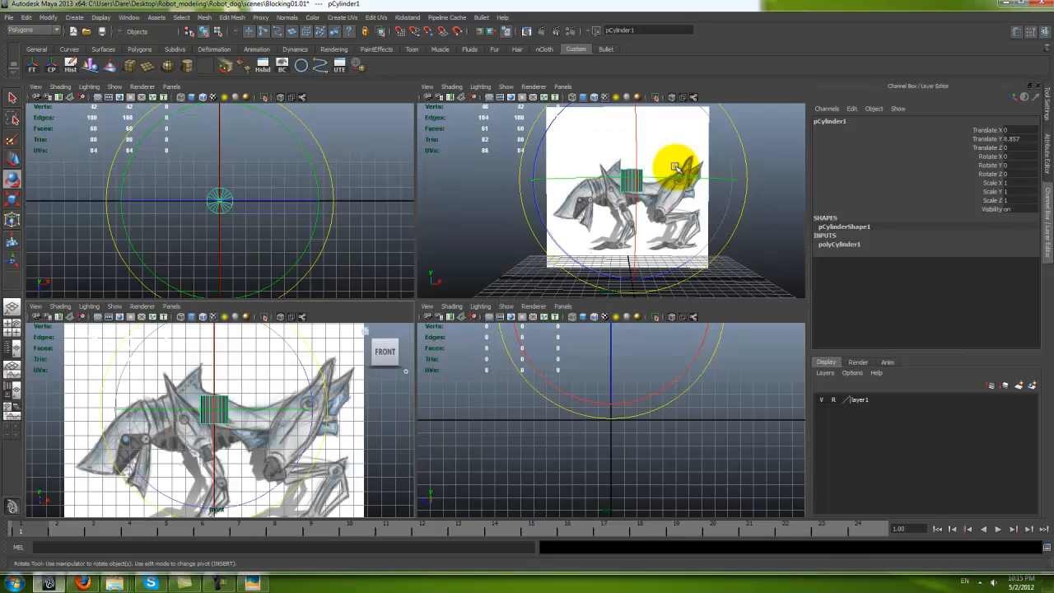
pyautogui.press('space')
pyautogui.keyDown('alt'); pyautogui.moveTo(546, 278); pyautogui.dragTo(716, 296); pyautogui.keyUp('alt')
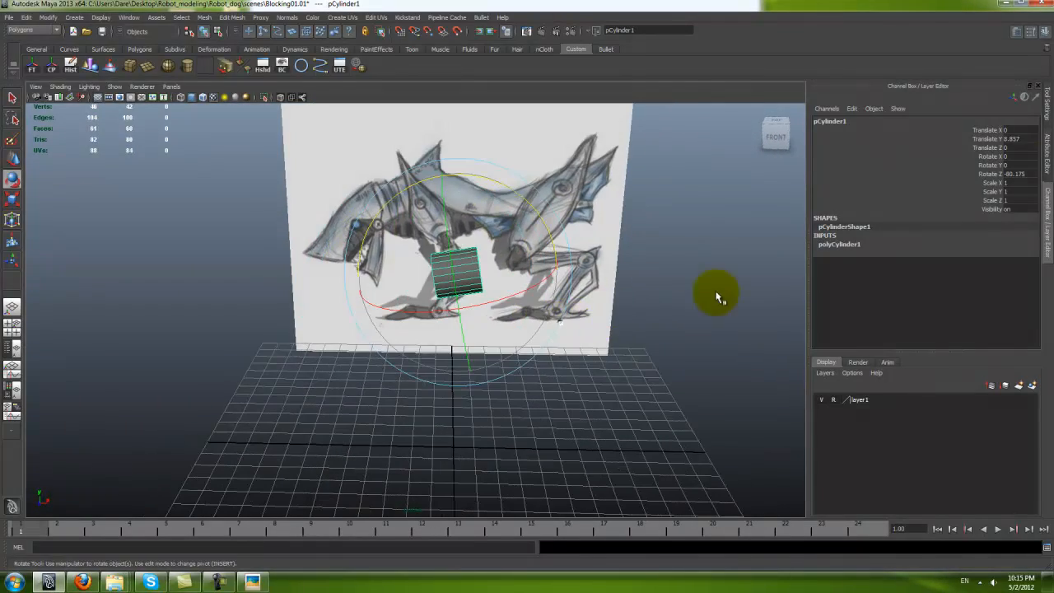
pyautogui.click(1028, 175)
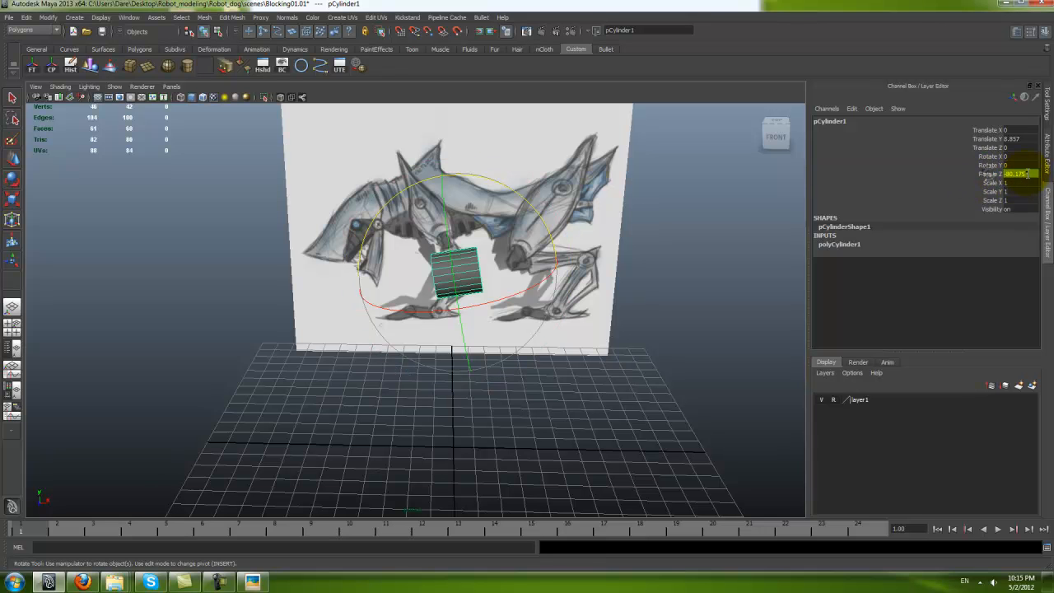
pyautogui.press('Return')
# Step: Set the cylinder's cap subdivisions to 0
pyautogui.moveTo(779, 328)
pyautogui.keyDown('alt'); pyautogui.mouseDown()
pyautogui.moveTo(582, 384)
pyautogui.moveTo(612, 377)
pyautogui.moveTo(581, 320)
pyautogui.moveTo(395, 322)
pyautogui.moveTo(602, 315)
pyautogui.mouseUp(); pyautogui.keyUp('alt')
pyautogui.click(857, 246)
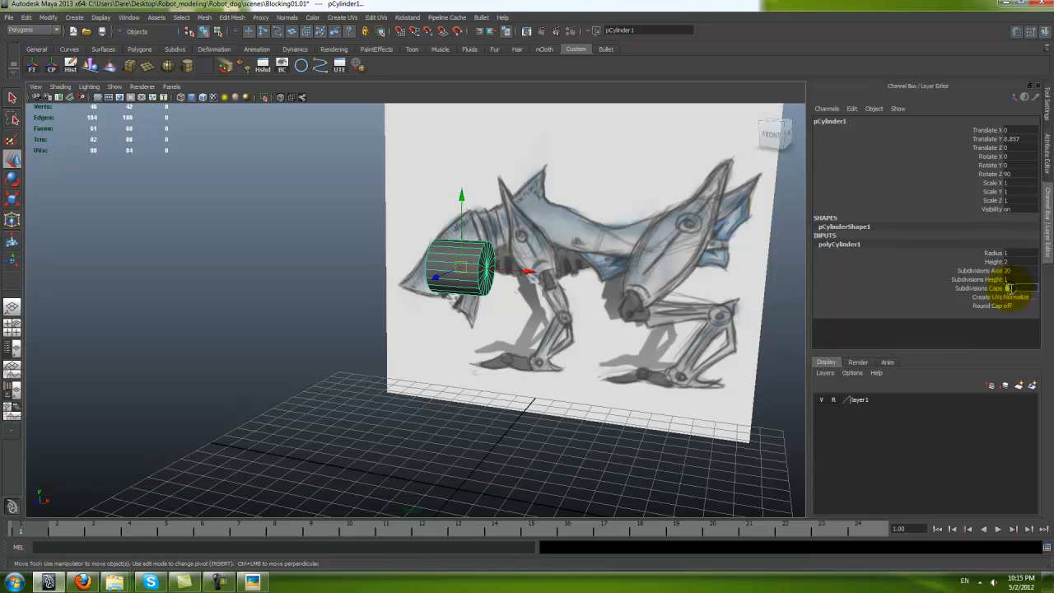
pyautogui.keyDown('alt'); pyautogui.moveTo(560, 346); pyautogui.dragTo(466, 372); pyautogui.keyUp('alt')
pyautogui.keyDown('alt'); pyautogui.moveTo(455, 274); pyautogui.dragTo(362, 315); pyautogui.keyUp('alt')
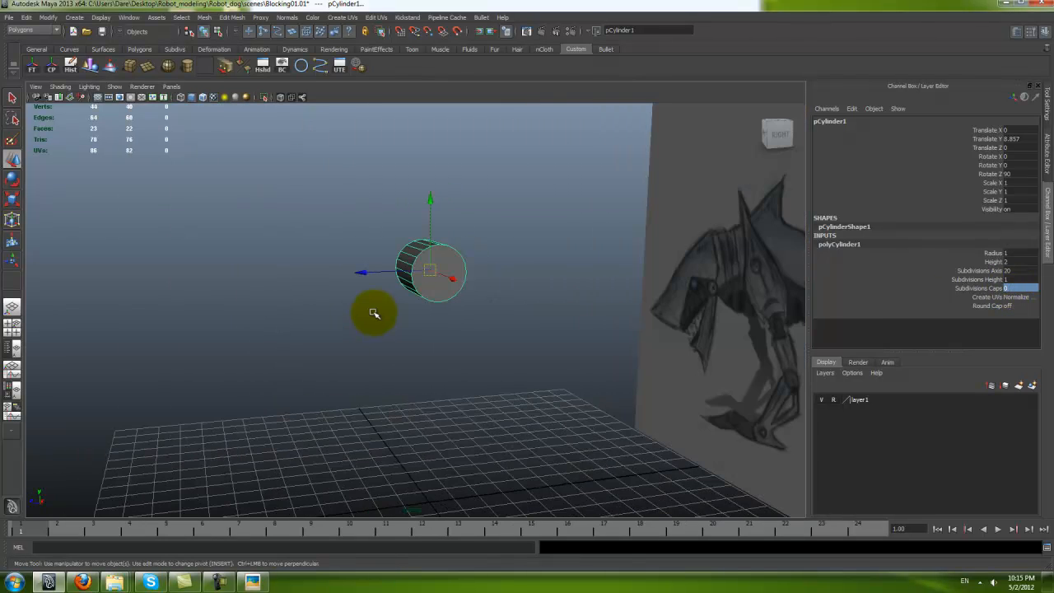
# Step: Delete the two end cap faces of the cylinder to leave an open tube
pyautogui.moveTo(446, 266); pyautogui.dragTo(445, 300, button='right')
pyautogui.keyDown('alt'); pyautogui.moveTo(451, 287); pyautogui.dragTo(527, 275); pyautogui.keyUp('alt')
pyautogui.click(418, 268)
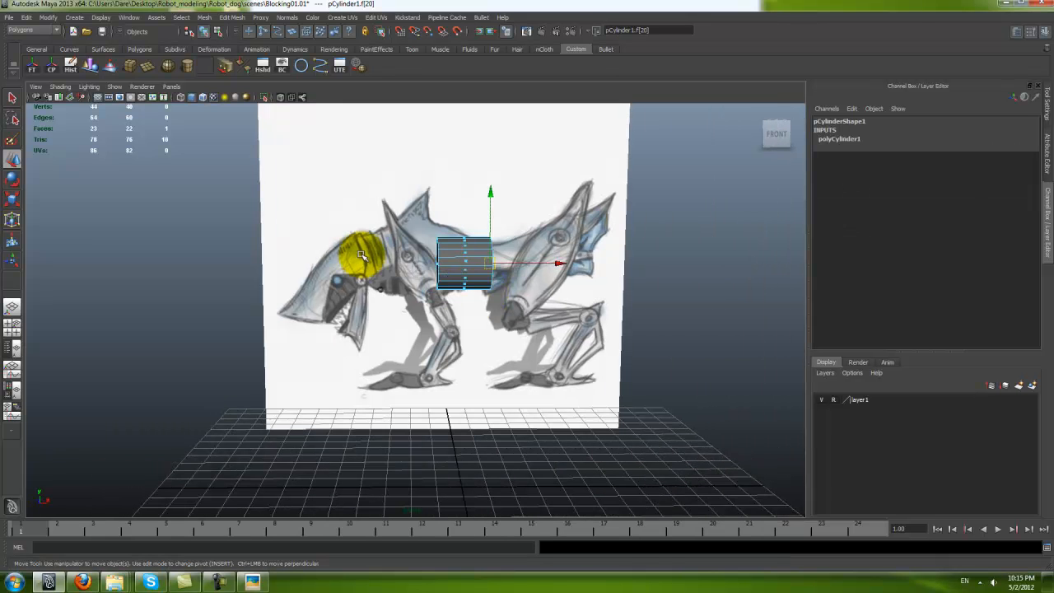
pyautogui.click(438, 266)
pyautogui.keyDown('alt'); pyautogui.moveTo(420, 301); pyautogui.dragTo(623, 393); pyautogui.keyUp('alt')
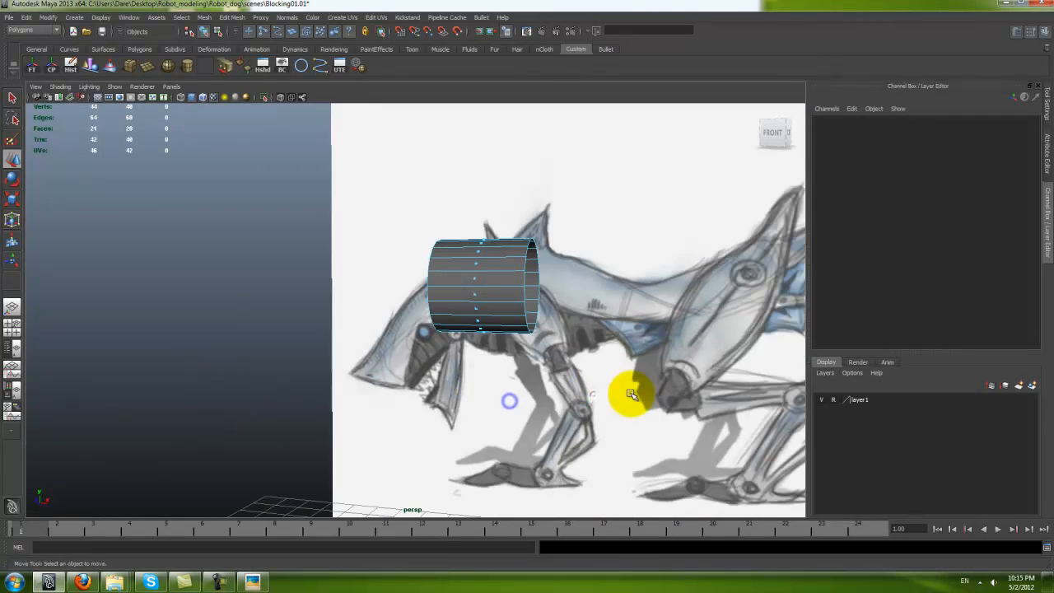
# Step: Delete the lower half of the cylinder's faces in the front view
pyautogui.press('space')
pyautogui.press('space')
pyautogui.keyDown('alt'); pyautogui.moveTo(322, 300); pyautogui.dragTo(423, 323, button='middle'); pyautogui.keyUp('alt')
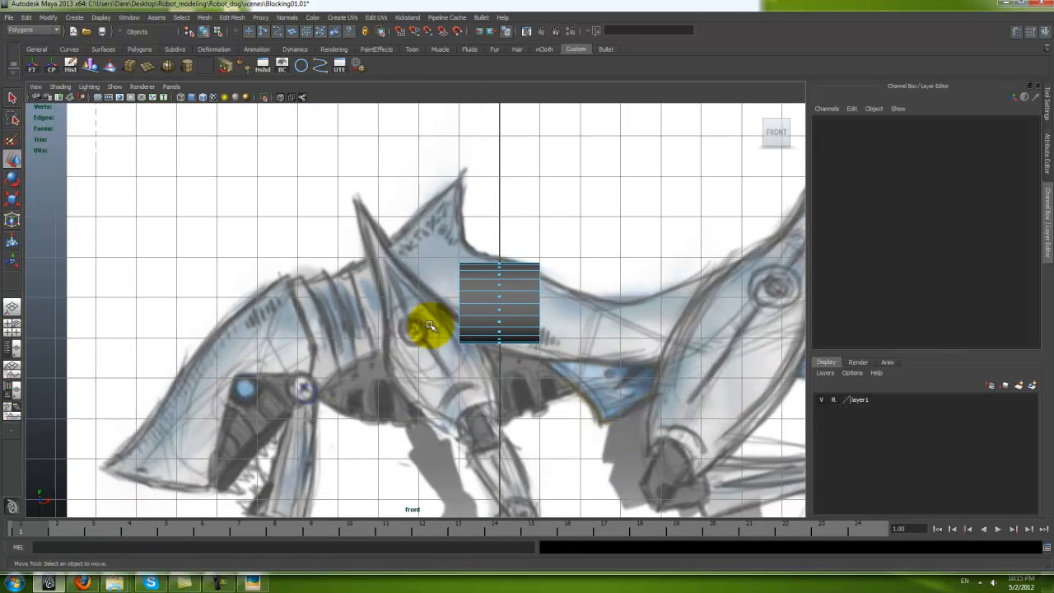
pyautogui.keyDown('alt'); pyautogui.moveTo(423, 323); pyautogui.dragTo(492, 295, button='right'); pyautogui.keyUp('alt')
pyautogui.moveTo(467, 301); pyautogui.dragTo(701, 463)
pyautogui.press('Delete')
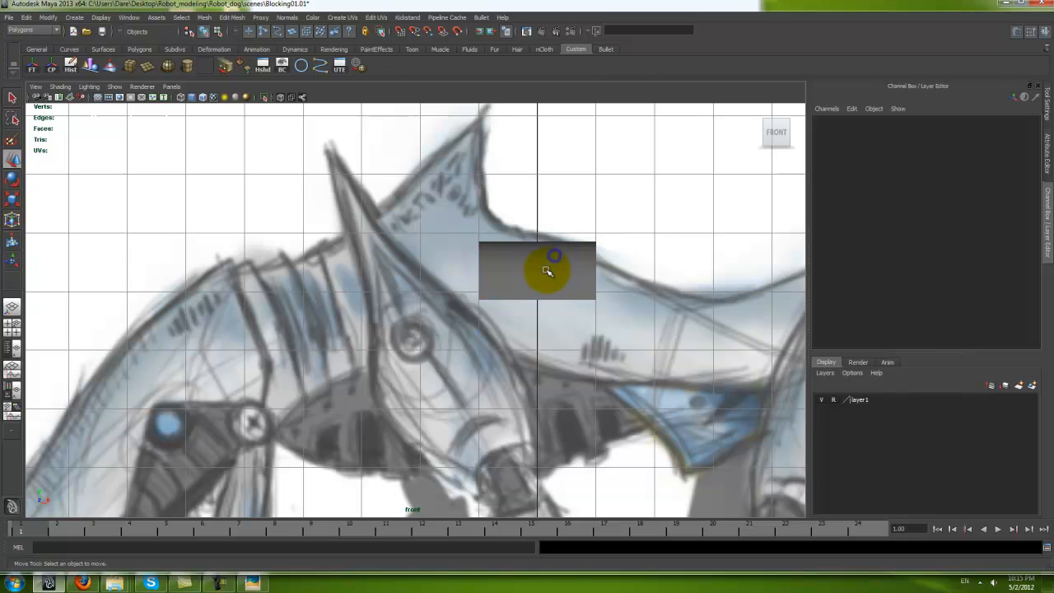
# Step: Select the half cylinder as an object and inspect it against the sketch in the perspective view
pyautogui.click(538, 291)
pyautogui.press('space')
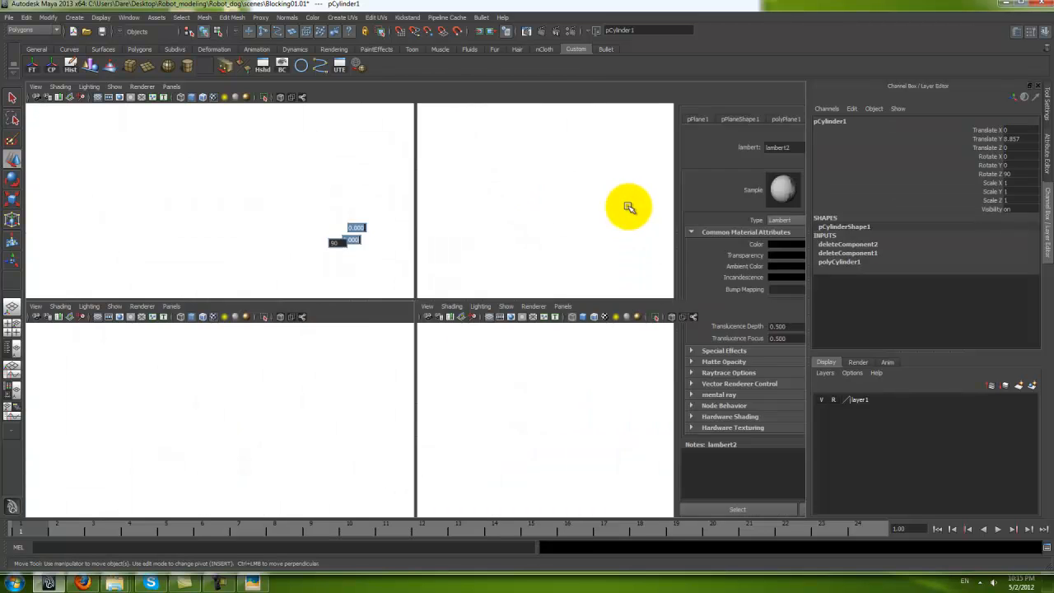
pyautogui.keyDown('alt'); pyautogui.moveTo(630, 245); pyautogui.dragTo(640, 181); pyautogui.keyUp('alt')
pyautogui.press('space')
pyautogui.keyDown('alt'); pyautogui.moveTo(401, 341); pyautogui.dragTo(464, 309); pyautogui.keyUp('alt')
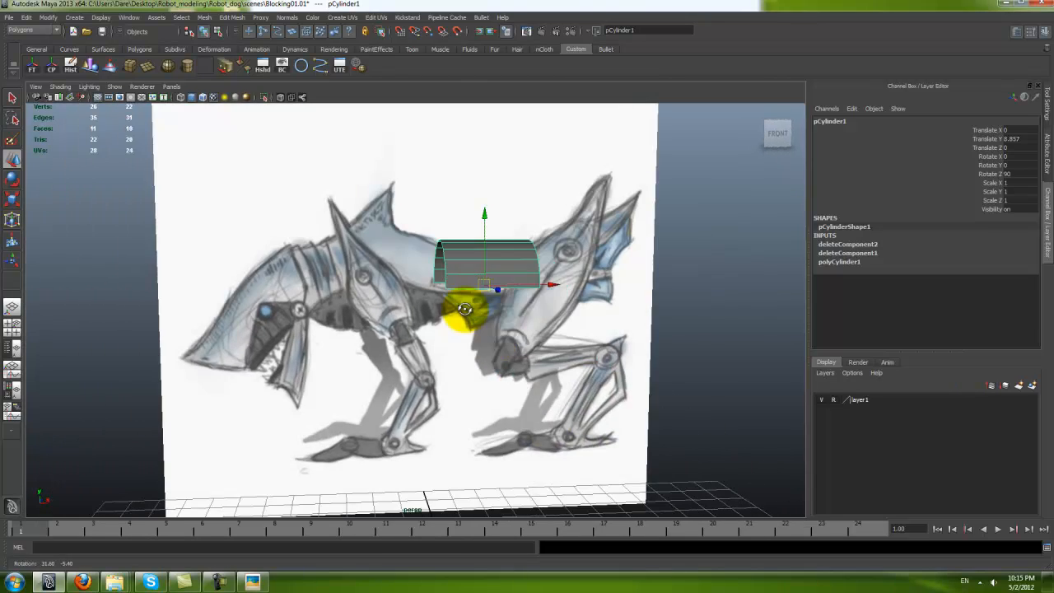
# Step: Move the half cylinder over the sketched waist, scale it to about 1.39 to match the body height, and shorten its length
pyautogui.press('space')
pyautogui.press('space')
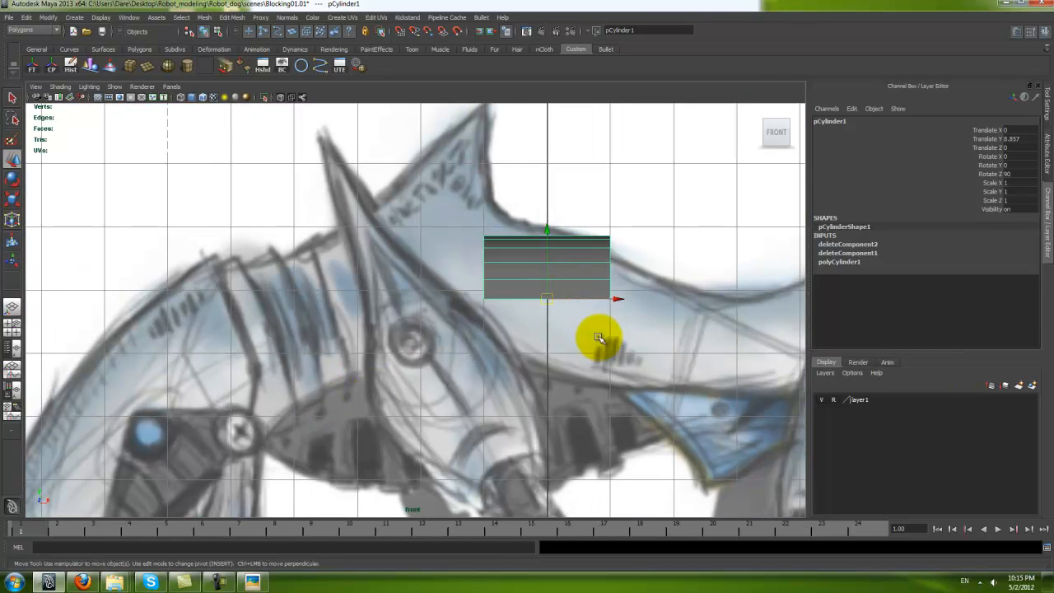
pyautogui.keyDown('alt'); pyautogui.moveTo(599, 338); pyautogui.dragTo(485, 346, button='middle'); pyautogui.keyUp('alt')
pyautogui.moveTo(436, 301); pyautogui.dragTo(619, 395)
pyautogui.press('r')
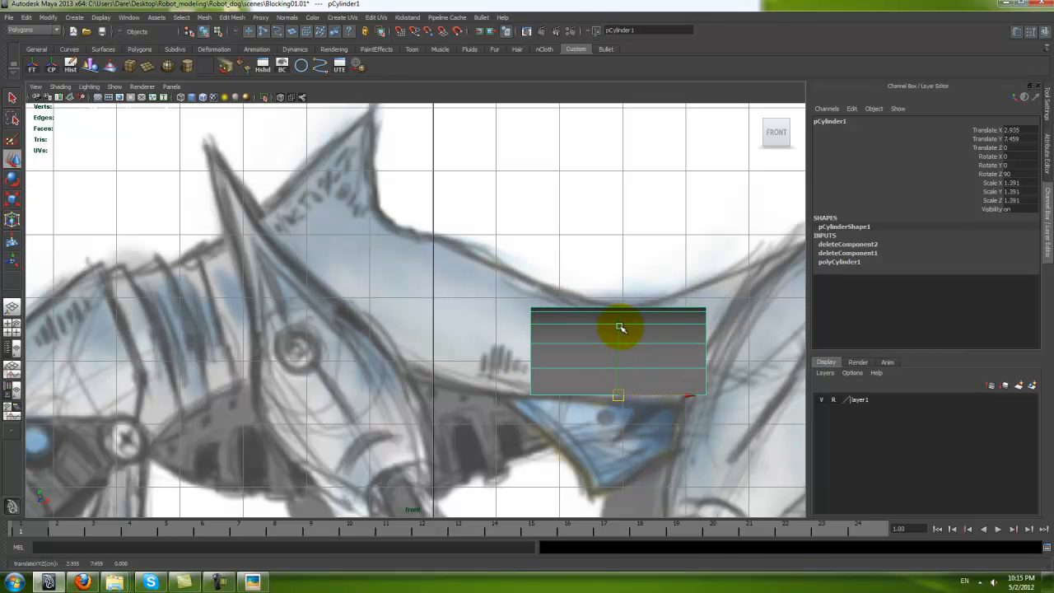
pyautogui.keyDown('alt'); pyautogui.moveTo(628, 354); pyautogui.dragTo(610, 363, button='right'); pyautogui.keyUp('alt')
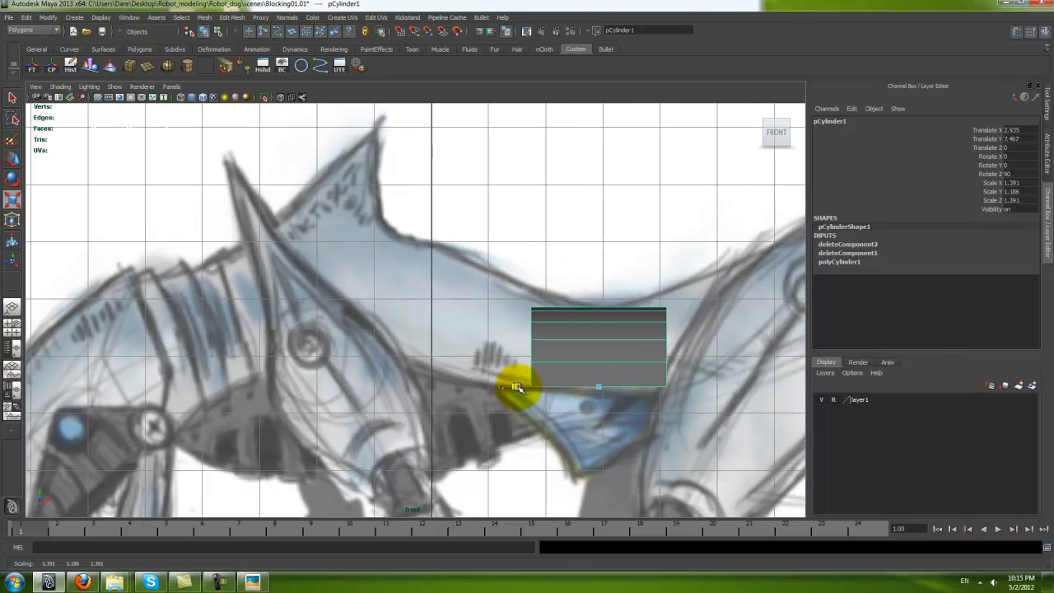
pyautogui.press('w')
pyautogui.keyDown('alt'); pyautogui.moveTo(554, 349); pyautogui.dragTo(527, 360, button='middle'); pyautogui.keyUp('alt')
pyautogui.moveTo(568, 345); pyautogui.dragTo(530, 333, button='right')
pyautogui.keyDown('alt'); pyautogui.moveTo(553, 360); pyautogui.dragTo(542, 353, button='middle'); pyautogui.keyUp('alt')
# Step: Select the open border edges at the head-side end of the half cylinder
pyautogui.moveTo(543, 349); pyautogui.dragTo(540, 331, button='right')
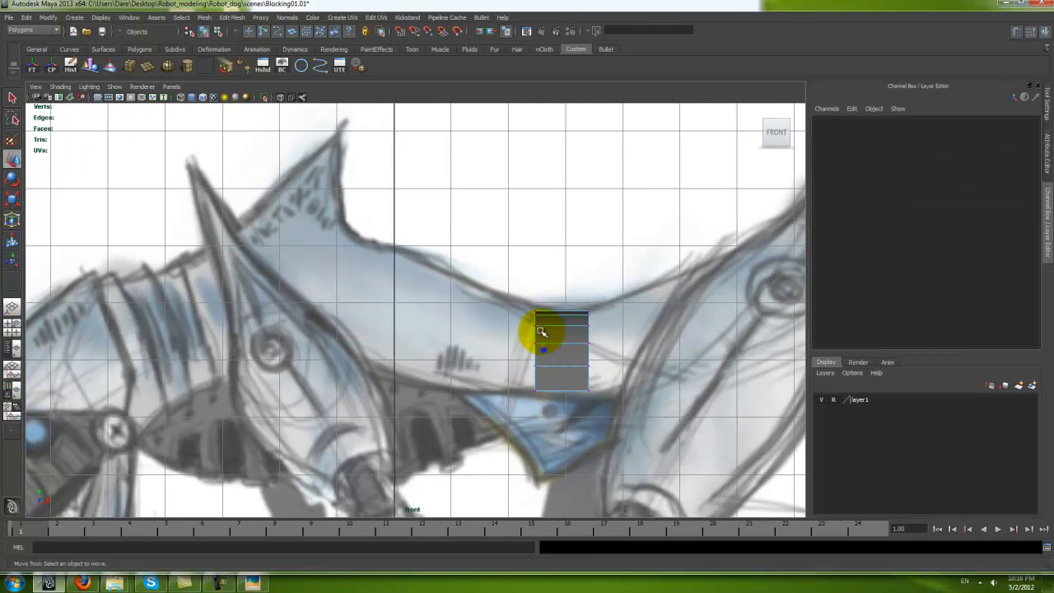
pyautogui.press('space')
pyautogui.press('space')
pyautogui.keyDown('alt'); pyautogui.moveTo(607, 261); pyautogui.dragTo(604, 357); pyautogui.keyUp('alt')
pyautogui.click(623, 371)
pyautogui.press('space')
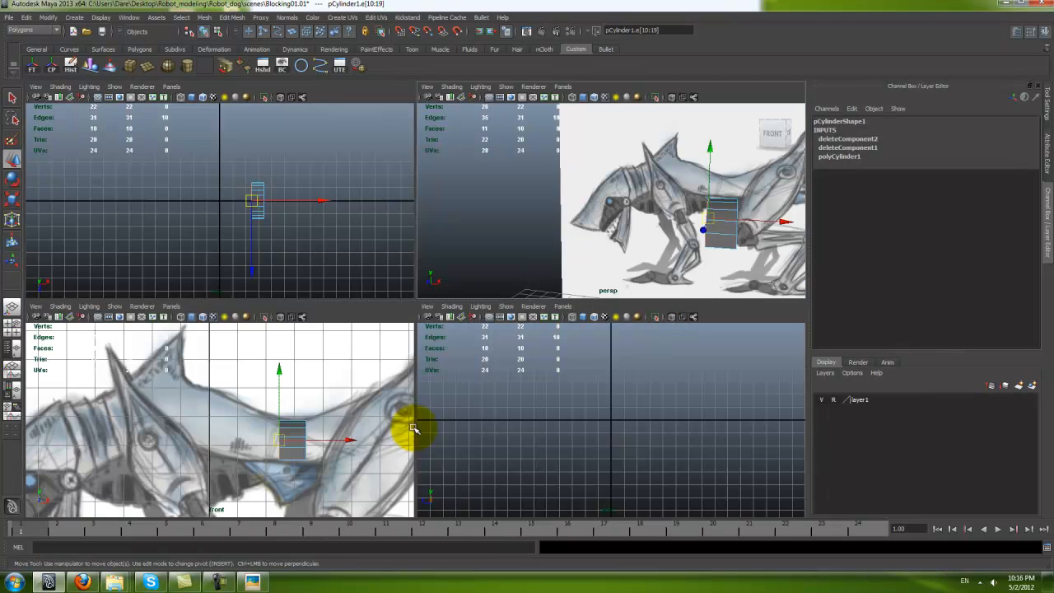
pyautogui.press('space')
# Step: Extrude the selected border edges toward the head along the sketched back and scale them taller to fit the torso outline
pyautogui.keyDown('shift'); pyautogui.moveTo(635, 318); pyautogui.dragTo(595, 331, button='right'); pyautogui.keyUp('shift')
pyautogui.moveTo(608, 337); pyautogui.dragTo(516, 305)
pyautogui.press('r')
pyautogui.moveTo(515, 205); pyautogui.dragTo(513, 173)
pyautogui.press('w')
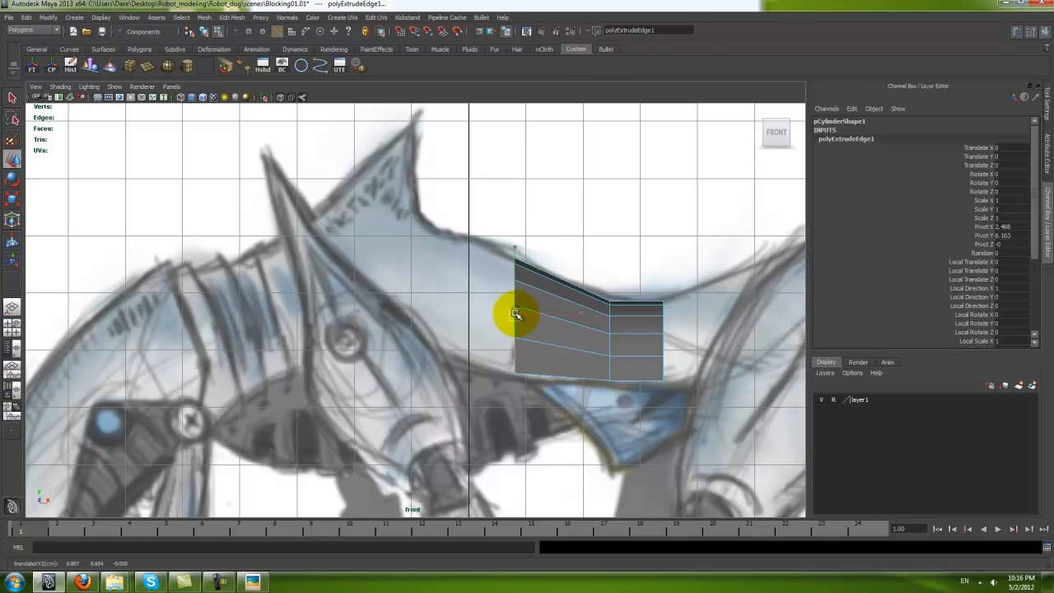
# Step: Extrude two more torso sections toward the shoulder, scaling the first one's border edges vertically to follow the sketched back
pyautogui.keyDown('shift'); pyautogui.moveTo(564, 316); pyautogui.dragTo(540, 314, button='right'); pyautogui.keyUp('shift')
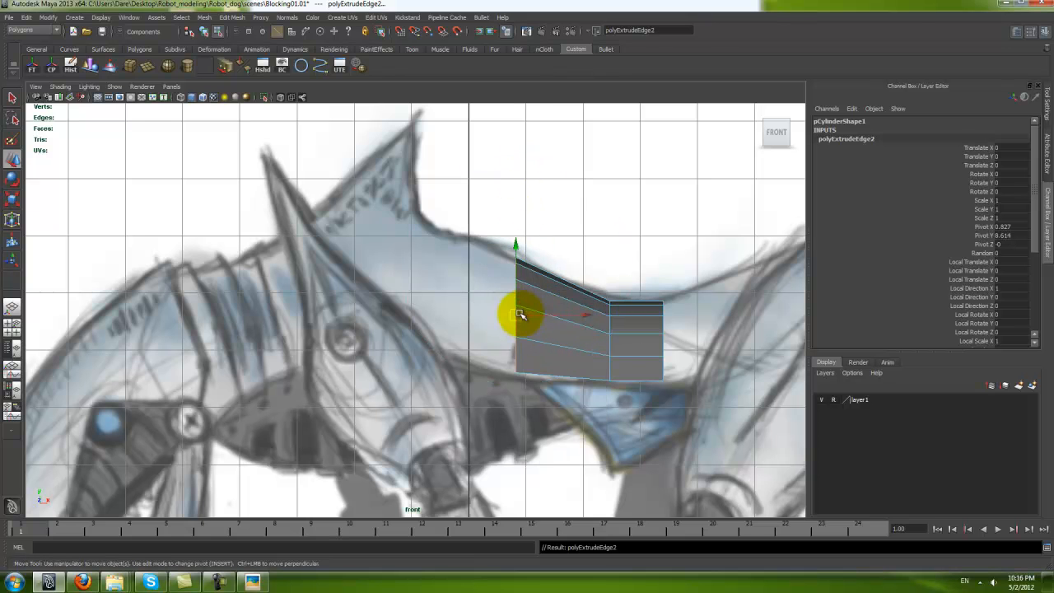
pyautogui.moveTo(520, 315); pyautogui.dragTo(444, 282)
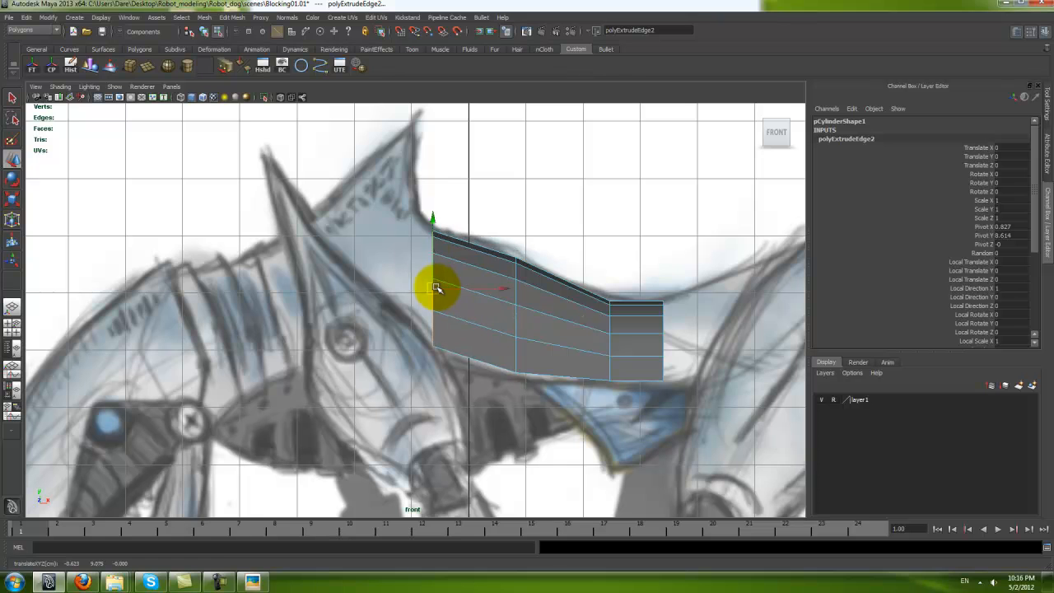
pyautogui.press('r')
pyautogui.moveTo(433, 196); pyautogui.dragTo(433, 178)
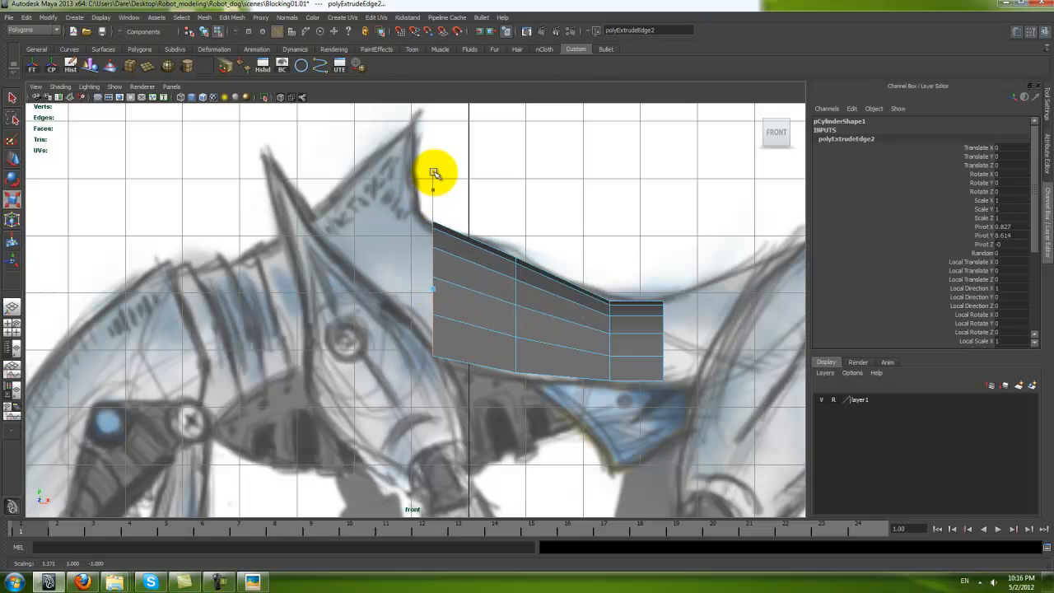
pyautogui.press('w')
pyautogui.keyDown('shift'); pyautogui.moveTo(466, 274); pyautogui.dragTo(437, 284, button='right'); pyautogui.keyUp('shift')
pyautogui.moveTo(437, 285); pyautogui.dragTo(355, 284)
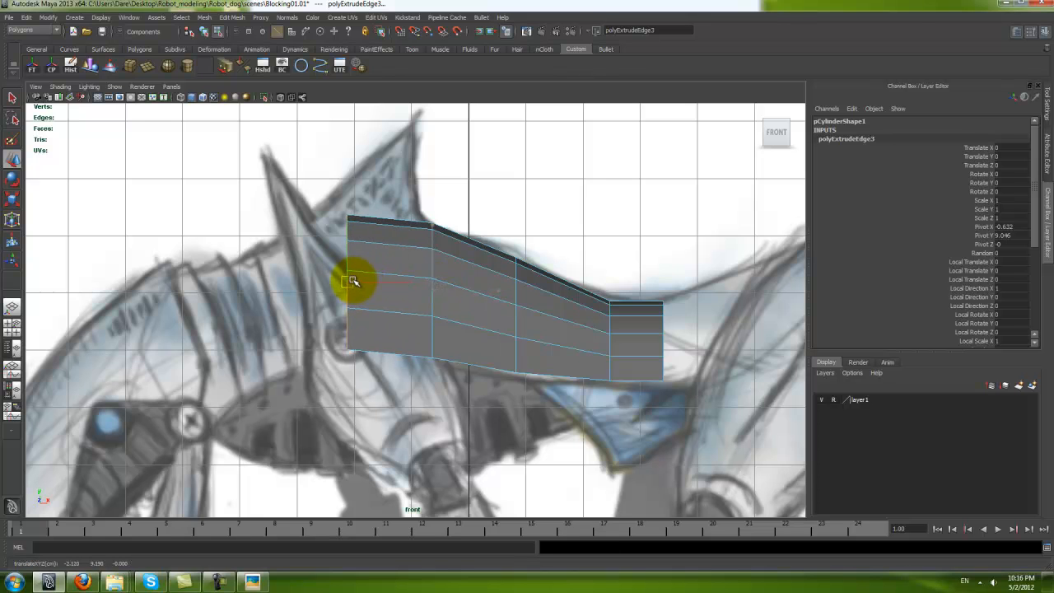
# Step: Extrude a final section toward the neck and move and rotate its border edges to match the sloping shoulder line
pyautogui.keyDown('shift'); pyautogui.moveTo(388, 223); pyautogui.dragTo(392, 242, button='right'); pyautogui.keyUp('shift')
pyautogui.press('e')
pyautogui.press('w')
pyautogui.moveTo(354, 278); pyautogui.dragTo(301, 291)
pyautogui.press('r')
pyautogui.press('e')
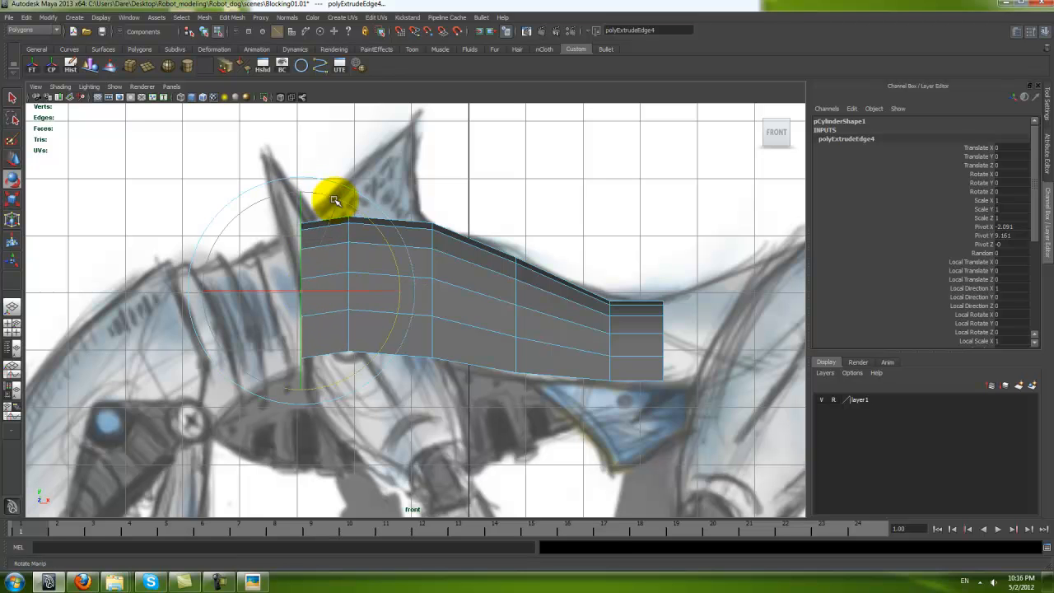
pyautogui.moveTo(334, 200); pyautogui.dragTo(303, 196)
pyautogui.press('w')
pyautogui.moveTo(303, 292); pyautogui.dragTo(276, 304)
pyautogui.press('r')
pyautogui.press('w')
# Step: Shift the lower vertices of the shoulder column slightly toward the tail to slant that column like the sketch
pyautogui.keyDown('alt'); pyautogui.moveTo(368, 369); pyautogui.dragTo(394, 349, button='right'); pyautogui.keyUp('alt')
pyautogui.moveTo(394, 349); pyautogui.dragTo(331, 346, button='right')
pyautogui.moveTo(332, 345); pyautogui.dragTo(372, 384)
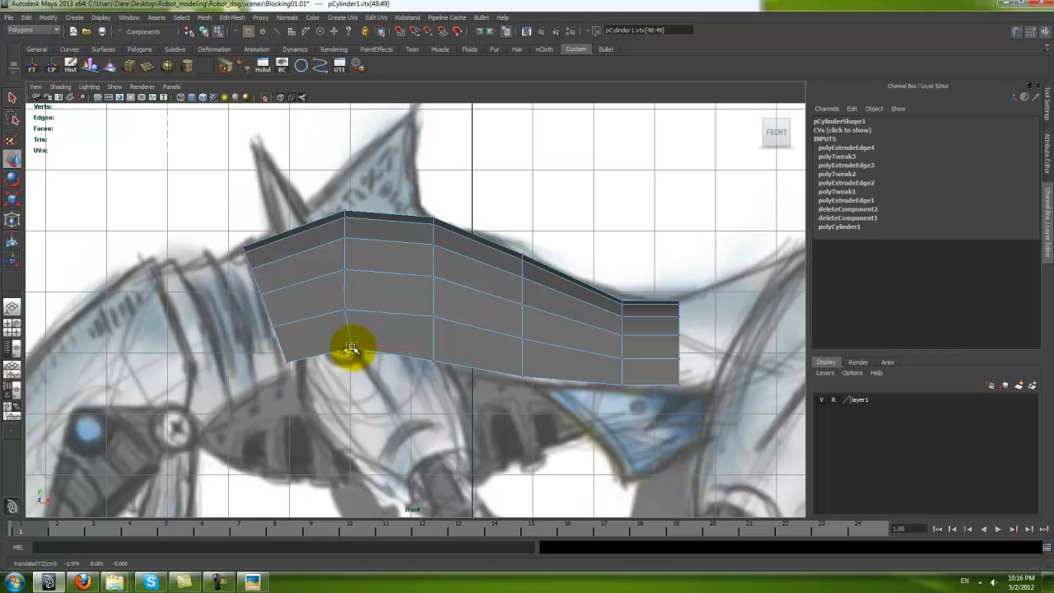
pyautogui.moveTo(357, 347); pyautogui.dragTo(415, 341)
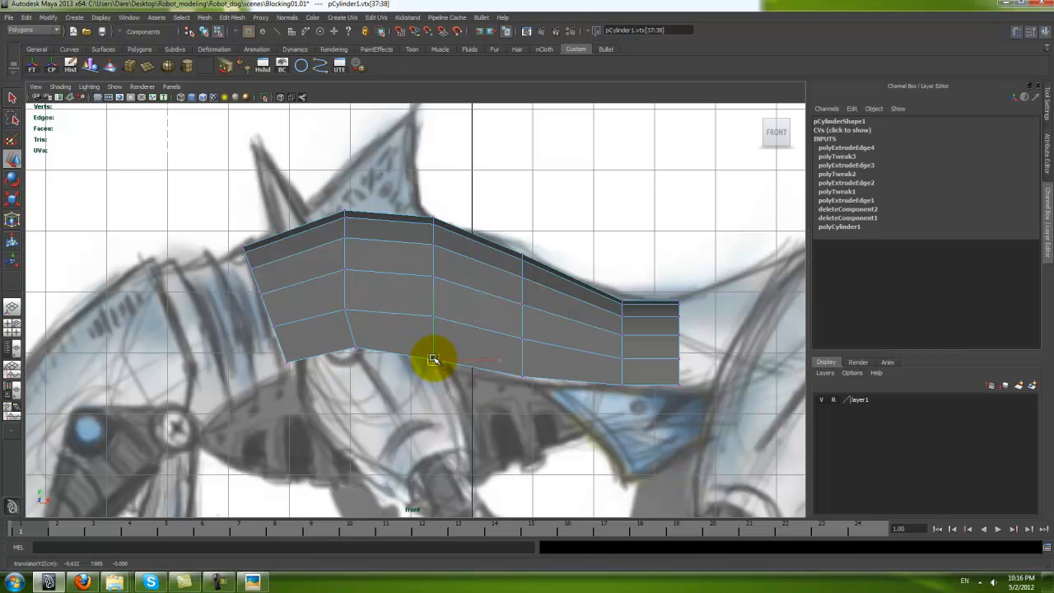
pyautogui.moveTo(334, 302); pyautogui.dragTo(359, 324)
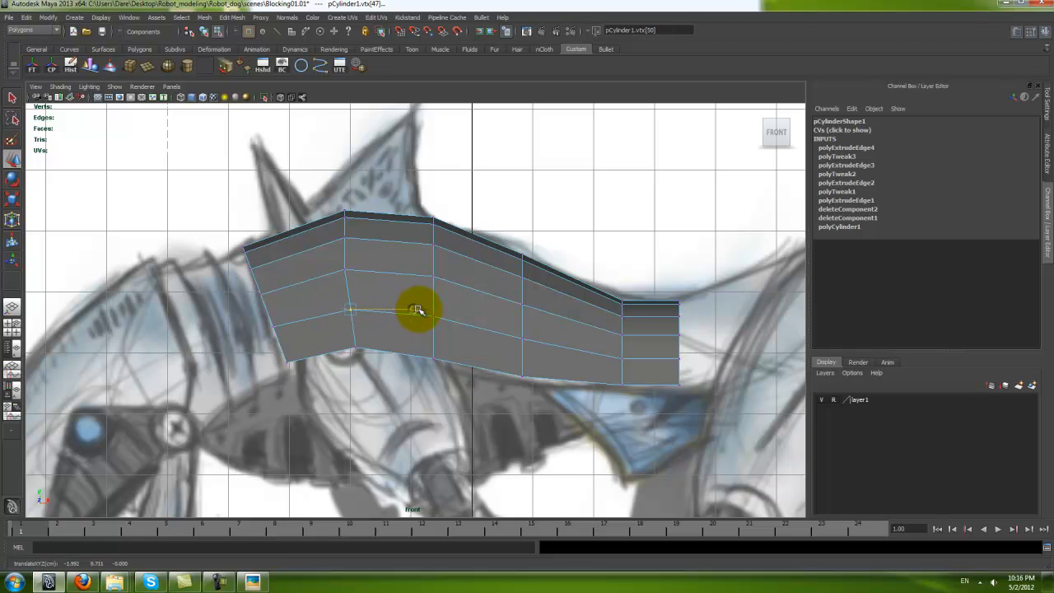
pyautogui.moveTo(418, 309); pyautogui.dragTo(414, 308)
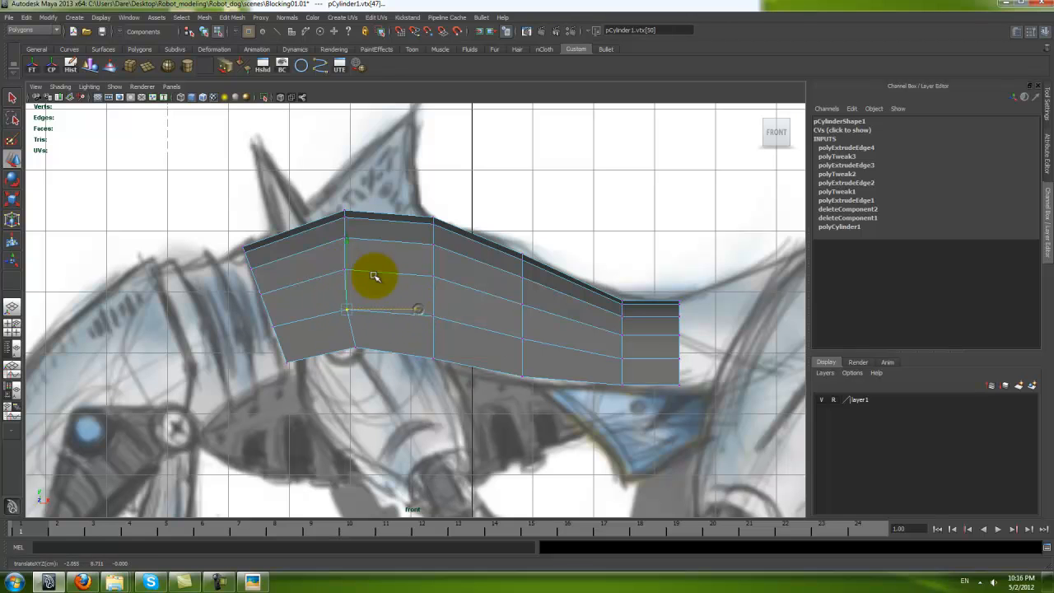
pyautogui.moveTo(336, 265); pyautogui.dragTo(366, 278)
pyautogui.moveTo(414, 268)
pyautogui.keyDown('alt'); pyautogui.mouseDown(button='middle')
pyautogui.moveTo(381, 275)
pyautogui.moveTo(401, 259)
pyautogui.mouseUp(button='middle'); pyautogui.keyUp('alt')
pyautogui.keyDown('alt'); pyautogui.moveTo(419, 298); pyautogui.dragTo(429, 305, button='right'); pyautogui.keyUp('alt')
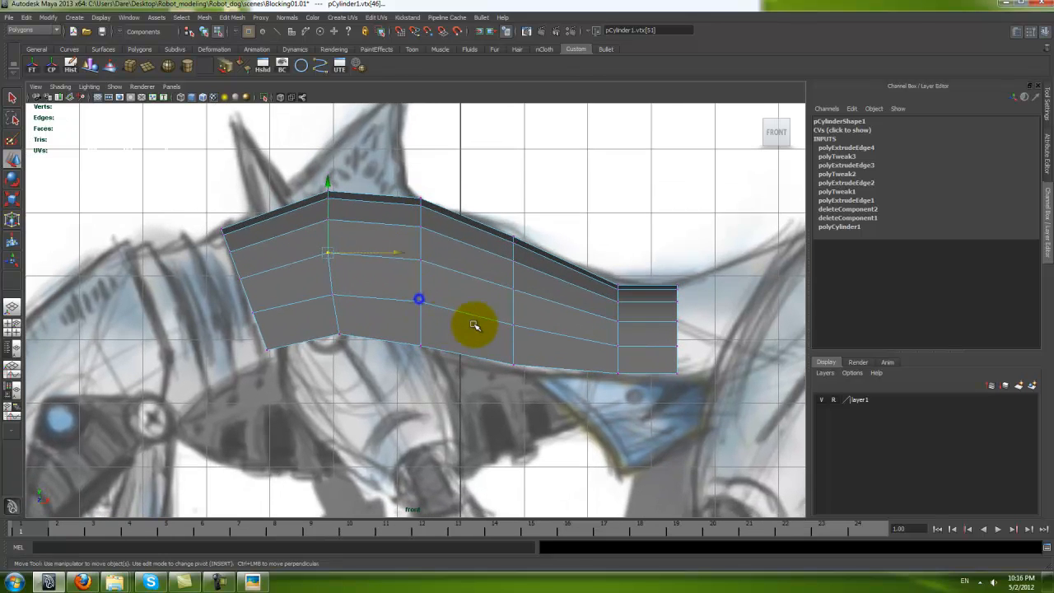
# Step: Lower the bottom vertices of the mid-torso column to the belly line and adjust the vertices of the waist column
pyautogui.moveTo(485, 354); pyautogui.dragTo(538, 404)
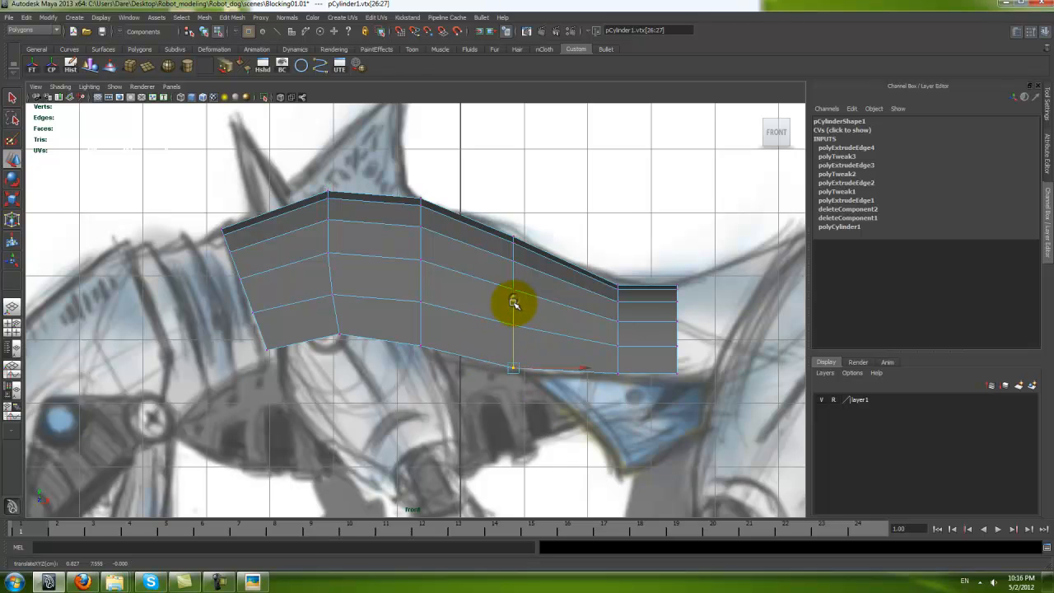
pyautogui.keyDown('alt'); pyautogui.moveTo(514, 304); pyautogui.dragTo(481, 338, button='middle'); pyautogui.keyUp('alt')
pyautogui.moveTo(462, 351); pyautogui.dragTo(499, 372)
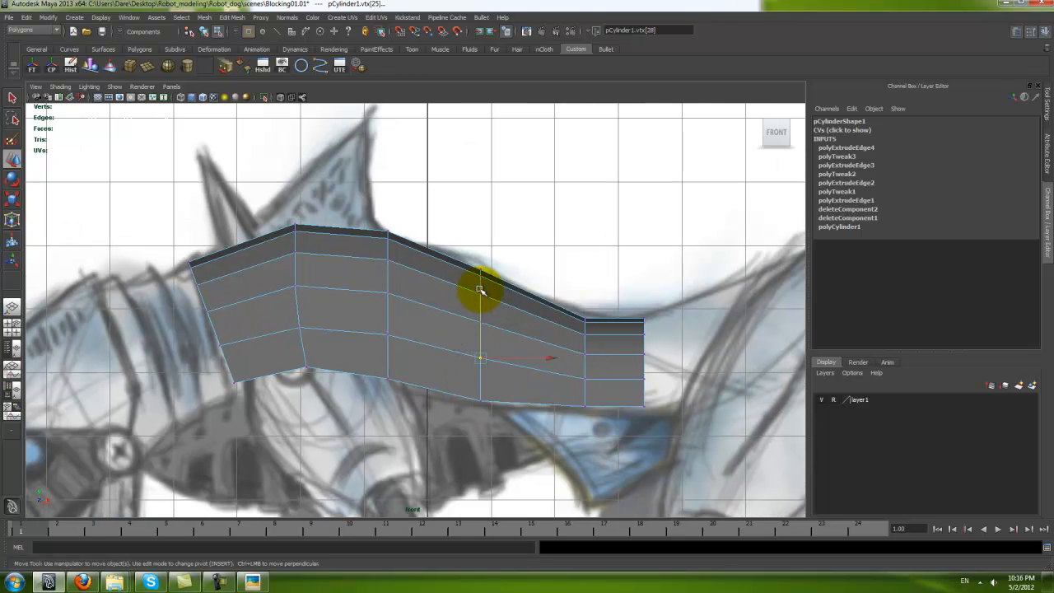
pyautogui.moveTo(480, 294); pyautogui.dragTo(480, 295)
pyautogui.keyDown('alt'); pyautogui.moveTo(381, 251); pyautogui.dragTo(388, 252, button='right'); pyautogui.keyUp('alt')
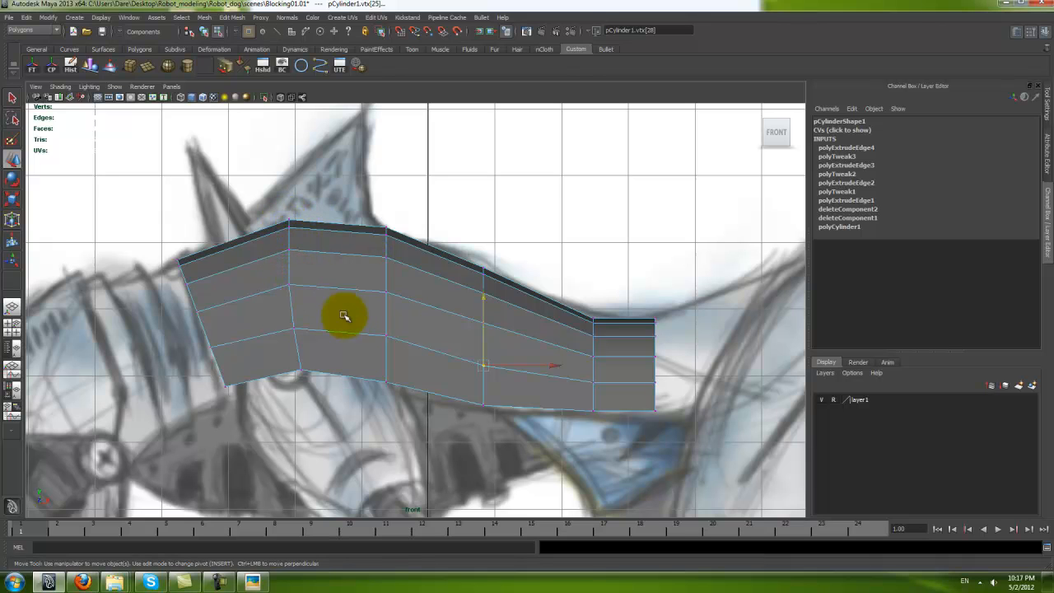
pyautogui.keyDown('alt'); pyautogui.moveTo(547, 341); pyautogui.dragTo(488, 341, button='middle'); pyautogui.keyUp('alt')
pyautogui.moveTo(508, 313); pyautogui.dragTo(557, 395)
pyautogui.moveTo(536, 280)
pyautogui.keyDown('alt'); pyautogui.mouseDown(button='middle')
pyautogui.moveTo(538, 346)
pyautogui.moveTo(507, 360)
pyautogui.mouseUp(button='middle'); pyautogui.keyUp('alt')
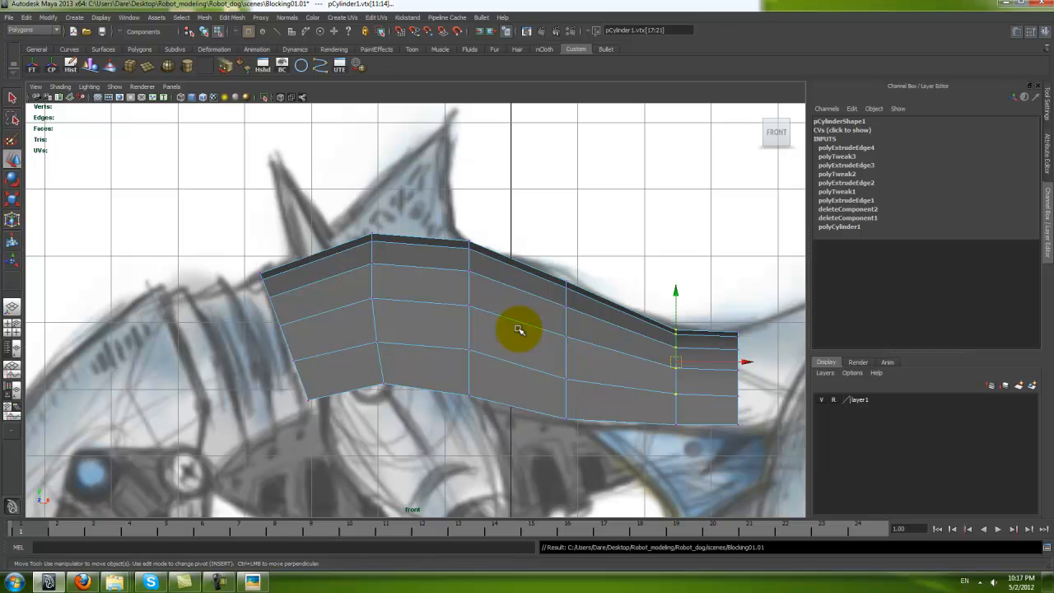
# Step: Select the vertical edge loop running down the side of the shoulder column
pyautogui.keyDown('alt'); pyautogui.moveTo(499, 323); pyautogui.dragTo(559, 307, button='middle'); pyautogui.keyUp('alt')
pyautogui.keyDown('alt'); pyautogui.moveTo(454, 277); pyautogui.dragTo(460, 281, button='right'); pyautogui.keyUp('alt')
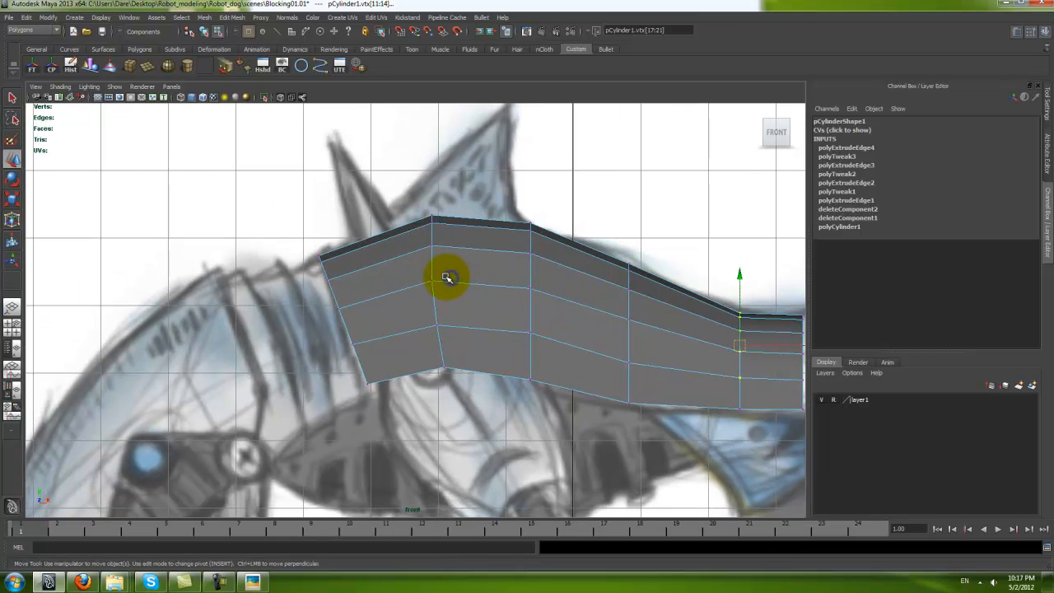
pyautogui.keyDown('alt'); pyautogui.moveTo(564, 320); pyautogui.dragTo(271, 295, button='middle'); pyautogui.keyUp('alt')
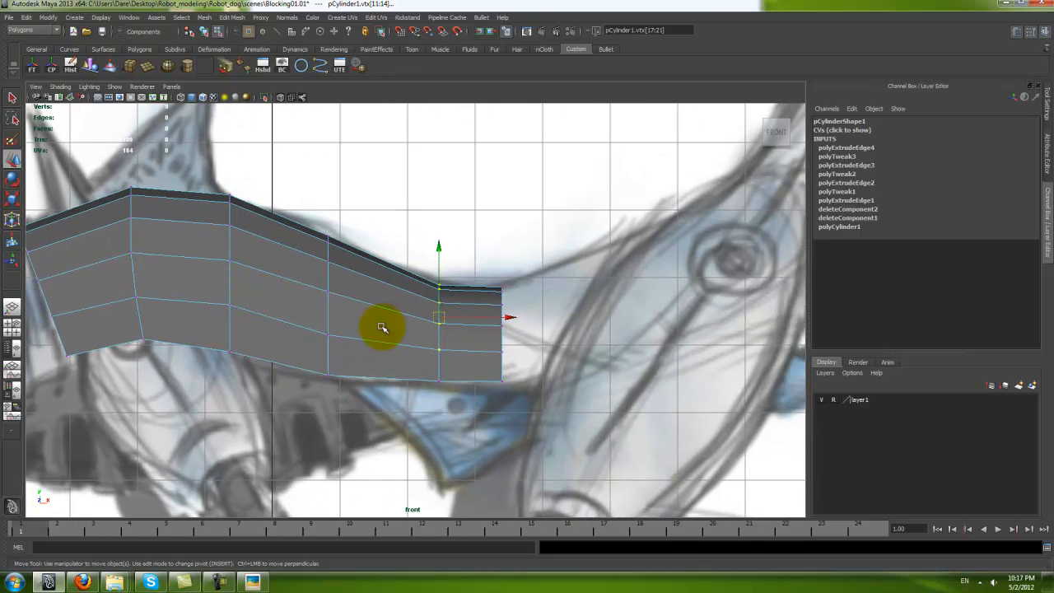
pyautogui.keyDown('alt'); pyautogui.moveTo(483, 349); pyautogui.dragTo(639, 367, button='middle'); pyautogui.keyUp('alt')
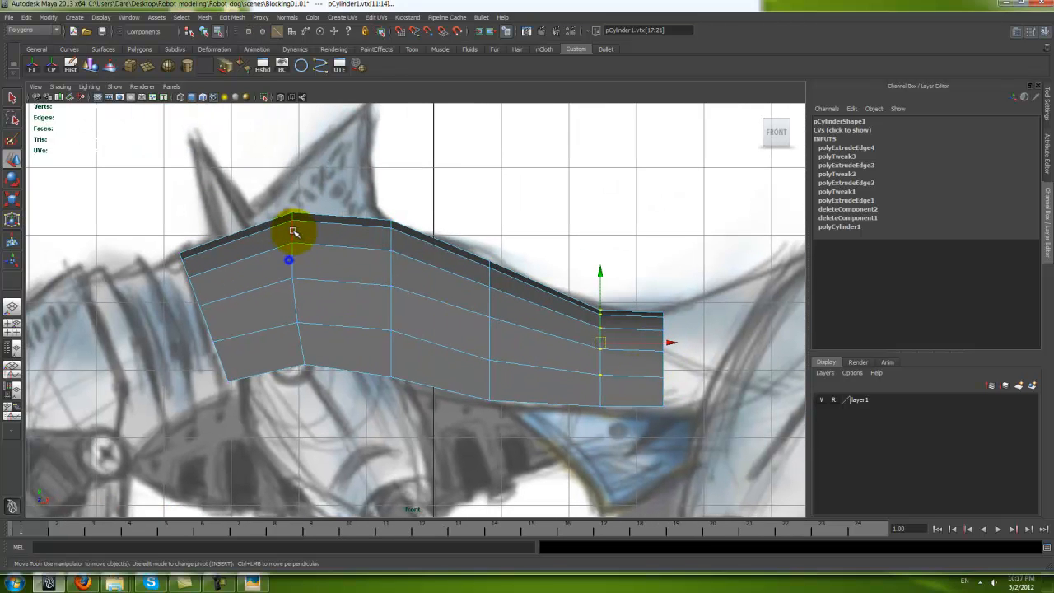
pyautogui.press('F10')
pyautogui.click(303, 285)
pyautogui.keyDown('alt'); pyautogui.moveTo(306, 284); pyautogui.dragTo(321, 293, button='right'); pyautogui.keyUp('alt')
pyautogui.keyDown('alt'); pyautogui.moveTo(320, 293); pyautogui.dragTo(397, 285, button='middle'); pyautogui.keyUp('alt')
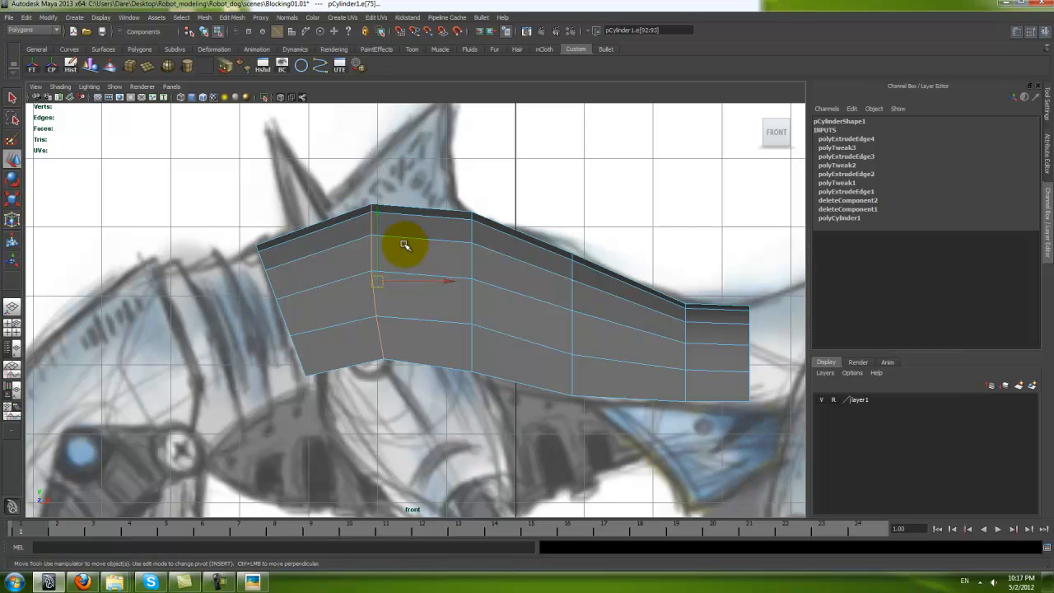
pyautogui.keyDown('shift'); pyautogui.rightClick(404, 239); pyautogui.keyUp('shift')
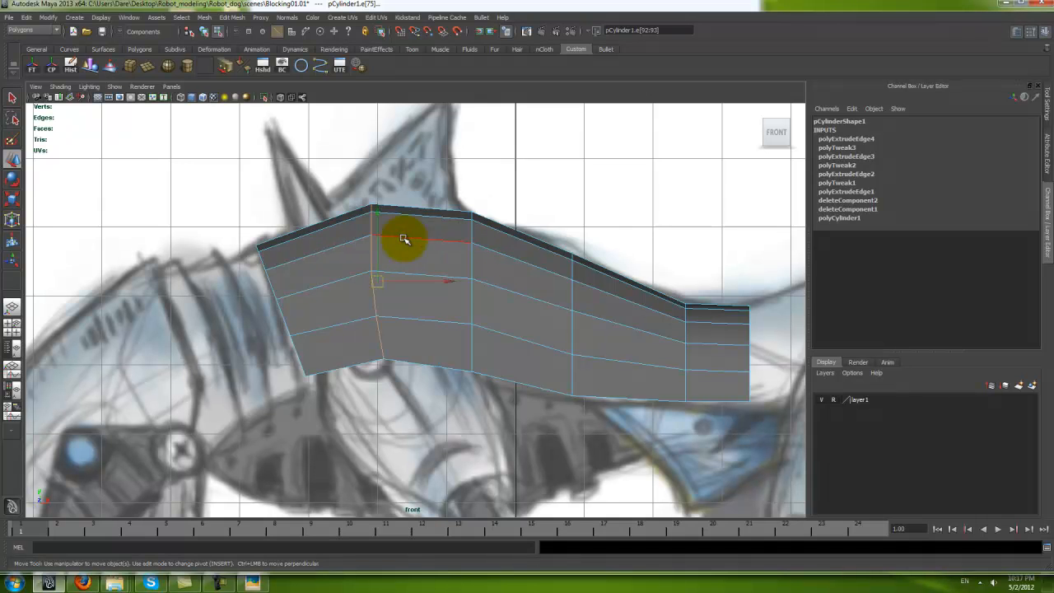
pyautogui.keyDown('alt'); pyautogui.moveTo(446, 278); pyautogui.dragTo(434, 277, button='middle'); pyautogui.keyUp('alt')
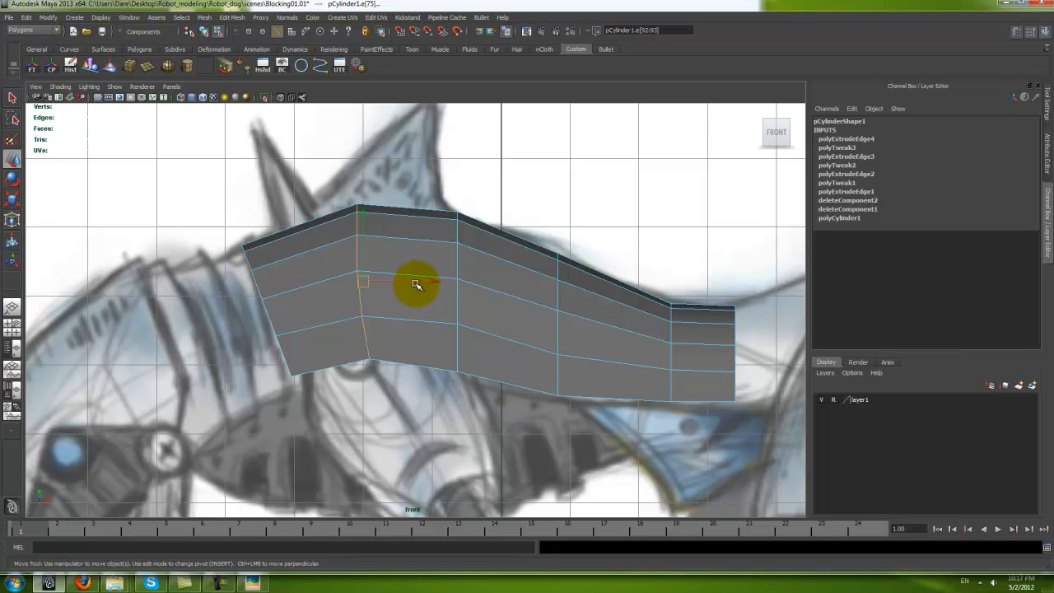
pyautogui.keyDown('shift'); pyautogui.rightClick(410, 241); pyautogui.keyUp('shift')
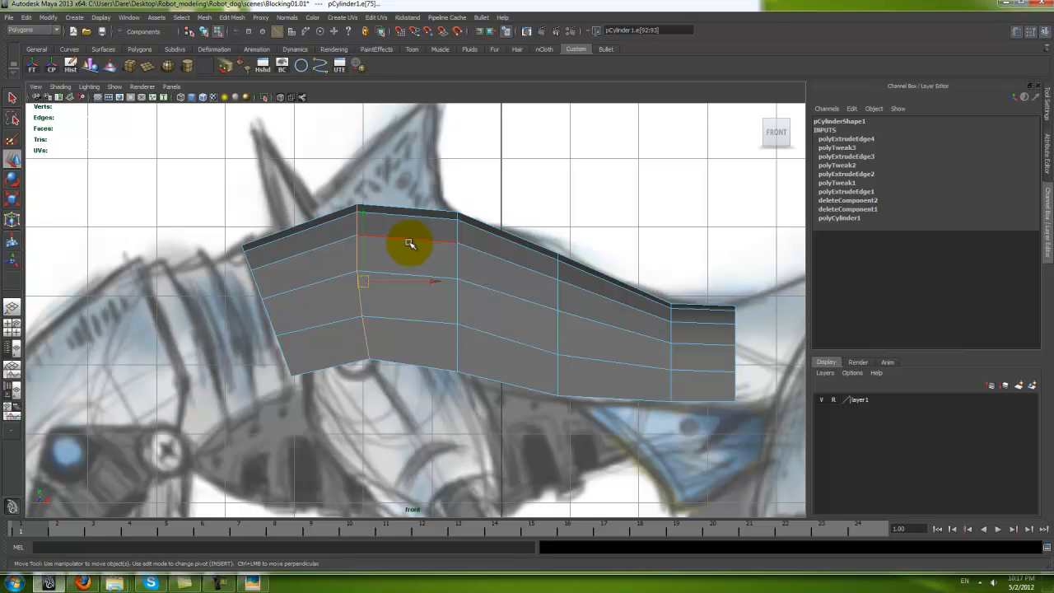
pyautogui.keyDown('shift'); pyautogui.rightClick(409, 242); pyautogui.keyUp('shift')
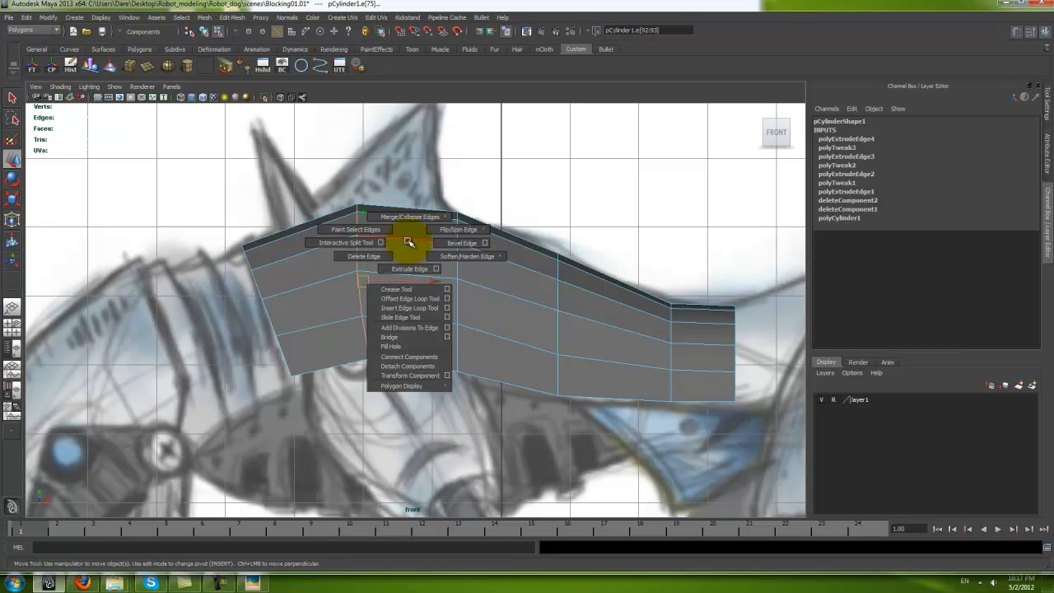
pyautogui.keyDown('shift'); pyautogui.moveTo(409, 241); pyautogui.dragTo(409, 242, button='right'); pyautogui.keyUp('shift')
pyautogui.click(237, 18)
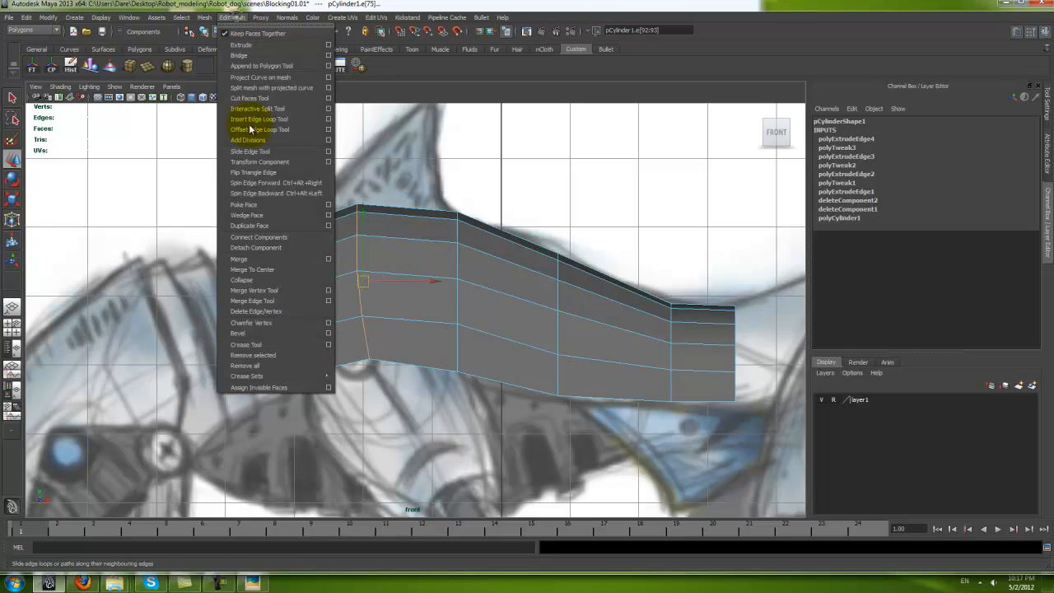
pyautogui.moveTo(204, 17)
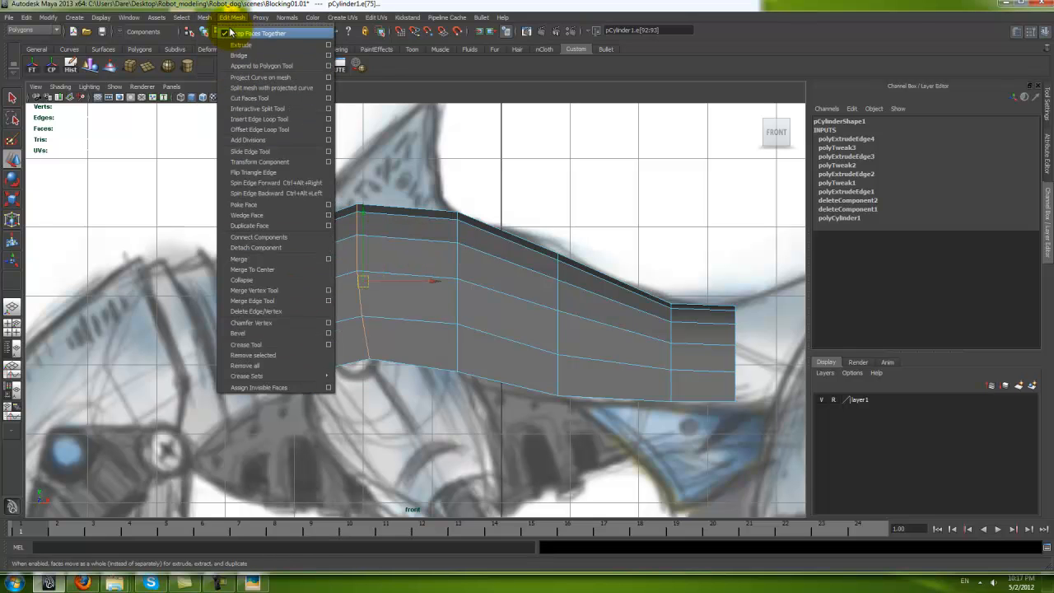
pyautogui.click(513, 303)
pyautogui.keyDown('alt'); pyautogui.moveTo(513, 302); pyautogui.dragTo(523, 302, button='middle'); pyautogui.keyUp('alt')
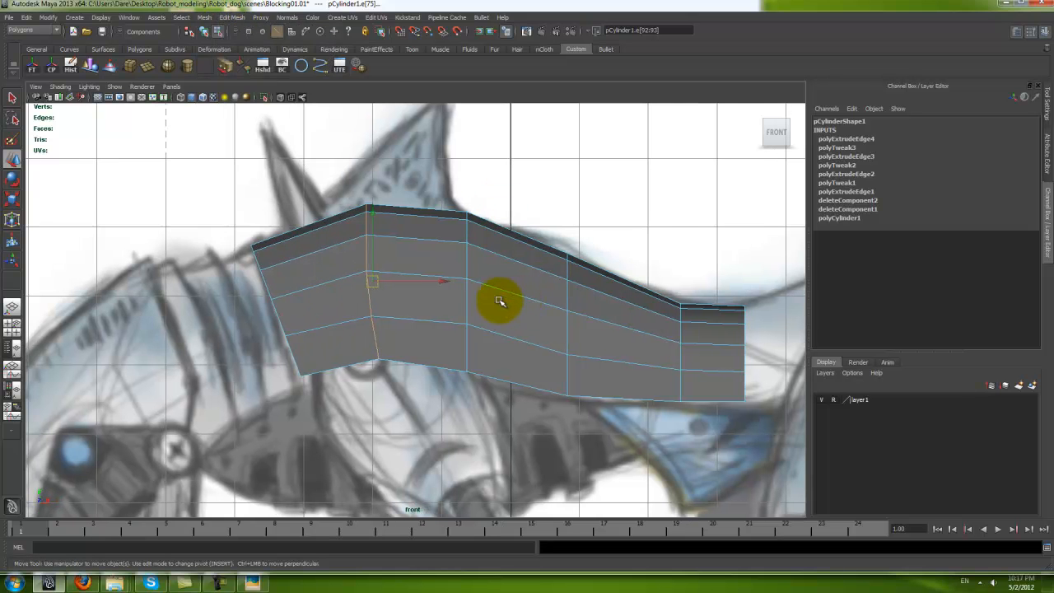
pyautogui.keyDown('alt'); pyautogui.moveTo(466, 263); pyautogui.dragTo(518, 270, button='middle'); pyautogui.keyUp('alt')
pyautogui.keyDown('alt'); pyautogui.moveTo(518, 270); pyautogui.dragTo(496, 263, button='right'); pyautogui.keyUp('alt')
pyautogui.moveTo(383, 238)
pyautogui.keyDown('alt'); pyautogui.mouseDown(button='right')
pyautogui.moveTo(465, 312)
pyautogui.moveTo(447, 294)
pyautogui.moveTo(482, 244)
pyautogui.mouseUp(button='right'); pyautogui.keyUp('alt')
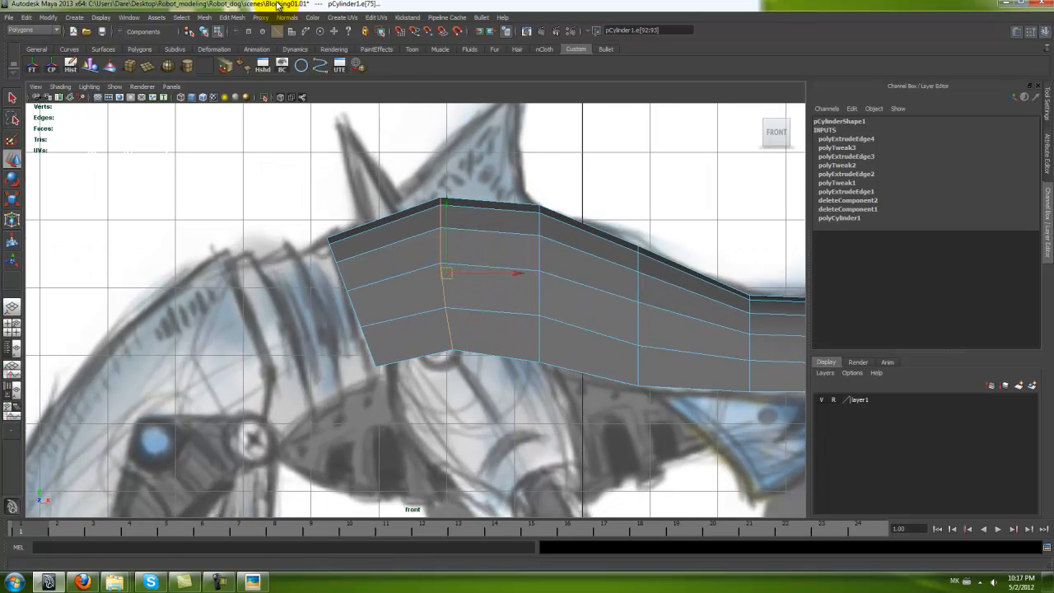
pyautogui.keyDown('alt'); pyautogui.moveTo(418, 204); pyautogui.dragTo(445, 229, button='right'); pyautogui.keyUp('alt')
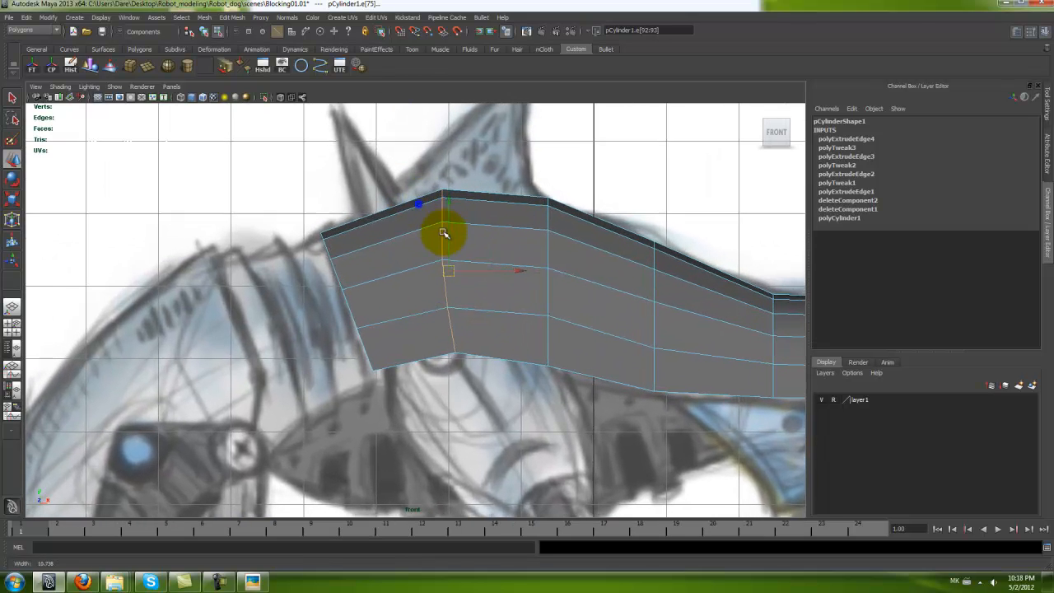
pyautogui.click(233, 17)
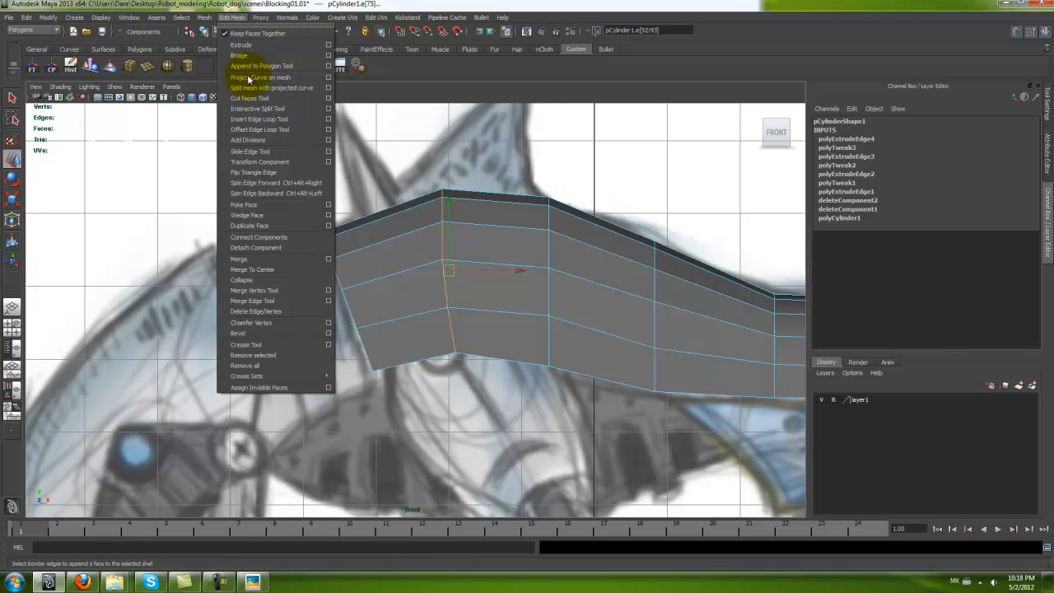
pyautogui.moveTo(205, 18)
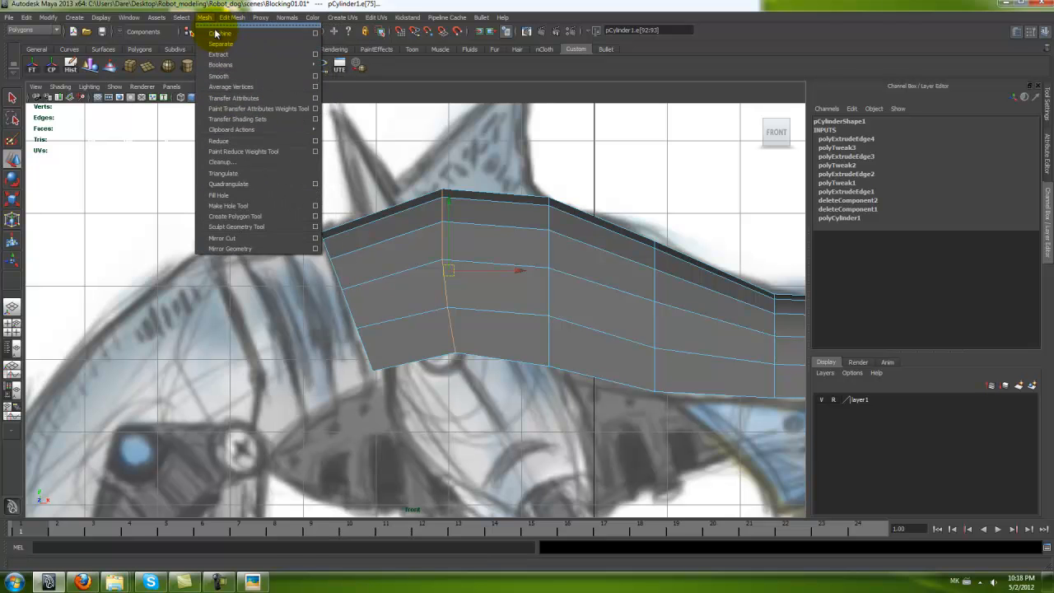
pyautogui.click(491, 258)
pyautogui.keyDown('alt'); pyautogui.moveTo(452, 247); pyautogui.dragTo(482, 256, button='right'); pyautogui.keyUp('alt')
pyautogui.moveTo(491, 242)
pyautogui.mouseDown(button='right')
pyautogui.moveTo(412, 239)
pyautogui.moveTo(420, 261)
pyautogui.moveTo(499, 236)
pyautogui.moveTo(492, 291)
pyautogui.moveTo(458, 304)
pyautogui.moveTo(482, 189)
pyautogui.moveTo(492, 244)
pyautogui.mouseUp(button='right')
# Step: Slide the selected shoulder edge loop along the surface toward the neck with the Slide Edge Tool
pyautogui.click(232, 17)
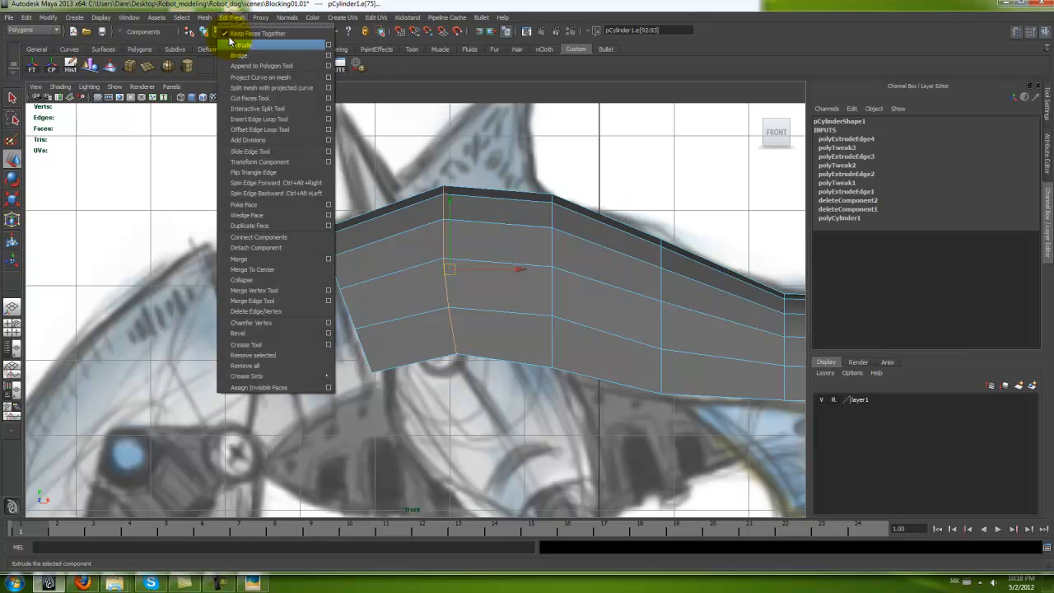
pyautogui.moveTo(207, 19)
pyautogui.moveTo(234, 65)
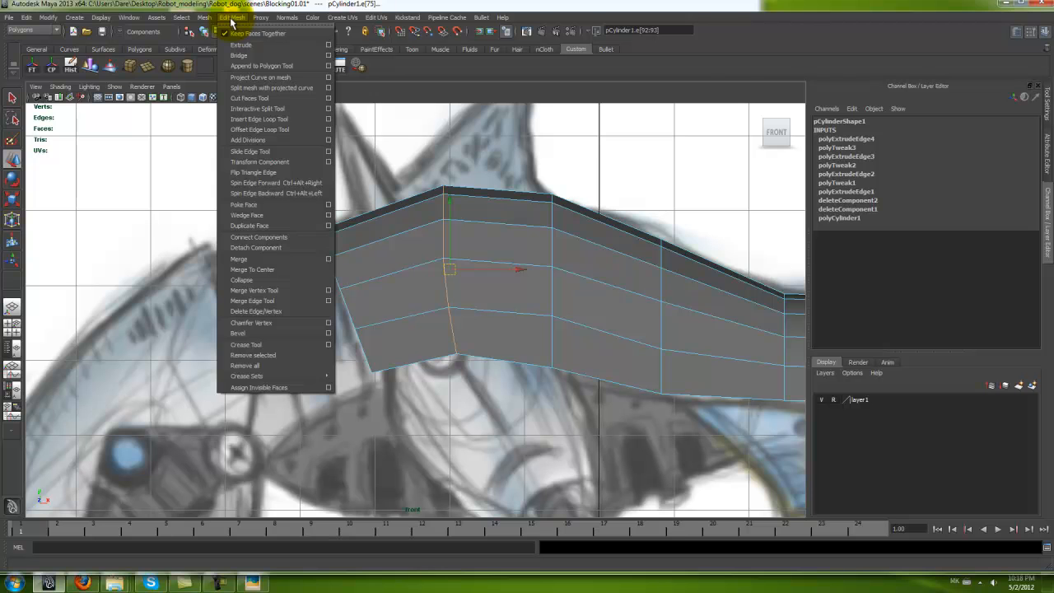
pyautogui.click(247, 152)
pyautogui.moveTo(518, 271); pyautogui.dragTo(472, 246, button='middle')
pyautogui.keyDown('alt'); pyautogui.moveTo(458, 280); pyautogui.dragTo(438, 297, button='middle'); pyautogui.keyUp('alt')
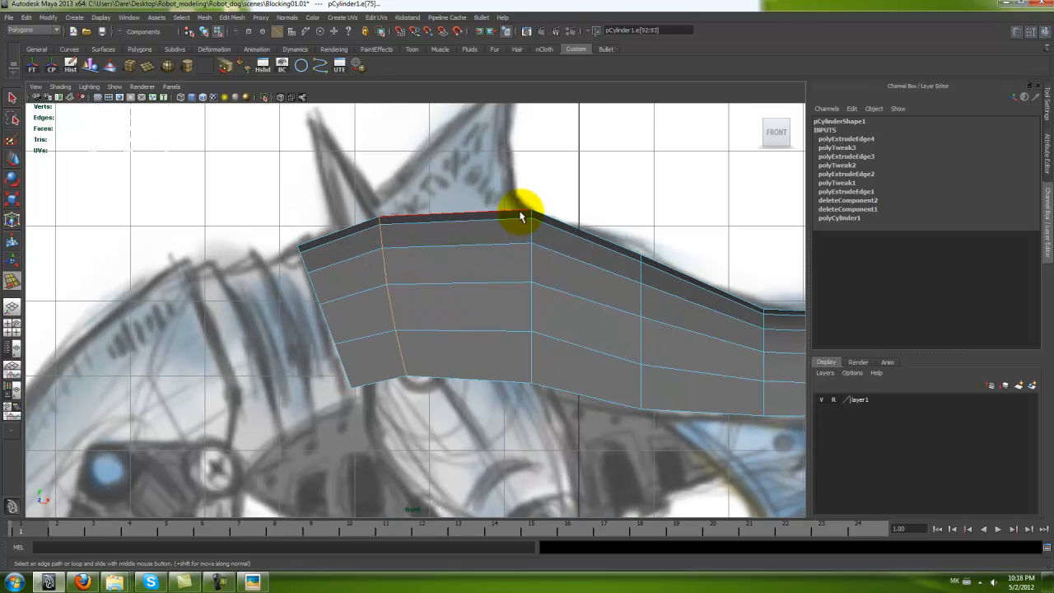
pyautogui.keyDown('alt'); pyautogui.moveTo(400, 232); pyautogui.dragTo(397, 286, button='middle'); pyautogui.keyUp('alt')
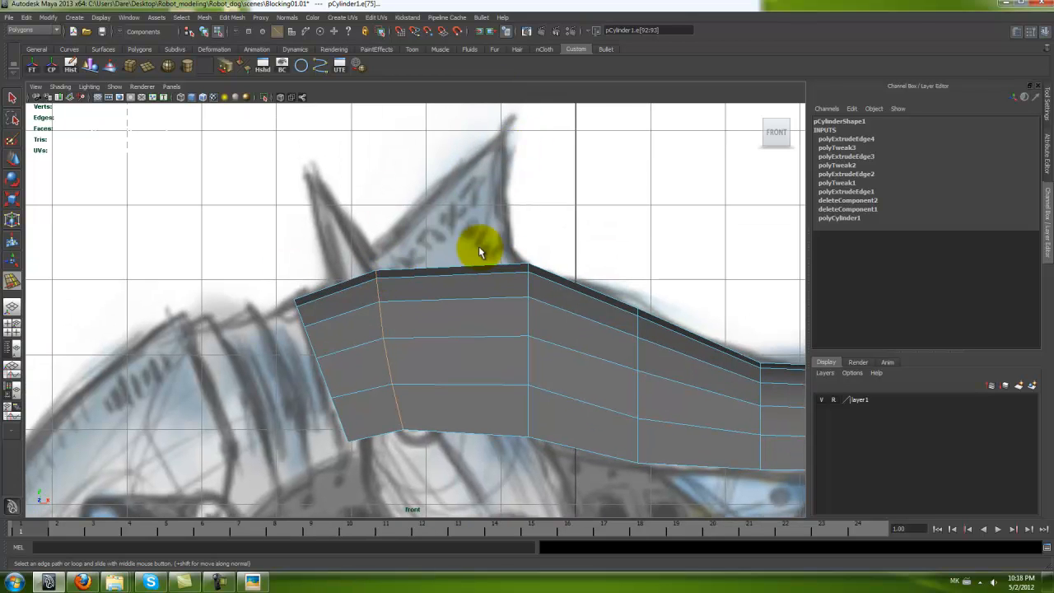
pyautogui.keyDown('alt'); pyautogui.moveTo(522, 318); pyautogui.dragTo(545, 354, button='right'); pyautogui.keyUp('alt')
pyautogui.keyDown('alt'); pyautogui.moveTo(545, 354); pyautogui.dragTo(499, 306, button='middle'); pyautogui.keyUp('alt')
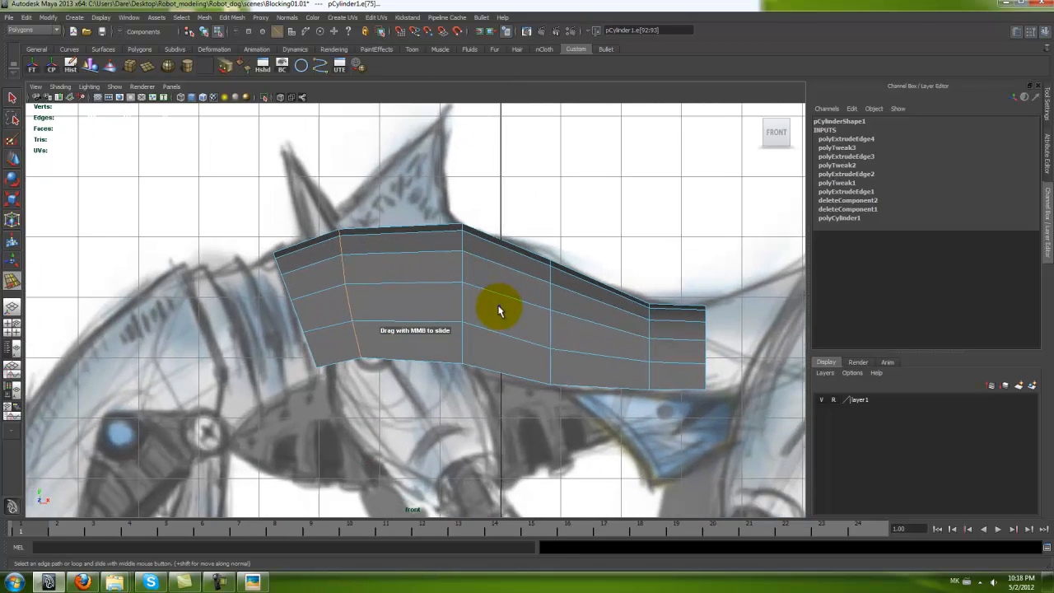
# Step: Extrude the torso's tail-end border edges up along the sketch's rising back line and scale them taller
pyautogui.keyDown('alt'); pyautogui.moveTo(499, 306); pyautogui.dragTo(531, 333, button='right'); pyautogui.keyUp('alt')
pyautogui.keyDown('alt'); pyautogui.moveTo(508, 334); pyautogui.dragTo(487, 328, button='middle'); pyautogui.keyUp('alt')
pyautogui.keyDown('alt'); pyautogui.moveTo(538, 354); pyautogui.dragTo(448, 327, button='right'); pyautogui.keyUp('alt')
pyautogui.keyDown('alt'); pyautogui.moveTo(449, 327); pyautogui.dragTo(329, 320, button='middle'); pyautogui.keyUp('alt')
pyautogui.keyDown('alt'); pyautogui.moveTo(329, 319); pyautogui.dragTo(490, 407, button='right'); pyautogui.keyUp('alt')
pyautogui.moveTo(479, 307); pyautogui.dragTo(478, 289, button='right')
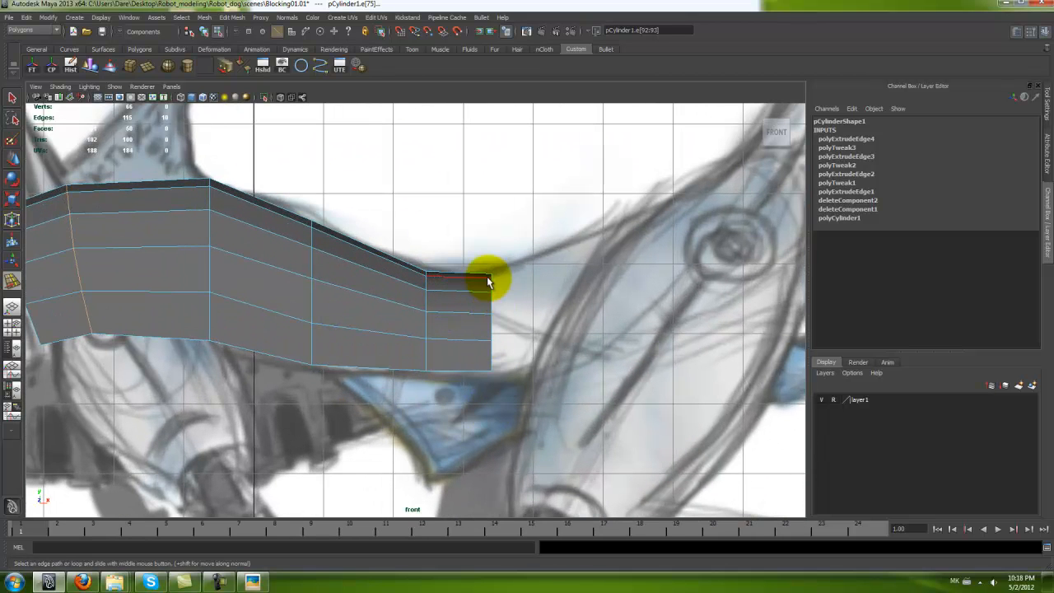
pyautogui.click(490, 274)
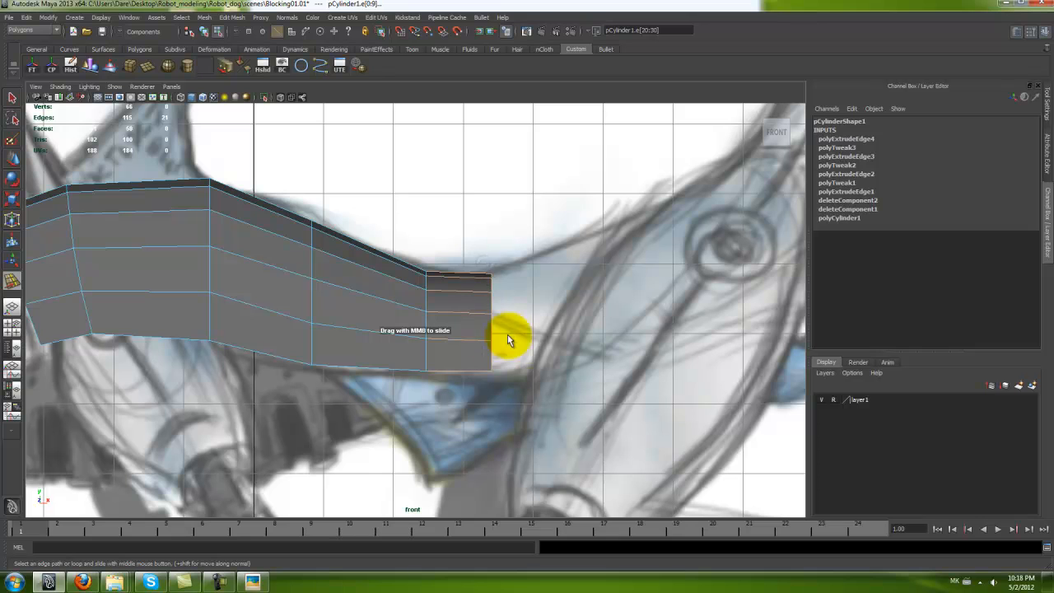
pyautogui.keyDown('shift'); pyautogui.rightClick(470, 275); pyautogui.keyUp('shift')
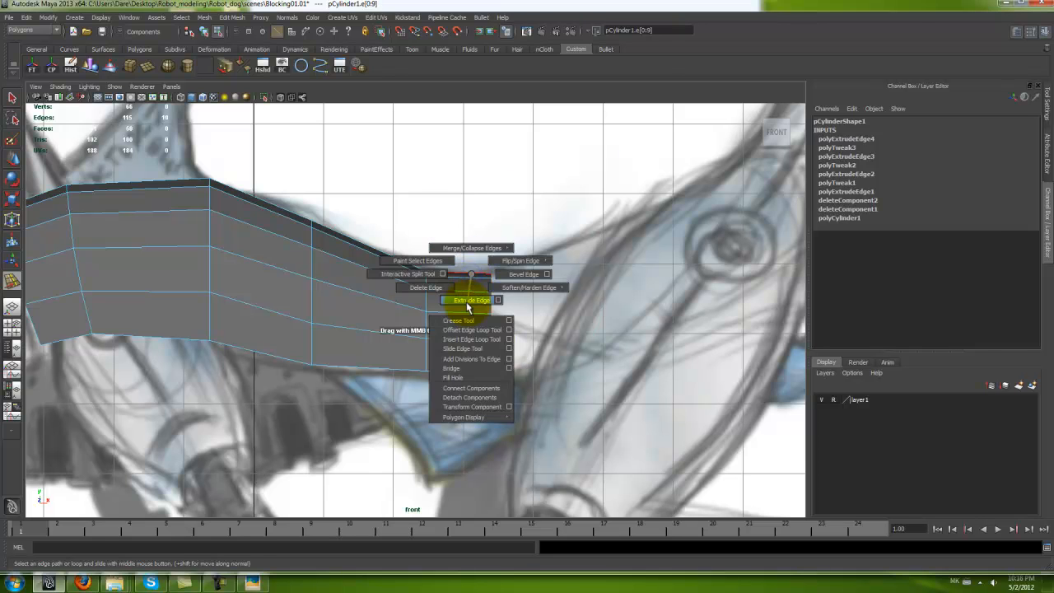
pyautogui.click(468, 301)
pyautogui.moveTo(491, 304); pyautogui.dragTo(603, 288)
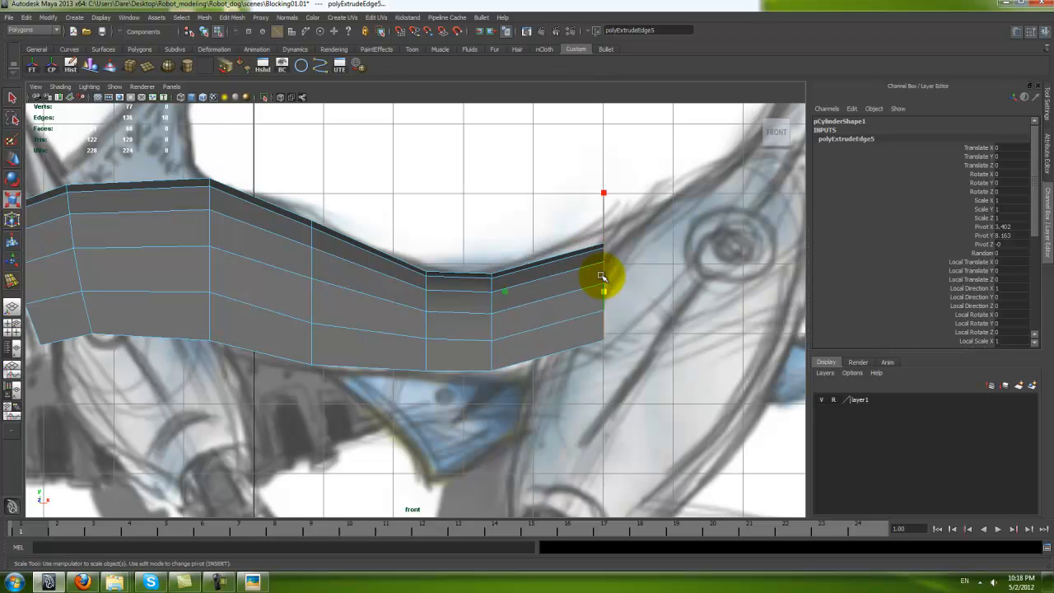
pyautogui.moveTo(604, 193); pyautogui.dragTo(606, 160)
# Step: Rotate the new border edges to slant perpendicular to the rising back line and scale them down slightly
pyautogui.keyDown('alt'); pyautogui.moveTo(607, 258); pyautogui.dragTo(417, 303, button='middle'); pyautogui.keyUp('alt')
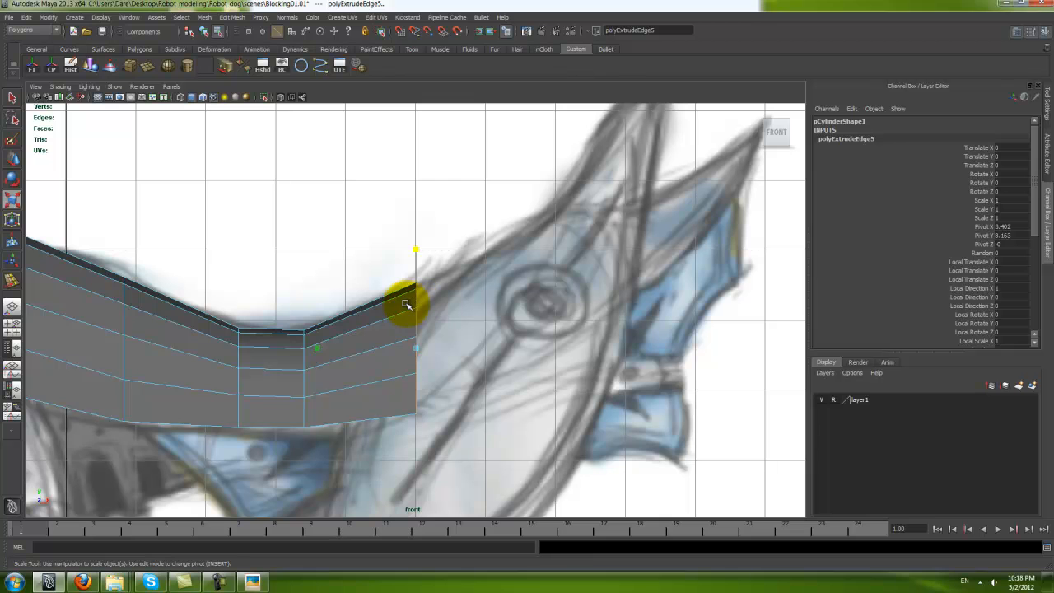
pyautogui.press('e')
pyautogui.moveTo(376, 259); pyautogui.dragTo(352, 267)
pyautogui.scroll(-1, 458, 379)
pyautogui.press('r')
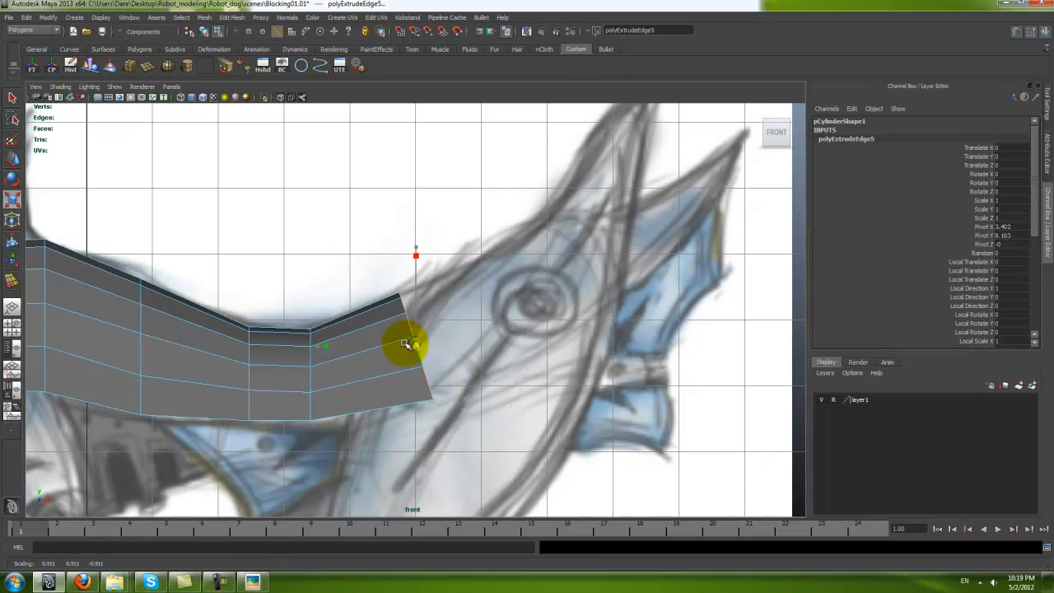
# Step: Extrude another section from the slanted border past the hind leg joint and rotate its end edges to follow the slope
pyautogui.keyDown('shift'); pyautogui.moveTo(372, 307); pyautogui.dragTo(376, 335, button='right'); pyautogui.keyUp('shift')
pyautogui.press('w')
pyautogui.moveTo(418, 344); pyautogui.dragTo(572, 264)
pyautogui.press('e')
pyautogui.press('r')
pyautogui.press('w')
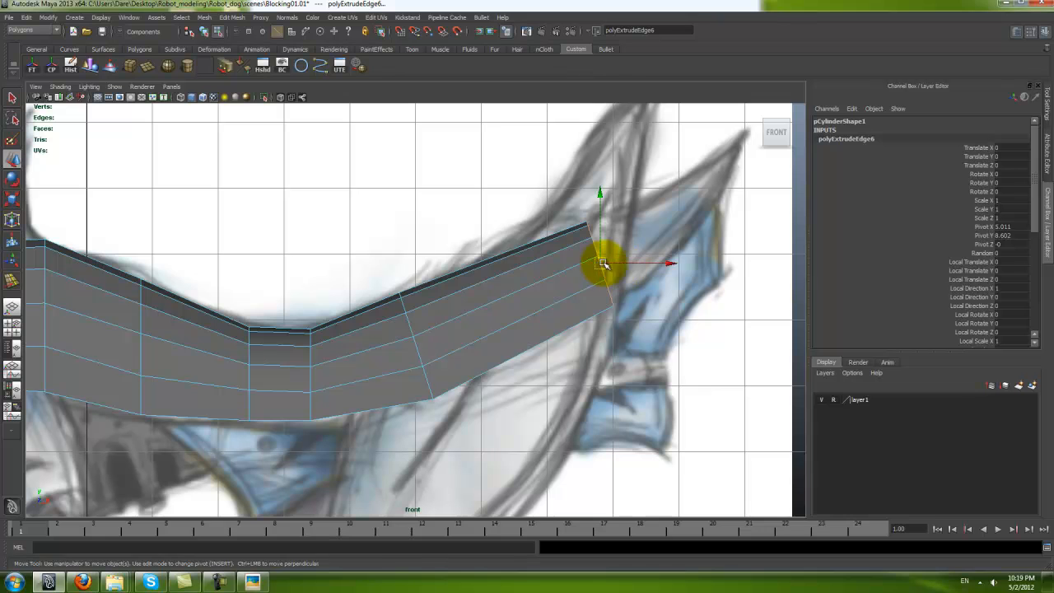
pyautogui.press('e')
pyautogui.moveTo(508, 207); pyautogui.dragTo(536, 241)
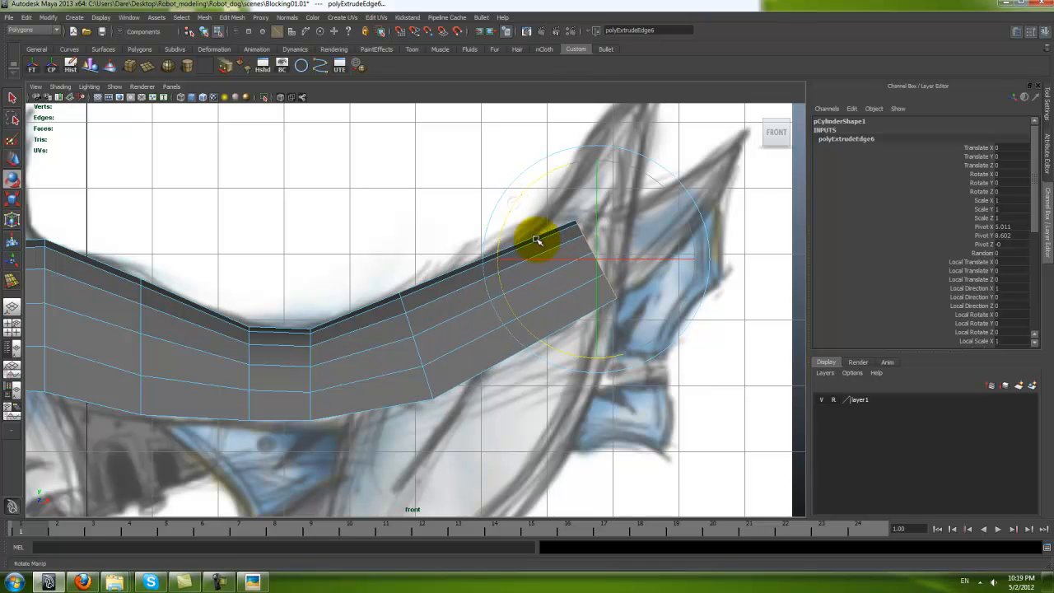
# Step: Extrude a further section up the slope, scale its end edges down to taper it, and position them on the sketch
pyautogui.hotkey('ctrl', 'e')
pyautogui.moveTo(605, 255); pyautogui.dragTo(667, 195)
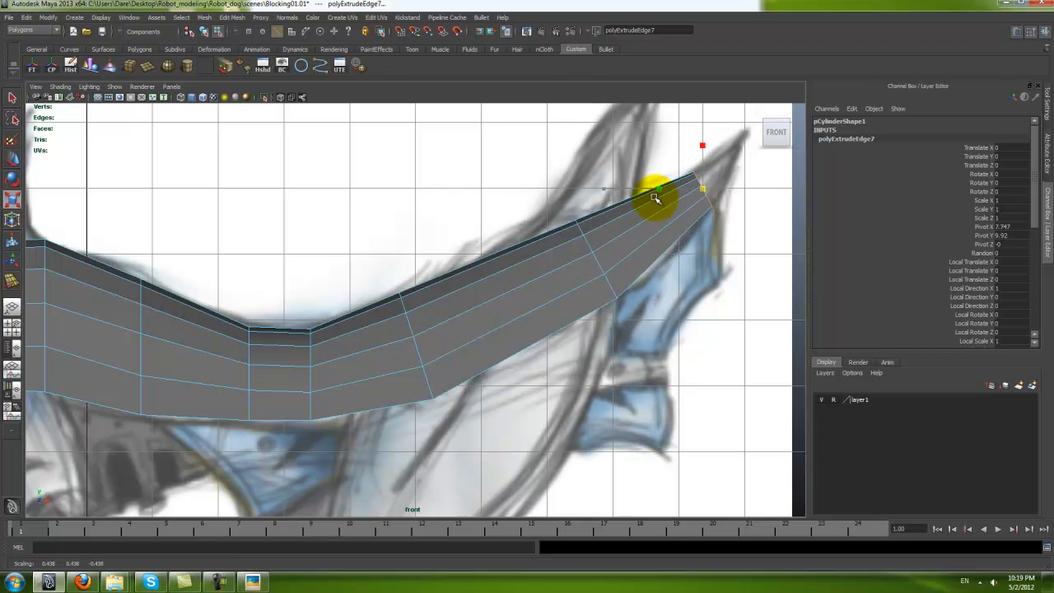
pyautogui.press('w')
pyautogui.keyDown('alt'); pyautogui.moveTo(669, 226); pyautogui.dragTo(624, 278, button='middle'); pyautogui.keyUp('alt')
pyautogui.moveTo(661, 238); pyautogui.dragTo(661, 241)
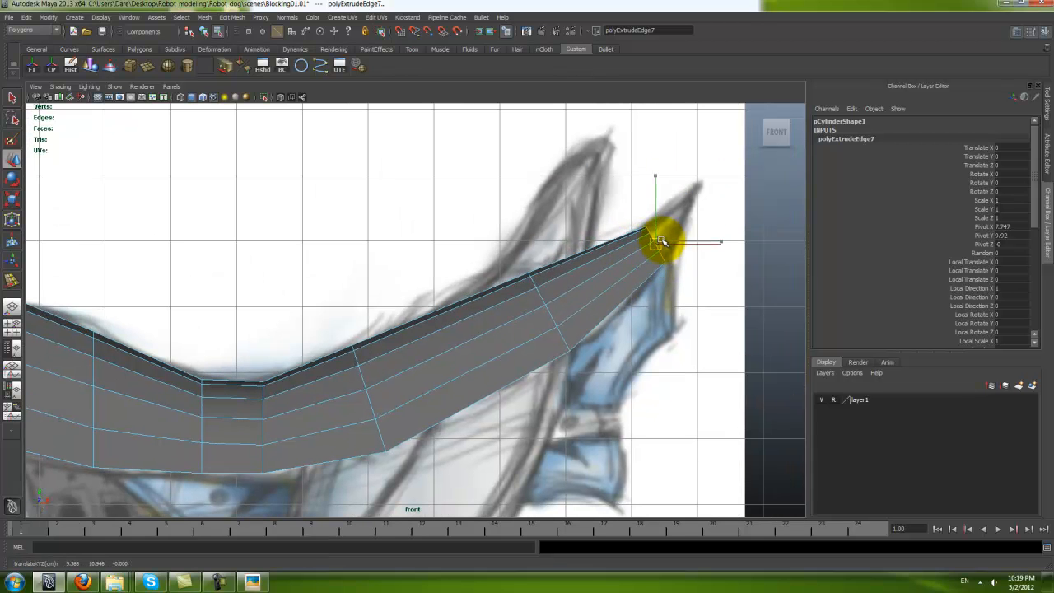
# Step: Extrude a last section to the tip of the sketched spike, shrink its end edges and move them onto the point
pyautogui.keyDown('alt'); pyautogui.moveTo(623, 267); pyautogui.dragTo(558, 289, button='middle'); pyautogui.keyUp('alt')
pyautogui.keyDown('shift'); pyautogui.moveTo(568, 271); pyautogui.dragTo(577, 289, button='right'); pyautogui.keyUp('shift')
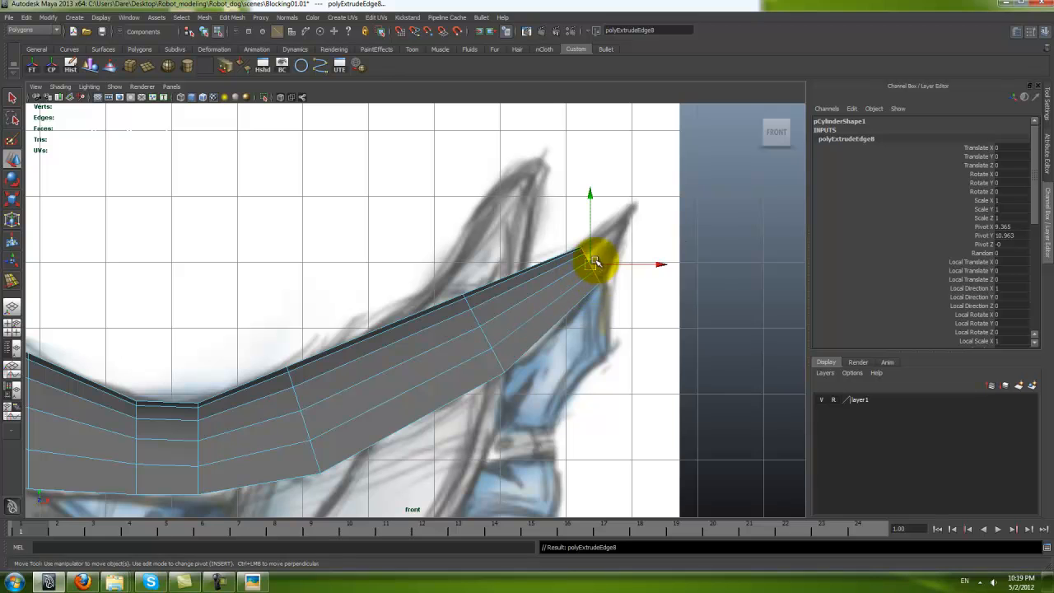
pyautogui.moveTo(593, 263); pyautogui.dragTo(636, 209)
pyautogui.press('r')
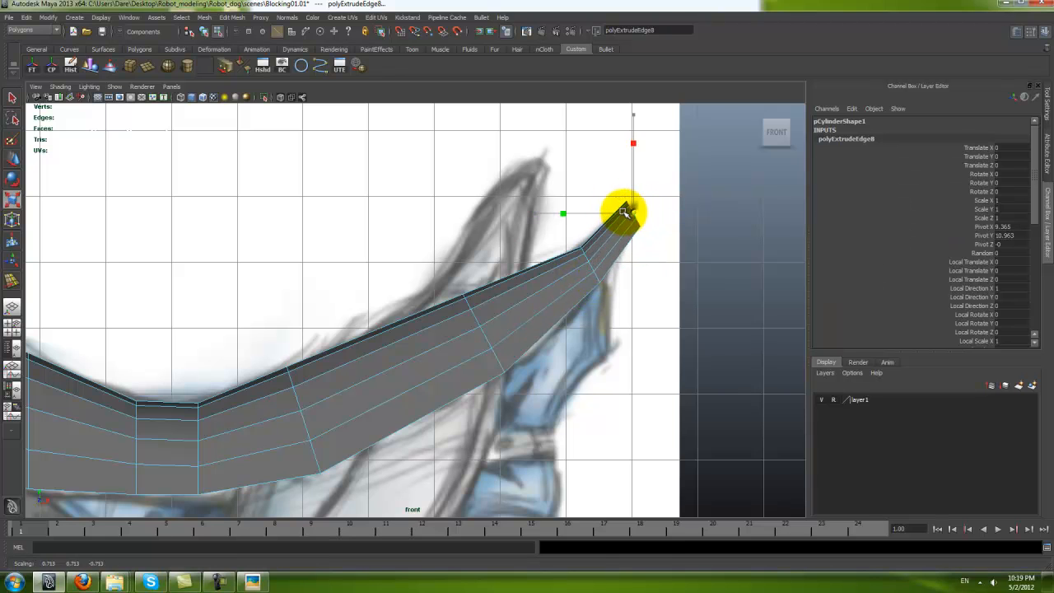
pyautogui.press('w')
pyautogui.moveTo(634, 216); pyautogui.dragTo(634, 209)
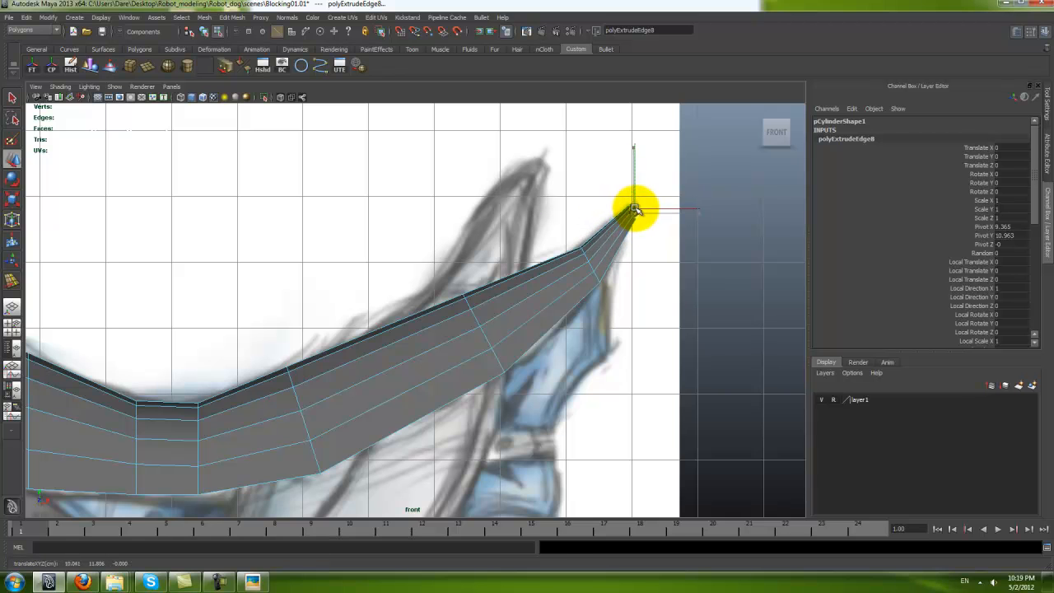
# Step: Nudge the vertex column just before the pointed tip and return to object mode
pyautogui.moveTo(591, 266); pyautogui.dragTo(558, 235, button='right')
pyautogui.moveTo(557, 236); pyautogui.dragTo(628, 338)
pyautogui.moveTo(592, 264); pyautogui.dragTo(590, 263)
pyautogui.moveTo(546, 297); pyautogui.dragTo(582, 273, button='right')
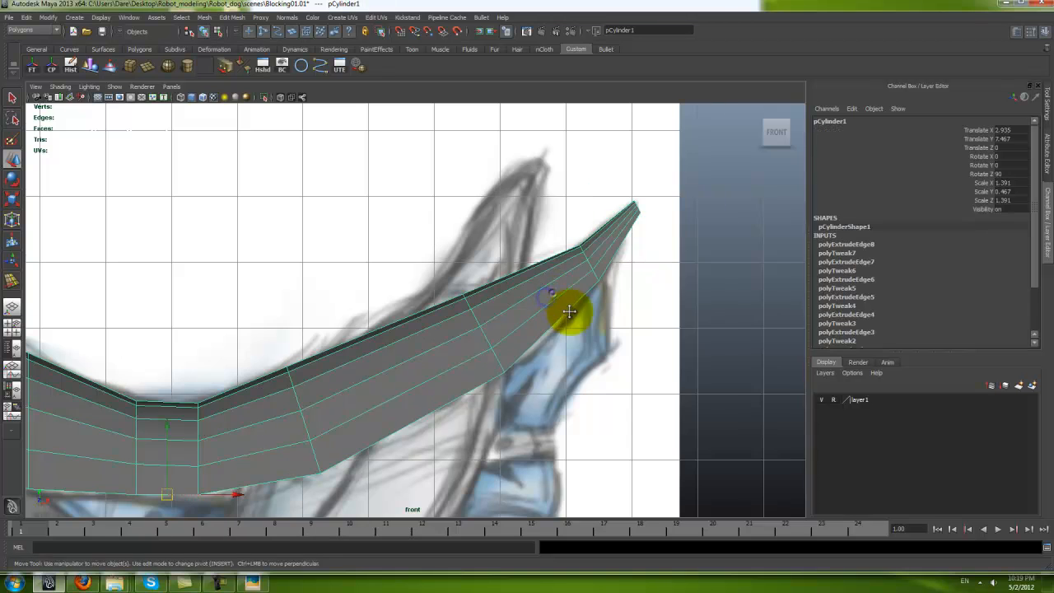
pyautogui.keyDown('alt'); pyautogui.moveTo(580, 317); pyautogui.dragTo(723, 285, button='middle'); pyautogui.keyUp('alt')
pyautogui.keyDown('alt'); pyautogui.moveTo(738, 298); pyautogui.dragTo(686, 318, button='right'); pyautogui.keyUp('alt')
pyautogui.keyDown('alt'); pyautogui.moveTo(412, 338); pyautogui.dragTo(562, 282, button='middle'); pyautogui.keyUp('alt')
pyautogui.moveTo(522, 330); pyautogui.dragTo(486, 304, button='right')
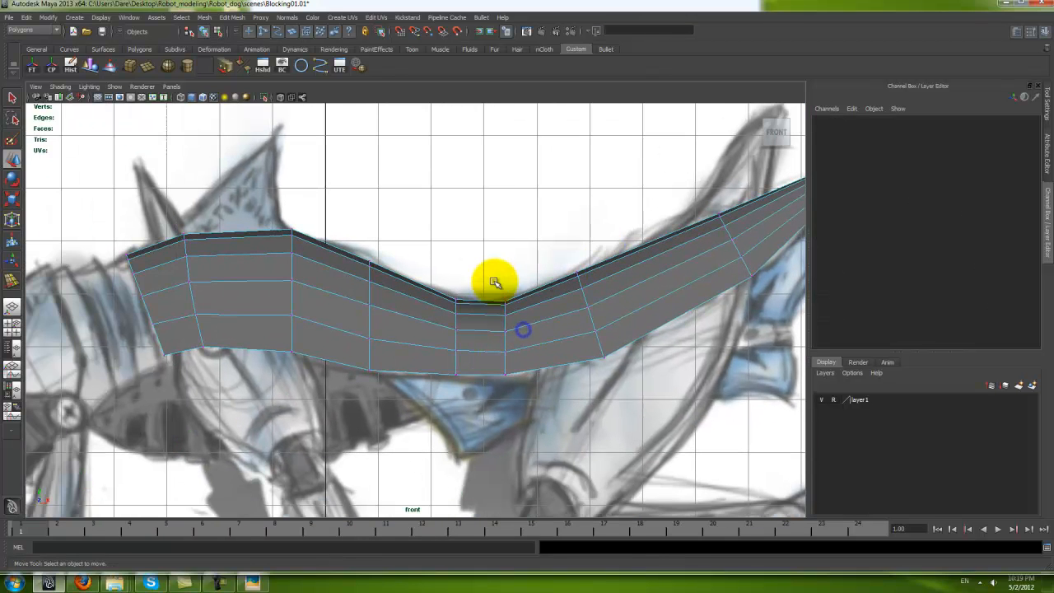
pyautogui.moveTo(494, 278); pyautogui.dragTo(540, 383)
pyautogui.moveTo(572, 339); pyautogui.dragTo(589, 337)
pyautogui.hotkey('ctrl', 'z')
# Step: Slide the two neighbouring edge loops at the waist apart, one toward the neck and the other toward the tail
pyautogui.moveTo(452, 344); pyautogui.dragTo(506, 422, button='right')
pyautogui.doubleClick(457, 337)
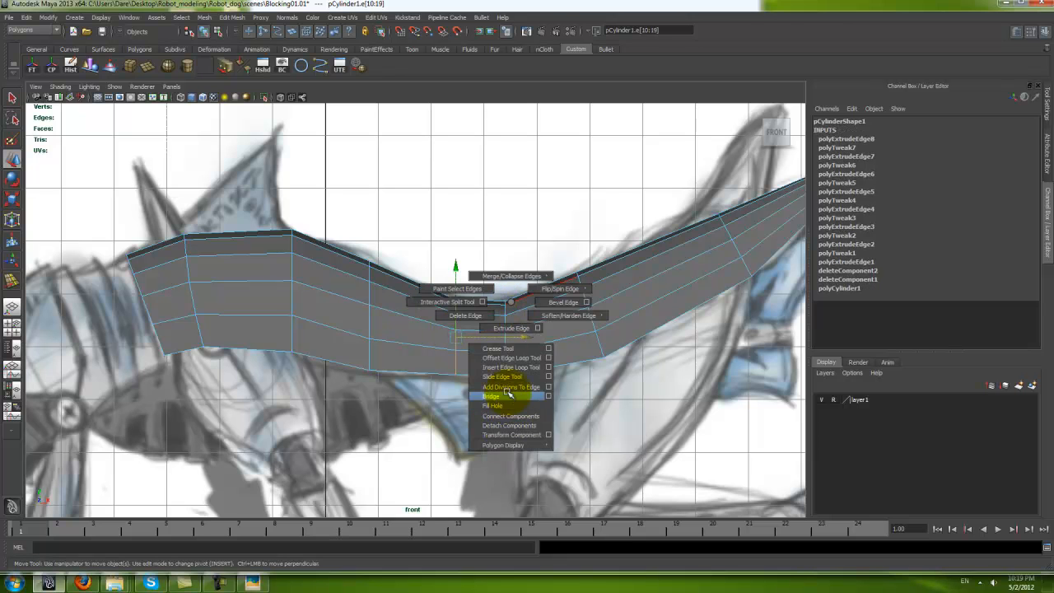
pyautogui.keyDown('shift'); pyautogui.moveTo(510, 380); pyautogui.dragTo(510, 380, button='right'); pyautogui.keyUp('shift')
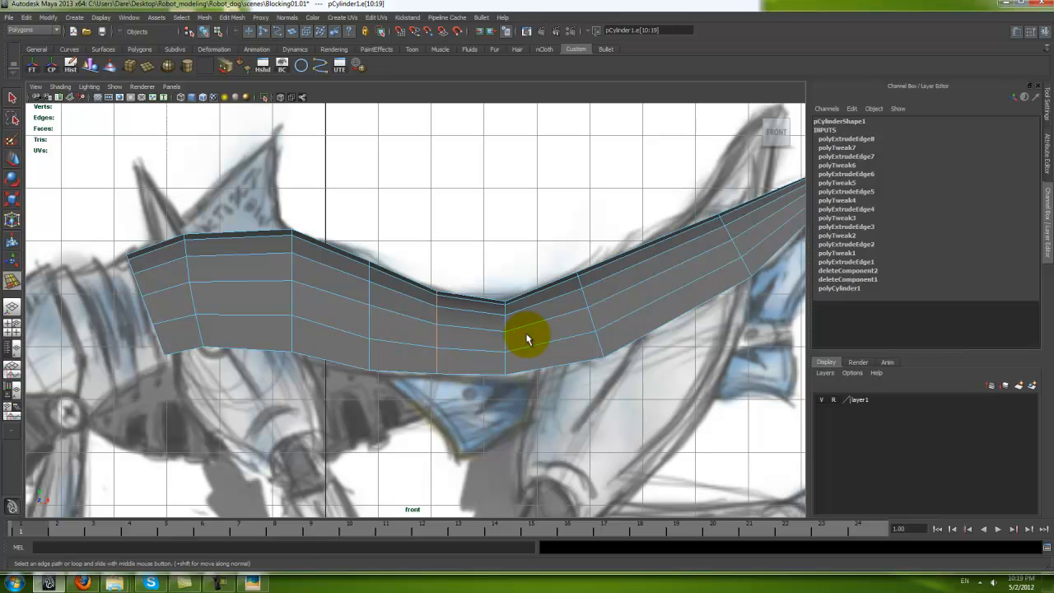
pyautogui.press('w')
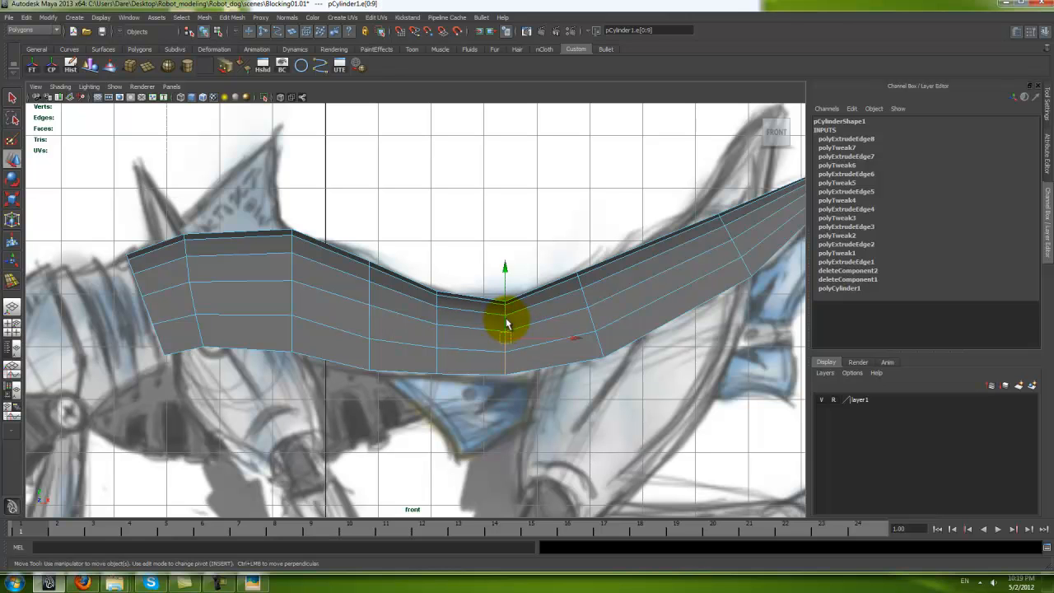
pyautogui.press('y')
pyautogui.moveTo(507, 323); pyautogui.dragTo(537, 322, button='middle')
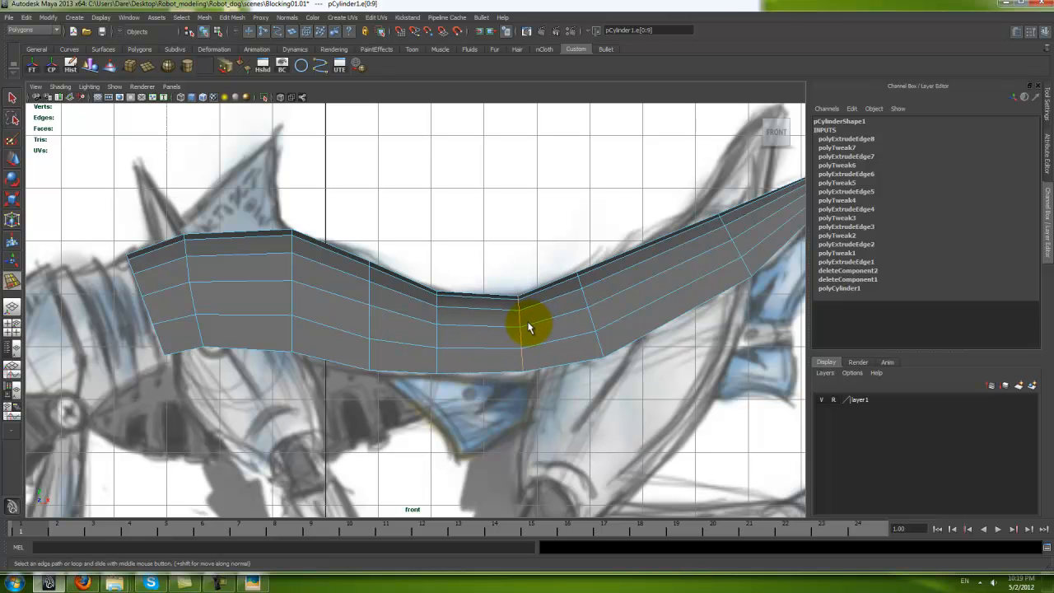
# Step: Slide the edge loop behind the waist and the waist loop beside it toward the tail to even out their spacing
pyautogui.press('w')
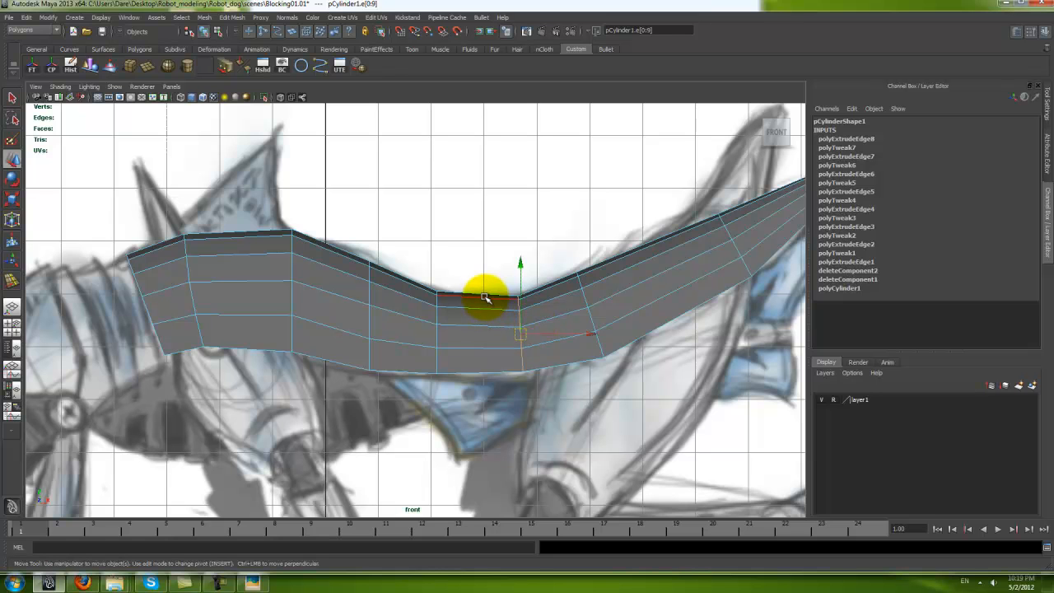
pyautogui.moveTo(474, 327); pyautogui.dragTo(581, 279, button='right')
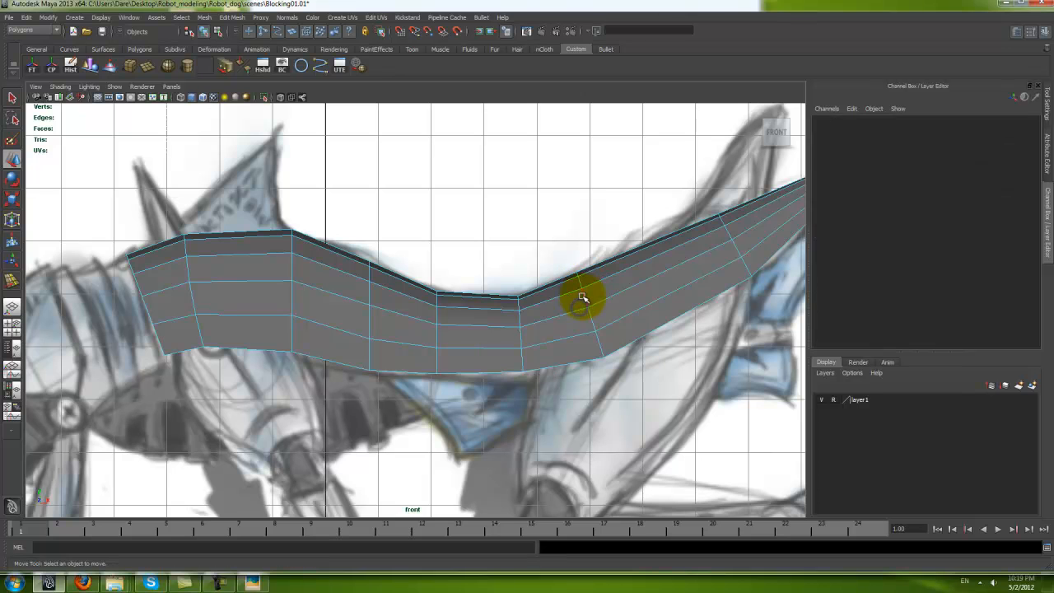
pyautogui.doubleClick(583, 296)
pyautogui.press('y')
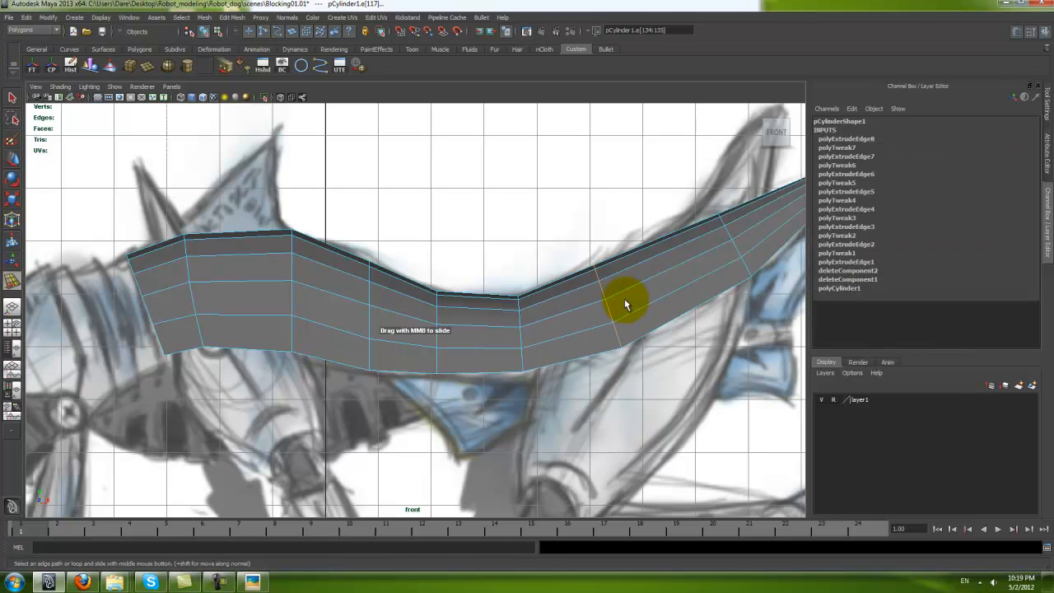
pyautogui.press('w')
pyautogui.press('y')
pyautogui.moveTo(519, 331); pyautogui.dragTo(562, 317, button='middle')
pyautogui.press('w')
pyautogui.moveTo(528, 328); pyautogui.dragTo(571, 304, button='right')
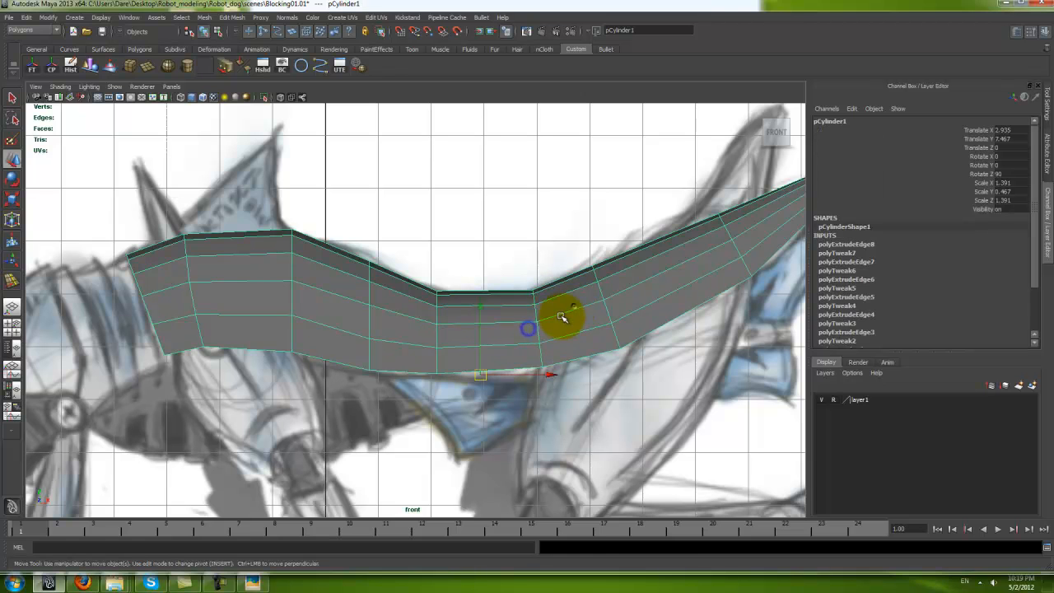
# Step: Insert an edge loop midway across the waist section, lower it slightly to follow the sketch, and return to object mode
pyautogui.keyDown('shift'); pyautogui.rightClick(515, 309); pyautogui.keyUp('shift')
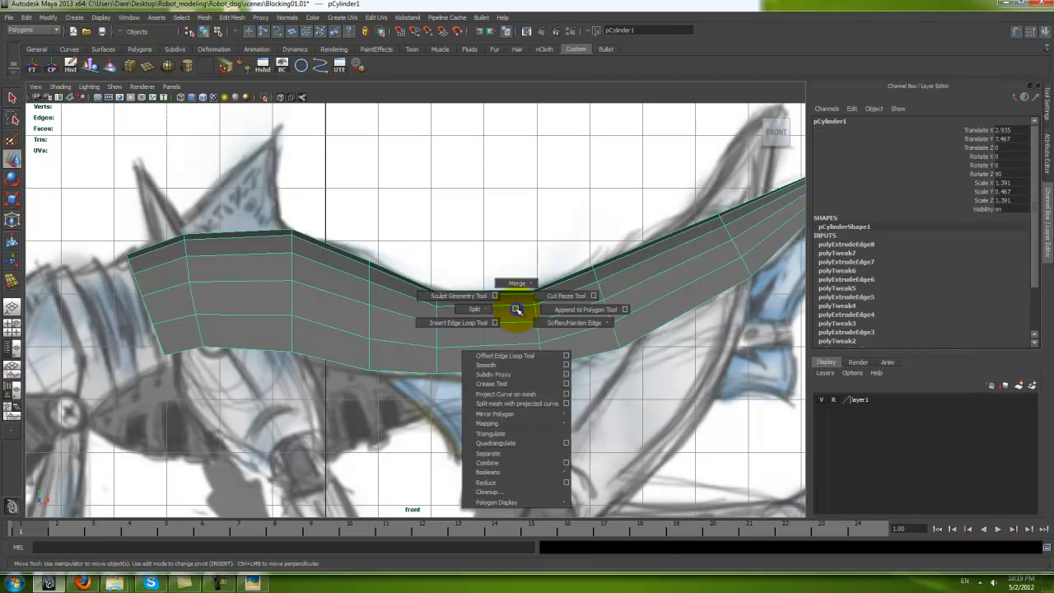
pyautogui.click(458, 322)
pyautogui.click(489, 310)
pyautogui.press('w')
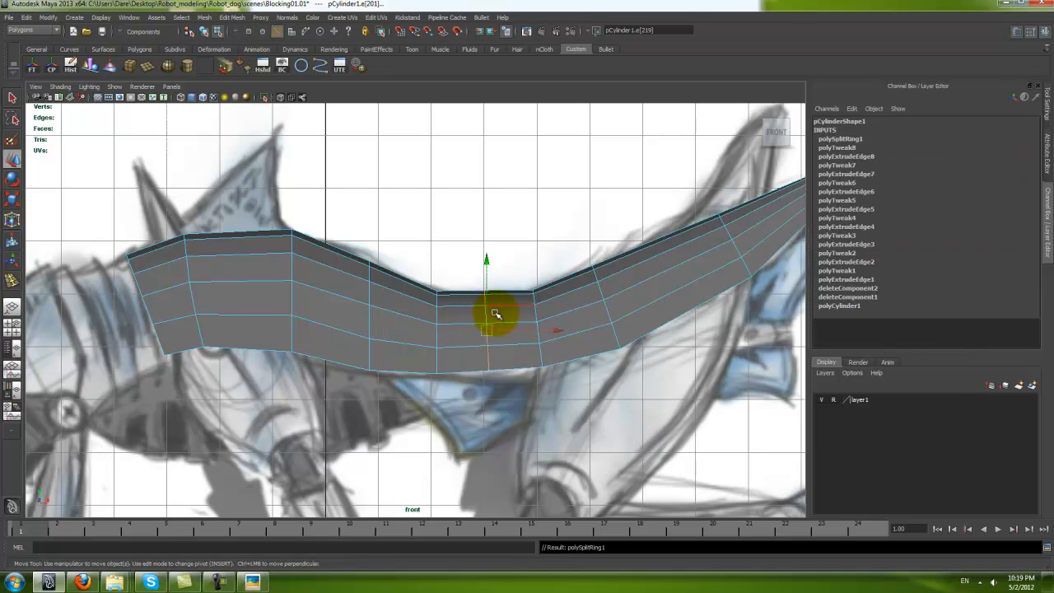
pyautogui.moveTo(486, 262); pyautogui.dragTo(487, 267)
pyautogui.keyDown('alt'); pyautogui.moveTo(555, 351); pyautogui.dragTo(522, 372, button='middle'); pyautogui.keyUp('alt')
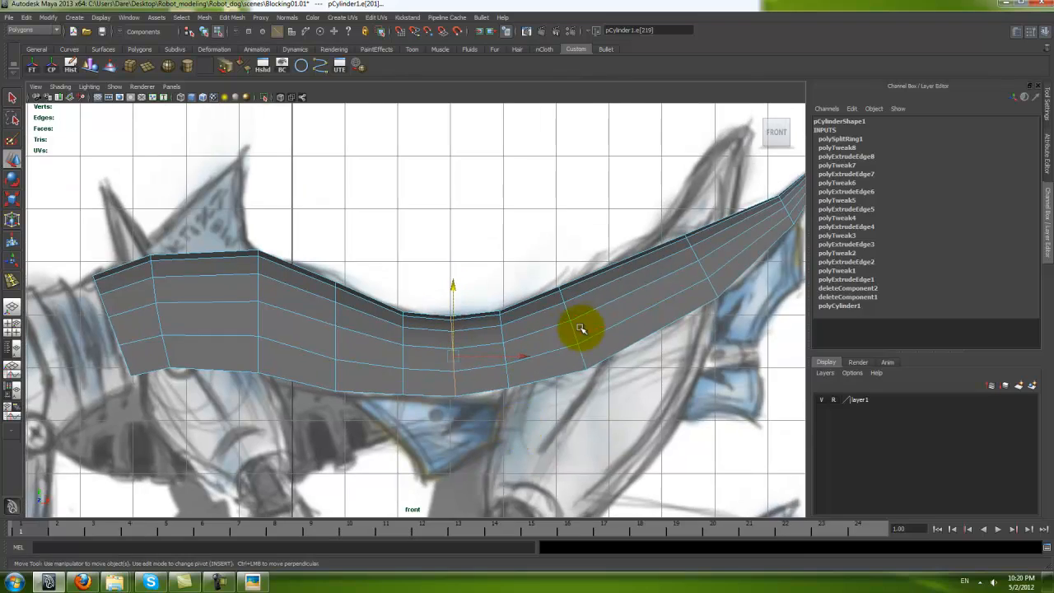
pyautogui.moveTo(591, 321); pyautogui.dragTo(614, 300, button='right')
# Step: Examine the smoothed body shape from several angles in the perspective view
pyautogui.press('space')
pyautogui.press('space')
pyautogui.keyDown('alt'); pyautogui.moveTo(572, 313); pyautogui.dragTo(410, 365); pyautogui.keyUp('alt')
pyautogui.click(730, 208)
pyautogui.keyDown('alt'); pyautogui.moveTo(731, 209); pyautogui.dragTo(326, 292); pyautogui.keyUp('alt')
pyautogui.click(499, 289)
pyautogui.keyDown('alt'); pyautogui.moveTo(356, 289); pyautogui.dragTo(419, 309); pyautogui.keyUp('alt')
pyautogui.keyDown('alt'); pyautogui.moveTo(455, 351); pyautogui.dragTo(405, 277); pyautogui.keyUp('alt')
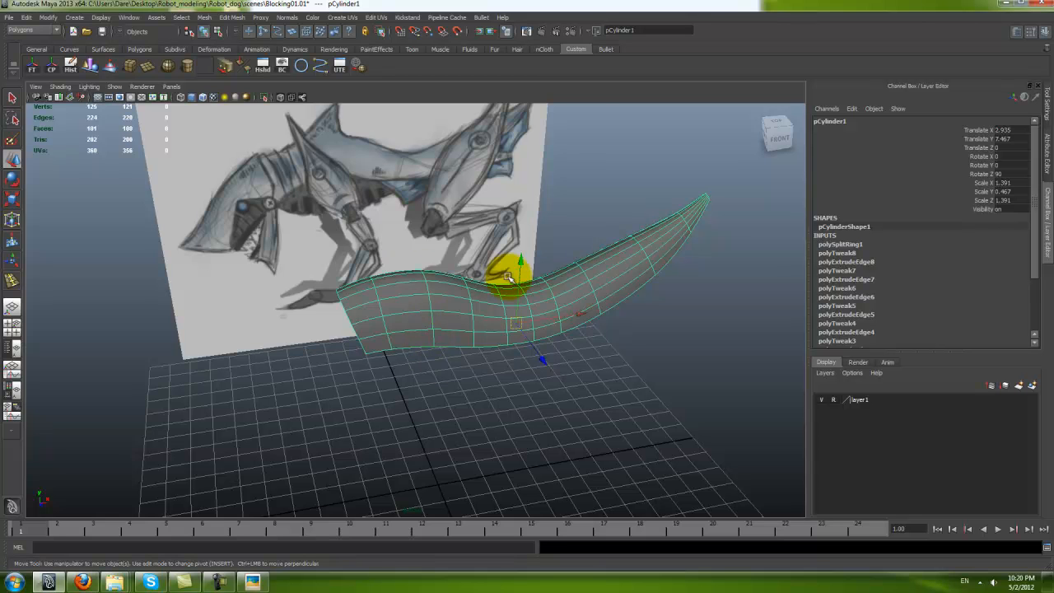
pyautogui.keyDown('alt'); pyautogui.moveTo(473, 337); pyautogui.dragTo(429, 354); pyautogui.keyUp('alt')
pyautogui.keyDown('alt'); pyautogui.moveTo(484, 291); pyautogui.dragTo(469, 378); pyautogui.keyUp('alt')
# Step: Scale the torso faces behind the neck and the vertex ring following them sideways to shape the body's width
pyautogui.press('F8')
pyautogui.keyDown('alt'); pyautogui.moveTo(457, 377); pyautogui.dragTo(478, 338); pyautogui.keyUp('alt')
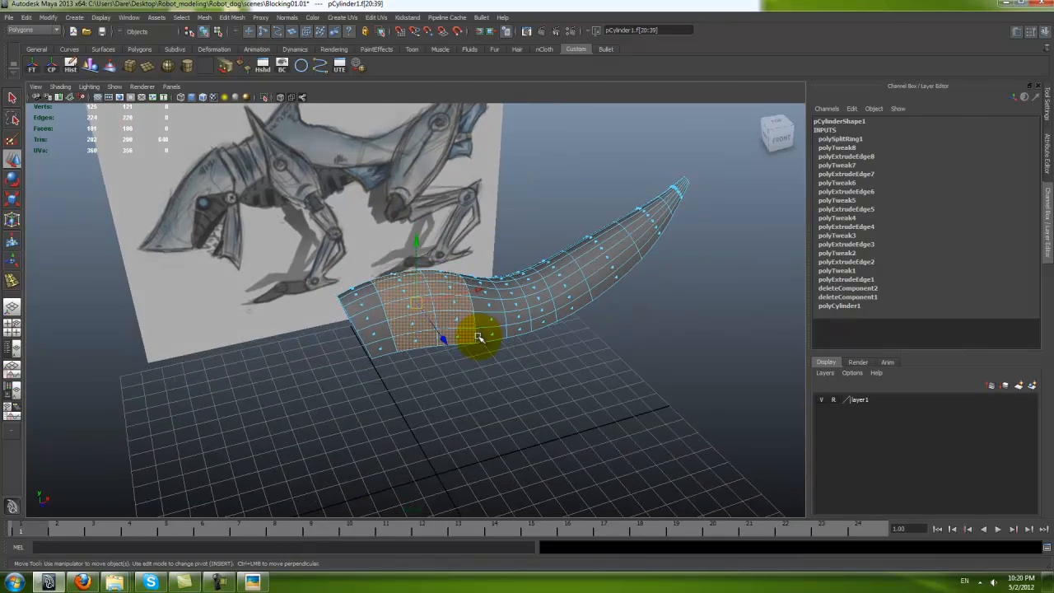
pyautogui.press('r')
pyautogui.keyDown('alt'); pyautogui.moveTo(447, 301); pyautogui.dragTo(406, 282); pyautogui.keyUp('alt')
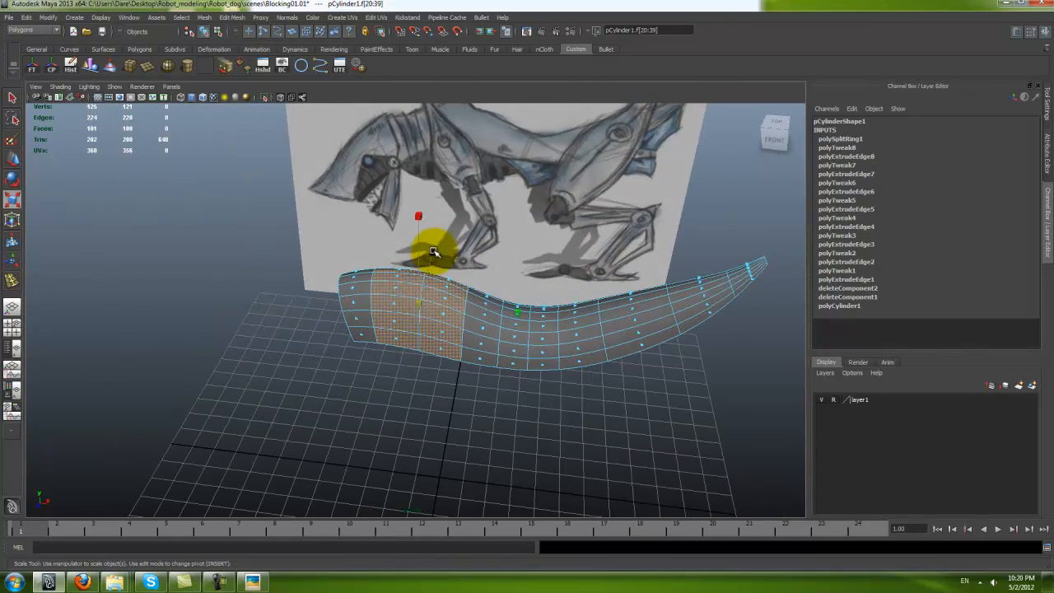
pyautogui.keyDown('alt'); pyautogui.moveTo(444, 243); pyautogui.dragTo(414, 305); pyautogui.keyUp('alt')
pyautogui.moveTo(359, 287); pyautogui.dragTo(349, 331)
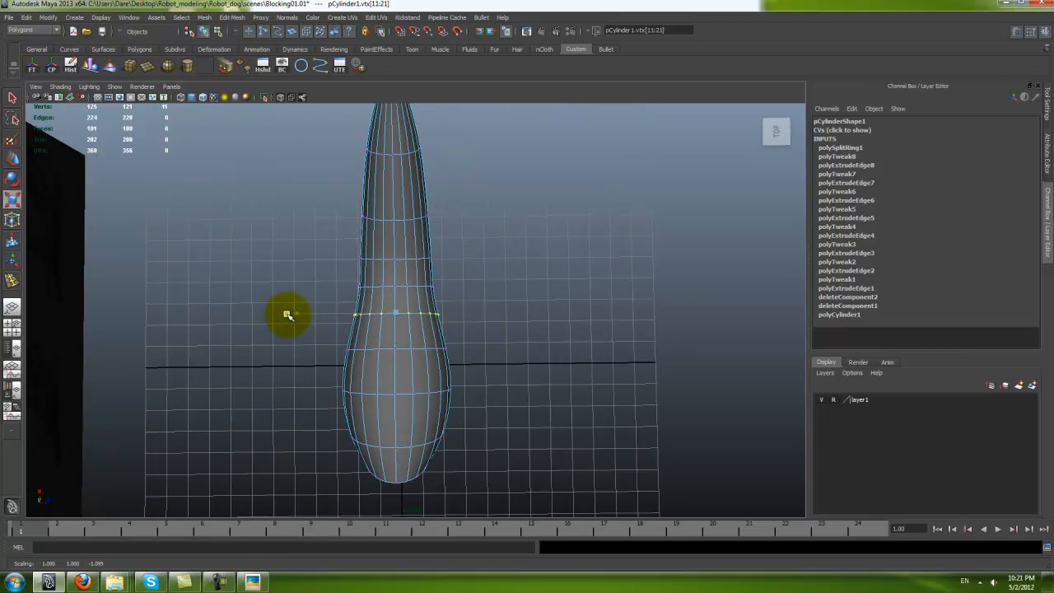
pyautogui.keyDown('alt'); pyautogui.moveTo(354, 331); pyautogui.dragTo(449, 364, button='right'); pyautogui.keyUp('alt')
pyautogui.keyDown('alt'); pyautogui.moveTo(450, 364); pyautogui.dragTo(461, 379, button='middle'); pyautogui.keyUp('alt')
# Step: Scale the vertex ring two loops before the tail tip sideways to refine the taper, and return to object mode
pyautogui.moveTo(482, 317); pyautogui.dragTo(370, 337)
pyautogui.click(546, 308)
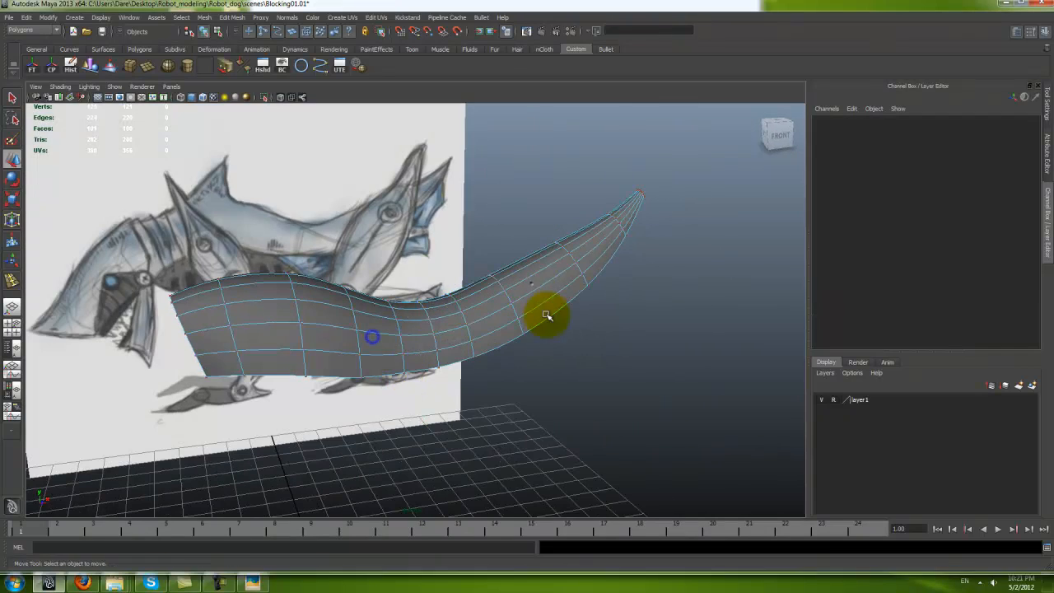
pyautogui.keyDown('alt'); pyautogui.moveTo(546, 308); pyautogui.dragTo(498, 362); pyautogui.keyUp('alt')
pyautogui.keyDown('alt'); pyautogui.moveTo(469, 303); pyautogui.dragTo(524, 363); pyautogui.keyUp('alt')
pyautogui.moveTo(489, 247); pyautogui.dragTo(534, 375)
pyautogui.keyDown('alt'); pyautogui.moveTo(535, 377); pyautogui.dragTo(520, 339); pyautogui.keyUp('alt')
pyautogui.press('r')
pyautogui.moveTo(504, 214); pyautogui.dragTo(504, 220)
pyautogui.keyDown('alt'); pyautogui.moveTo(553, 270); pyautogui.dragTo(630, 369); pyautogui.keyUp('alt')
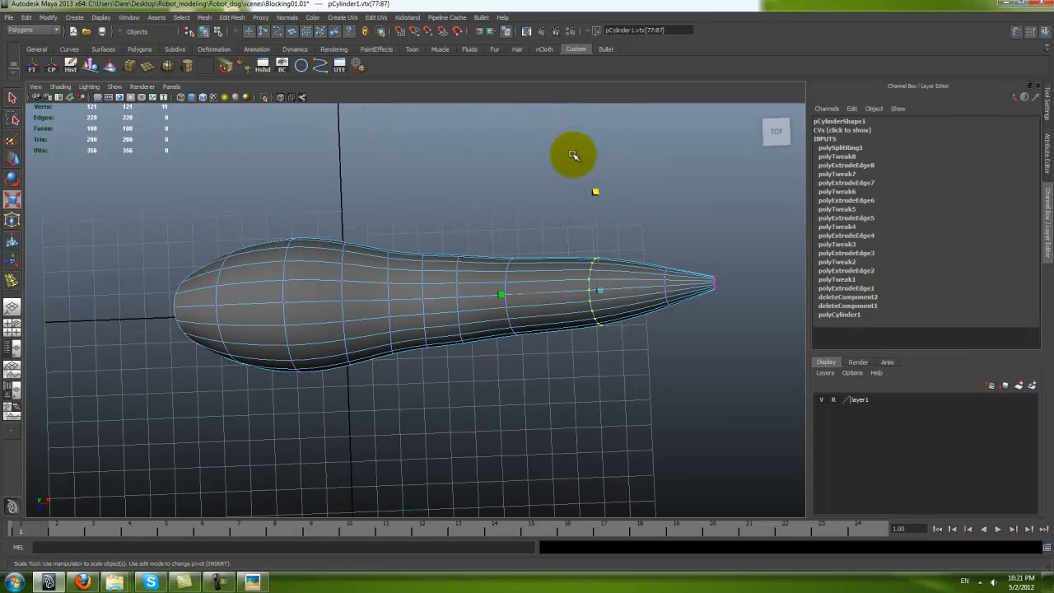
pyautogui.moveTo(593, 193); pyautogui.dragTo(533, 277)
pyautogui.press('w')
pyautogui.click(560, 372)
pyautogui.keyDown('alt'); pyautogui.moveTo(560, 372); pyautogui.dragTo(429, 360); pyautogui.keyUp('alt')
pyautogui.click(428, 359)
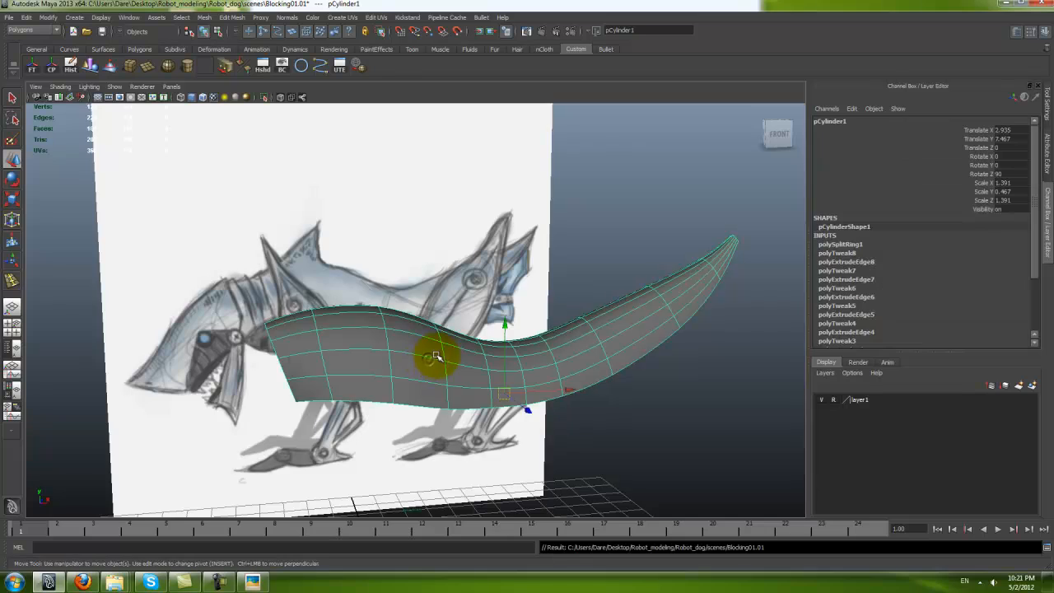
# Step: Compare the smoothed body with the sketch in the front view and examine the open tail tip in perspective
pyautogui.press('space')
pyautogui.press('space')
pyautogui.keyDown('alt'); pyautogui.moveTo(512, 388); pyautogui.dragTo(418, 375, button='right'); pyautogui.keyUp('alt')
pyautogui.keyDown('alt'); pyautogui.moveTo(522, 362); pyautogui.dragTo(458, 367, button='middle'); pyautogui.keyUp('alt')
pyautogui.press('space')
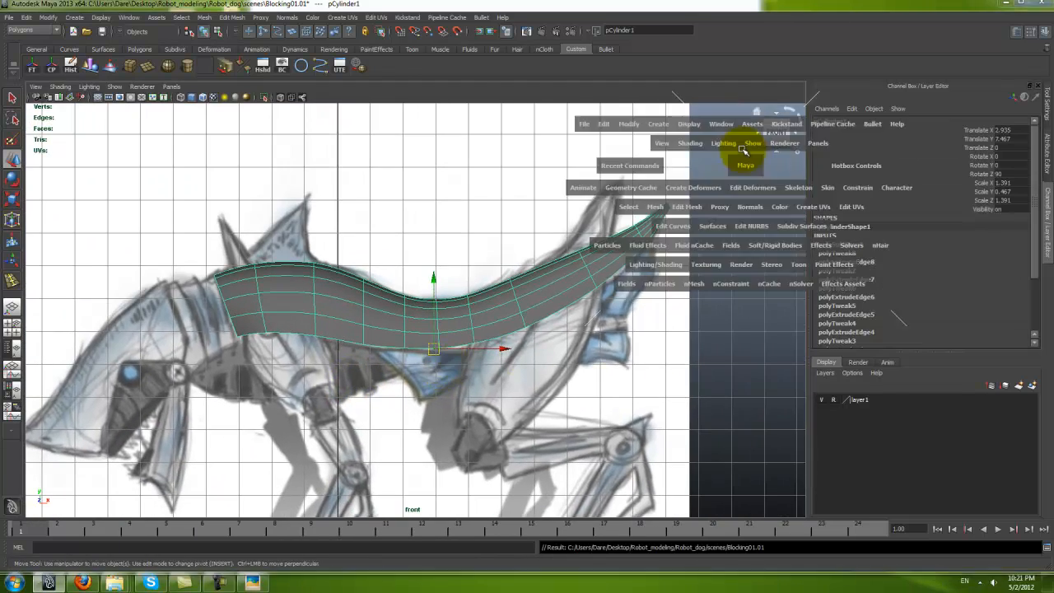
pyautogui.press('space')
pyautogui.keyDown('alt'); pyautogui.moveTo(602, 240); pyautogui.dragTo(340, 303); pyautogui.keyUp('alt')
pyautogui.keyDown('alt'); pyautogui.moveTo(347, 312); pyautogui.dragTo(487, 389, button='right'); pyautogui.keyUp('alt')
pyautogui.keyDown('alt'); pyautogui.moveTo(491, 389); pyautogui.dragTo(481, 346); pyautogui.keyUp('alt')
# Step: Turn off the smooth preview and append a polygon across the open tail tip between its two lowest side edges
pyautogui.press('1')
pyautogui.keyDown('shift'); pyautogui.rightClick(481, 347); pyautogui.keyUp('shift')
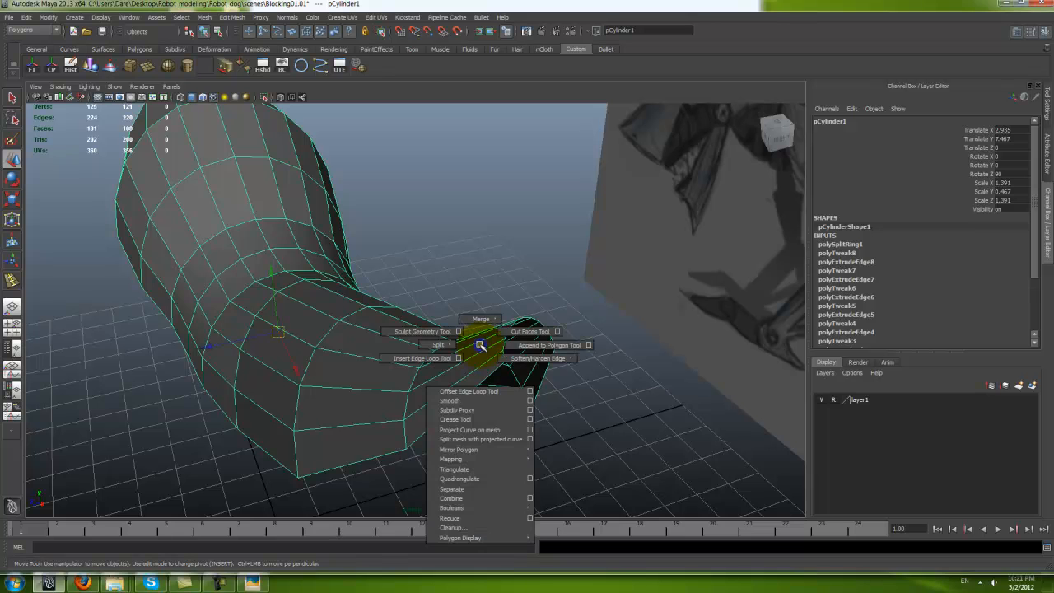
pyautogui.click(531, 344)
pyautogui.keyDown('alt'); pyautogui.moveTo(503, 358); pyautogui.dragTo(559, 362); pyautogui.keyUp('alt')
pyautogui.click(563, 363)
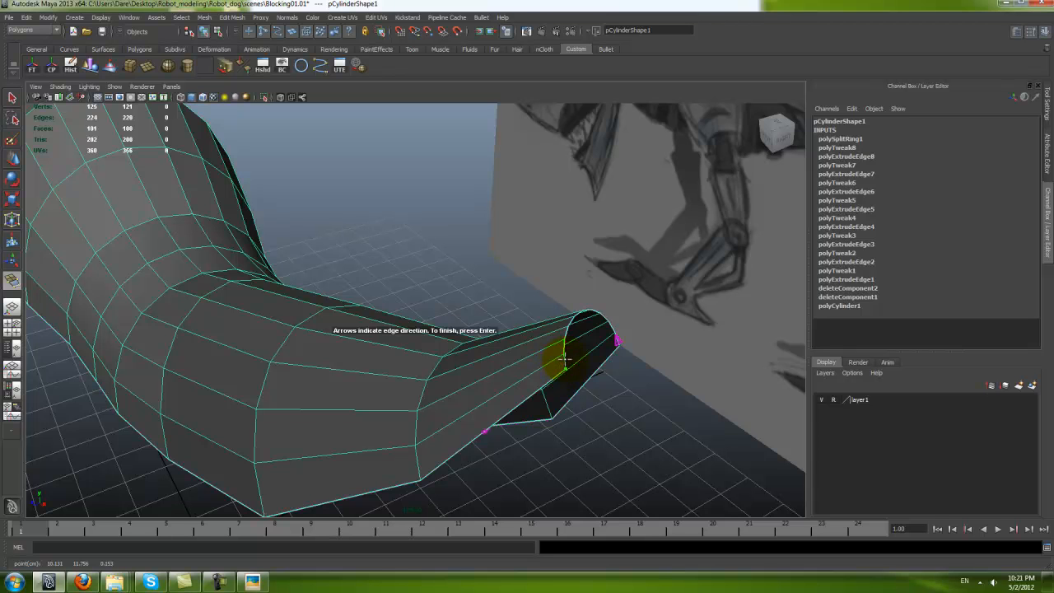
pyautogui.click(617, 339)
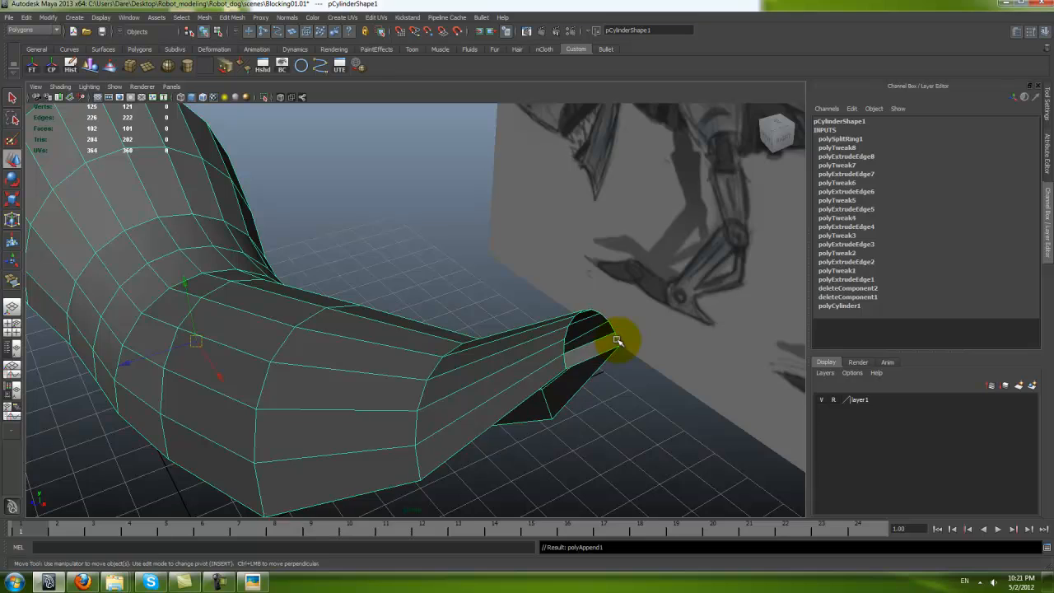
pyautogui.press('Return')
# Step: Fill the remaining arched hole above the appended strip at the tail tip and return to object mode
pyautogui.keyDown('alt'); pyautogui.moveTo(546, 341); pyautogui.dragTo(611, 410); pyautogui.keyUp('alt')
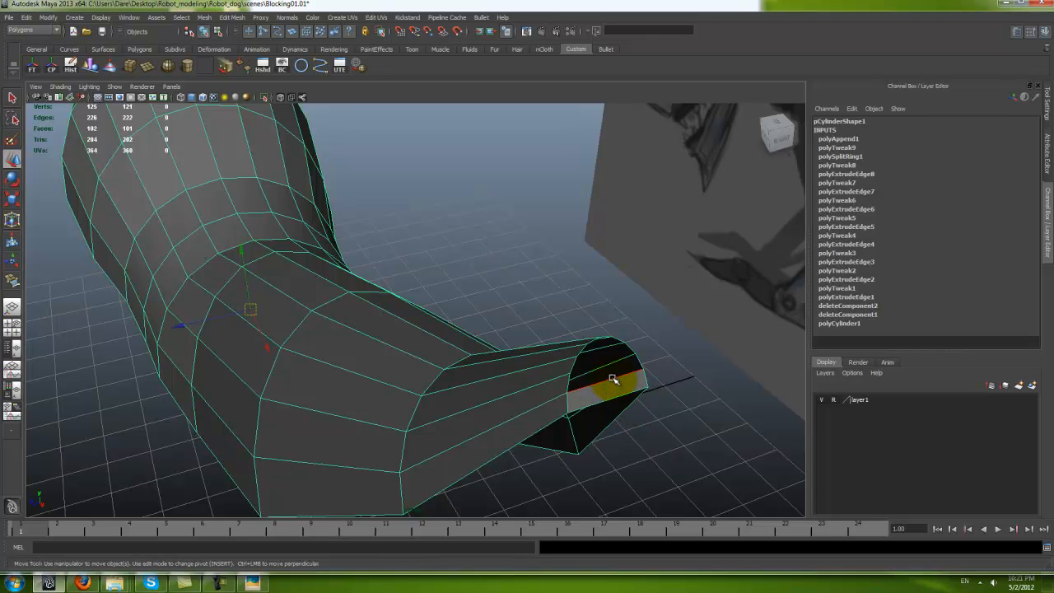
pyautogui.click(613, 379)
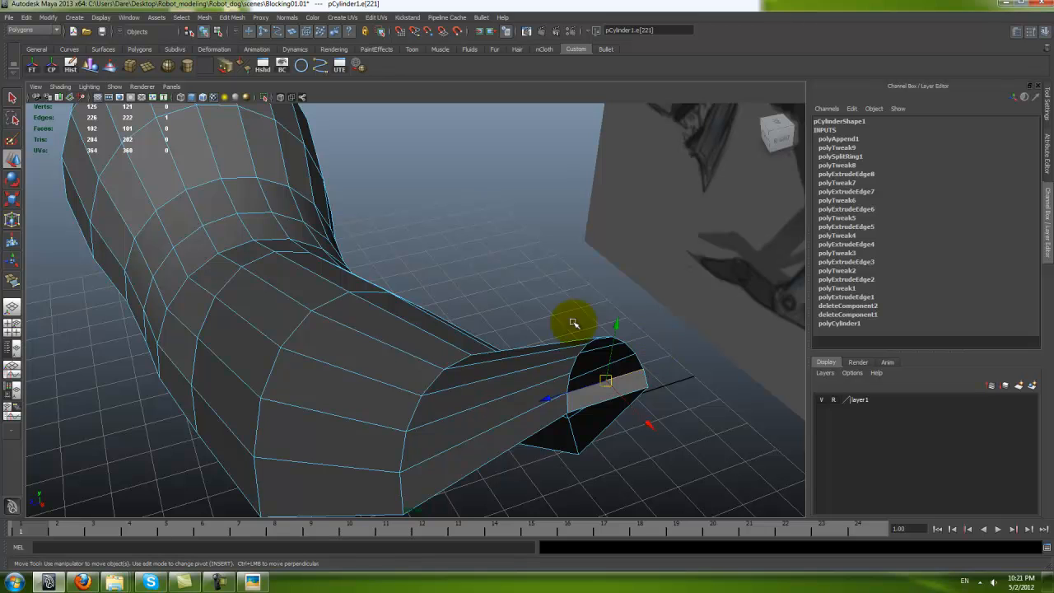
pyautogui.keyDown('shift'); pyautogui.moveTo(623, 355); pyautogui.dragTo(621, 447, button='right'); pyautogui.keyUp('shift')
pyautogui.keyDown('alt'); pyautogui.moveTo(622, 447); pyautogui.dragTo(539, 360); pyautogui.keyUp('alt')
pyautogui.moveTo(536, 362); pyautogui.dragTo(436, 354, button='right')
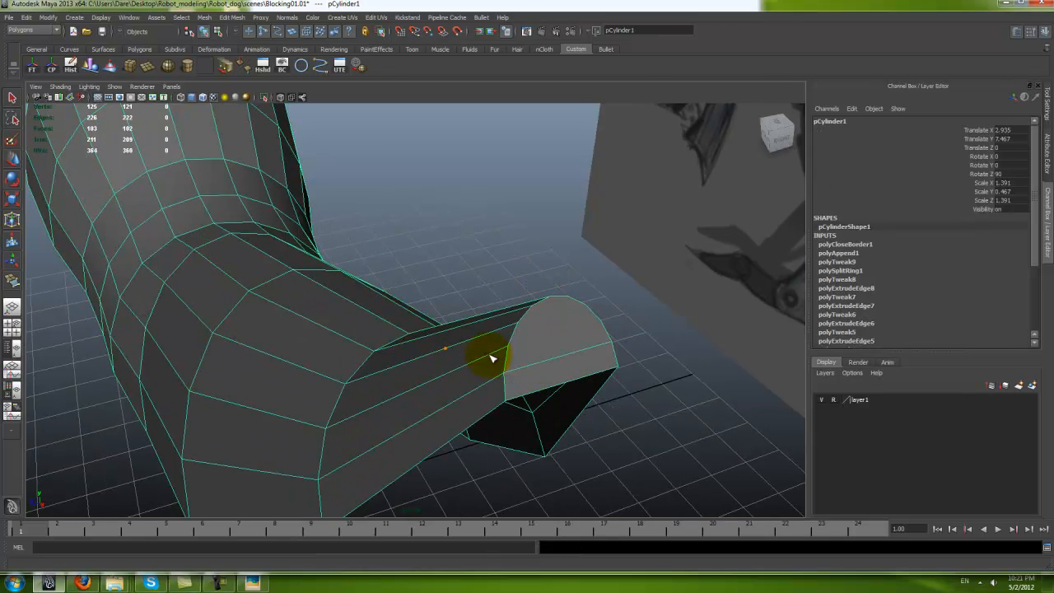
pyautogui.press('w')
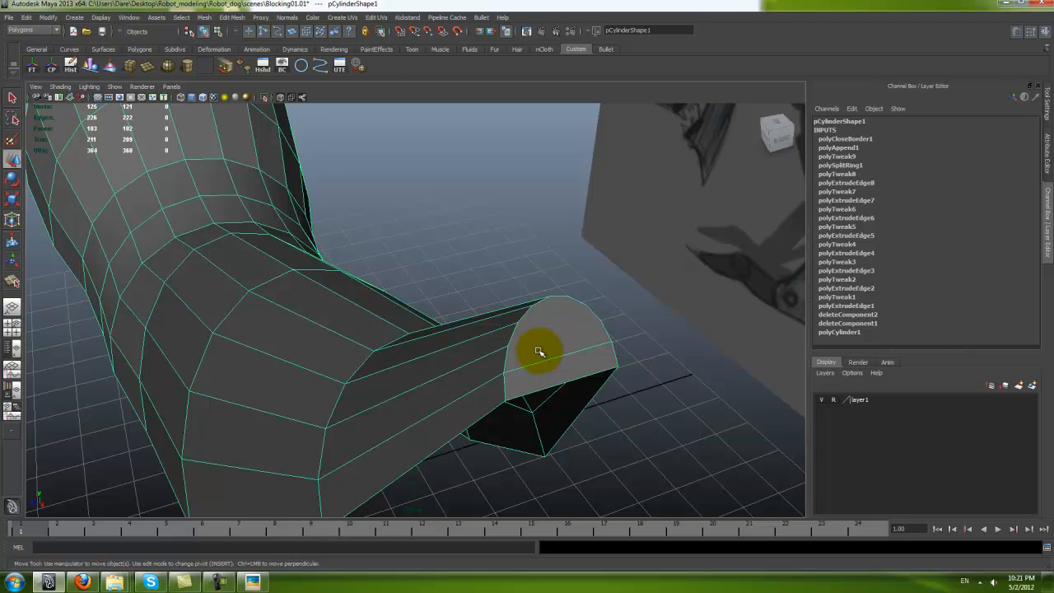
# Step: Split the arched cap face horizontally between opposite side vertices with the Split Polygon tool
pyautogui.keyDown('alt'); pyautogui.moveTo(538, 351); pyautogui.dragTo(561, 415); pyautogui.keyUp('alt')
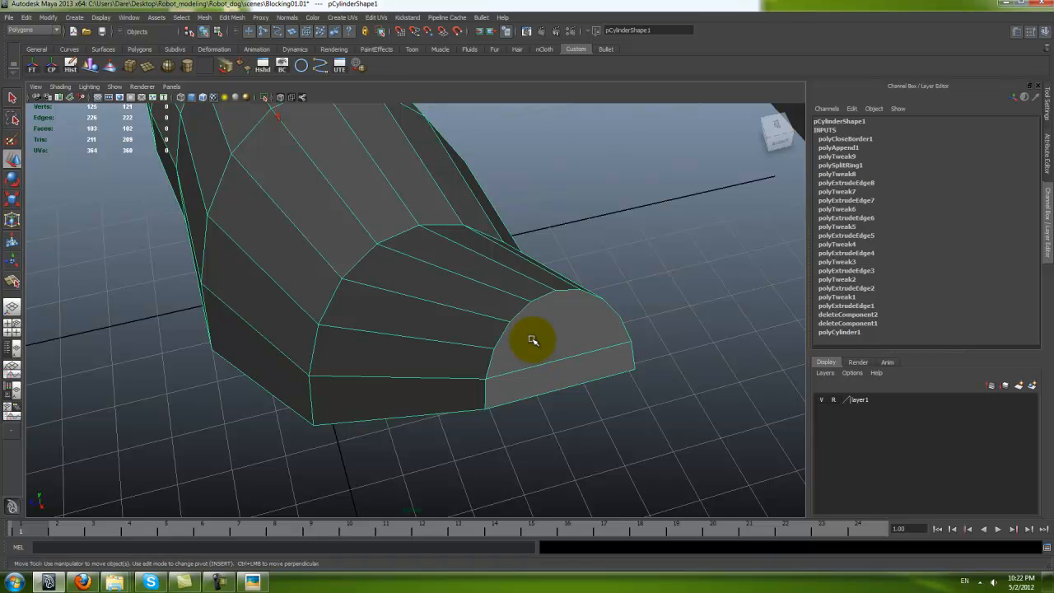
pyautogui.keyDown('alt'); pyautogui.moveTo(534, 339); pyautogui.dragTo(541, 283); pyautogui.keyUp('alt')
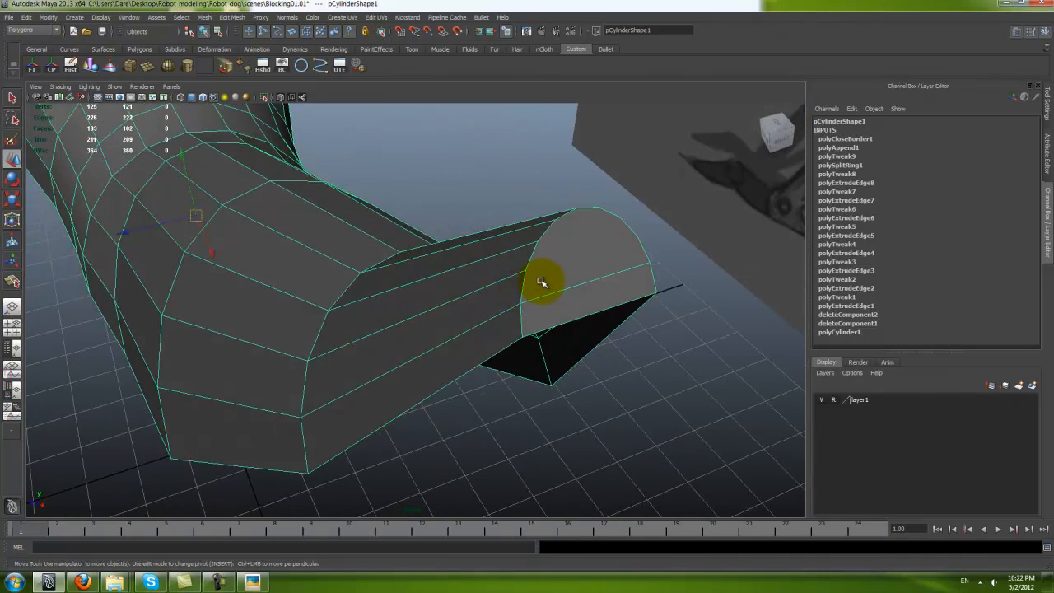
pyautogui.keyDown('shift'); pyautogui.rightClick(543, 280); pyautogui.keyUp('shift')
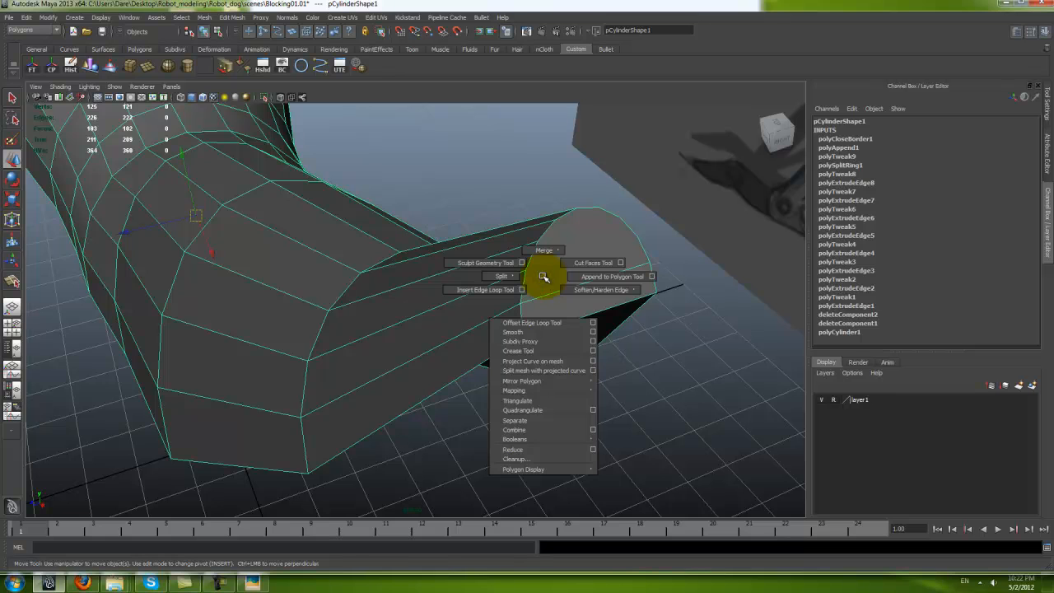
pyautogui.moveTo(501, 275)
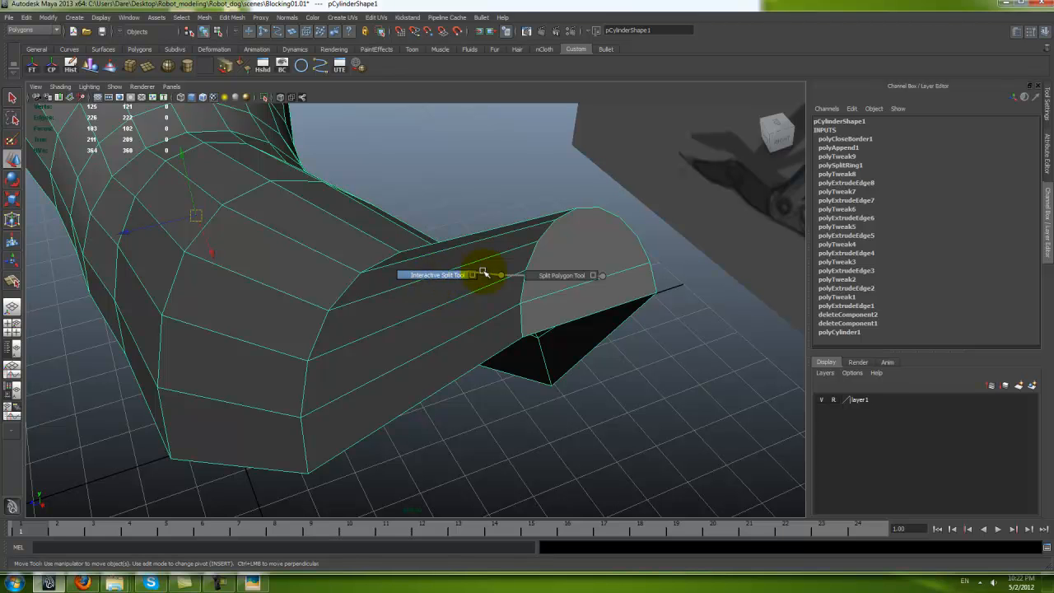
pyautogui.click(555, 276)
pyautogui.click(527, 279)
pyautogui.keyDown('alt'); pyautogui.moveTo(526, 280); pyautogui.dragTo(414, 355); pyautogui.keyUp('alt')
pyautogui.click(395, 373)
pyautogui.press('Return')
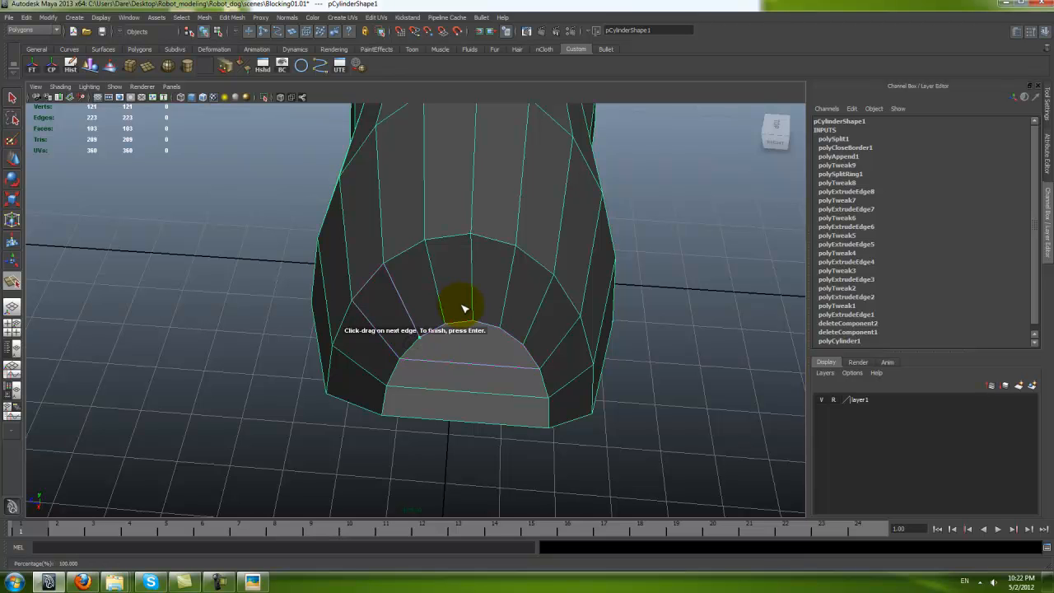
# Step: Split the tail cap vertically with two cuts down to its lower edge, from the top-centre vertex and the one beside it
pyautogui.click(440, 327)
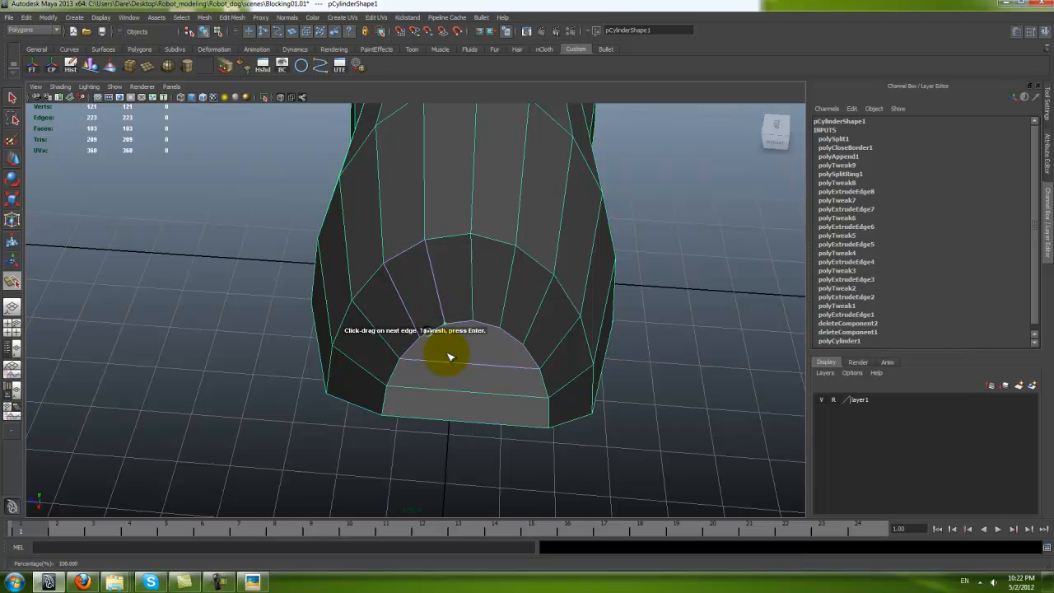
pyautogui.click(440, 420)
pyautogui.press('Return')
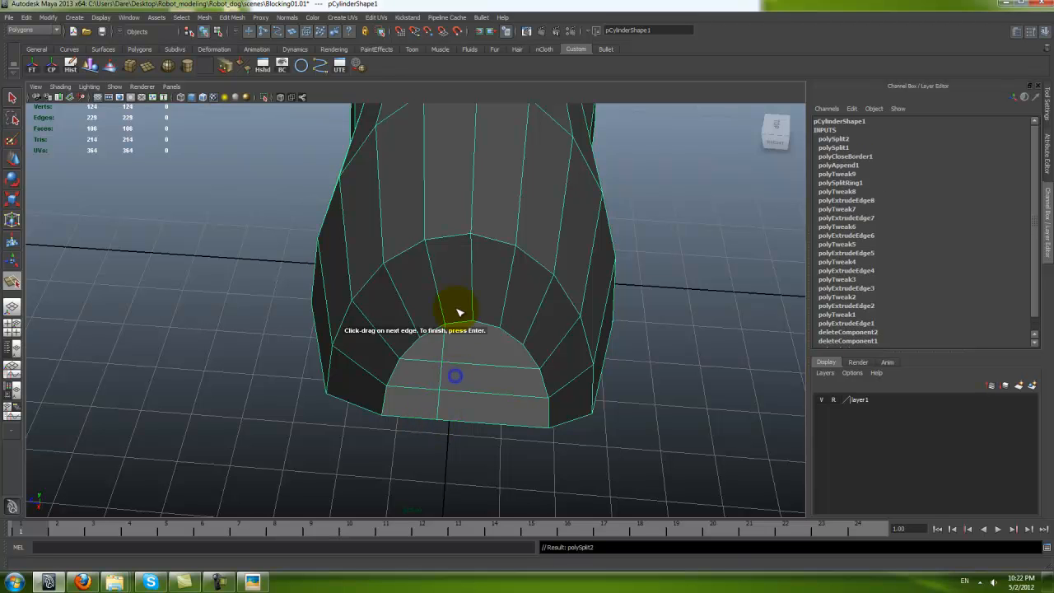
pyautogui.click(462, 327)
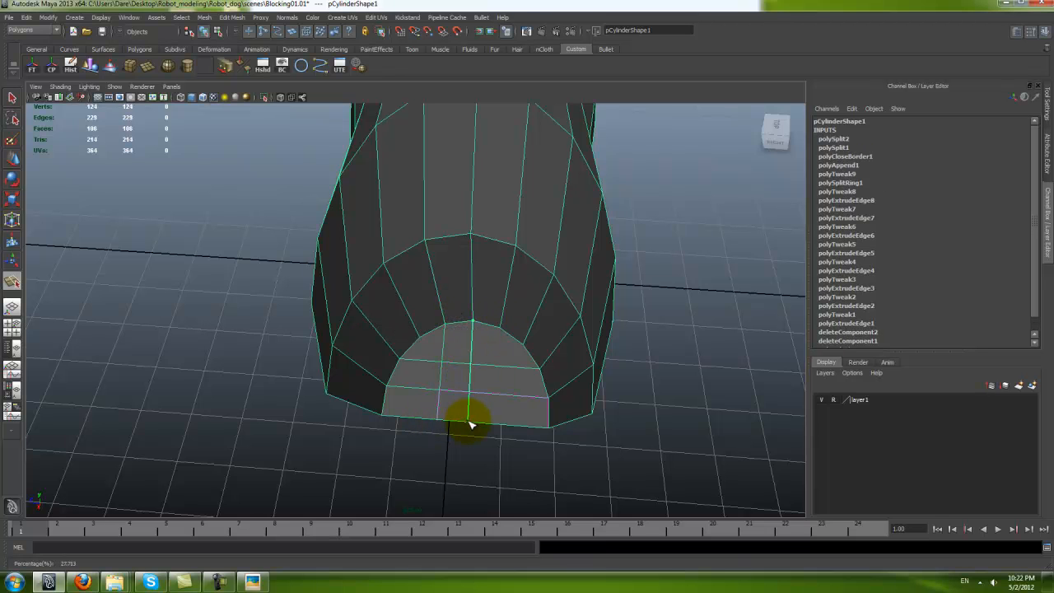
pyautogui.press('w')
pyautogui.moveTo(517, 371); pyautogui.dragTo(475, 365, button='right')
# Step: Select the vertical middle edges of the tail cap and snap them onto the centre grid line in the top view
pyautogui.keyDown('alt'); pyautogui.moveTo(508, 410); pyautogui.dragTo(505, 252); pyautogui.keyUp('alt')
pyautogui.moveTo(506, 207); pyautogui.dragTo(531, 221, button='right')
pyautogui.keyDown('alt'); pyautogui.moveTo(527, 217); pyautogui.dragTo(480, 296); pyautogui.keyUp('alt')
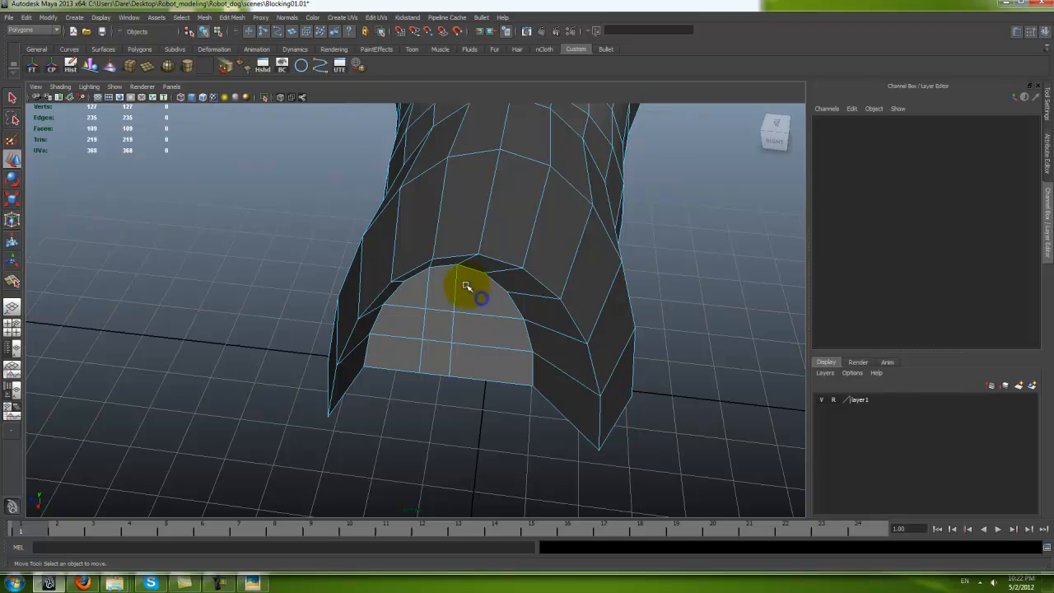
pyautogui.click(455, 289)
pyautogui.keyDown('alt'); pyautogui.moveTo(451, 363); pyautogui.dragTo(492, 381); pyautogui.keyUp('alt')
pyautogui.press('space')
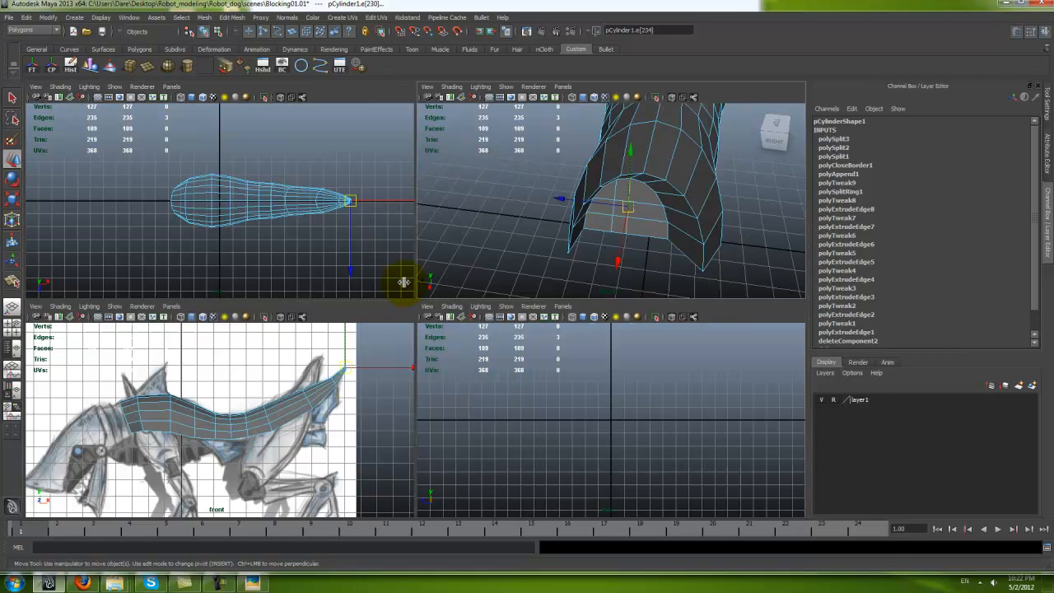
pyautogui.press('space')
pyautogui.press('f')
pyautogui.keyDown('alt'); pyautogui.moveTo(365, 224); pyautogui.dragTo(512, 349, button='right'); pyautogui.keyUp('alt')
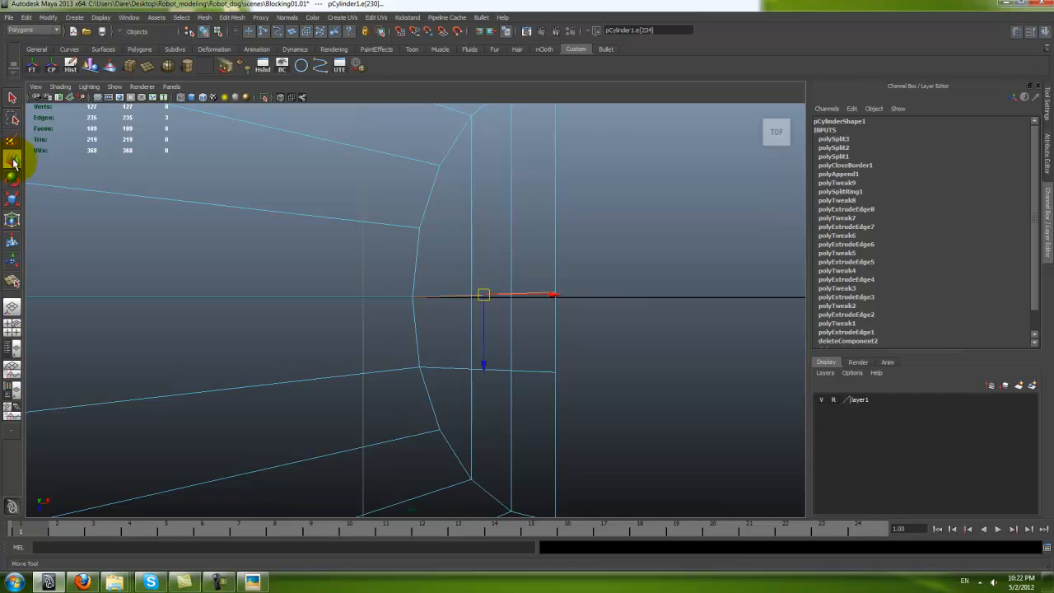
pyautogui.doubleClick(13, 161)
pyautogui.keyDown('alt'); pyautogui.moveTo(605, 181); pyautogui.dragTo(618, 187, button='right'); pyautogui.keyUp('alt')
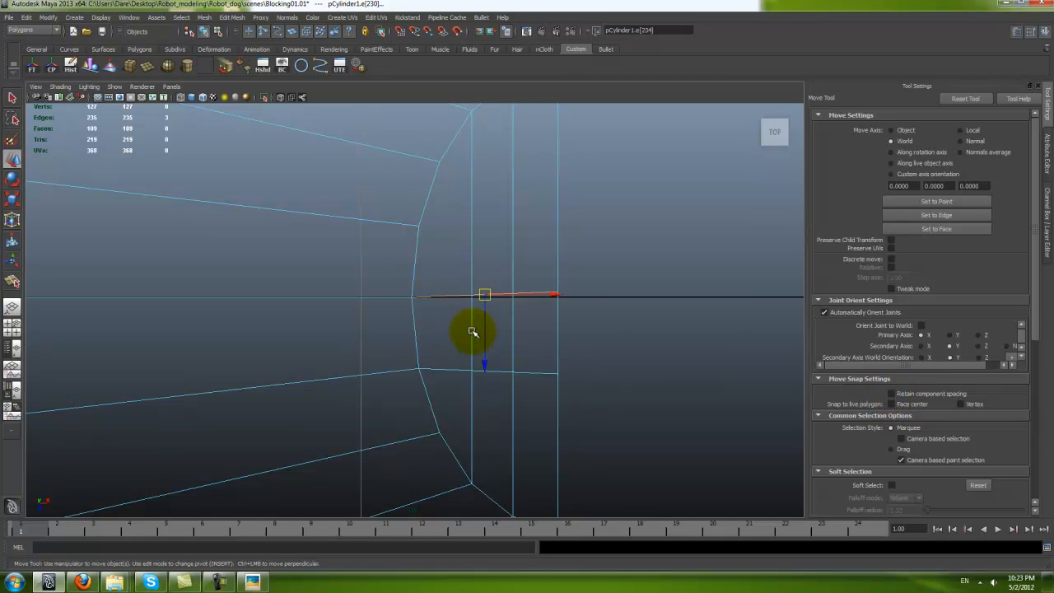
pyautogui.keyDown('alt'); pyautogui.moveTo(474, 334); pyautogui.dragTo(492, 338, button='middle'); pyautogui.keyUp('alt')
pyautogui.press('x')
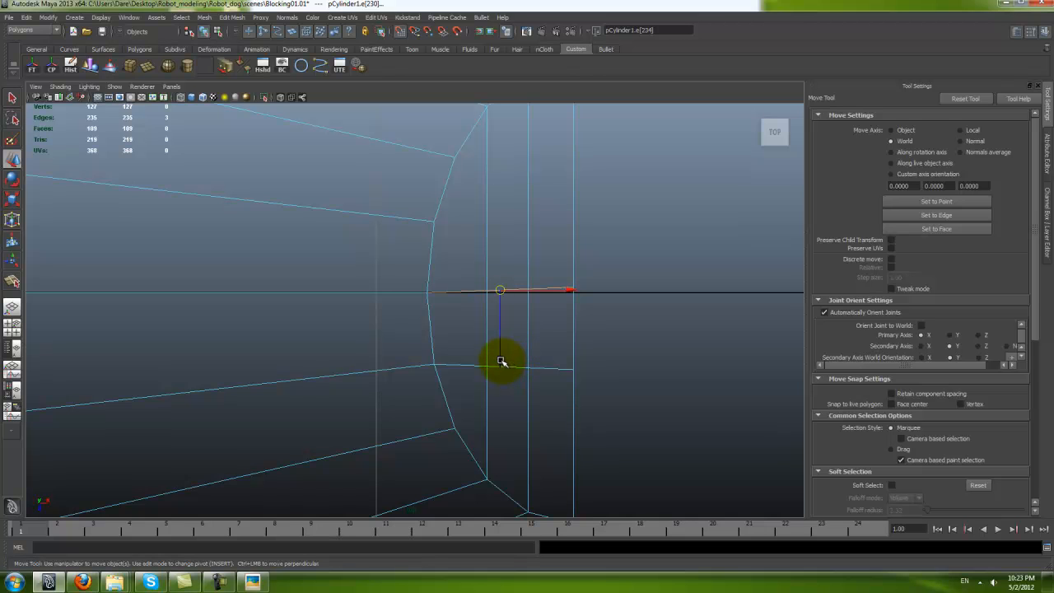
pyautogui.moveTo(502, 361); pyautogui.dragTo(501, 369)
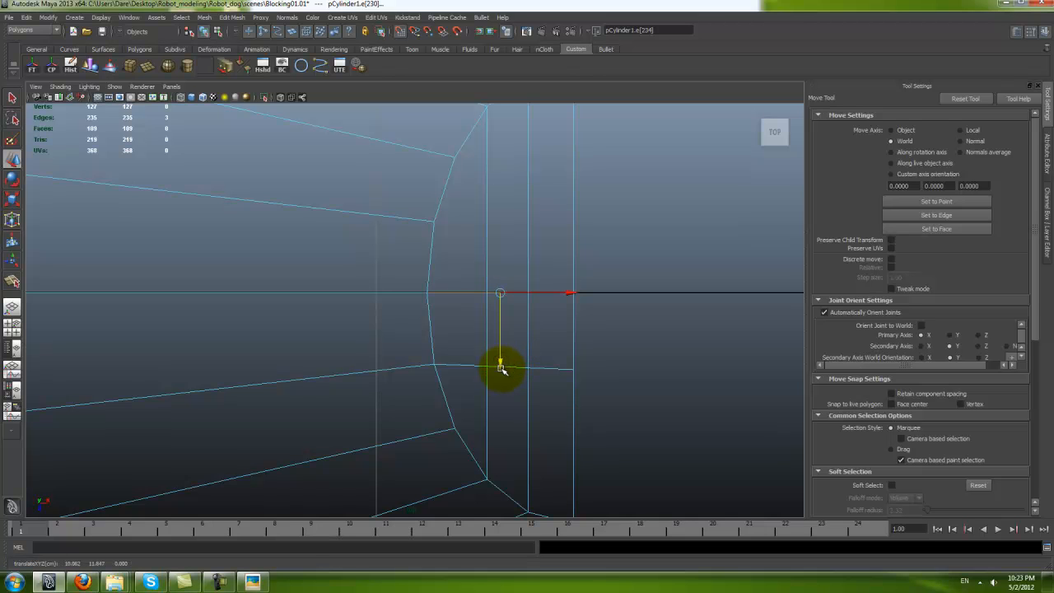
# Step: Select all faces on one side of the centre line along the whole body in the top view and delete them
pyautogui.scroll(-8, 505, 370)
pyautogui.moveTo(397, 322); pyautogui.dragTo(398, 346, button='right')
pyautogui.keyDown('alt'); pyautogui.moveTo(402, 309); pyautogui.dragTo(505, 310, button='middle'); pyautogui.keyUp('alt')
pyautogui.scroll(2, 484, 318)
pyautogui.moveTo(325, 155); pyautogui.dragTo(684, 306)
pyautogui.keyDown('alt'); pyautogui.moveTo(387, 330); pyautogui.dragTo(698, 336, button='middle'); pyautogui.keyUp('alt')
pyautogui.keyDown('alt'); pyautogui.moveTo(698, 337); pyautogui.dragTo(574, 339, button='right'); pyautogui.keyUp('alt')
pyautogui.keyDown('alt'); pyautogui.moveTo(565, 341); pyautogui.dragTo(873, 333, button='middle'); pyautogui.keyUp('alt')
pyautogui.keyDown('alt'); pyautogui.moveTo(345, 304); pyautogui.dragTo(227, 288, button='right'); pyautogui.keyUp('alt')
pyautogui.keyDown('alt'); pyautogui.moveTo(226, 288); pyautogui.dragTo(329, 300, button='middle'); pyautogui.keyUp('alt')
pyautogui.moveTo(128, 212); pyautogui.dragTo(735, 321)
pyautogui.keyDown('alt'); pyautogui.moveTo(673, 330); pyautogui.dragTo(770, 338, button='right'); pyautogui.keyUp('alt')
pyautogui.keyDown('alt'); pyautogui.moveTo(506, 409); pyautogui.dragTo(639, 404, button='right'); pyautogui.keyUp('alt')
pyautogui.keyDown('alt'); pyautogui.moveTo(639, 404); pyautogui.dragTo(99, 379, button='middle'); pyautogui.keyUp('alt')
pyautogui.keyDown('alt'); pyautogui.moveTo(98, 380); pyautogui.dragTo(616, 393, button='right'); pyautogui.keyUp('alt')
pyautogui.press('Delete')
pyautogui.keyDown('shift'); pyautogui.moveTo(501, 326); pyautogui.dragTo(540, 308, button='right'); pyautogui.keyUp('shift')
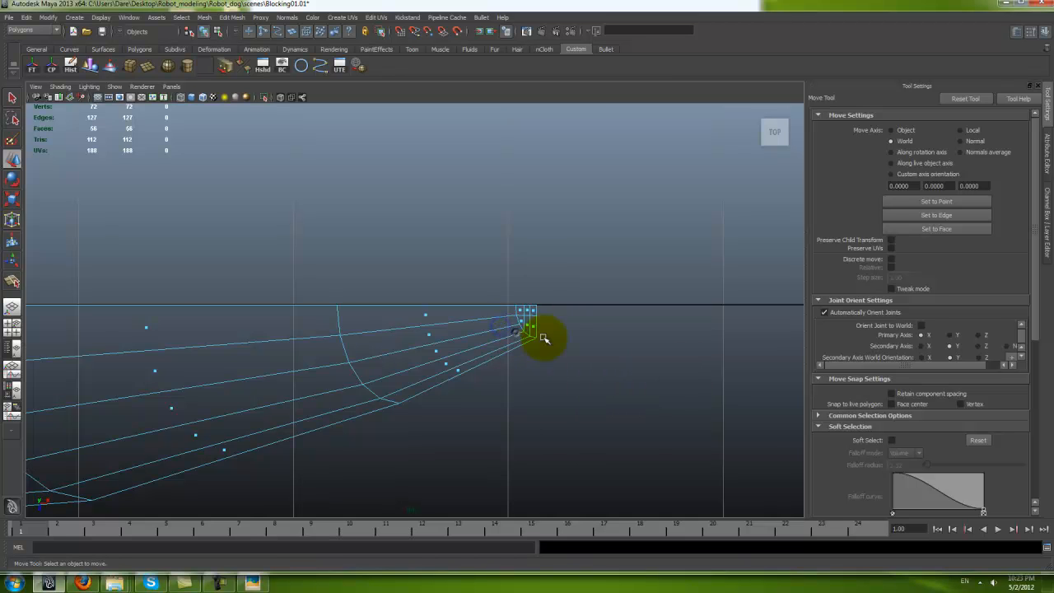
pyautogui.keyDown('shift'); pyautogui.moveTo(526, 345); pyautogui.dragTo(516, 336, button='right'); pyautogui.keyUp('shift')
# Step: Examine the halved tail in perspective with smooth preview on and restore the unsmoothed display
pyautogui.press('space')
pyautogui.press('space')
pyautogui.keyDown('alt'); pyautogui.moveTo(667, 344); pyautogui.dragTo(423, 359); pyautogui.keyUp('alt')
pyautogui.press('3')
pyautogui.click(486, 377)
pyautogui.moveTo(486, 377)
pyautogui.keyDown('alt'); pyautogui.mouseDown()
pyautogui.moveTo(458, 403)
pyautogui.moveTo(442, 360)
pyautogui.moveTo(491, 367)
pyautogui.mouseUp(); pyautogui.keyUp('alt')
pyautogui.click(423, 337)
pyautogui.press('1')
pyautogui.keyDown('alt'); pyautogui.moveTo(490, 368); pyautogui.dragTo(506, 387, button='right'); pyautogui.keyUp('alt')
pyautogui.keyDown('alt'); pyautogui.moveTo(505, 387); pyautogui.dragTo(436, 365); pyautogui.keyUp('alt')
# Step: Select the two lower inner faces of the tail cap and pull them outward in the front view to round the tip
pyautogui.press('space')
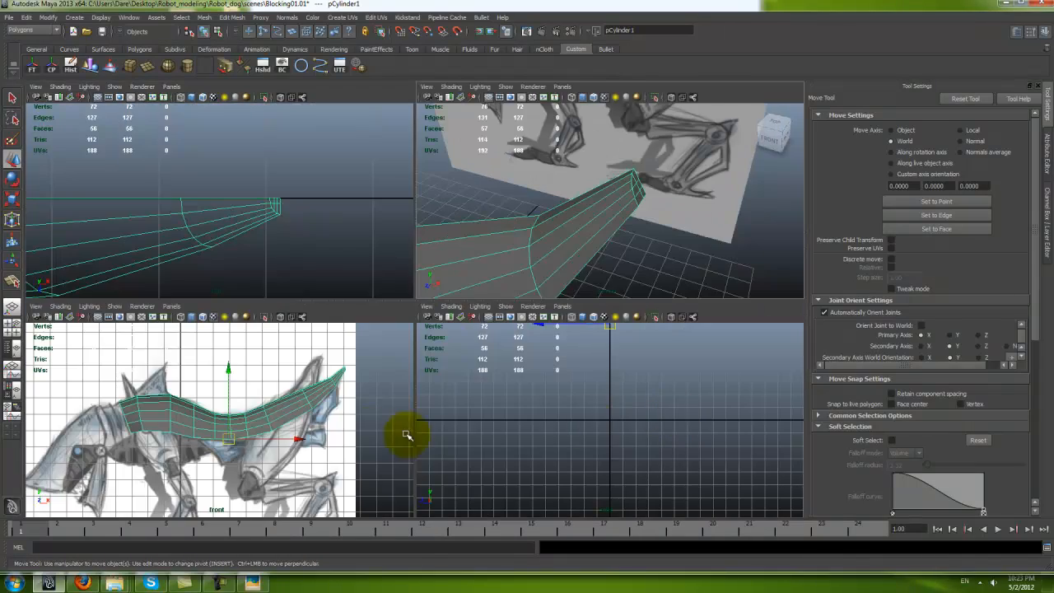
pyautogui.press('space')
pyautogui.keyDown('ctrl'); pyautogui.keyDown('alt'); pyautogui.moveTo(626, 196); pyautogui.dragTo(690, 240); pyautogui.keyUp('alt'); pyautogui.keyUp('ctrl')
pyautogui.keyDown('alt'); pyautogui.moveTo(418, 183); pyautogui.dragTo(343, 258, button='middle'); pyautogui.keyUp('alt')
pyautogui.keyDown('alt'); pyautogui.moveTo(343, 258); pyautogui.dragTo(470, 350, button='right'); pyautogui.keyUp('alt')
pyautogui.keyDown('alt'); pyautogui.moveTo(342, 333); pyautogui.dragTo(367, 291, button='middle'); pyautogui.keyUp('alt')
pyautogui.keyDown('alt'); pyautogui.moveTo(367, 291); pyautogui.dragTo(539, 430, button='right'); pyautogui.keyUp('alt')
pyautogui.press('space')
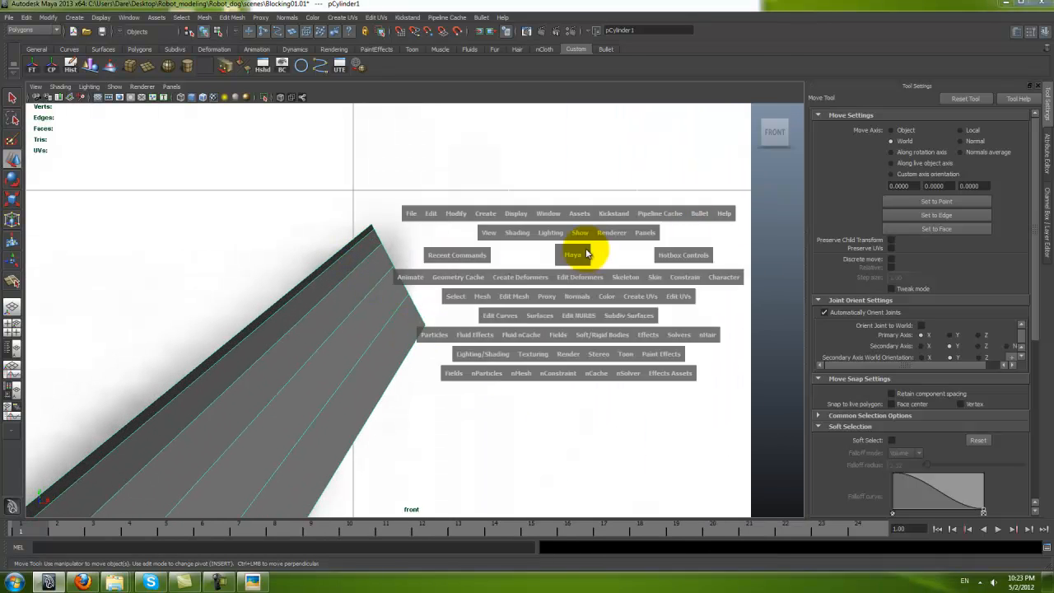
pyautogui.keyDown('alt'); pyautogui.moveTo(717, 177); pyautogui.dragTo(626, 188); pyautogui.keyUp('alt')
pyautogui.press('F11')
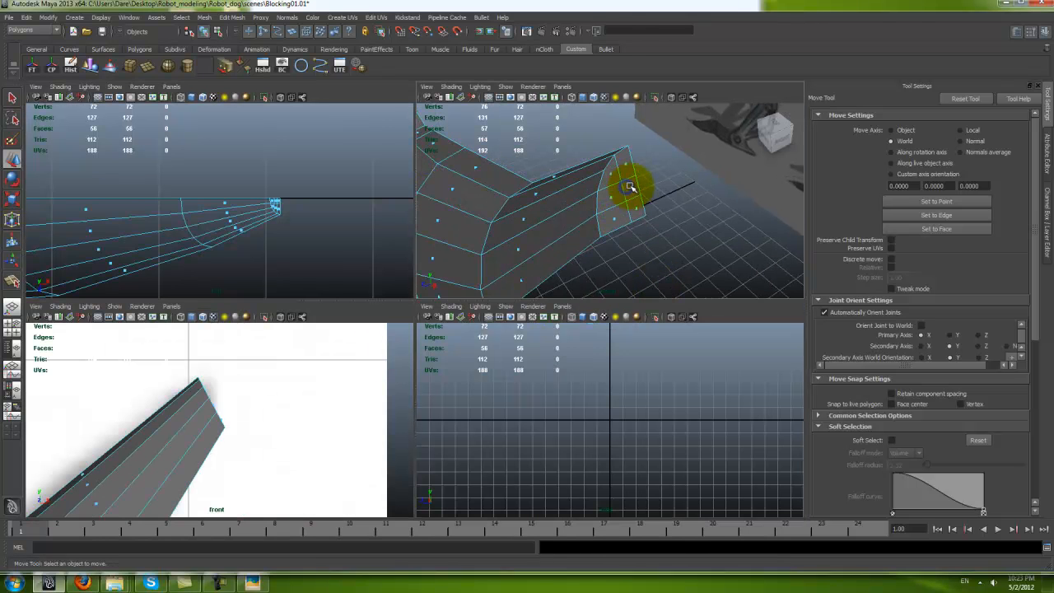
pyautogui.click(627, 187)
pyautogui.keyDown('shift'); pyautogui.click(638, 207); pyautogui.keyUp('shift')
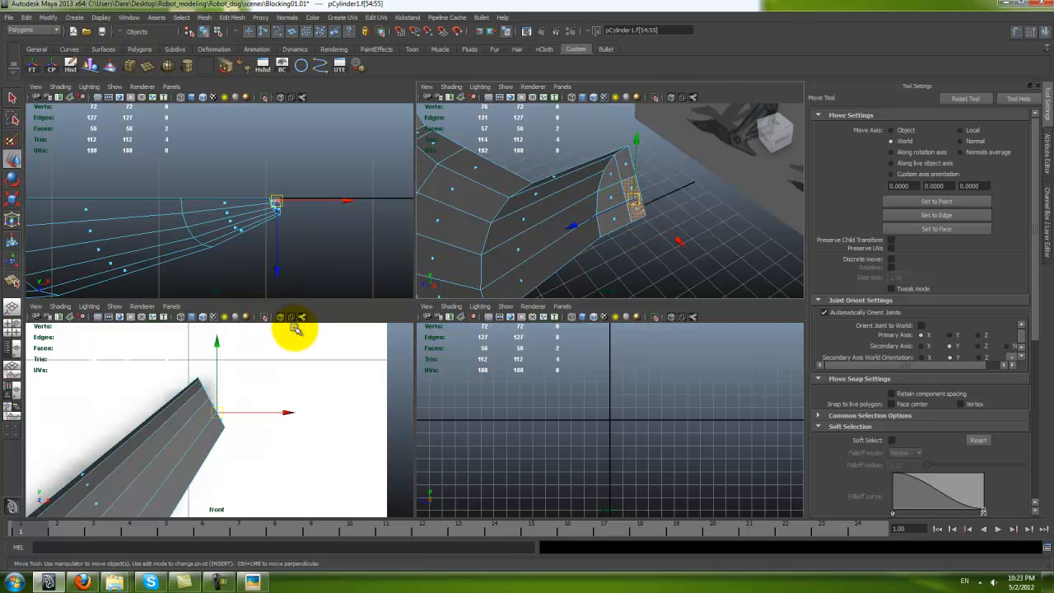
pyautogui.press('space')
pyautogui.keyDown('alt'); pyautogui.moveTo(295, 309); pyautogui.dragTo(428, 284, button='right'); pyautogui.keyUp('alt')
pyautogui.moveTo(409, 295); pyautogui.dragTo(426, 272)
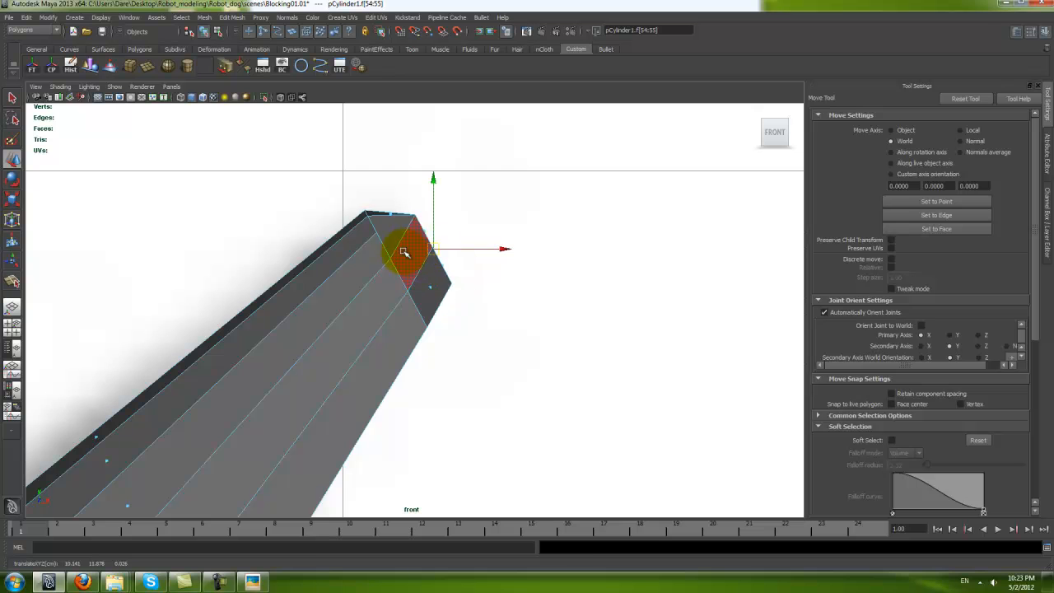
# Step: Examine the rounded tail tip with smooth preview in the front and perspective views and restore the unsmoothed display
pyautogui.press('3')
pyautogui.press('F8')
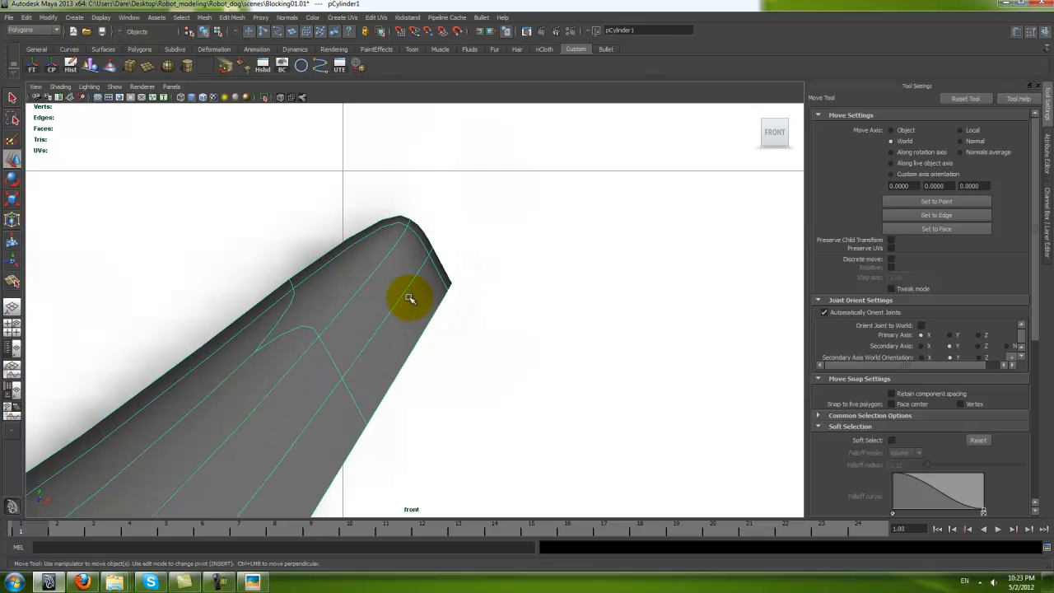
pyautogui.click(302, 229)
pyautogui.press('1')
pyautogui.press('space')
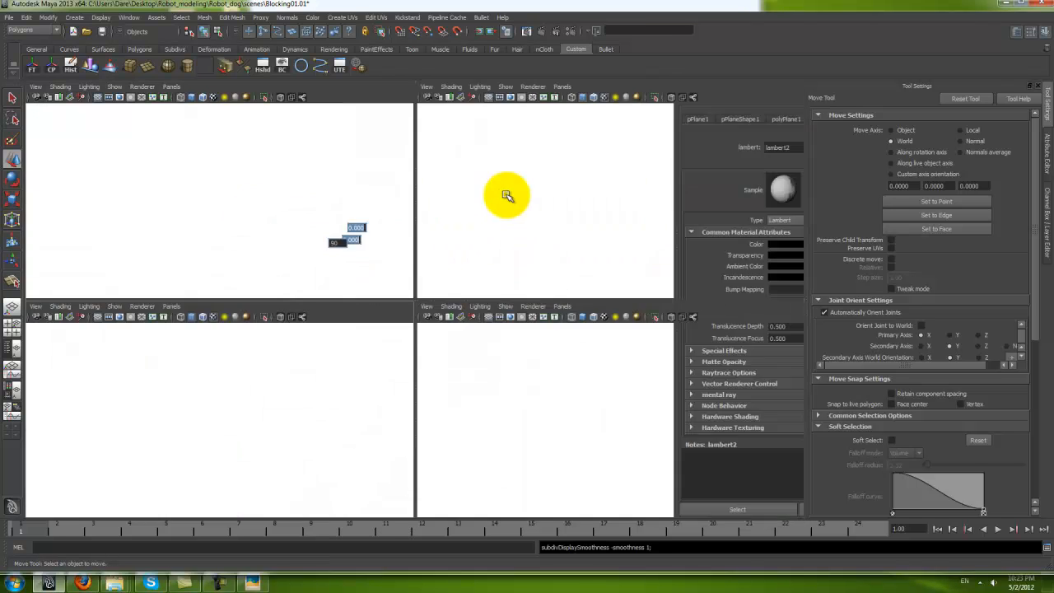
pyautogui.press('space')
pyautogui.keyDown('alt'); pyautogui.moveTo(478, 263); pyautogui.dragTo(546, 205); pyautogui.keyUp('alt')
pyautogui.press('3')
pyautogui.click(613, 240)
pyautogui.moveTo(614, 241)
pyautogui.keyDown('alt'); pyautogui.mouseDown()
pyautogui.moveTo(548, 317)
pyautogui.moveTo(390, 259)
pyautogui.moveTo(459, 282)
pyautogui.moveTo(299, 322)
pyautogui.moveTo(318, 327)
pyautogui.mouseUp(); pyautogui.keyUp('alt')
pyautogui.click(444, 279)
pyautogui.press('1')
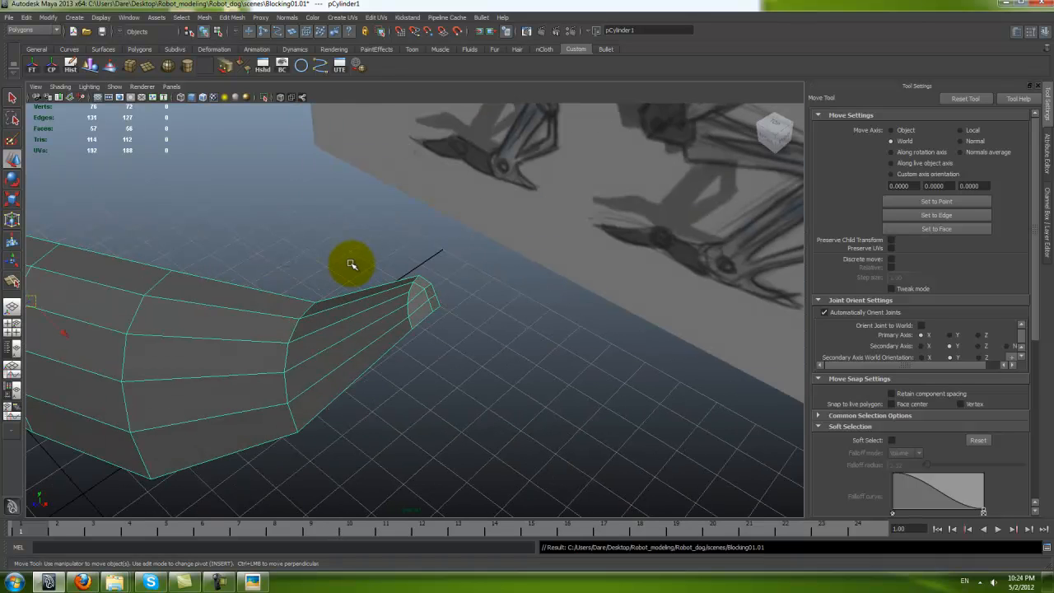
# Step: Mirror the half body across the centre line as an instance using Duplicate Special with scale 1, 1, -1
pyautogui.keyDown('alt'); pyautogui.moveTo(351, 263); pyautogui.dragTo(157, 152); pyautogui.keyUp('alt')
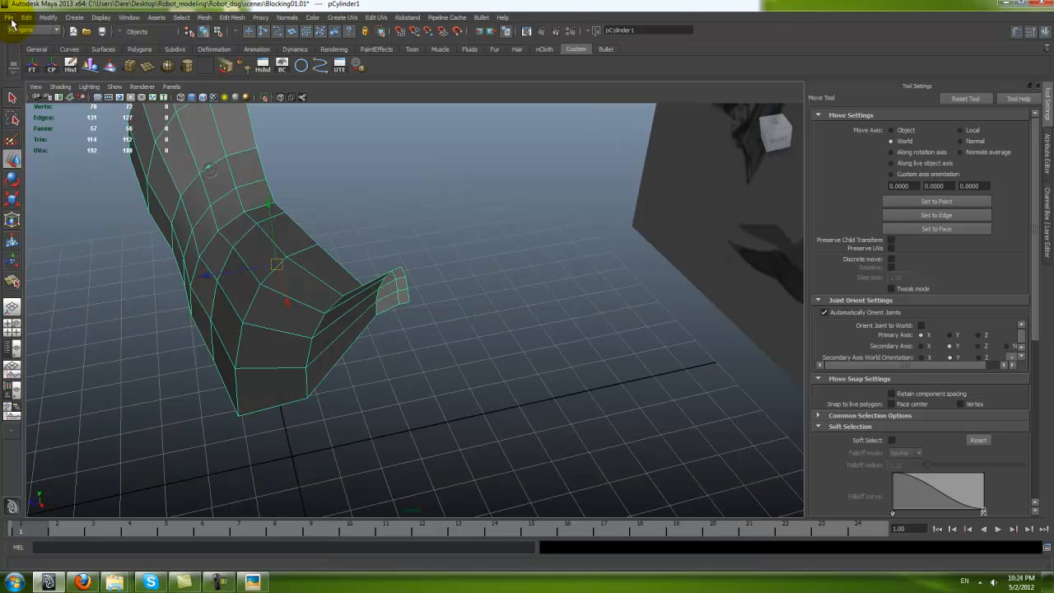
pyautogui.click(27, 17)
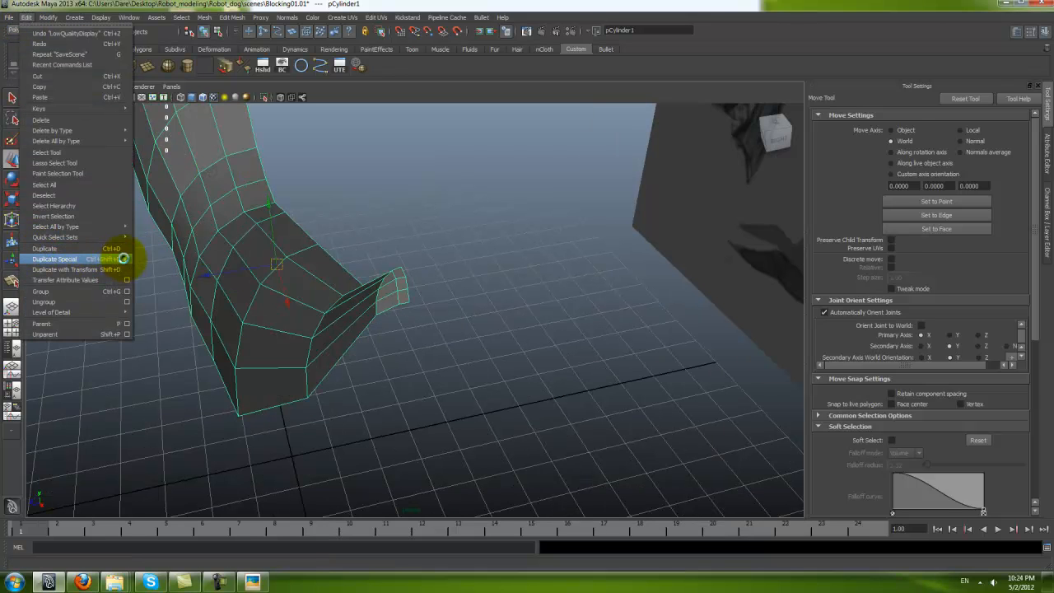
pyautogui.click(123, 258)
pyautogui.moveTo(795, 105); pyautogui.dragTo(674, 82)
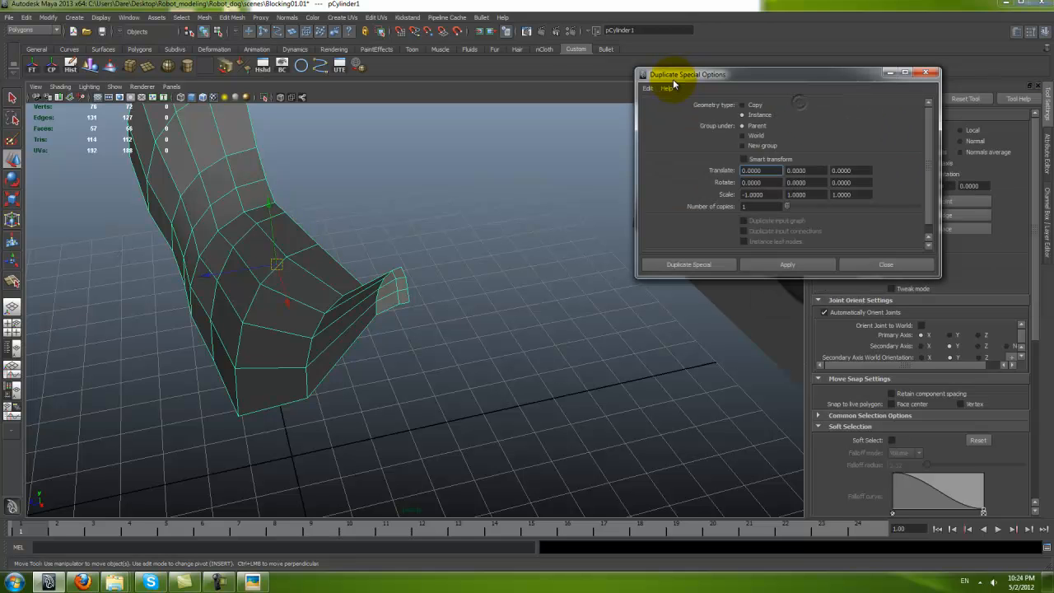
pyautogui.click(649, 111)
pyautogui.keyDown('alt'); pyautogui.moveTo(489, 193); pyautogui.dragTo(498, 218); pyautogui.keyUp('alt')
pyautogui.click(758, 116)
pyautogui.keyDown('alt'); pyautogui.moveTo(606, 240); pyautogui.dragTo(584, 280); pyautogui.keyUp('alt')
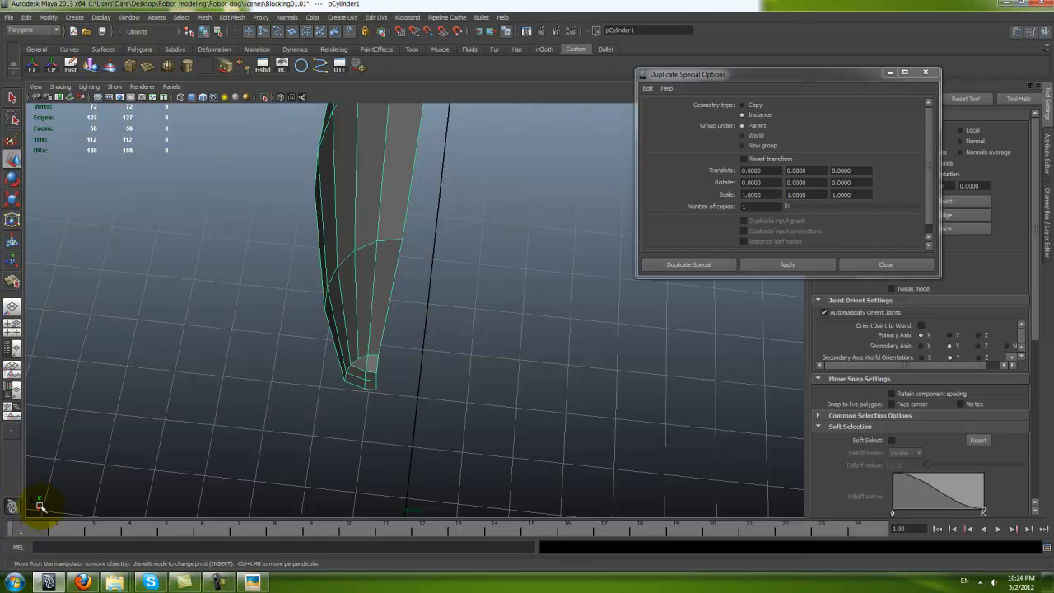
pyautogui.doubleClick(841, 194)
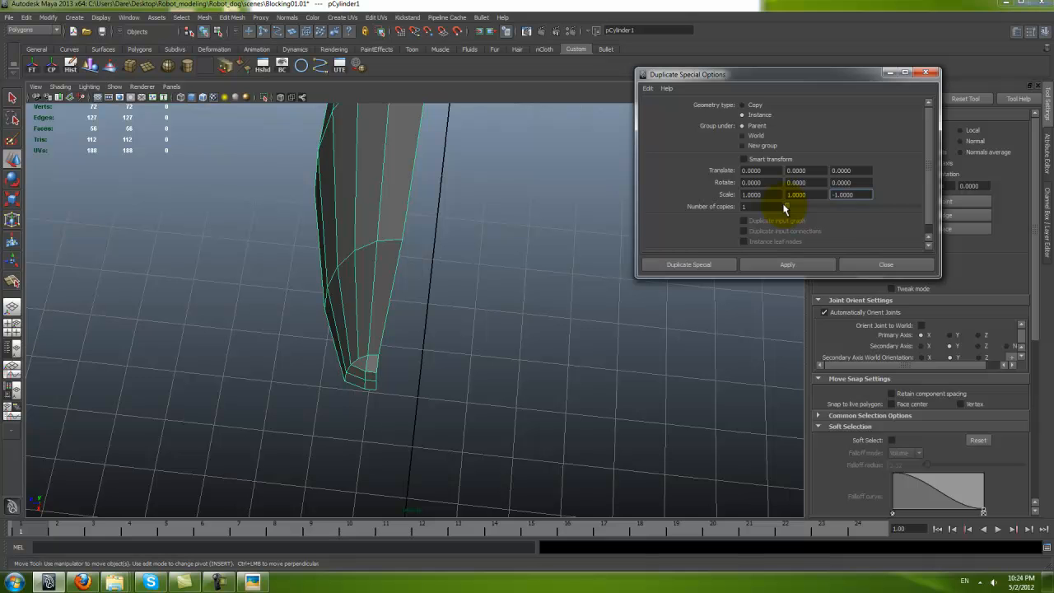
pyautogui.click(683, 265)
pyautogui.keyDown('alt'); pyautogui.moveTo(682, 266); pyautogui.dragTo(460, 287); pyautogui.keyUp('alt')
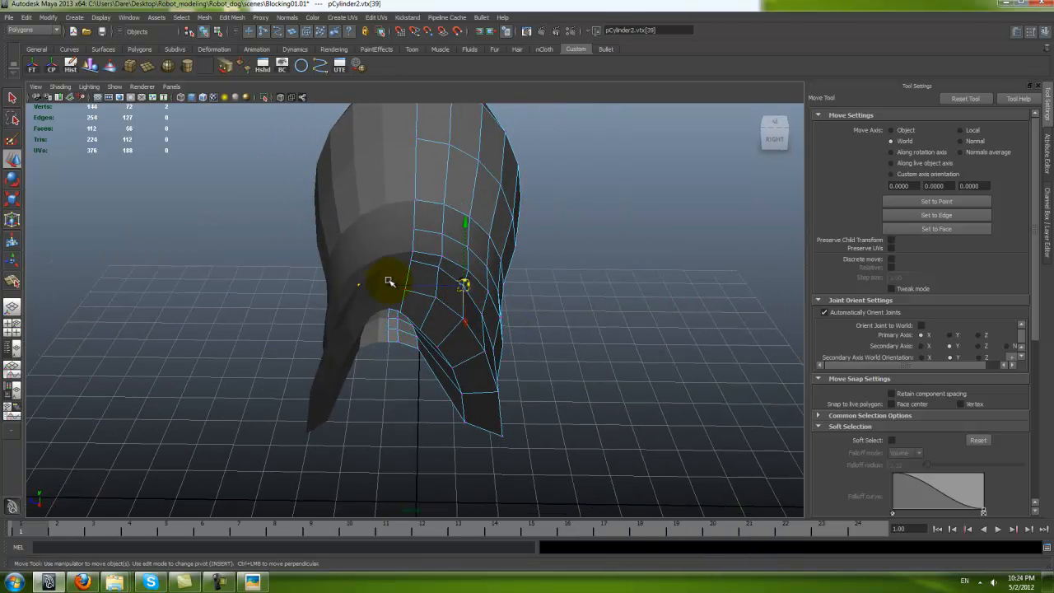
# Step: Adjust the row of vertices across the torso on the mirrored half and turn on smooth preview
pyautogui.moveTo(392, 286); pyautogui.dragTo(517, 370)
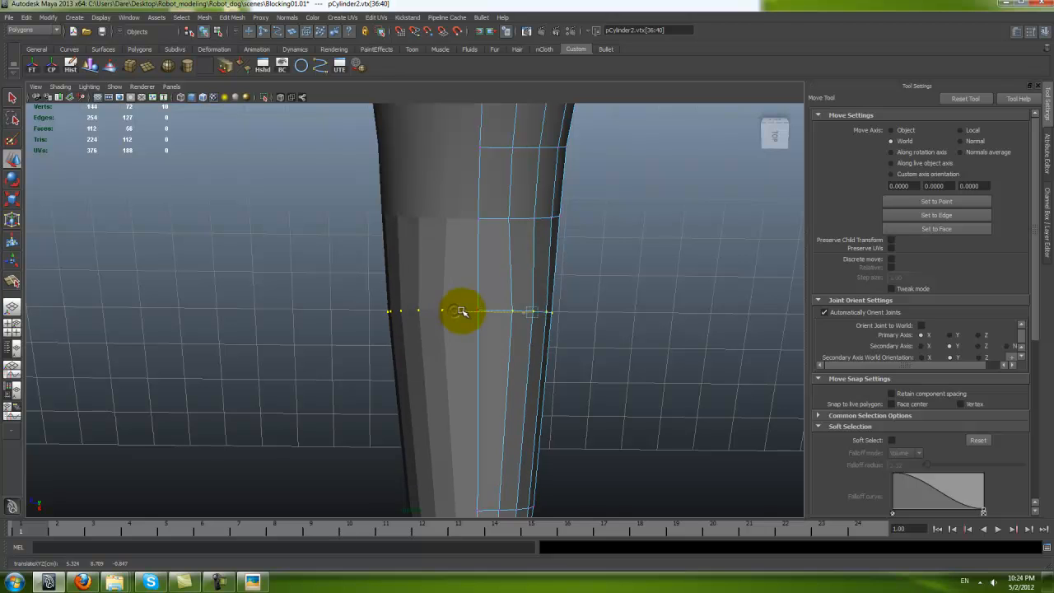
pyautogui.press('3')
pyautogui.moveTo(491, 251); pyautogui.dragTo(588, 257, button='right')
pyautogui.keyDown('alt'); pyautogui.moveTo(601, 272); pyautogui.dragTo(511, 344, button='right'); pyautogui.keyUp('alt')
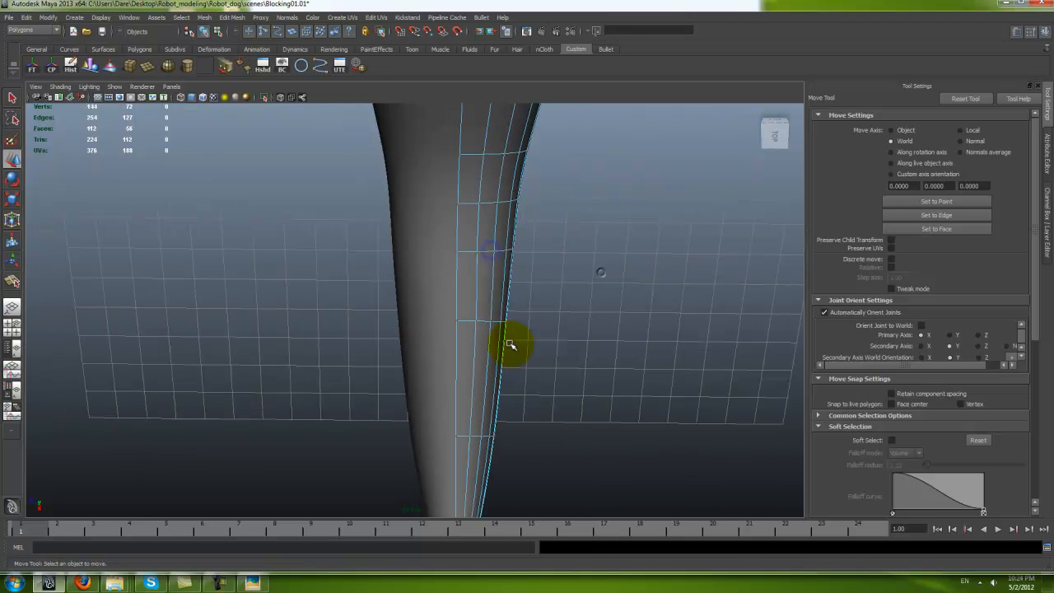
# Step: Examine the smoothed, mirrored body from several angles in the perspective view
pyautogui.click(509, 249)
pyautogui.keyDown('alt'); pyautogui.moveTo(585, 395); pyautogui.dragTo(590, 307); pyautogui.keyUp('alt')
pyautogui.click(623, 322)
pyautogui.keyDown('alt'); pyautogui.moveTo(456, 389); pyautogui.dragTo(519, 442); pyautogui.keyUp('alt')
pyautogui.click(511, 299)
pyautogui.keyDown('alt'); pyautogui.moveTo(498, 359); pyautogui.dragTo(480, 301); pyautogui.keyUp('alt')
pyautogui.keyDown('alt'); pyautogui.moveTo(419, 358); pyautogui.dragTo(534, 404, button='right'); pyautogui.keyUp('alt')
pyautogui.keyDown('alt'); pyautogui.moveTo(574, 385); pyautogui.dragTo(682, 366, button='middle'); pyautogui.keyUp('alt')
pyautogui.keyDown('alt'); pyautogui.moveTo(682, 367); pyautogui.dragTo(376, 383); pyautogui.keyUp('alt')
# Step: Reposition the vertices along the body's open neck edge over the reference sketch in the front view and return to object mode
pyautogui.press('space')
pyautogui.scroll(-3, 272, 419)
pyautogui.press('space')
pyautogui.keyDown('alt'); pyautogui.moveTo(244, 426); pyautogui.dragTo(856, 365, button='middle'); pyautogui.keyUp('alt')
pyautogui.keyDown('alt'); pyautogui.moveTo(66, 375); pyautogui.dragTo(308, 268, button='middle'); pyautogui.keyUp('alt')
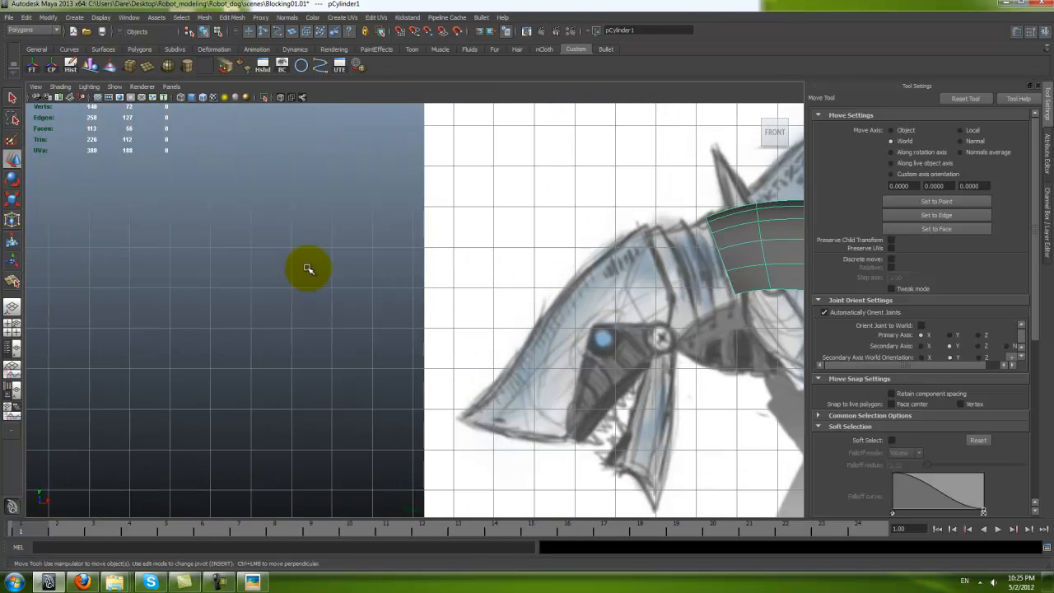
pyautogui.click(308, 268)
pyautogui.keyDown('alt'); pyautogui.moveTo(585, 291); pyautogui.dragTo(308, 294, button='middle'); pyautogui.keyUp('alt')
pyautogui.keyDown('alt'); pyautogui.moveTo(554, 325); pyautogui.dragTo(496, 320, button='right'); pyautogui.keyUp('alt')
pyautogui.keyDown('alt'); pyautogui.moveTo(454, 326); pyautogui.dragTo(428, 343, button='middle'); pyautogui.keyUp('alt')
pyautogui.keyDown('alt'); pyautogui.moveTo(383, 302); pyautogui.dragTo(429, 346, button='right'); pyautogui.keyUp('alt')
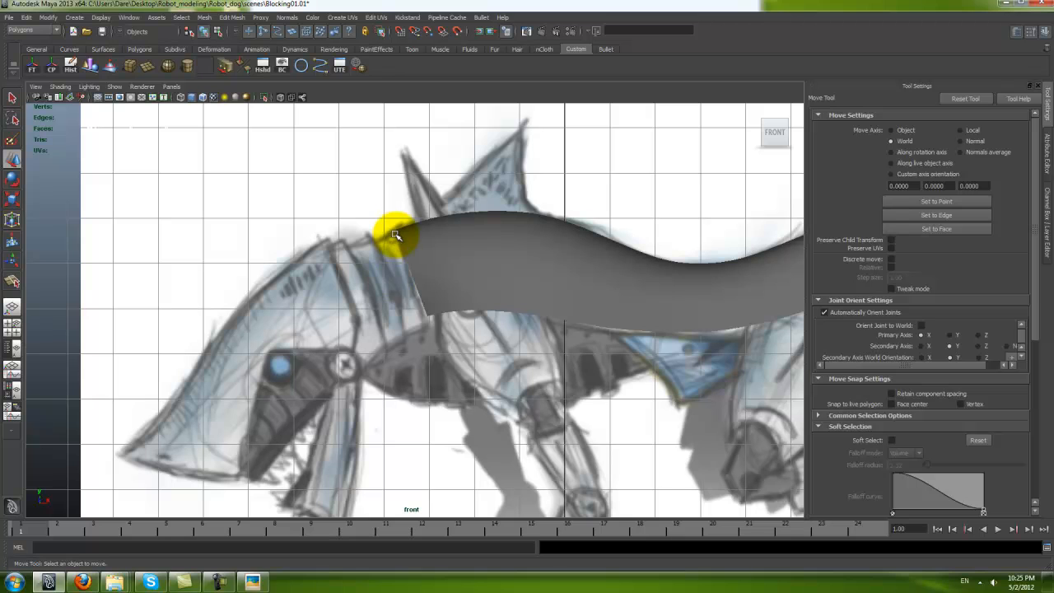
pyautogui.click(428, 294)
pyautogui.moveTo(449, 305); pyautogui.dragTo(390, 315, button='right')
pyautogui.moveTo(413, 305)
pyautogui.mouseDown()
pyautogui.moveTo(438, 328)
pyautogui.moveTo(427, 319)
pyautogui.mouseUp()
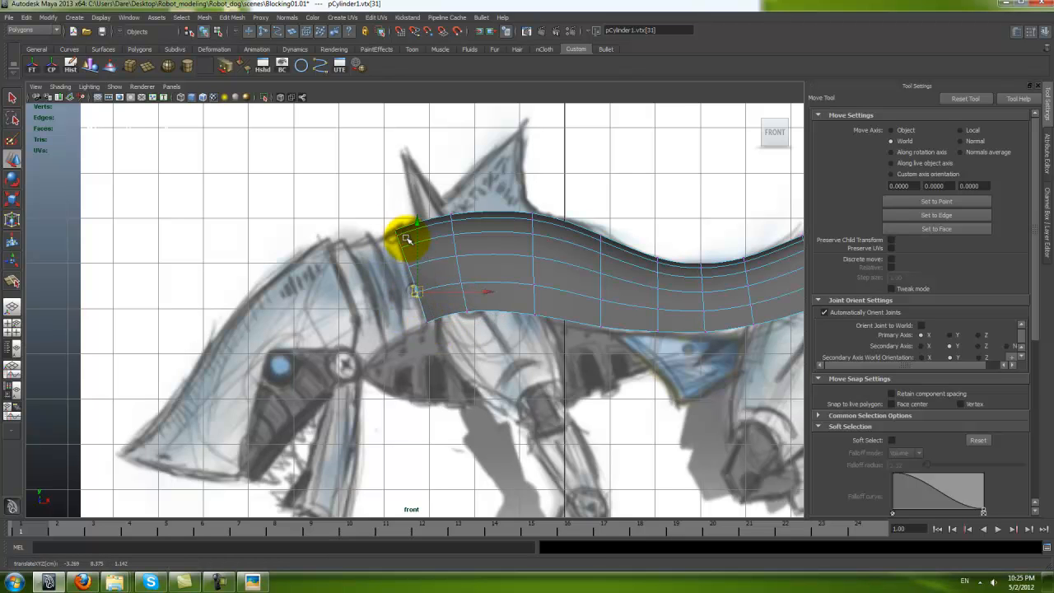
pyautogui.moveTo(497, 238); pyautogui.dragTo(536, 223, button='right')
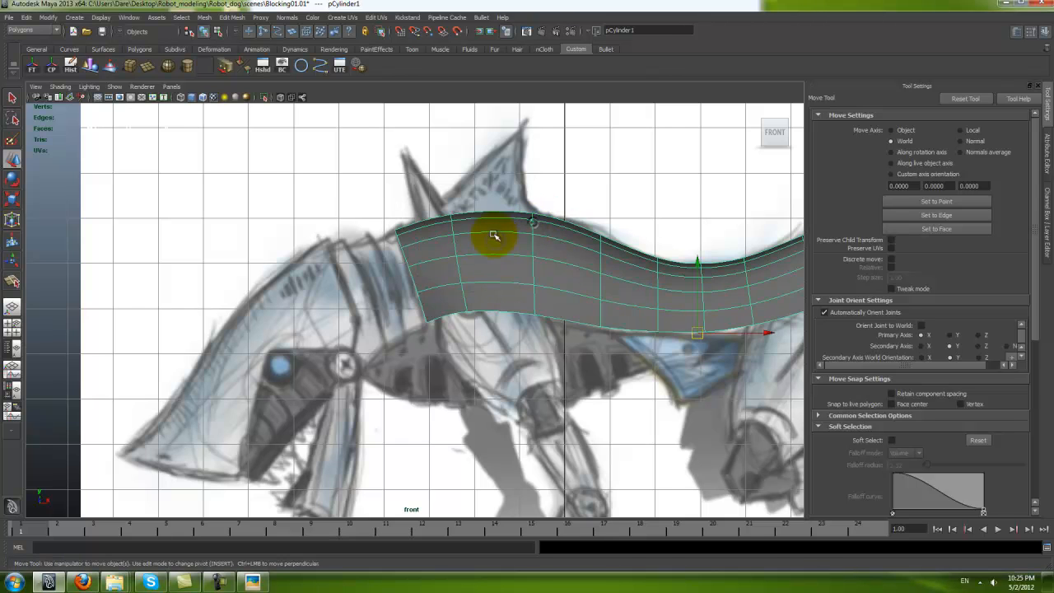
# Step: Extrude the top of the shoulder section into a dorsal fin and move its tip vertices to the sketched fin's peak
pyautogui.keyDown('alt'); pyautogui.moveTo(474, 236); pyautogui.dragTo(457, 264, button='middle'); pyautogui.keyUp('alt')
pyautogui.keyDown('alt'); pyautogui.moveTo(456, 264); pyautogui.dragTo(486, 223, button='right'); pyautogui.keyUp('alt')
pyautogui.moveTo(486, 223); pyautogui.dragTo(544, 131)
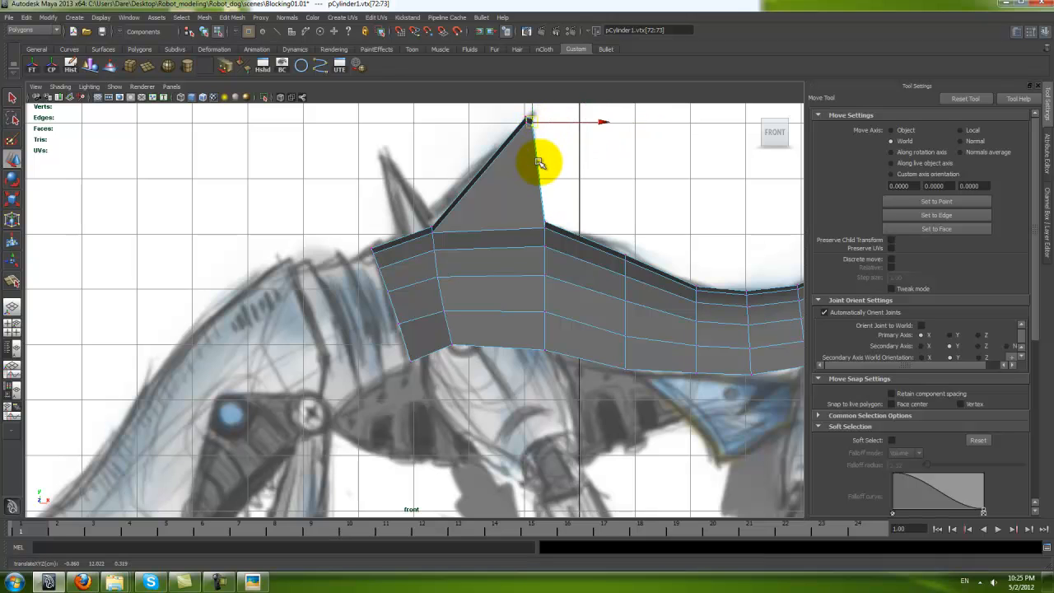
# Step: Adjust the vertices at the dorsal fin's tip in perspective to refine its narrow peak
pyautogui.press('space')
pyautogui.keyDown('alt'); pyautogui.moveTo(502, 214); pyautogui.dragTo(486, 229); pyautogui.keyUp('alt')
pyautogui.moveTo(434, 237)
pyautogui.keyDown('alt'); pyautogui.mouseDown()
pyautogui.moveTo(428, 214)
pyautogui.moveTo(483, 221)
pyautogui.moveTo(364, 301)
pyautogui.moveTo(445, 298)
pyautogui.moveTo(418, 280)
pyautogui.moveTo(439, 193)
pyautogui.moveTo(466, 161)
pyautogui.mouseUp(); pyautogui.keyUp('alt')
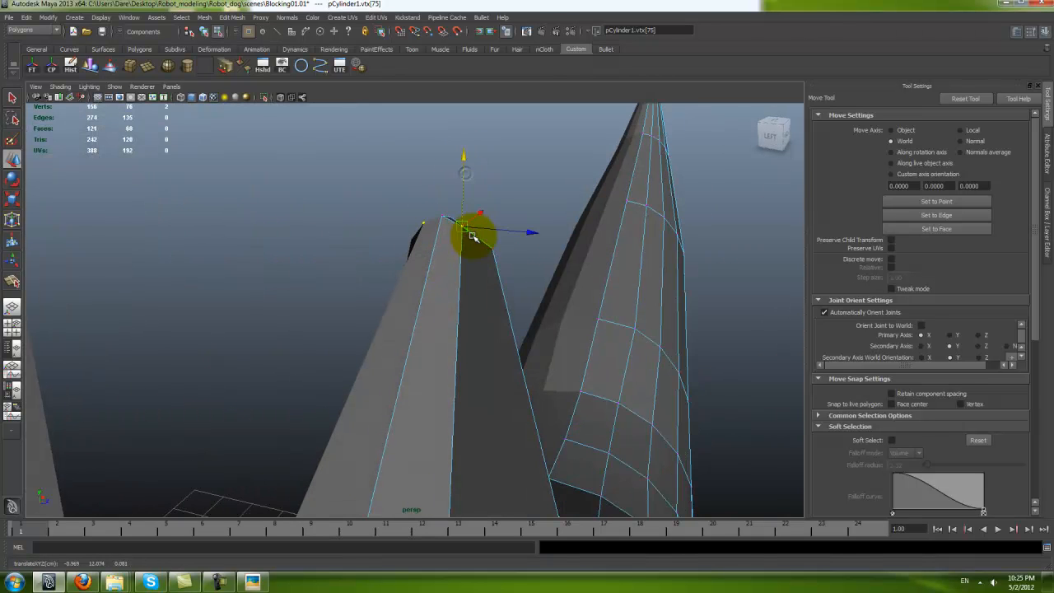
pyautogui.moveTo(514, 268)
pyautogui.keyDown('alt'); pyautogui.mouseDown()
pyautogui.moveTo(370, 254)
pyautogui.moveTo(324, 172)
pyautogui.moveTo(331, 153)
pyautogui.moveTo(266, 211)
pyautogui.moveTo(418, 242)
pyautogui.moveTo(391, 275)
pyautogui.moveTo(454, 370)
pyautogui.moveTo(346, 370)
pyautogui.mouseUp(); pyautogui.keyUp('alt')
pyautogui.keyDown('alt'); pyautogui.moveTo(346, 369); pyautogui.dragTo(439, 332, button='right'); pyautogui.keyUp('alt')
pyautogui.moveTo(439, 333)
pyautogui.keyDown('alt'); pyautogui.mouseDown()
pyautogui.moveTo(426, 306)
pyautogui.moveTo(414, 321)
pyautogui.moveTo(440, 377)
pyautogui.moveTo(549, 367)
pyautogui.moveTo(398, 327)
pyautogui.mouseUp(); pyautogui.keyUp('alt')
# Step: Insert an edge loop around the dorsal fin about halfway up and return to the Move tool
pyautogui.hotkey('alt', 'w')
pyautogui.press('F8')
pyautogui.keyDown('alt'); pyautogui.moveTo(412, 238); pyautogui.dragTo(440, 263); pyautogui.keyUp('alt')
pyautogui.keyDown('shift'); pyautogui.moveTo(439, 263); pyautogui.dragTo(446, 284, button='right'); pyautogui.keyUp('shift')
pyautogui.moveTo(445, 284)
pyautogui.keyDown('alt'); pyautogui.mouseDown()
pyautogui.moveTo(464, 294)
pyautogui.moveTo(447, 349)
pyautogui.mouseUp(); pyautogui.keyUp('alt')
pyautogui.press('w')
# Step: Move the rear vertices of the fin's middle loop forward in the front view to match the sketch's concave trailing edge
pyautogui.press('space')
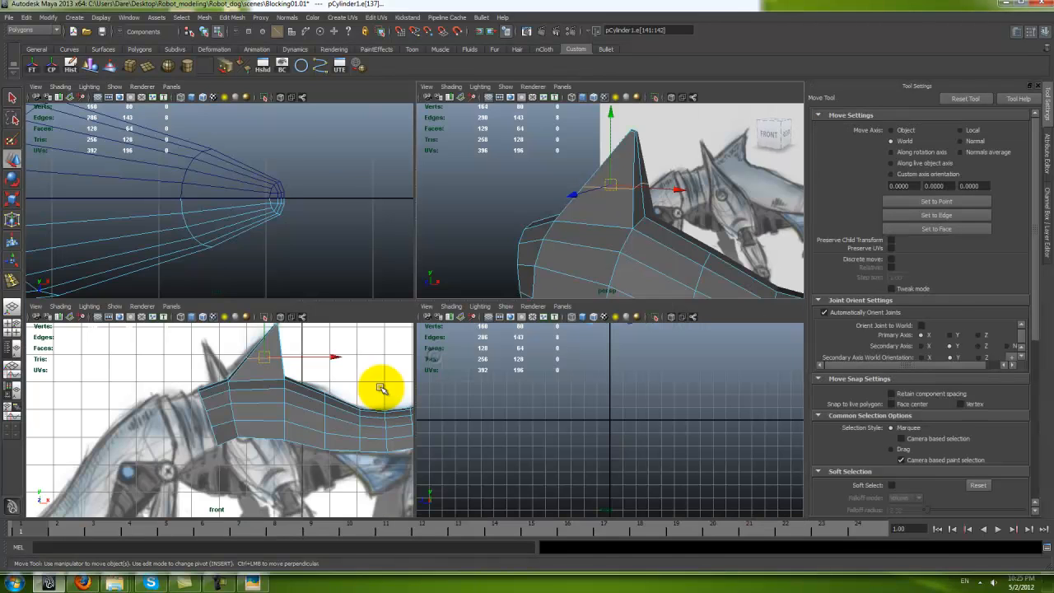
pyautogui.press('space')
pyautogui.press('space')
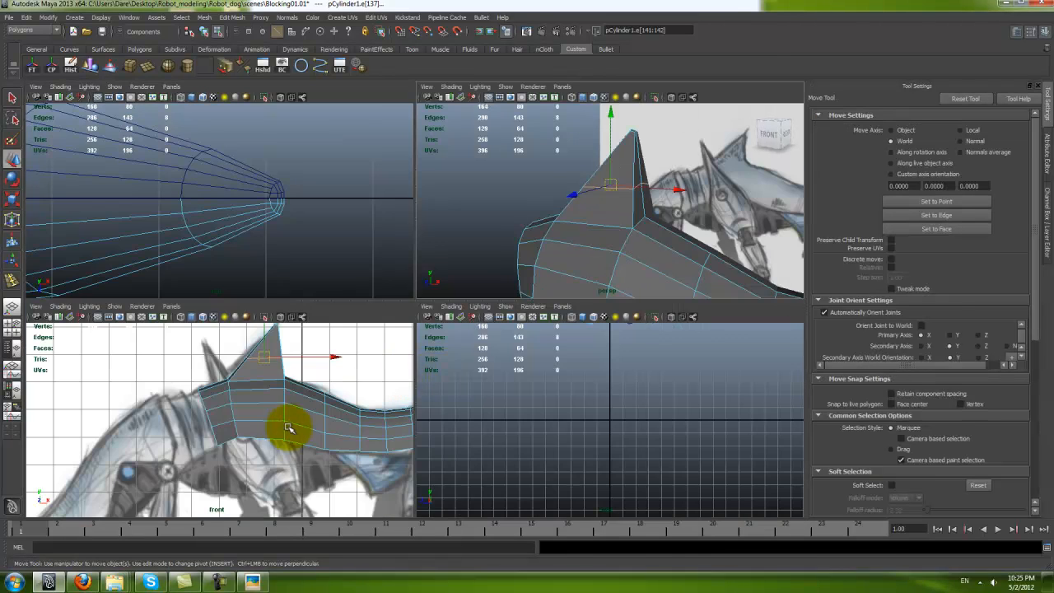
pyautogui.press('space')
pyautogui.keyDown('alt'); pyautogui.moveTo(431, 360); pyautogui.dragTo(499, 372, button='right'); pyautogui.keyUp('alt')
pyautogui.moveTo(499, 310); pyautogui.dragTo(481, 264, button='right')
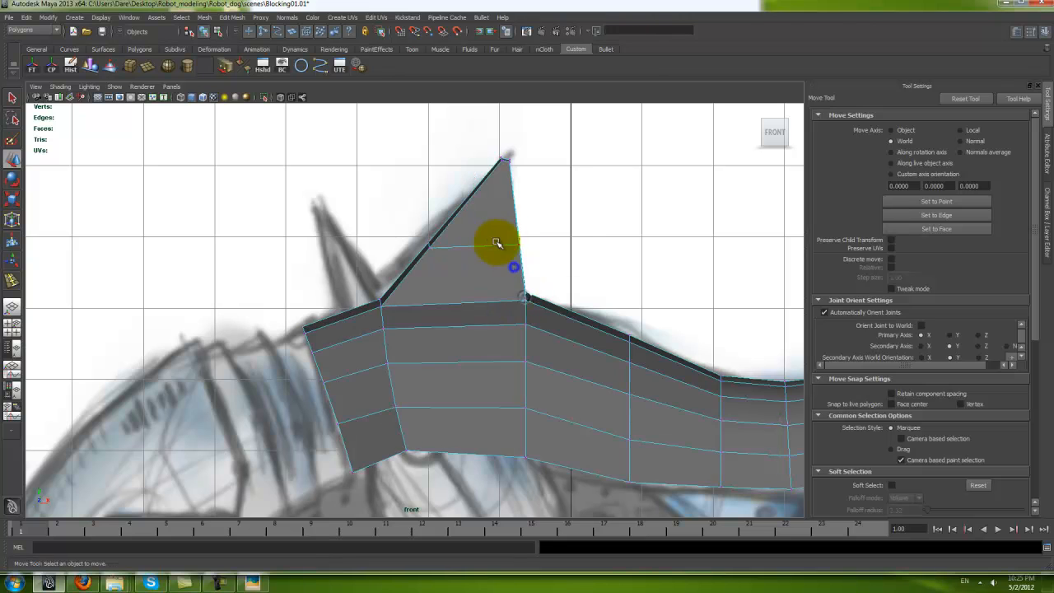
pyautogui.moveTo(499, 233); pyautogui.dragTo(542, 269)
pyautogui.moveTo(590, 245); pyautogui.dragTo(548, 251)
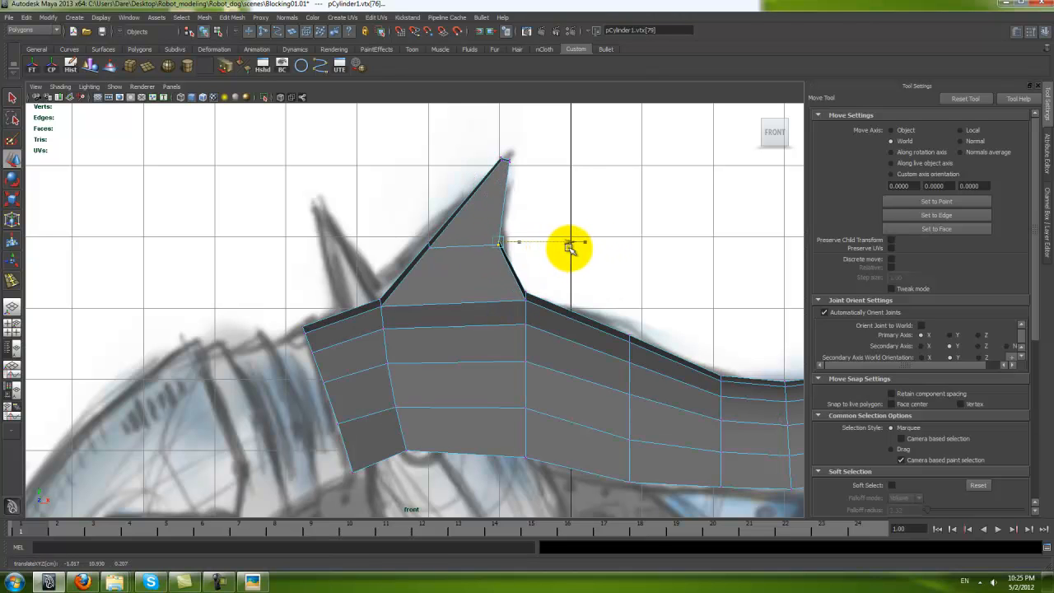
# Step: Turn on smooth preview, adjust the vertices along the fin's leading edge and front base to the sketch, and return to object mode
pyautogui.press('3')
pyautogui.moveTo(477, 298); pyautogui.dragTo(415, 224, button='right')
pyautogui.click(474, 266)
pyautogui.moveTo(415, 223); pyautogui.dragTo(486, 252)
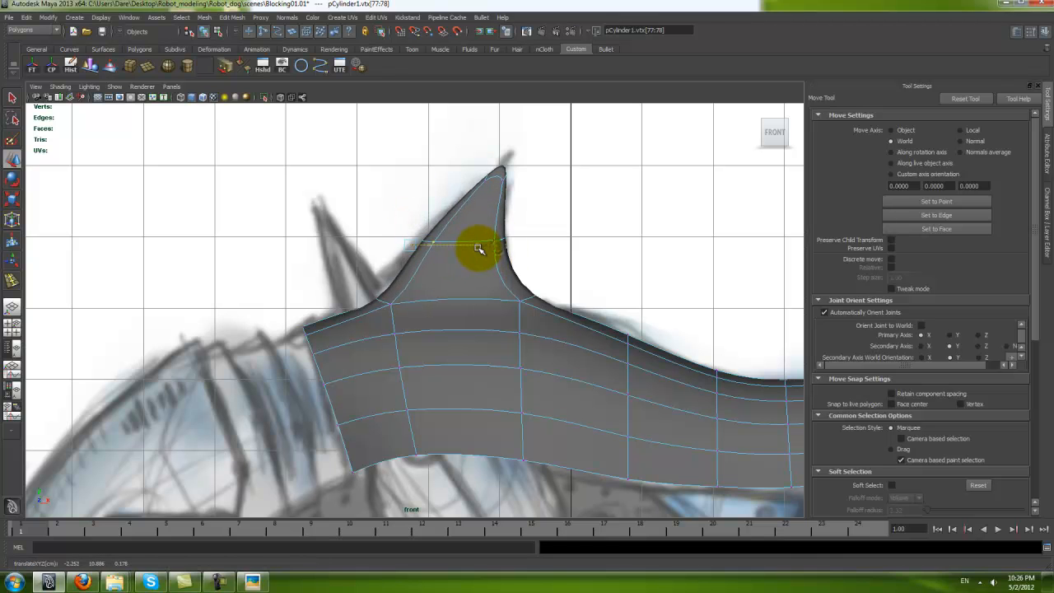
pyautogui.moveTo(479, 231); pyautogui.dragTo(497, 193, button='right')
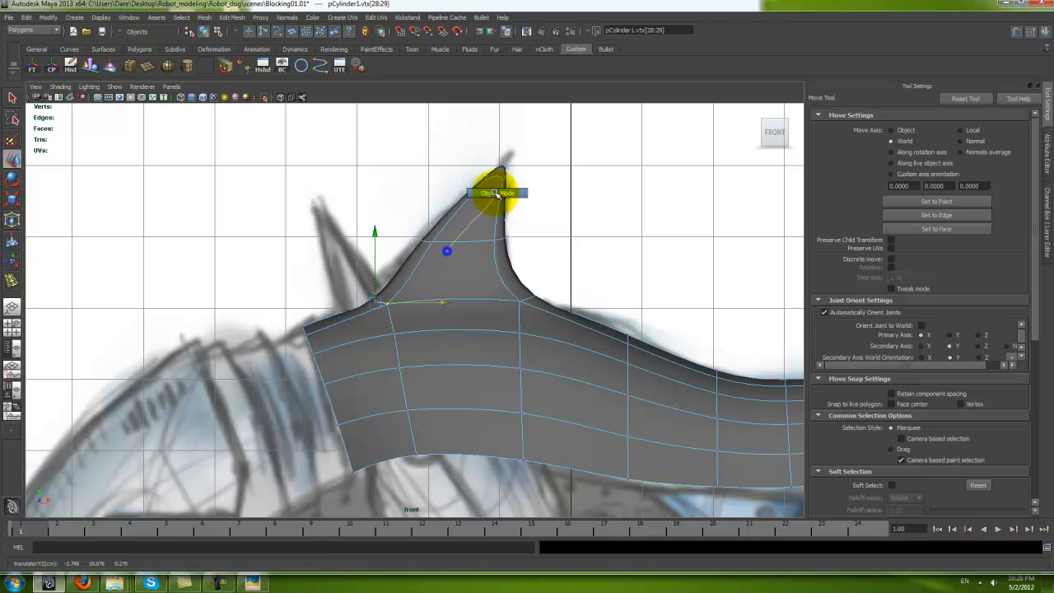
# Step: Examine the dorsal fin and the seam between the mirrored halves in perspective, with smooth preview both off and on
pyautogui.press('space')
pyautogui.press('space')
pyautogui.keyDown('alt'); pyautogui.moveTo(672, 161); pyautogui.dragTo(436, 282); pyautogui.keyUp('alt')
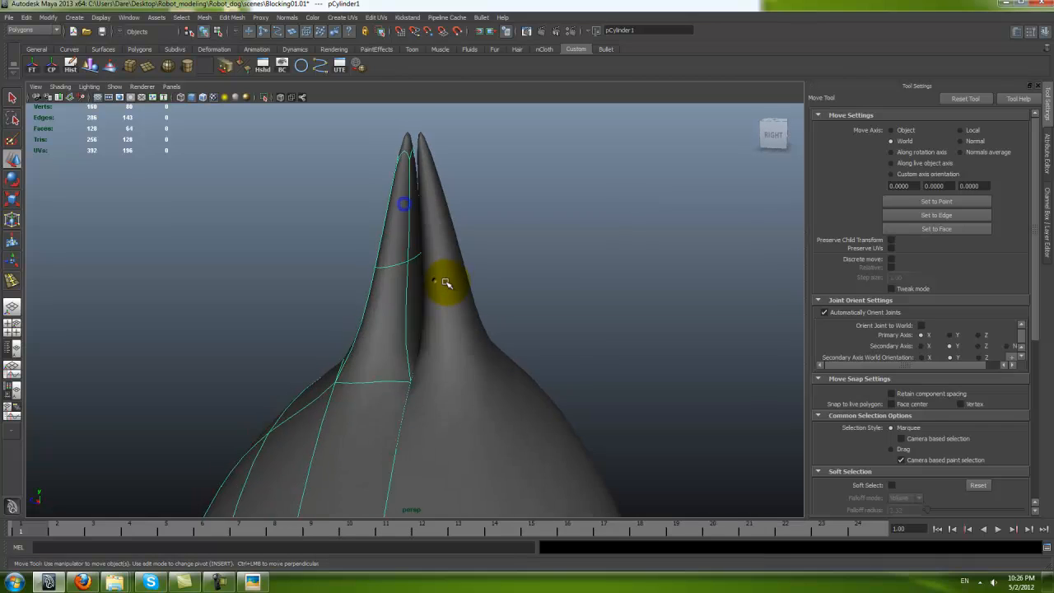
pyautogui.press('1')
pyautogui.click(423, 183)
pyautogui.keyDown('alt'); pyautogui.moveTo(420, 285); pyautogui.dragTo(435, 313); pyautogui.keyUp('alt')
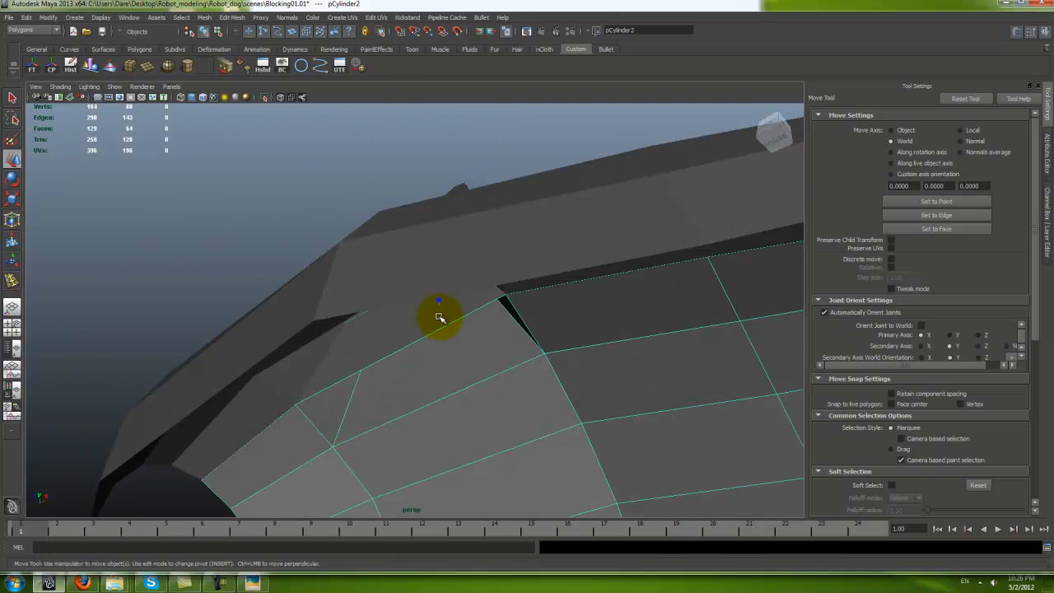
pyautogui.press('F9')
pyautogui.click(414, 273)
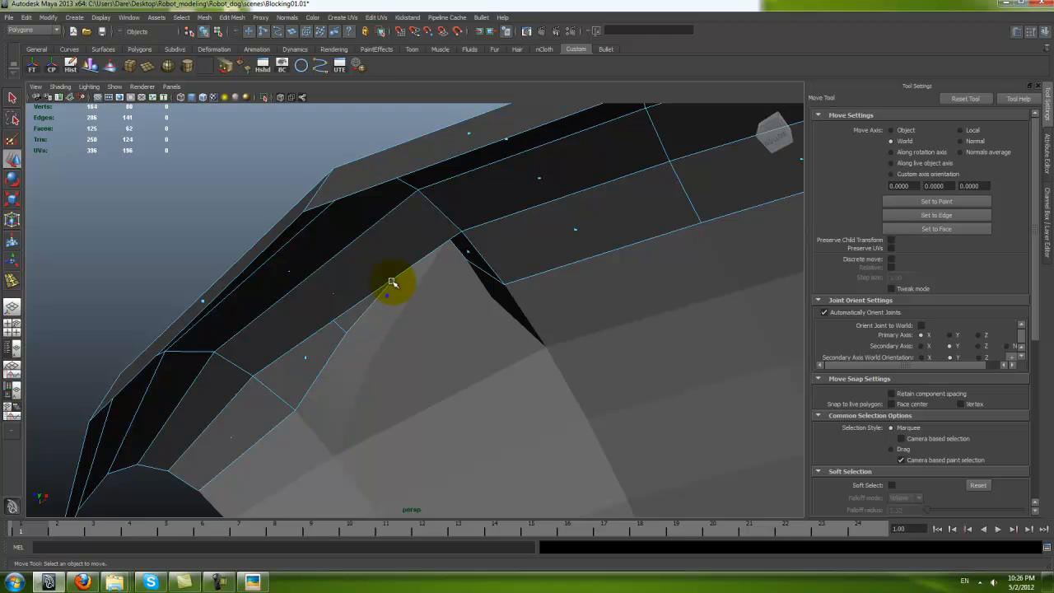
pyautogui.keyDown('alt'); pyautogui.moveTo(449, 219); pyautogui.dragTo(421, 299); pyautogui.keyUp('alt')
pyautogui.moveTo(436, 218); pyautogui.dragTo(466, 181, button='right')
pyautogui.press('3')
pyautogui.click(485, 155)
pyautogui.keyDown('alt'); pyautogui.moveTo(486, 281); pyautogui.dragTo(421, 394); pyautogui.keyUp('alt')
pyautogui.click(435, 355)
# Step: Adjust the dorsal fin's middle vertices sideways in perspective with smooth preview off, return to object mode and save the scene
pyautogui.press('1')
pyautogui.moveTo(420, 395); pyautogui.dragTo(417, 285, button='right')
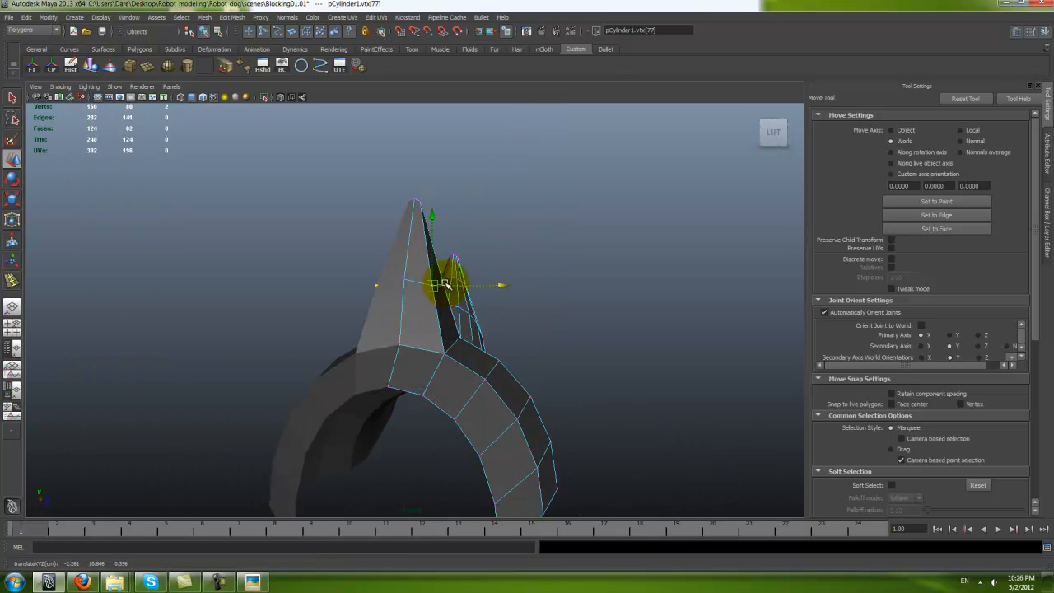
pyautogui.keyDown('alt'); pyautogui.moveTo(451, 313); pyautogui.dragTo(449, 276); pyautogui.keyUp('alt')
pyautogui.keyDown('alt'); pyautogui.moveTo(475, 320); pyautogui.dragTo(508, 292); pyautogui.keyUp('alt')
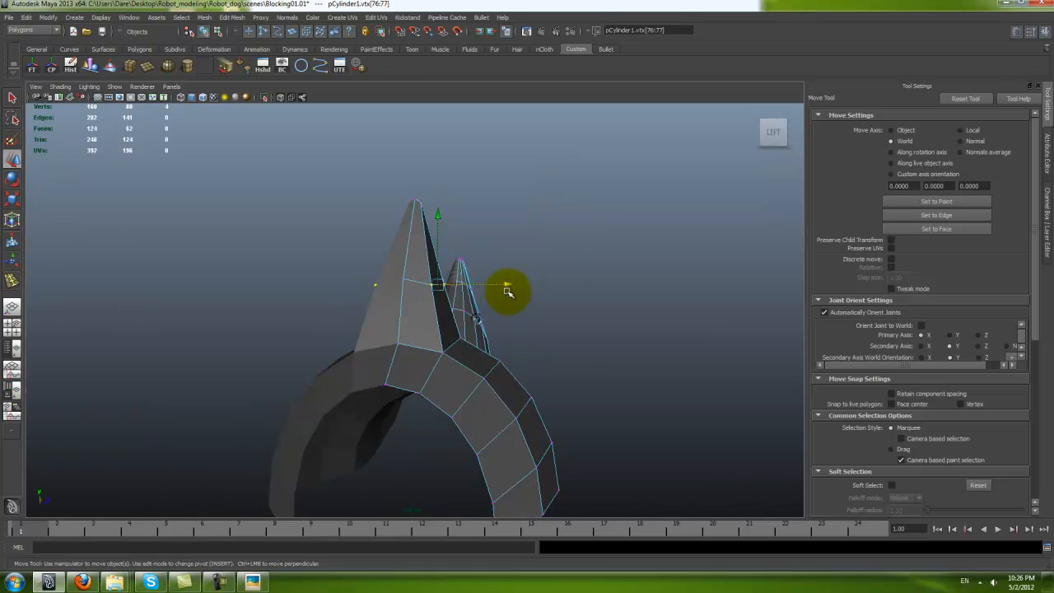
pyautogui.moveTo(438, 330); pyautogui.dragTo(537, 310, button='right')
pyautogui.click(626, 365)
pyautogui.keyDown('alt'); pyautogui.moveTo(527, 353); pyautogui.dragTo(419, 364); pyautogui.keyUp('alt')
pyautogui.click(390, 353)
pyautogui.hotkey('ctrl', 's')
# Step: Compare the torso half with the reference sketch in the front and perspective views, and save the scene
pyautogui.press('space')
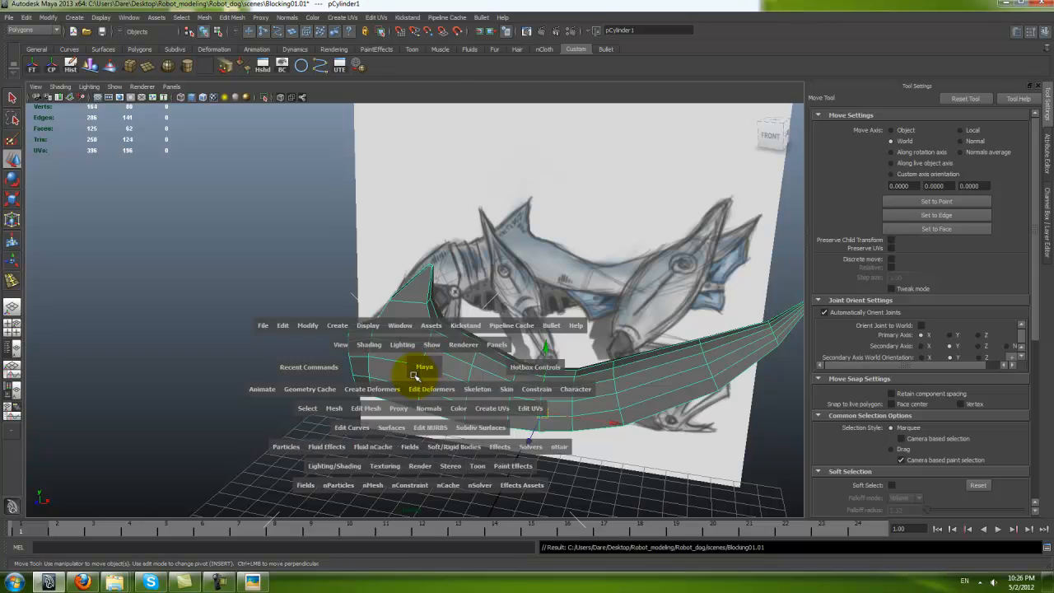
pyautogui.press('space')
pyautogui.scroll(-5, 478, 353)
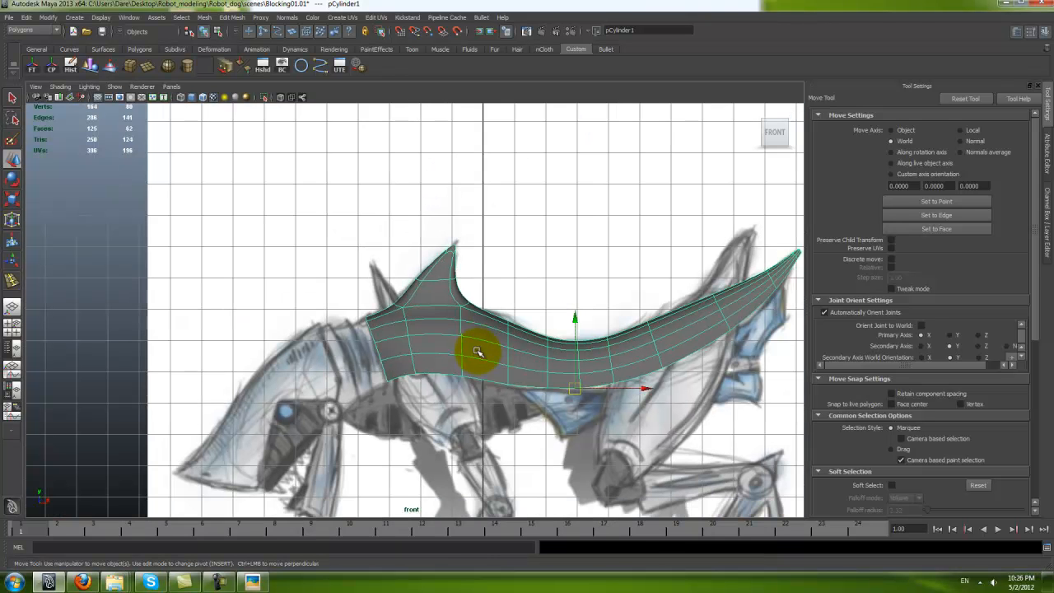
pyautogui.keyDown('alt'); pyautogui.moveTo(534, 354); pyautogui.dragTo(511, 296, button='middle'); pyautogui.keyUp('alt')
pyautogui.scroll(3, 512, 296)
pyautogui.moveTo(492, 313); pyautogui.dragTo(396, 294, button='right')
pyautogui.moveTo(391, 282); pyautogui.dragTo(424, 358)
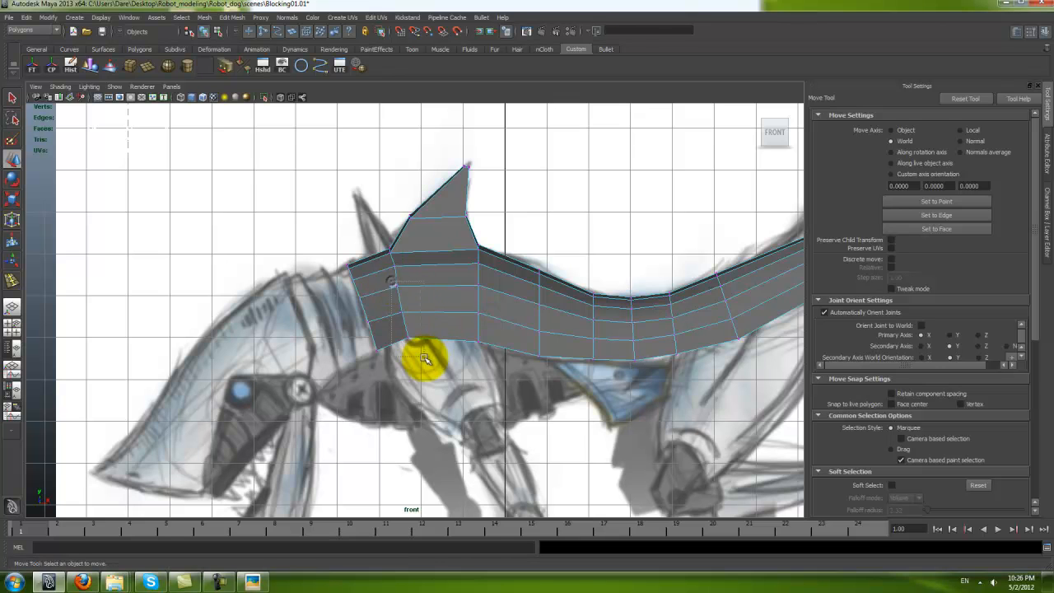
pyautogui.moveTo(459, 292); pyautogui.dragTo(499, 257, button='right')
pyautogui.click(425, 298)
pyautogui.keyDown('alt'); pyautogui.moveTo(425, 298); pyautogui.dragTo(473, 279, button='right'); pyautogui.keyUp('alt')
pyautogui.hotkey('ctrl', 's')
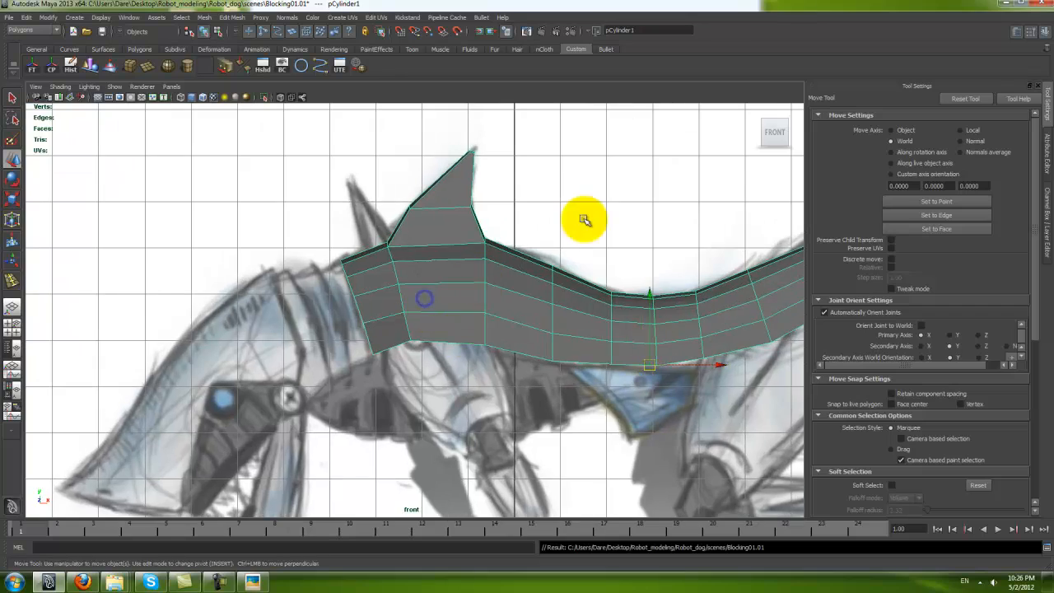
pyautogui.press('space')
pyautogui.press('space')
pyautogui.keyDown('alt'); pyautogui.moveTo(605, 218); pyautogui.dragTo(395, 383); pyautogui.keyUp('alt')
pyautogui.press('space')
pyautogui.press('space')
pyautogui.keyDown('alt'); pyautogui.moveTo(346, 412); pyautogui.dragTo(401, 461, button='right'); pyautogui.keyUp('alt')
pyautogui.keyDown('alt'); pyautogui.moveTo(400, 461); pyautogui.dragTo(520, 453, button='middle'); pyautogui.keyUp('alt')
pyautogui.hotkey('ctrl', 's')
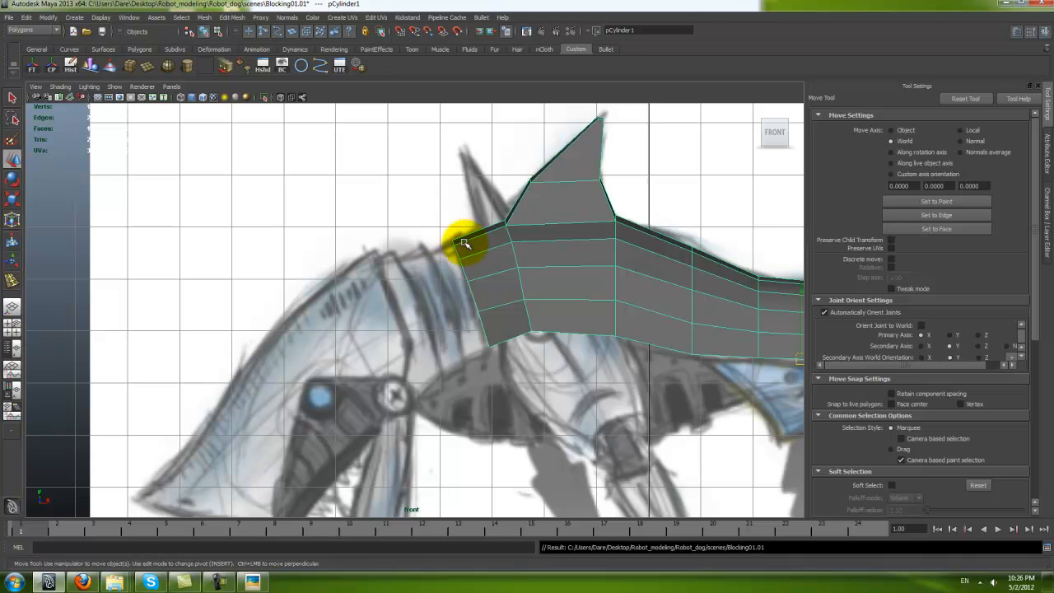
# Step: Move the lower vertices at the torso's front end in the front view to match the sketch, and return to object mode
pyautogui.moveTo(540, 306); pyautogui.dragTo(516, 302, button='right')
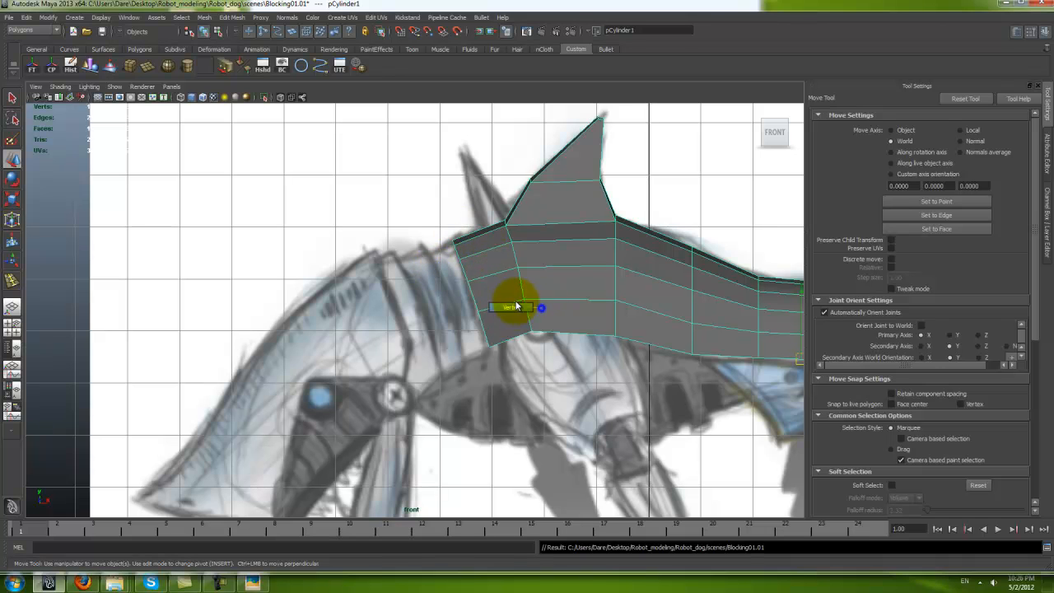
pyautogui.moveTo(511, 289); pyautogui.dragTo(547, 352)
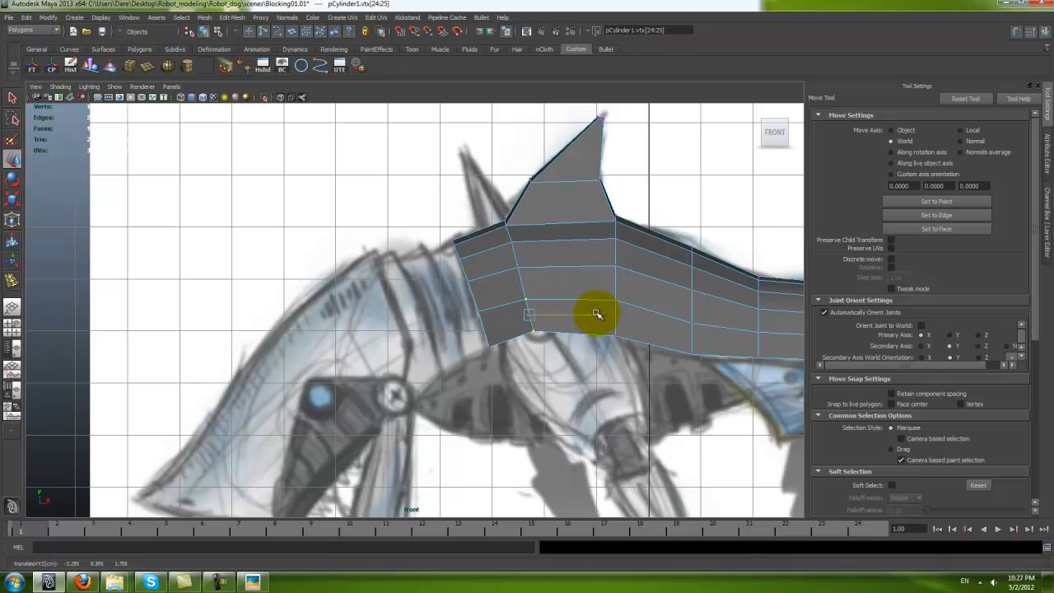
pyautogui.moveTo(577, 287); pyautogui.dragTo(603, 265, button='right')
pyautogui.moveTo(480, 347); pyautogui.dragTo(500, 344)
pyautogui.moveTo(499, 334); pyautogui.dragTo(484, 339, button='right')
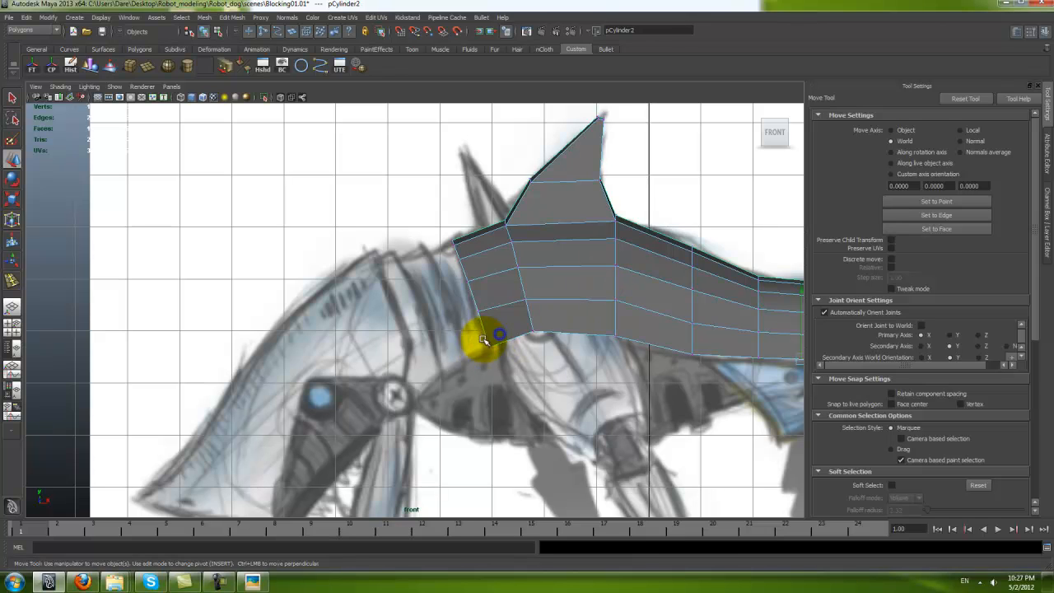
pyautogui.moveTo(524, 305); pyautogui.dragTo(530, 324, button='right')
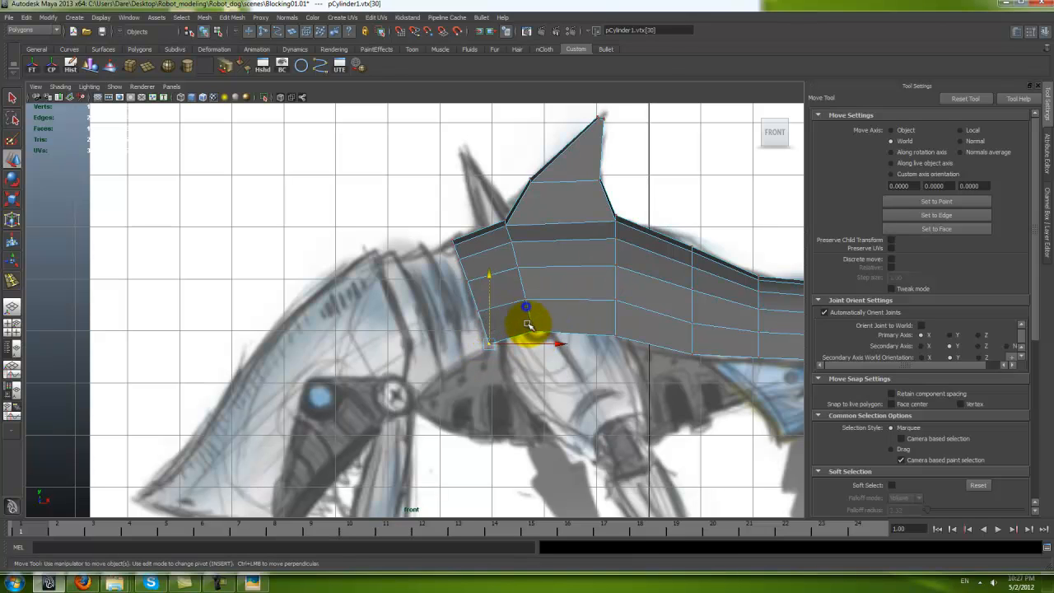
pyautogui.click(534, 325)
pyautogui.moveTo(544, 320); pyautogui.dragTo(588, 277, button='right')
pyautogui.click(534, 328)
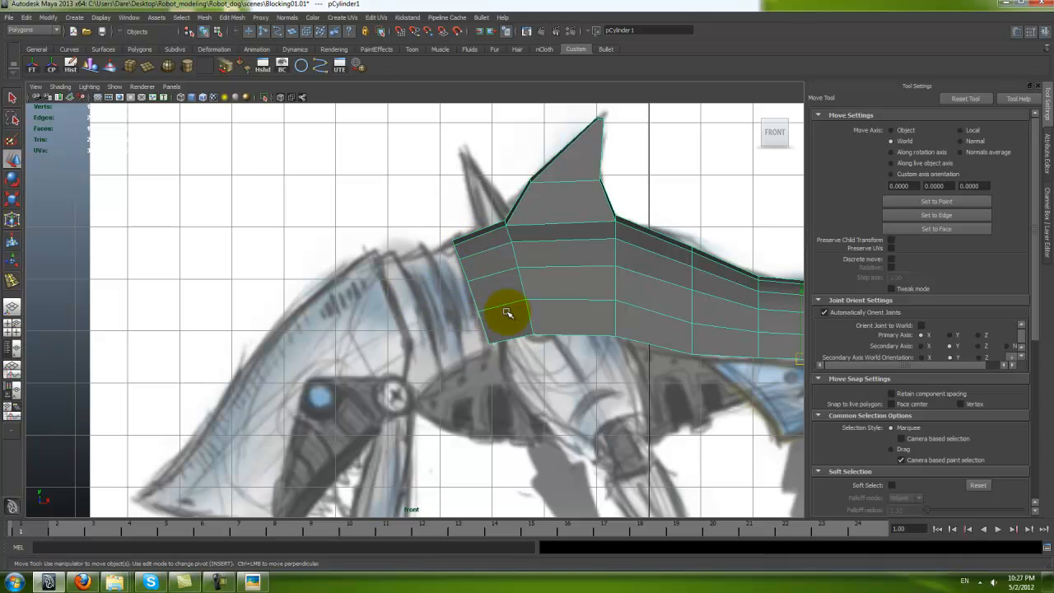
# Step: Combine the torso half and its mirrored copy into one mesh
pyautogui.press('space')
pyautogui.press('space')
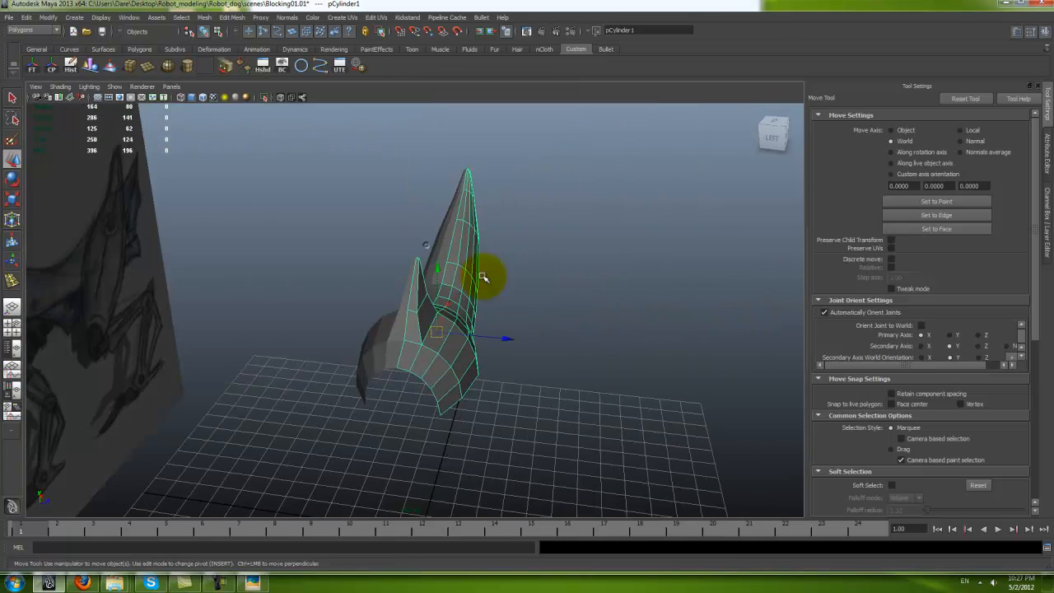
pyautogui.keyDown('shift'); pyautogui.click(382, 337); pyautogui.keyUp('shift')
pyautogui.keyDown('alt'); pyautogui.moveTo(382, 337); pyautogui.dragTo(407, 343); pyautogui.keyUp('alt')
pyautogui.keyDown('shift'); pyautogui.rightClick(399, 331); pyautogui.keyUp('shift')
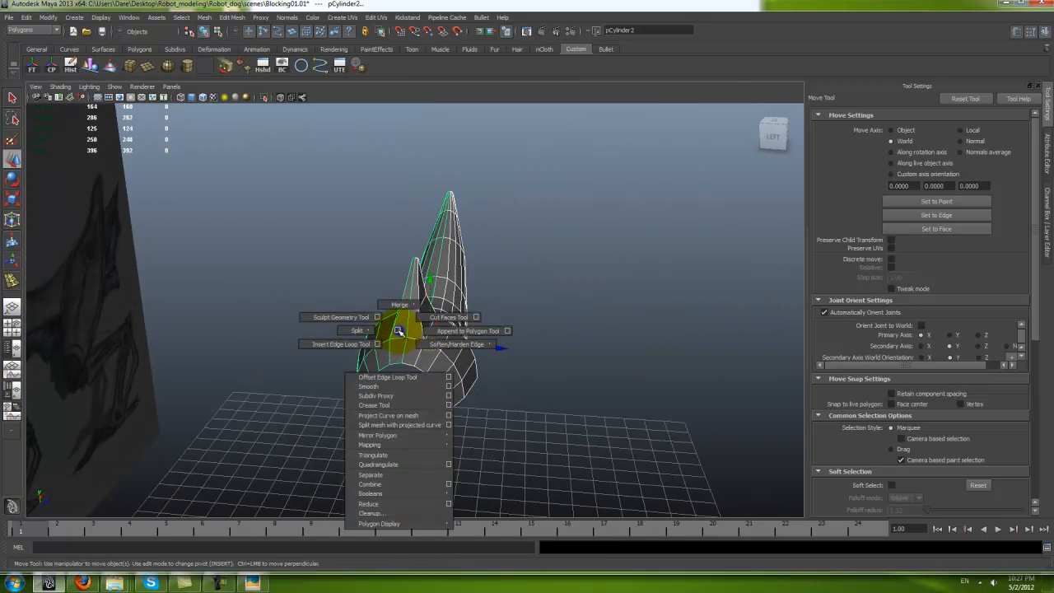
pyautogui.click(381, 486)
pyautogui.keyDown('alt'); pyautogui.moveTo(387, 473); pyautogui.dragTo(509, 397); pyautogui.keyUp('alt')
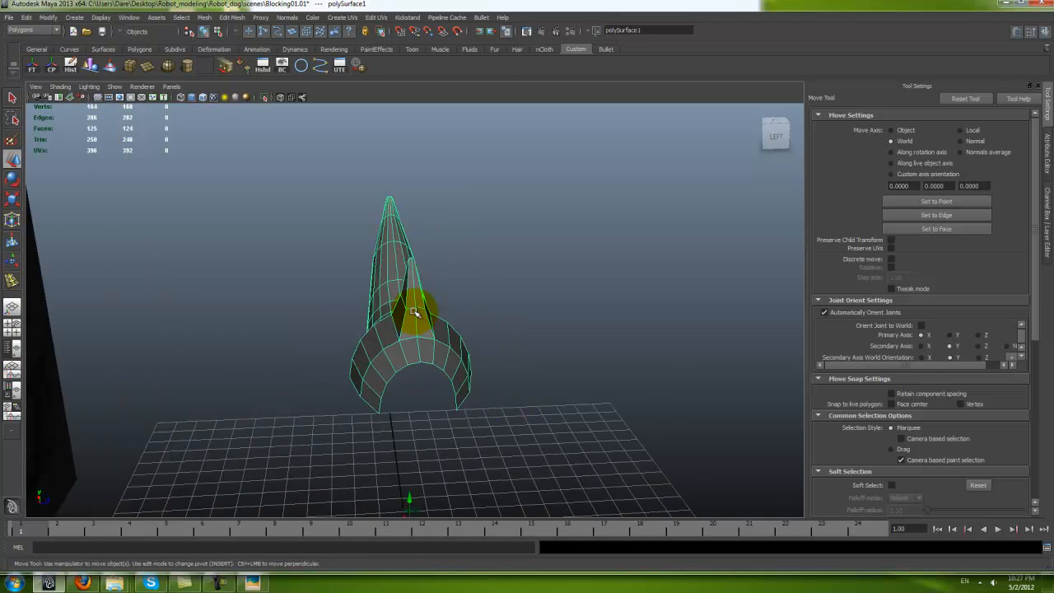
# Step: Select only the vertices along the centre seam in the top view, excluding off-centre ones at the tail tip and fin, and merge them
pyautogui.press('space')
pyautogui.press('space')
pyautogui.scroll(-14, 266, 272)
pyautogui.keyDown('alt'); pyautogui.moveTo(266, 272); pyautogui.dragTo(591, 296, button='middle'); pyautogui.keyUp('alt')
pyautogui.scroll(1, 453, 343)
pyautogui.moveTo(454, 343); pyautogui.dragTo(410, 337, button='right')
pyautogui.keyDown('alt'); pyautogui.moveTo(387, 350); pyautogui.dragTo(295, 325, button='middle'); pyautogui.keyUp('alt')
pyautogui.scroll(3, 295, 326)
pyautogui.moveTo(204, 331); pyautogui.dragTo(782, 347)
pyautogui.keyDown('alt'); pyautogui.moveTo(782, 347); pyautogui.dragTo(393, 356, button='middle'); pyautogui.keyUp('alt')
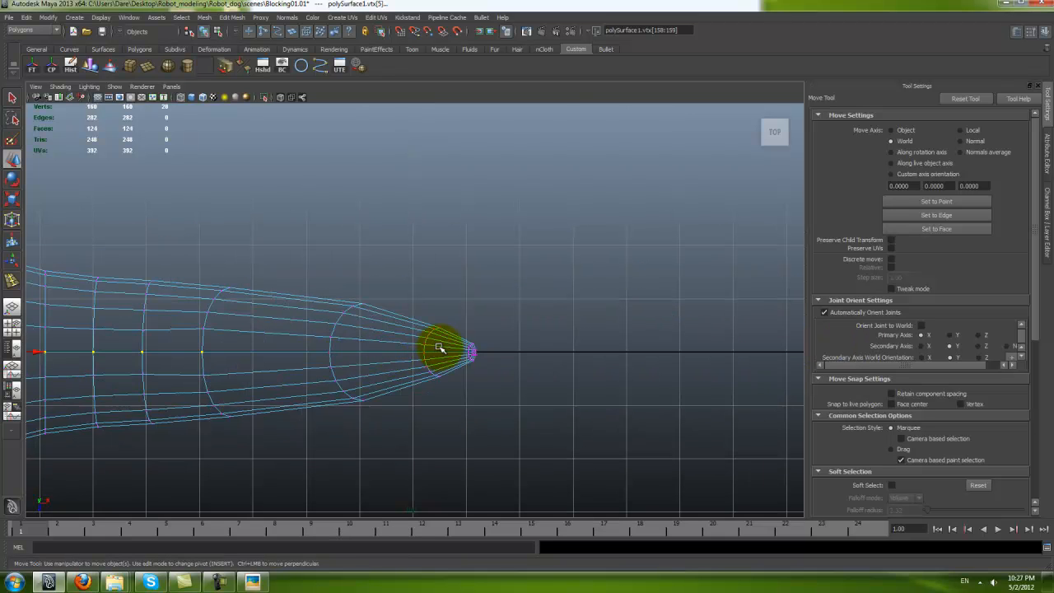
pyautogui.keyDown('shift'); pyautogui.moveTo(520, 370); pyautogui.dragTo(520, 371); pyautogui.keyUp('shift')
pyautogui.keyDown('alt'); pyautogui.moveTo(409, 371); pyautogui.dragTo(708, 372, button='middle'); pyautogui.keyUp('alt')
pyautogui.keyDown('alt'); pyautogui.moveTo(349, 371); pyautogui.dragTo(782, 375, button='middle'); pyautogui.keyUp('alt')
pyautogui.scroll(7, 104, 372)
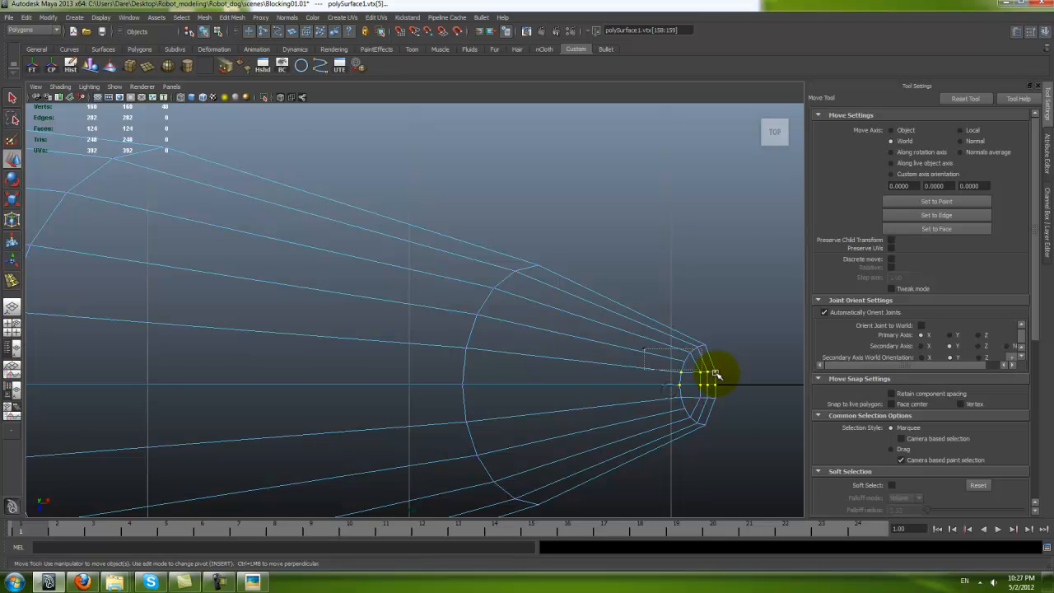
pyautogui.keyDown('alt'); pyautogui.moveTo(728, 401); pyautogui.dragTo(215, 377, button='right'); pyautogui.keyUp('alt')
pyautogui.keyDown('alt'); pyautogui.moveTo(216, 377); pyautogui.dragTo(478, 340, button='middle'); pyautogui.keyUp('alt')
pyautogui.keyDown('alt'); pyautogui.moveTo(477, 340); pyautogui.dragTo(660, 412, button='right'); pyautogui.keyUp('alt')
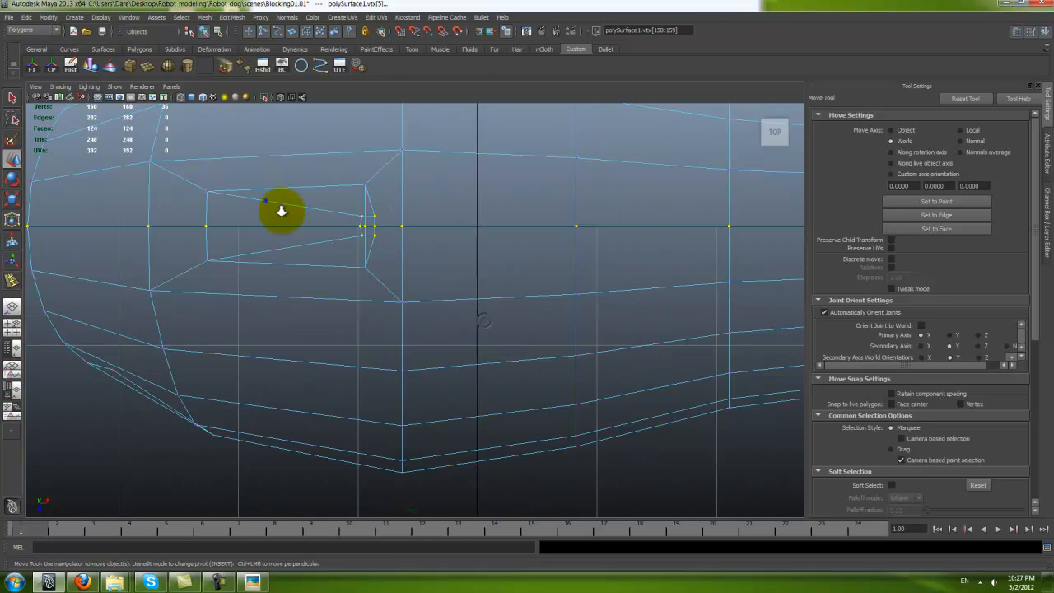
pyautogui.keyDown('alt'); pyautogui.moveTo(281, 211); pyautogui.dragTo(391, 223, button='right'); pyautogui.keyUp('alt')
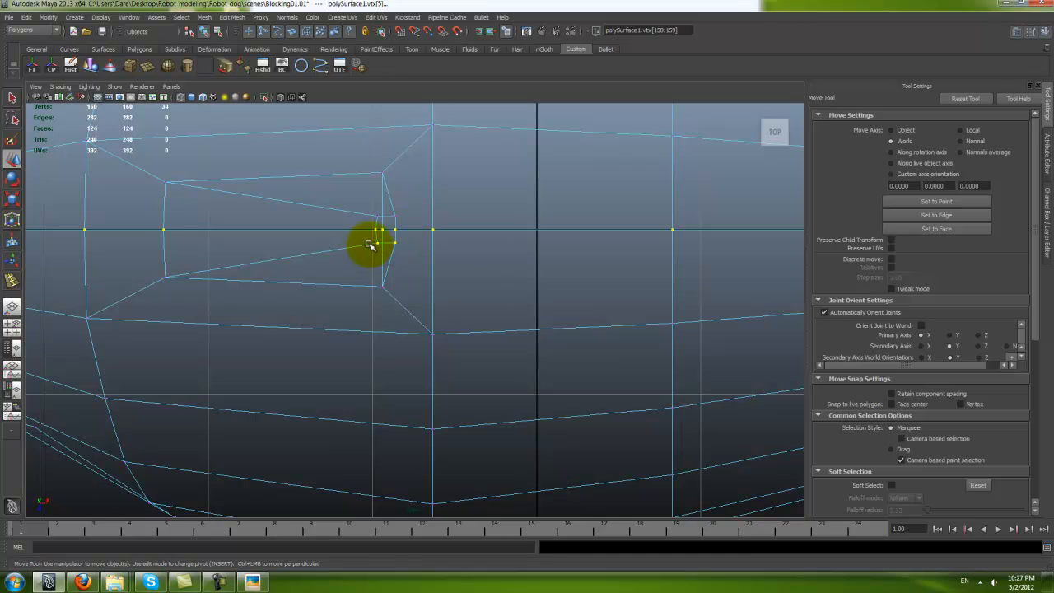
pyautogui.scroll(-3, 544, 327)
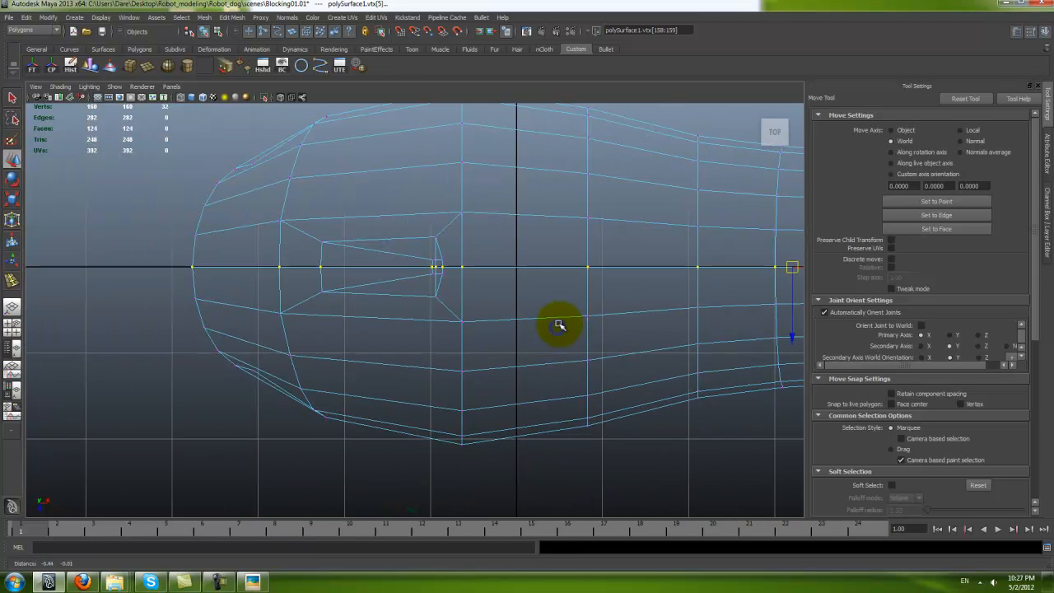
pyautogui.keyDown('shift'); pyautogui.rightClick(409, 298); pyautogui.keyUp('shift')
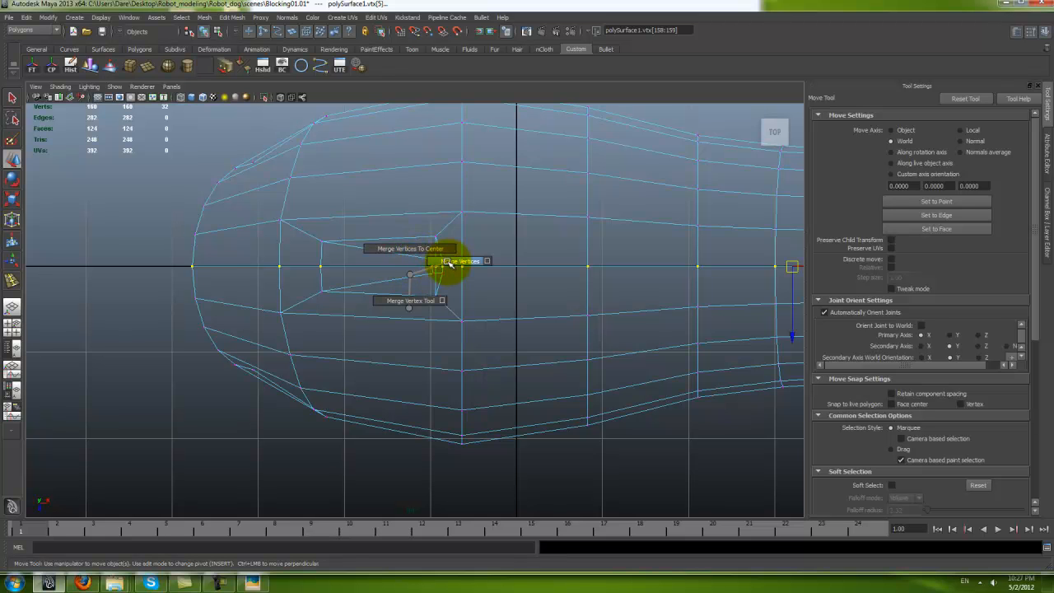
# Step: Examine the combined body from several angles in perspective with smooth preview on
pyautogui.press('space')
pyautogui.press('space')
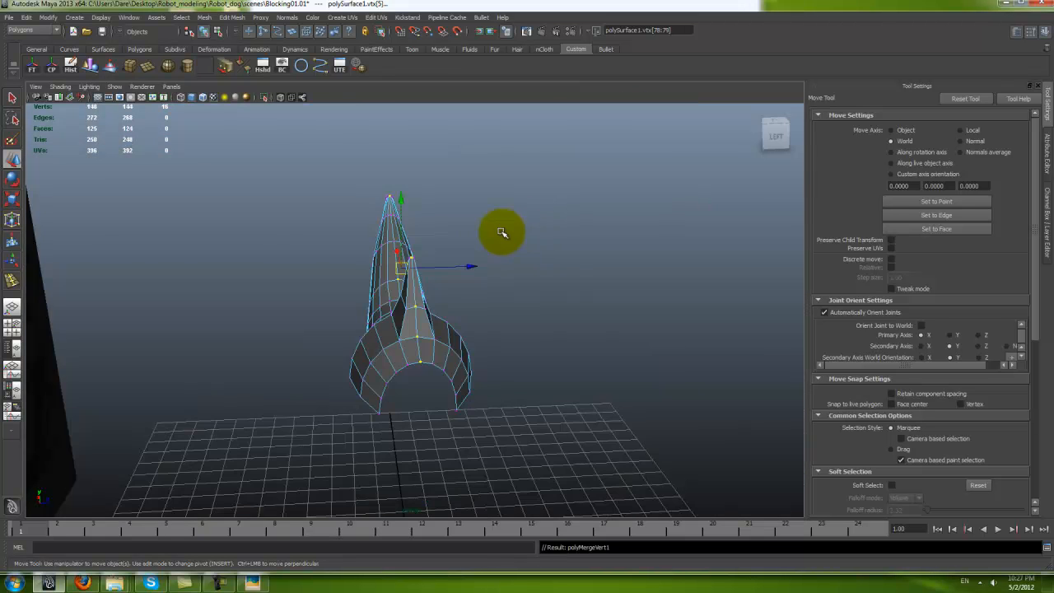
pyautogui.keyDown('alt'); pyautogui.moveTo(501, 231); pyautogui.dragTo(431, 329); pyautogui.keyUp('alt')
pyautogui.moveTo(447, 352); pyautogui.dragTo(482, 334, button='right')
pyautogui.press('3')
pyautogui.click(676, 180)
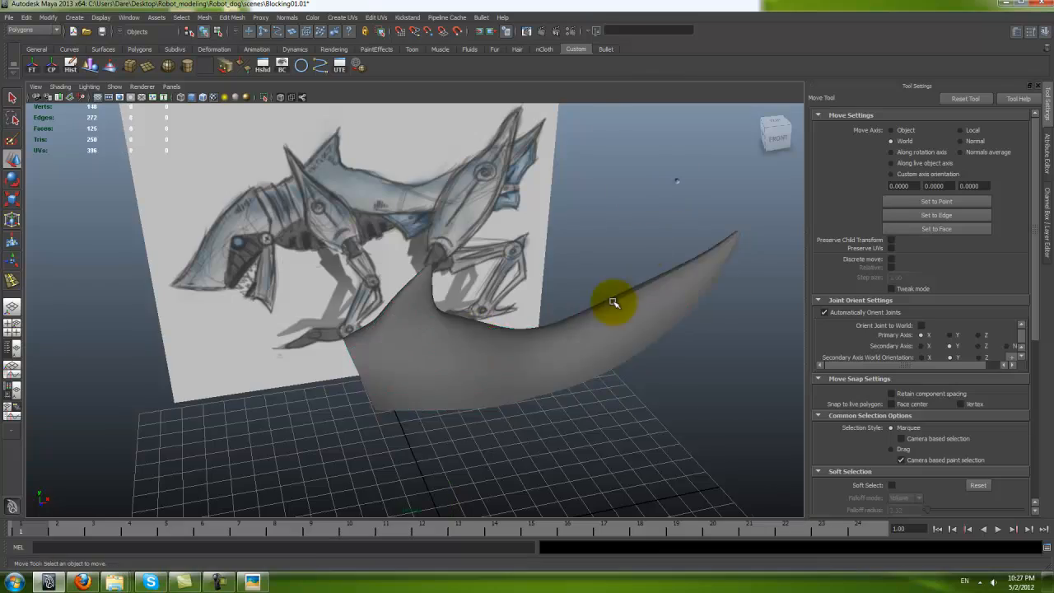
pyautogui.keyDown('alt'); pyautogui.moveTo(614, 299); pyautogui.dragTo(560, 346); pyautogui.keyUp('alt')
pyautogui.click(502, 311)
pyautogui.keyDown('alt'); pyautogui.moveTo(488, 343); pyautogui.dragTo(593, 426); pyautogui.keyUp('alt')
pyautogui.keyDown('alt'); pyautogui.moveTo(593, 426); pyautogui.dragTo(503, 353, button='middle'); pyautogui.keyUp('alt')
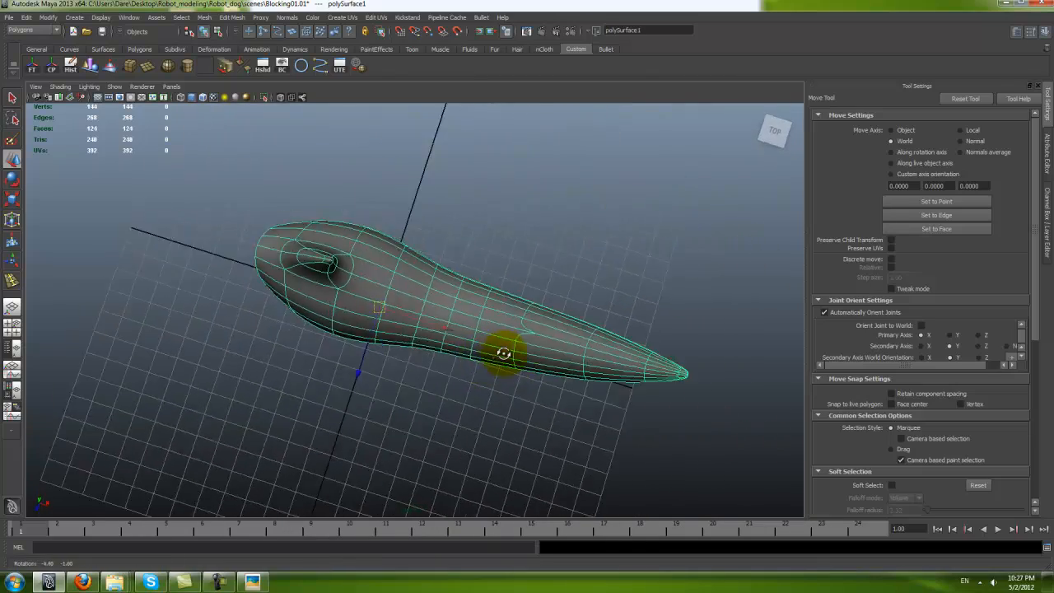
# Step: Merge the remaining unmerged vertex pairs on the tail's centre seam in wireframe, then restore shading and turn off smooth preview in object mode
pyautogui.keyDown('alt'); pyautogui.moveTo(503, 353); pyautogui.dragTo(516, 360); pyautogui.keyUp('alt')
pyautogui.keyDown('alt'); pyautogui.moveTo(515, 360); pyautogui.dragTo(541, 387, button='right'); pyautogui.keyUp('alt')
pyautogui.keyDown('alt'); pyautogui.moveTo(541, 388); pyautogui.dragTo(287, 370, button='middle'); pyautogui.keyUp('alt')
pyautogui.keyDown('alt'); pyautogui.moveTo(287, 371); pyautogui.dragTo(394, 405, button='right'); pyautogui.keyUp('alt')
pyautogui.keyDown('alt'); pyautogui.moveTo(394, 405); pyautogui.dragTo(395, 335); pyautogui.keyUp('alt')
pyautogui.press('3')
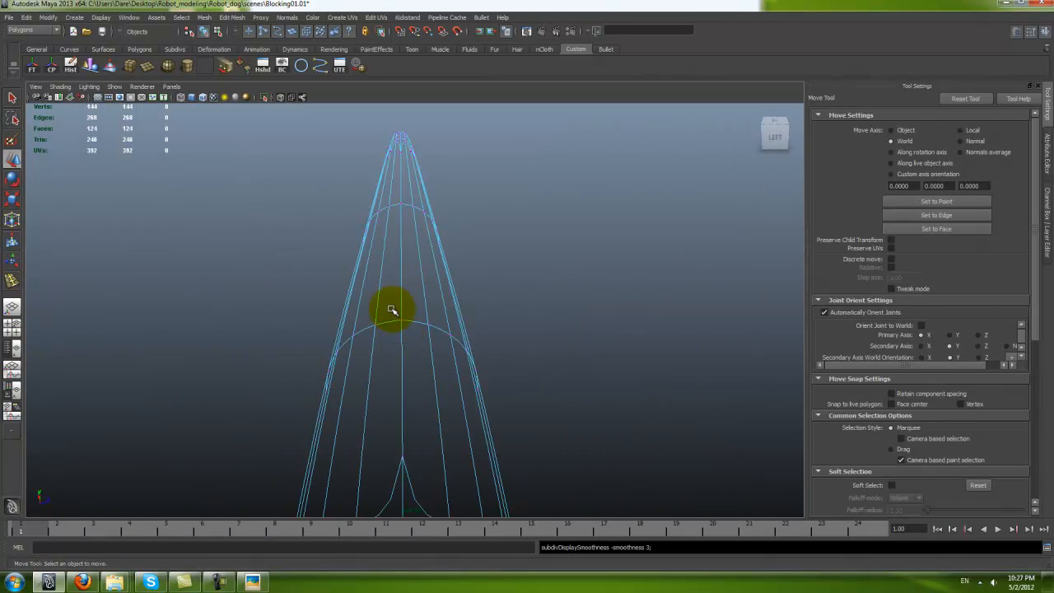
pyautogui.keyDown('shift'); pyautogui.moveTo(409, 352); pyautogui.dragTo(405, 316, button='right'); pyautogui.keyUp('shift')
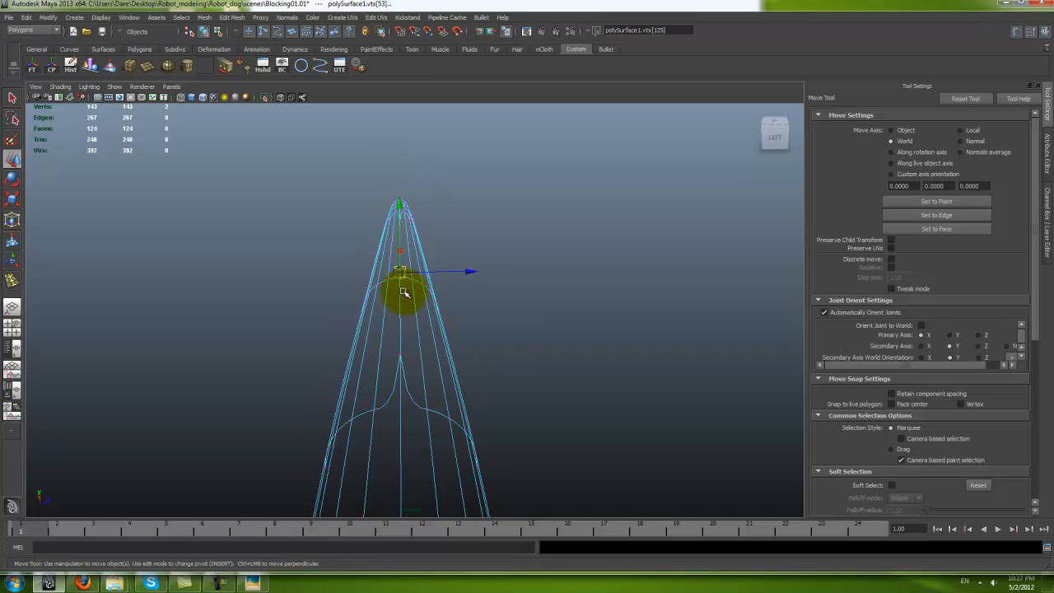
pyautogui.moveTo(387, 186)
pyautogui.keyDown('alt'); pyautogui.mouseDown()
pyautogui.moveTo(423, 255)
pyautogui.moveTo(338, 263)
pyautogui.moveTo(486, 400)
pyautogui.moveTo(532, 426)
pyautogui.moveTo(513, 464)
pyautogui.moveTo(433, 383)
pyautogui.moveTo(543, 369)
pyautogui.moveTo(478, 367)
pyautogui.moveTo(502, 357)
pyautogui.mouseUp(); pyautogui.keyUp('alt')
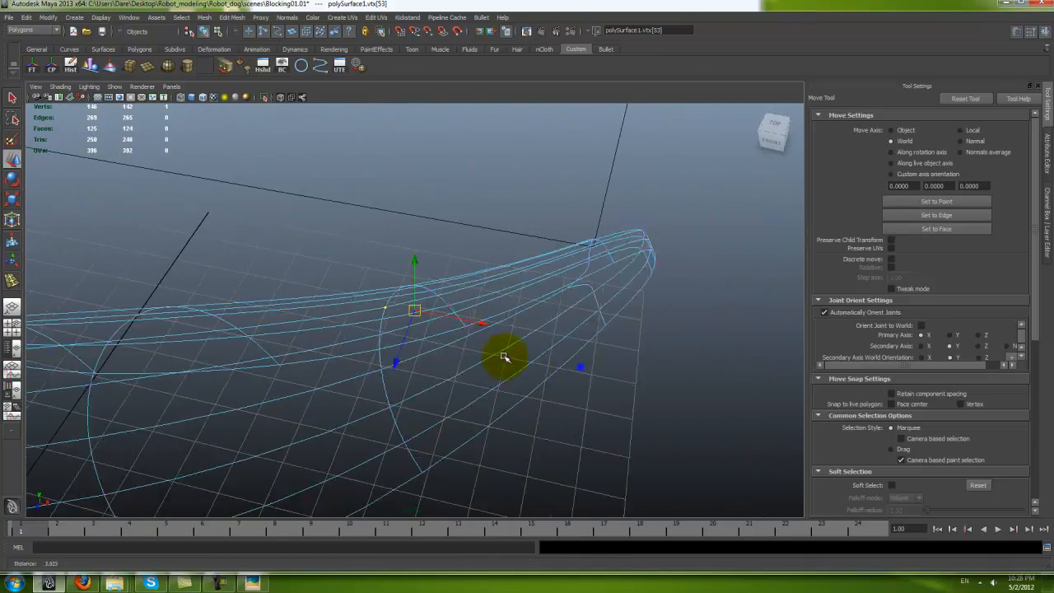
pyautogui.press('5')
pyautogui.moveTo(560, 334); pyautogui.dragTo(586, 316, button='right')
pyautogui.keyDown('alt'); pyautogui.moveTo(585, 316); pyautogui.dragTo(275, 348); pyautogui.keyUp('alt')
pyautogui.keyDown('alt'); pyautogui.moveTo(275, 348); pyautogui.dragTo(375, 341, button='middle'); pyautogui.keyUp('alt')
pyautogui.keyDown('alt'); pyautogui.moveTo(376, 340); pyautogui.dragTo(452, 281); pyautogui.keyUp('alt')
pyautogui.press('1')
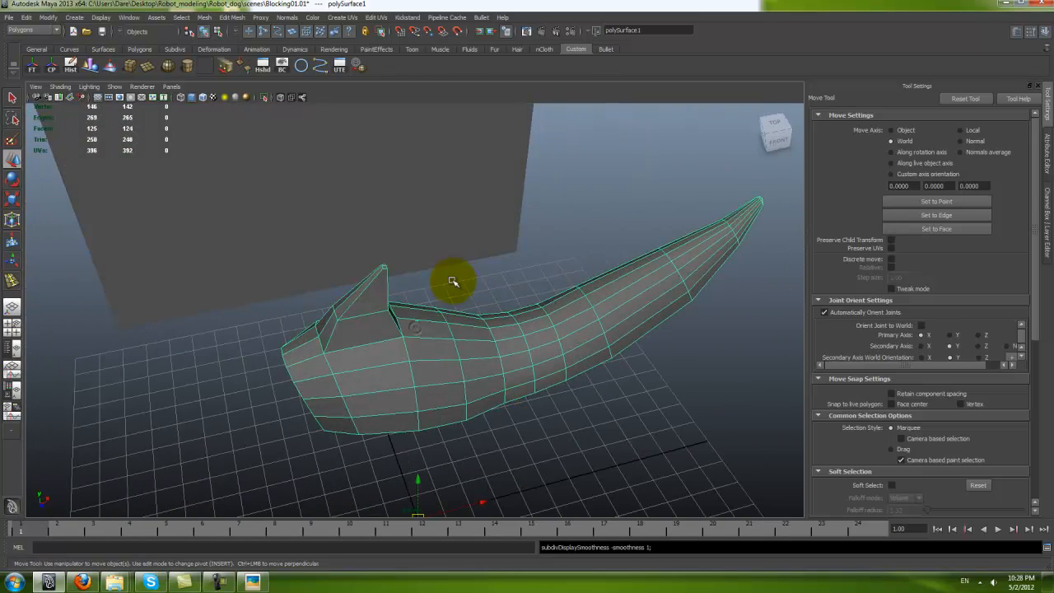
# Step: Duplicate the ring of ten faces at the torso's front opening as a separate piece, and return to object mode with the Move tool
pyautogui.keyDown('alt'); pyautogui.moveTo(463, 359); pyautogui.dragTo(265, 324); pyautogui.keyUp('alt')
pyautogui.click(496, 374)
pyautogui.doubleClick(310, 360)
pyautogui.keyDown('alt'); pyautogui.moveTo(500, 374); pyautogui.dragTo(393, 322); pyautogui.keyUp('alt')
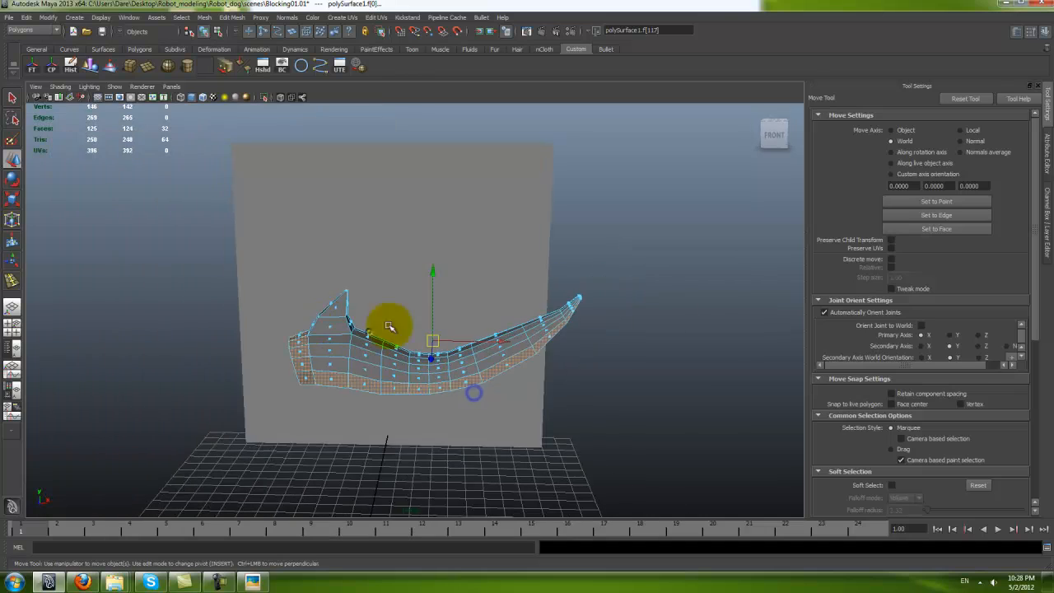
pyautogui.keyDown('ctrl'); pyautogui.moveTo(336, 435); pyautogui.dragTo(513, 353); pyautogui.keyUp('ctrl')
pyautogui.keyDown('alt'); pyautogui.moveTo(513, 353); pyautogui.dragTo(769, 400, button='right'); pyautogui.keyUp('alt')
pyautogui.keyDown('alt'); pyautogui.moveTo(769, 401); pyautogui.dragTo(447, 360); pyautogui.keyUp('alt')
pyautogui.keyDown('alt'); pyautogui.moveTo(607, 369); pyautogui.dragTo(583, 375); pyautogui.keyUp('alt')
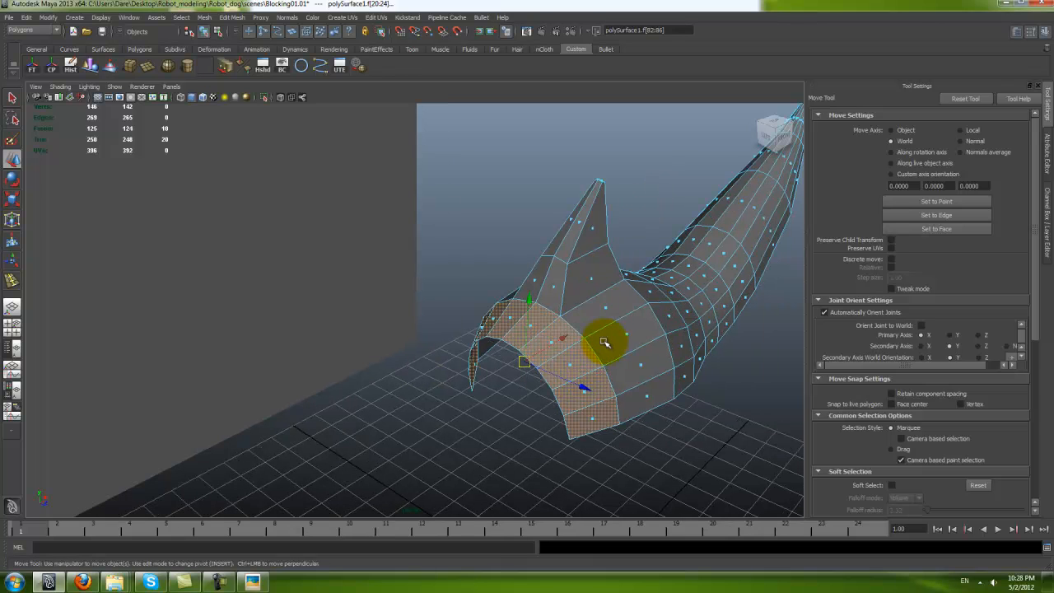
pyautogui.keyDown('shift'); pyautogui.rightClick(579, 317); pyautogui.keyUp('shift')
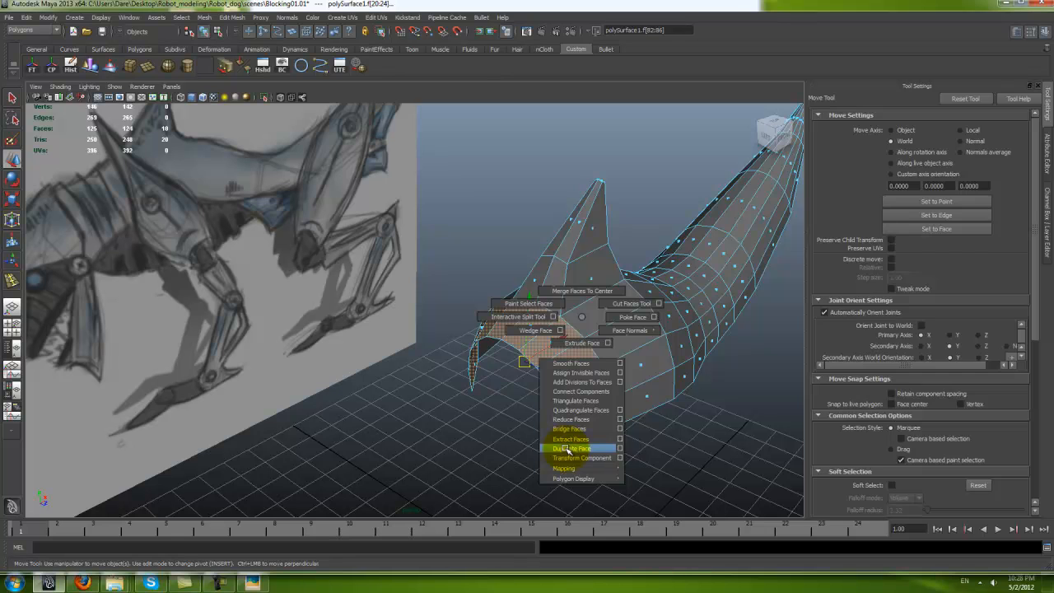
pyautogui.click(568, 448)
pyautogui.keyDown('alt'); pyautogui.moveTo(466, 310); pyautogui.dragTo(580, 330); pyautogui.keyUp('alt')
pyautogui.press('w')
pyautogui.moveTo(576, 332); pyautogui.dragTo(623, 290, button='right')
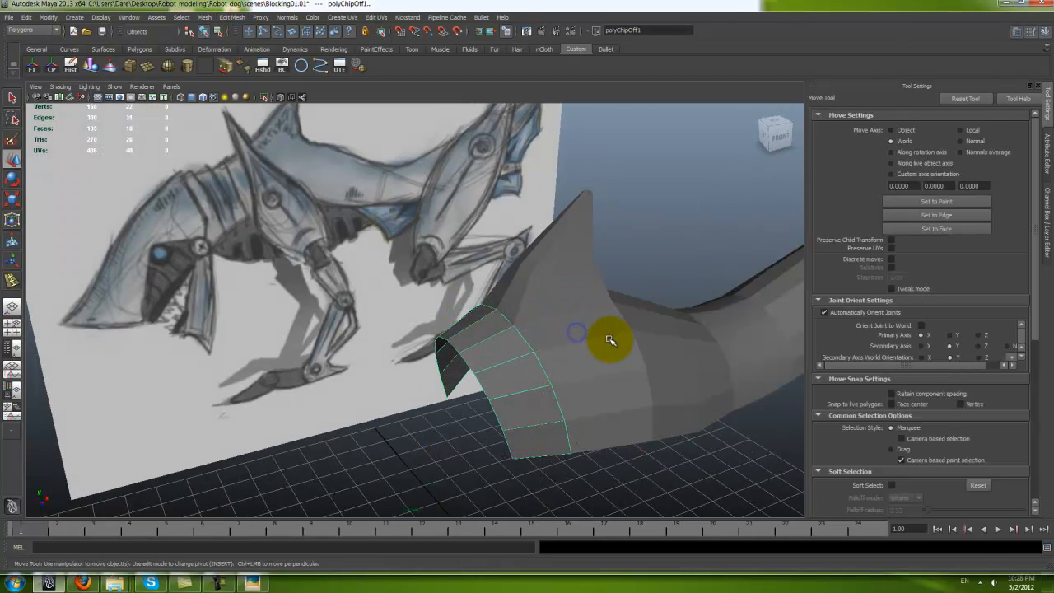
# Step: Delete the construction history of the duplicated ring at the torso's front opening and centre its pivot
pyautogui.keyDown('alt'); pyautogui.moveTo(569, 368); pyautogui.dragTo(659, 362); pyautogui.keyUp('alt')
pyautogui.click(66, 72)
pyautogui.moveTo(353, 242)
pyautogui.keyDown('alt'); pyautogui.mouseDown()
pyautogui.moveTo(564, 404)
pyautogui.moveTo(549, 405)
pyautogui.mouseUp(); pyautogui.keyUp('alt')
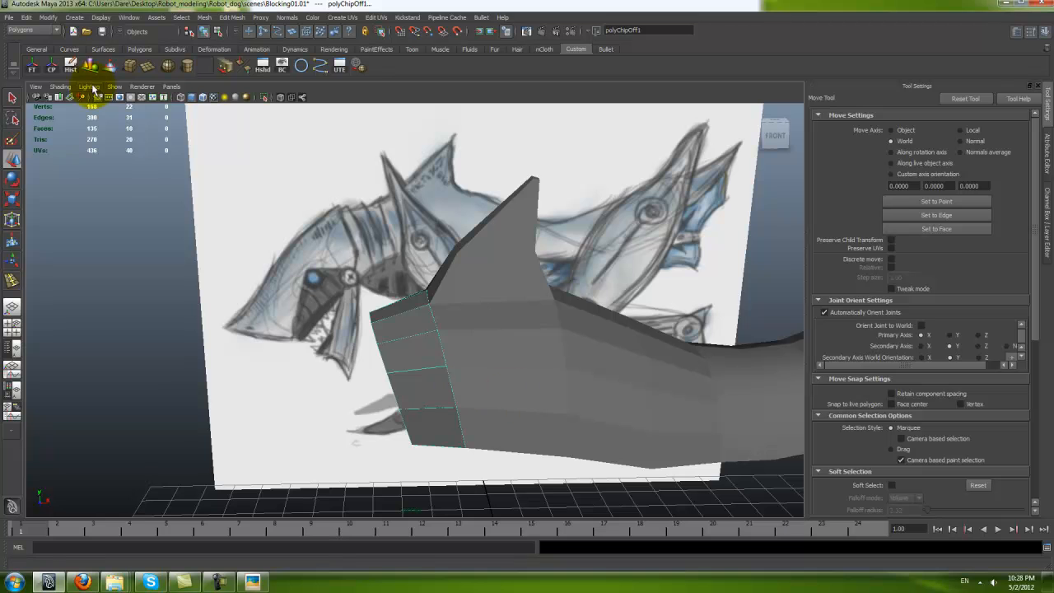
pyautogui.click(56, 69)
pyautogui.keyDown('alt'); pyautogui.moveTo(490, 419); pyautogui.dragTo(484, 411); pyautogui.keyUp('alt')
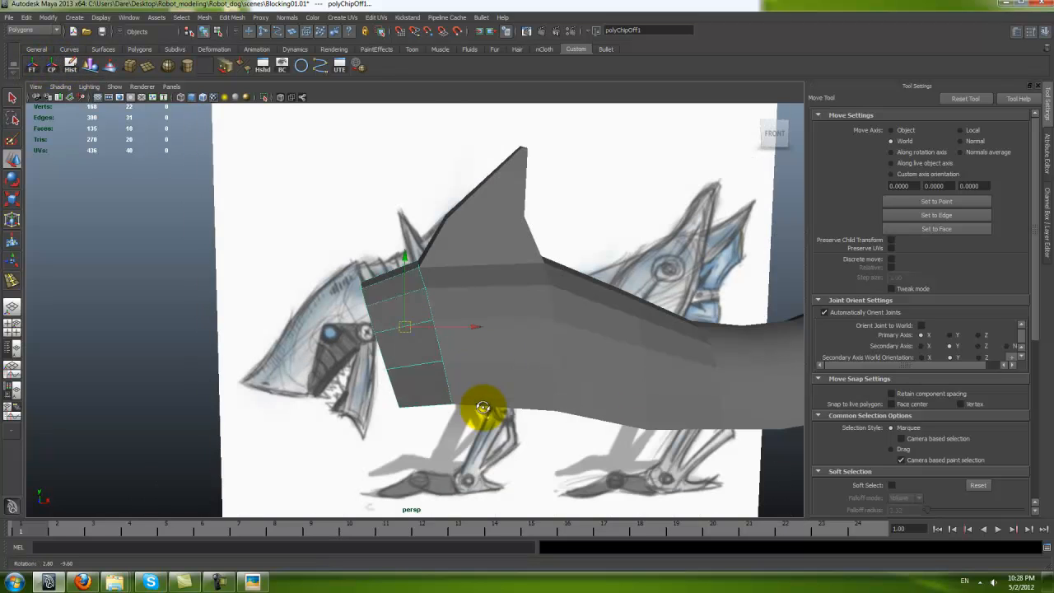
# Step: In the front view, move the duplicated ring forward off the torso toward the neck in the sketch
pyautogui.press('space')
pyautogui.press('space')
pyautogui.moveTo(501, 271); pyautogui.dragTo(453, 297)
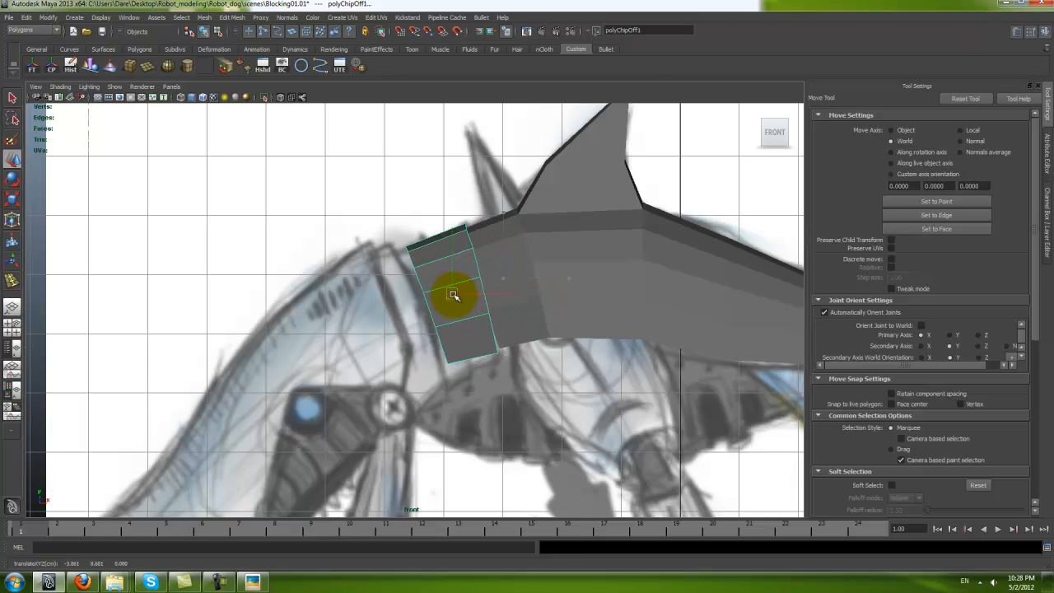
# Step: Add the finned torso-and-tail mesh to a new display layer and hide that layer
pyautogui.click(536, 293)
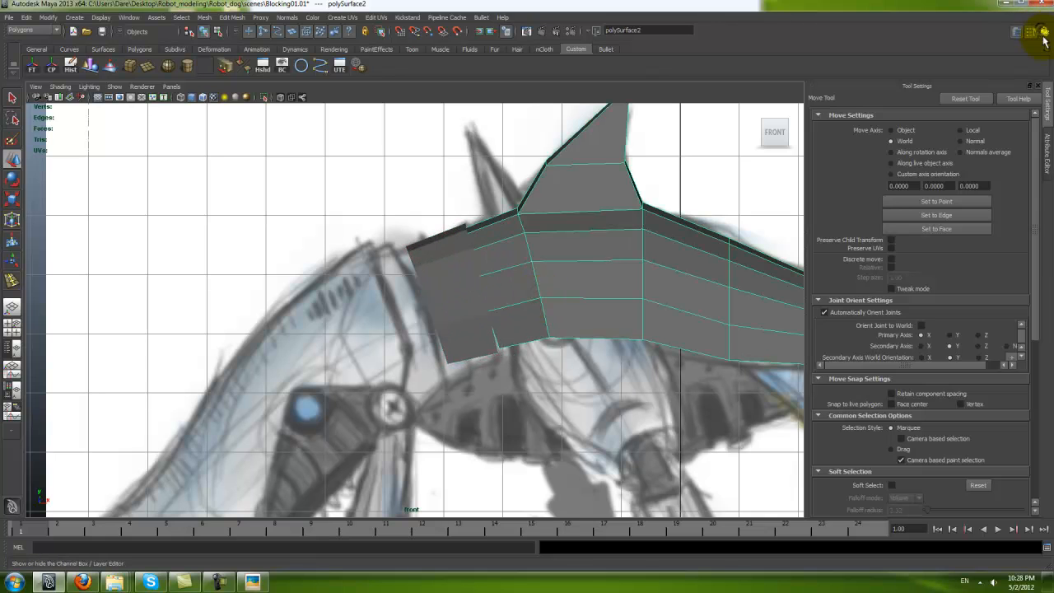
pyautogui.click(1043, 33)
pyautogui.click(1029, 387)
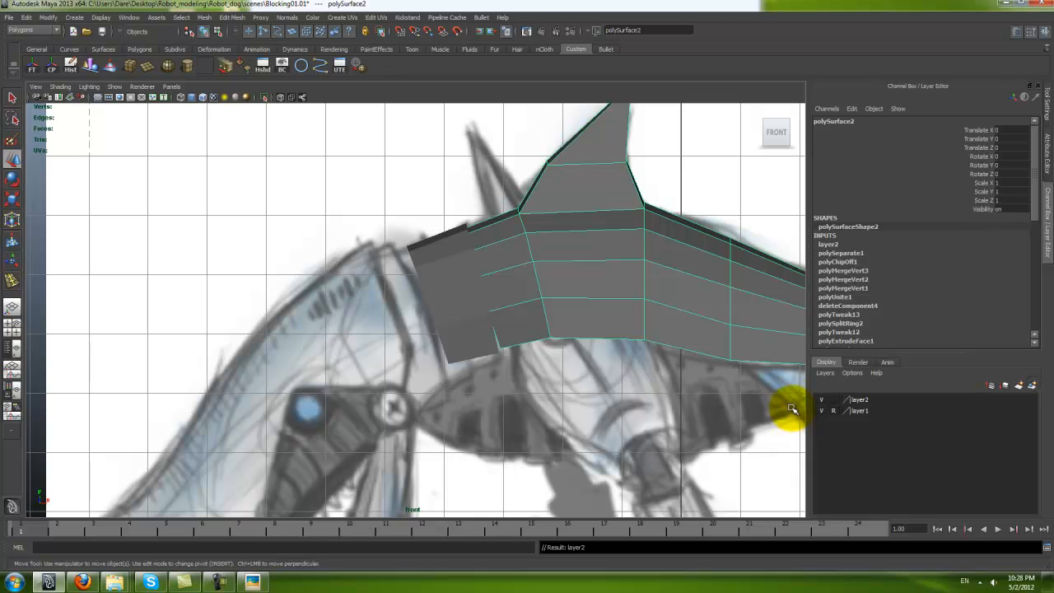
pyautogui.click(820, 400)
# Step: Place the ring over the rearmost neck segment of the sketch and narrow it by shifting its rear edge loop forward
pyautogui.click(454, 289)
pyautogui.moveTo(454, 289); pyautogui.dragTo(481, 285)
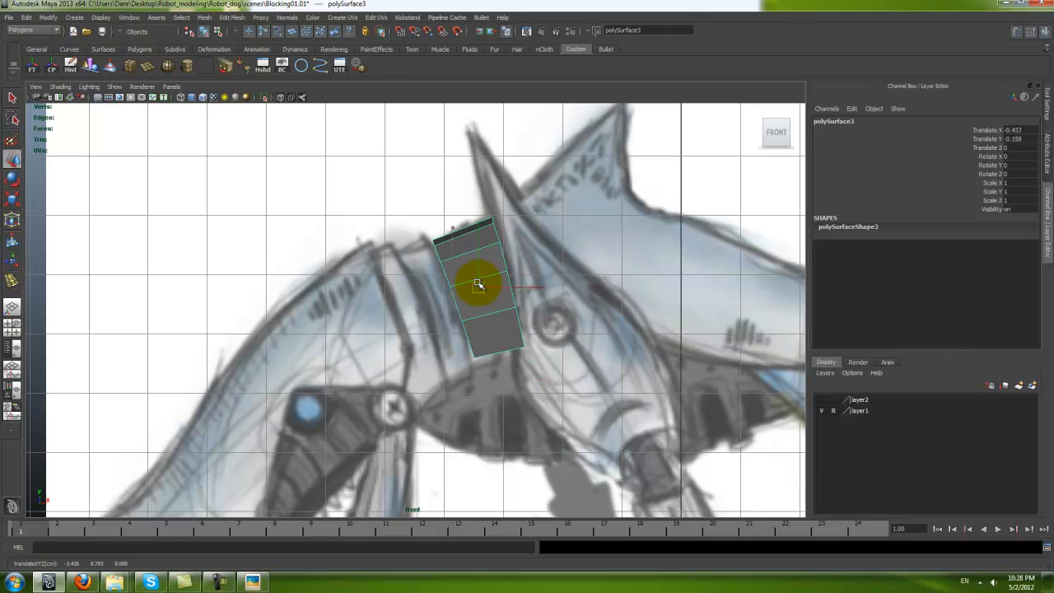
pyautogui.click(489, 251)
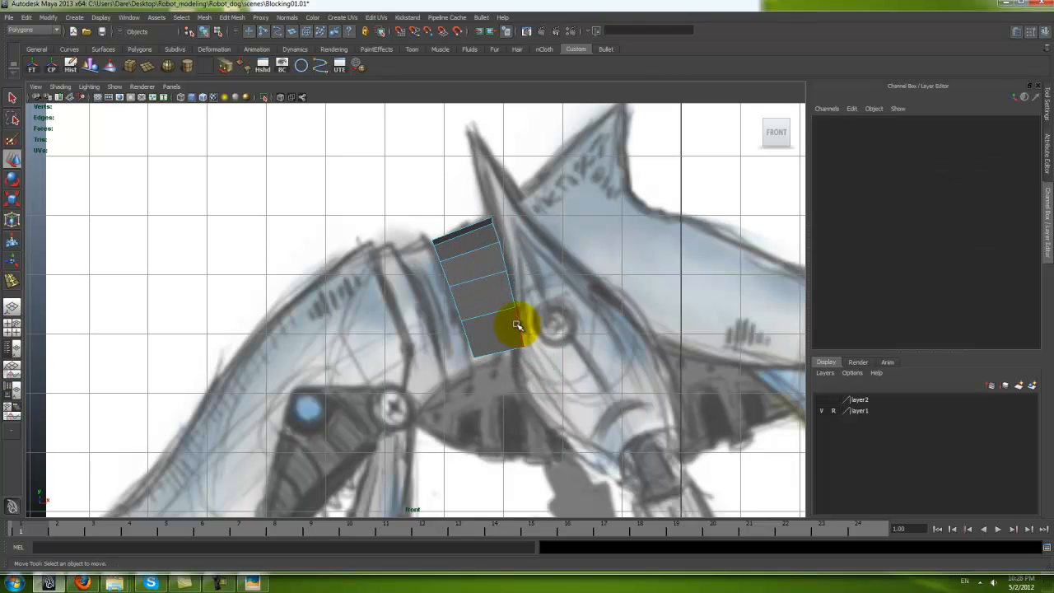
pyautogui.click(511, 319)
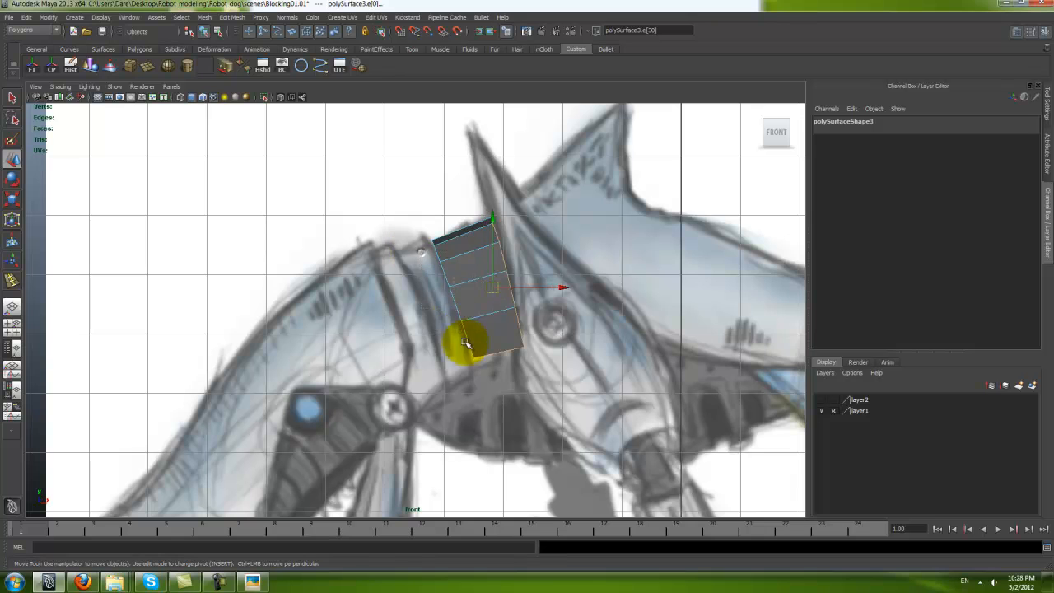
pyautogui.moveTo(502, 291)
pyautogui.mouseDown()
pyautogui.moveTo(470, 277)
pyautogui.moveTo(489, 283)
pyautogui.mouseUp()
# Step: Adjust individual vertices along the ring's rear edge to follow the neck segment's outline, undoing the unwanted last change
pyautogui.press('F9')
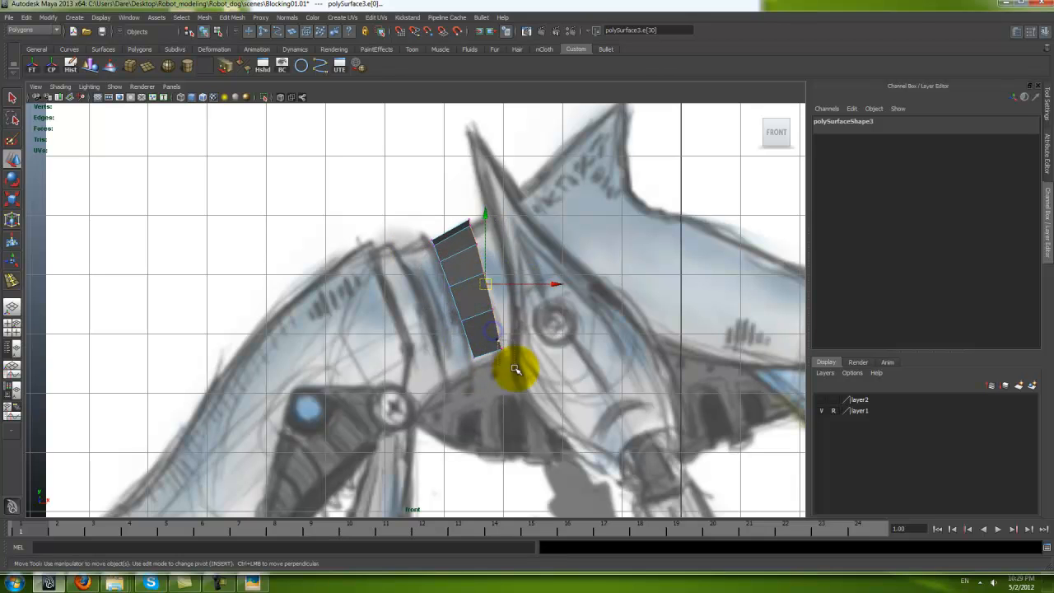
pyautogui.click(504, 351)
pyautogui.click(490, 308)
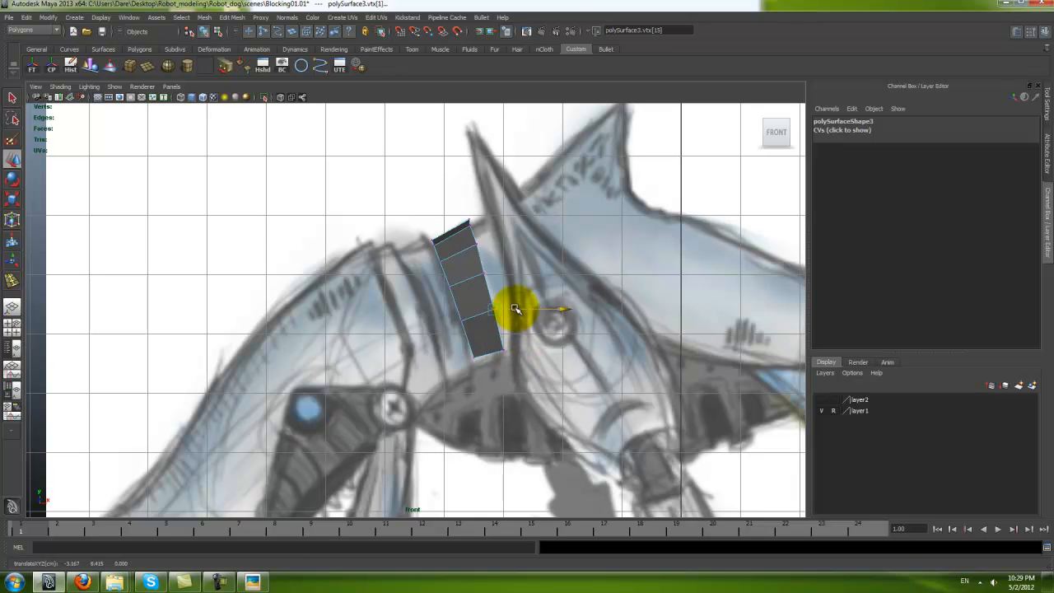
pyautogui.hotkey('ctrl', 'z')
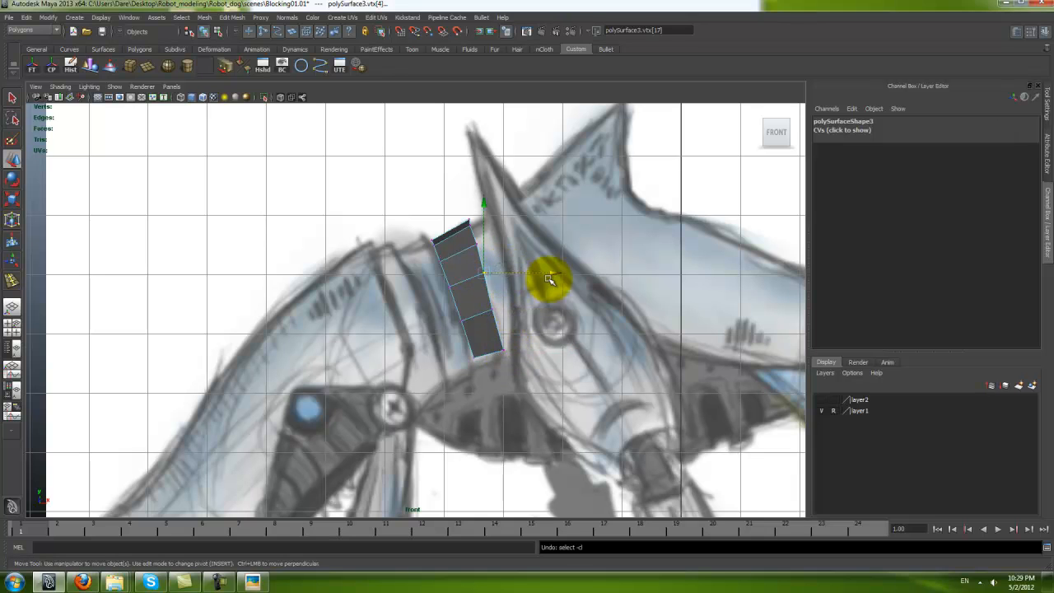
# Step: Adjust the side-edge vertices of the neck strip so its outline follows the sketched plate
pyautogui.click(468, 245)
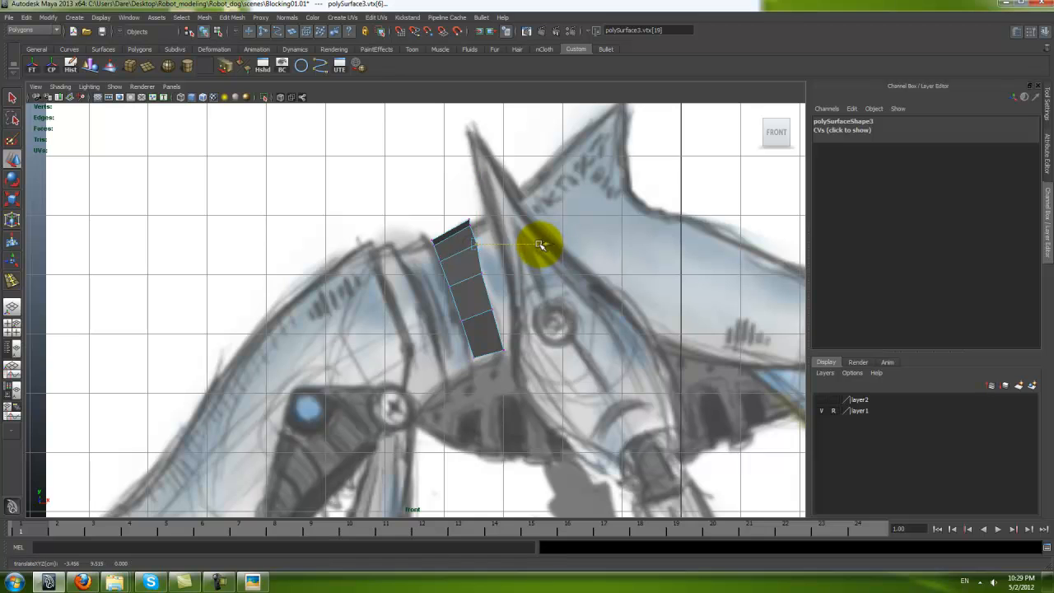
pyautogui.click(446, 284)
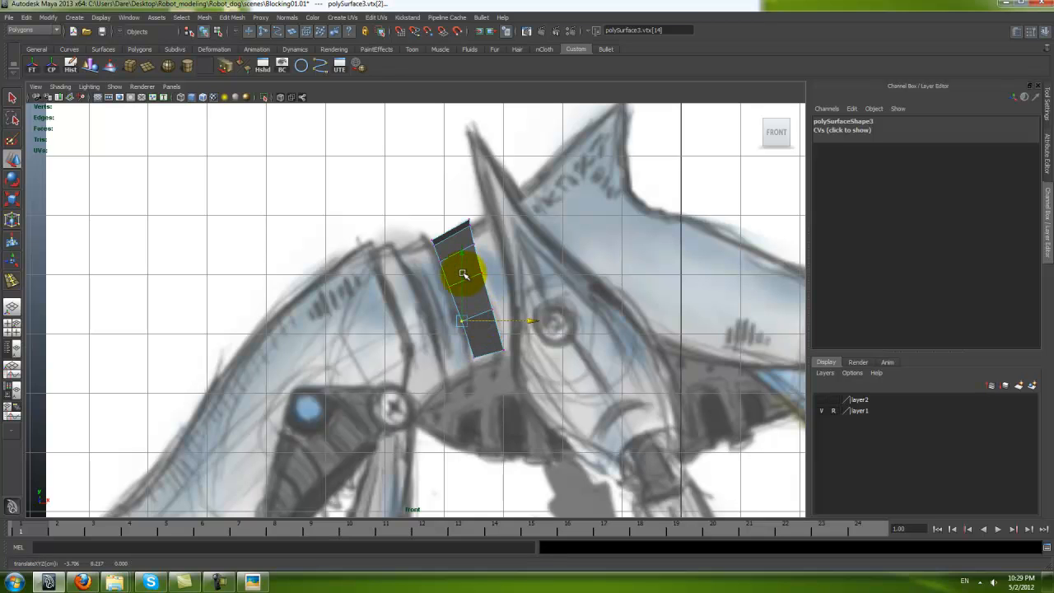
pyautogui.click(452, 241)
# Step: Duplicate the neck strip, place the copy over the next sketched plate toward the head, and rotate it 8.02 degrees about Z
pyautogui.moveTo(459, 242); pyautogui.dragTo(473, 229, button='right')
pyautogui.click(472, 260)
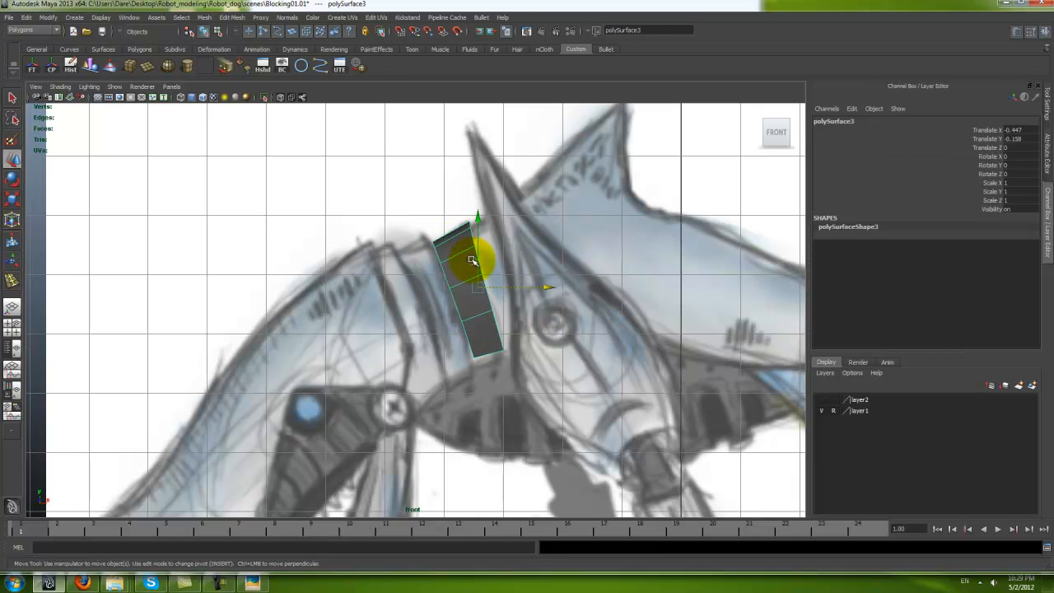
pyautogui.moveTo(478, 288); pyautogui.dragTo(438, 302)
pyautogui.press('e')
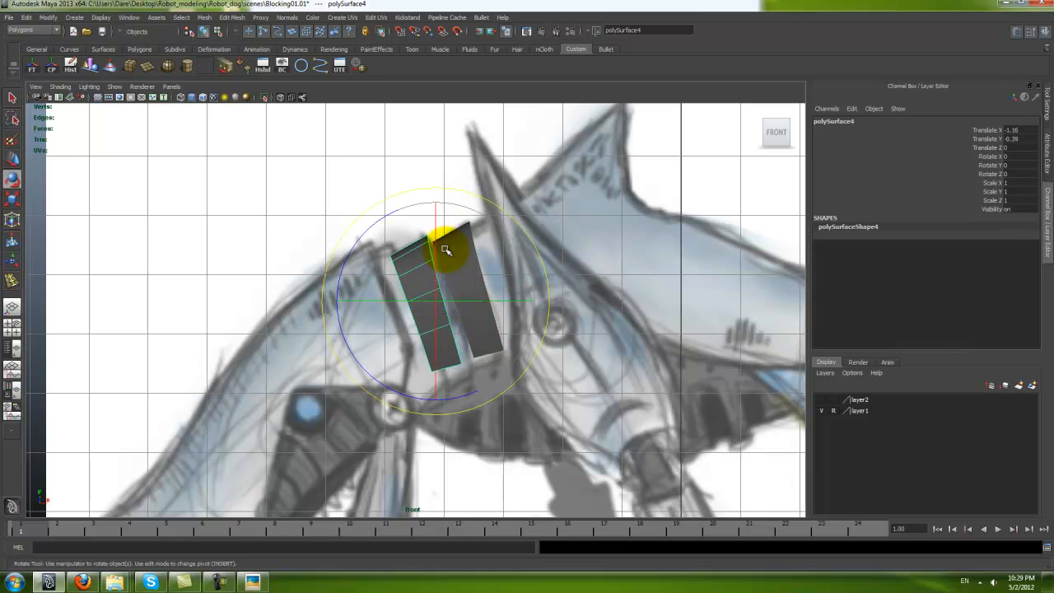
pyautogui.moveTo(365, 234); pyautogui.dragTo(357, 242)
# Step: Fine-tune the duplicated strip to Translate X -1.076, Translate Y -0.306 and Rotate Z 3.664
pyautogui.press('w')
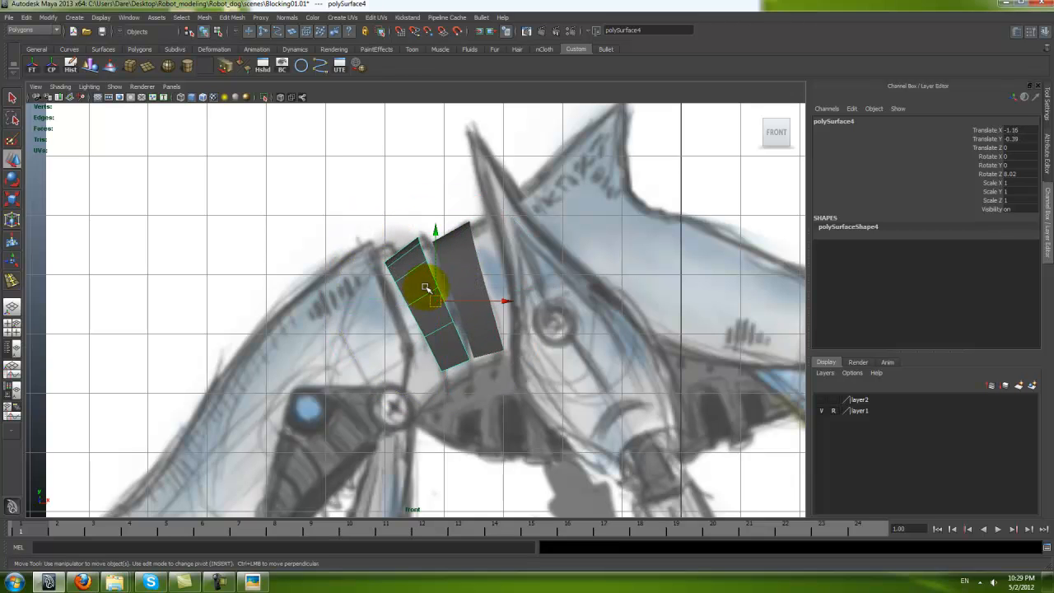
pyautogui.moveTo(441, 292); pyautogui.dragTo(438, 291)
pyautogui.press('e')
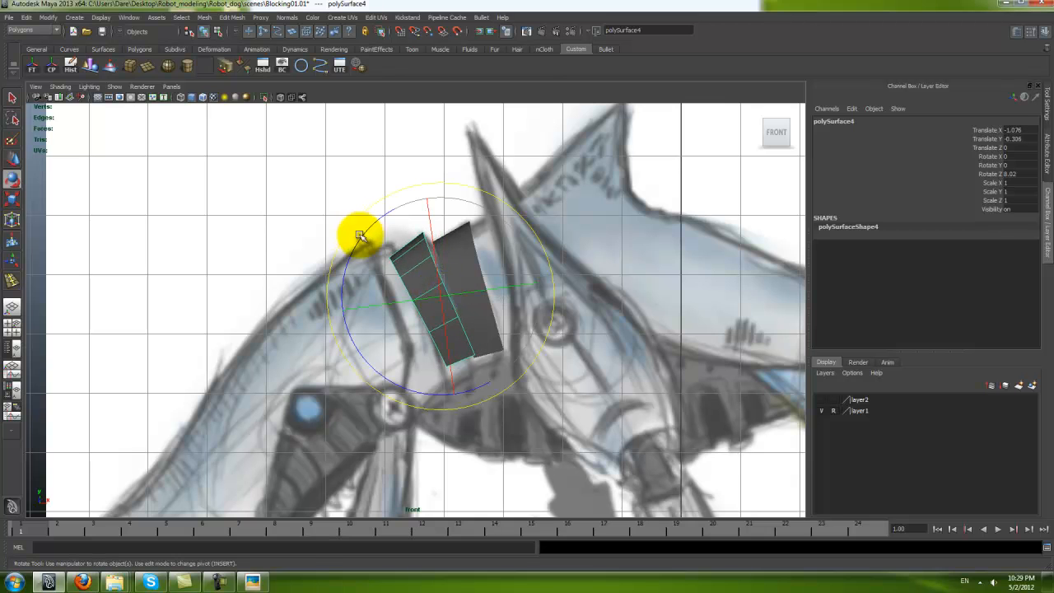
pyautogui.moveTo(363, 238); pyautogui.dragTo(369, 234)
pyautogui.press('w')
# Step: Lower the bottom corner vertices of both neck strips to match the sketch's lower neck line
pyautogui.moveTo(429, 311); pyautogui.dragTo(383, 307, button='right')
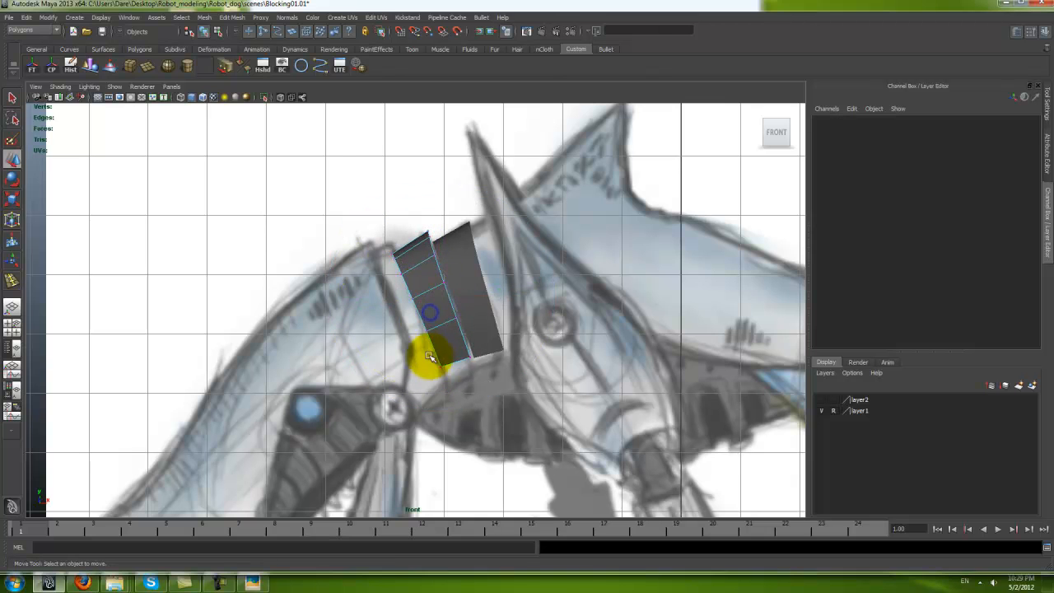
pyautogui.moveTo(431, 355); pyautogui.dragTo(449, 370)
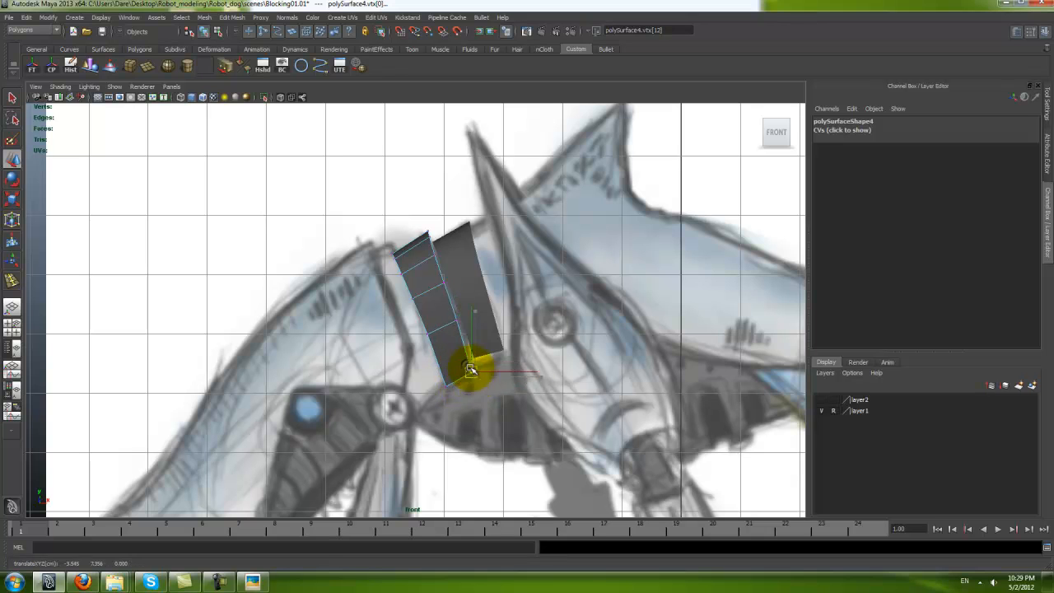
pyautogui.click(488, 349)
pyautogui.moveTo(488, 345); pyautogui.dragTo(445, 342, button='right')
pyautogui.moveTo(463, 339); pyautogui.dragTo(473, 368)
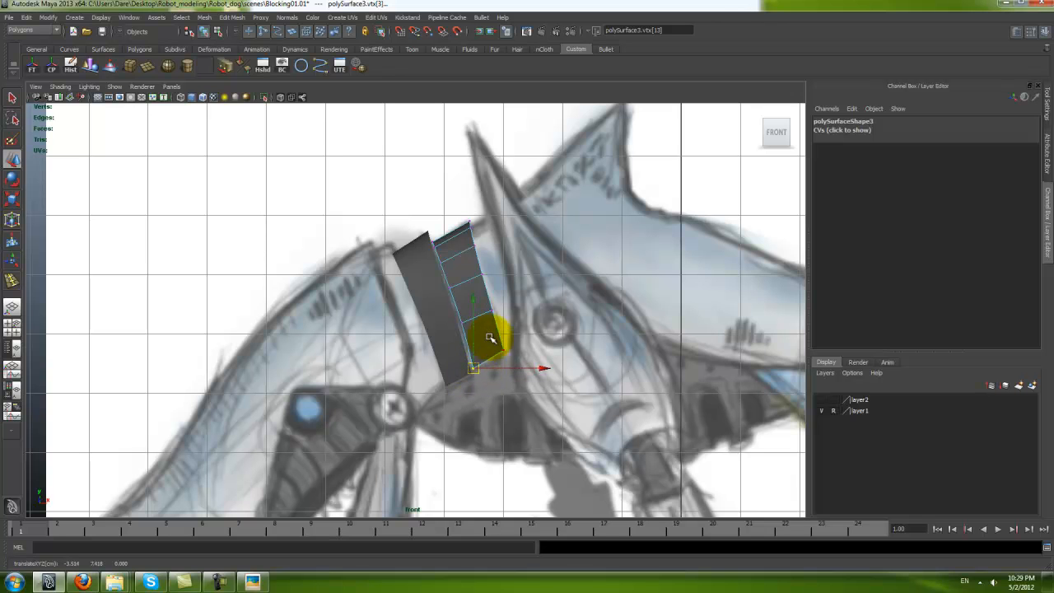
pyautogui.click(505, 352)
pyautogui.moveTo(496, 344); pyautogui.dragTo(505, 350)
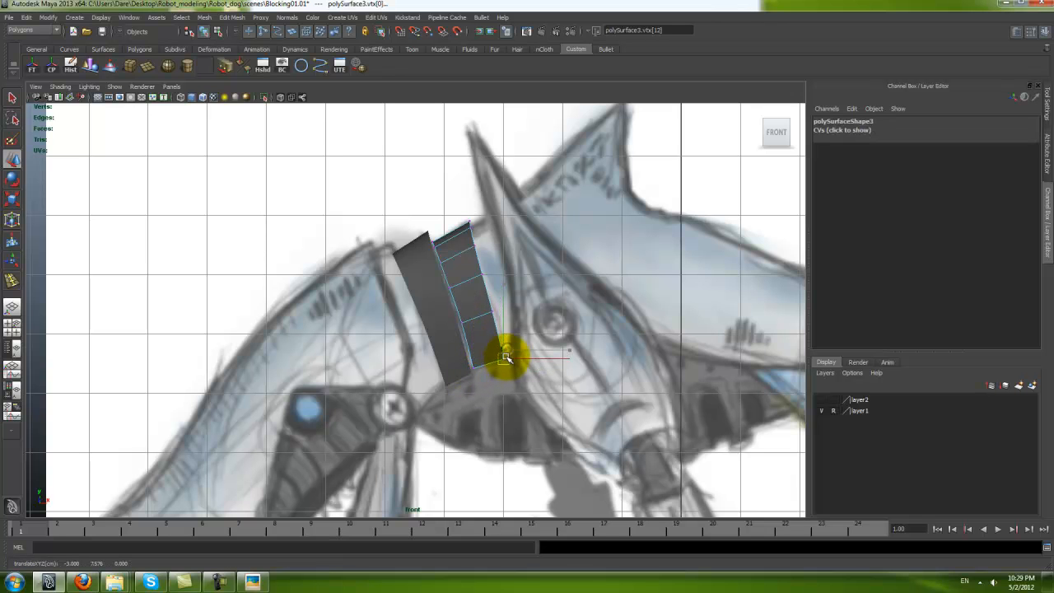
# Step: Examine the shape and spacing of both neck strips from several angles in perspective
pyautogui.keyDown('alt'); pyautogui.moveTo(463, 322); pyautogui.dragTo(550, 339, button='right'); pyautogui.keyUp('alt')
pyautogui.press('space')
pyautogui.press('space')
pyautogui.keyDown('alt'); pyautogui.moveTo(567, 235); pyautogui.dragTo(499, 247); pyautogui.keyUp('alt')
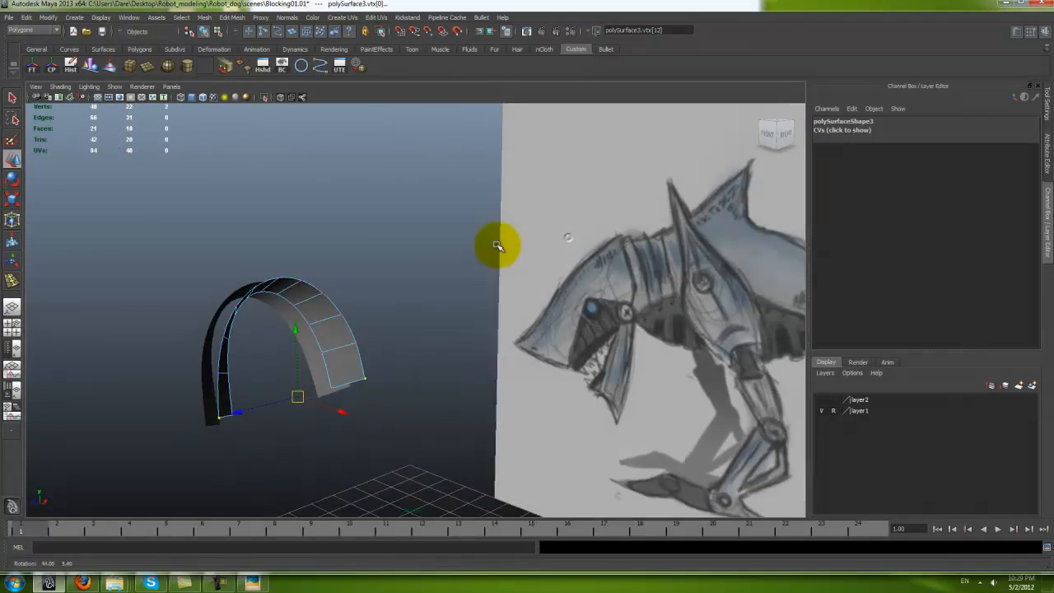
pyautogui.keyDown('alt'); pyautogui.moveTo(288, 339); pyautogui.dragTo(363, 303, button='middle'); pyautogui.keyUp('alt')
pyautogui.keyDown('alt'); pyautogui.moveTo(363, 303); pyautogui.dragTo(496, 264); pyautogui.keyUp('alt')
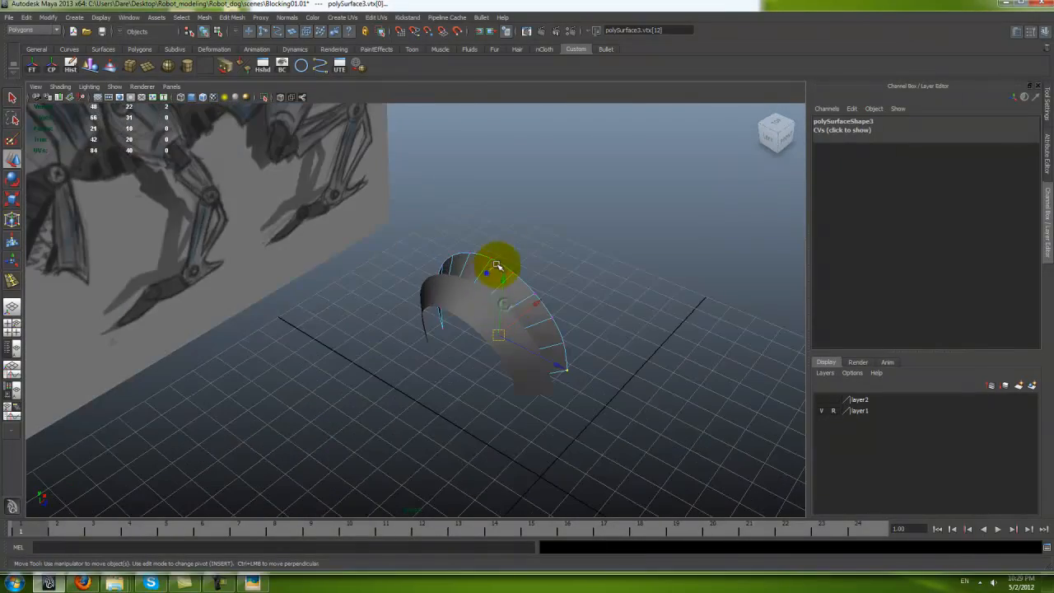
pyautogui.press('F8')
pyautogui.keyDown('alt'); pyautogui.moveTo(498, 336); pyautogui.dragTo(550, 362); pyautogui.keyUp('alt')
pyautogui.click(571, 357)
pyautogui.click(549, 290)
pyautogui.keyDown('alt'); pyautogui.moveTo(549, 291); pyautogui.dragTo(360, 289); pyautogui.keyUp('alt')
# Step: Make layer2 with the body mesh visible and check how the neck strips line up with the body and sketch
pyautogui.click(822, 400)
pyautogui.keyDown('alt'); pyautogui.moveTo(431, 388); pyautogui.dragTo(446, 358); pyautogui.keyUp('alt')
pyautogui.click(445, 358)
pyautogui.click(77, 305)
pyautogui.keyDown('alt'); pyautogui.moveTo(77, 305); pyautogui.dragTo(567, 365); pyautogui.keyUp('alt')
pyautogui.click(353, 376)
pyautogui.click(474, 269)
pyautogui.keyDown('alt'); pyautogui.moveTo(473, 269); pyautogui.dragTo(466, 364); pyautogui.keyUp('alt')
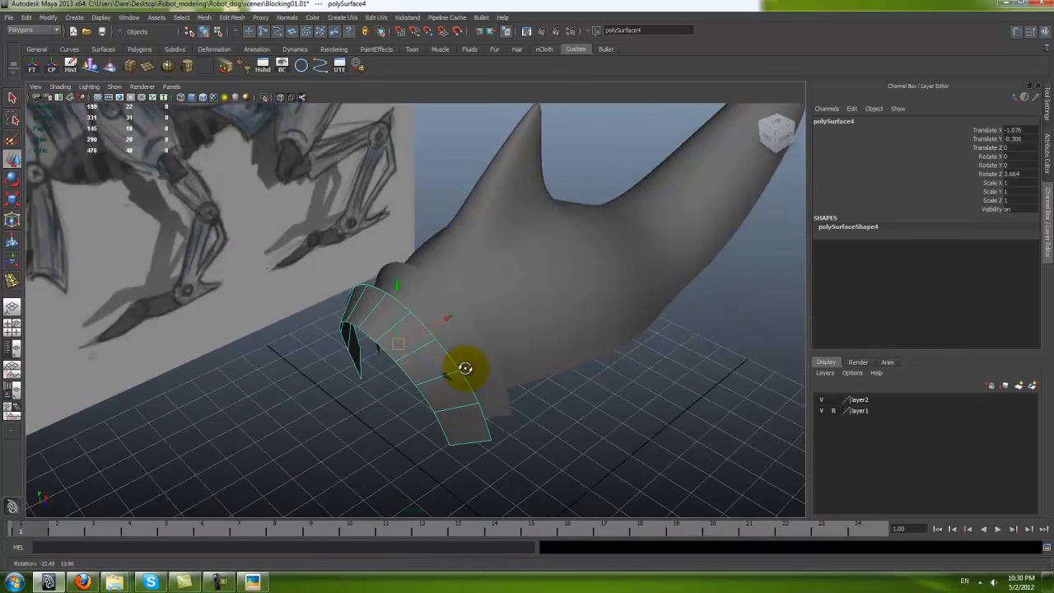
pyautogui.press('space')
pyautogui.press('space')
pyautogui.scroll(-2, 442, 371)
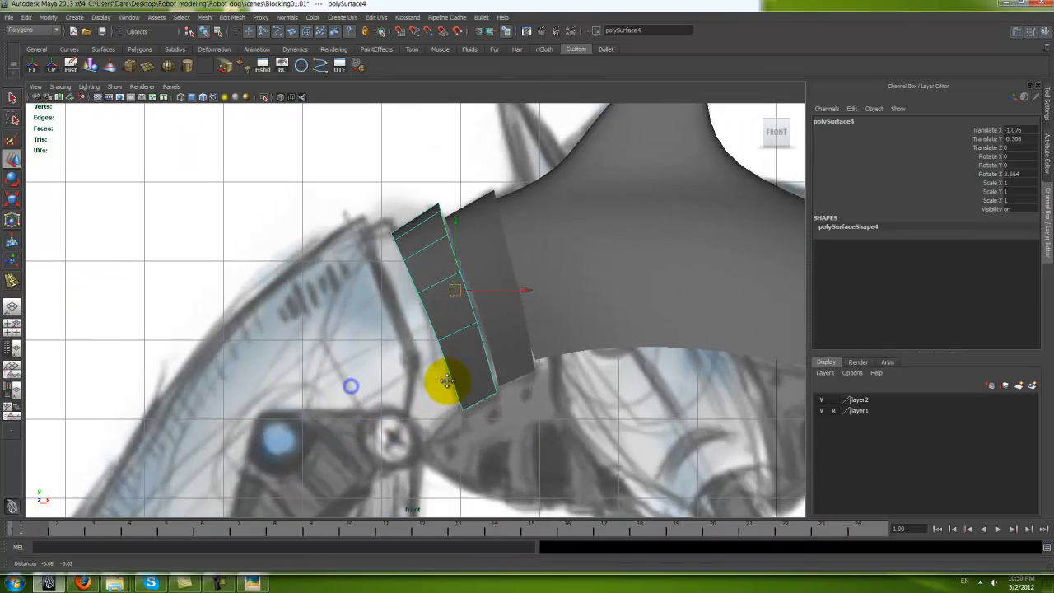
pyautogui.scroll(-3, 449, 374)
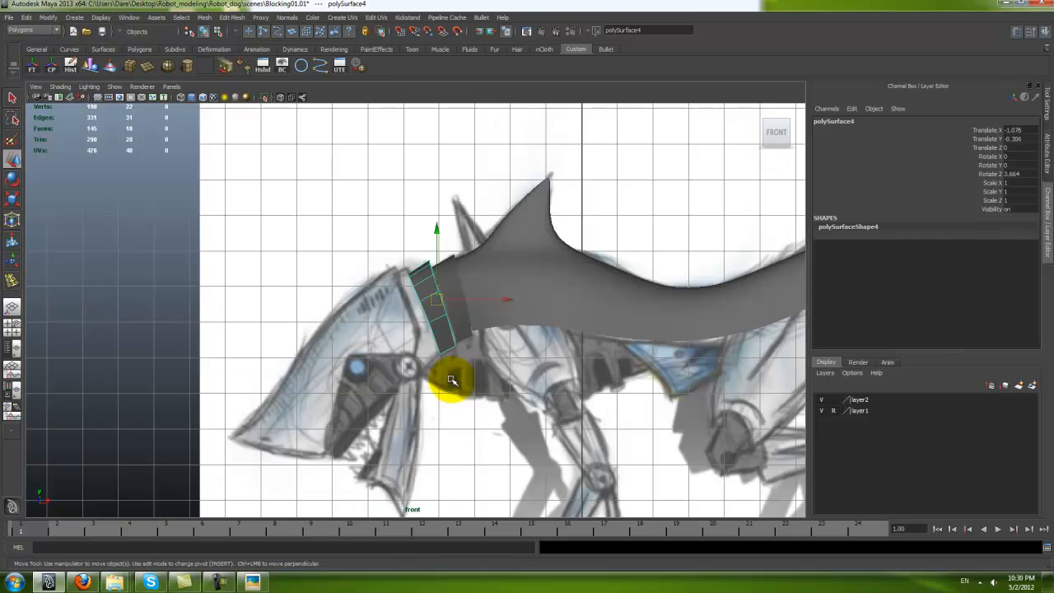
pyautogui.keyDown('alt'); pyautogui.moveTo(437, 371); pyautogui.dragTo(541, 381, button='right'); pyautogui.keyUp('alt')
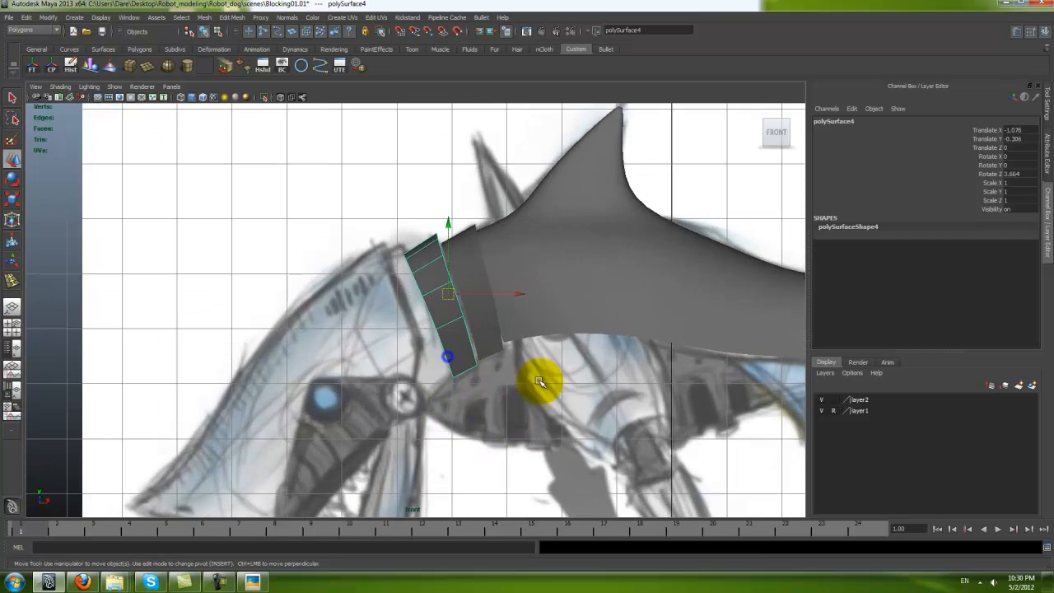
# Step: Scale the head-side edge vertices of the front neck strip along Z to change the opening's width
pyautogui.press('space')
pyautogui.press('space')
pyautogui.keyDown('alt'); pyautogui.moveTo(520, 226); pyautogui.dragTo(560, 430); pyautogui.keyUp('alt')
pyautogui.press('r')
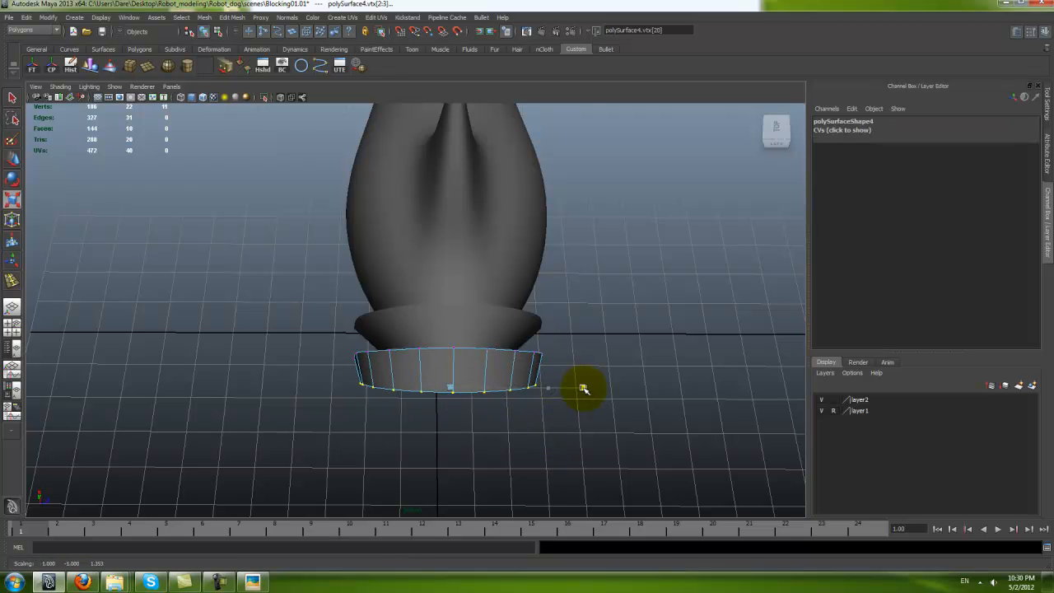
pyautogui.keyDown('alt'); pyautogui.moveTo(588, 387); pyautogui.dragTo(483, 336); pyautogui.keyUp('alt')
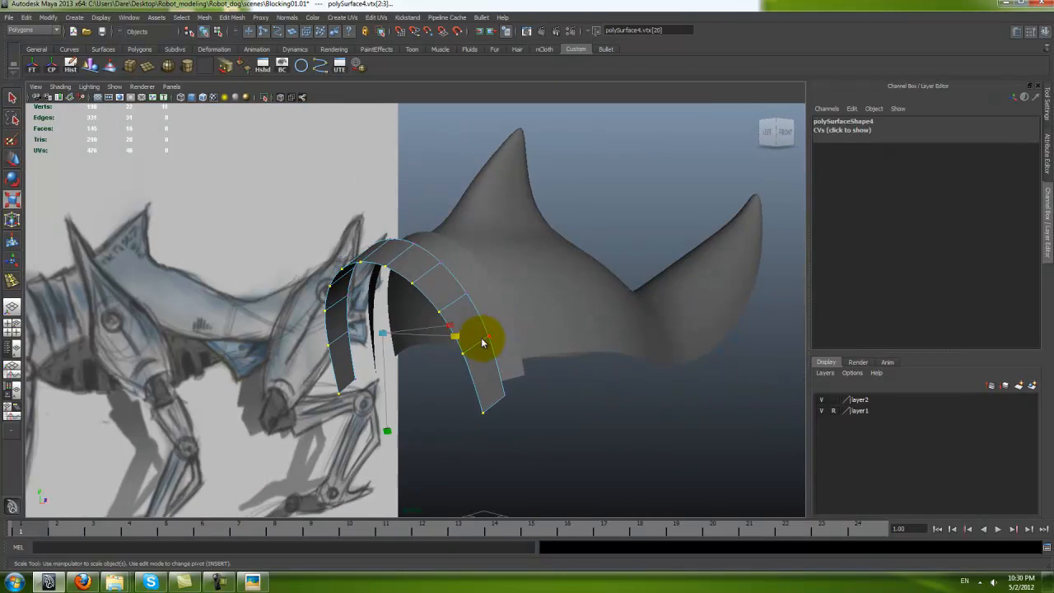
# Step: Adjust the head-side edge vertices of the rear neck strip to fit the neighbouring strip, and save the scene
pyautogui.press('space')
pyautogui.press('space')
pyautogui.keyDown('alt'); pyautogui.moveTo(595, 234); pyautogui.dragTo(492, 345); pyautogui.keyUp('alt')
pyautogui.click(494, 328)
pyautogui.moveTo(491, 346); pyautogui.dragTo(436, 346, button='right')
pyautogui.moveTo(351, 342)
pyautogui.mouseDown()
pyautogui.moveTo(539, 423)
pyautogui.moveTo(555, 376)
pyautogui.moveTo(447, 299)
pyautogui.moveTo(282, 285)
pyautogui.moveTo(393, 266)
pyautogui.mouseUp()
pyautogui.press('w')
pyautogui.rightClick(426, 264)
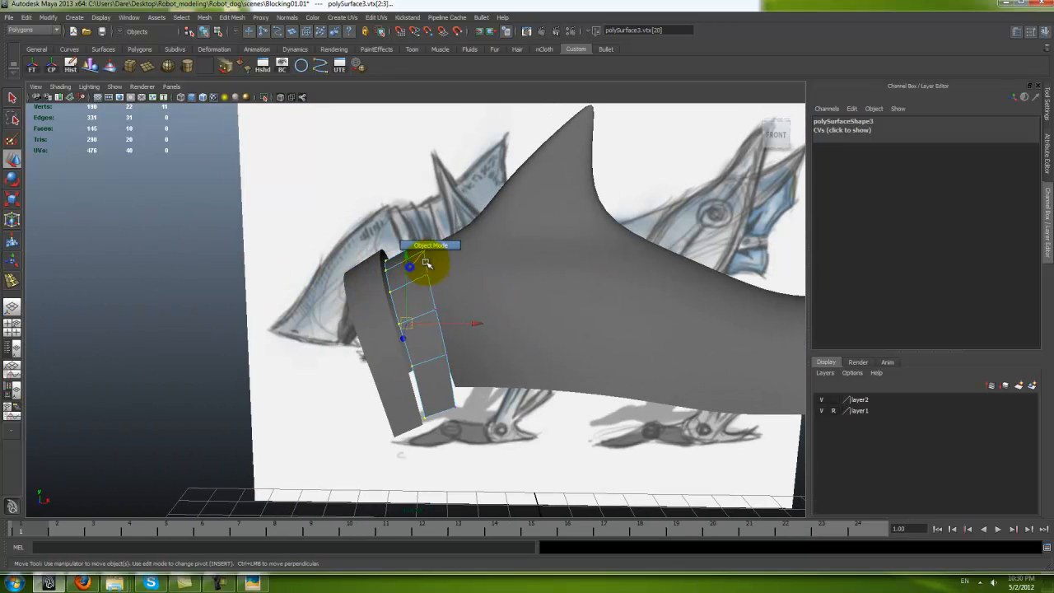
pyautogui.hotkey('ctrl', 's')
# Step: Nudge the side vertices of the rear neck strip in the front view to smooth its edges, and save the scene
pyautogui.keyDown('alt'); pyautogui.moveTo(433, 310); pyautogui.dragTo(441, 352); pyautogui.keyUp('alt')
pyautogui.press('space')
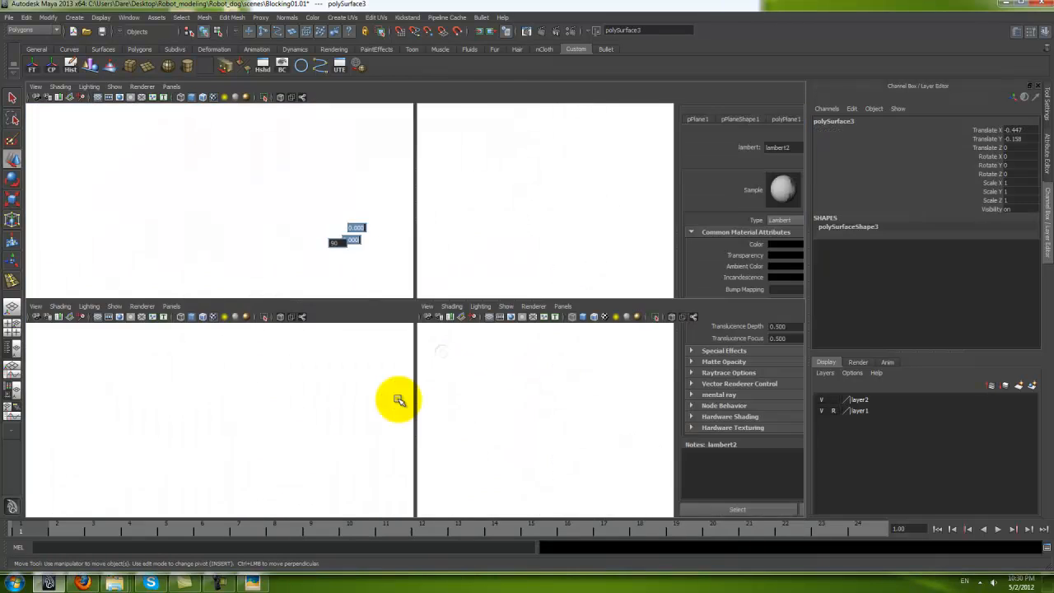
pyautogui.press('space')
pyautogui.moveTo(489, 329); pyautogui.dragTo(474, 325, button='right')
pyautogui.moveTo(477, 305); pyautogui.dragTo(514, 340)
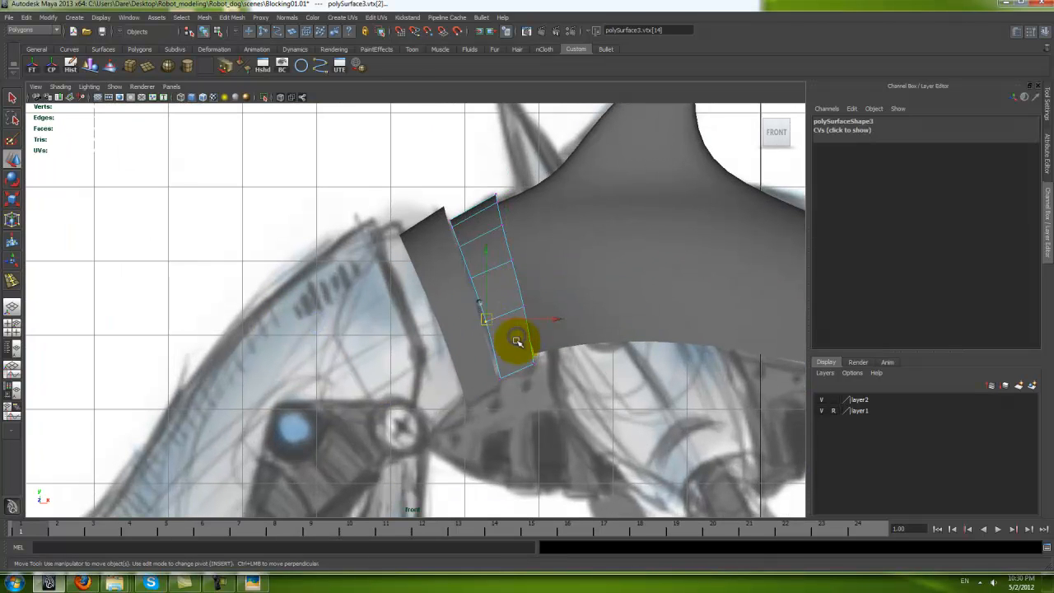
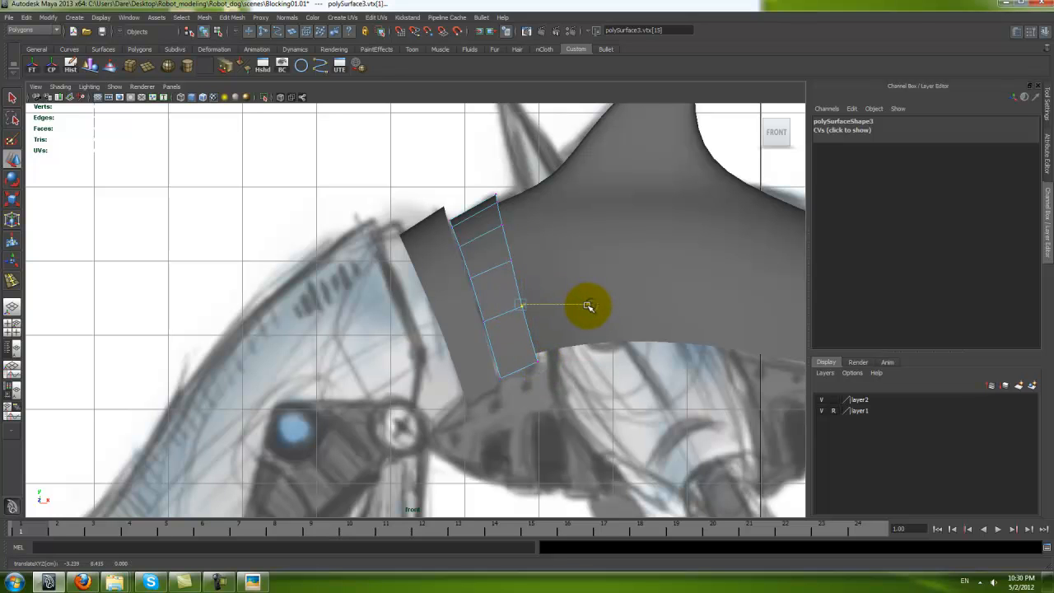
pyautogui.keyDown('alt'); pyautogui.moveTo(459, 256); pyautogui.dragTo(461, 306, button='middle'); pyautogui.keyUp('alt')
pyautogui.keyDown('alt'); pyautogui.moveTo(440, 297); pyautogui.dragTo(475, 320, button='right'); pyautogui.keyUp('alt')
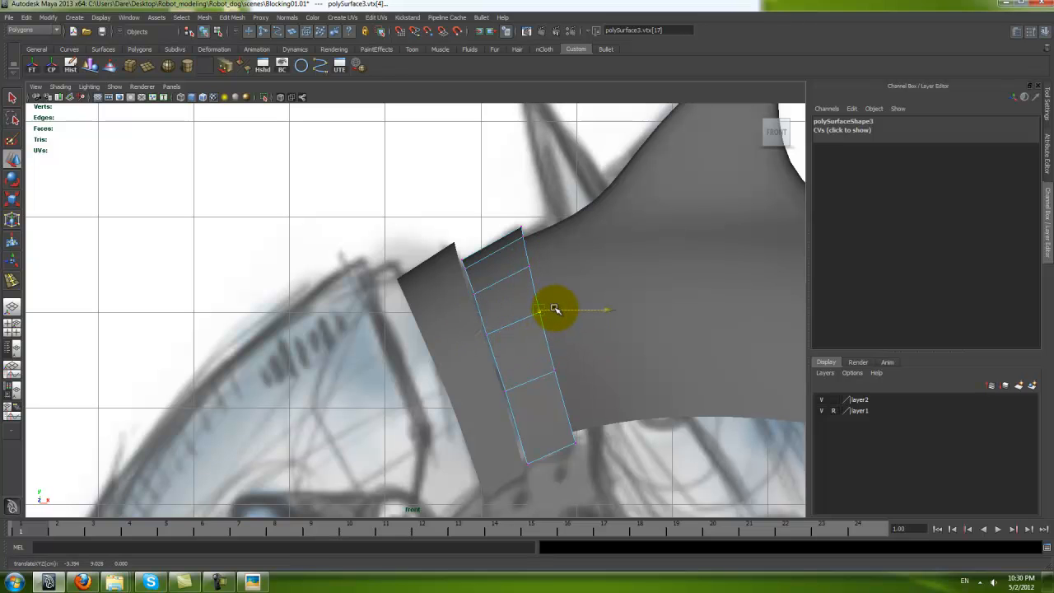
pyautogui.moveTo(501, 285); pyautogui.dragTo(551, 256, button='right')
pyautogui.hotkey('ctrl', 's')
# Step: Adjust an upper vertex on the rear strip's head-side edge and save the scene
pyautogui.moveTo(500, 293); pyautogui.dragTo(462, 292, button='right')
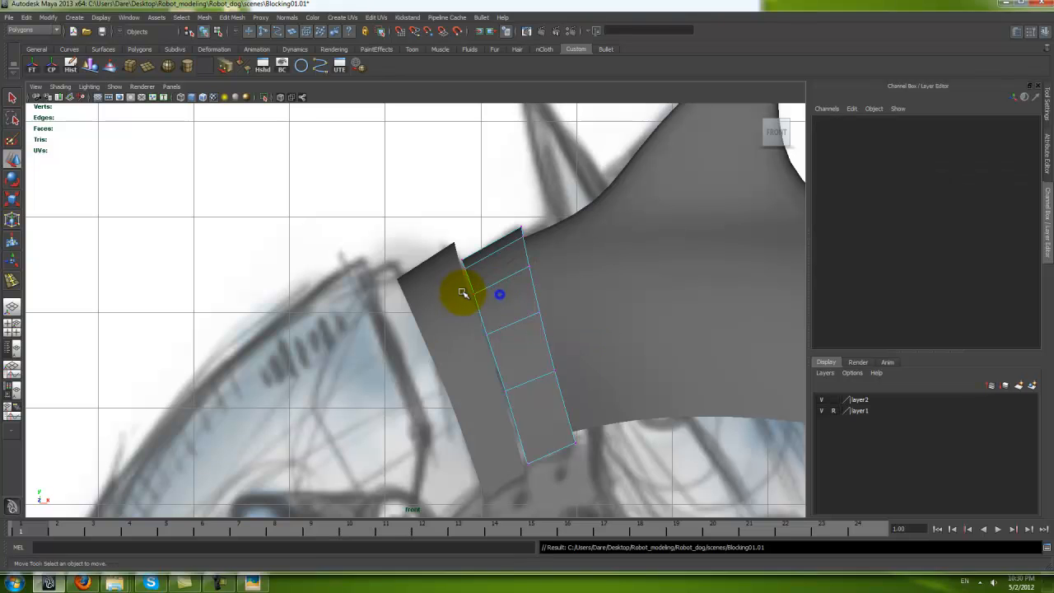
pyautogui.moveTo(463, 294); pyautogui.dragTo(500, 301)
pyautogui.moveTo(511, 329); pyautogui.dragTo(533, 310, button='right')
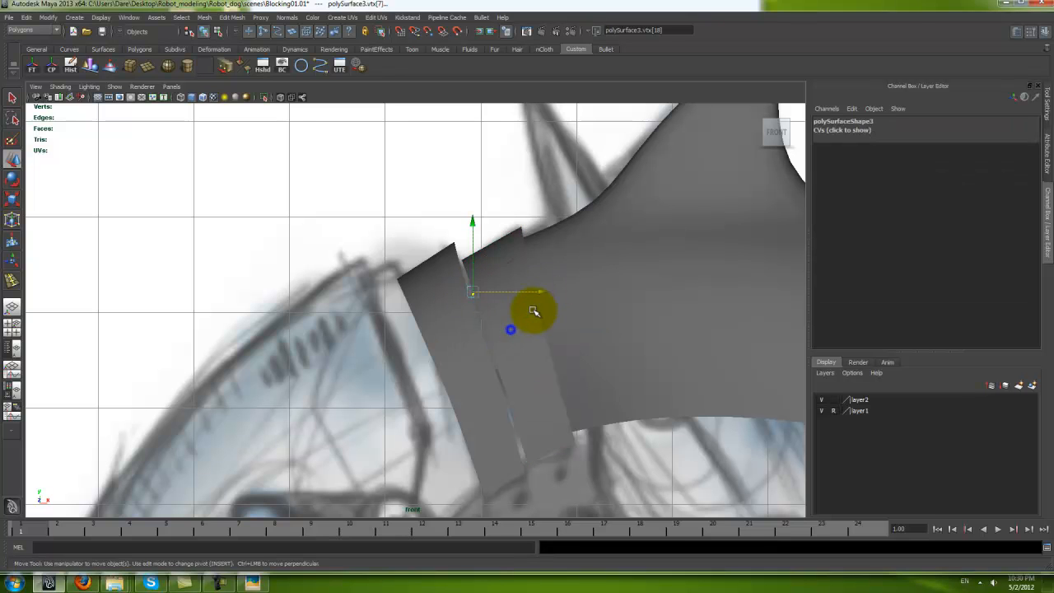
pyautogui.hotkey('ctrl', 's')
# Step: Shift the front neck strip toward the rear strip to Translate X -1.036
pyautogui.click(483, 388)
pyautogui.keyDown('alt'); pyautogui.moveTo(487, 394); pyautogui.dragTo(499, 370, button='middle'); pyautogui.keyUp('alt')
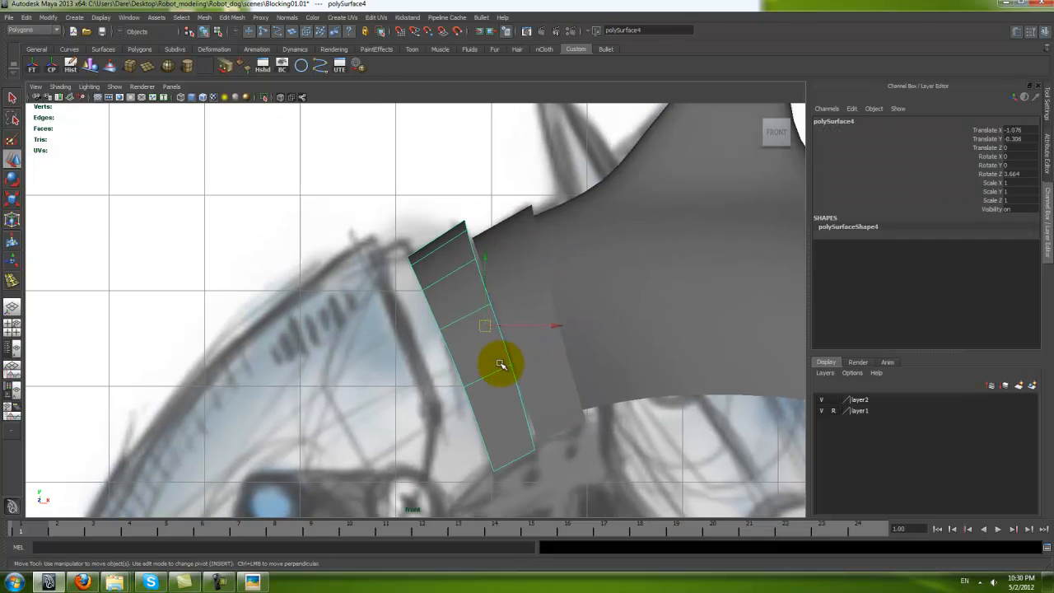
pyautogui.moveTo(553, 325)
pyautogui.mouseDown()
pyautogui.moveTo(499, 346)
pyautogui.moveTo(558, 342)
pyautogui.mouseUp()
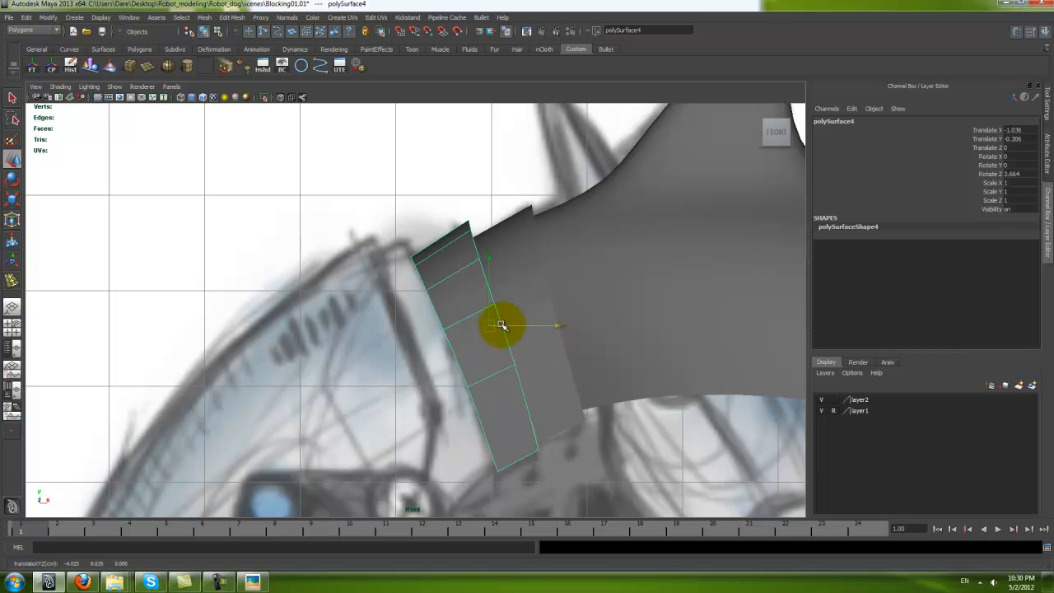
# Step: Refine the body-side edge vertices of the front neck strip and save the scene
pyautogui.press('F9')
pyautogui.click(476, 256)
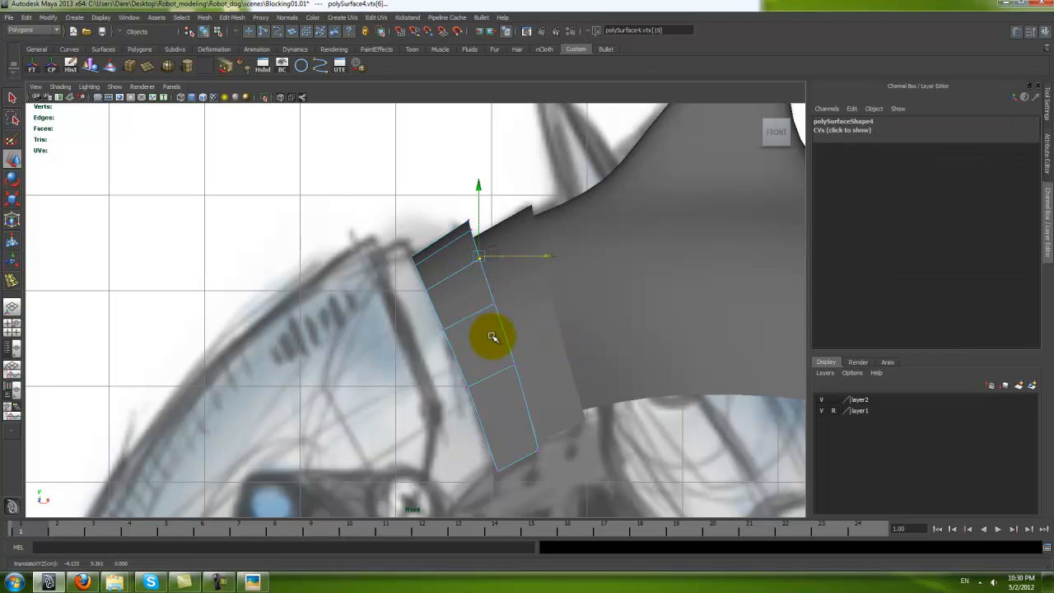
pyautogui.moveTo(498, 350); pyautogui.dragTo(545, 372)
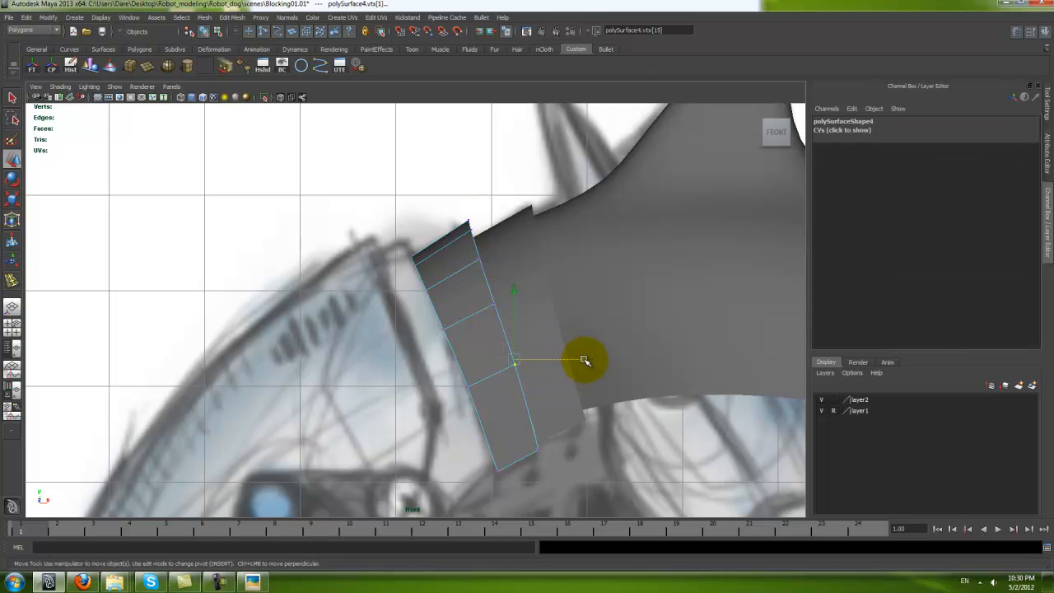
pyautogui.moveTo(479, 447); pyautogui.dragTo(542, 487)
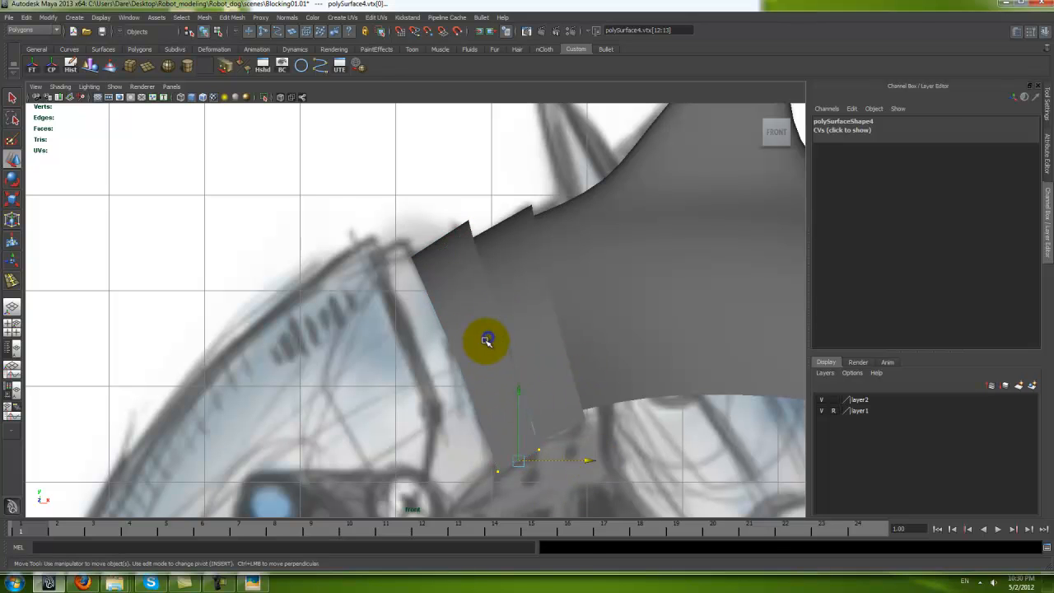
pyautogui.press('F8')
pyautogui.hotkey('ctrl', 's')
# Step: Nudge the front strip's vertex row just above its bottom edge along X to even out the curve
pyautogui.moveTo(479, 340); pyautogui.dragTo(451, 348, button='right')
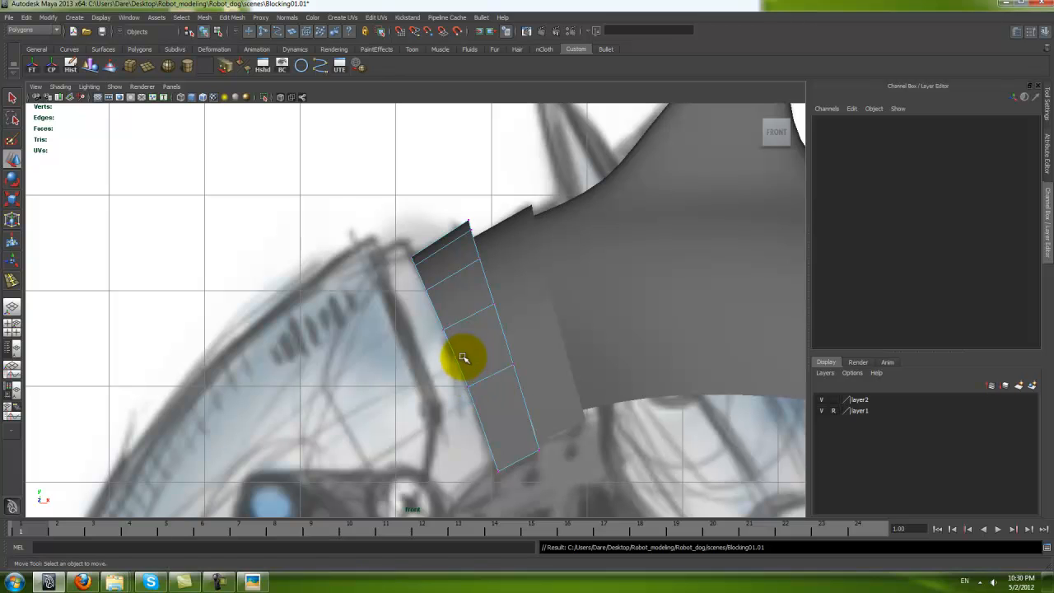
pyautogui.moveTo(464, 357); pyautogui.dragTo(538, 405)
pyautogui.moveTo(560, 370); pyautogui.dragTo(557, 369)
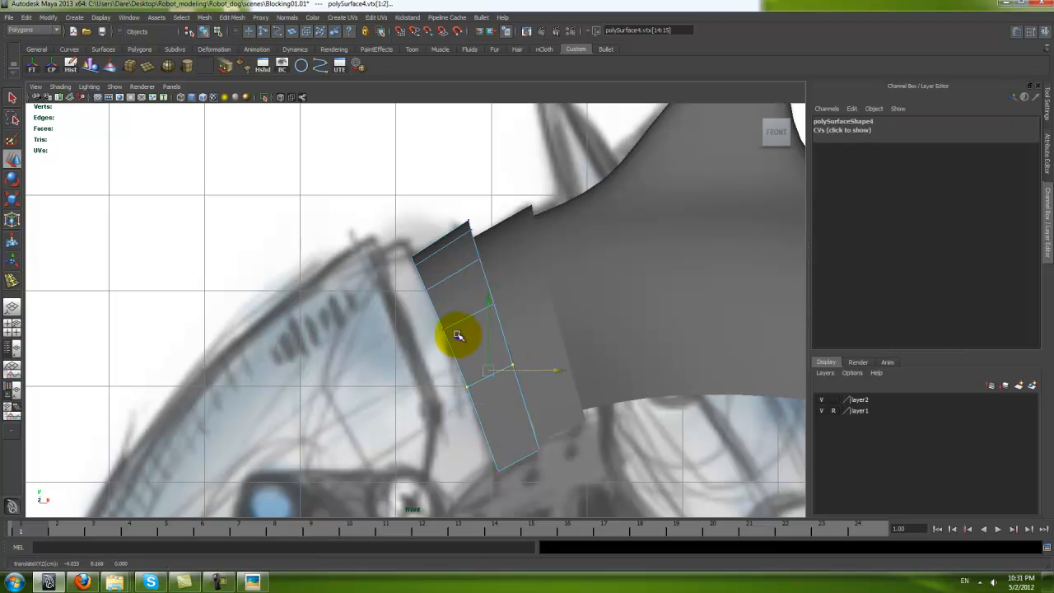
pyautogui.click(494, 302)
# Step: Adjust the lower vertices of the rear neck strip along X, return to object mode and save the scene
pyautogui.moveTo(541, 376); pyautogui.dragTo(473, 367, button='right')
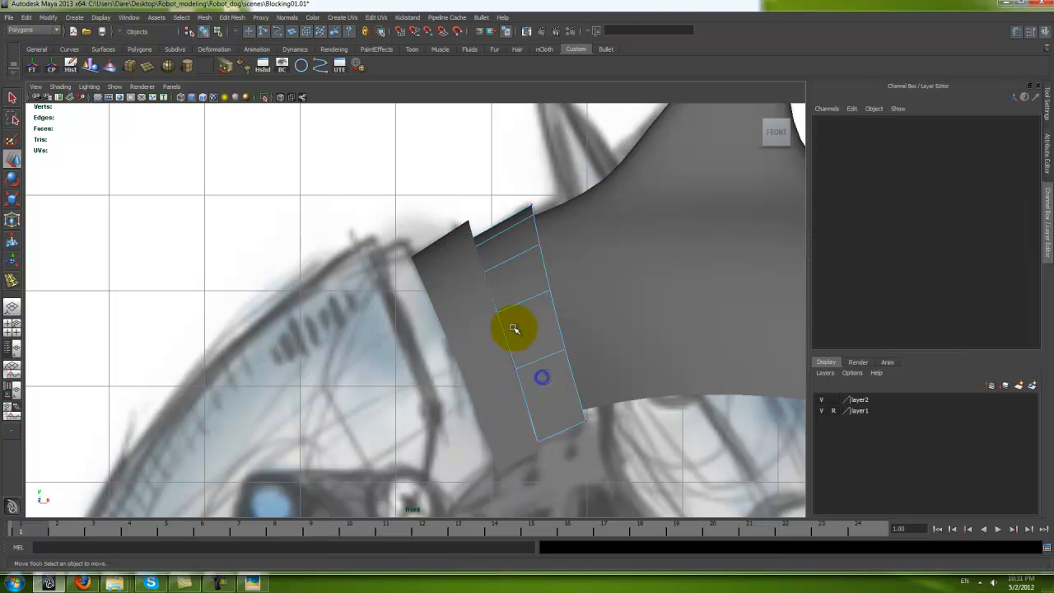
pyautogui.moveTo(514, 327); pyautogui.dragTo(596, 389)
pyautogui.moveTo(504, 390); pyautogui.dragTo(592, 362)
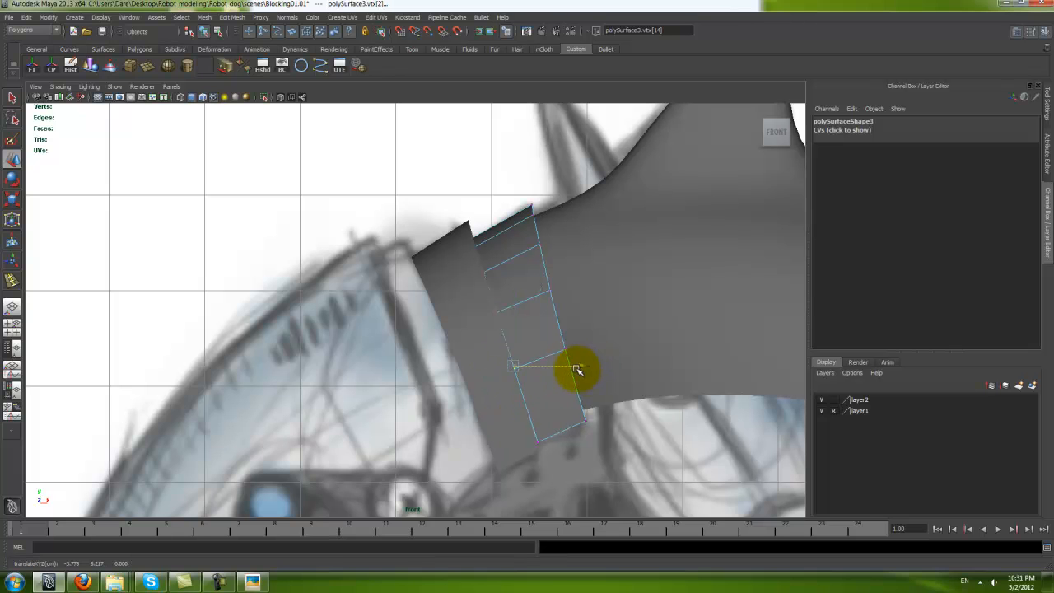
pyautogui.moveTo(532, 311); pyautogui.dragTo(551, 295, button='right')
pyautogui.click(532, 310)
pyautogui.hotkey('ctrl', 's')
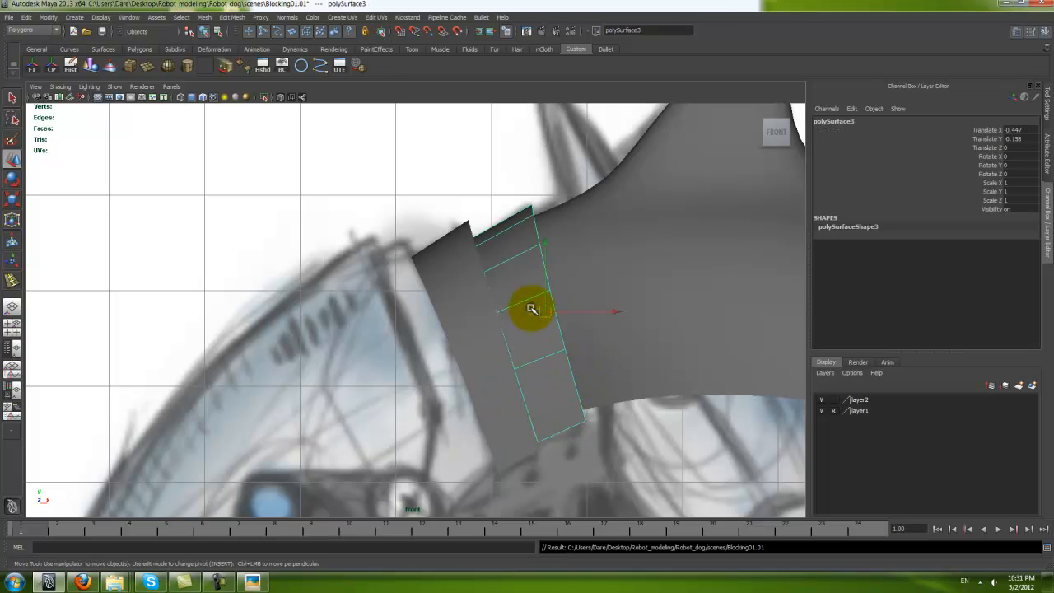
# Step: Nudge the rear neck strip's bottom head-side vertex along X, and return to object mode
pyautogui.moveTo(529, 374); pyautogui.dragTo(513, 385, button='right')
pyautogui.moveTo(513, 384); pyautogui.dragTo(562, 443)
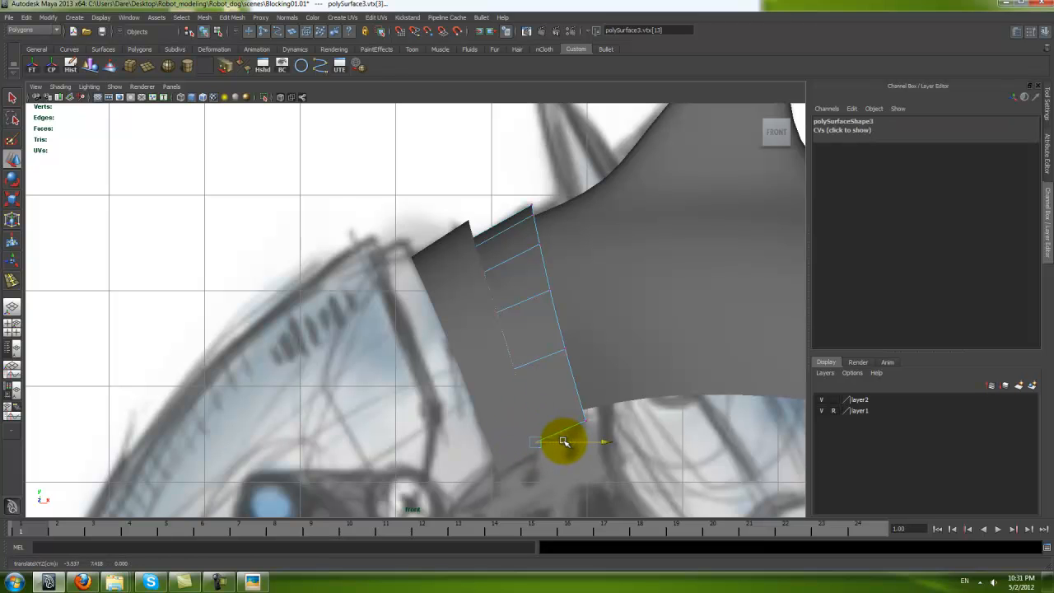
pyautogui.moveTo(501, 348); pyautogui.dragTo(546, 321, button='right')
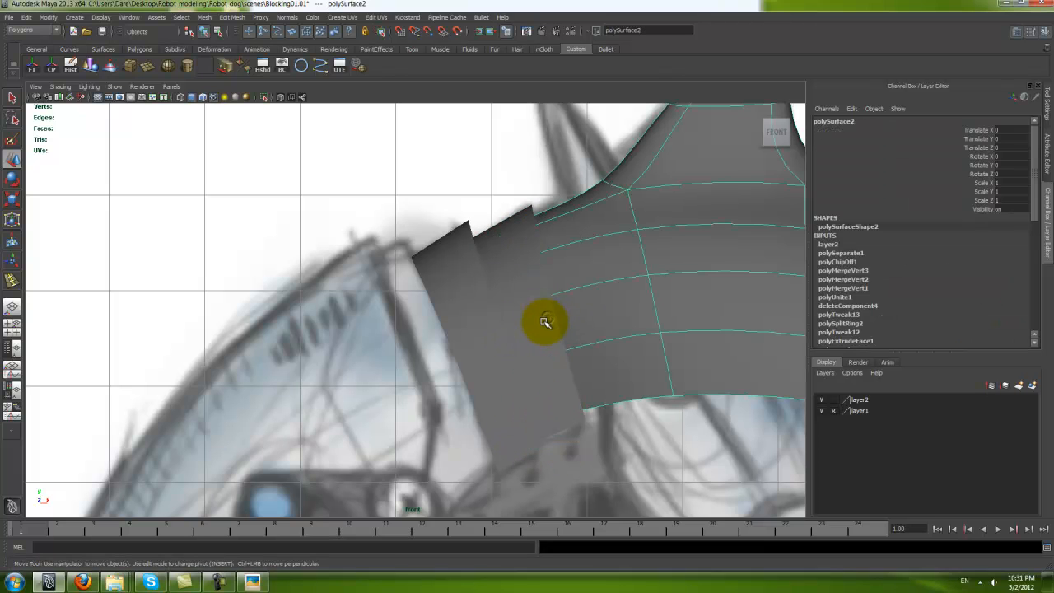
pyautogui.click(541, 316)
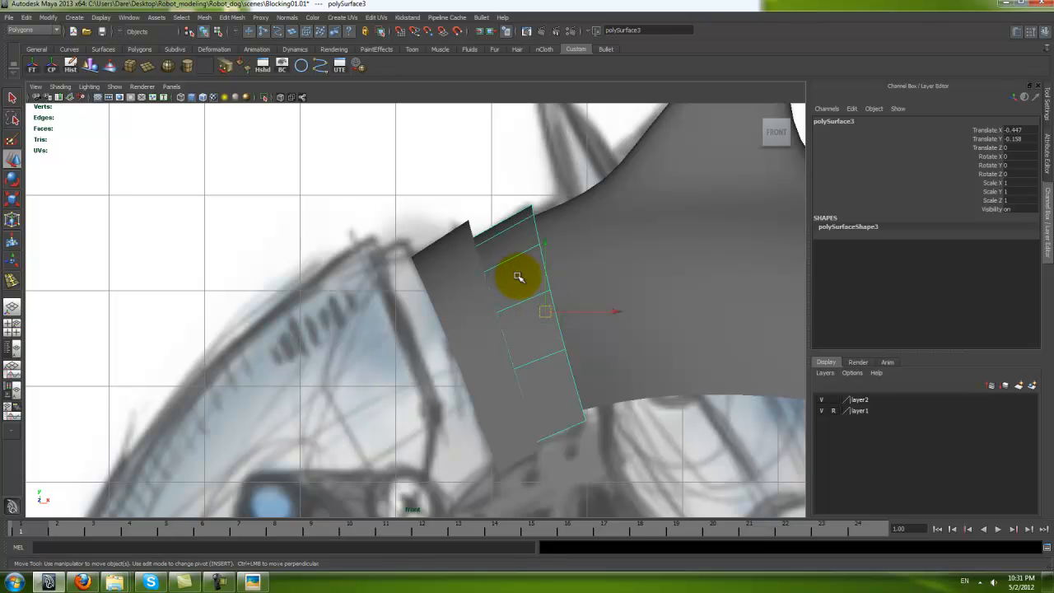
# Step: Duplicate the front neck strip and place the copy ahead of it at Translate X -1.572, Translate Y -0.458, Rotate Z 7.299
pyautogui.keyDown('alt'); pyautogui.moveTo(518, 277); pyautogui.dragTo(461, 269, button='right'); pyautogui.keyUp('alt')
pyautogui.click(457, 270)
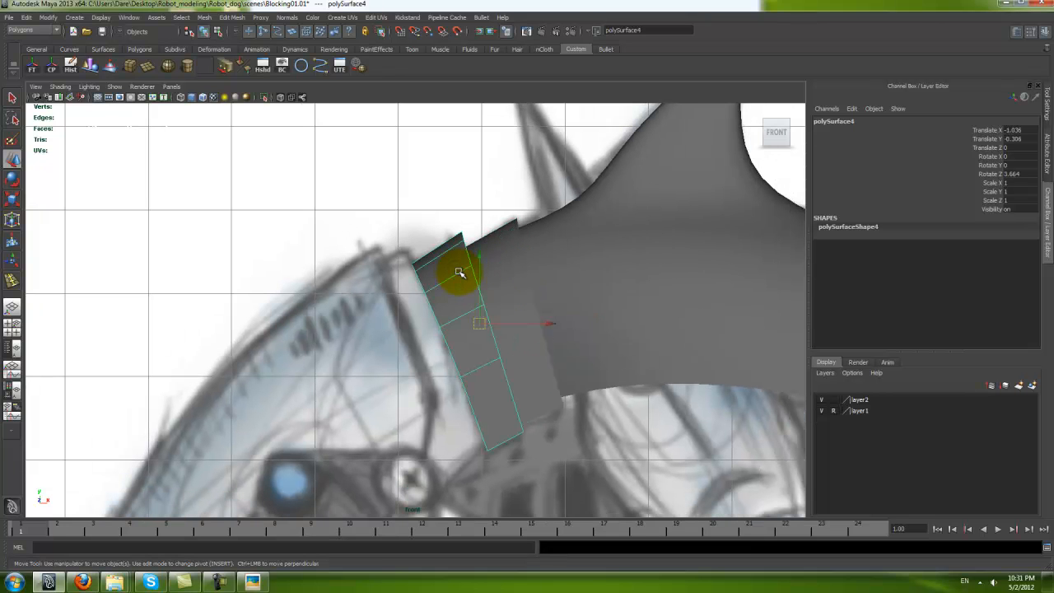
pyautogui.keyDown('alt'); pyautogui.moveTo(499, 353); pyautogui.dragTo(551, 292, button='middle'); pyautogui.keyUp('alt')
pyautogui.keyDown('alt'); pyautogui.moveTo(602, 373); pyautogui.dragTo(566, 382, button='right'); pyautogui.keyUp('alt')
pyautogui.keyDown('alt'); pyautogui.moveTo(566, 382); pyautogui.dragTo(563, 418, button='middle'); pyautogui.keyUp('alt')
pyautogui.keyDown('alt'); pyautogui.moveTo(509, 350); pyautogui.dragTo(531, 383, button='right'); pyautogui.keyUp('alt')
pyautogui.moveTo(496, 282); pyautogui.dragTo(464, 309)
pyautogui.press('e')
pyautogui.moveTo(447, 223); pyautogui.dragTo(406, 228)
pyautogui.press('w')
pyautogui.moveTo(459, 300); pyautogui.dragTo(438, 348)
# Step: Adjust the two bottom vertices of the middle neck strip to follow the sketch
pyautogui.press('space')
pyautogui.press('space')
pyautogui.click(462, 369)
pyautogui.moveTo(463, 369); pyautogui.dragTo(412, 366, button='right')
pyautogui.moveTo(437, 369); pyautogui.dragTo(485, 416)
pyautogui.moveTo(467, 375)
pyautogui.keyDown('alt'); pyautogui.mouseDown()
pyautogui.moveTo(470, 364)
pyautogui.moveTo(459, 370)
pyautogui.mouseUp(); pyautogui.keyUp('alt')
pyautogui.press('space')
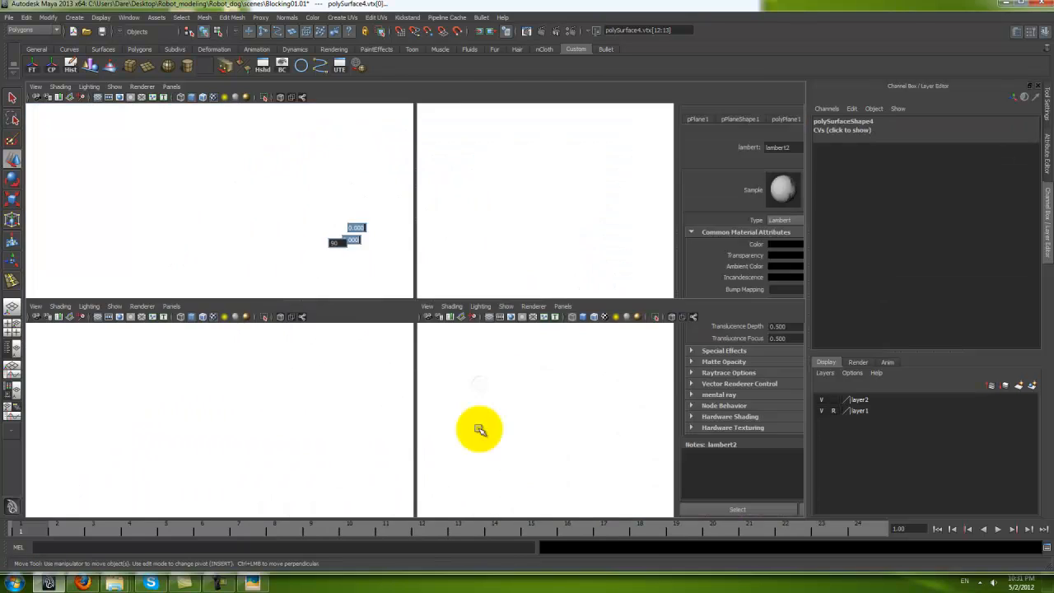
pyautogui.press('space')
pyautogui.scroll(2, 454, 454)
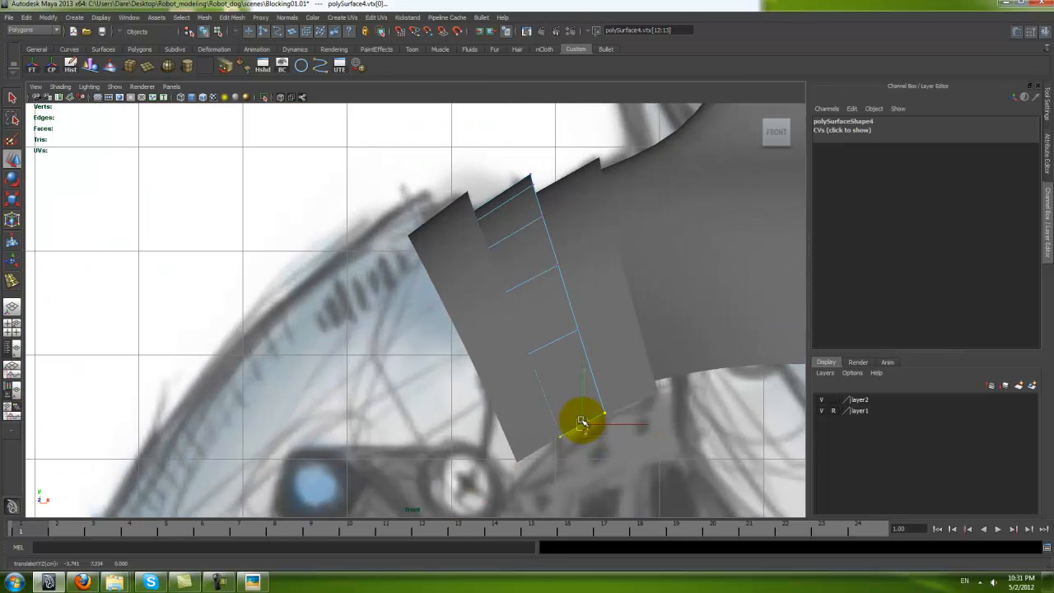
# Step: Reposition the bottom corner vertices of the foremost neck strip, return to object mode and save the scene
pyautogui.click(531, 437)
pyautogui.moveTo(527, 442); pyautogui.dragTo(487, 442, button='right')
pyautogui.moveTo(540, 491); pyautogui.dragTo(504, 450)
pyautogui.moveTo(518, 461); pyautogui.dragTo(527, 472)
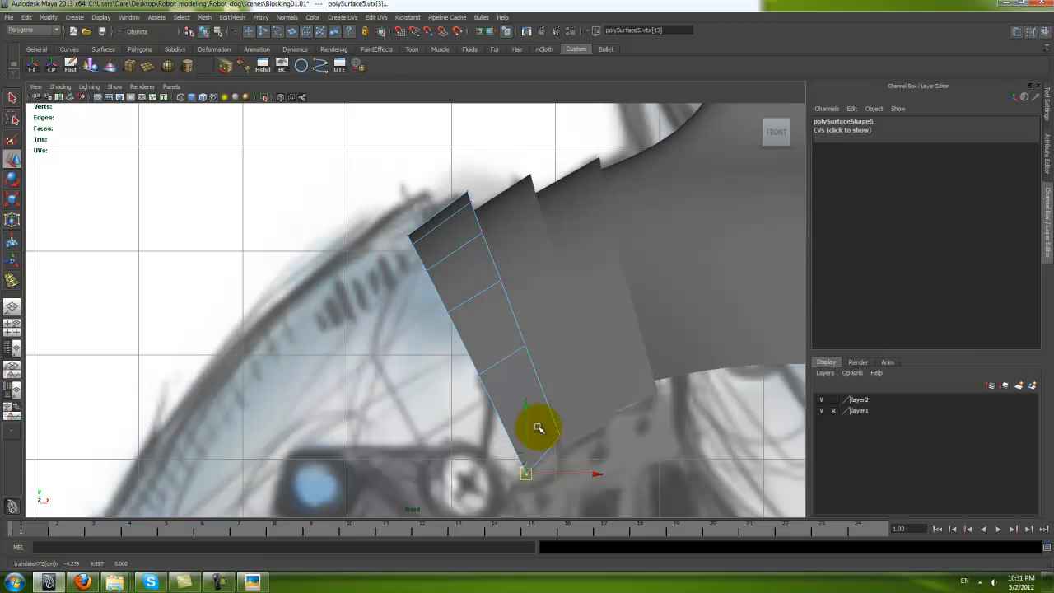
pyautogui.click(559, 438)
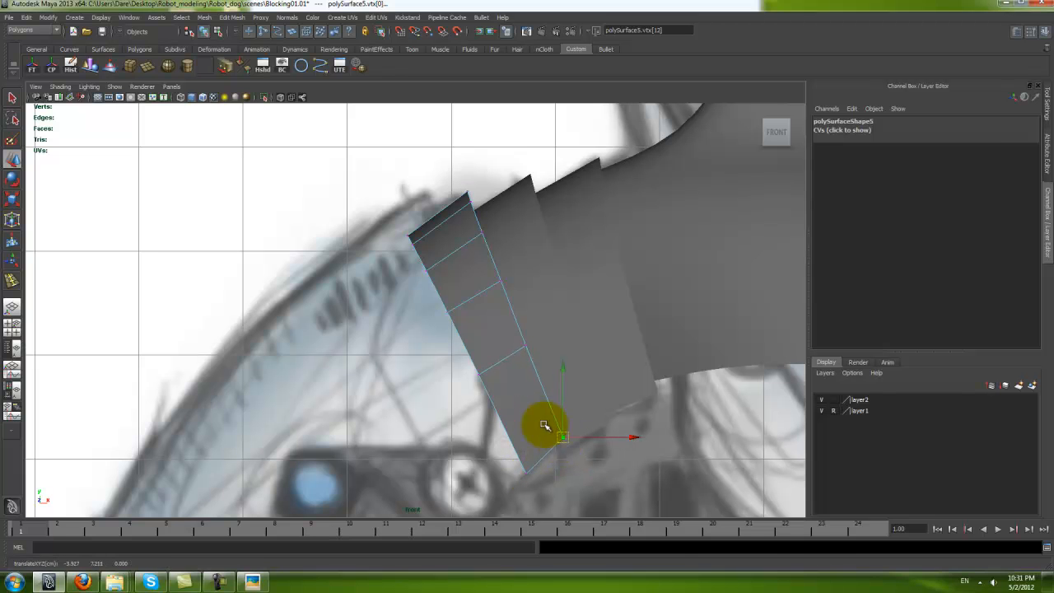
pyautogui.moveTo(494, 346); pyautogui.dragTo(548, 273, button='right')
pyautogui.click(499, 292)
pyautogui.hotkey('ctrl', 's')
pyautogui.press('space')
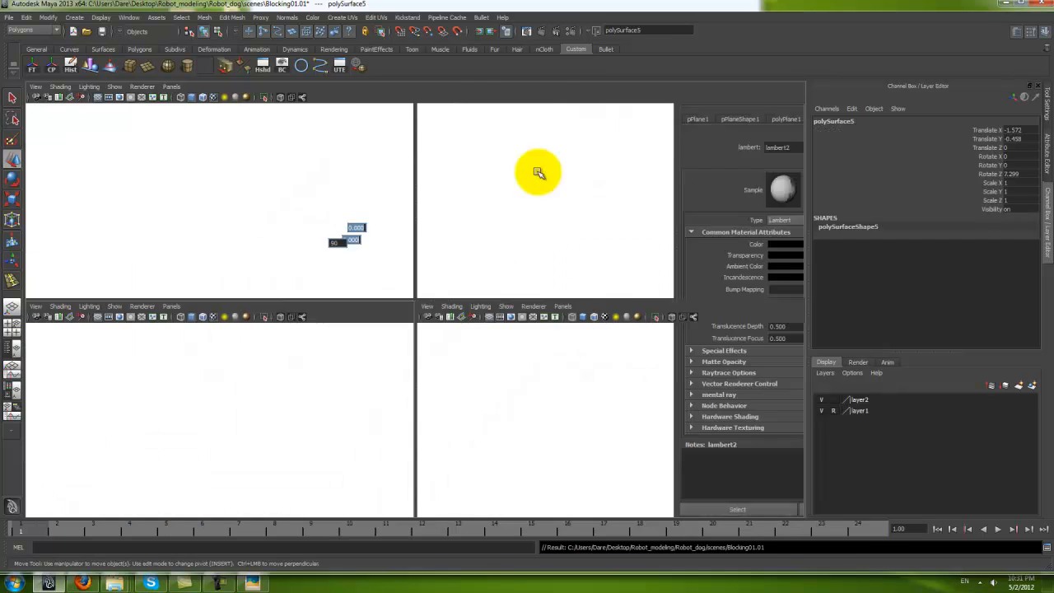
pyautogui.press('space')
pyautogui.keyDown('alt'); pyautogui.moveTo(539, 256); pyautogui.dragTo(546, 285); pyautogui.keyUp('alt')
pyautogui.click(377, 219)
pyautogui.moveTo(376, 219)
pyautogui.keyDown('alt'); pyautogui.mouseDown()
pyautogui.moveTo(334, 272)
pyautogui.moveTo(344, 260)
pyautogui.moveTo(440, 285)
pyautogui.moveTo(602, 299)
pyautogui.moveTo(423, 295)
pyautogui.mouseUp(); pyautogui.keyUp('alt')
pyautogui.click(362, 260)
pyautogui.press('y')
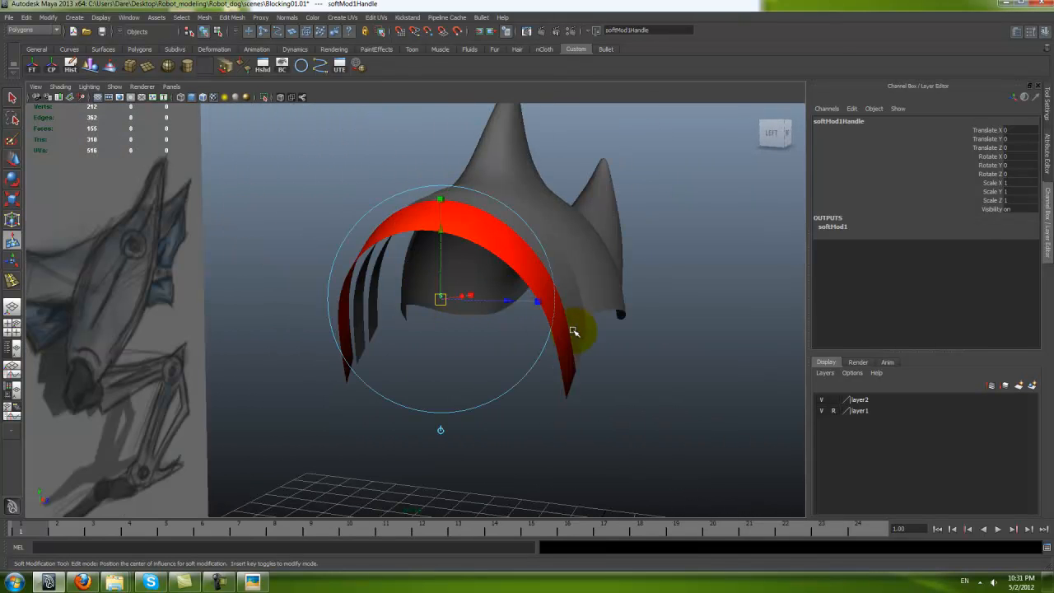
pyautogui.click(393, 193)
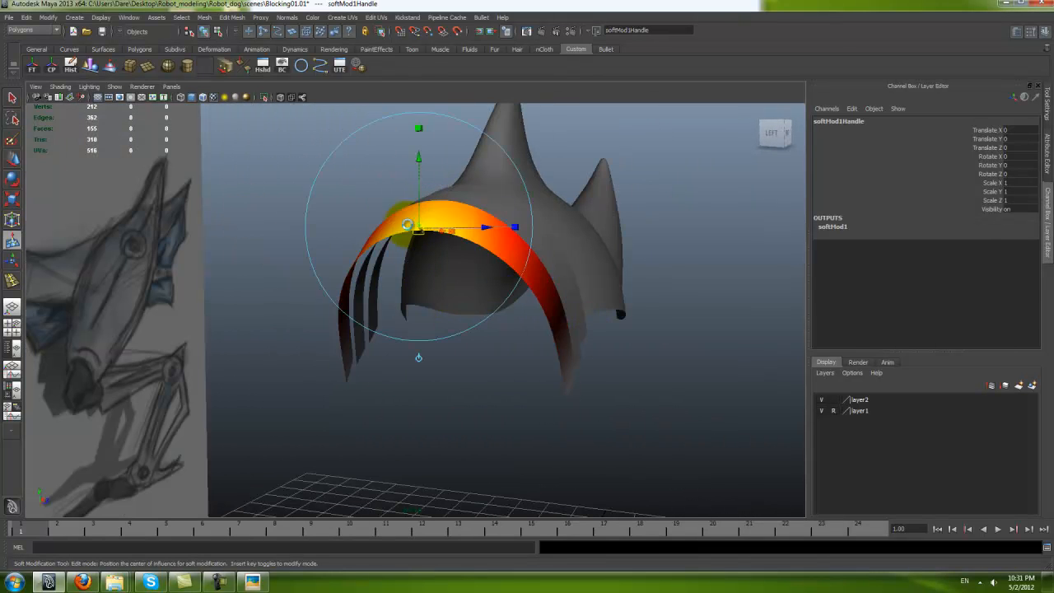
pyautogui.click(12, 153)
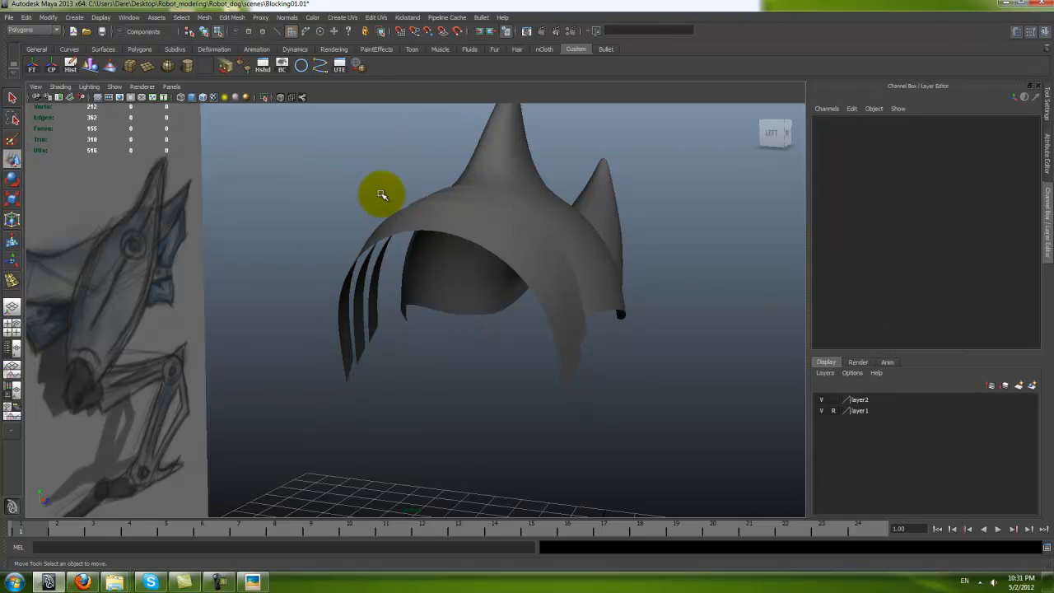
# Step: Return to object mode, save the scene, and inspect the neck strips from the front and side in perspective
pyautogui.moveTo(483, 220); pyautogui.dragTo(528, 223, button='right')
pyautogui.click(513, 250)
pyautogui.hotkey('ctrl', 's')
pyautogui.keyDown('alt'); pyautogui.moveTo(534, 268); pyautogui.dragTo(539, 351); pyautogui.keyUp('alt')
pyautogui.hotkey('ctrl', 's')
pyautogui.keyDown('alt'); pyautogui.moveTo(406, 342); pyautogui.dragTo(515, 339); pyautogui.keyUp('alt')
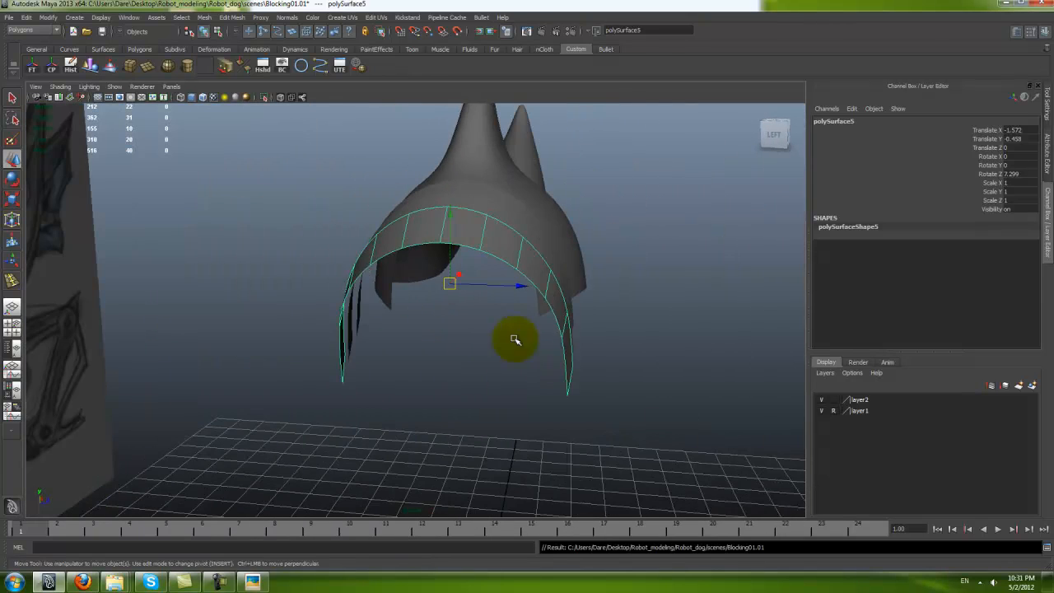
pyautogui.click(589, 365)
pyautogui.moveTo(649, 385)
pyautogui.keyDown('alt'); pyautogui.mouseDown()
pyautogui.moveTo(492, 369)
pyautogui.moveTo(477, 402)
pyautogui.moveTo(516, 386)
pyautogui.mouseUp(); pyautogui.keyUp('alt')
pyautogui.moveTo(579, 427)
pyautogui.keyDown('alt'); pyautogui.mouseDown()
pyautogui.moveTo(407, 365)
pyautogui.moveTo(435, 357)
pyautogui.moveTo(247, 354)
pyautogui.moveTo(520, 394)
pyautogui.moveTo(503, 404)
pyautogui.moveTo(391, 350)
pyautogui.mouseUp(); pyautogui.keyUp('alt')
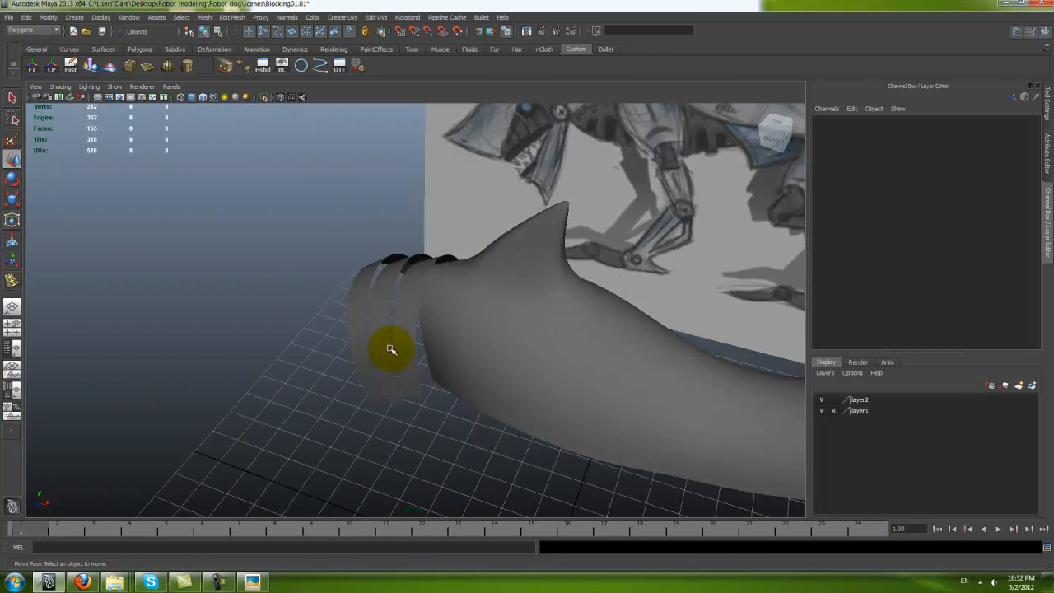
# Step: Freeze the transformations of the three neck strips and save the scene
pyautogui.click(393, 318)
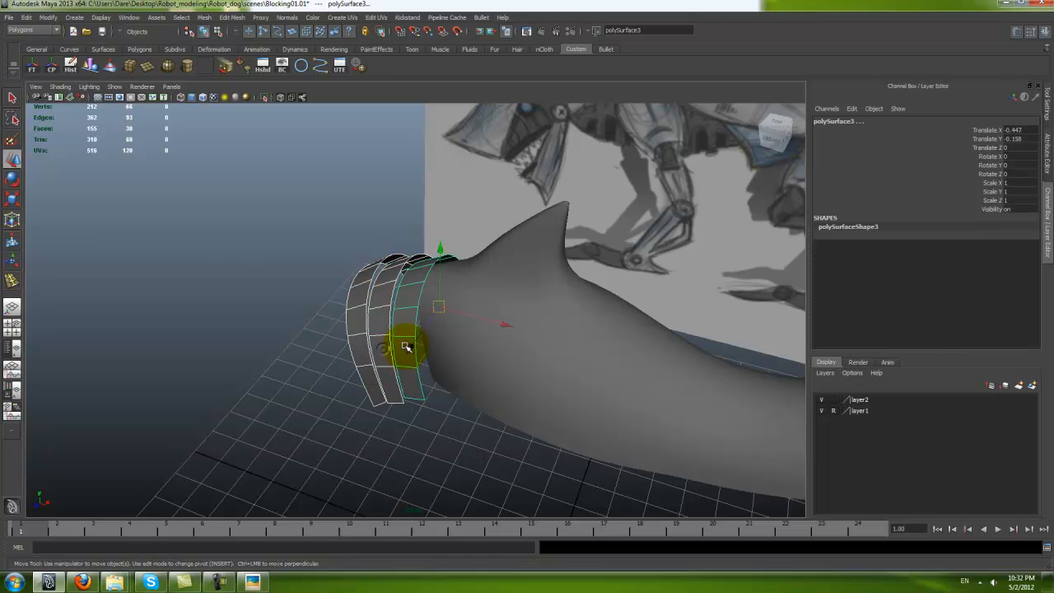
pyautogui.click(41, 71)
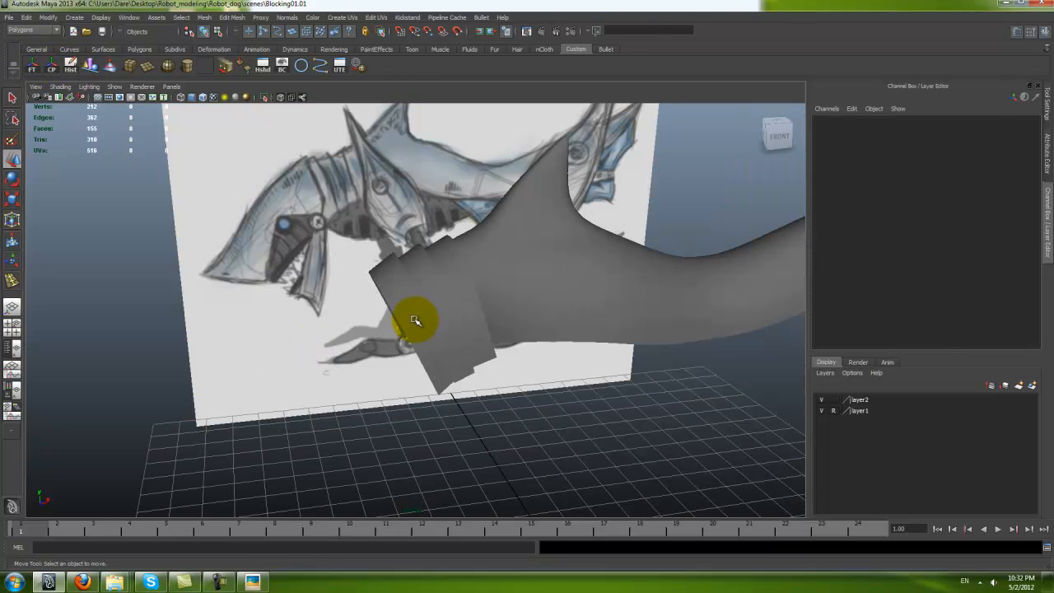
pyautogui.click(415, 321)
pyautogui.keyDown('alt'); pyautogui.moveTo(415, 320); pyautogui.dragTo(377, 377); pyautogui.keyUp('alt')
pyautogui.hotkey('ctrl', 's')
# Step: Duplicate the foremost neck strip, move the copy forward onto the back of the sketched head and adjust its bottom vertices
pyautogui.press('space')
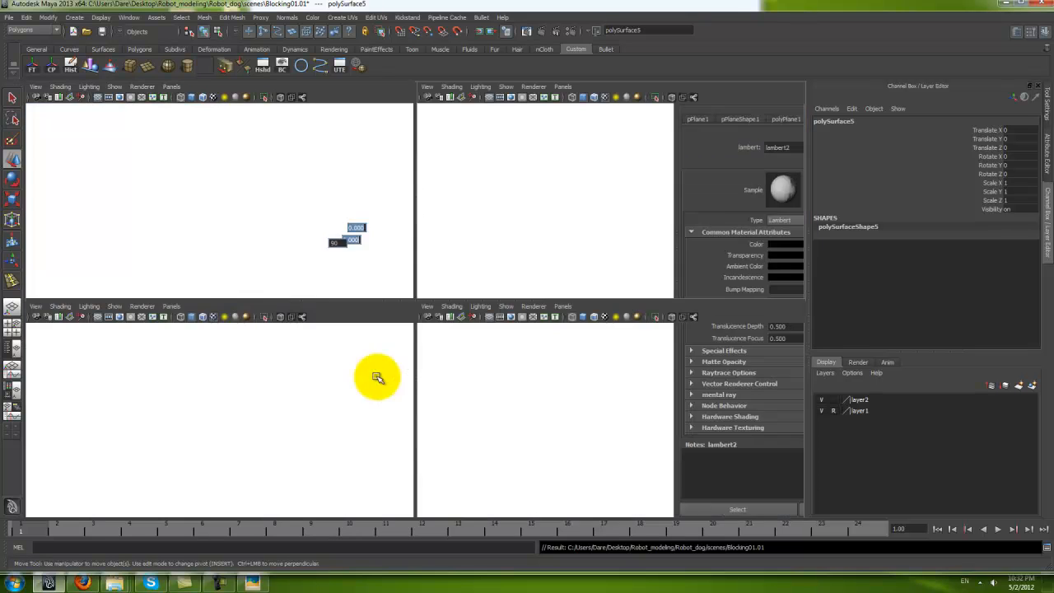
pyautogui.press('space')
pyautogui.keyDown('alt'); pyautogui.moveTo(359, 383); pyautogui.dragTo(426, 356, button='right'); pyautogui.keyUp('alt')
pyautogui.keyDown('alt'); pyautogui.moveTo(425, 356); pyautogui.dragTo(458, 308, button='middle'); pyautogui.keyUp('alt')
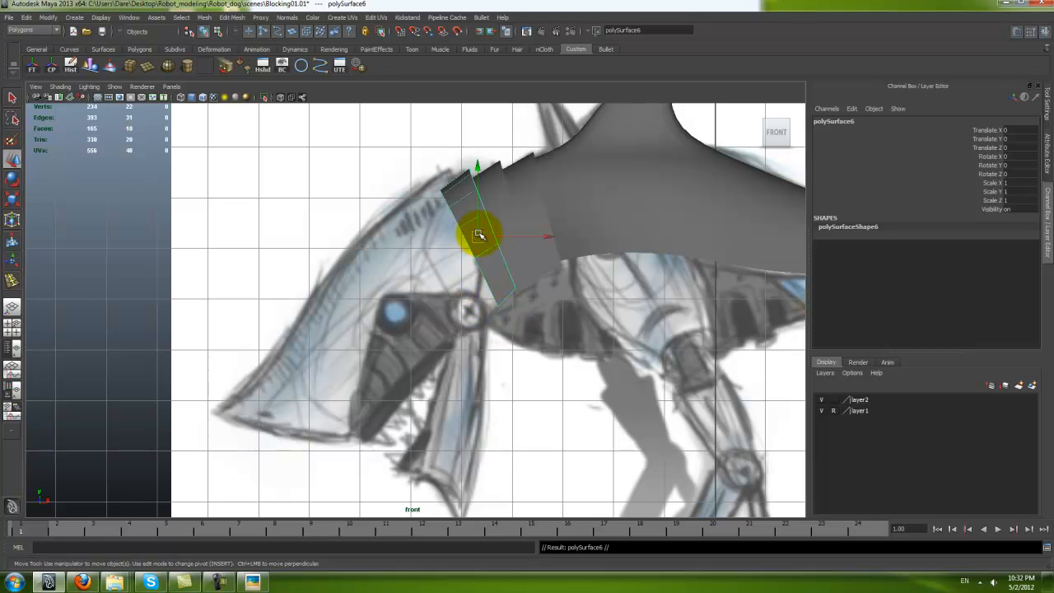
pyautogui.moveTo(484, 249)
pyautogui.keyDown('alt'); pyautogui.mouseDown(button='right')
pyautogui.moveTo(493, 271)
pyautogui.moveTo(495, 253)
pyautogui.mouseUp(button='right'); pyautogui.keyUp('alt')
pyautogui.keyDown('alt'); pyautogui.moveTo(495, 253); pyautogui.dragTo(498, 265, button='middle'); pyautogui.keyUp('alt')
pyautogui.moveTo(485, 249); pyautogui.dragTo(458, 250)
pyautogui.moveTo(492, 301); pyautogui.dragTo(433, 282, button='right')
pyautogui.moveTo(457, 287); pyautogui.dragTo(513, 352)
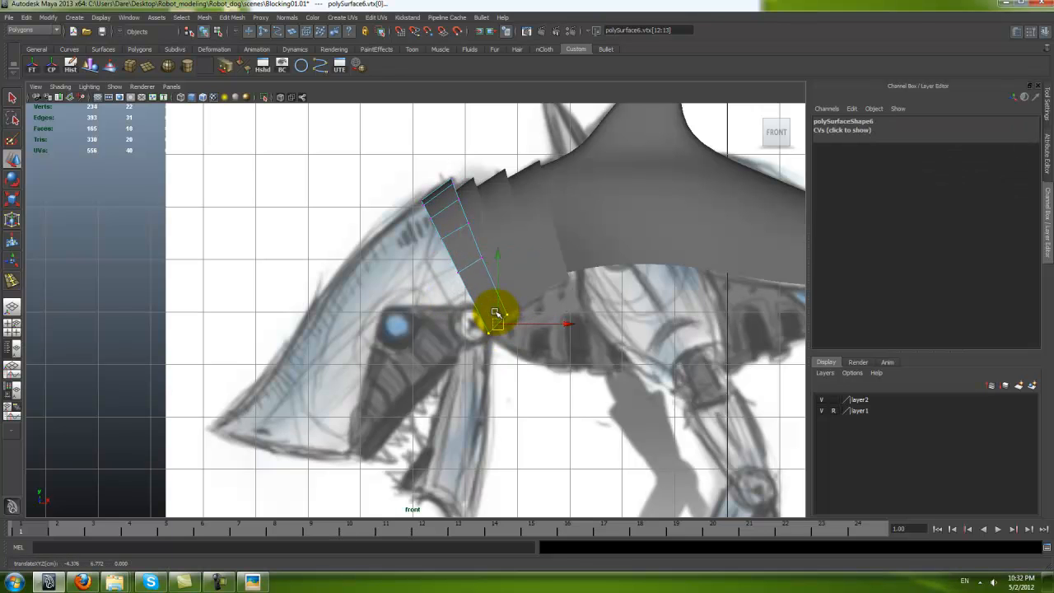
# Step: Extrude the head-side border edges of the new strip forward along the sketched head
pyautogui.moveTo(484, 313); pyautogui.dragTo(484, 281, button='right')
pyautogui.click(474, 302)
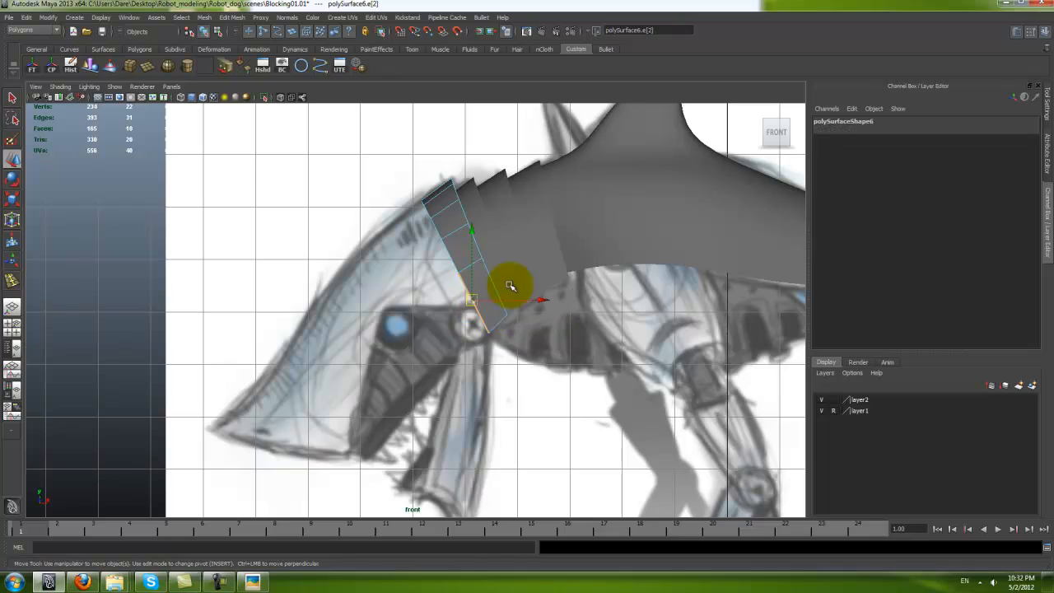
pyautogui.press('space')
pyautogui.press('space')
pyautogui.keyDown('alt'); pyautogui.moveTo(507, 264); pyautogui.dragTo(386, 367); pyautogui.keyUp('alt')
pyautogui.press('space')
pyautogui.press('space')
pyautogui.keyDown('alt'); pyautogui.moveTo(304, 355); pyautogui.dragTo(413, 360, button='right'); pyautogui.keyUp('alt')
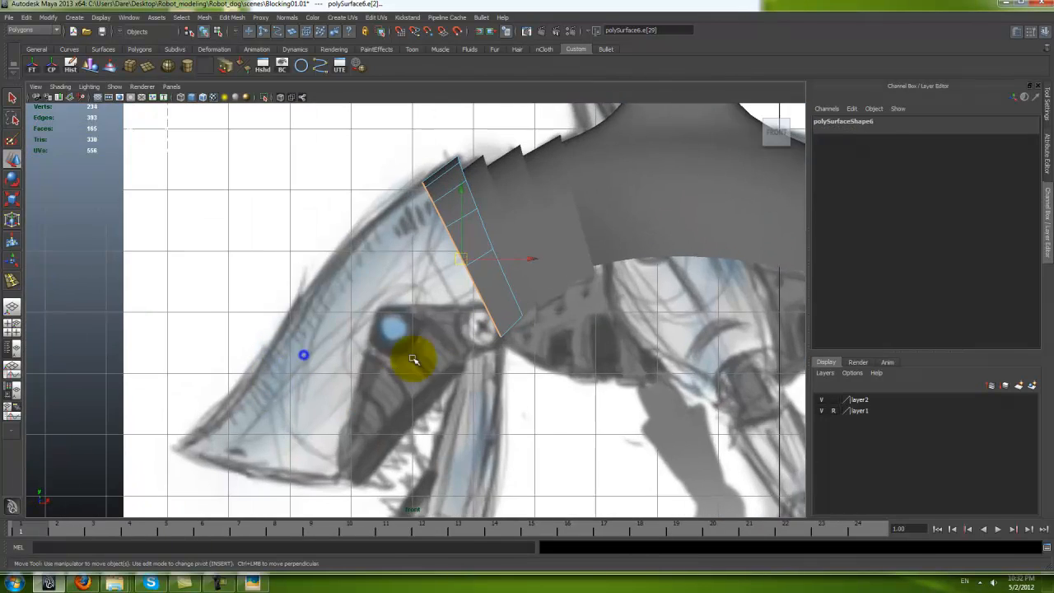
pyautogui.moveTo(488, 299)
pyautogui.keyDown('alt'); pyautogui.mouseDown(button='middle')
pyautogui.moveTo(558, 282)
pyautogui.moveTo(536, 261)
pyautogui.mouseUp(button='middle'); pyautogui.keyUp('alt')
pyautogui.moveTo(539, 254)
pyautogui.keyDown('shift'); pyautogui.mouseDown(button='right')
pyautogui.moveTo(536, 264)
pyautogui.moveTo(529, 254)
pyautogui.mouseUp(button='right'); pyautogui.keyUp('shift')
pyautogui.moveTo(529, 254); pyautogui.dragTo(436, 275)
pyautogui.press('1')
pyautogui.press('3')
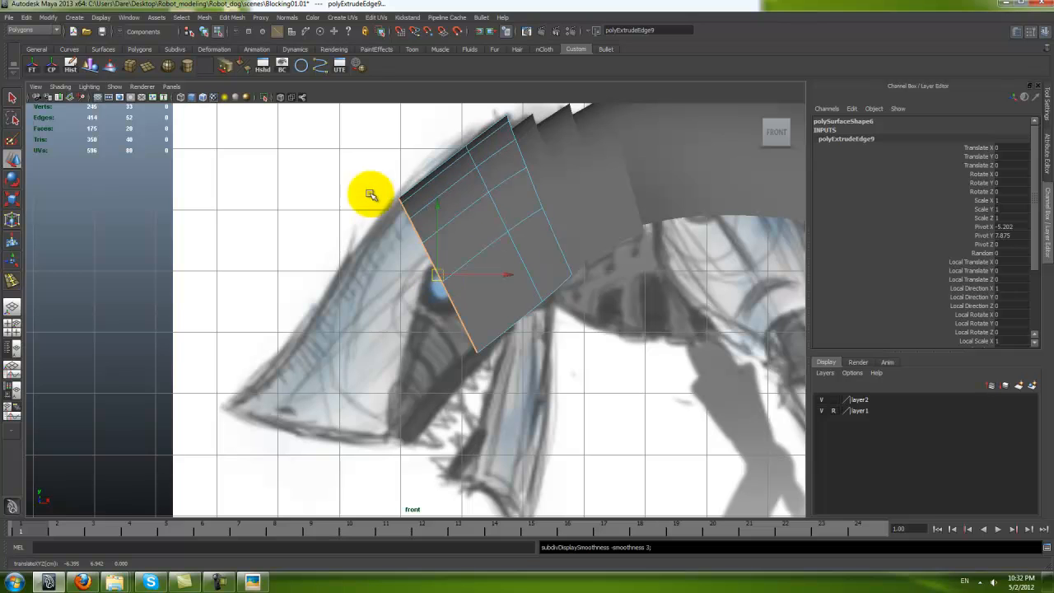
# Step: Rotate the extruded border edges to follow the bend of the sketched head
pyautogui.press('e')
pyautogui.moveTo(341, 289); pyautogui.dragTo(361, 326)
pyautogui.press('w')
pyautogui.press('1')
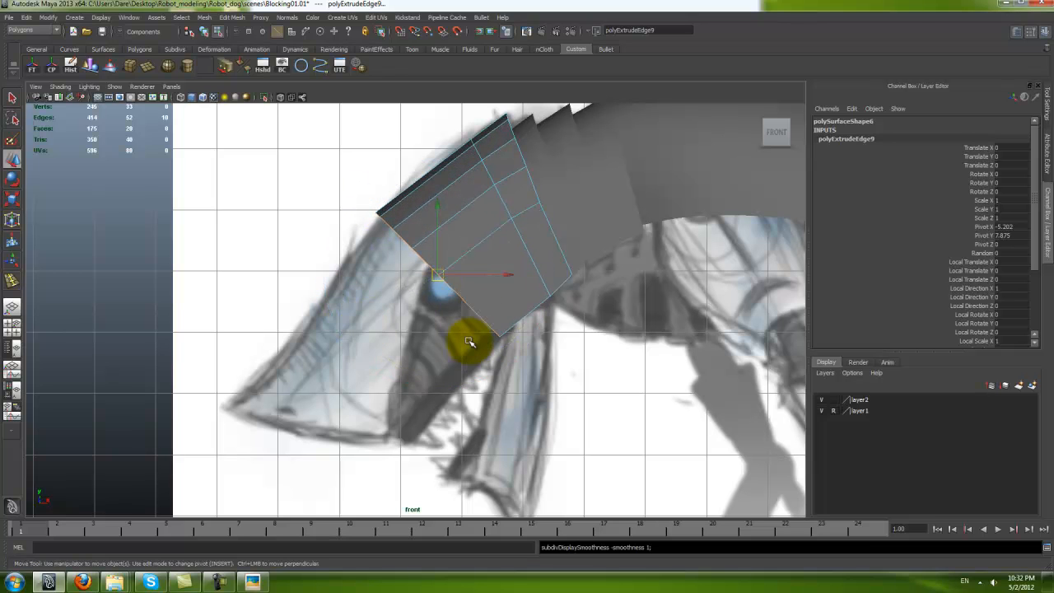
# Step: Extrude the border edges again toward the snout, then rotate, move and scale them to fit the head outline
pyautogui.keyDown('alt'); pyautogui.moveTo(471, 293); pyautogui.dragTo(490, 254, button='middle'); pyautogui.keyUp('alt')
pyautogui.moveTo(494, 291)
pyautogui.keyDown('alt'); pyautogui.mouseDown(button='right')
pyautogui.moveTo(456, 272)
pyautogui.moveTo(485, 305)
pyautogui.mouseUp(button='right'); pyautogui.keyUp('alt')
pyautogui.keyDown('alt'); pyautogui.moveTo(495, 301); pyautogui.dragTo(498, 304, button='middle'); pyautogui.keyUp('alt')
pyautogui.keyDown('alt'); pyautogui.moveTo(498, 304); pyautogui.dragTo(482, 294, button='right'); pyautogui.keyUp('alt')
pyautogui.keyDown('shift'); pyautogui.moveTo(527, 254); pyautogui.dragTo(493, 286, button='right'); pyautogui.keyUp('shift')
pyautogui.moveTo(492, 286); pyautogui.dragTo(432, 348, button='middle')
pyautogui.press('e')
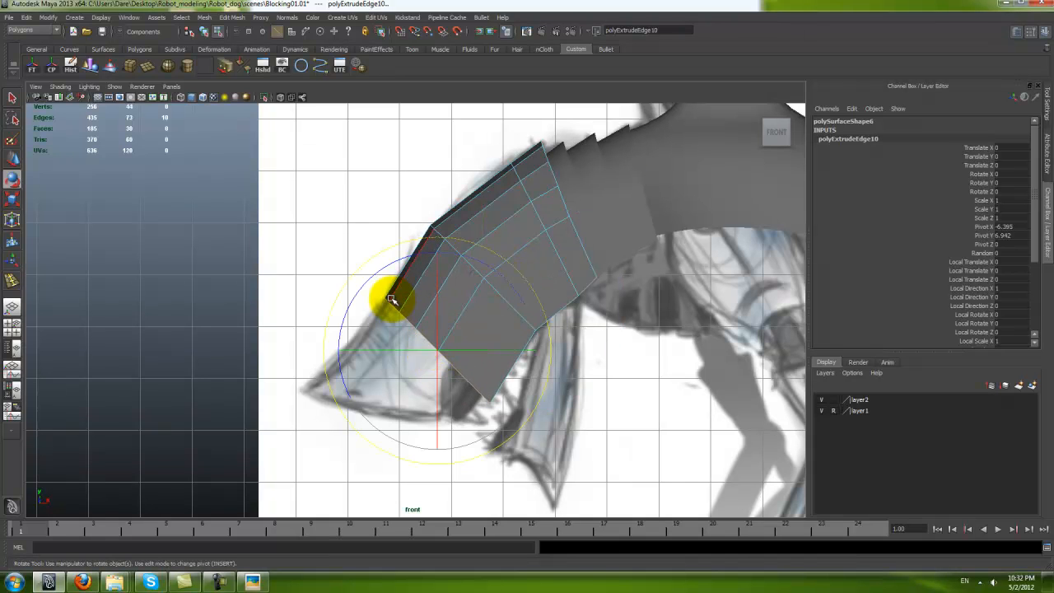
pyautogui.moveTo(359, 294); pyautogui.dragTo(348, 306)
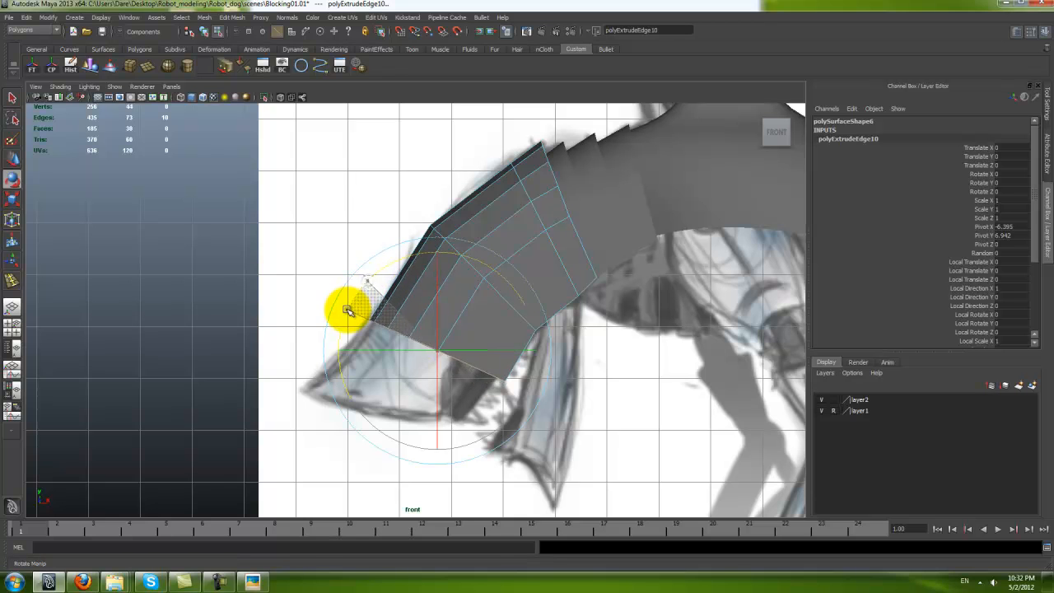
pyautogui.press('w')
pyautogui.moveTo(436, 343); pyautogui.dragTo(420, 347, button='middle')
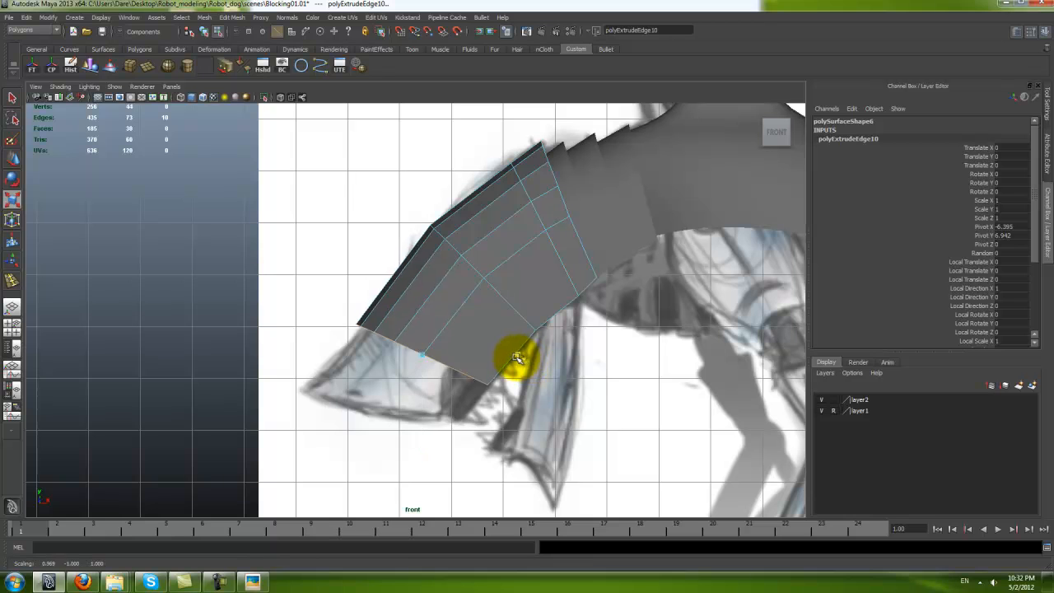
pyautogui.press('w')
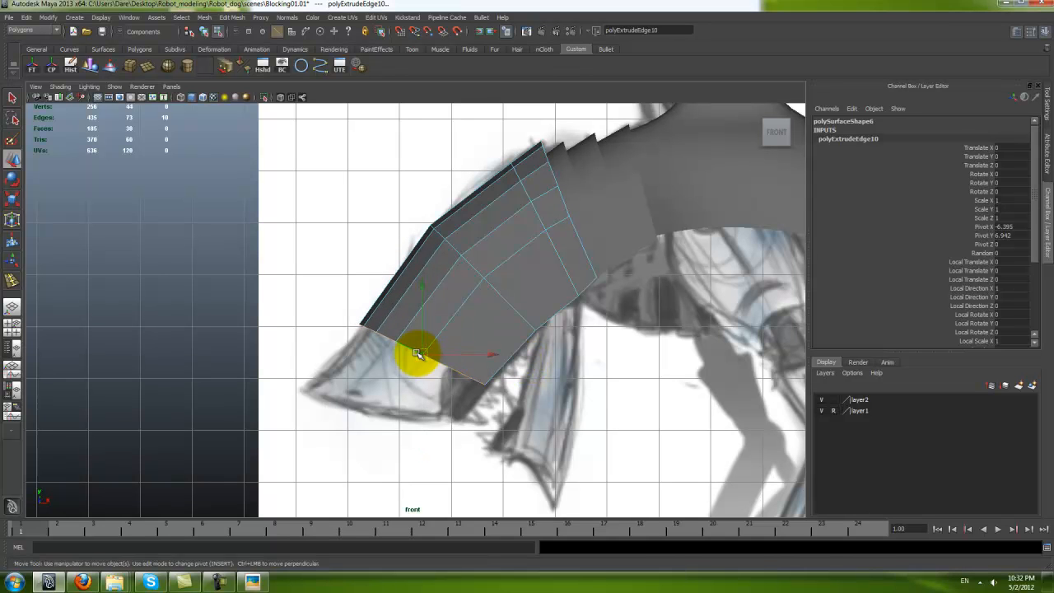
# Step: Extrude the border edges once more a short distance toward the snout tip
pyautogui.press('g')
pyautogui.press('w')
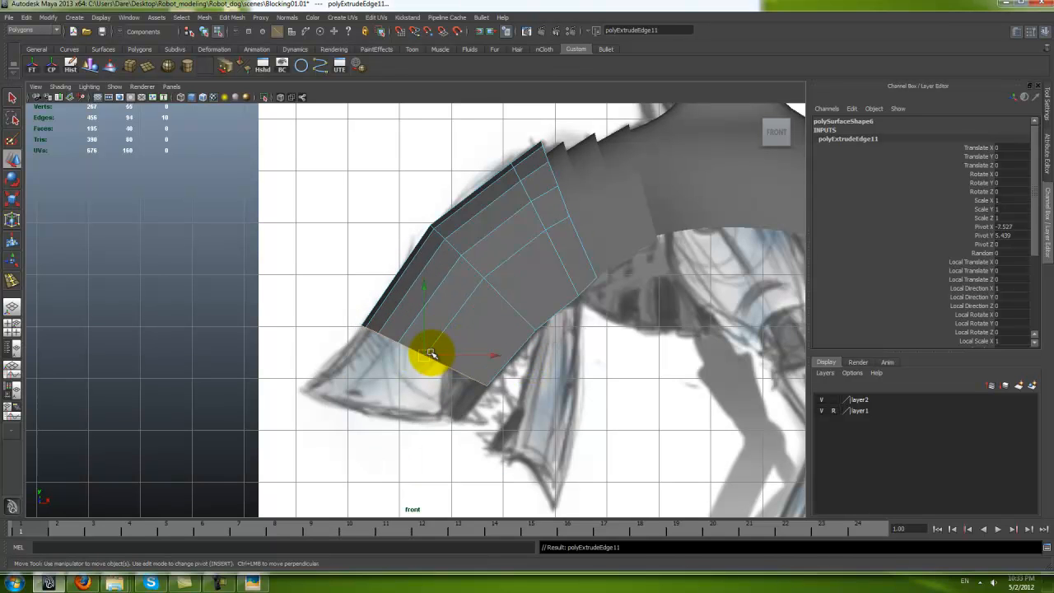
pyautogui.moveTo(428, 352); pyautogui.dragTo(400, 382)
pyautogui.keyDown('alt'); pyautogui.moveTo(428, 375); pyautogui.dragTo(470, 357, button='middle'); pyautogui.keyUp('alt')
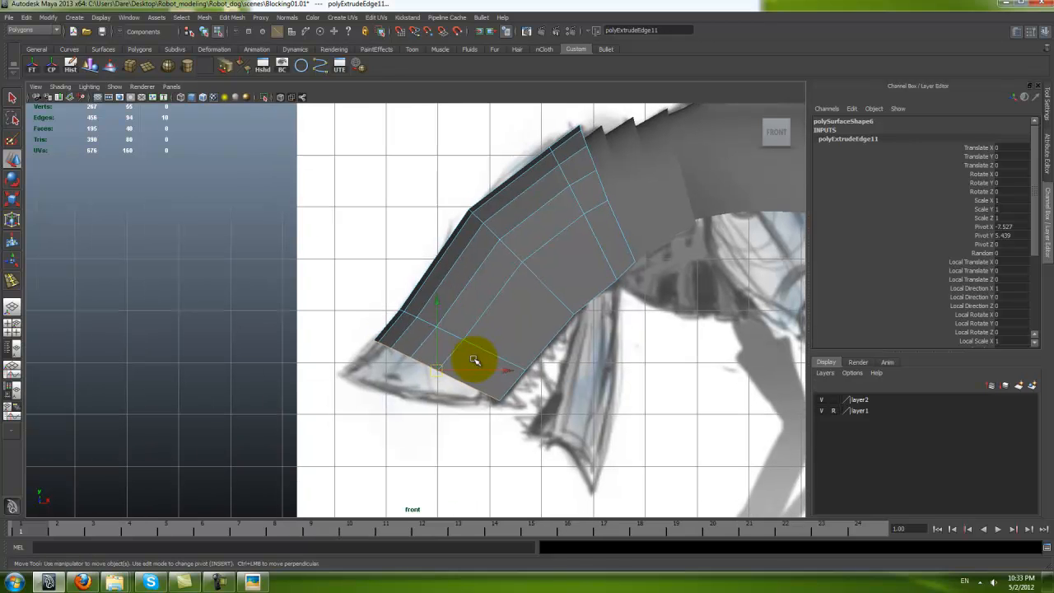
# Step: Move the end-row vertices of the head shell to match the snout tip and lower edge in the sketch
pyautogui.moveTo(434, 370); pyautogui.dragTo(416, 401)
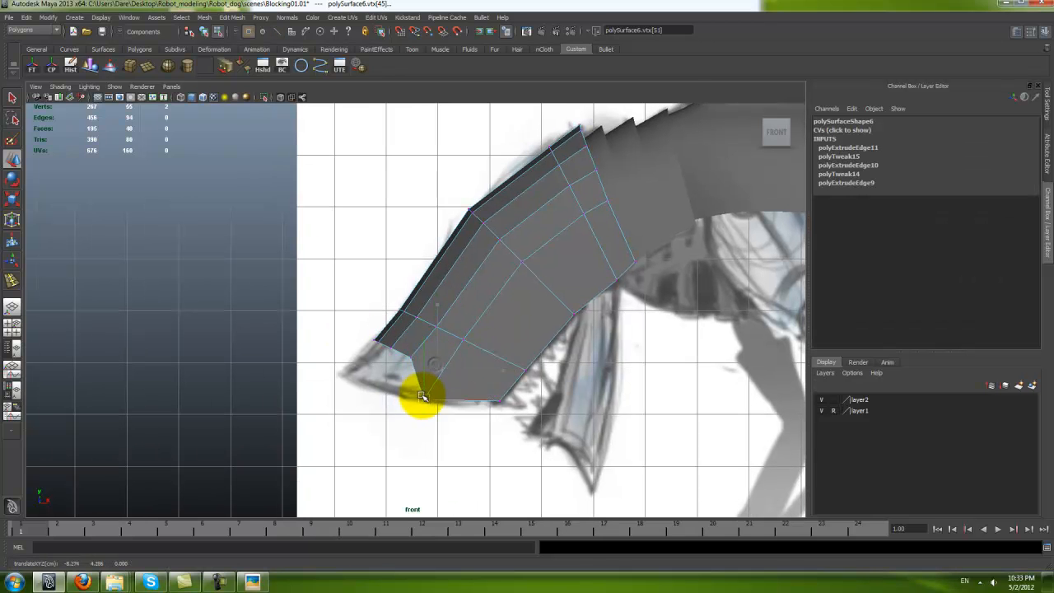
pyautogui.moveTo(408, 354); pyautogui.dragTo(393, 387)
pyautogui.keyDown('alt'); pyautogui.moveTo(391, 383); pyautogui.dragTo(395, 381, button='right'); pyautogui.keyUp('alt')
pyautogui.keyDown('alt'); pyautogui.moveTo(396, 381); pyautogui.dragTo(463, 362, button='middle'); pyautogui.keyUp('alt')
pyautogui.moveTo(420, 312)
pyautogui.mouseDown()
pyautogui.moveTo(466, 347)
pyautogui.moveTo(393, 376)
pyautogui.mouseUp()
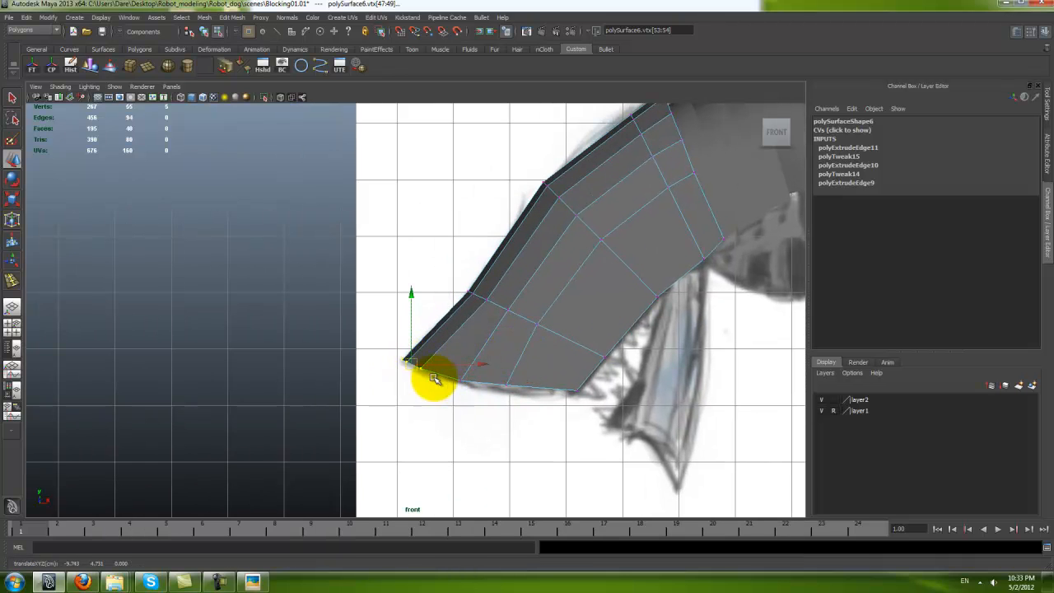
pyautogui.keyDown('alt'); pyautogui.moveTo(447, 377); pyautogui.dragTo(464, 387, button='right'); pyautogui.keyUp('alt')
pyautogui.moveTo(449, 371); pyautogui.dragTo(470, 388)
pyautogui.moveTo(538, 403); pyautogui.dragTo(517, 396)
# Step: Split the edge ring across the middle of the head shell's long snout section
pyautogui.click(552, 327)
pyautogui.keyDown('alt'); pyautogui.moveTo(572, 329); pyautogui.dragTo(478, 373, button='middle'); pyautogui.keyUp('alt')
pyautogui.moveTo(499, 352); pyautogui.dragTo(515, 304, button='right')
pyautogui.click(579, 301)
pyautogui.click(511, 338)
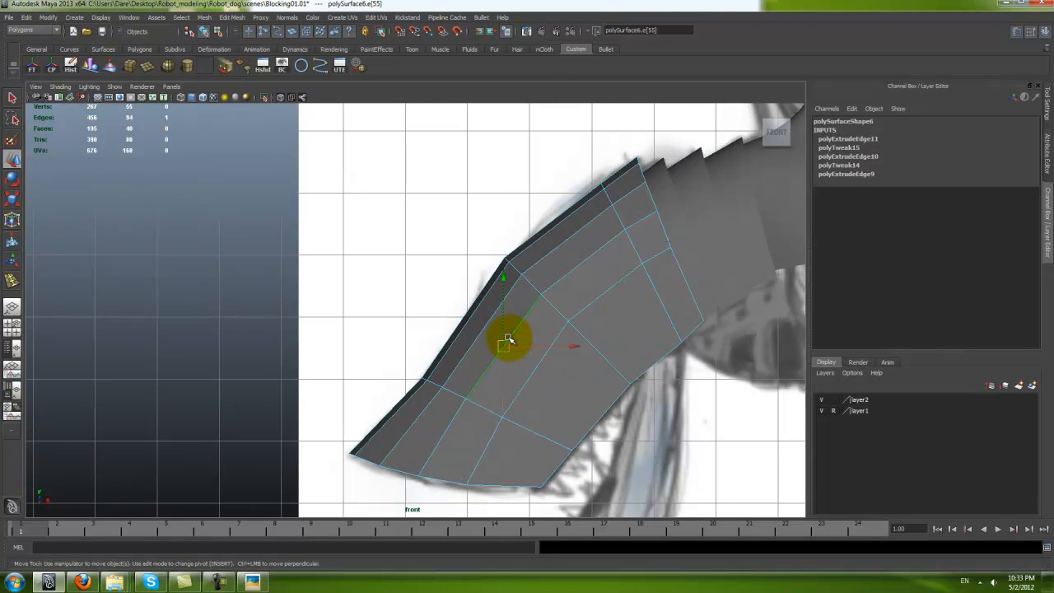
pyautogui.keyDown('shift'); pyautogui.rightClick(559, 302); pyautogui.keyUp('shift')
pyautogui.keyDown('shift'); pyautogui.moveTo(532, 308); pyautogui.dragTo(515, 346, button='right'); pyautogui.keyUp('shift')
pyautogui.click(511, 341)
pyautogui.press('w')
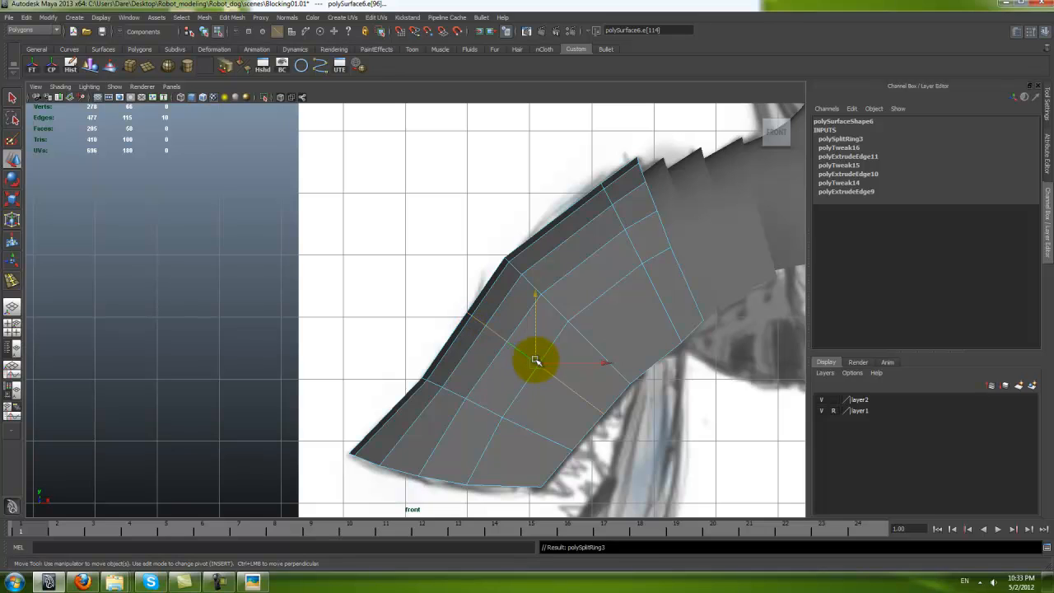
# Step: Try shifting the vertex row nearest the snout end of the head shell, and undo the move
pyautogui.moveTo(480, 407); pyautogui.dragTo(414, 396, button='right')
pyautogui.moveTo(414, 362); pyautogui.dragTo(494, 424)
pyautogui.keyDown('shift'); pyautogui.moveTo(496, 404); pyautogui.dragTo(507, 428); pyautogui.keyUp('shift')
pyautogui.moveTo(444, 392)
pyautogui.mouseDown()
pyautogui.moveTo(473, 403)
pyautogui.moveTo(464, 400)
pyautogui.mouseUp()
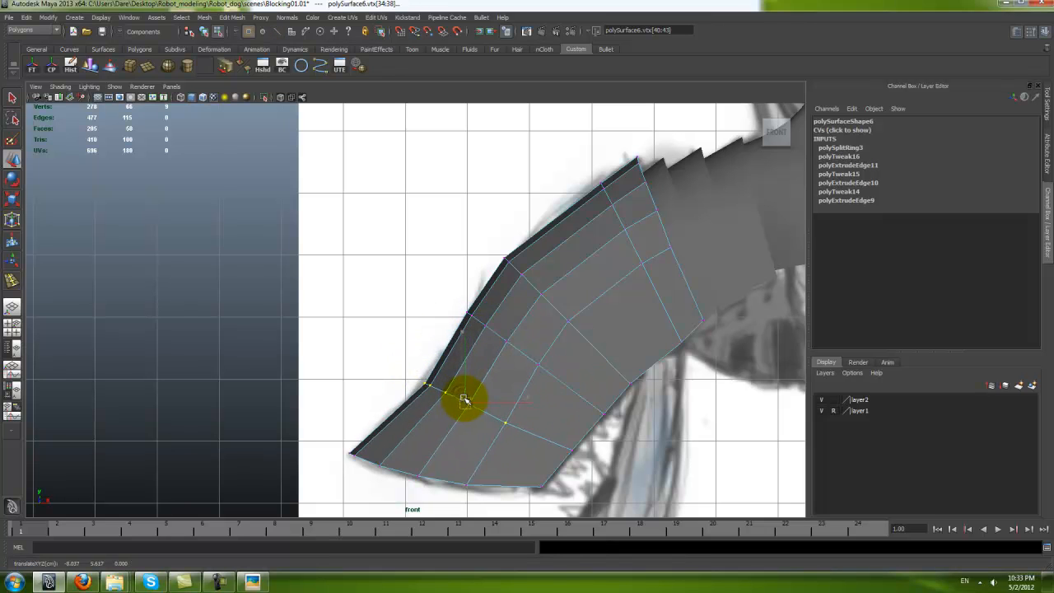
pyautogui.hotkey('ctrl', 'z')
# Step: Try the Soft Modification tool on the head shell, reselect the shell as an object, and save the scene
pyautogui.moveTo(515, 350); pyautogui.dragTo(578, 324, button='right')
pyautogui.press('y')
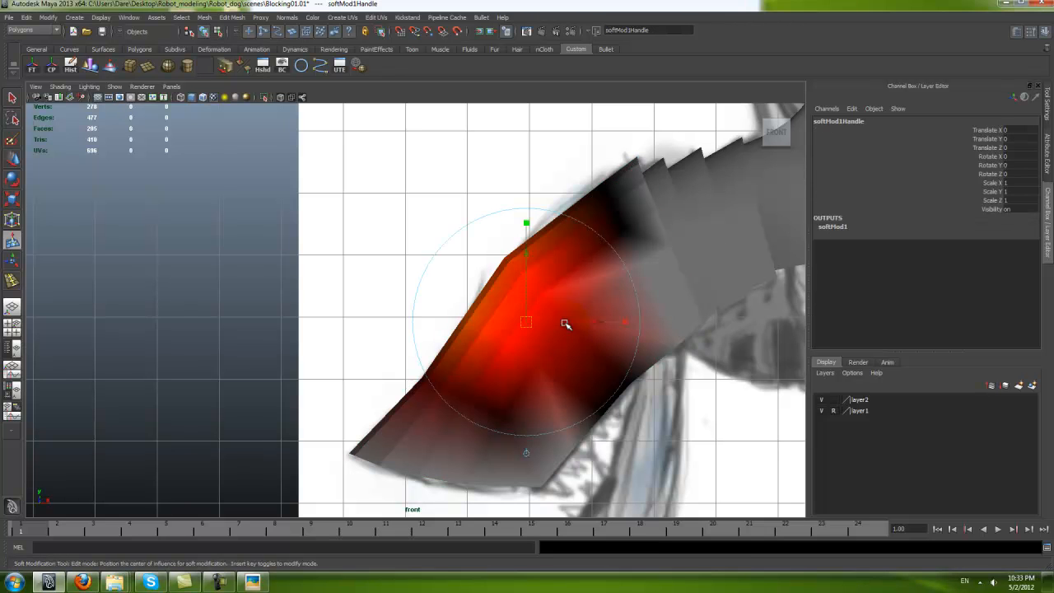
pyautogui.press('w')
pyautogui.click(431, 323)
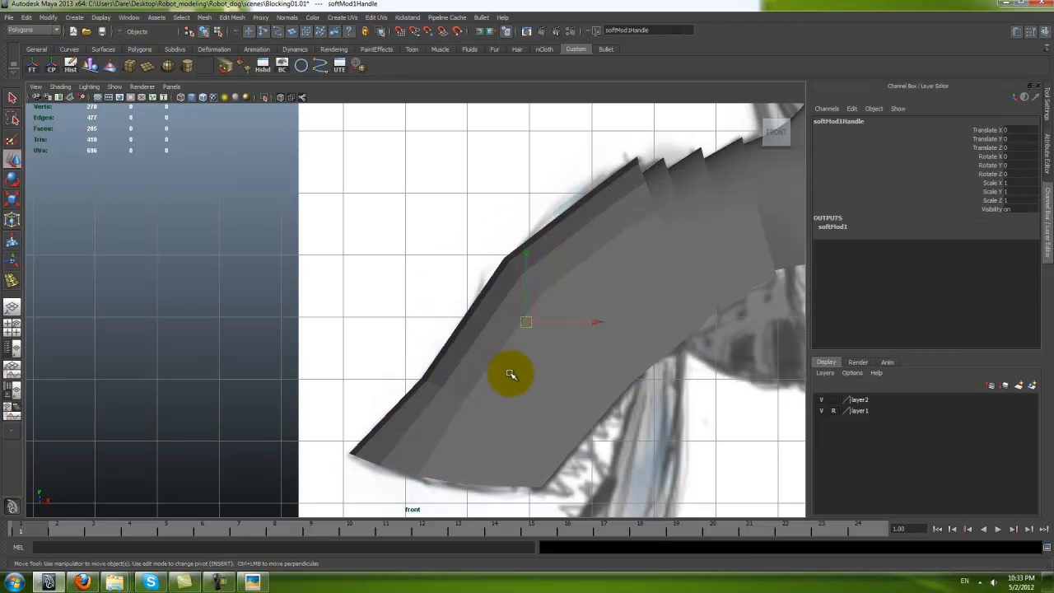
pyautogui.click(511, 375)
pyautogui.keyDown('alt'); pyautogui.moveTo(536, 375); pyautogui.dragTo(519, 387, button='middle'); pyautogui.keyUp('alt')
pyautogui.hotkey('ctrl', 's')
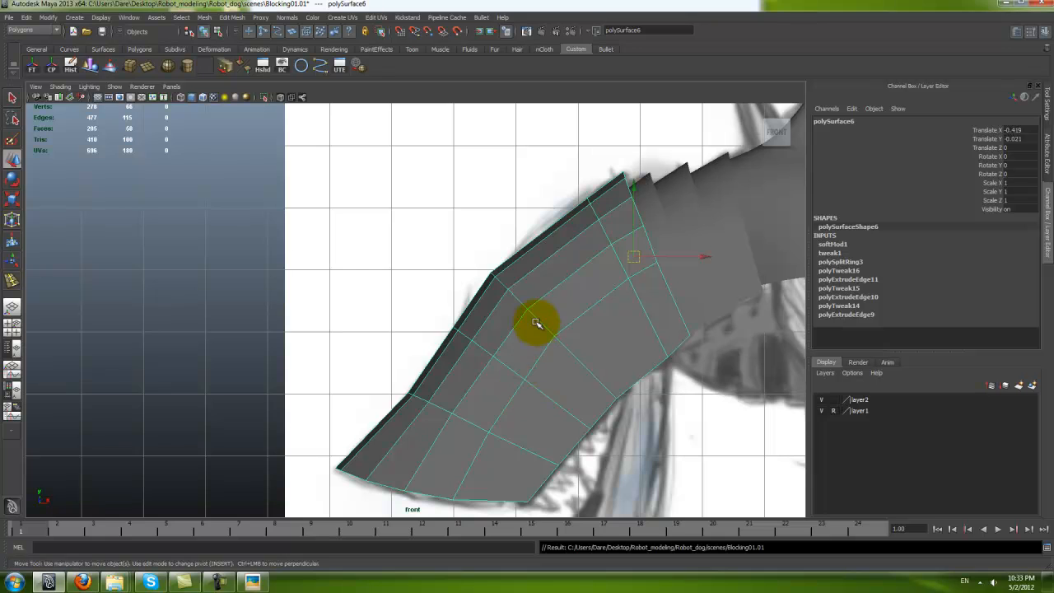
# Step: Compare the head shell with the reference sketch in X-ray shading, and return to normal shading
pyautogui.moveTo(544, 352)
pyautogui.keyDown('alt'); pyautogui.mouseDown(button='right')
pyautogui.moveTo(483, 324)
pyautogui.moveTo(417, 318)
pyautogui.moveTo(436, 308)
pyautogui.moveTo(546, 394)
pyautogui.moveTo(423, 341)
pyautogui.moveTo(570, 424)
pyautogui.mouseUp(button='right'); pyautogui.keyUp('alt')
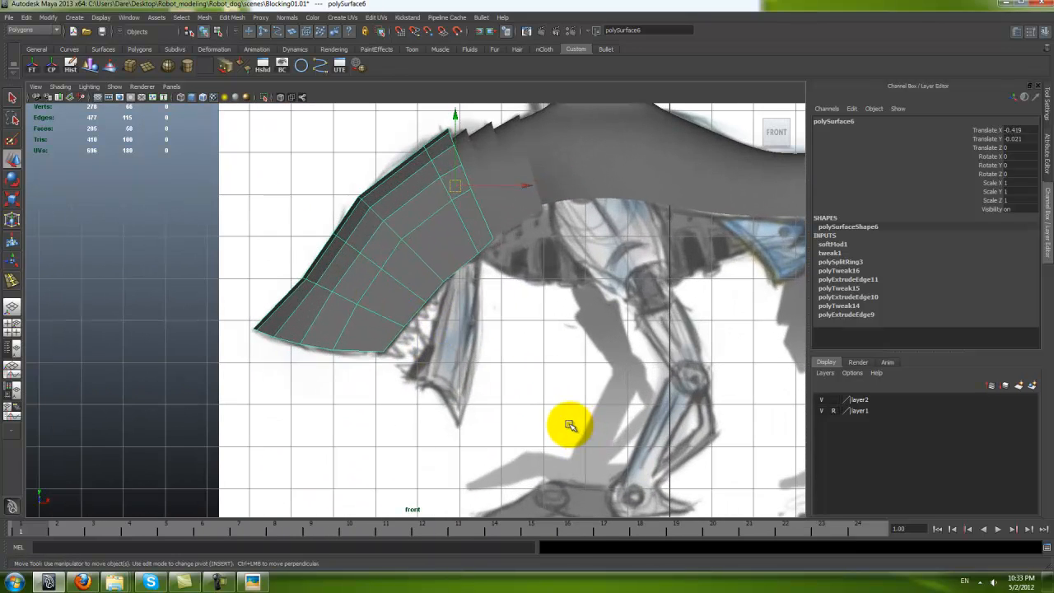
pyautogui.keyDown('alt'); pyautogui.moveTo(532, 382); pyautogui.dragTo(552, 398, button='right'); pyautogui.keyUp('alt')
pyautogui.keyDown('alt'); pyautogui.moveTo(662, 365); pyautogui.dragTo(661, 411, button='right'); pyautogui.keyUp('alt')
pyautogui.keyDown('alt'); pyautogui.moveTo(406, 287); pyautogui.dragTo(507, 340, button='middle'); pyautogui.keyUp('alt')
pyautogui.keyDown('alt'); pyautogui.moveTo(419, 266); pyautogui.dragTo(443, 258, button='right'); pyautogui.keyUp('alt')
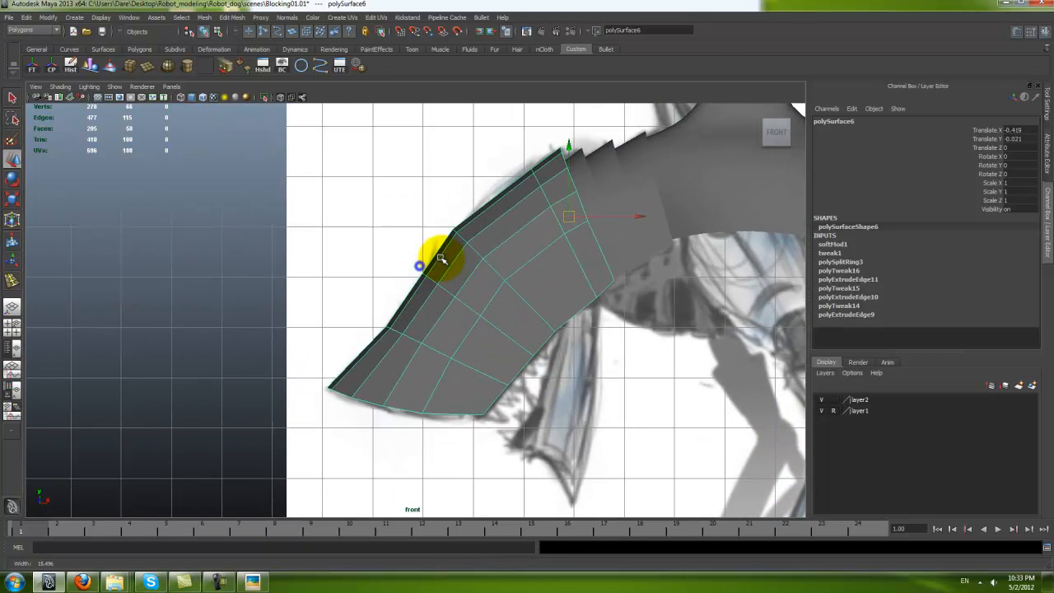
pyautogui.click(285, 98)
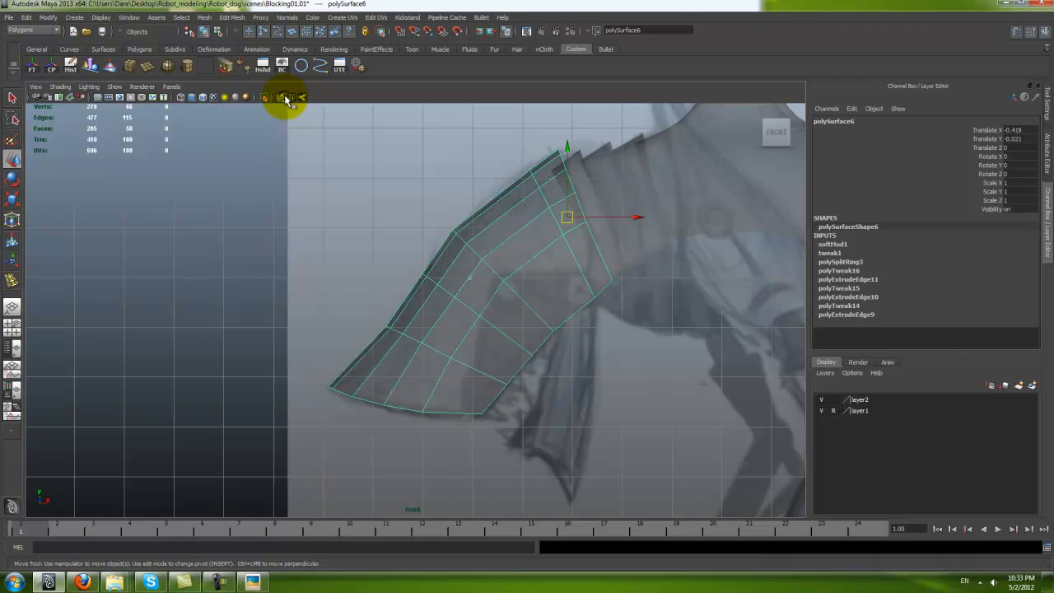
pyautogui.scroll(-5, 518, 299)
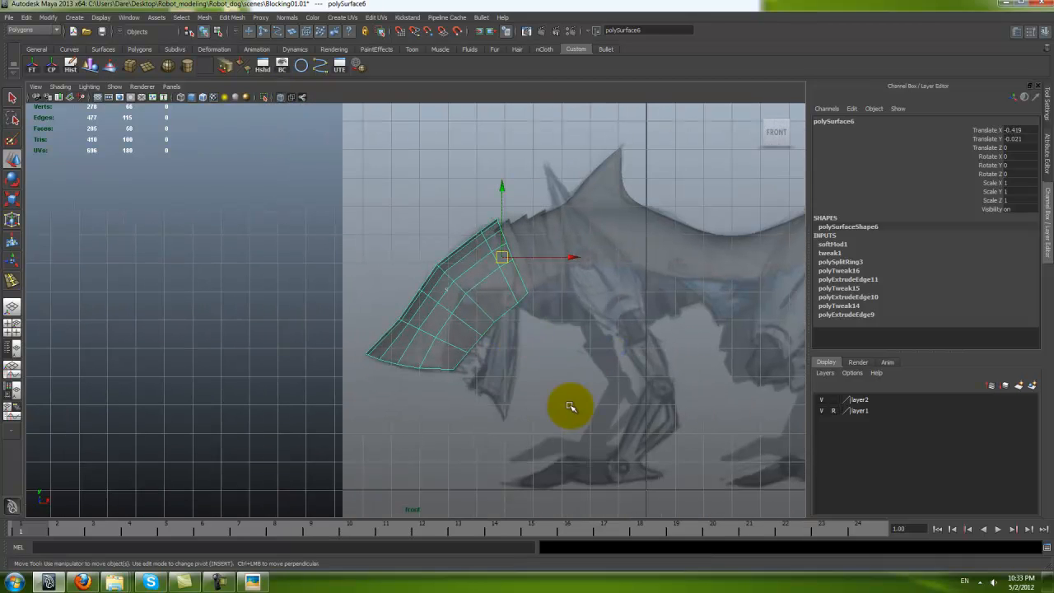
pyautogui.scroll(6, 511, 364)
pyautogui.keyDown('alt'); pyautogui.moveTo(600, 483); pyautogui.dragTo(611, 475, button='right'); pyautogui.keyUp('alt')
pyautogui.keyDown('alt'); pyautogui.moveTo(562, 432); pyautogui.dragTo(451, 435, button='middle'); pyautogui.keyUp('alt')
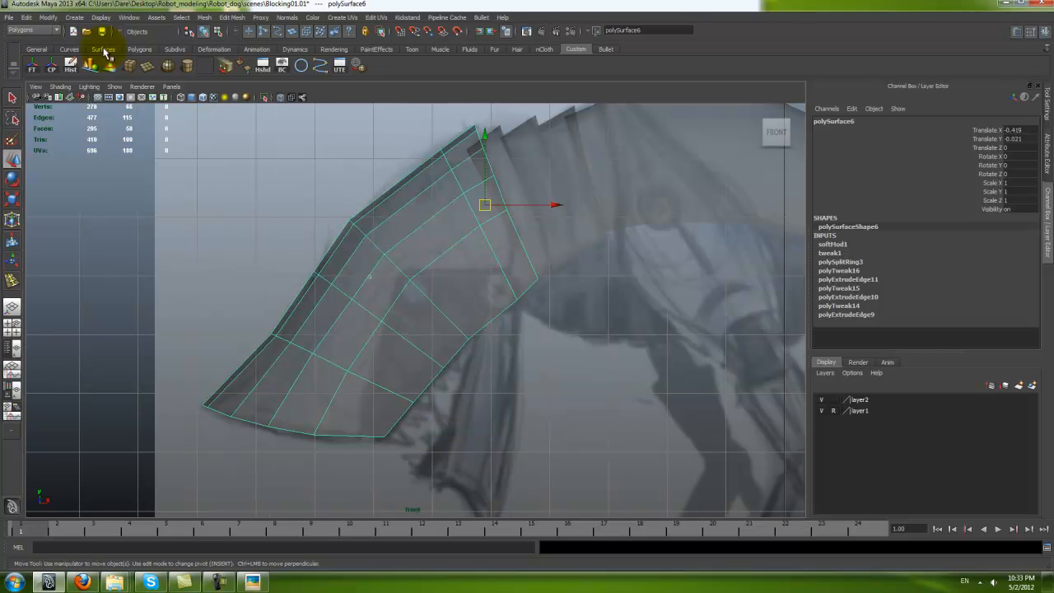
pyautogui.click(281, 98)
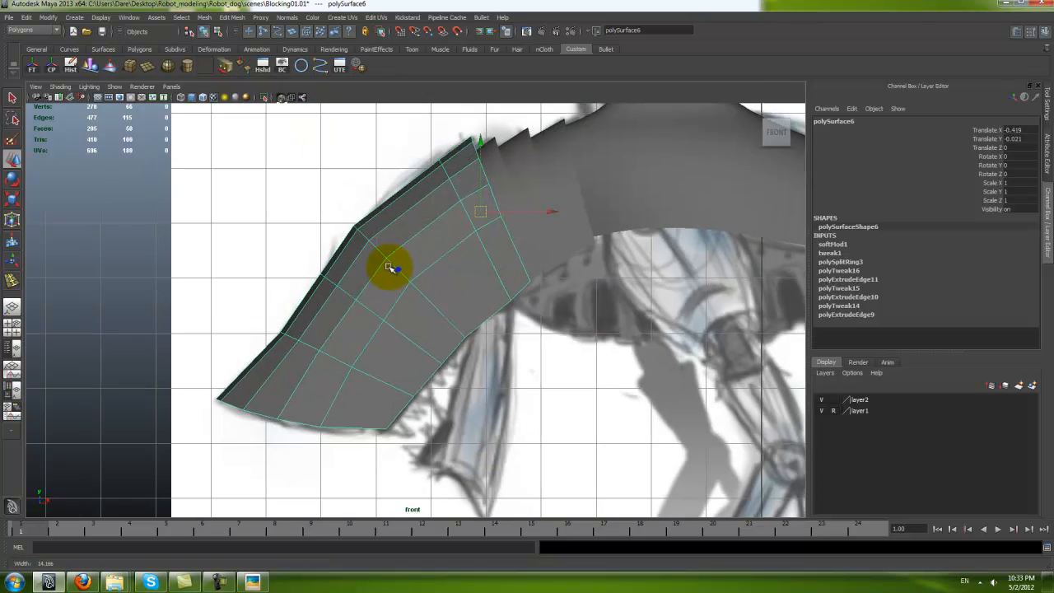
# Step: Make the head shell's lambert1 material mostly transparent so the sketch shows through, keeping the mesh display unsmoothed
pyautogui.moveTo(436, 281); pyautogui.dragTo(433, 424, button='right')
pyautogui.moveTo(856, 265); pyautogui.dragTo(945, 270)
pyautogui.scroll(3, 353, 305)
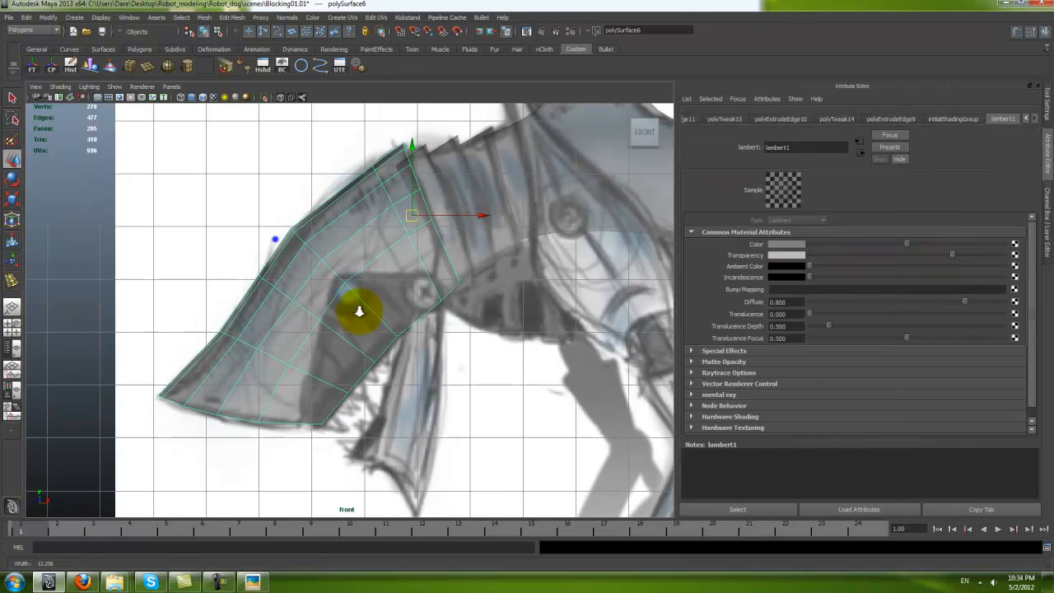
pyautogui.press('3')
pyautogui.press('1')
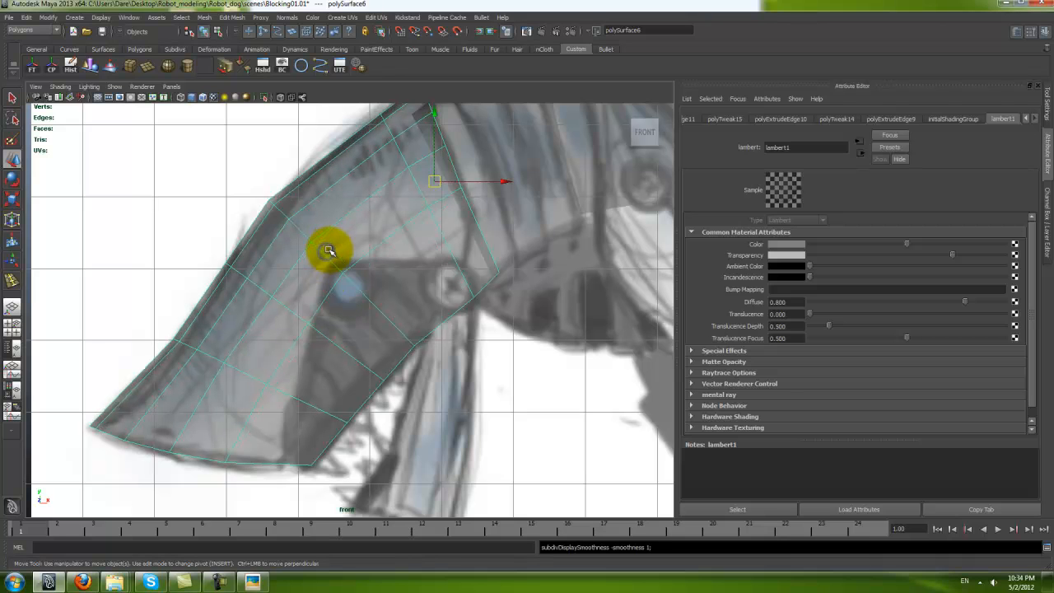
# Step: Move the head shell's edge loops above the eye and near the neck end to follow the sketch
pyautogui.moveTo(323, 250); pyautogui.dragTo(325, 256, button='right')
pyautogui.click(327, 259)
pyautogui.moveTo(339, 271); pyautogui.dragTo(358, 257)
pyautogui.keyDown('alt'); pyautogui.moveTo(398, 225); pyautogui.dragTo(398, 264, button='middle'); pyautogui.keyUp('alt')
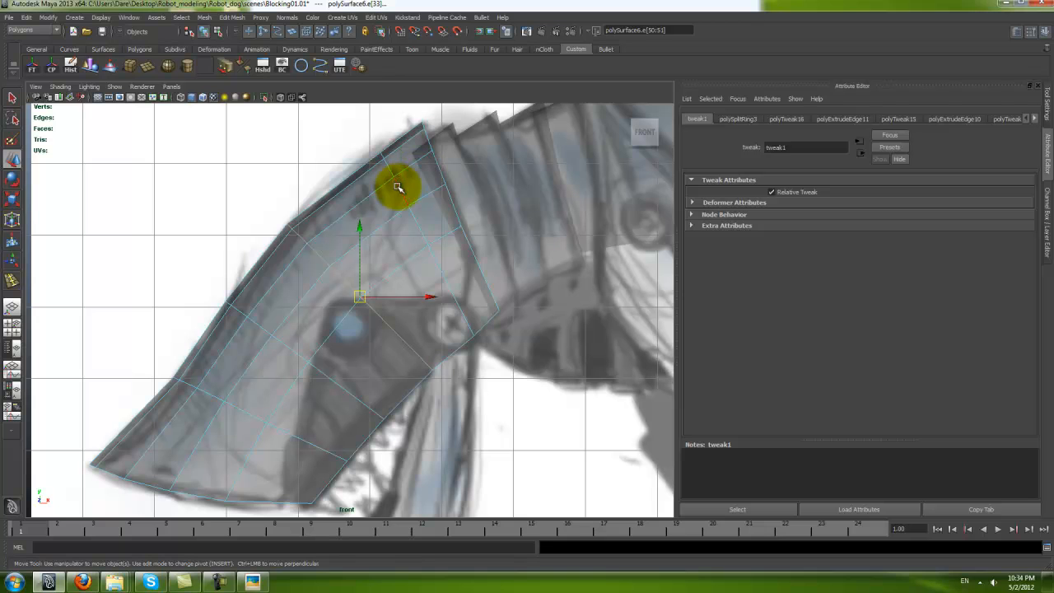
pyautogui.click(420, 241)
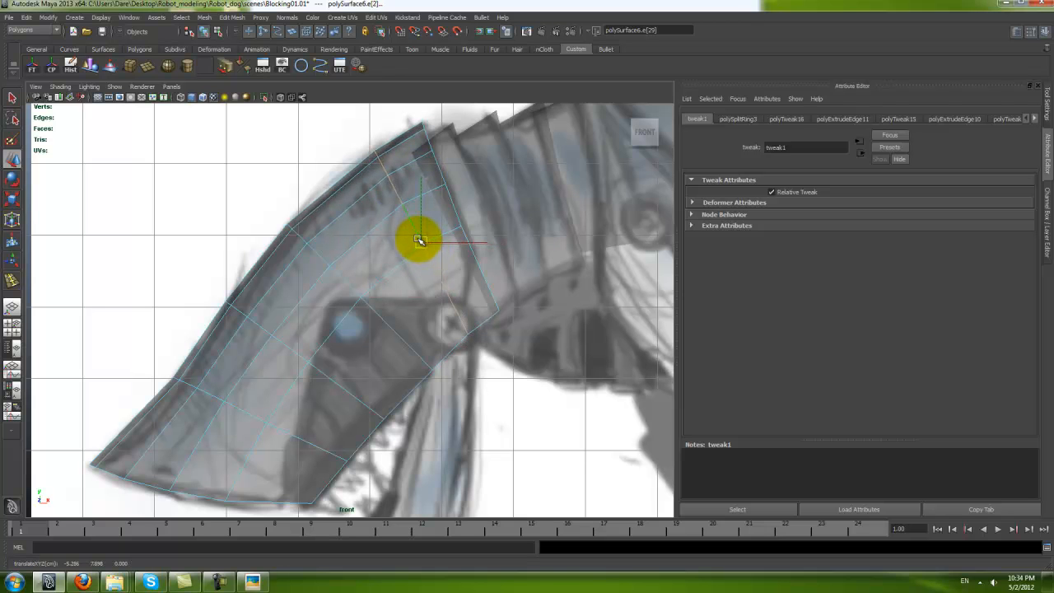
# Step: Nudge the upper vertices in the row nearest the snout end of the head shell to fit the sketch outline
pyautogui.keyDown('alt'); pyautogui.moveTo(445, 279); pyautogui.dragTo(480, 217, button='middle'); pyautogui.keyUp('alt')
pyautogui.keyDown('alt'); pyautogui.moveTo(242, 313); pyautogui.dragTo(313, 288, button='middle'); pyautogui.keyUp('alt')
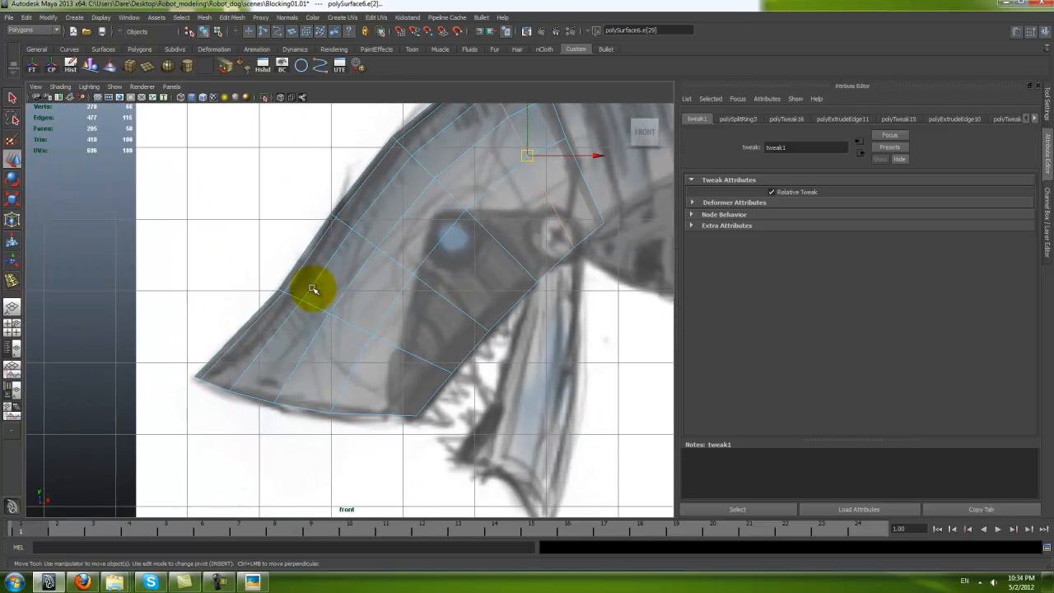
pyautogui.moveTo(313, 305); pyautogui.dragTo(275, 290, button='right')
pyautogui.moveTo(255, 263); pyautogui.dragTo(349, 333)
pyautogui.moveTo(305, 303); pyautogui.dragTo(309, 306)
pyautogui.keyDown('alt'); pyautogui.moveTo(376, 386); pyautogui.dragTo(313, 428, button='middle'); pyautogui.keyUp('alt')
# Step: Return to object selection, restore lambert1 to full opacity, and show the head shell in the perspective view
pyautogui.moveTo(377, 335); pyautogui.dragTo(451, 291, button='right')
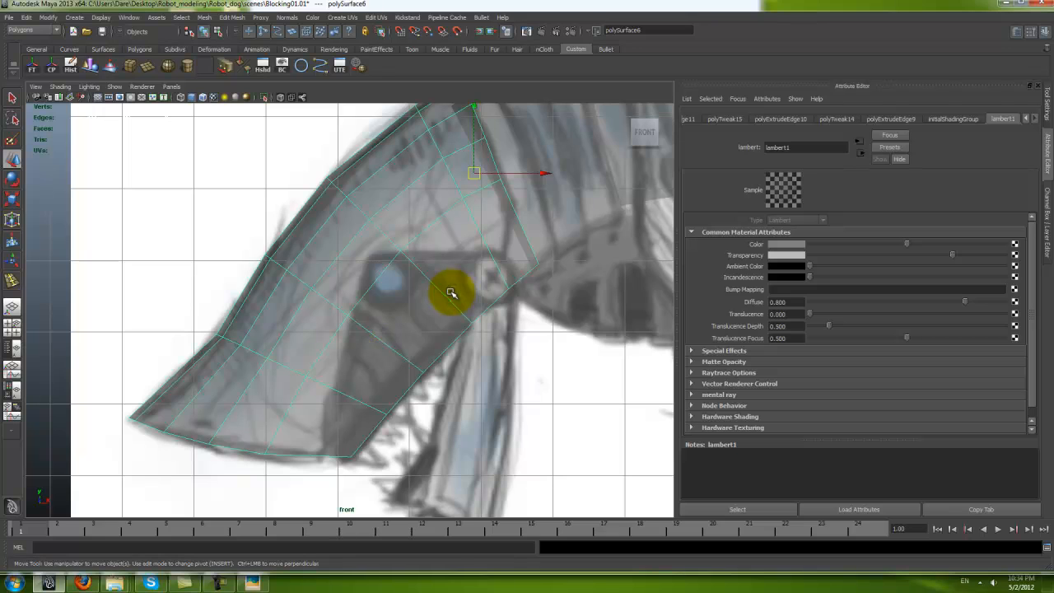
pyautogui.press('space')
pyautogui.press('space')
pyautogui.keyDown('alt'); pyautogui.moveTo(466, 272); pyautogui.dragTo(484, 266); pyautogui.keyUp('alt')
pyautogui.click(478, 379)
pyautogui.keyDown('alt'); pyautogui.moveTo(478, 379); pyautogui.dragTo(423, 401); pyautogui.keyUp('alt')
pyautogui.click(325, 360)
pyautogui.keyDown('alt'); pyautogui.moveTo(324, 360); pyautogui.dragTo(358, 352); pyautogui.keyUp('alt')
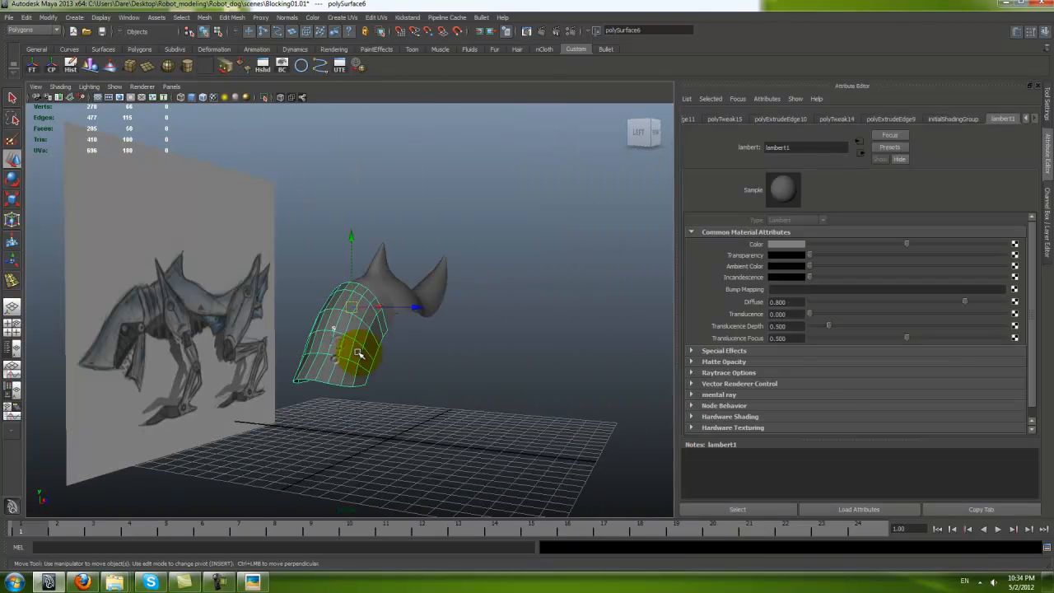
# Step: Delete the head shell's construction history and save the scene
pyautogui.click(71, 71)
pyautogui.moveTo(377, 299)
pyautogui.keyDown('alt'); pyautogui.mouseDown()
pyautogui.moveTo(329, 384)
pyautogui.moveTo(370, 348)
pyautogui.moveTo(506, 337)
pyautogui.moveTo(322, 337)
pyautogui.moveTo(393, 336)
pyautogui.mouseUp(); pyautogui.keyUp('alt')
pyautogui.keyDown('alt'); pyautogui.moveTo(393, 337); pyautogui.dragTo(453, 418, button='right'); pyautogui.keyUp('alt')
pyautogui.hotkey('ctrl', 's')
# Step: Examine the head shell's form and width from several angles against the reference sketch
pyautogui.moveTo(531, 344)
pyautogui.keyDown('alt'); pyautogui.mouseDown()
pyautogui.moveTo(631, 346)
pyautogui.moveTo(522, 327)
pyautogui.moveTo(546, 377)
pyautogui.moveTo(684, 396)
pyautogui.moveTo(536, 388)
pyautogui.moveTo(581, 414)
pyautogui.moveTo(487, 375)
pyautogui.moveTo(512, 384)
pyautogui.moveTo(294, 349)
pyautogui.moveTo(288, 330)
pyautogui.moveTo(395, 357)
pyautogui.moveTo(400, 376)
pyautogui.moveTo(391, 324)
pyautogui.mouseUp(); pyautogui.keyUp('alt')
pyautogui.click(405, 369)
pyautogui.click(447, 275)
pyautogui.keyDown('alt'); pyautogui.moveTo(447, 275); pyautogui.dragTo(159, 257); pyautogui.keyUp('alt')
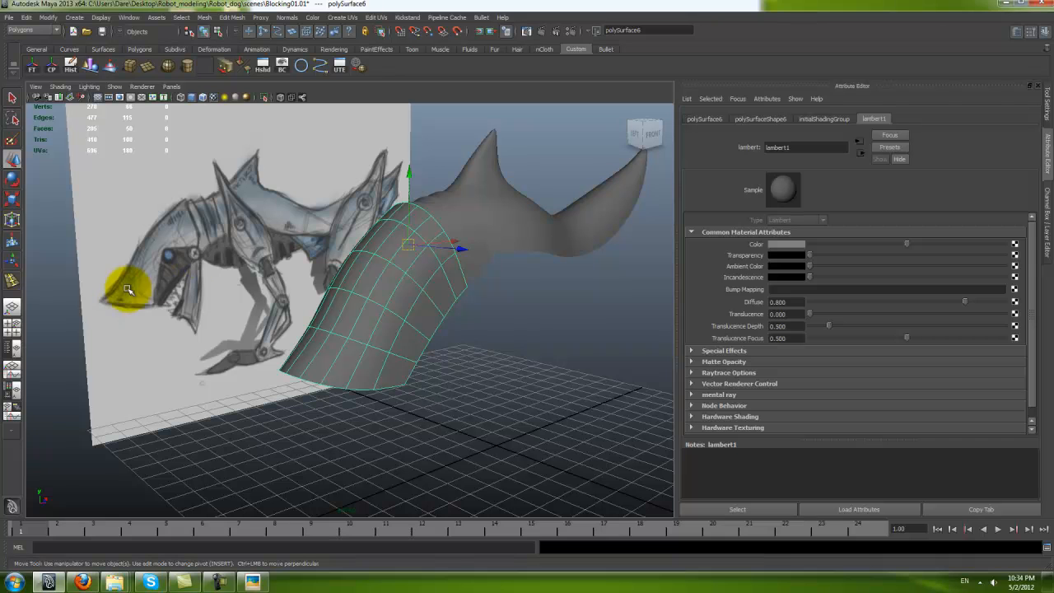
pyautogui.keyDown('alt'); pyautogui.moveTo(94, 310); pyautogui.dragTo(239, 220); pyautogui.keyUp('alt')
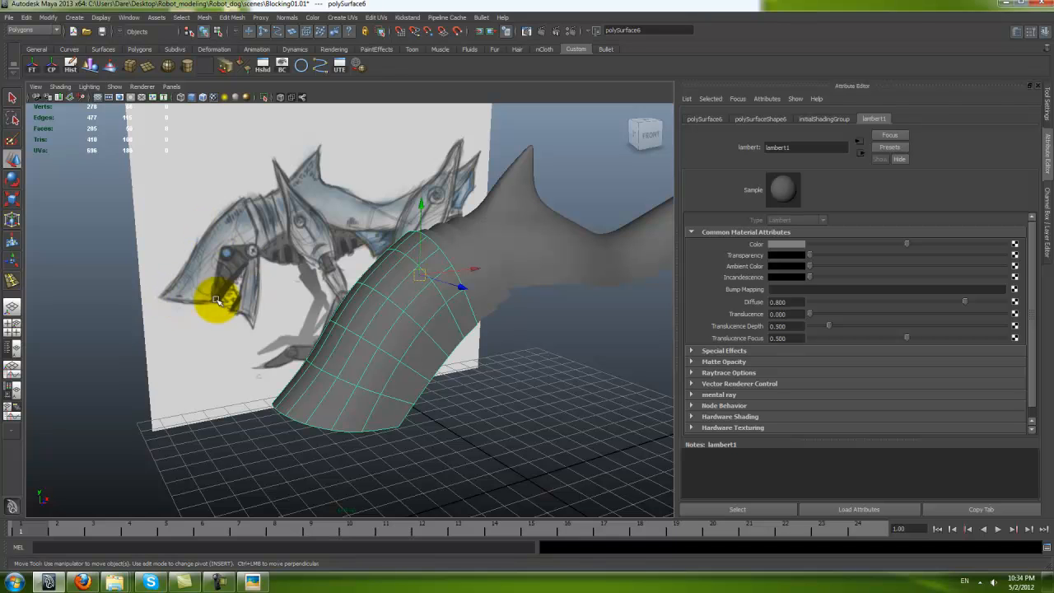
pyautogui.keyDown('alt'); pyautogui.moveTo(228, 324); pyautogui.dragTo(374, 354); pyautogui.keyUp('alt')
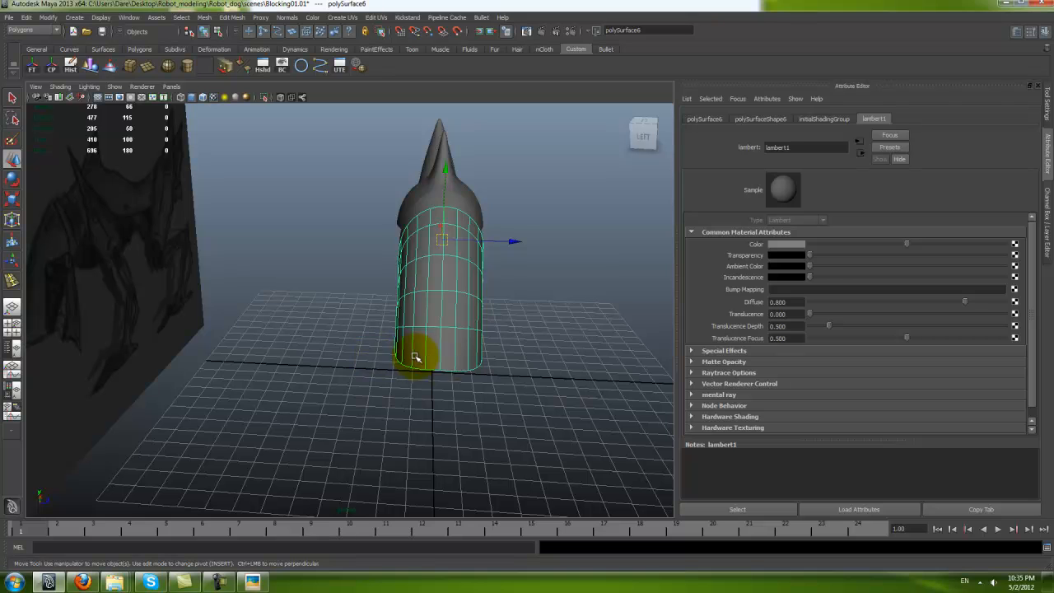
pyautogui.keyDown('alt'); pyautogui.moveTo(455, 284); pyautogui.dragTo(365, 302); pyautogui.keyUp('alt')
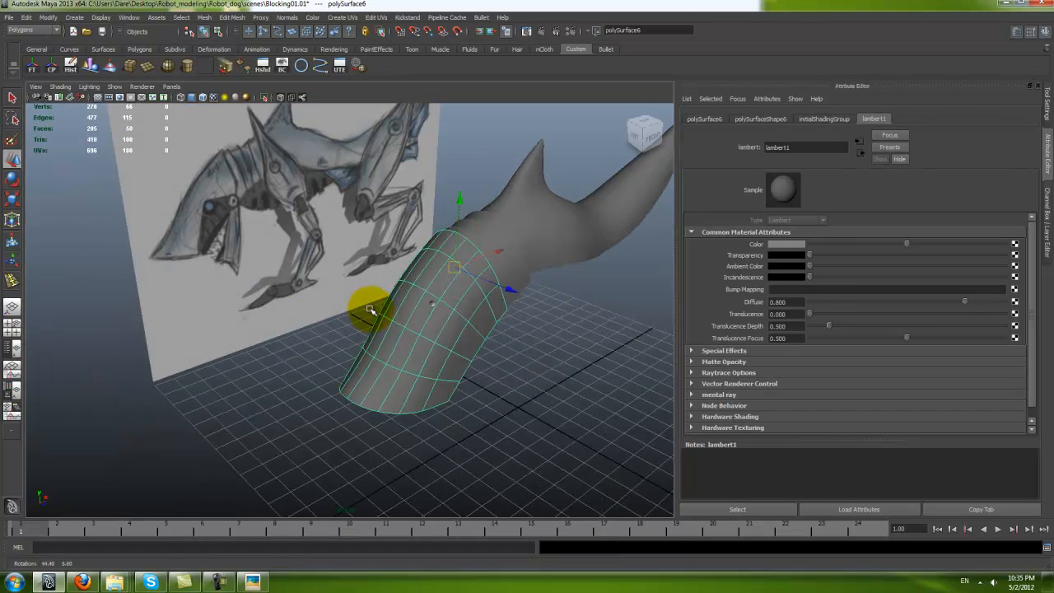
# Step: Switch to the Animation menu set and create a lattice deformer around the head shell
pyautogui.click(31, 31)
pyautogui.click(26, 41)
pyautogui.keyDown('alt'); pyautogui.moveTo(198, 212); pyautogui.dragTo(282, 64); pyautogui.keyUp('alt')
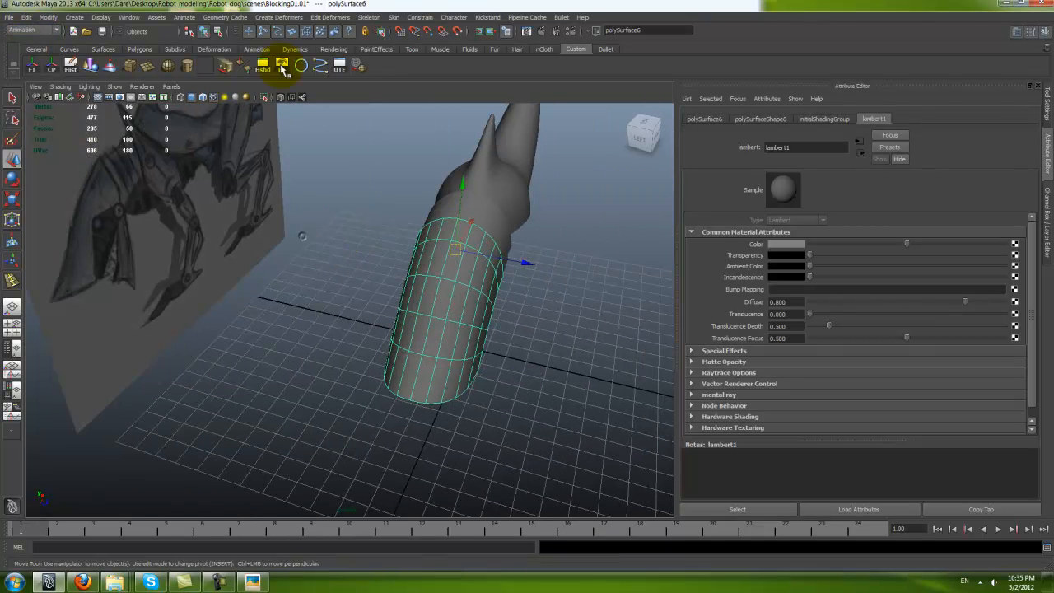
pyautogui.click(278, 17)
pyautogui.click(310, 47)
pyautogui.moveTo(329, 135)
pyautogui.keyDown('alt'); pyautogui.mouseDown()
pyautogui.moveTo(417, 308)
pyautogui.moveTo(461, 272)
pyautogui.moveTo(511, 198)
pyautogui.moveTo(506, 189)
pyautogui.moveTo(237, 252)
pyautogui.moveTo(285, 271)
pyautogui.moveTo(217, 258)
pyautogui.moveTo(307, 299)
pyautogui.moveTo(395, 301)
pyautogui.moveTo(350, 290)
pyautogui.mouseUp(); pyautogui.keyUp('alt')
# Step: Turn on wireframe-on-shaded display in the perspective view
pyautogui.click(203, 98)
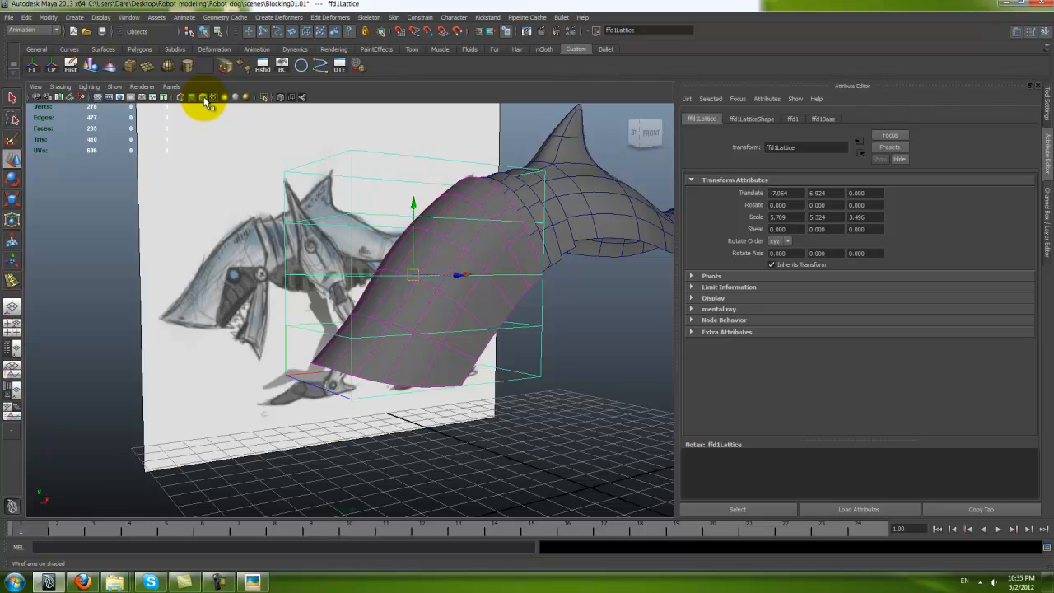
pyautogui.click(57, 88)
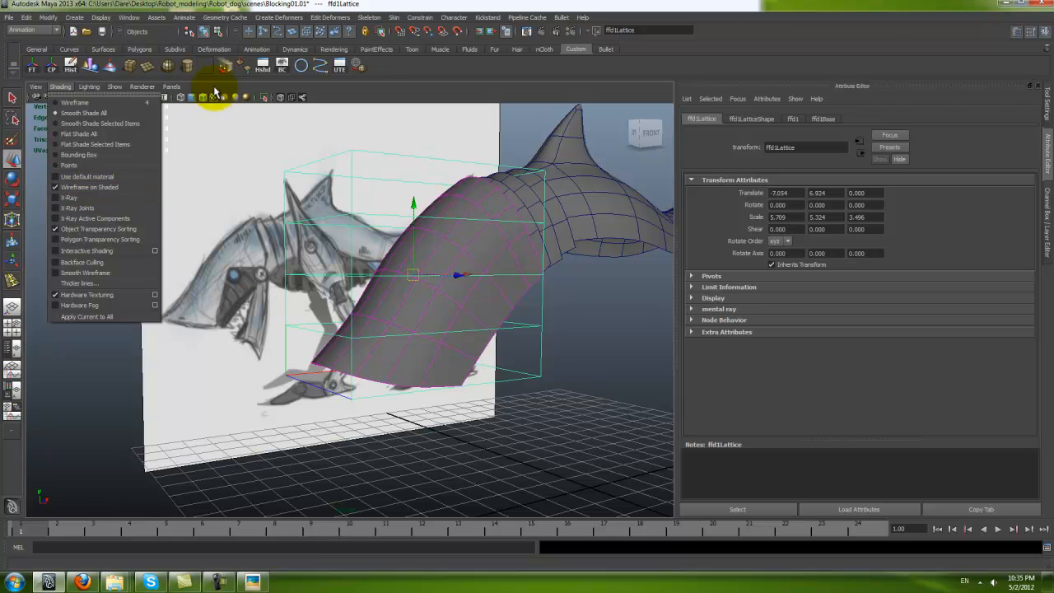
pyautogui.click(334, 274)
pyautogui.moveTo(334, 274)
pyautogui.keyDown('alt'); pyautogui.mouseDown()
pyautogui.moveTo(348, 311)
pyautogui.moveTo(315, 314)
pyautogui.mouseUp(); pyautogui.keyUp('alt')
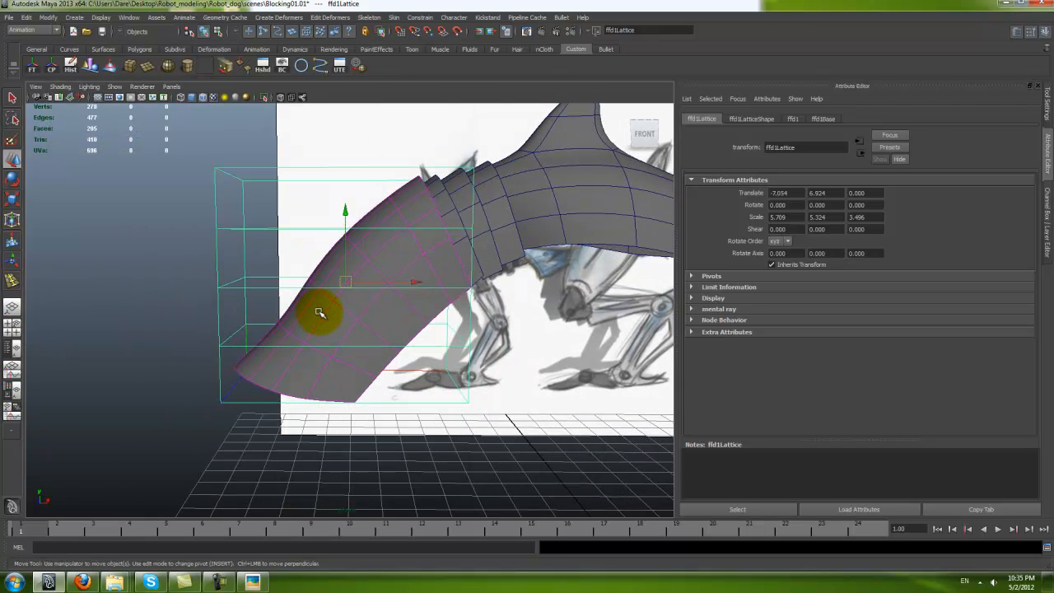
# Step: Show the Outliner beside the perspective view and set the lattice's T Divisions to 2
pyautogui.click(13, 351)
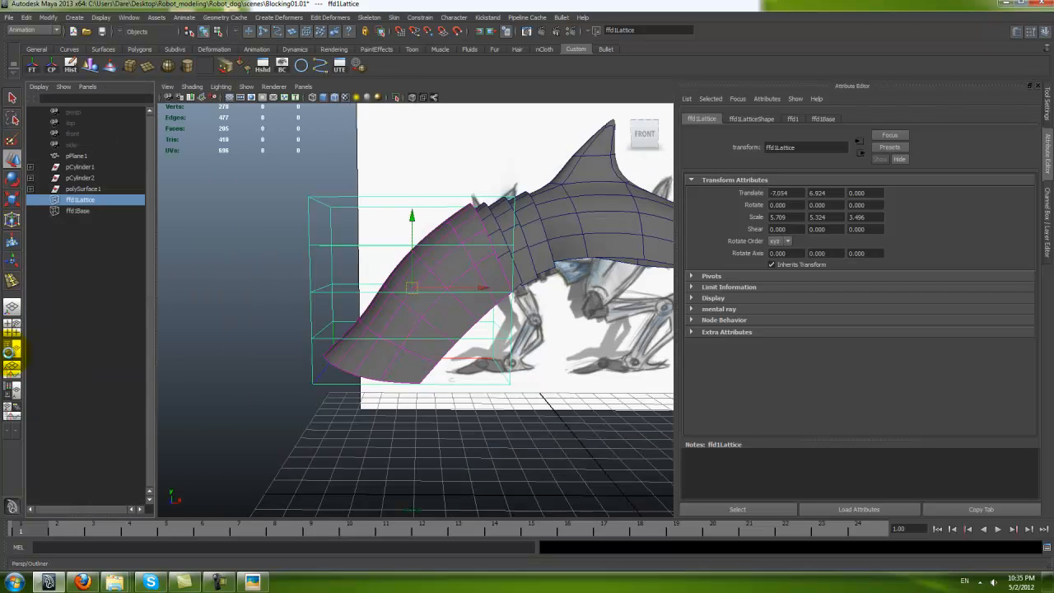
pyautogui.keyDown('alt'); pyautogui.moveTo(431, 319); pyautogui.dragTo(455, 334); pyautogui.keyUp('alt')
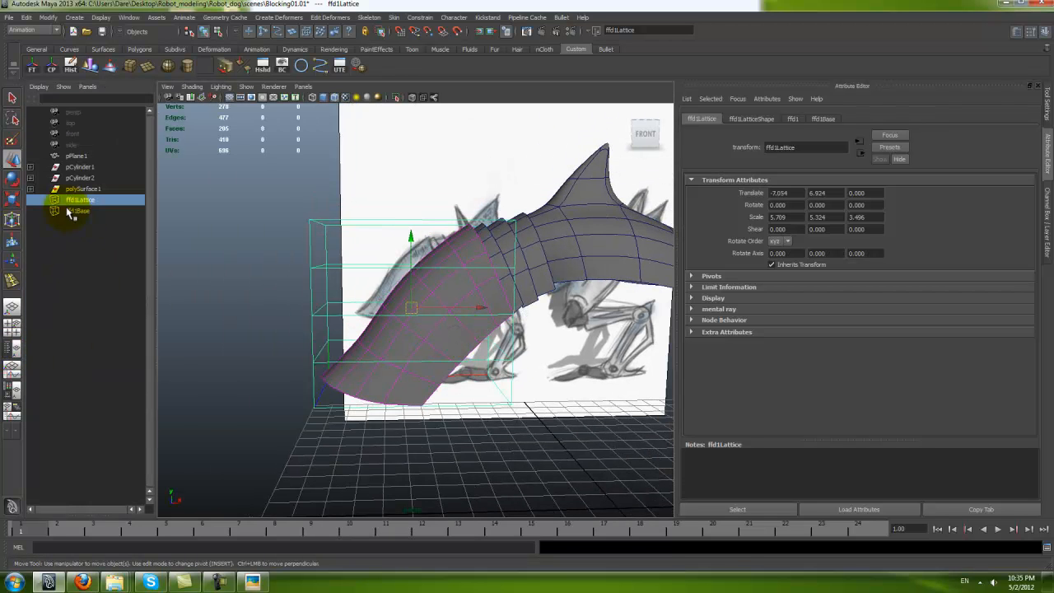
pyautogui.keyDown('alt'); pyautogui.moveTo(314, 275); pyautogui.dragTo(263, 299); pyautogui.keyUp('alt')
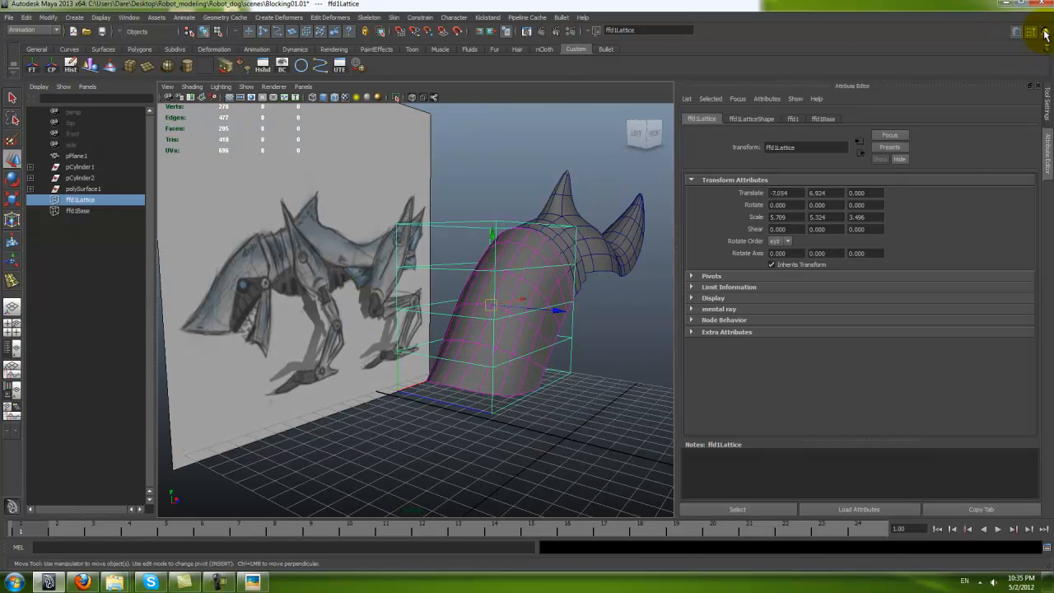
pyautogui.click(1046, 33)
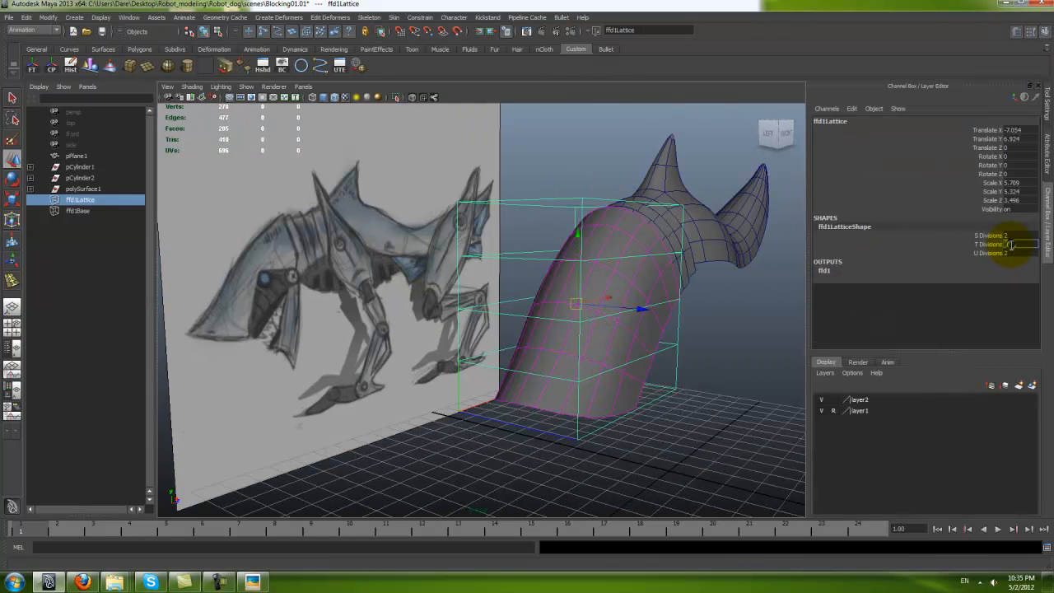
pyautogui.moveTo(522, 353)
pyautogui.keyDown('alt'); pyautogui.mouseDown()
pyautogui.moveTo(592, 381)
pyautogui.moveTo(651, 381)
pyautogui.mouseUp(); pyautogui.keyUp('alt')
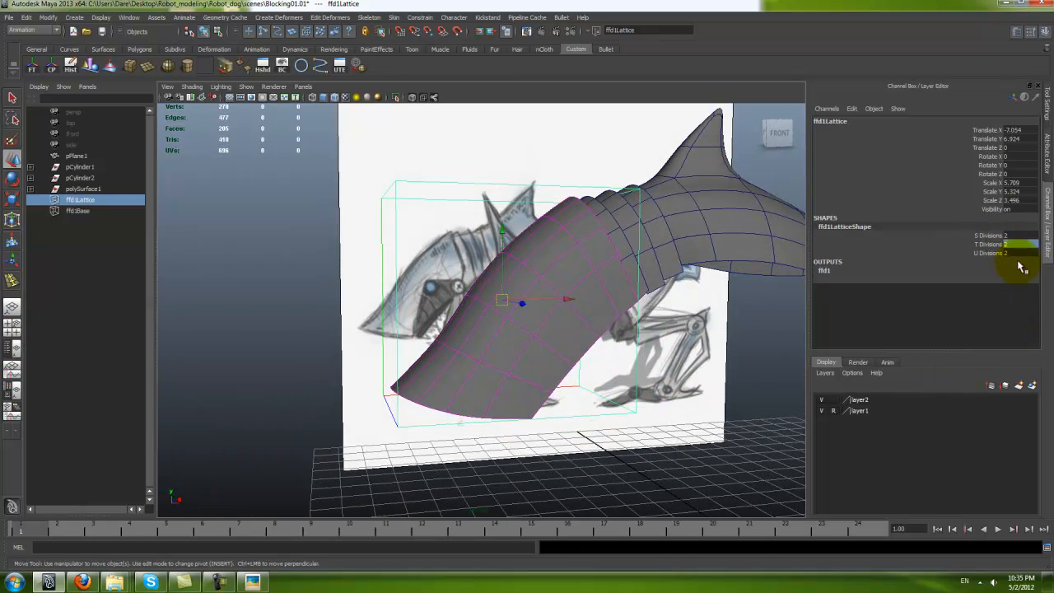
pyautogui.moveTo(518, 358)
pyautogui.keyDown('alt'); pyautogui.mouseDown()
pyautogui.moveTo(381, 365)
pyautogui.moveTo(276, 338)
pyautogui.mouseUp(); pyautogui.keyUp('alt')
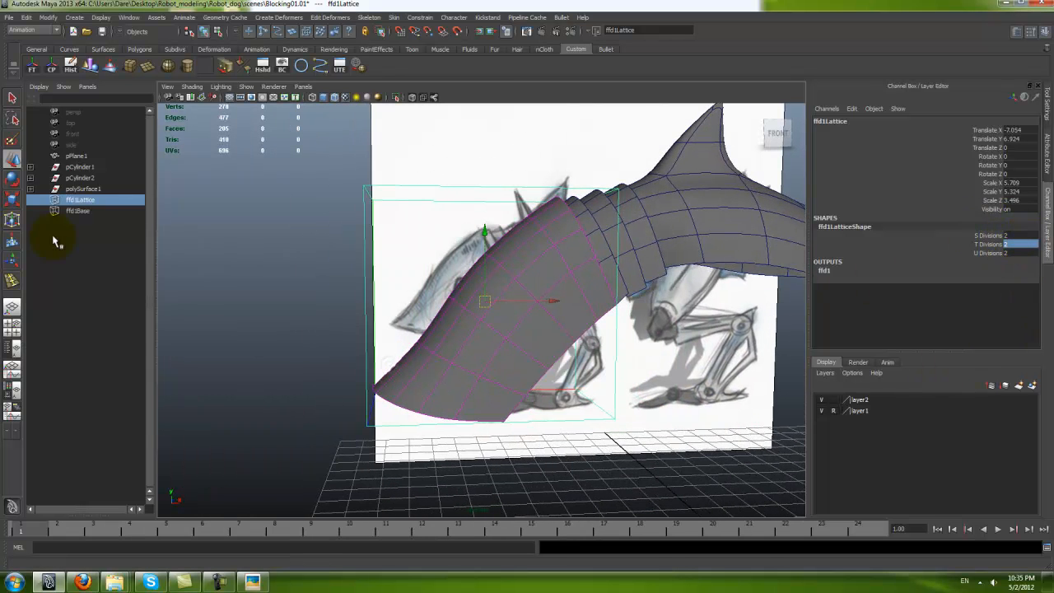
# Step: Select the lattice together with its base and rotate both about Z to about 46 degrees in the front view, aligning them with the head shell
pyautogui.click(81, 212)
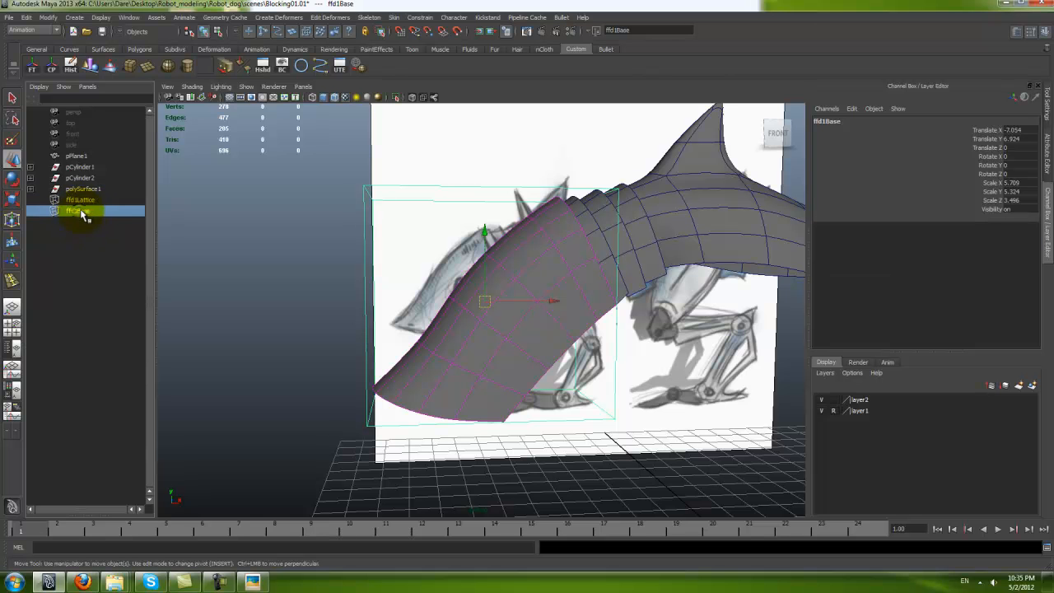
pyautogui.keyDown('shift'); pyautogui.click(85, 204); pyautogui.keyUp('shift')
pyautogui.keyDown('alt'); pyautogui.moveTo(499, 339); pyautogui.dragTo(489, 360); pyautogui.keyUp('alt')
pyautogui.press('e')
pyautogui.press('space')
pyautogui.keyDown('alt'); pyautogui.moveTo(418, 298); pyautogui.dragTo(387, 306); pyautogui.keyUp('alt')
pyautogui.click(12, 326)
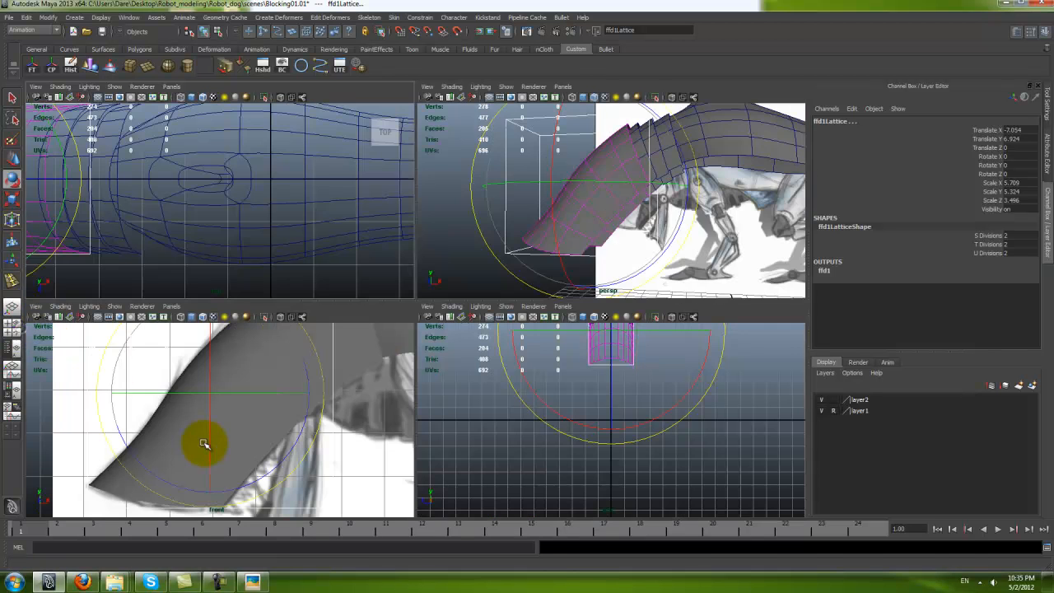
pyautogui.press('space')
pyautogui.keyDown('alt'); pyautogui.moveTo(396, 380); pyautogui.dragTo(413, 405, button='middle'); pyautogui.keyUp('alt')
pyautogui.moveTo(501, 261); pyautogui.dragTo(499, 257)
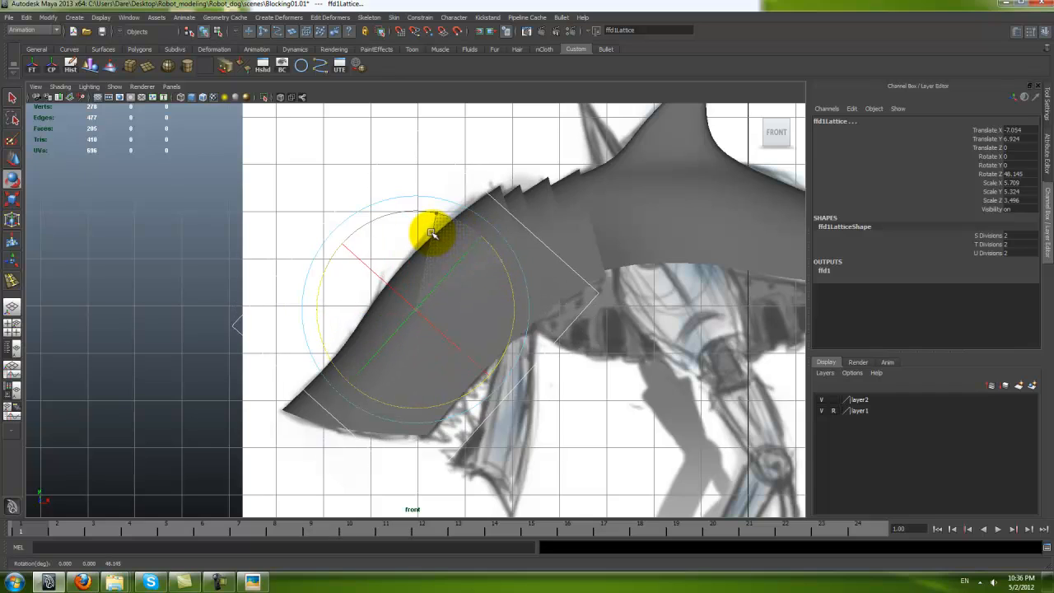
pyautogui.moveTo(427, 233); pyautogui.dragTo(434, 235)
# Step: Inspect the rotated lattice around the head shell in the perspective view with the Scale tool active, and clear the selection
pyautogui.press('space')
pyautogui.press('space')
pyautogui.keyDown('alt'); pyautogui.moveTo(662, 330); pyautogui.dragTo(507, 274); pyautogui.keyUp('alt')
pyautogui.press('r')
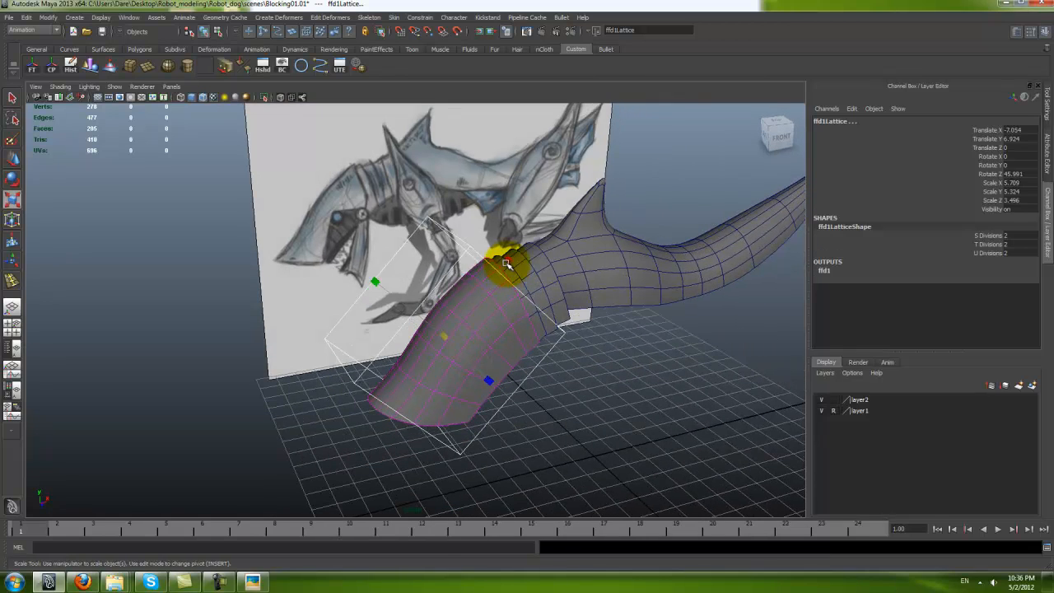
pyautogui.keyDown('alt'); pyautogui.moveTo(536, 262); pyautogui.dragTo(624, 377); pyautogui.keyUp('alt')
pyautogui.click(543, 397)
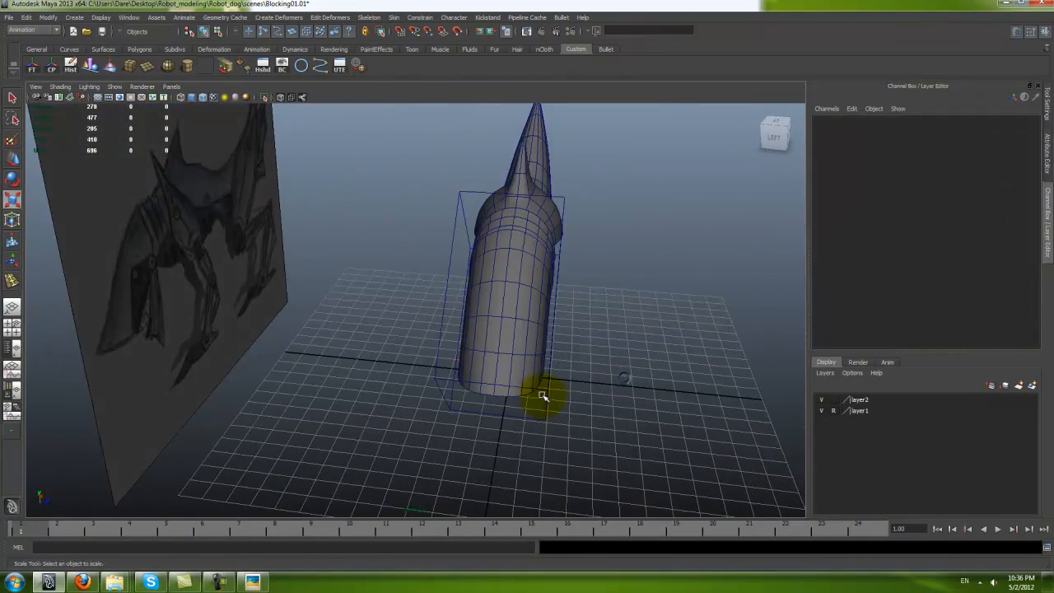
# Step: Try to narrow the head lattice by scaling the four points at its lower end, and undo the scaling
pyautogui.keyDown('alt'); pyautogui.moveTo(551, 412); pyautogui.dragTo(560, 464); pyautogui.keyUp('alt')
pyautogui.click(519, 447)
pyautogui.press('w')
pyautogui.moveTo(628, 436); pyautogui.dragTo(389, 379, button='right')
pyautogui.moveTo(388, 380); pyautogui.dragTo(644, 455)
pyautogui.press('r')
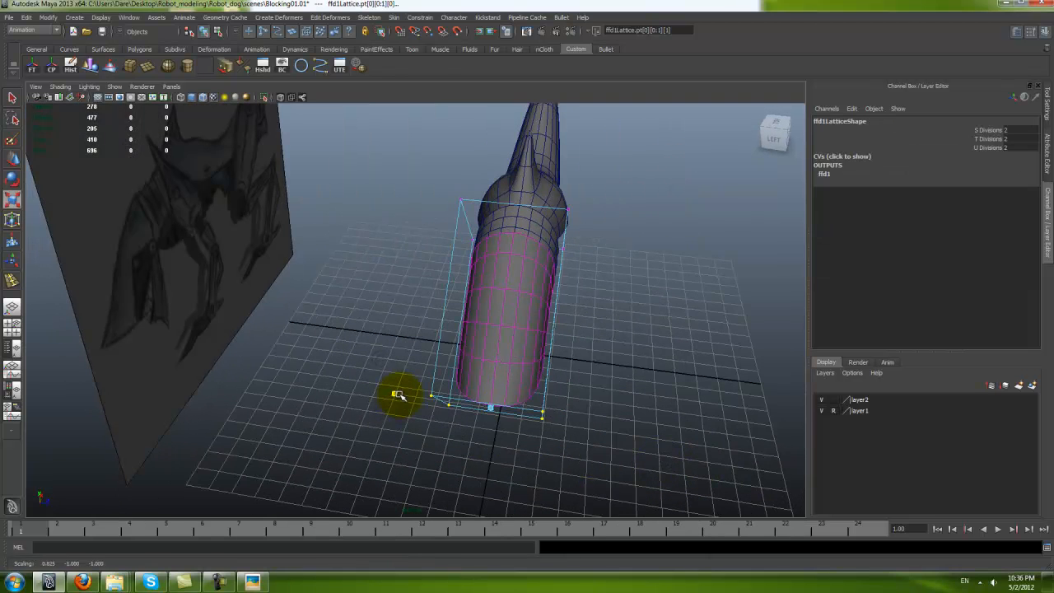
pyautogui.keyDown('alt'); pyautogui.moveTo(434, 396); pyautogui.dragTo(517, 418); pyautogui.keyUp('alt')
pyautogui.press('z')
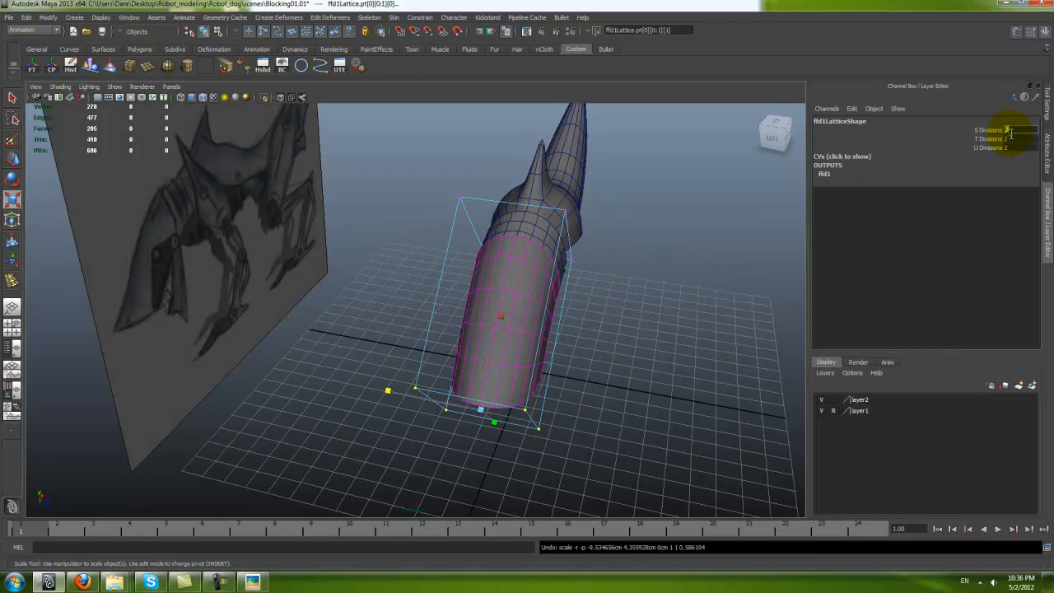
# Step: Set the head lattice's S Divisions to 3
pyautogui.press('Return')
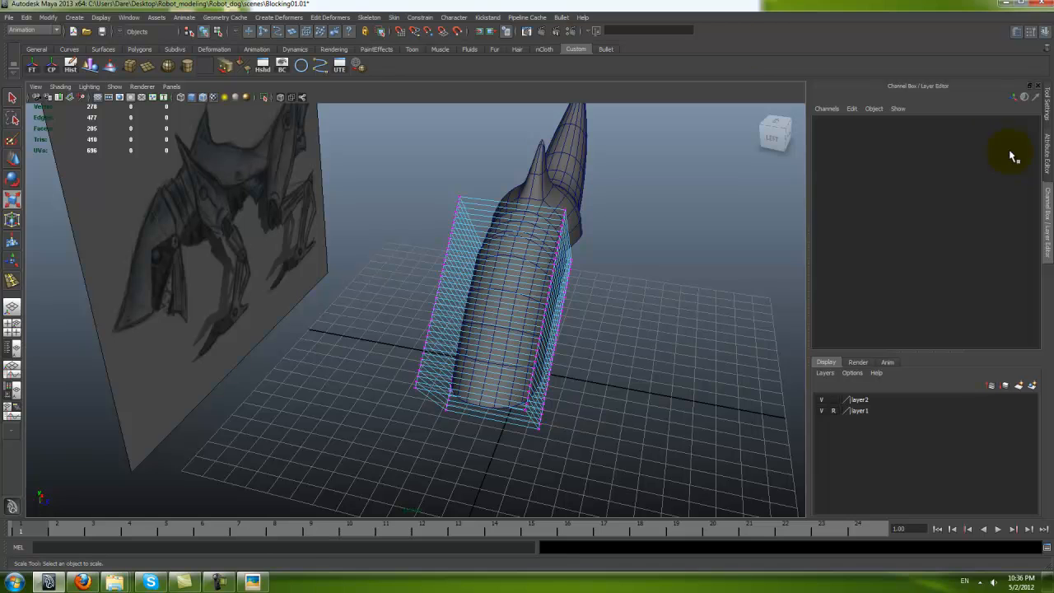
pyautogui.moveTo(623, 325); pyautogui.dragTo(609, 365, button='right')
pyautogui.press('w')
pyautogui.click(563, 294)
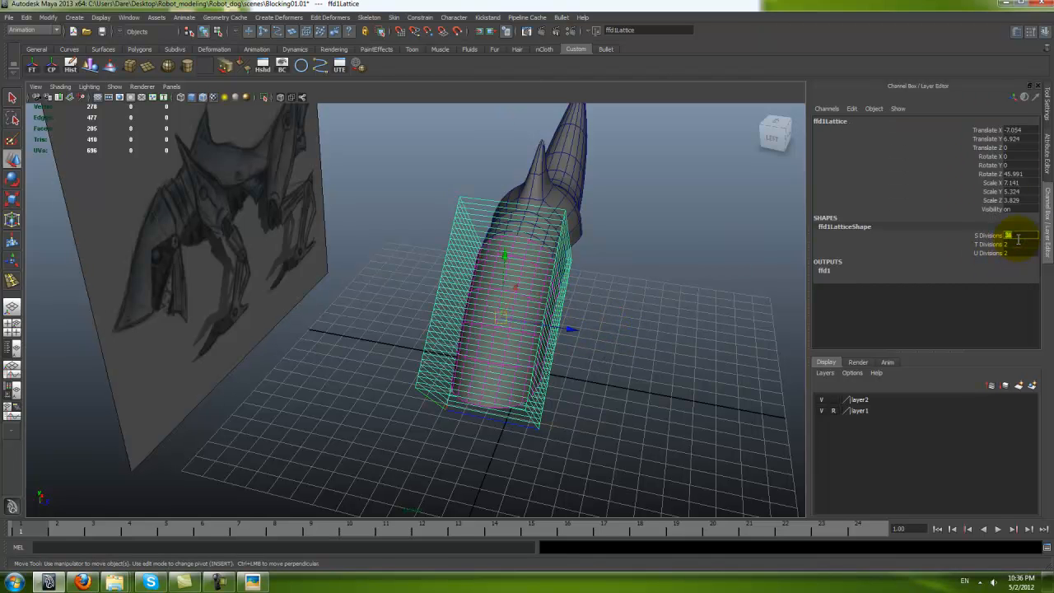
pyautogui.write('3')
pyautogui.press('Return')
# Step: Scale the four lattice points at the snout end narrower across the head's width
pyautogui.keyDown('alt'); pyautogui.moveTo(513, 307); pyautogui.dragTo(622, 305); pyautogui.keyUp('alt')
pyautogui.keyDown('alt'); pyautogui.moveTo(781, 318); pyautogui.dragTo(699, 371); pyautogui.keyUp('alt')
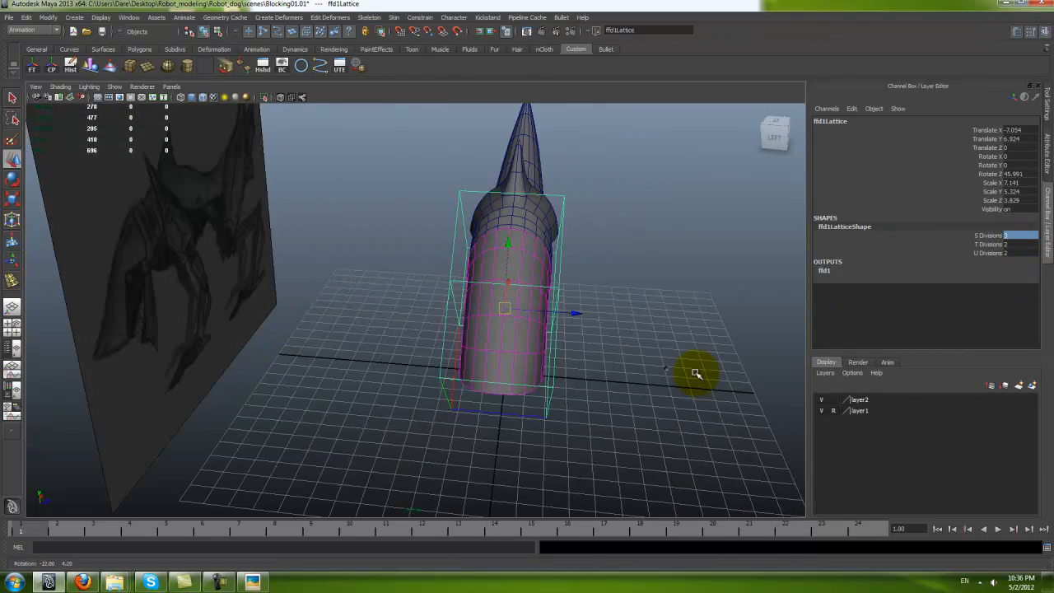
pyautogui.moveTo(378, 352); pyautogui.dragTo(429, 406)
pyautogui.press('r')
pyautogui.moveTo(570, 445); pyautogui.dragTo(559, 416)
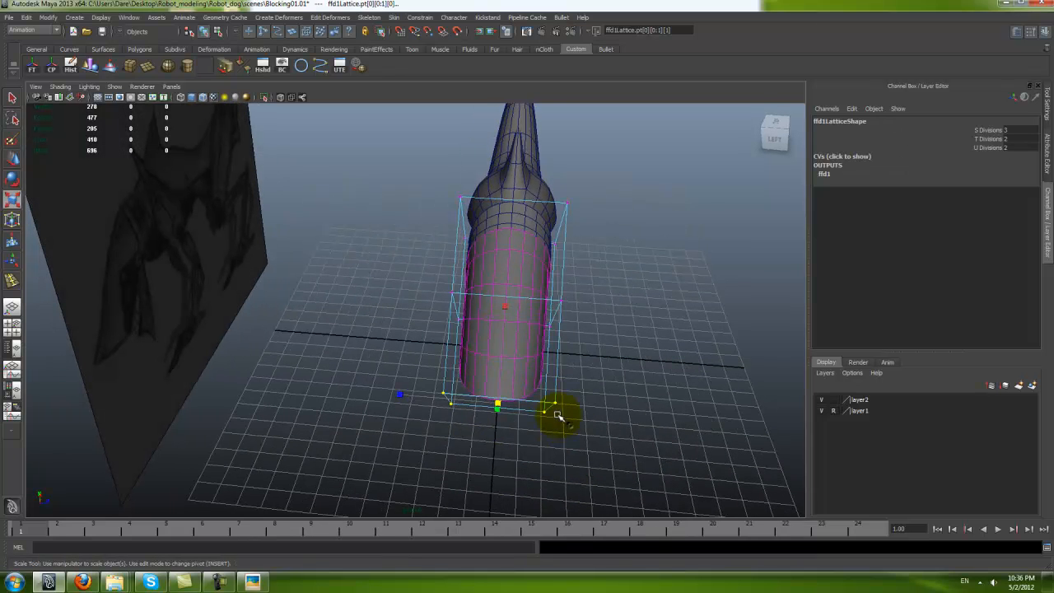
pyautogui.moveTo(408, 396); pyautogui.dragTo(430, 397)
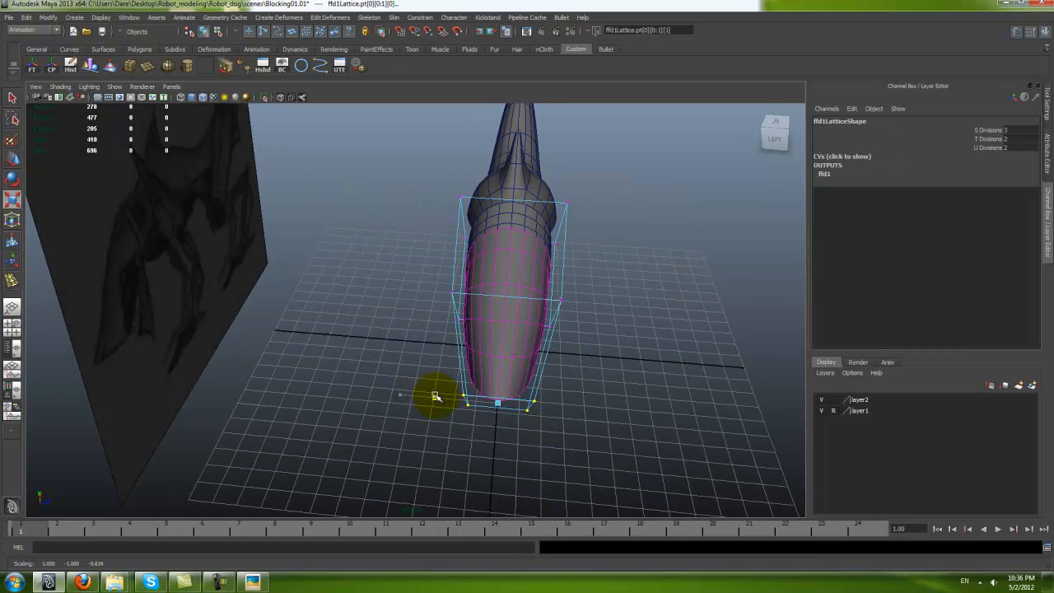
pyautogui.keyDown('alt'); pyautogui.moveTo(562, 398); pyautogui.dragTo(586, 370); pyautogui.keyUp('alt')
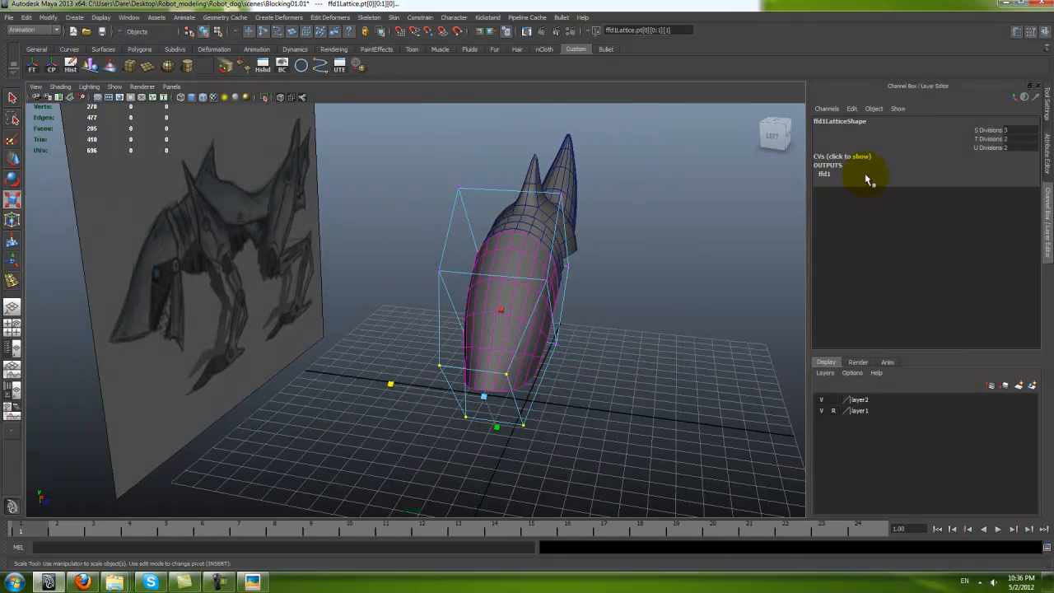
# Step: Set the ffd1 deformer's Local Influence S, T and U to 6
pyautogui.click(826, 174)
pyautogui.moveTo(1017, 191); pyautogui.dragTo(1019, 216)
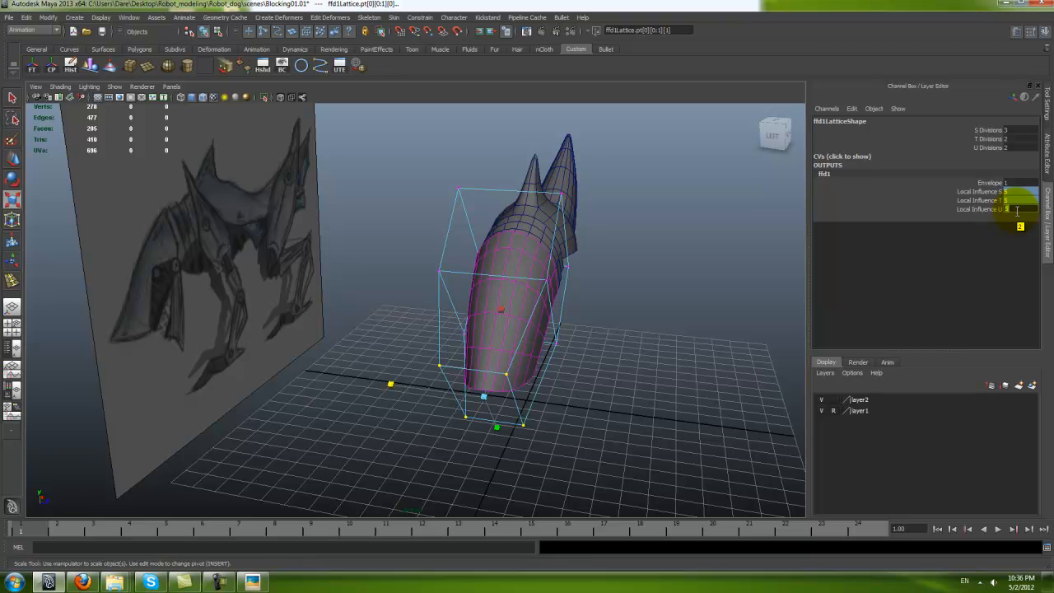
pyautogui.keyDown('alt'); pyautogui.moveTo(699, 218); pyautogui.dragTo(713, 247); pyautogui.keyUp('alt')
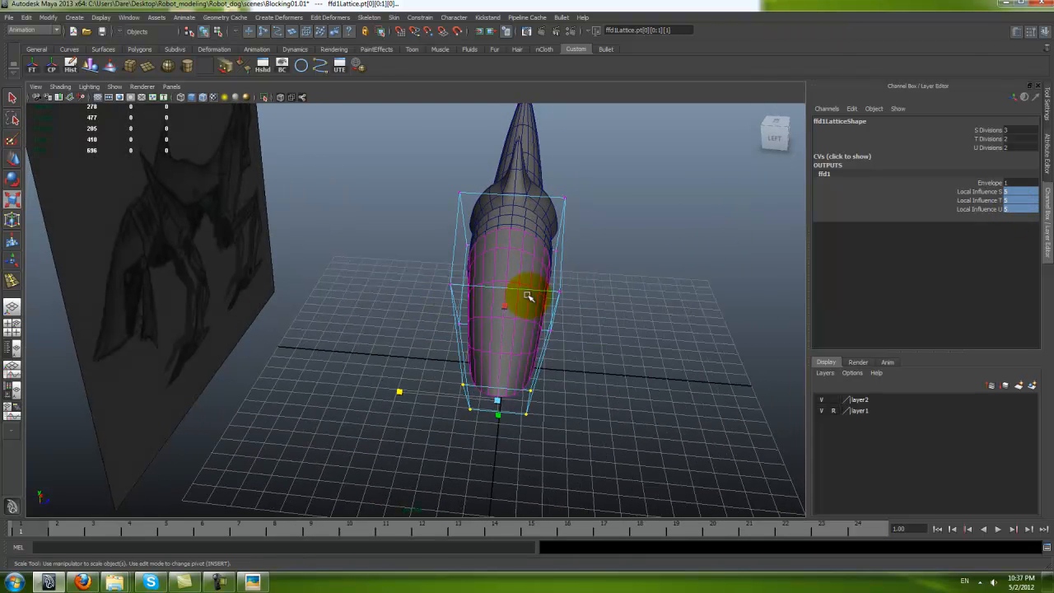
pyautogui.keyDown('alt'); pyautogui.moveTo(529, 299); pyautogui.dragTo(565, 318); pyautogui.keyUp('alt')
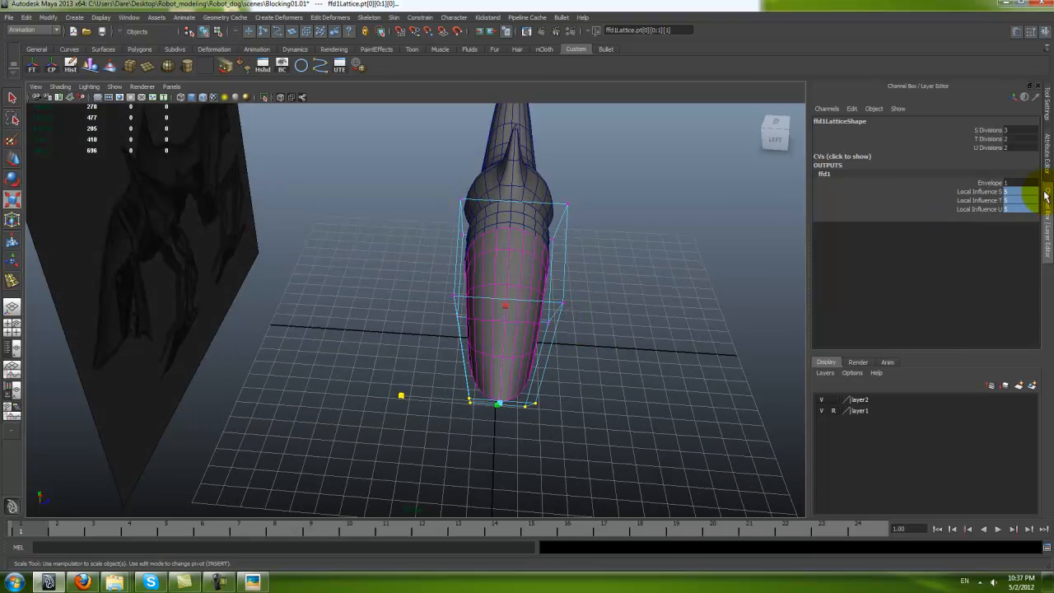
pyautogui.moveTo(1027, 191); pyautogui.dragTo(1027, 217)
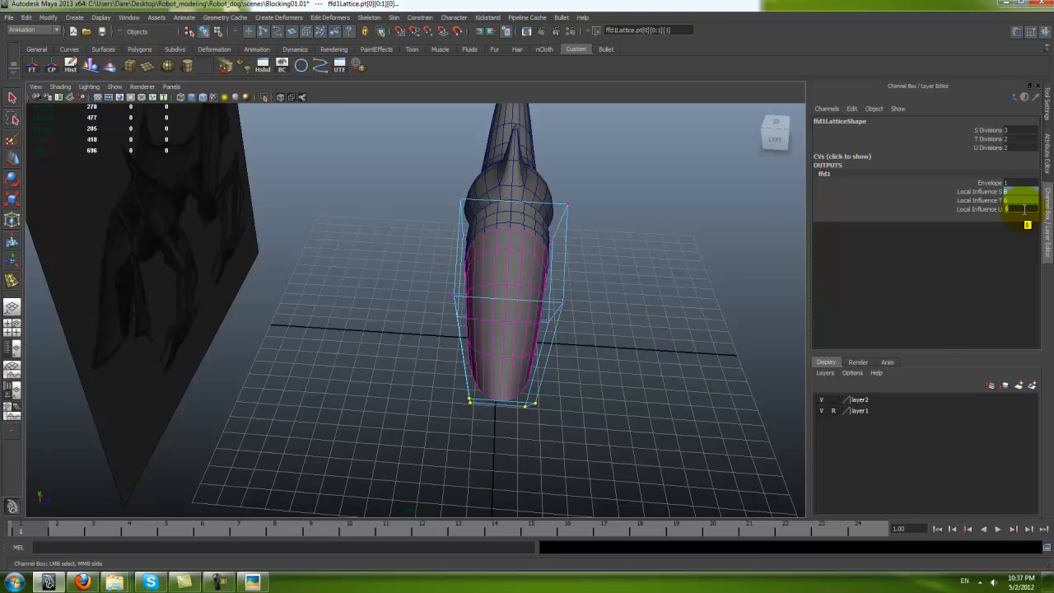
# Step: Scale the snout-end lattice points slightly narrower again across the head's width
pyautogui.keyDown('alt'); pyautogui.moveTo(447, 353); pyautogui.dragTo(410, 396); pyautogui.keyUp('alt')
pyautogui.keyDown('alt'); pyautogui.moveTo(521, 423); pyautogui.dragTo(458, 422); pyautogui.keyUp('alt')
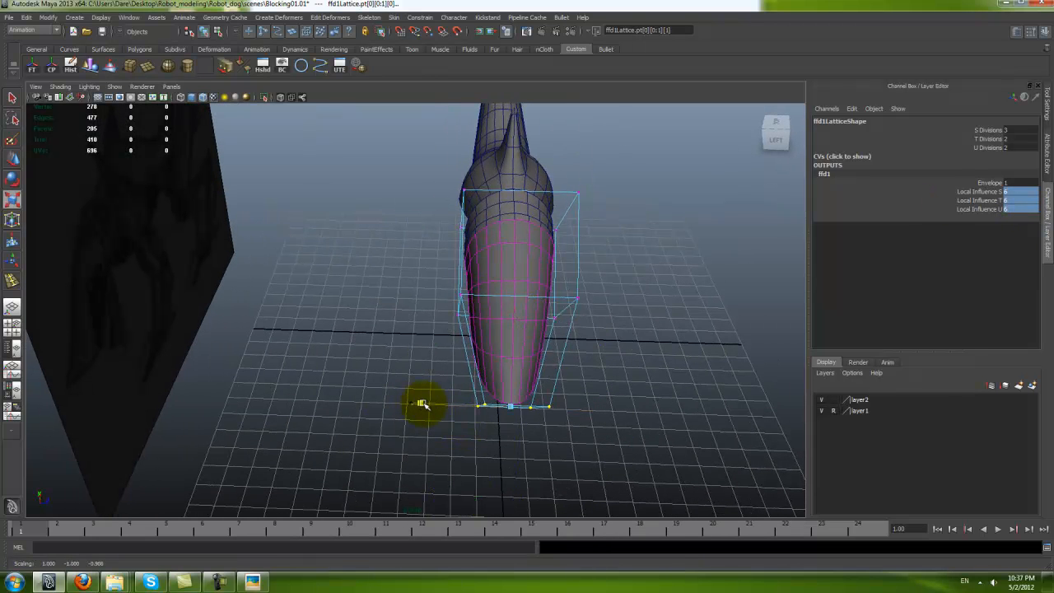
pyautogui.keyDown('alt'); pyautogui.moveTo(415, 401); pyautogui.dragTo(546, 362); pyautogui.keyUp('alt')
# Step: Delete the head shell's construction history to bake in the lattice deformation, and save the scene
pyautogui.click(482, 326)
pyautogui.click(71, 66)
pyautogui.press('w')
pyautogui.click(648, 403)
pyautogui.keyDown('alt'); pyautogui.moveTo(648, 403); pyautogui.dragTo(422, 379); pyautogui.keyUp('alt')
pyautogui.hotkey('ctrl', 's')
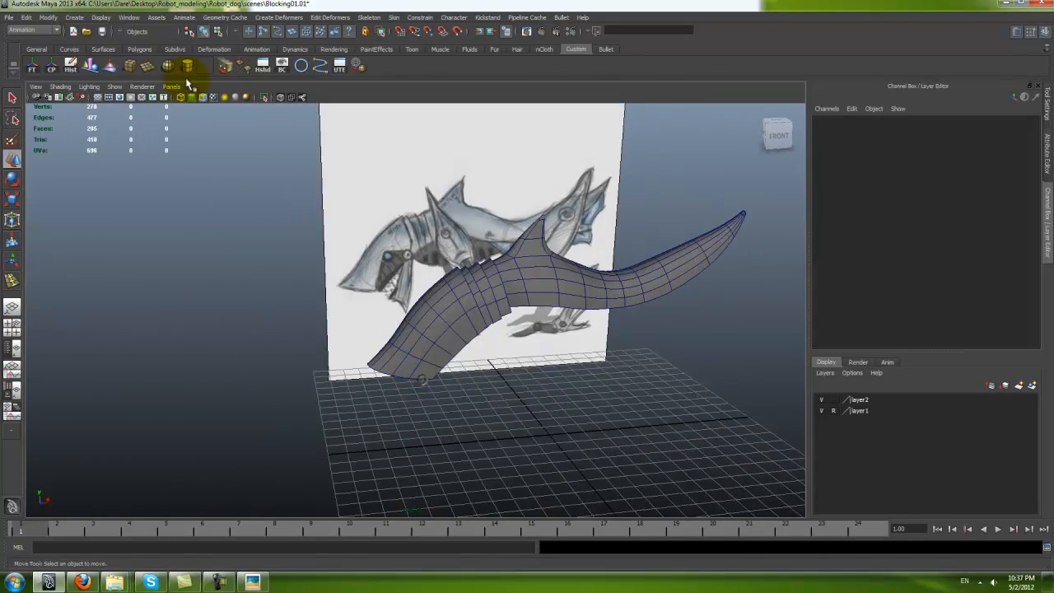
# Step: Turn off wireframe-on-shaded display, switch to the front view and select the head shell
pyautogui.click(206, 99)
pyautogui.moveTo(277, 348)
pyautogui.keyDown('alt'); pyautogui.mouseDown()
pyautogui.moveTo(330, 329)
pyautogui.moveTo(275, 334)
pyautogui.mouseUp(); pyautogui.keyUp('alt')
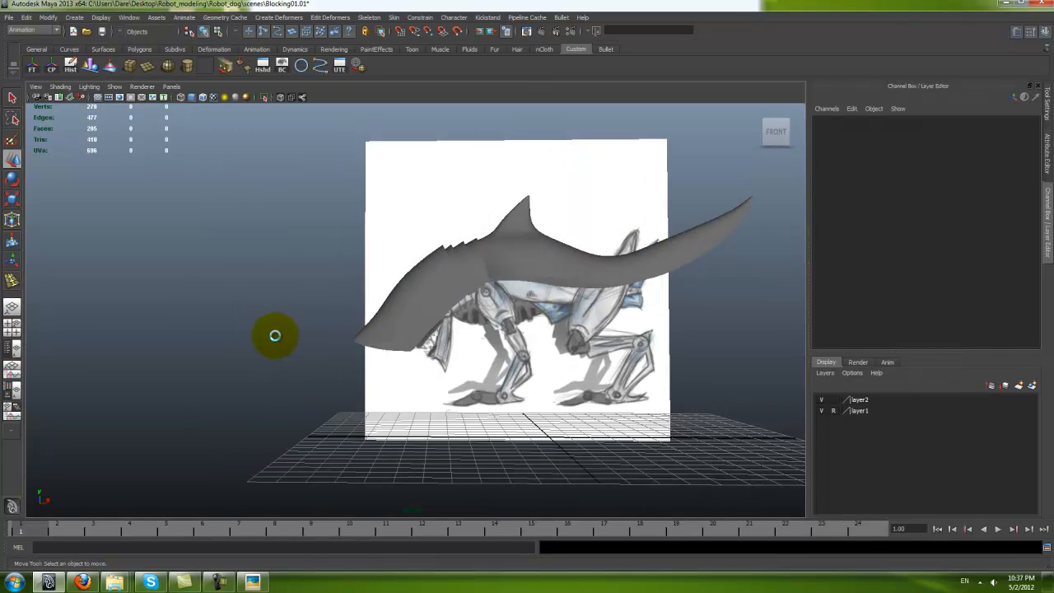
pyautogui.press('space')
pyautogui.press('space')
pyautogui.keyDown('alt'); pyautogui.moveTo(353, 379); pyautogui.dragTo(391, 404, button='middle'); pyautogui.keyUp('alt')
pyautogui.click(410, 347)
pyautogui.moveTo(411, 348)
pyautogui.keyDown('alt'); pyautogui.mouseDown(button='middle')
pyautogui.moveTo(429, 316)
pyautogui.moveTo(414, 345)
pyautogui.mouseUp(button='middle'); pyautogui.keyUp('alt')
# Step: Raise the transparency of the head shell's lambert1 material to see the reference sketch through it, and hide the Attribute Editor
pyautogui.moveTo(444, 287); pyautogui.dragTo(446, 430, button='right')
pyautogui.click(876, 120)
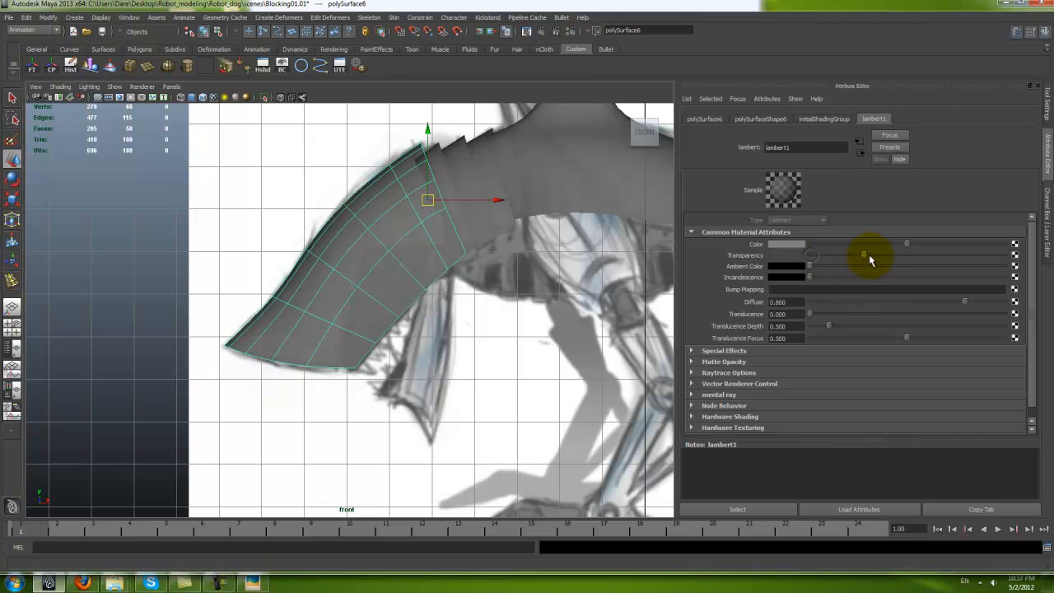
pyautogui.moveTo(891, 256); pyautogui.dragTo(935, 261)
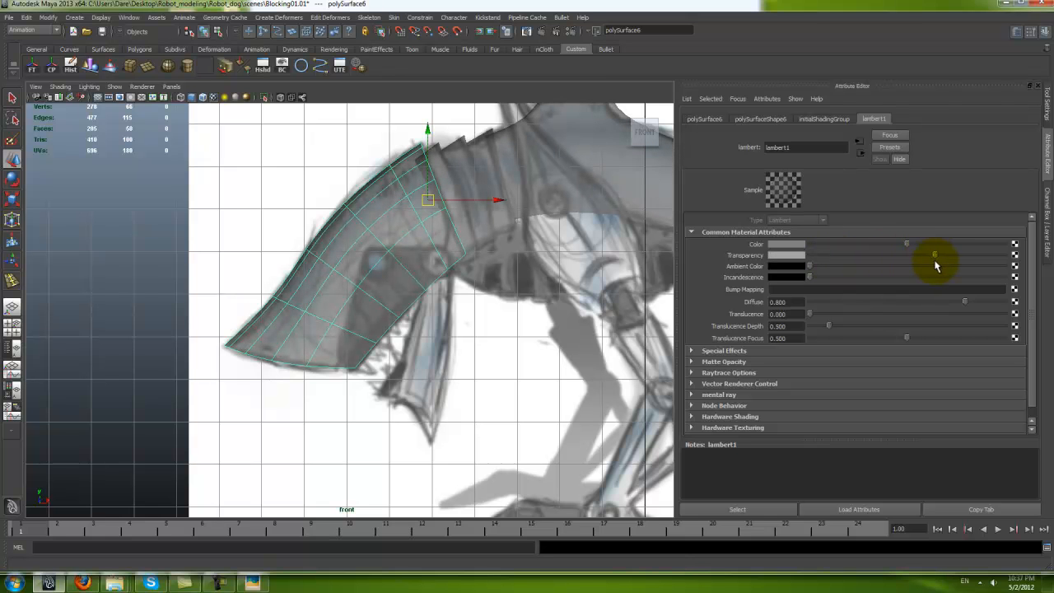
pyautogui.click(1048, 148)
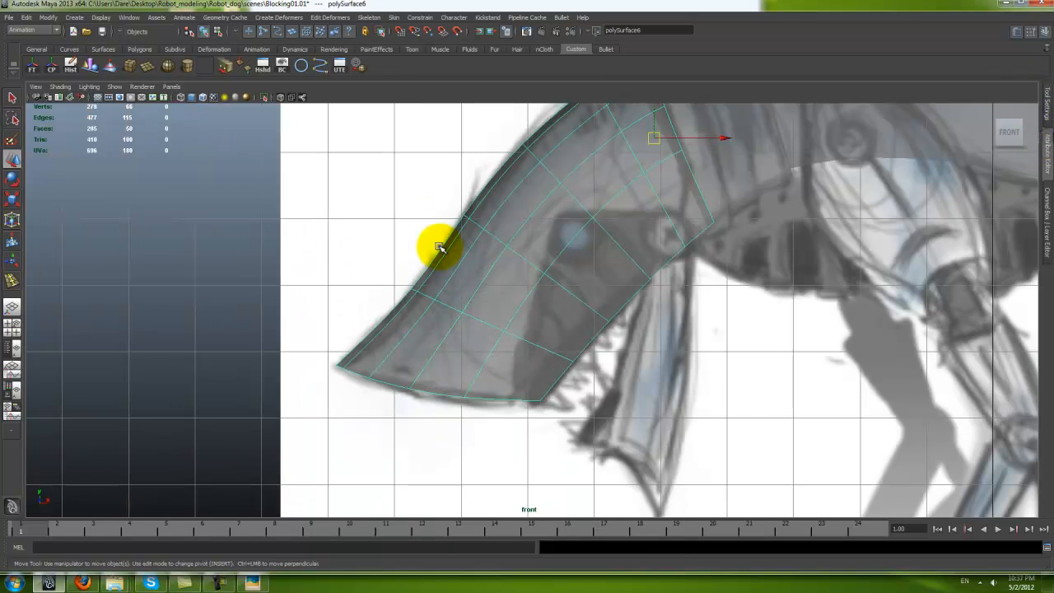
# Step: Try to move the head shell's side vertices above the eye toward the cheek opening's corner, and undo the move
pyautogui.scroll(4, 555, 288)
pyautogui.moveTo(549, 296)
pyautogui.keyDown('alt'); pyautogui.mouseDown(button='middle')
pyautogui.moveTo(526, 336)
pyautogui.moveTo(536, 364)
pyautogui.moveTo(431, 381)
pyautogui.moveTo(399, 414)
pyautogui.moveTo(420, 400)
pyautogui.moveTo(420, 423)
pyautogui.mouseUp(button='middle'); pyautogui.keyUp('alt')
pyautogui.keyDown('alt'); pyautogui.moveTo(485, 403); pyautogui.dragTo(552, 308, button='right'); pyautogui.keyUp('alt')
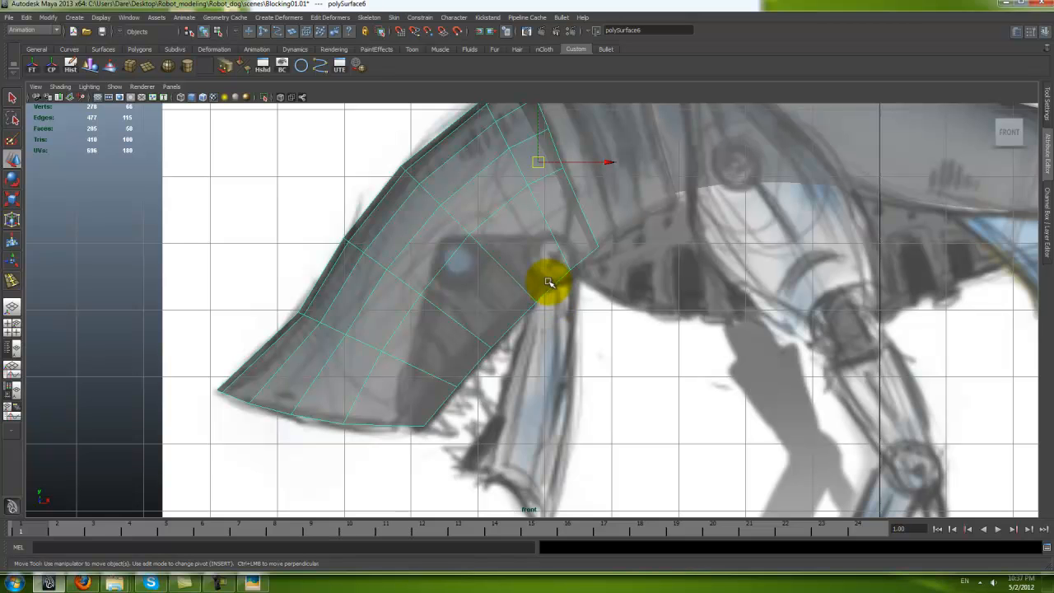
pyautogui.moveTo(565, 268)
pyautogui.keyDown('alt'); pyautogui.mouseDown(button='middle')
pyautogui.moveTo(541, 376)
pyautogui.moveTo(565, 323)
pyautogui.moveTo(567, 388)
pyautogui.moveTo(584, 246)
pyautogui.mouseUp(button='middle'); pyautogui.keyUp('alt')
pyautogui.scroll(-2, 584, 259)
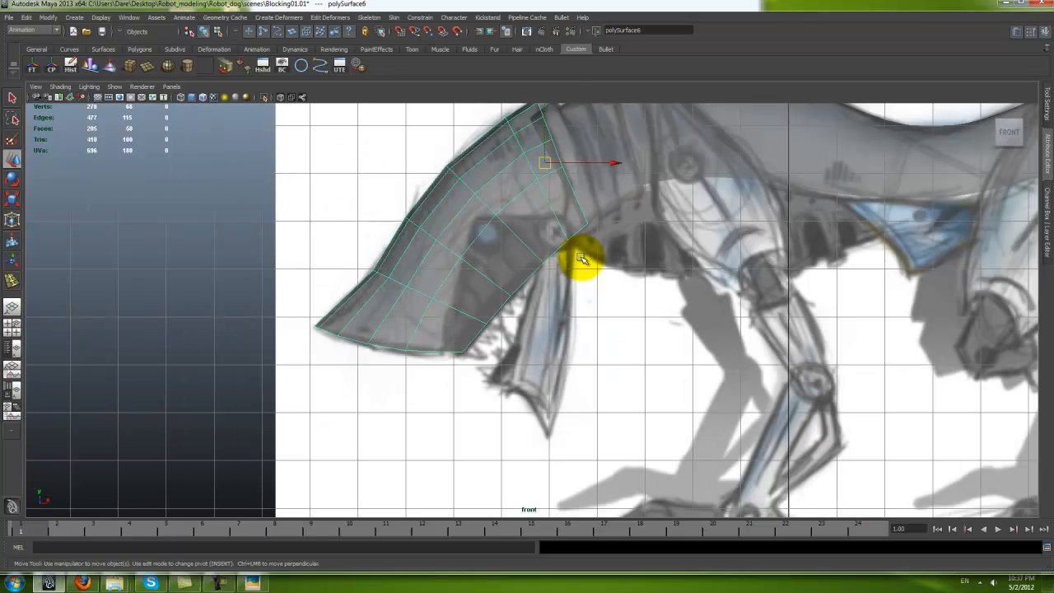
pyautogui.keyDown('alt'); pyautogui.moveTo(528, 278); pyautogui.dragTo(559, 222, button='right'); pyautogui.keyUp('alt')
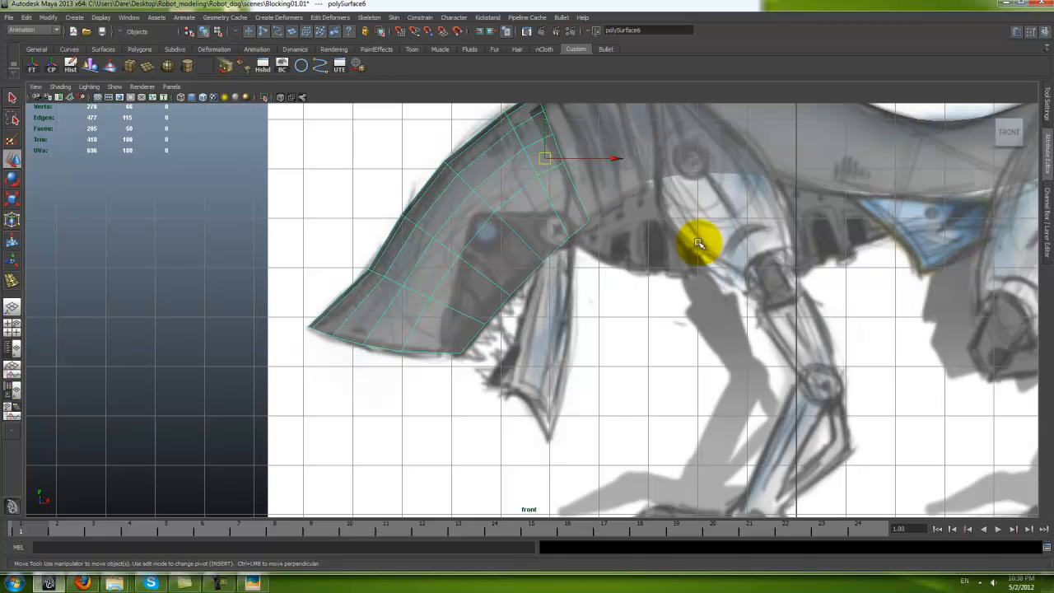
pyautogui.moveTo(492, 233); pyautogui.dragTo(504, 189, button='right')
pyautogui.click(482, 204)
pyautogui.moveTo(482, 202); pyautogui.dragTo(466, 201)
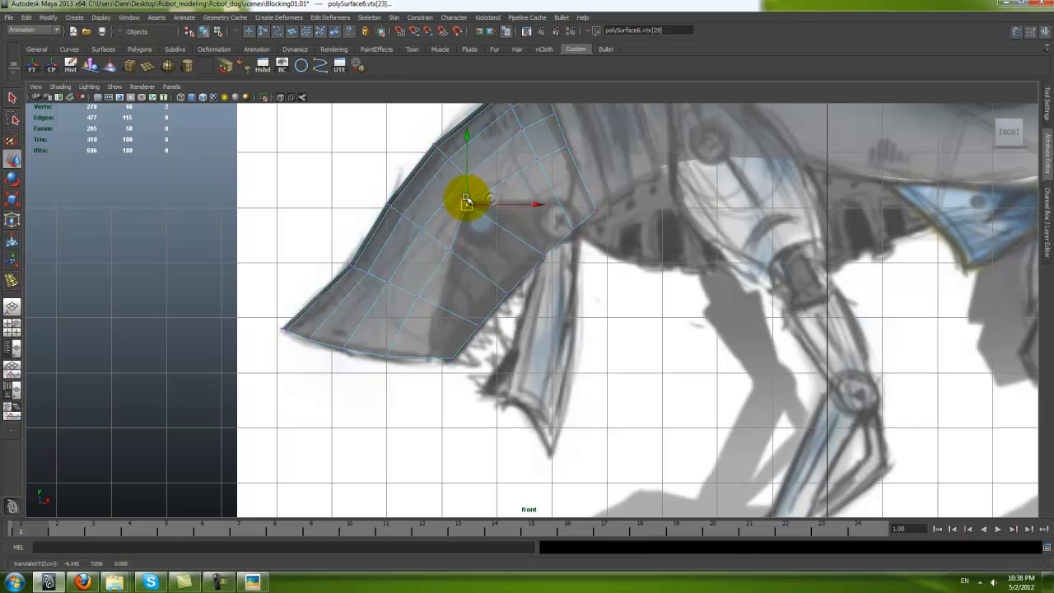
pyautogui.moveTo(473, 201); pyautogui.dragTo(474, 187, button='right')
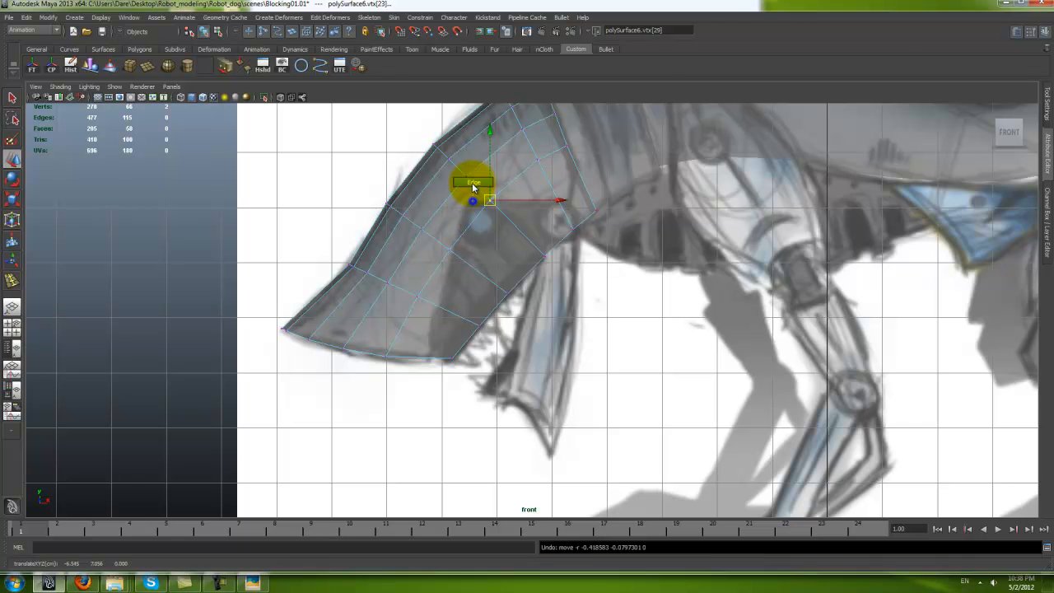
# Step: Insert an edge loop across the rear part of the head shell, just behind the eye
pyautogui.keyDown('shift'); pyautogui.moveTo(459, 228); pyautogui.dragTo(470, 268, button='right'); pyautogui.keyUp('shift')
pyautogui.press('w')
pyautogui.keyDown('alt'); pyautogui.moveTo(513, 228); pyautogui.dragTo(499, 264, button='middle'); pyautogui.keyUp('alt')
pyautogui.keyDown('alt'); pyautogui.moveTo(494, 231); pyautogui.dragTo(463, 234, button='right'); pyautogui.keyUp('alt')
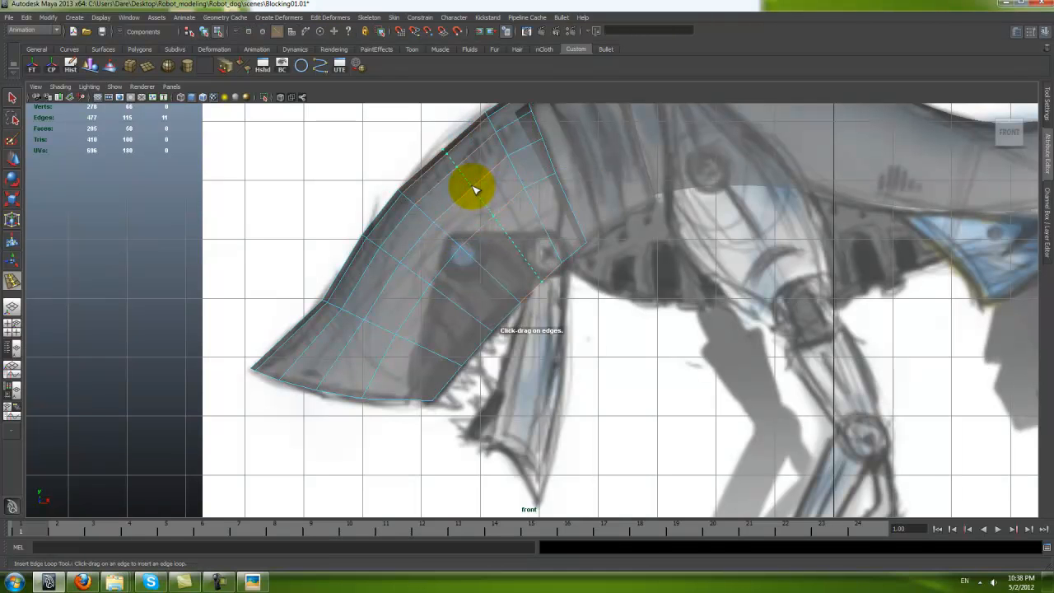
pyautogui.click(473, 189)
pyautogui.press('w')
# Step: Move the head shell's side vertices around the eye to follow the outline of the cheek opening in the sketch
pyautogui.keyDown('alt'); pyautogui.moveTo(470, 243); pyautogui.dragTo(470, 263, button='middle'); pyautogui.keyUp('alt')
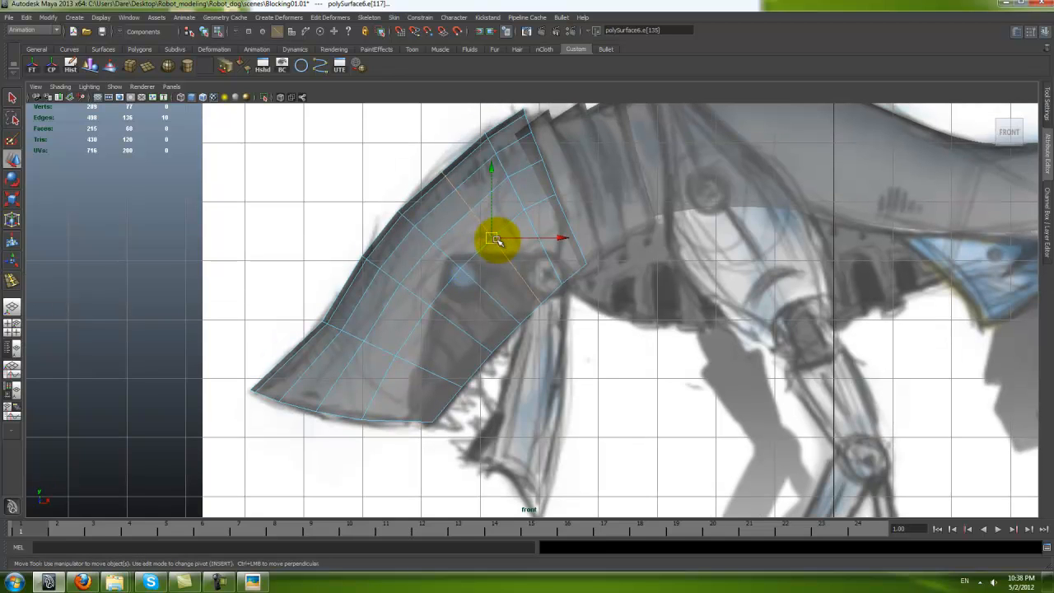
pyautogui.keyDown('alt'); pyautogui.moveTo(454, 259); pyautogui.dragTo(496, 290, button='right'); pyautogui.keyUp('alt')
pyautogui.moveTo(486, 278); pyautogui.dragTo(453, 265, button='right')
pyautogui.click(442, 255)
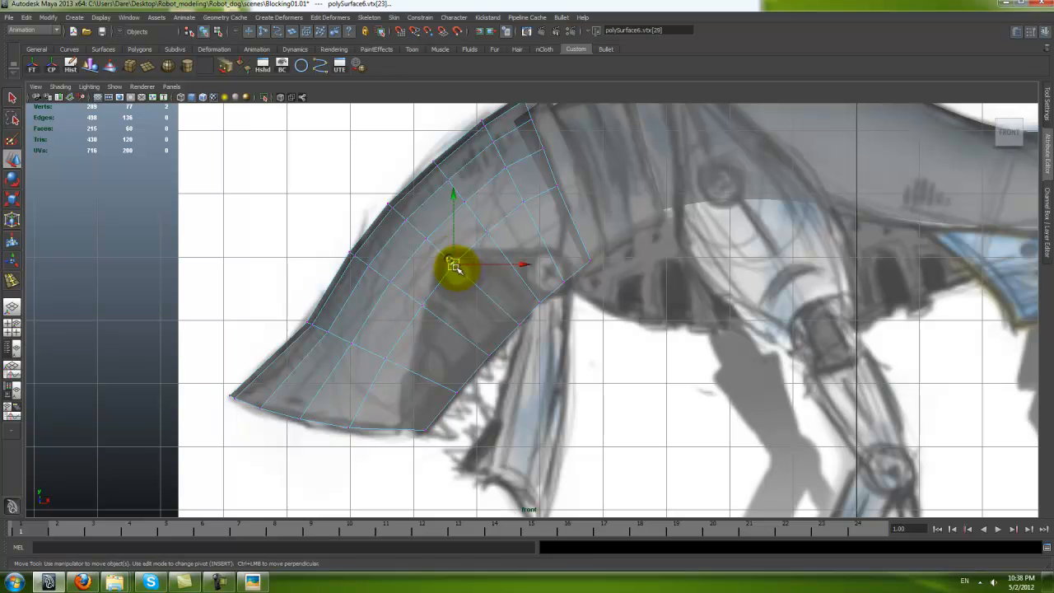
pyautogui.click(487, 233)
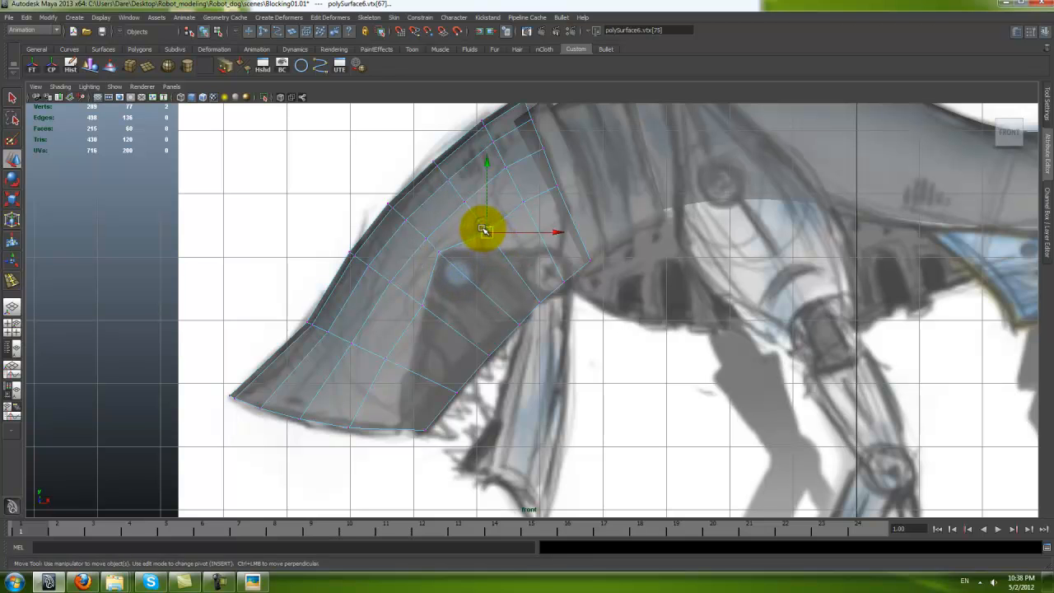
pyautogui.click(422, 306)
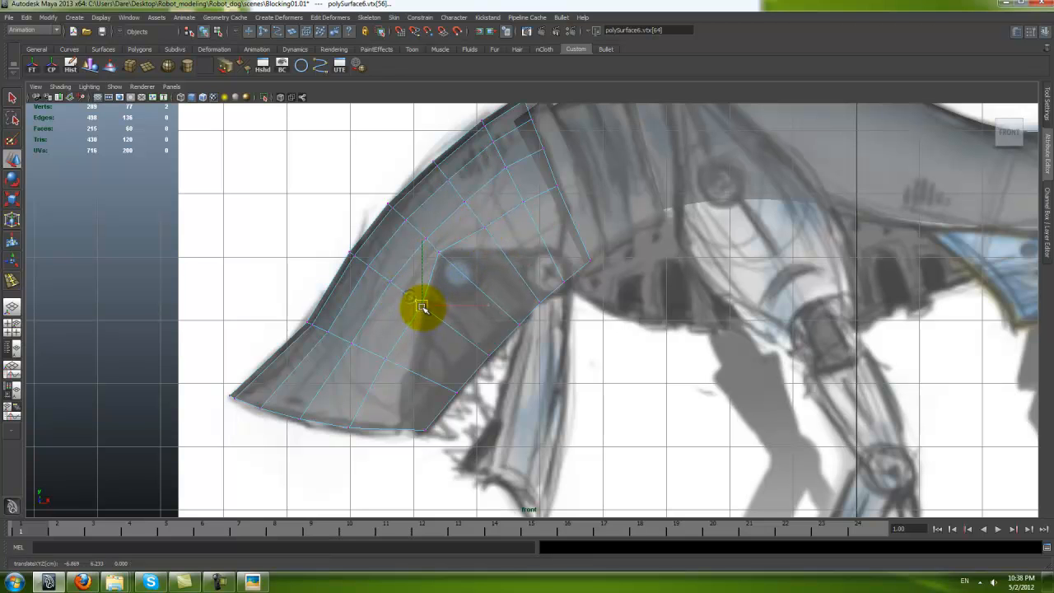
# Step: Split the head shell's faces along the cheek opening, from the lower snout edge up past the eye and back toward the jaw joint
pyautogui.moveTo(438, 312); pyautogui.dragTo(417, 342, button='right')
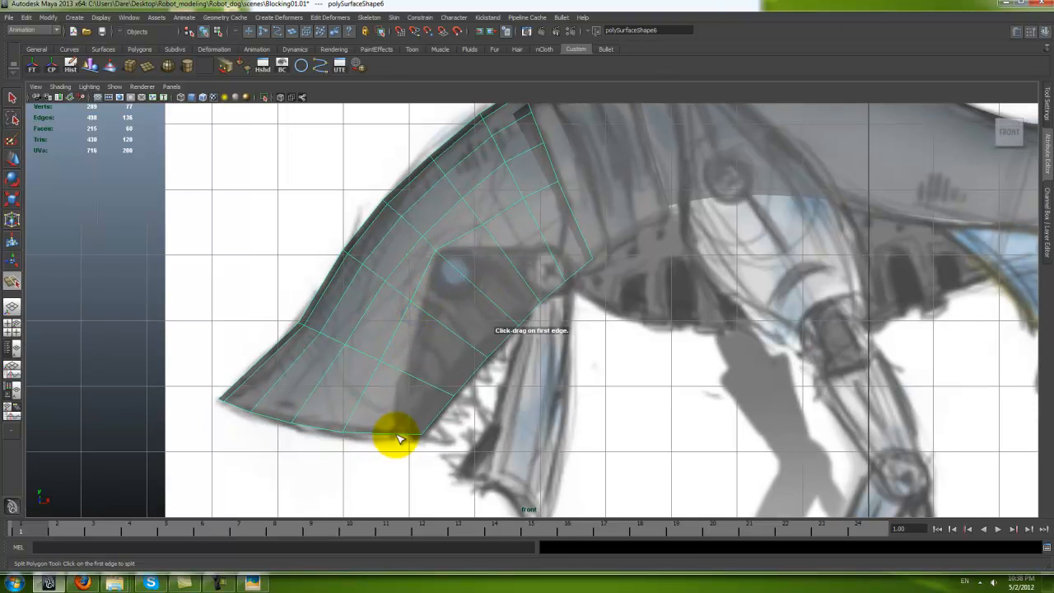
pyautogui.click(396, 434)
pyautogui.click(407, 374)
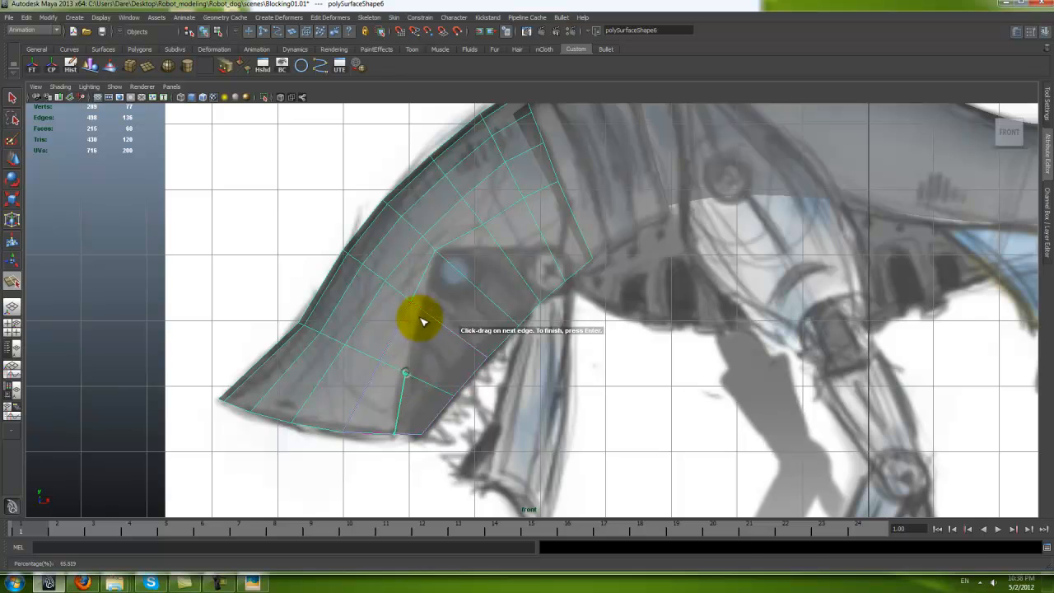
pyautogui.click(421, 311)
pyautogui.click(437, 254)
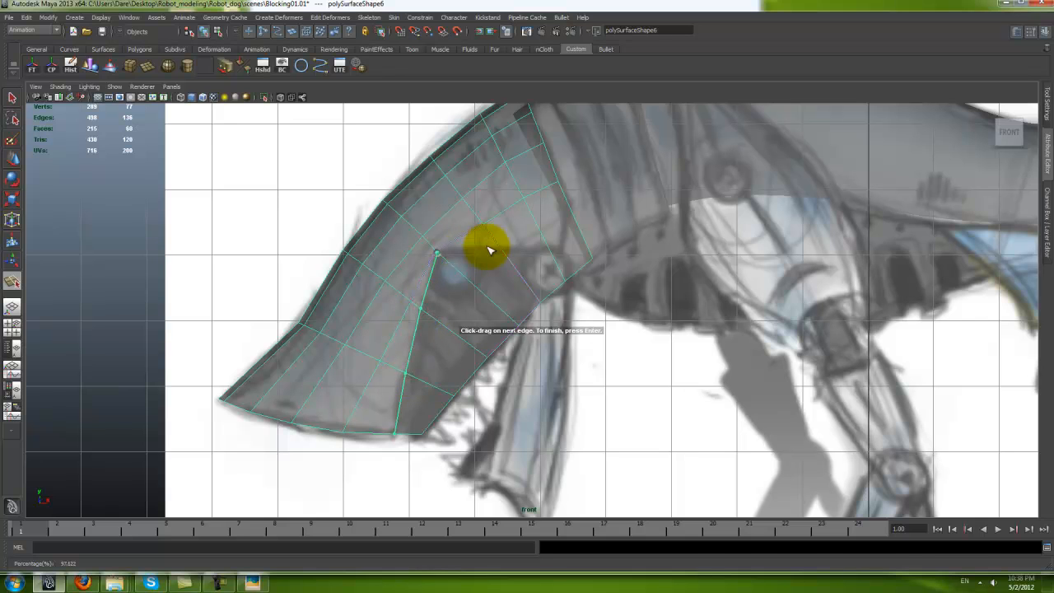
pyautogui.click(499, 248)
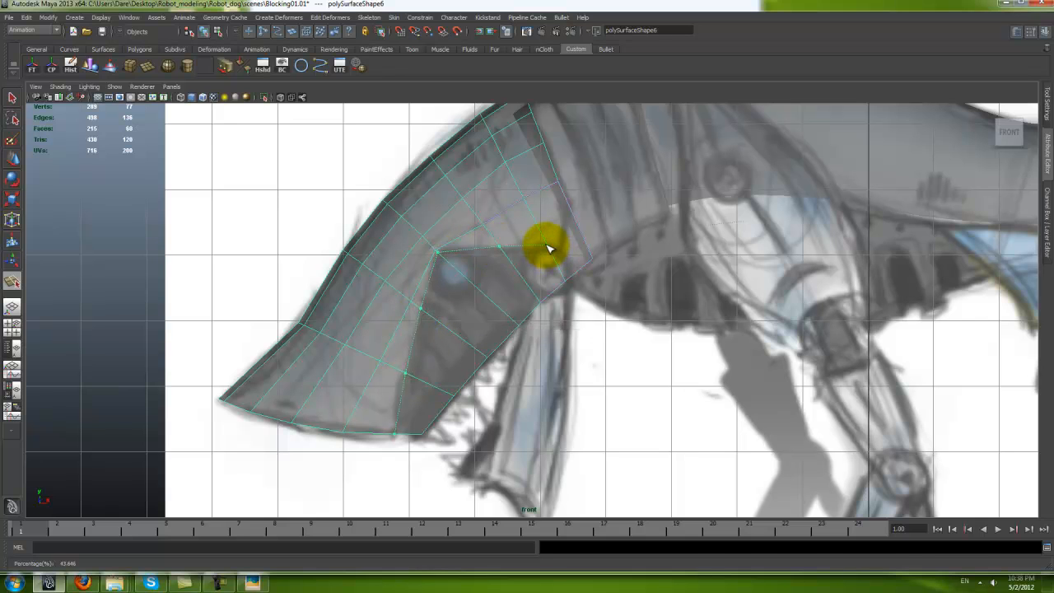
pyautogui.click(546, 246)
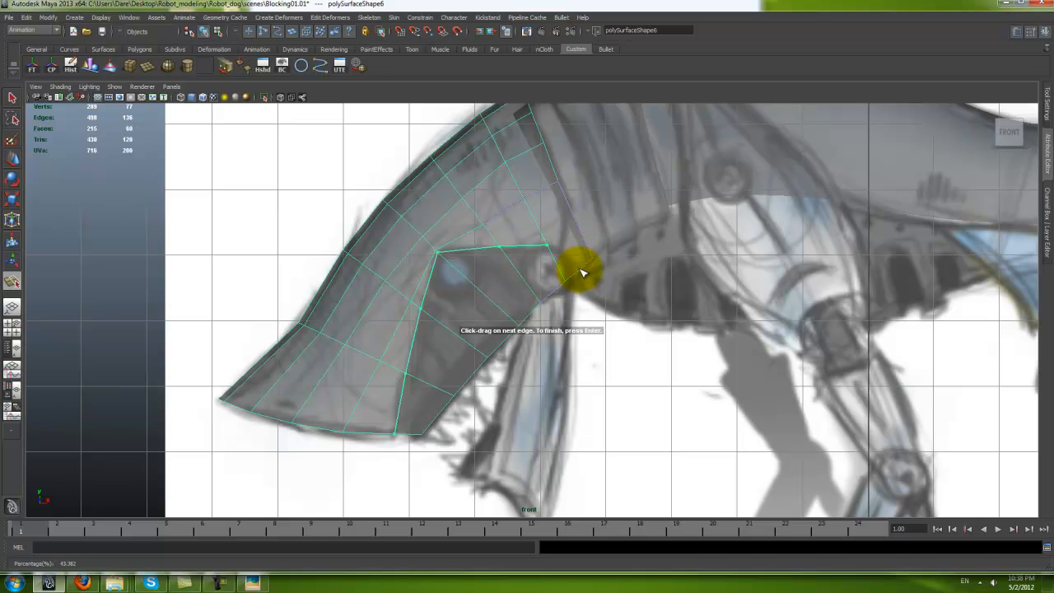
pyautogui.press('Return')
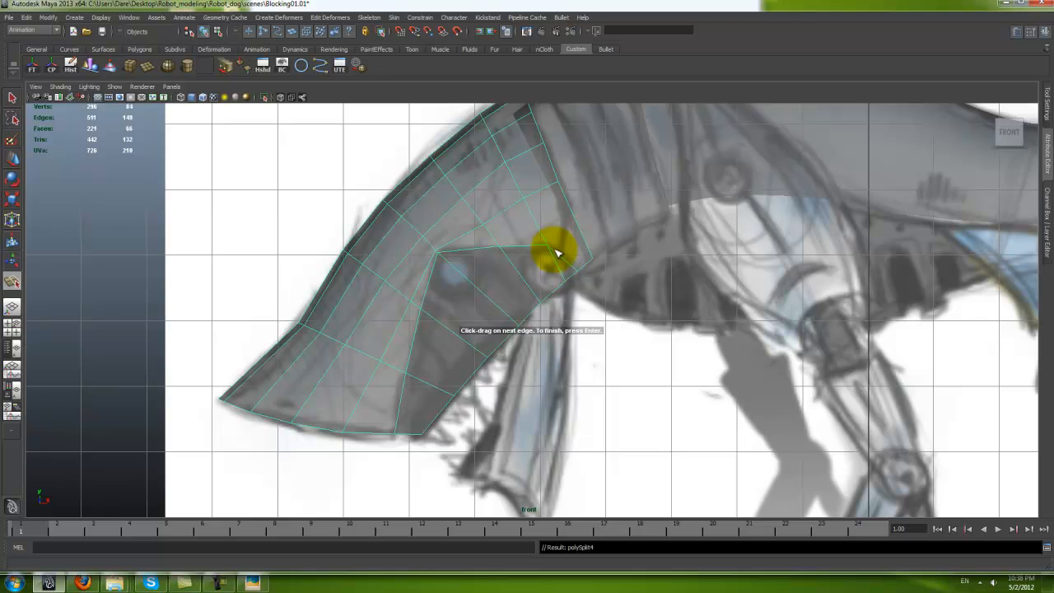
# Step: Split the face from the cheek opening's corner at the jaw joint to the head shell's rear edge, and delete the leftover edge below
pyautogui.click(567, 239)
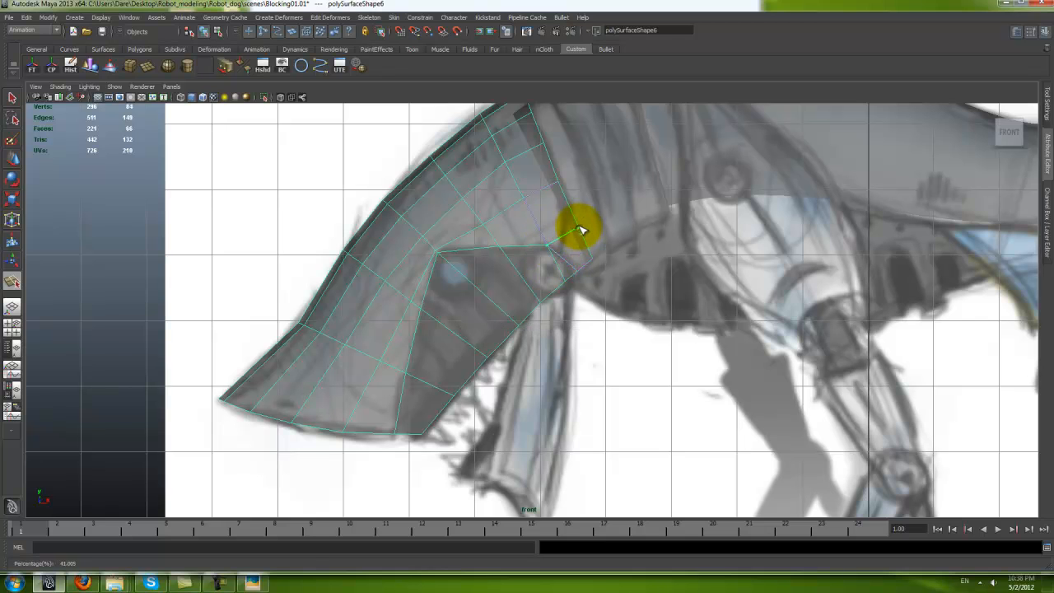
pyautogui.press('Return')
pyautogui.press('w')
pyautogui.click(555, 264)
pyautogui.keyDown('shift'); pyautogui.moveTo(552, 284); pyautogui.dragTo(515, 298, button='right'); pyautogui.keyUp('shift')
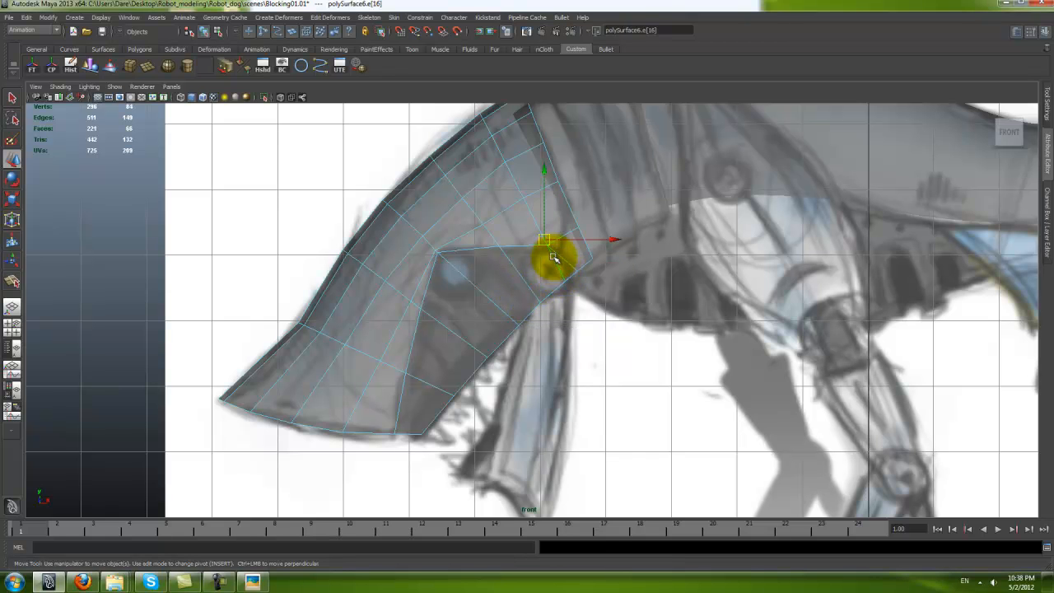
# Step: Delete all the head shell faces on one side of the centre line
pyautogui.press('space')
pyautogui.press('space')
pyautogui.keyDown('alt'); pyautogui.moveTo(646, 217); pyautogui.dragTo(662, 373); pyautogui.keyUp('alt')
pyautogui.press('F8')
pyautogui.keyDown('alt'); pyautogui.moveTo(669, 328); pyautogui.dragTo(634, 317); pyautogui.keyUp('alt')
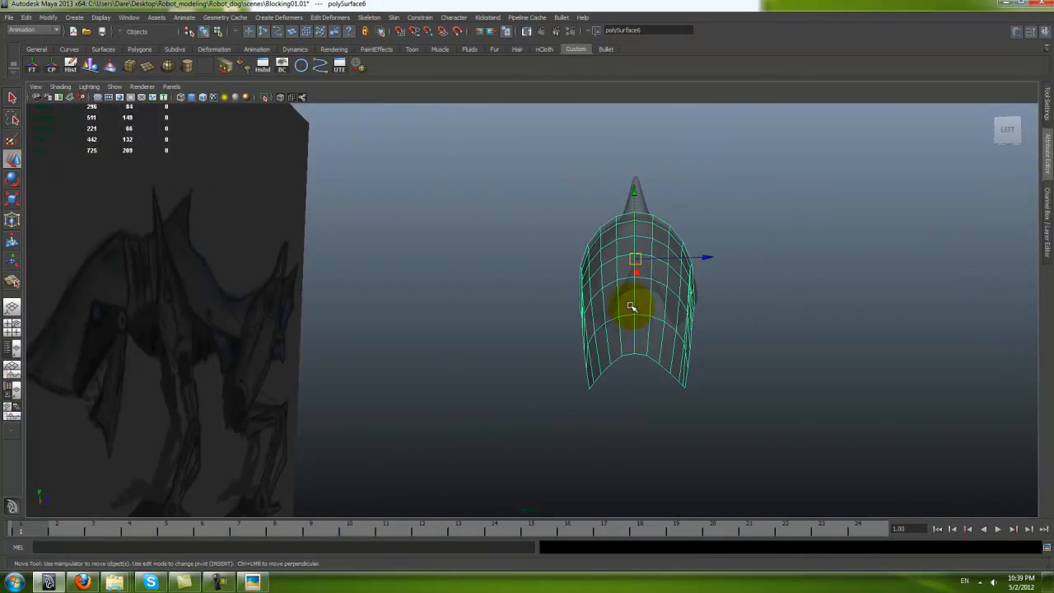
pyautogui.press('F11')
pyautogui.moveTo(483, 165); pyautogui.dragTo(624, 441)
pyautogui.press('Delete')
pyautogui.rightClick(668, 306)
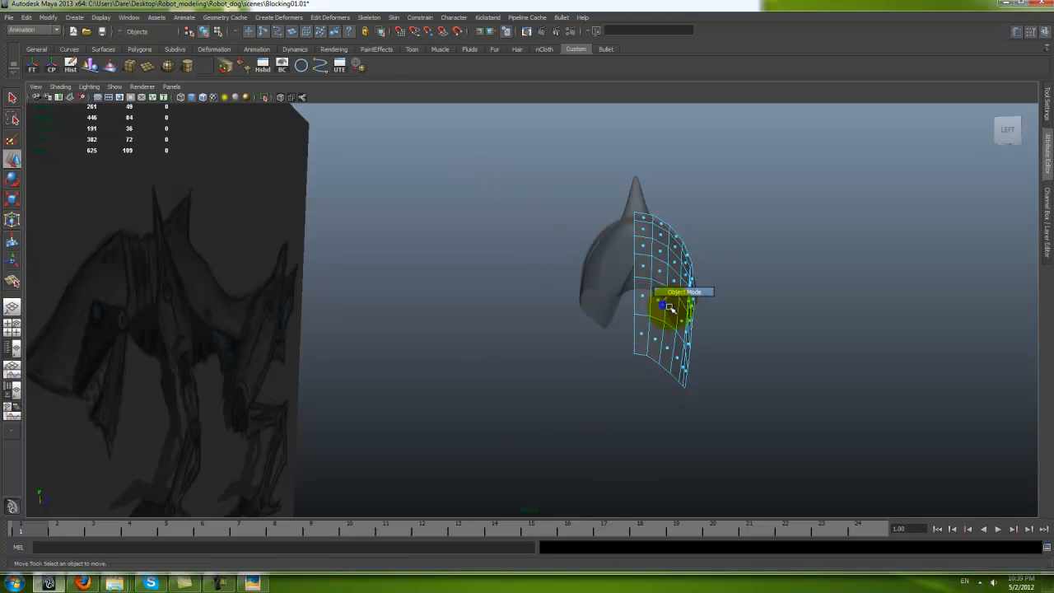
# Step: Create a mirrored instance of the remaining head shell half across the centre line with Duplicate Special
pyautogui.click(25, 17)
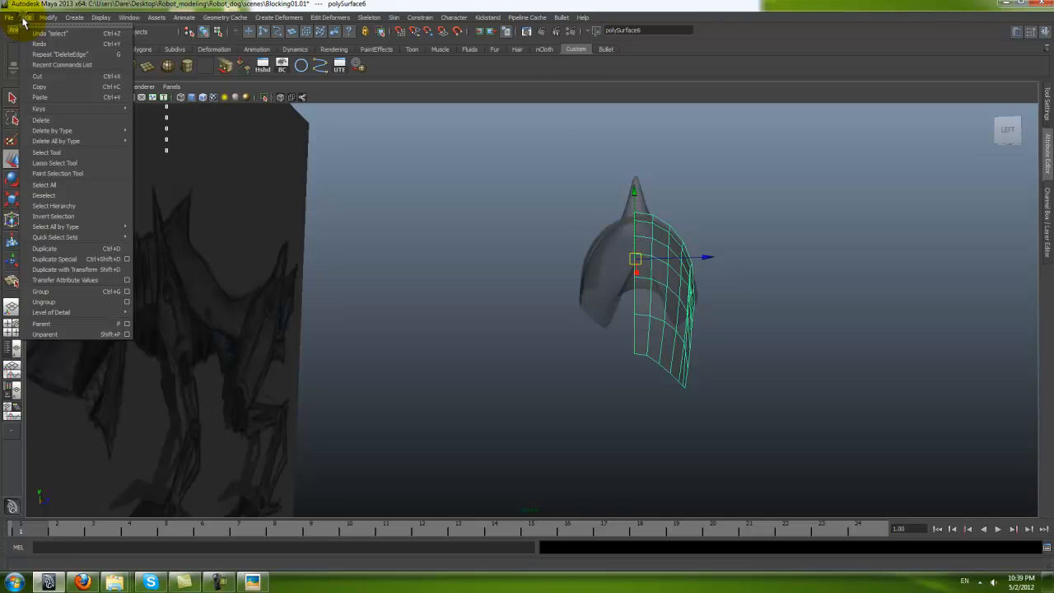
pyautogui.click(55, 258)
pyautogui.keyDown('alt'); pyautogui.moveTo(518, 286); pyautogui.dragTo(401, 296); pyautogui.keyUp('alt')
pyautogui.click(565, 378)
pyautogui.keyDown('alt'); pyautogui.moveTo(565, 378); pyautogui.dragTo(676, 336); pyautogui.keyUp('alt')
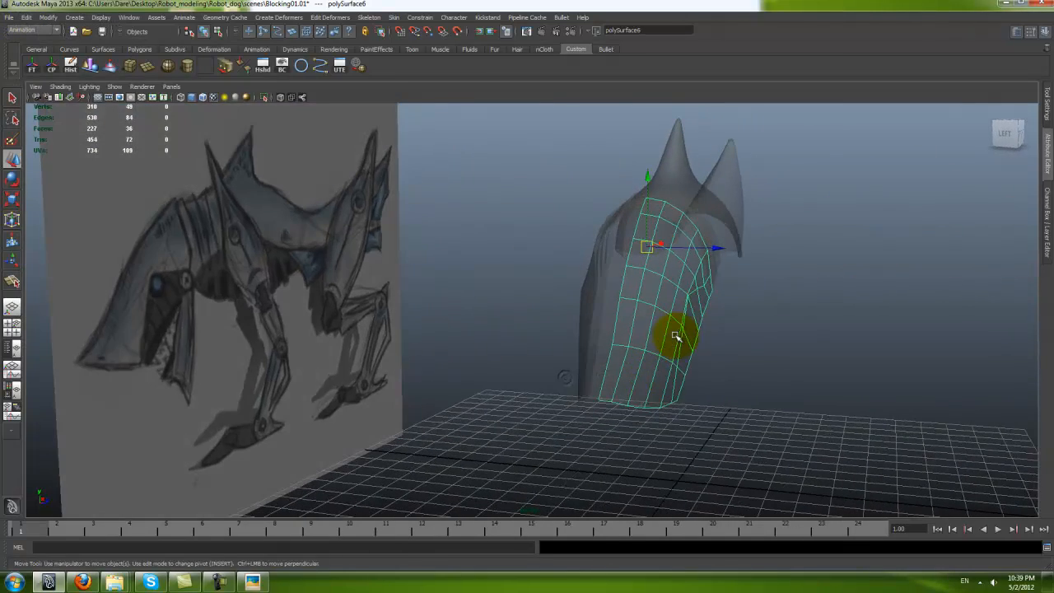
# Step: Try to move the side vertices at the cheek opening's corner on the mirrored head shell, and undo the move
pyautogui.moveTo(679, 292); pyautogui.dragTo(641, 292, button='right')
pyautogui.moveTo(680, 289)
pyautogui.mouseDown()
pyautogui.moveTo(690, 321)
pyautogui.moveTo(672, 297)
pyautogui.mouseUp()
pyautogui.hotkey('ctrl', 'z')
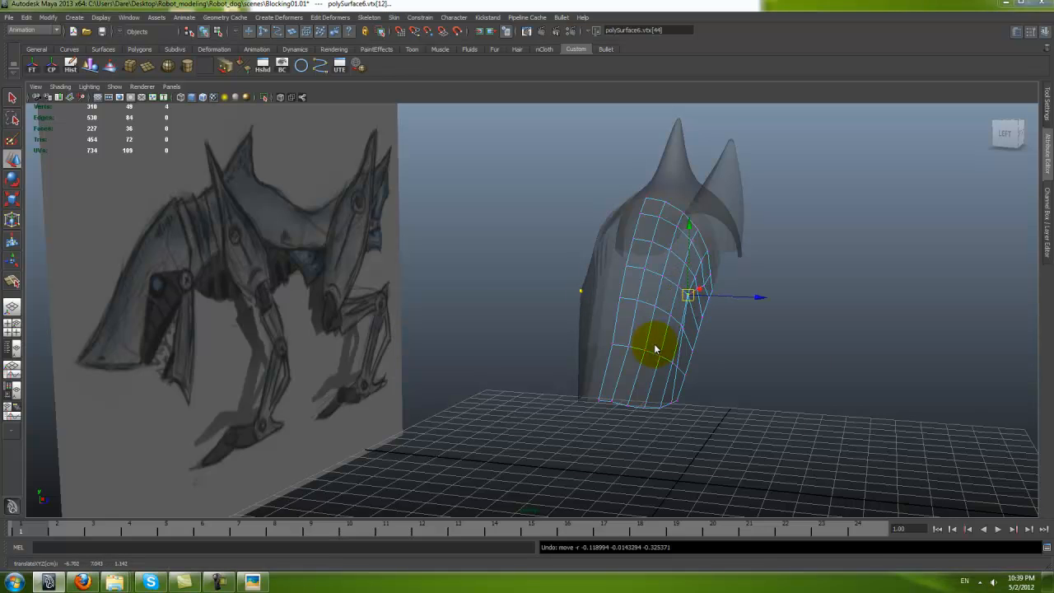
# Step: Insert an edge loop just inside the cheek opening's outline, running from the lower snout edge past the eye to the jaw joint
pyautogui.press('space')
pyautogui.press('space')
pyautogui.keyDown('alt'); pyautogui.moveTo(325, 379); pyautogui.dragTo(589, 284, button='right'); pyautogui.keyUp('alt')
pyautogui.moveTo(583, 268); pyautogui.dragTo(629, 223, button='right')
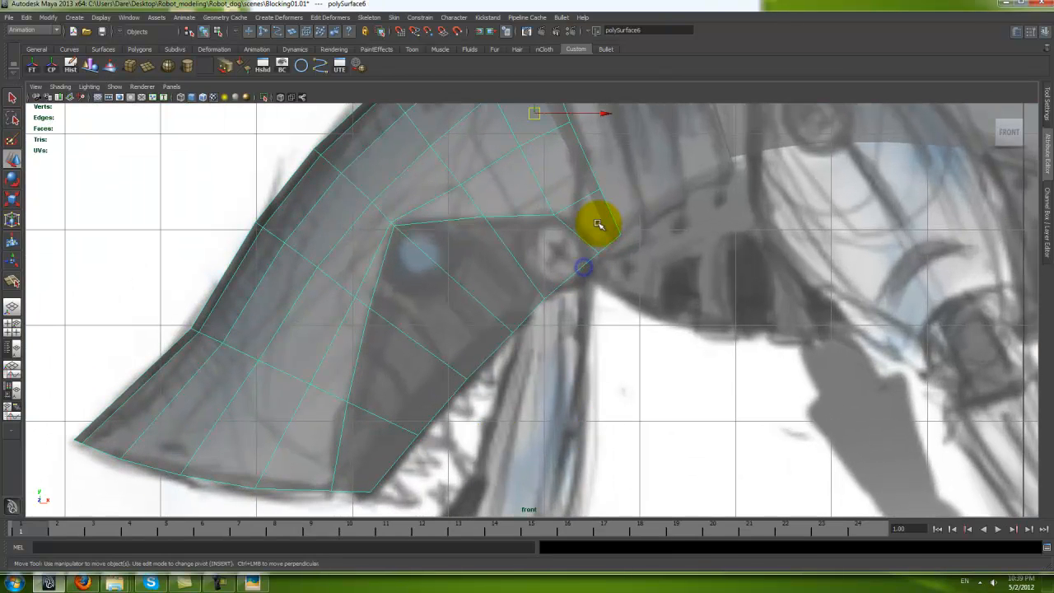
pyautogui.keyDown('alt'); pyautogui.moveTo(599, 225); pyautogui.dragTo(630, 288, button='middle'); pyautogui.keyUp('alt')
pyautogui.moveTo(631, 287); pyautogui.dragTo(579, 259, button='right')
pyautogui.click(589, 261)
pyautogui.moveTo(543, 318); pyautogui.dragTo(570, 290, button='right')
pyautogui.keyDown('alt'); pyautogui.moveTo(382, 452); pyautogui.dragTo(471, 315, button='middle'); pyautogui.keyUp('alt')
pyautogui.keyDown('shift'); pyautogui.moveTo(451, 391); pyautogui.dragTo(417, 379, button='right'); pyautogui.keyUp('shift')
pyautogui.keyDown('shift'); pyautogui.moveTo(502, 270); pyautogui.dragTo(467, 284, button='right'); pyautogui.keyUp('shift')
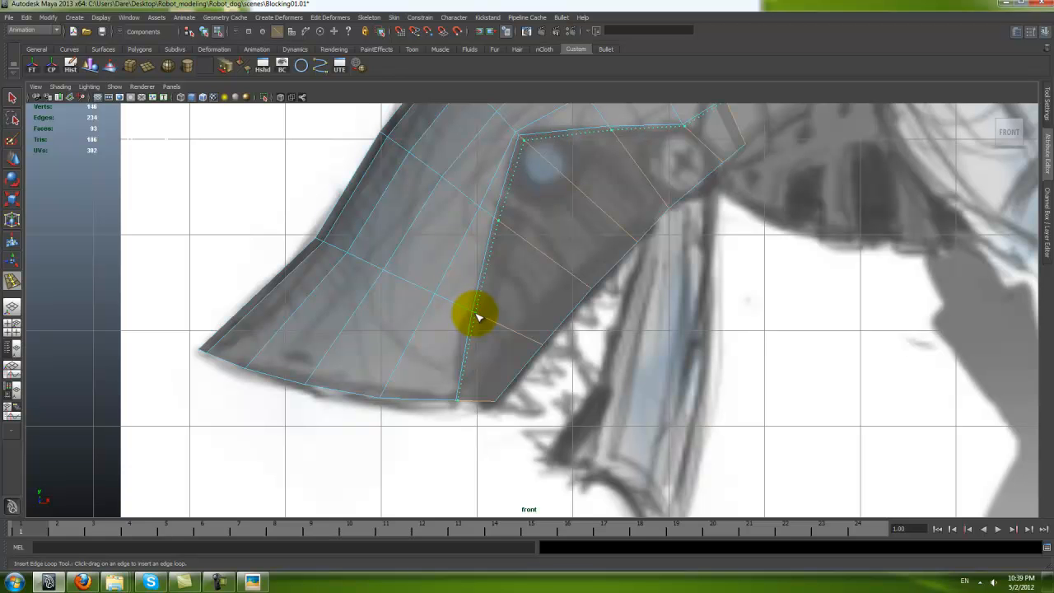
pyautogui.moveTo(476, 313); pyautogui.dragTo(480, 315)
# Step: Remove the new loop's stray end edge beside the jaw joint
pyautogui.keyDown('alt'); pyautogui.moveTo(550, 252); pyautogui.dragTo(438, 376, button='middle'); pyautogui.keyUp('alt')
pyautogui.press('w')
pyautogui.keyDown('alt'); pyautogui.moveTo(503, 259); pyautogui.dragTo(583, 251, button='right'); pyautogui.keyUp('alt')
pyautogui.click(591, 240)
pyautogui.scroll(2, 563, 288)
pyautogui.press('F8')
# Step: Split the face beside the jaw joint from the shell's lower edge up to the cheek opening's corner, continuing the support loop
pyautogui.click(580, 245)
pyautogui.scroll(1, 553, 250)
pyautogui.click(558, 254)
pyautogui.scroll(1, 606, 312)
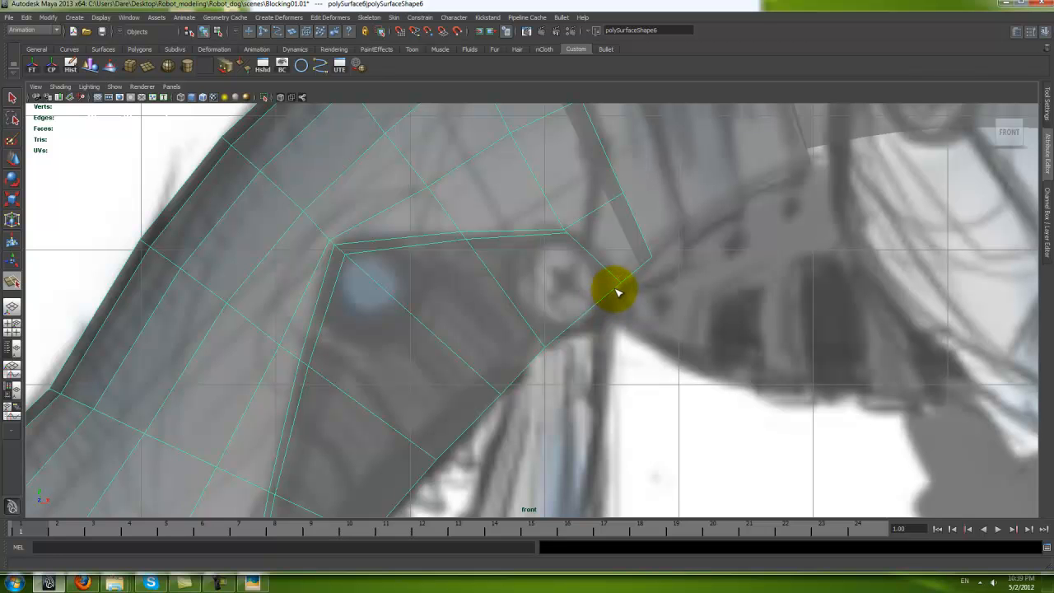
pyautogui.click(615, 286)
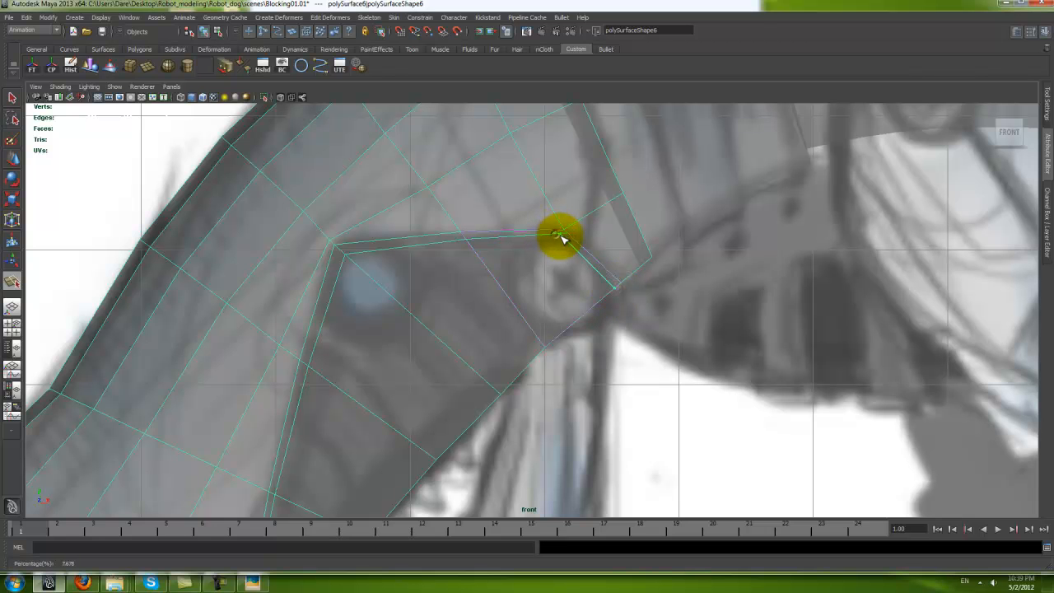
pyautogui.keyDown('alt'); pyautogui.moveTo(538, 242); pyautogui.dragTo(655, 383, button='right'); pyautogui.keyUp('alt')
pyautogui.keyDown('alt'); pyautogui.moveTo(535, 219); pyautogui.dragTo(515, 337, button='middle'); pyautogui.keyUp('alt')
pyautogui.keyDown('alt'); pyautogui.moveTo(515, 336); pyautogui.dragTo(662, 386, button='right'); pyautogui.keyUp('alt')
pyautogui.keyDown('alt'); pyautogui.moveTo(487, 285); pyautogui.dragTo(631, 358, button='right'); pyautogui.keyUp('alt')
pyautogui.moveTo(561, 337); pyautogui.dragTo(603, 337)
pyautogui.press('Return')
# Step: Delete the leftover edge next to the new split at the cheek opening's rear corner
pyautogui.press('w')
pyautogui.moveTo(576, 388); pyautogui.dragTo(569, 342, button='right')
pyautogui.click(569, 344)
pyautogui.keyDown('shift'); pyautogui.moveTo(617, 368); pyautogui.dragTo(574, 388, button='right'); pyautogui.keyUp('shift')
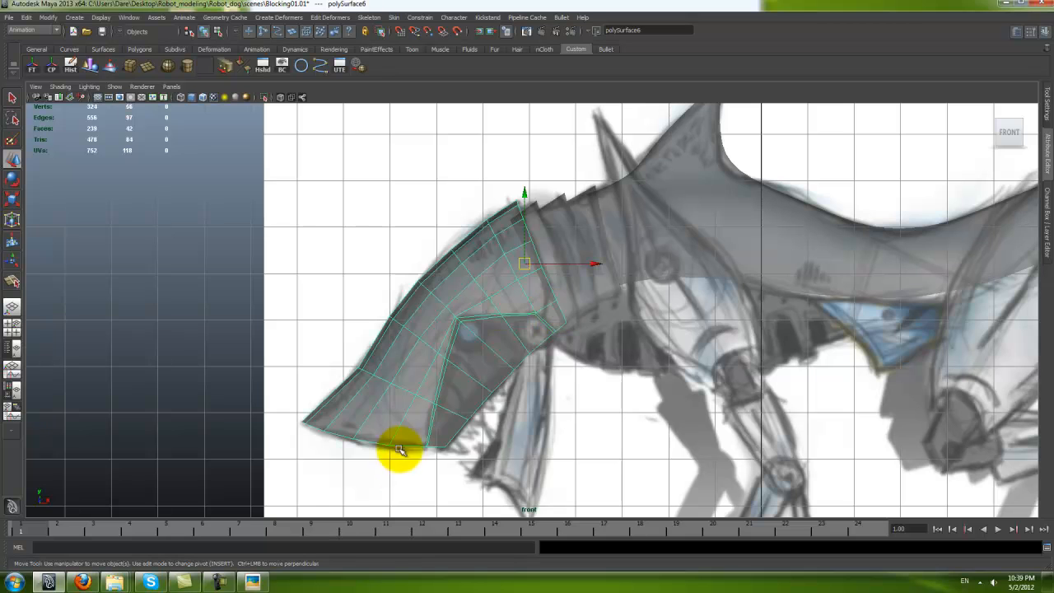
# Step: Reduce the transparency of the lambert1 material to zero so the model is fully opaque
pyautogui.keyDown('alt'); pyautogui.moveTo(455, 320); pyautogui.dragTo(508, 387, button='right'); pyautogui.keyUp('alt')
pyautogui.scroll(-2, 508, 387)
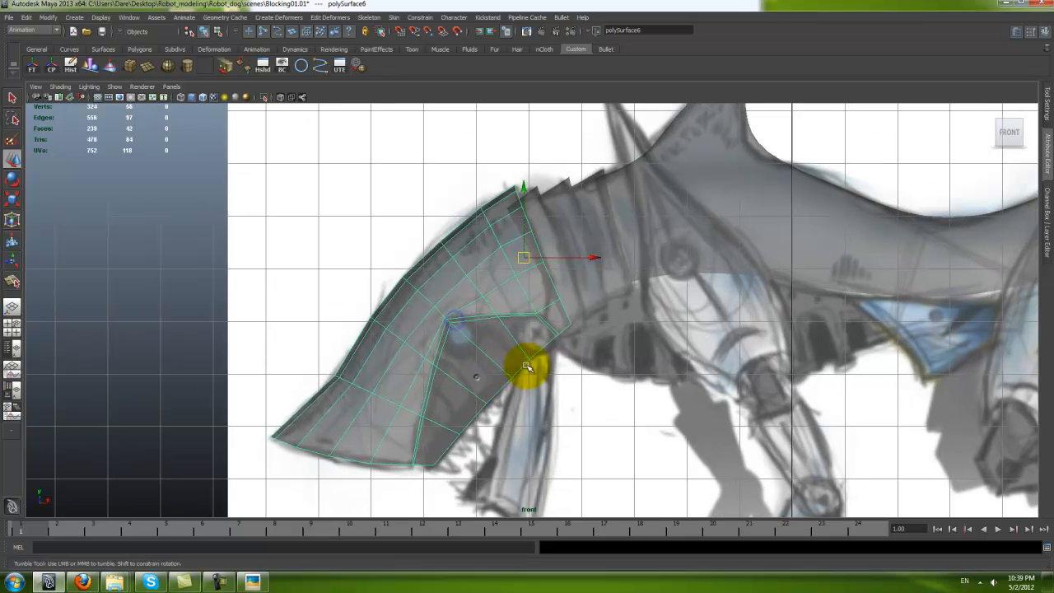
pyautogui.press('space')
pyautogui.press('space')
pyautogui.moveTo(678, 244)
pyautogui.keyDown('alt'); pyautogui.mouseDown()
pyautogui.moveTo(776, 332)
pyautogui.moveTo(640, 287)
pyautogui.mouseUp(); pyautogui.keyUp('alt')
pyautogui.moveTo(640, 287)
pyautogui.mouseDown(button='right')
pyautogui.moveTo(634, 454)
pyautogui.moveTo(637, 436)
pyautogui.mouseUp(button='right')
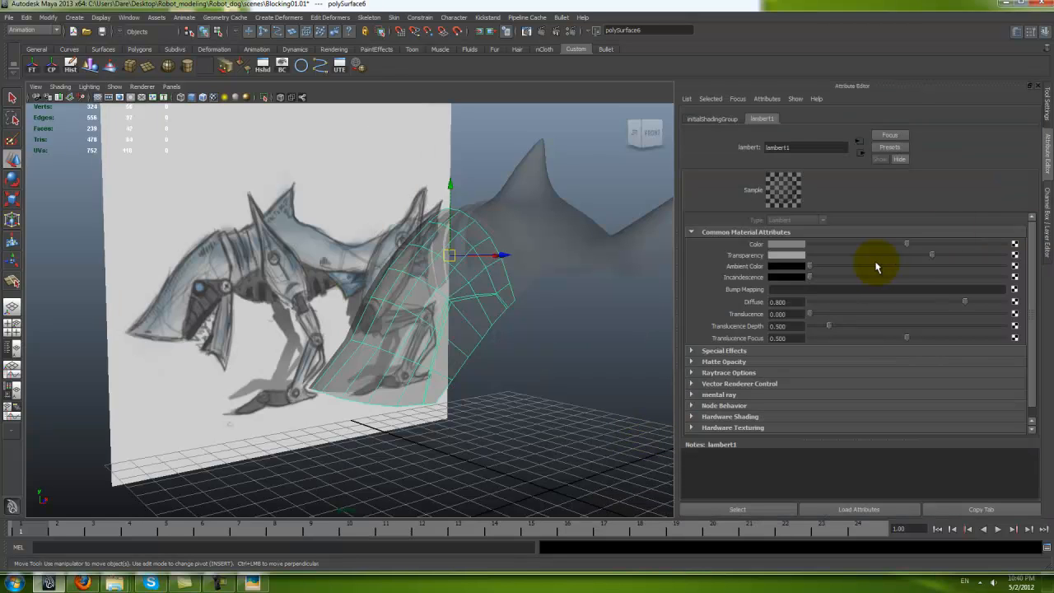
pyautogui.moveTo(907, 256); pyautogui.dragTo(766, 249)
pyautogui.moveTo(656, 245)
pyautogui.keyDown('alt'); pyautogui.mouseDown()
pyautogui.moveTo(516, 334)
pyautogui.moveTo(489, 376)
pyautogui.moveTo(588, 384)
pyautogui.moveTo(642, 371)
pyautogui.moveTo(511, 381)
pyautogui.moveTo(541, 381)
pyautogui.mouseUp(); pyautogui.keyUp('alt')
pyautogui.click(517, 334)
pyautogui.click(498, 311)
pyautogui.click(533, 361)
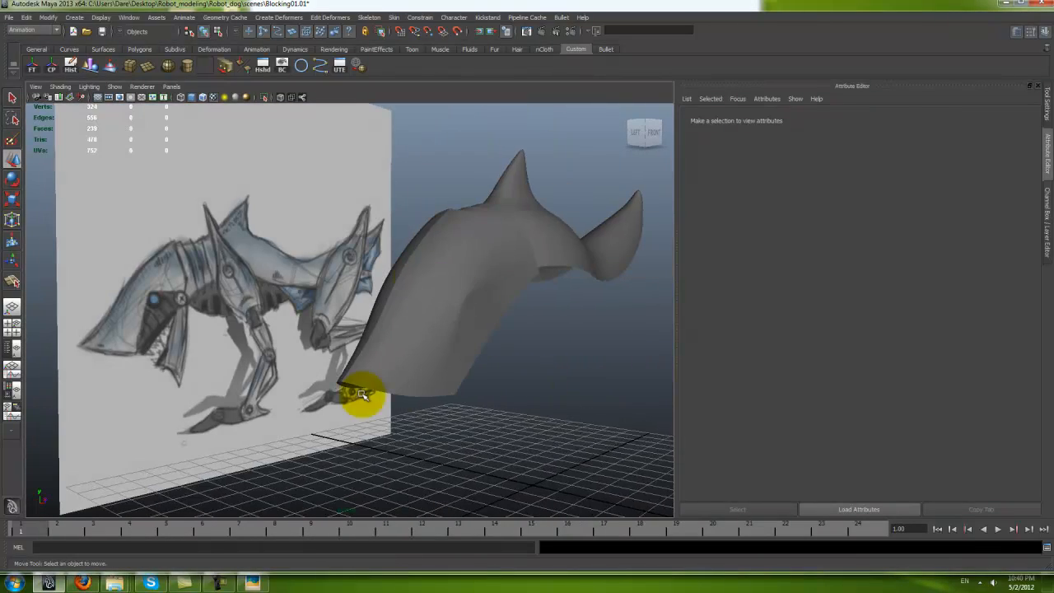
# Step: Insert another edge loop between the two parallel edges along the cheek opening's outline
pyautogui.click(479, 326)
pyautogui.keyDown('alt'); pyautogui.moveTo(478, 332); pyautogui.dragTo(451, 339); pyautogui.keyUp('alt')
pyautogui.keyDown('alt'); pyautogui.moveTo(318, 311); pyautogui.dragTo(452, 368, button='right'); pyautogui.keyUp('alt')
pyautogui.keyDown('alt'); pyautogui.moveTo(452, 367); pyautogui.dragTo(463, 288); pyautogui.keyUp('alt')
pyautogui.keyDown('shift'); pyautogui.moveTo(462, 286); pyautogui.dragTo(432, 300, button='right'); pyautogui.keyUp('shift')
pyautogui.keyDown('alt'); pyautogui.moveTo(411, 259); pyautogui.dragTo(479, 267, button='right'); pyautogui.keyUp('alt')
pyautogui.keyDown('alt'); pyautogui.moveTo(479, 267); pyautogui.dragTo(425, 381, button='middle'); pyautogui.keyUp('alt')
pyautogui.keyDown('alt'); pyautogui.moveTo(426, 376); pyautogui.dragTo(502, 284, button='right'); pyautogui.keyUp('alt')
pyautogui.keyDown('alt'); pyautogui.moveTo(502, 284); pyautogui.dragTo(418, 360, button='middle'); pyautogui.keyUp('alt')
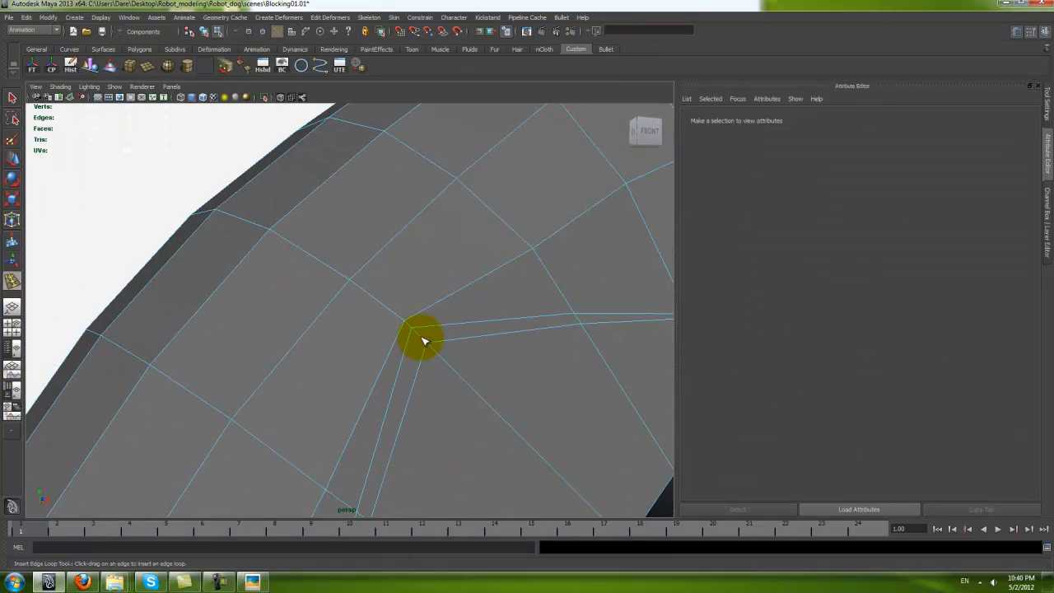
pyautogui.click(423, 341)
pyautogui.keyDown('alt'); pyautogui.moveTo(461, 387); pyautogui.dragTo(436, 312); pyautogui.keyUp('alt')
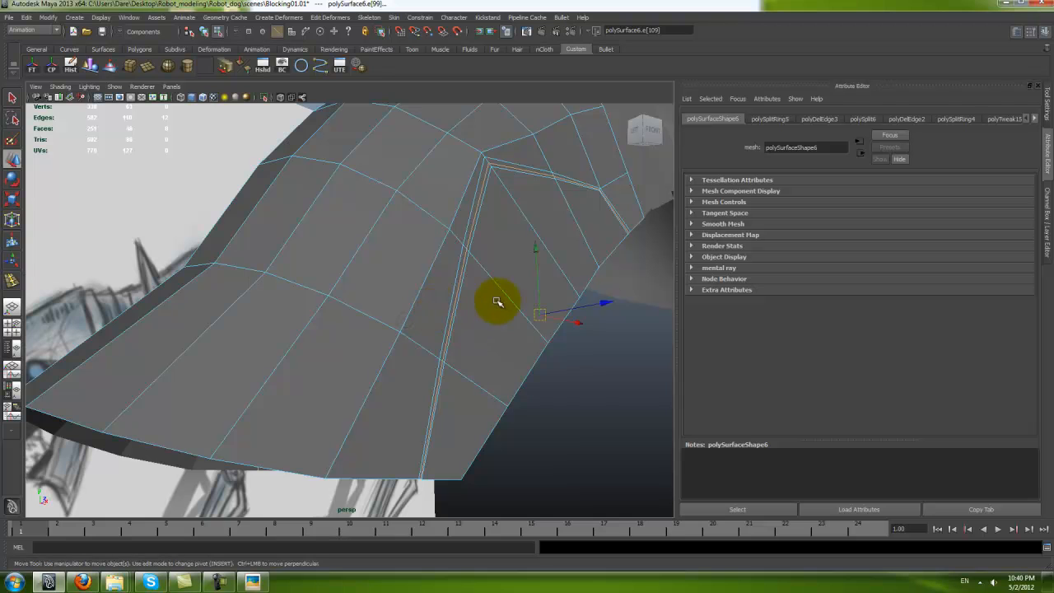
pyautogui.keyDown('alt'); pyautogui.moveTo(606, 308); pyautogui.dragTo(645, 318); pyautogui.keyUp('alt')
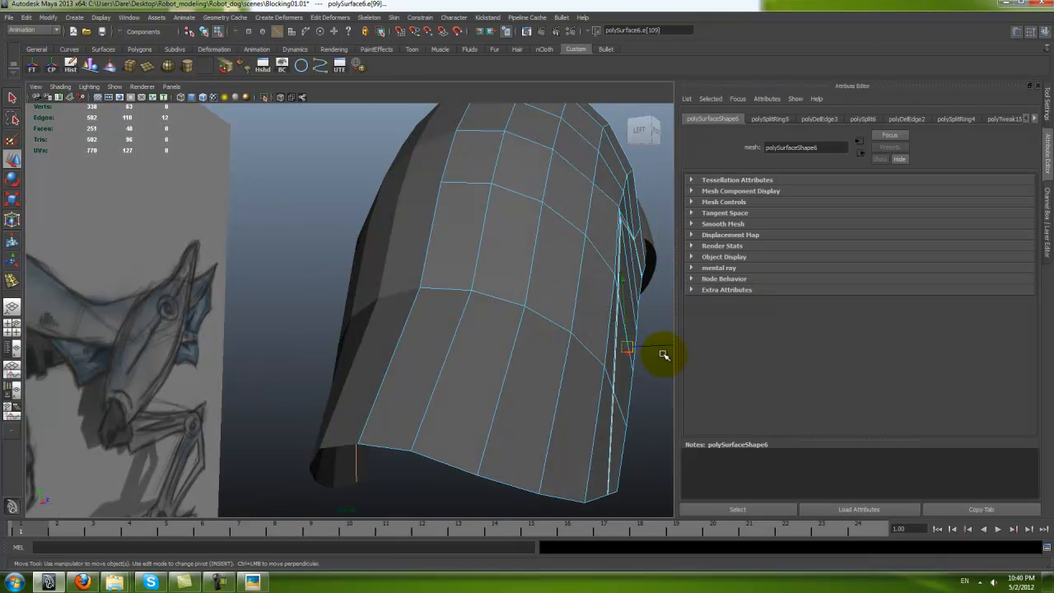
# Step: Examine the head shell from several angles, comparing the smoothed preview with the unsmoothed mesh around the cheek opening
pyautogui.press('3')
pyautogui.moveTo(572, 252); pyautogui.dragTo(475, 283, button='right')
pyautogui.click(641, 200)
pyautogui.keyDown('alt'); pyautogui.moveTo(537, 284); pyautogui.dragTo(475, 359); pyautogui.keyUp('alt')
pyautogui.press('1')
pyautogui.click(407, 336)
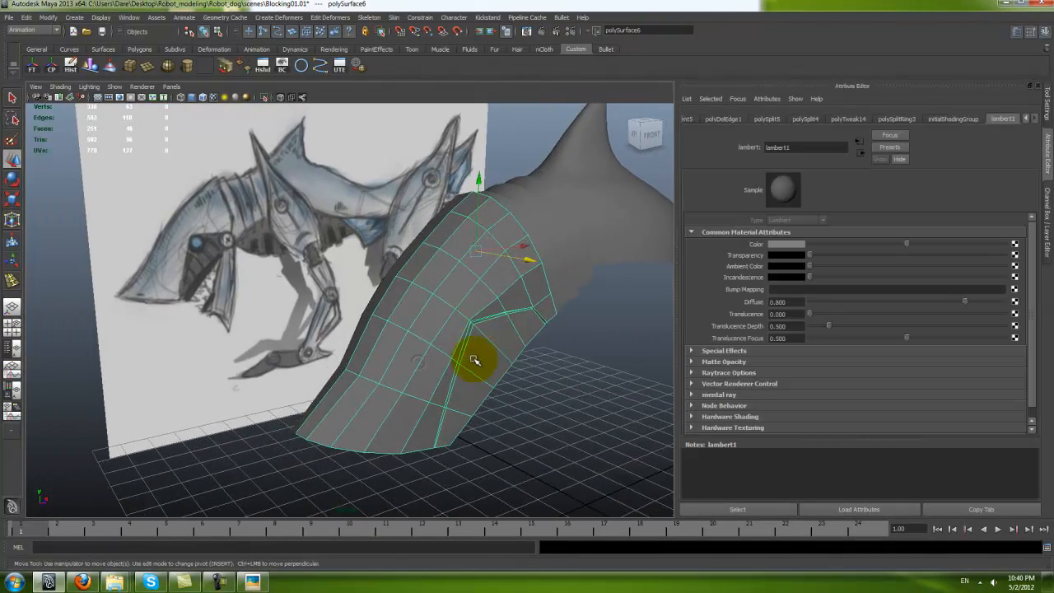
pyautogui.keyDown('alt'); pyautogui.moveTo(414, 353); pyautogui.dragTo(424, 356); pyautogui.keyUp('alt')
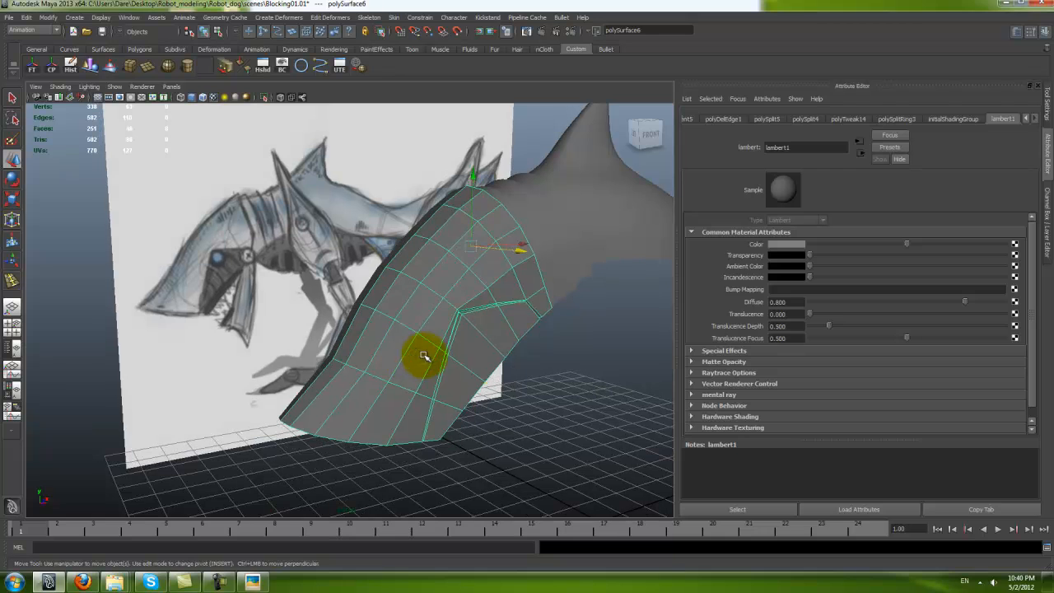
pyautogui.click(487, 287)
pyautogui.keyDown('alt'); pyautogui.moveTo(494, 301); pyautogui.dragTo(494, 254); pyautogui.keyUp('alt')
pyautogui.moveTo(409, 413)
pyautogui.mouseDown(button='right')
pyautogui.moveTo(450, 384)
pyautogui.moveTo(393, 422)
pyautogui.mouseUp(button='right')
pyautogui.press('3')
pyautogui.keyDown('alt'); pyautogui.moveTo(80, 308); pyautogui.dragTo(417, 339, button='right'); pyautogui.keyUp('alt')
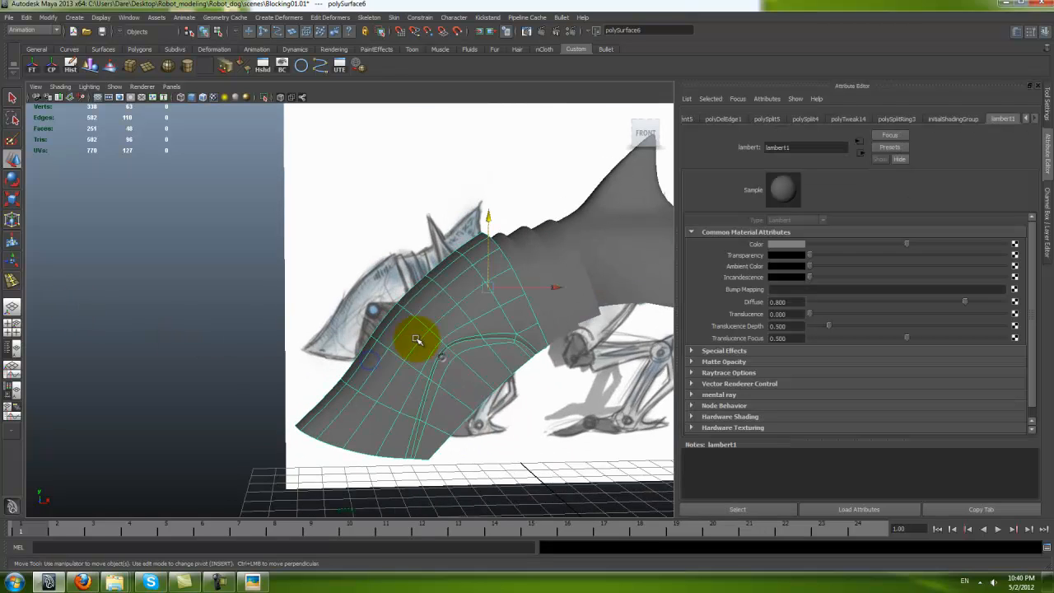
pyautogui.press('1')
# Step: Show the head shell in the front view and save the scene
pyautogui.press('space')
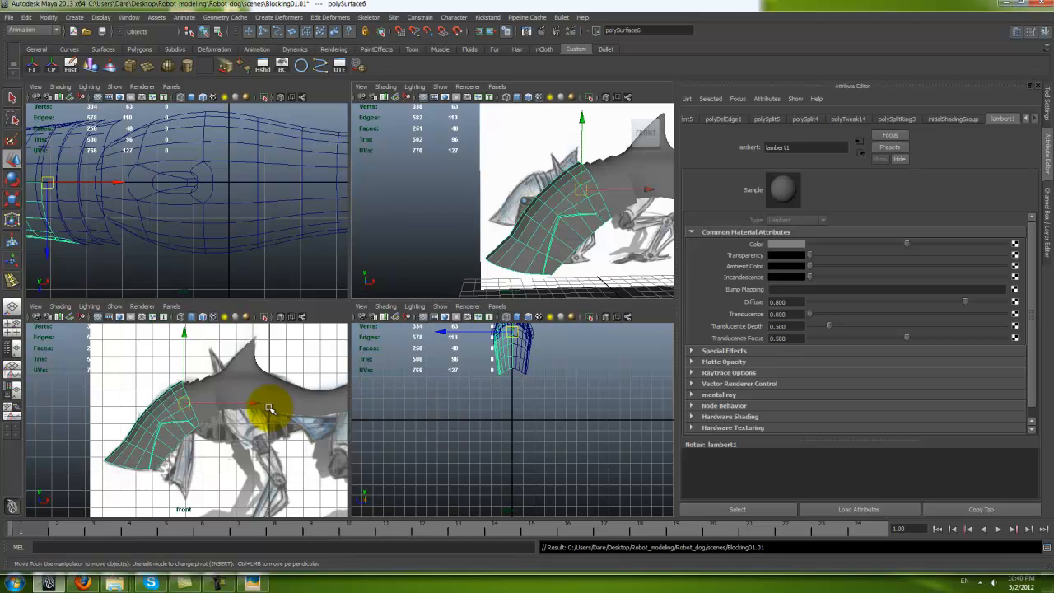
pyautogui.press('space')
pyautogui.keyDown('alt'); pyautogui.moveTo(296, 414); pyautogui.dragTo(482, 419, button='right'); pyautogui.keyUp('alt')
pyautogui.keyDown('alt'); pyautogui.moveTo(416, 428); pyautogui.dragTo(478, 350, button='middle'); pyautogui.keyUp('alt')
pyautogui.hotkey('ctrl', 's')
# Step: Draw a four-point polygon over the top of the lower jaw in the sketch, just below the jaw joint, with the Create Polygon Tool
pyautogui.keyDown('alt'); pyautogui.moveTo(478, 352); pyautogui.dragTo(453, 363, button='right'); pyautogui.keyUp('alt')
pyautogui.keyDown('alt'); pyautogui.moveTo(442, 362); pyautogui.dragTo(438, 362, button='middle'); pyautogui.keyUp('alt')
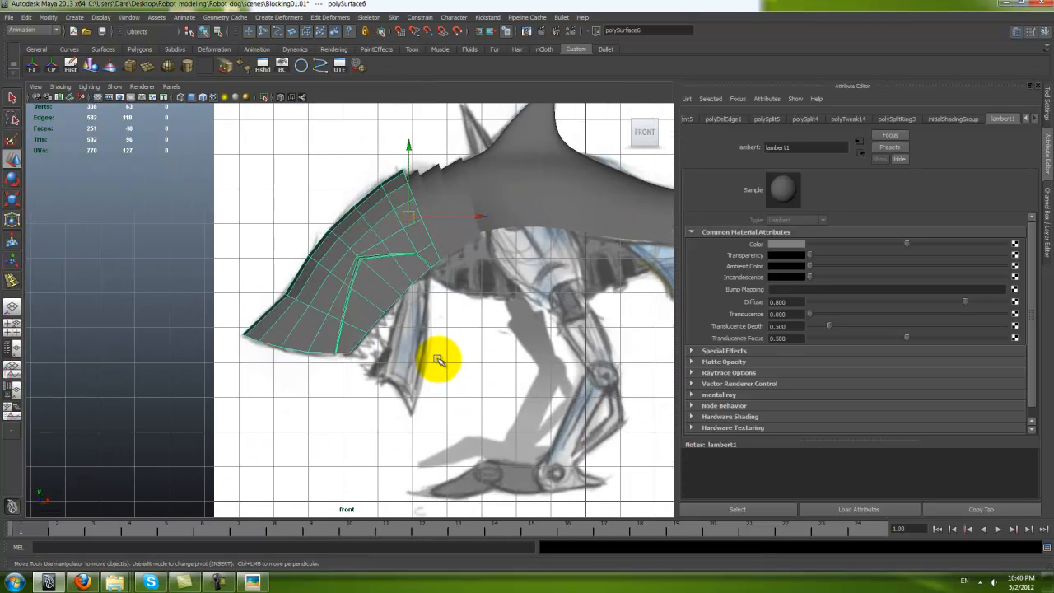
pyautogui.keyDown('alt'); pyautogui.moveTo(402, 330); pyautogui.dragTo(431, 318, button='middle'); pyautogui.keyUp('alt')
pyautogui.keyDown('alt'); pyautogui.moveTo(431, 318); pyautogui.dragTo(439, 351, button='right'); pyautogui.keyUp('alt')
pyautogui.keyDown('alt'); pyautogui.moveTo(438, 351); pyautogui.dragTo(420, 334, button='middle'); pyautogui.keyUp('alt')
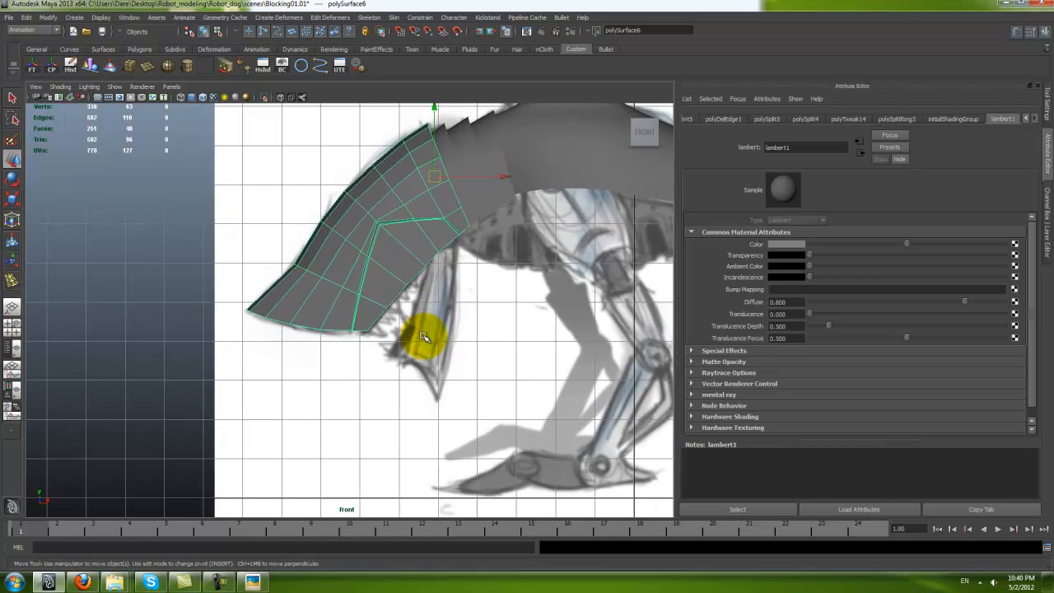
pyautogui.click(168, 289)
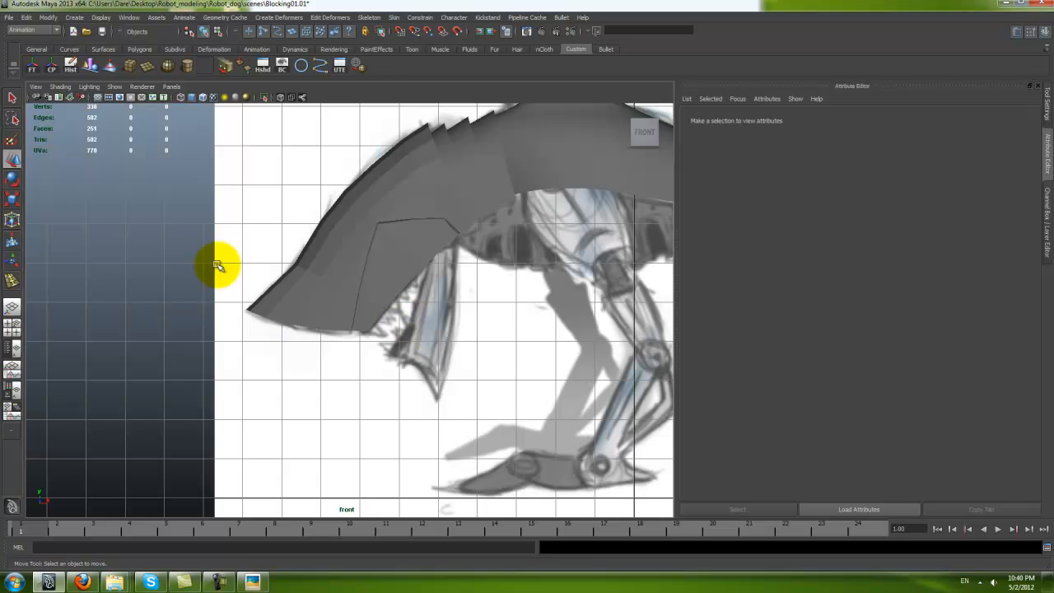
pyautogui.keyDown('shift'); pyautogui.rightClick(143, 249); pyautogui.keyUp('shift')
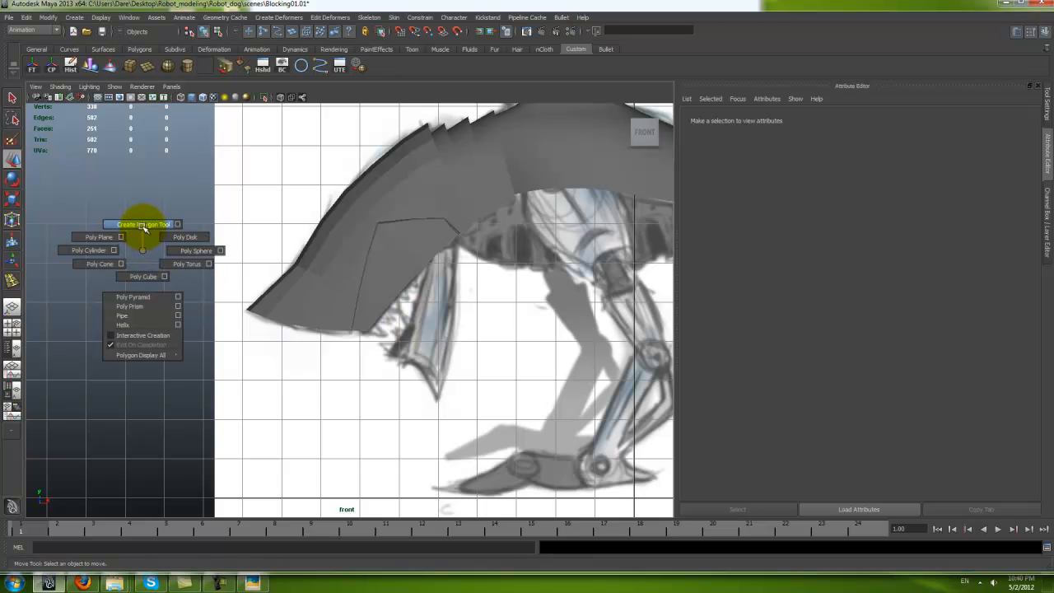
pyautogui.click(143, 225)
pyautogui.keyDown('alt'); pyautogui.moveTo(259, 228); pyautogui.dragTo(518, 224, button='right'); pyautogui.keyUp('alt')
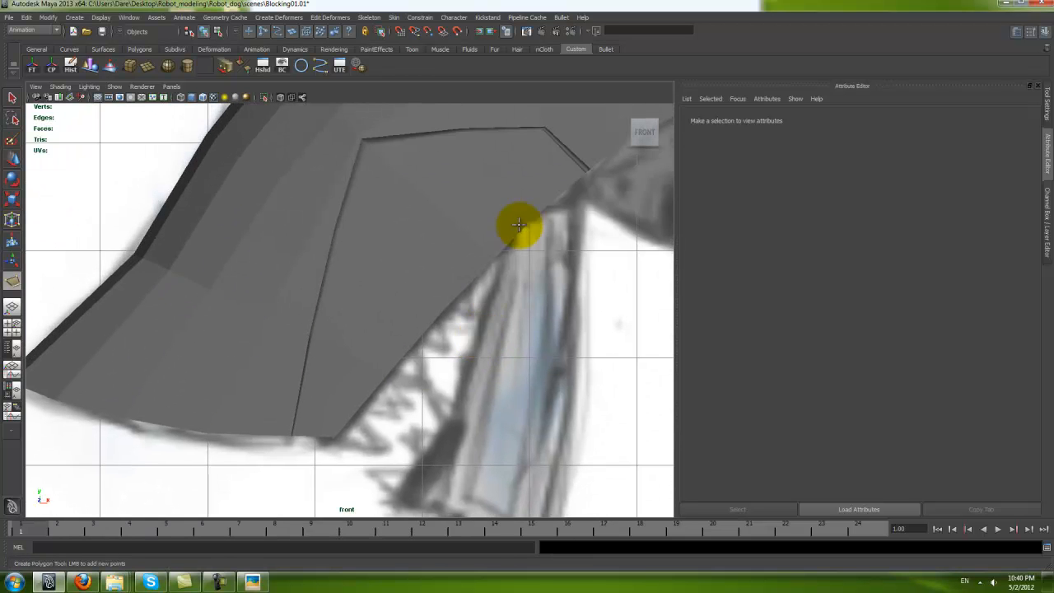
pyautogui.click(531, 218)
pyautogui.click(573, 209)
pyautogui.click(578, 275)
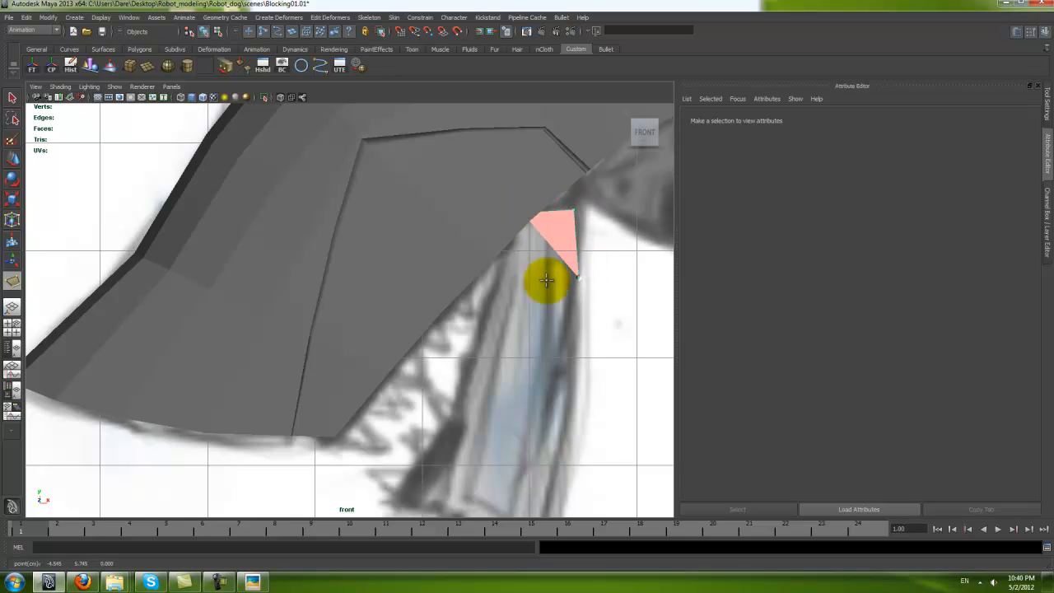
pyautogui.click(502, 274)
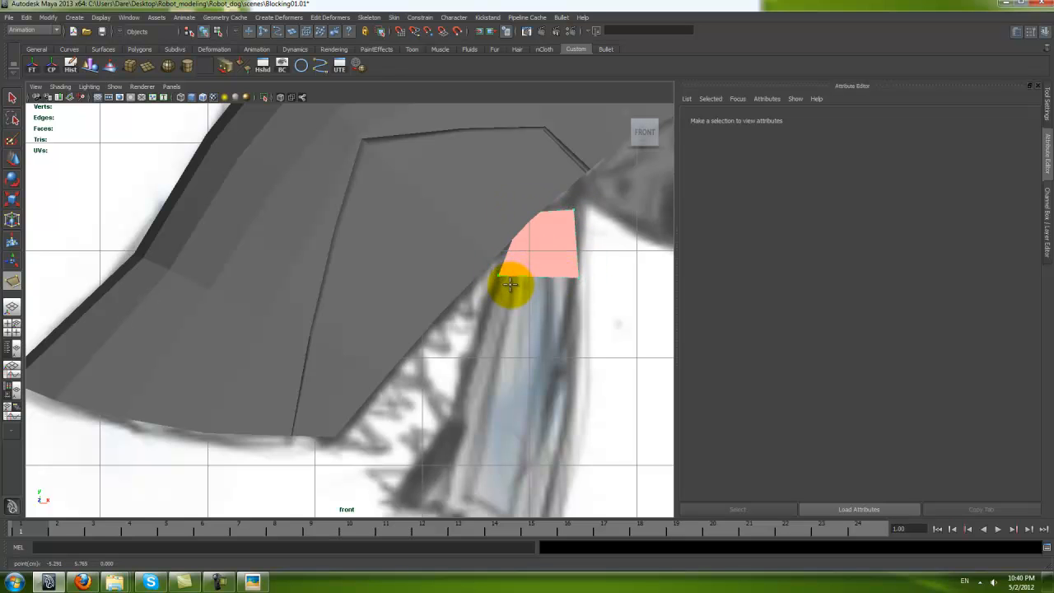
pyautogui.press('Return')
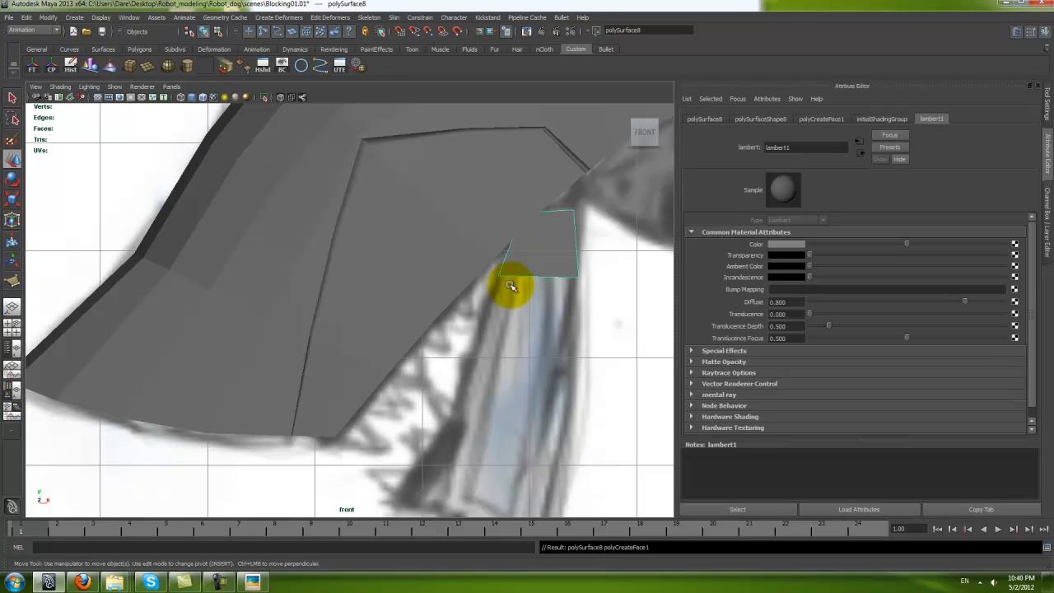
# Step: Move the jaw polygon sideways off the centreline onto the head shell's side wall in the right view
pyautogui.press('space')
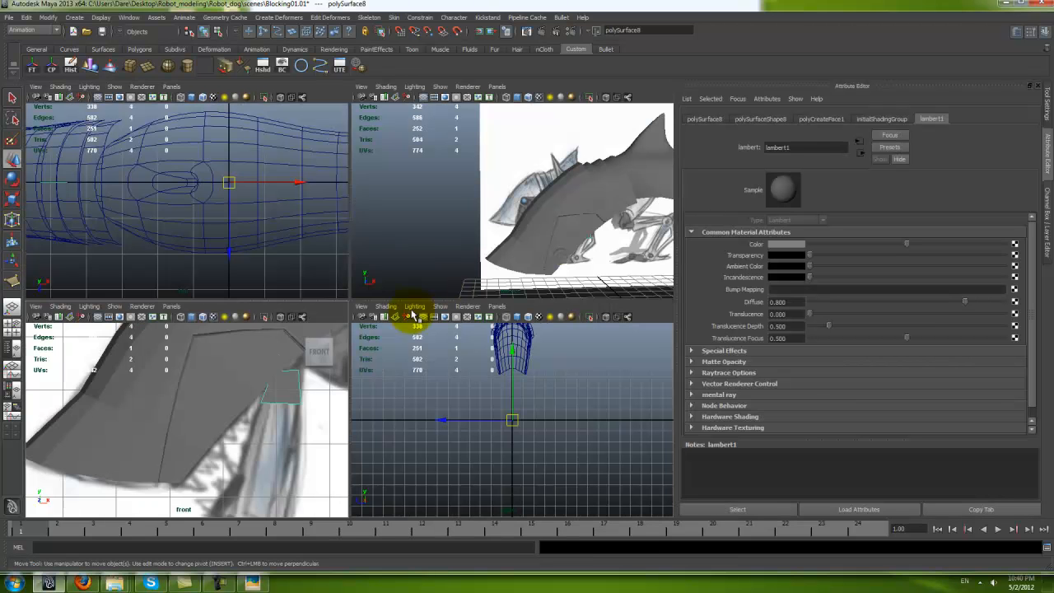
pyautogui.press('space')
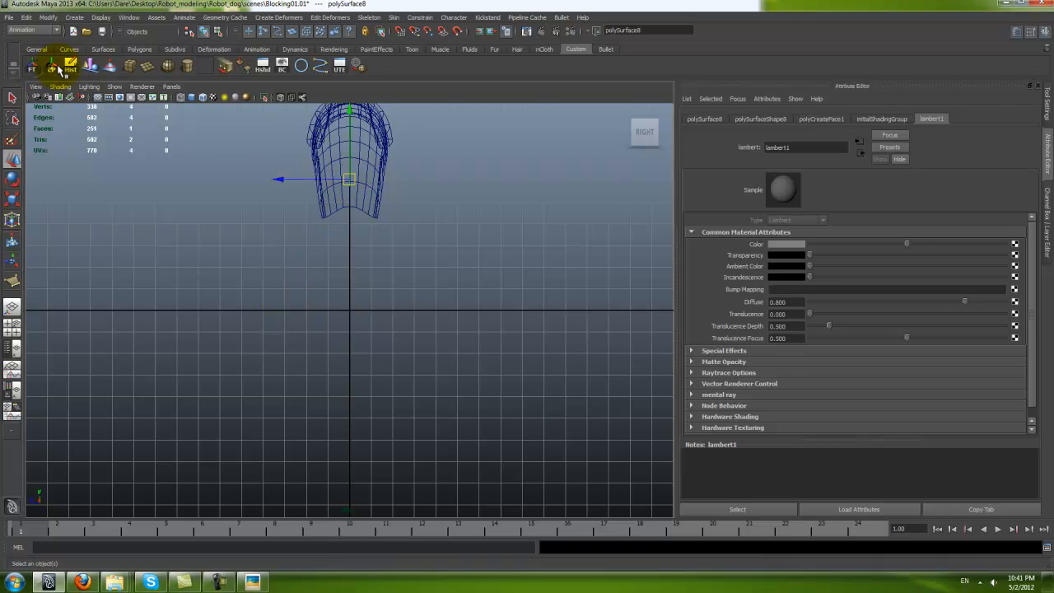
pyautogui.keyDown('alt'); pyautogui.moveTo(273, 208); pyautogui.dragTo(282, 254, button='middle'); pyautogui.keyUp('alt')
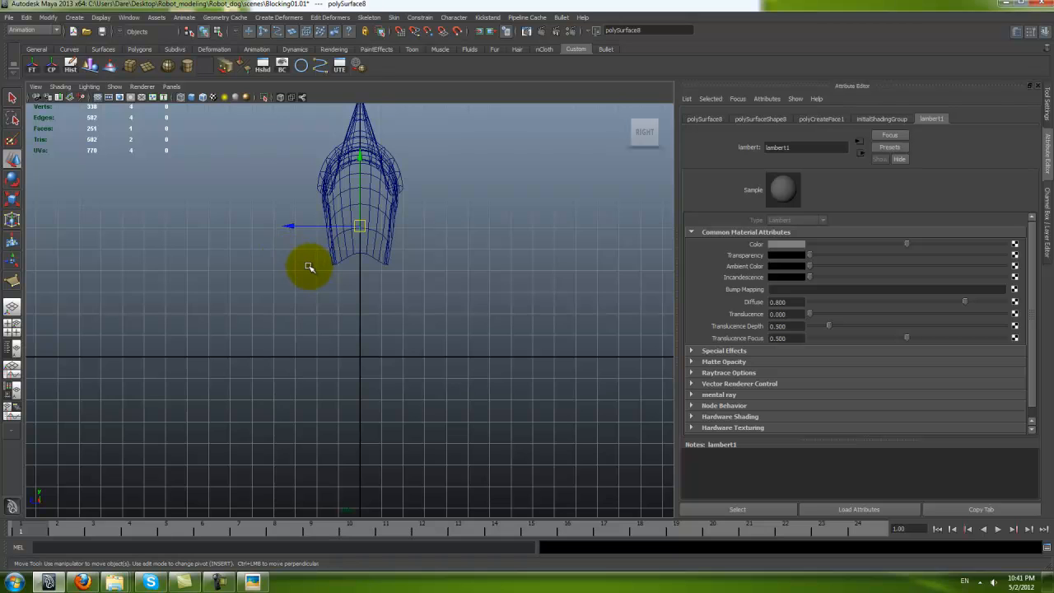
pyautogui.keyDown('alt'); pyautogui.moveTo(301, 266); pyautogui.dragTo(282, 234, button='right'); pyautogui.keyUp('alt')
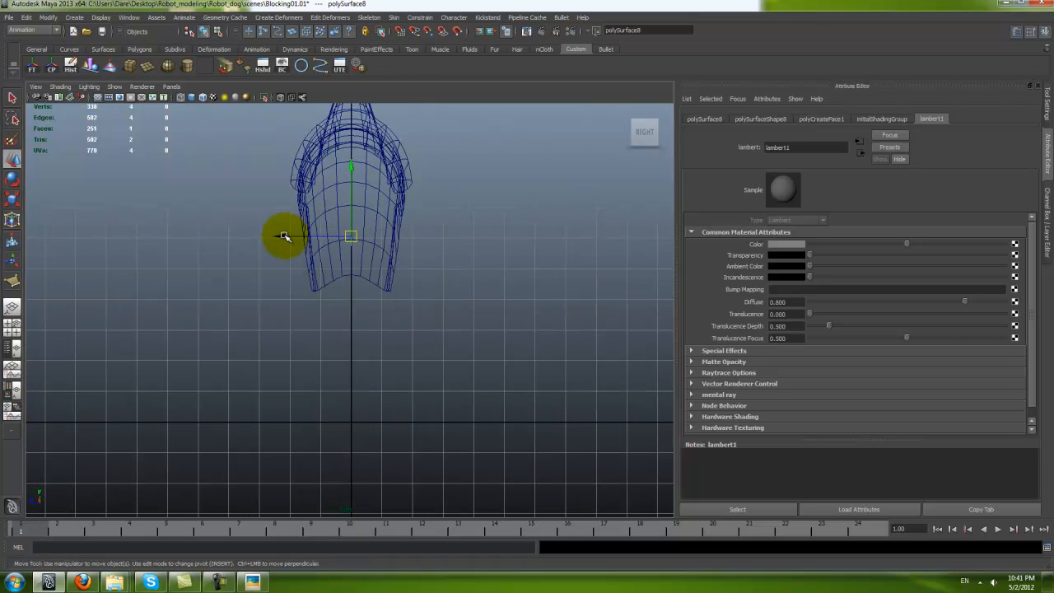
pyautogui.moveTo(282, 236); pyautogui.dragTo(311, 241)
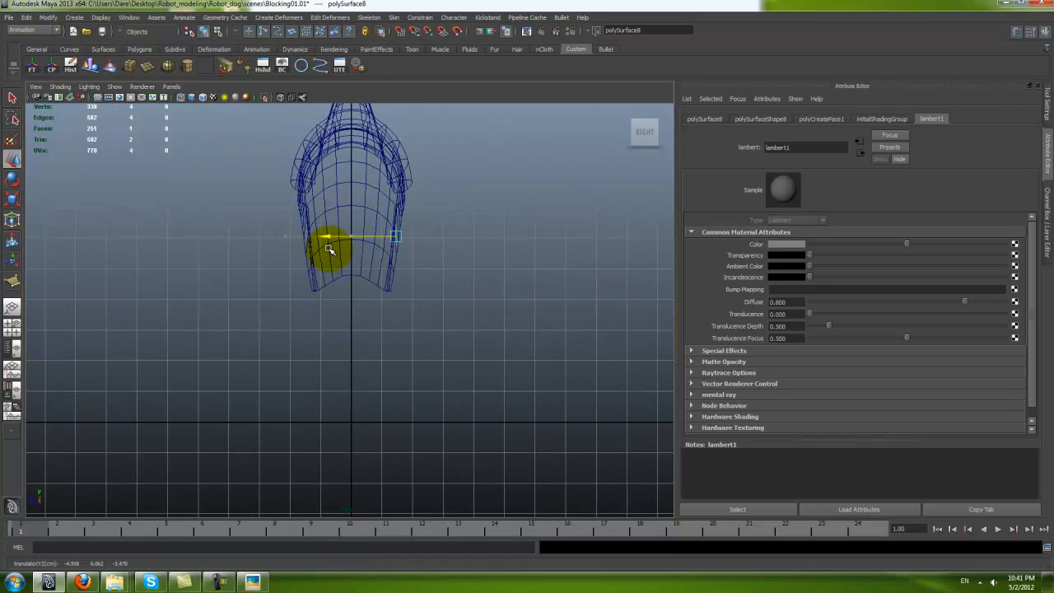
pyautogui.keyDown('alt'); pyautogui.moveTo(523, 402); pyautogui.dragTo(605, 387, button='right'); pyautogui.keyUp('alt')
pyautogui.keyDown('alt'); pyautogui.moveTo(495, 223); pyautogui.dragTo(470, 409, button='middle'); pyautogui.keyUp('alt')
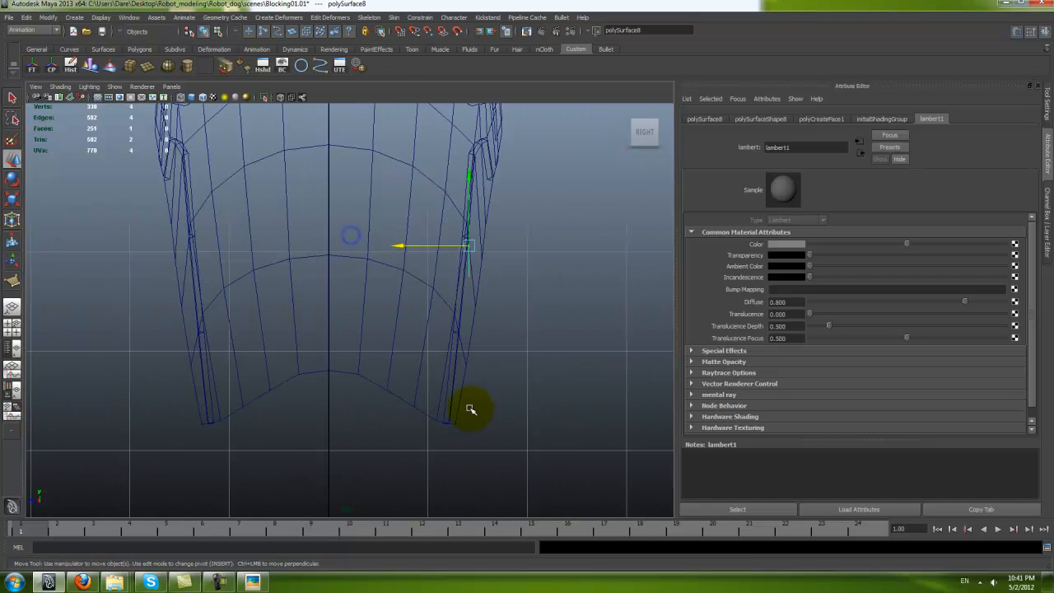
# Step: Move the jaw polygon across to the opposite side of the head, just outside the cheek wall with the opening
pyautogui.press('space')
pyautogui.press('space')
pyautogui.keyDown('alt'); pyautogui.moveTo(512, 270); pyautogui.dragTo(452, 296); pyautogui.keyUp('alt')
pyautogui.keyDown('alt'); pyautogui.moveTo(451, 297); pyautogui.dragTo(576, 447, button='right'); pyautogui.keyUp('alt')
pyautogui.press('f')
pyautogui.keyDown('alt'); pyautogui.moveTo(335, 353); pyautogui.dragTo(435, 287); pyautogui.keyUp('alt')
pyautogui.keyDown('alt'); pyautogui.moveTo(436, 287); pyautogui.dragTo(358, 284, button='right'); pyautogui.keyUp('alt')
pyautogui.keyDown('alt'); pyautogui.moveTo(358, 284); pyautogui.dragTo(369, 368); pyautogui.keyUp('alt')
pyautogui.keyDown('alt'); pyautogui.moveTo(369, 367); pyautogui.dragTo(305, 326, button='right'); pyautogui.keyUp('alt')
pyautogui.keyDown('alt'); pyautogui.moveTo(305, 325); pyautogui.dragTo(366, 354); pyautogui.keyUp('alt')
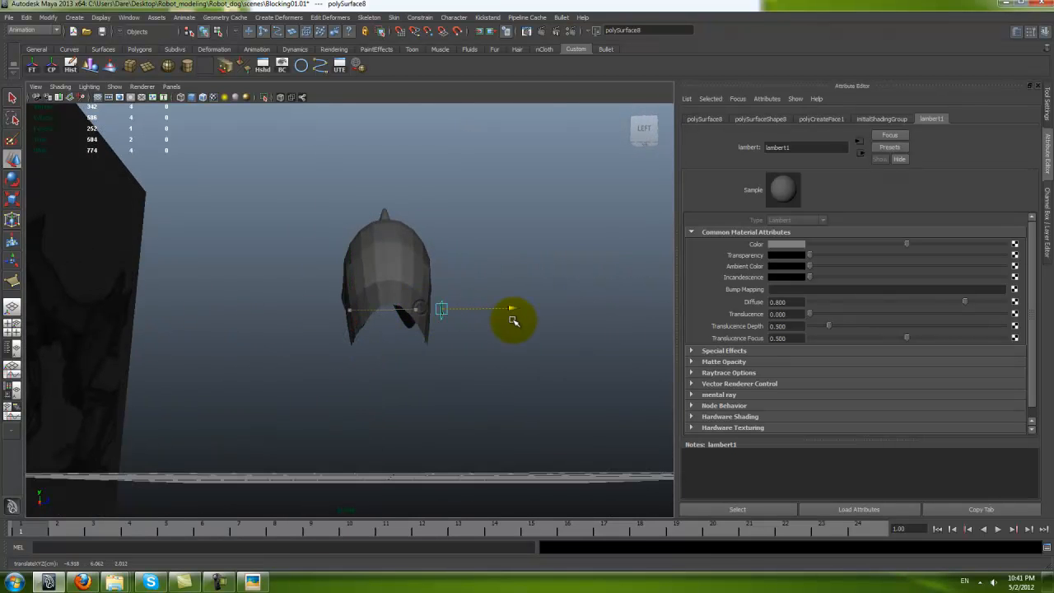
pyautogui.keyDown('alt'); pyautogui.moveTo(503, 323); pyautogui.dragTo(446, 353); pyautogui.keyUp('alt')
pyautogui.keyDown('alt'); pyautogui.moveTo(446, 353); pyautogui.dragTo(540, 395, button='right'); pyautogui.keyUp('alt')
pyautogui.keyDown('alt'); pyautogui.moveTo(540, 394); pyautogui.dragTo(496, 395); pyautogui.keyUp('alt')
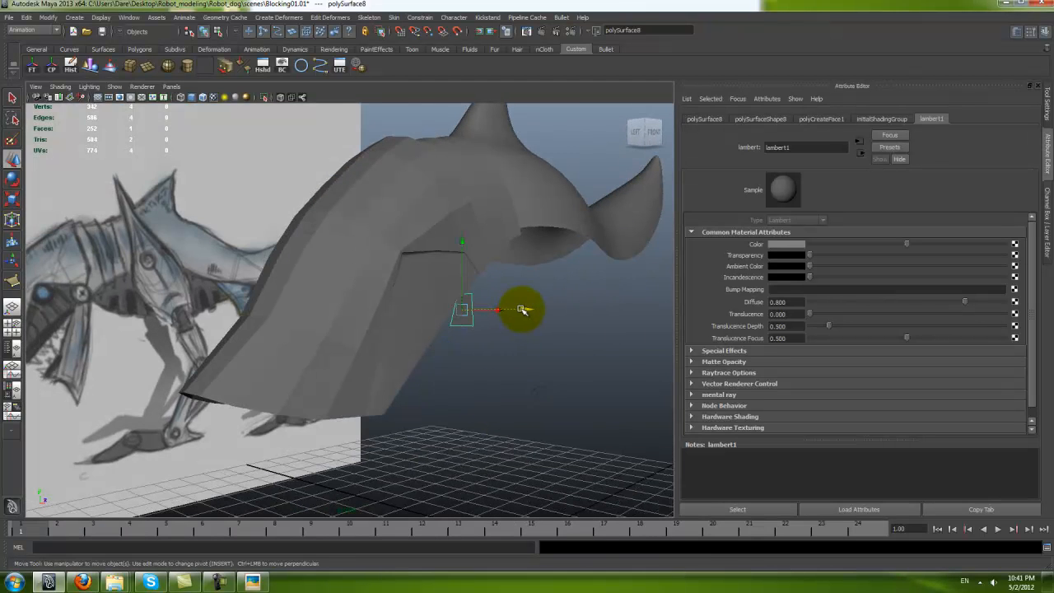
pyautogui.keyDown('alt'); pyautogui.moveTo(507, 328); pyautogui.dragTo(424, 336); pyautogui.keyUp('alt')
# Step: Extrude the jaw polygon's lower edge down along the sketched jaw and fit the new corners to its outline
pyautogui.press('space')
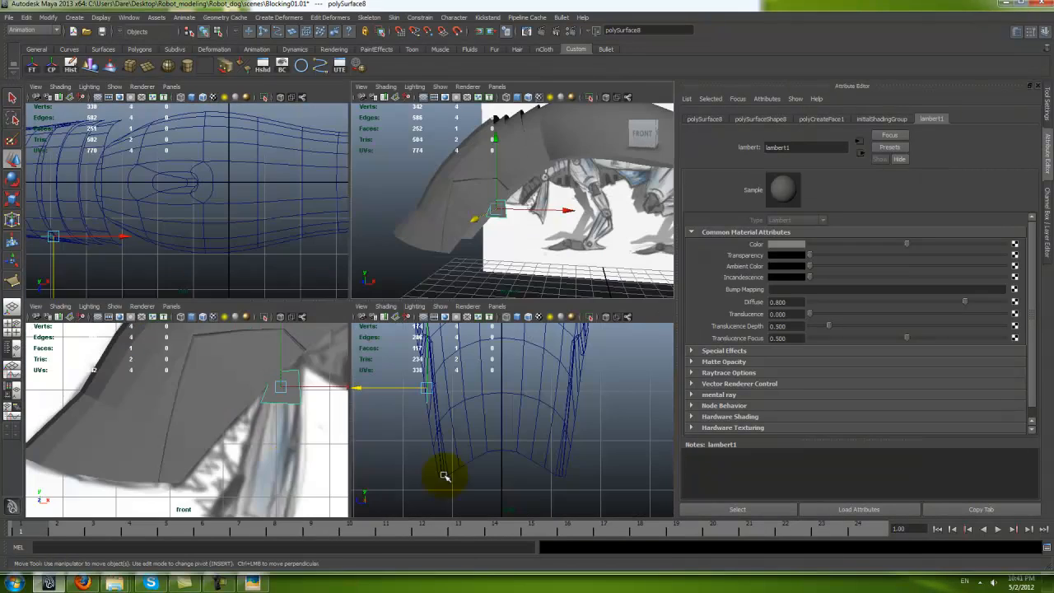
pyautogui.press('space')
pyautogui.click(550, 304)
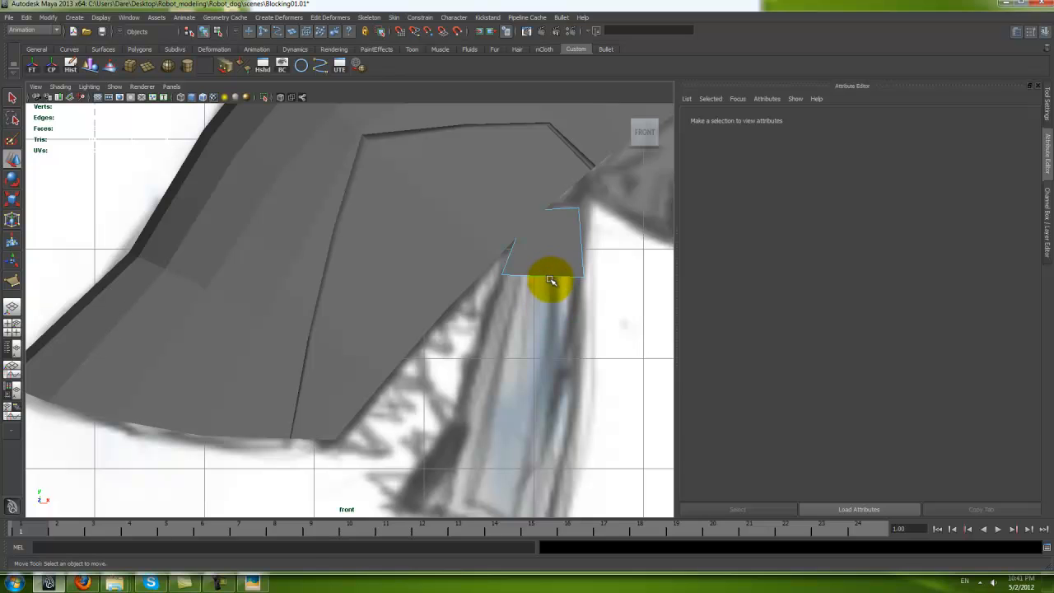
pyautogui.click(550, 278)
pyautogui.keyDown('shift'); pyautogui.moveTo(557, 262); pyautogui.dragTo(492, 280, button='right'); pyautogui.keyUp('shift')
pyautogui.press('w')
pyautogui.keyDown('alt'); pyautogui.moveTo(425, 265); pyautogui.dragTo(421, 238, button='middle'); pyautogui.keyUp('alt')
pyautogui.keyDown('alt'); pyautogui.moveTo(421, 238); pyautogui.dragTo(457, 276, button='right'); pyautogui.keyUp('alt')
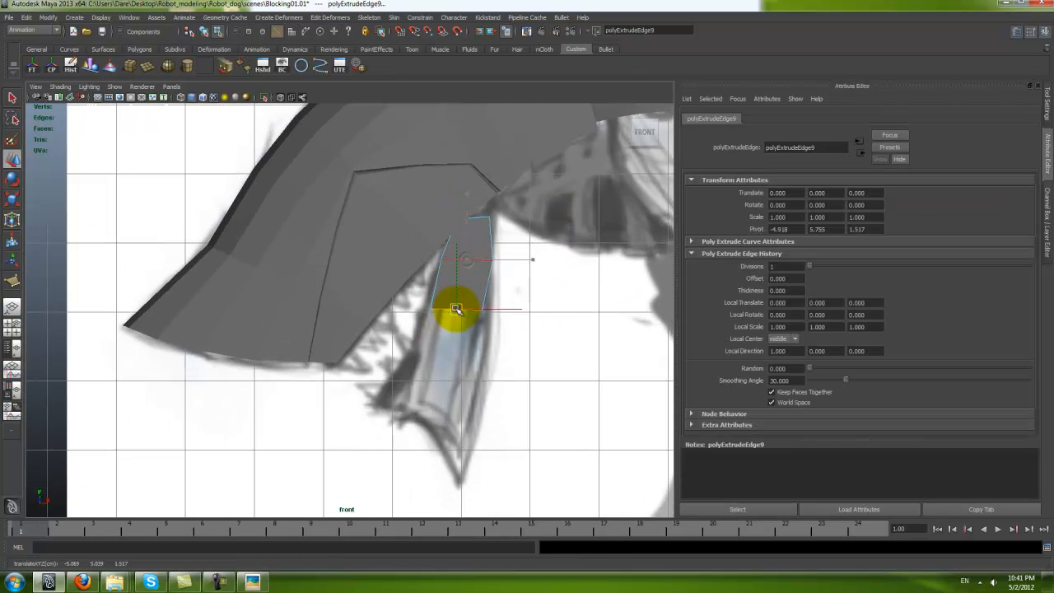
pyautogui.click(486, 317)
pyautogui.click(430, 309)
# Step: Extrude the jaw strip's lower edge by another section and align its rear corner with the sketch
pyautogui.moveTo(468, 316)
pyautogui.mouseDown(button='right')
pyautogui.moveTo(470, 288)
pyautogui.moveTo(460, 324)
pyautogui.mouseUp(button='right')
pyautogui.click(467, 313)
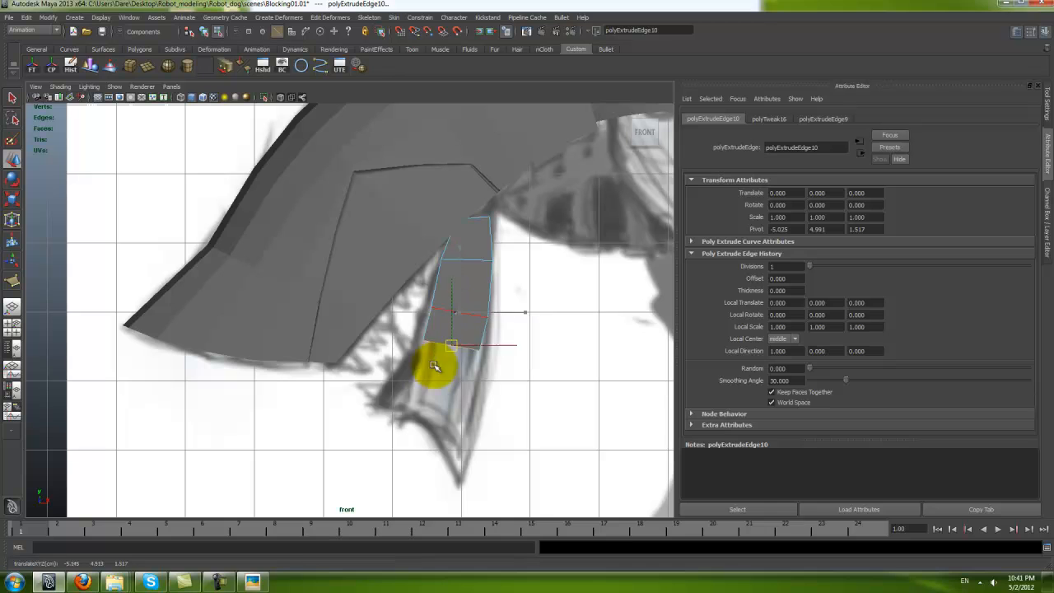
pyautogui.press('F9')
pyautogui.click(470, 377)
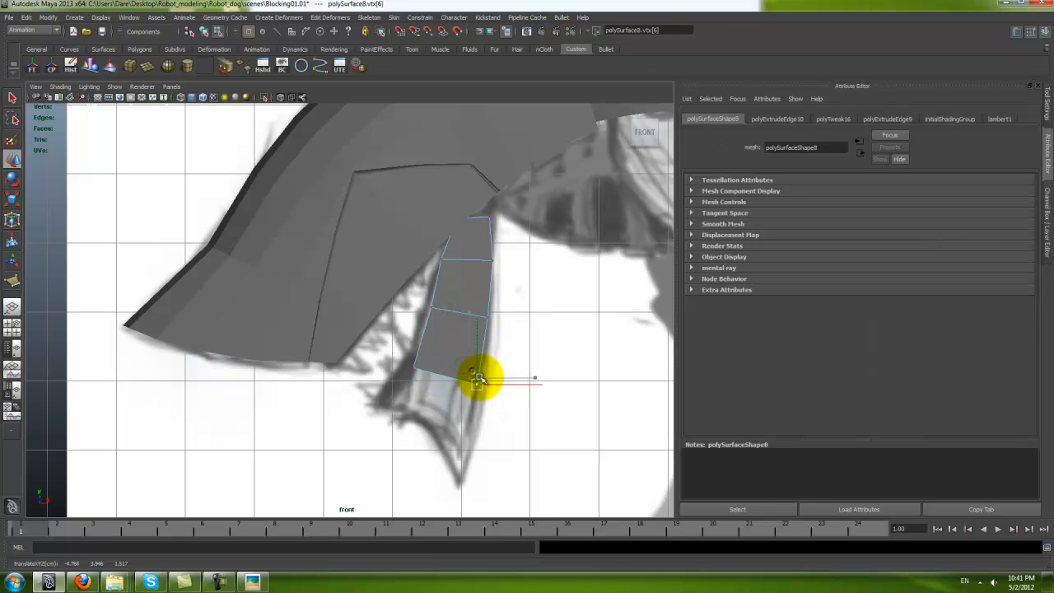
# Step: Extrude the final jaw section and place its two corners on the sketched front corner and pointed chin tip
pyautogui.moveTo(467, 373)
pyautogui.mouseDown(button='right')
pyautogui.moveTo(458, 357)
pyautogui.moveTo(447, 372)
pyautogui.mouseUp(button='right')
pyautogui.click(449, 372)
pyautogui.moveTo(447, 371); pyautogui.dragTo(407, 412)
pyautogui.moveTo(454, 388); pyautogui.dragTo(438, 390, button='right')
pyautogui.moveTo(445, 416); pyautogui.dragTo(461, 480)
pyautogui.moveTo(440, 380); pyautogui.dragTo(455, 376, button='right')
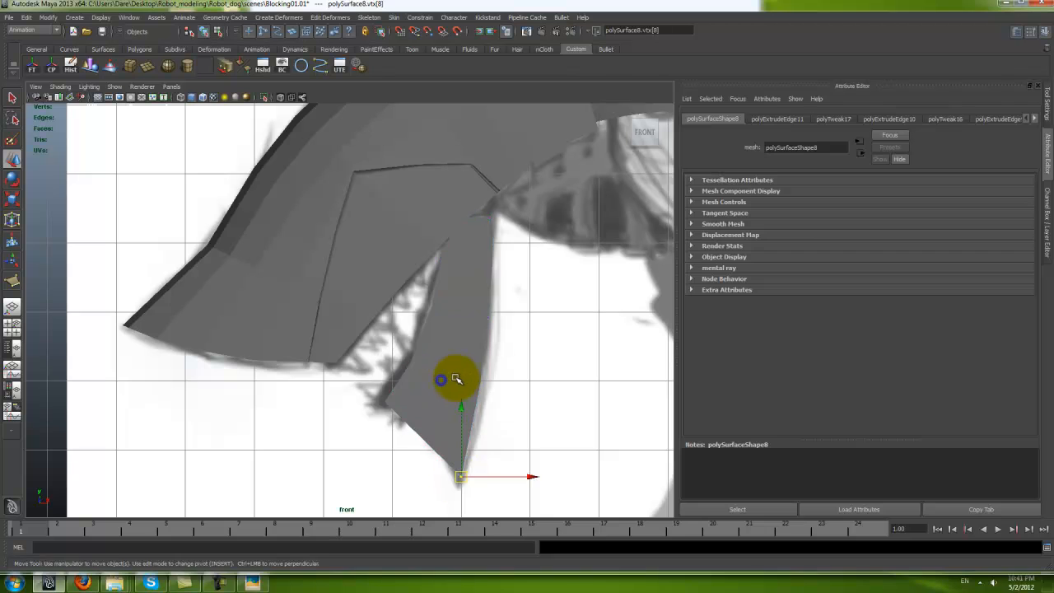
# Step: Select the jaw's bottom edge and snap it sideways onto the head's centreline in the top view
pyautogui.moveTo(429, 436); pyautogui.dragTo(430, 419, button='right')
pyautogui.click(424, 438)
pyautogui.press('space')
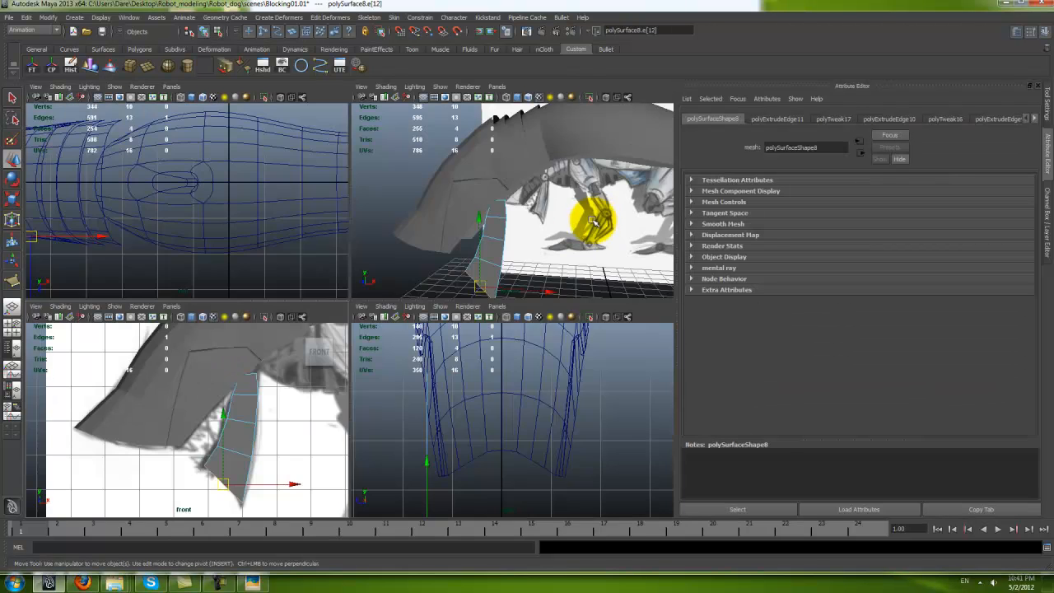
pyautogui.press('space')
pyautogui.keyDown('alt'); pyautogui.moveTo(419, 294); pyautogui.dragTo(569, 473); pyautogui.keyUp('alt')
pyautogui.press('space')
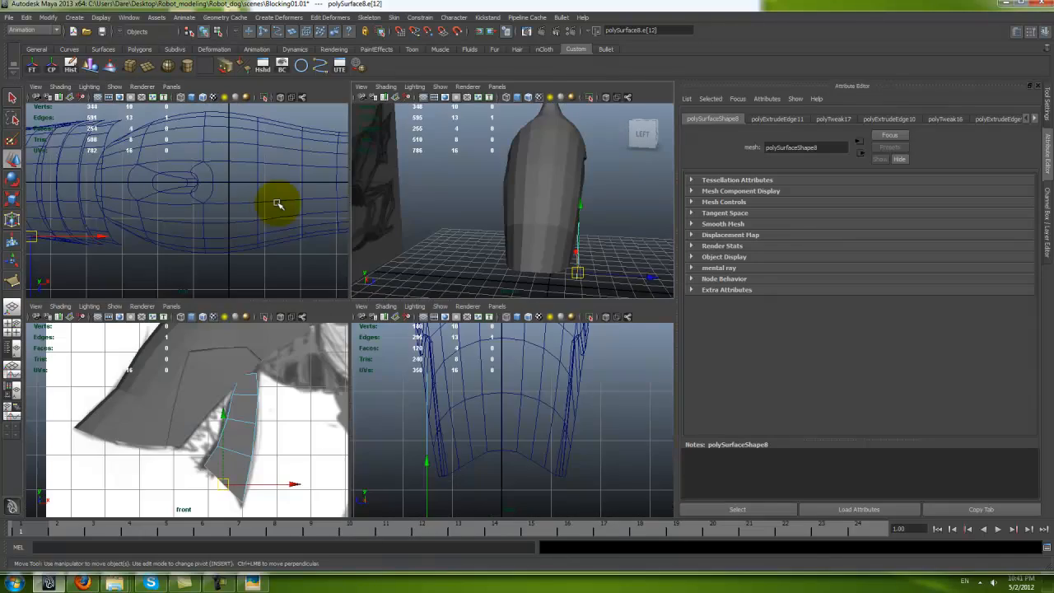
pyautogui.press('space')
pyautogui.scroll(8, 244, 224)
pyautogui.scroll(-5, 378, 339)
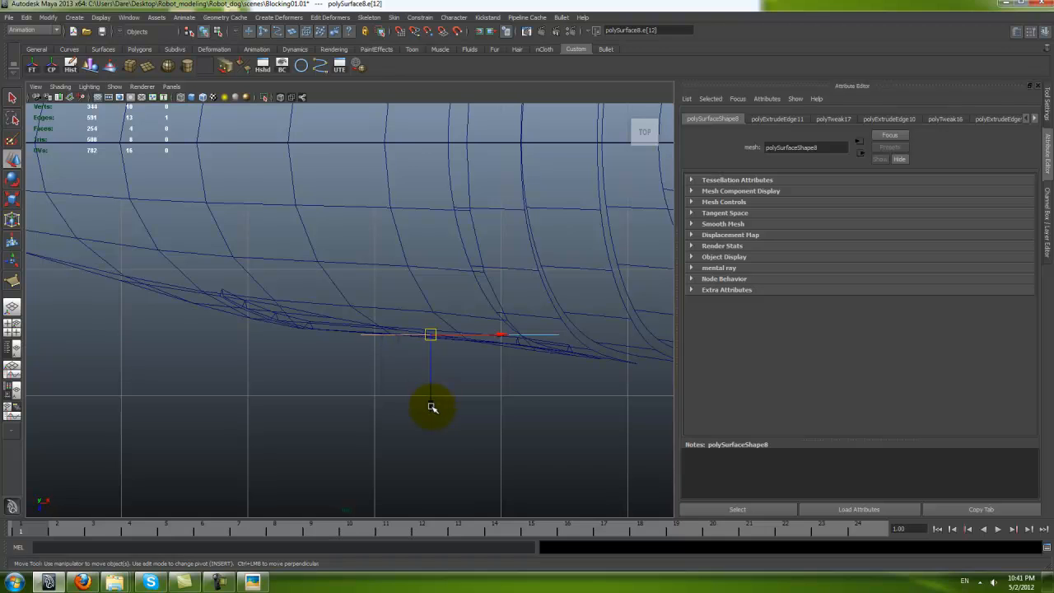
pyautogui.moveTo(433, 346); pyautogui.dragTo(432, 231)
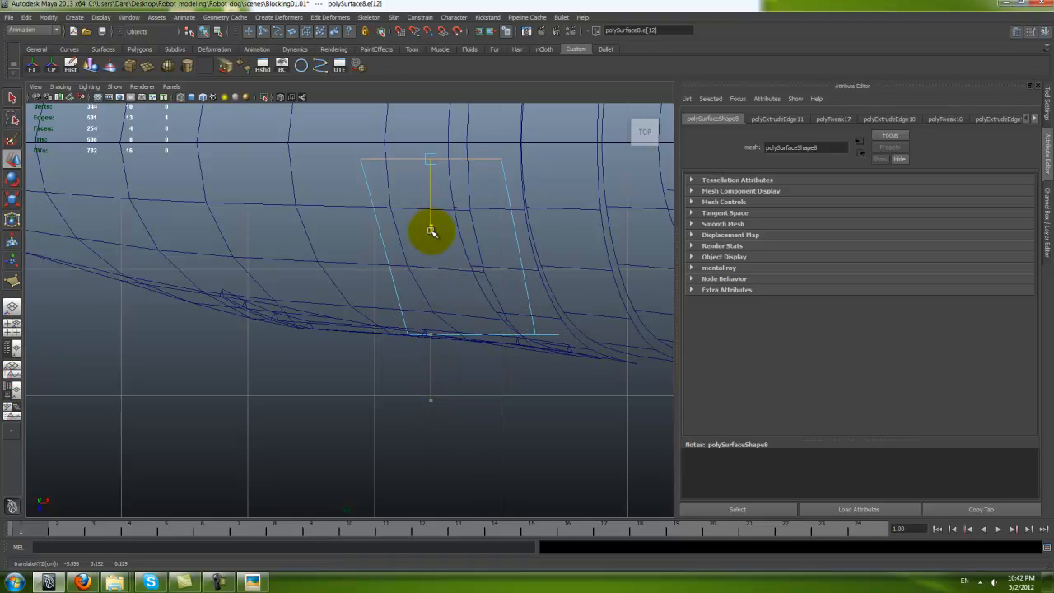
pyautogui.hotkey('ctrl', 'z')
pyautogui.moveTo(432, 199); pyautogui.dragTo(435, 143, button='middle')
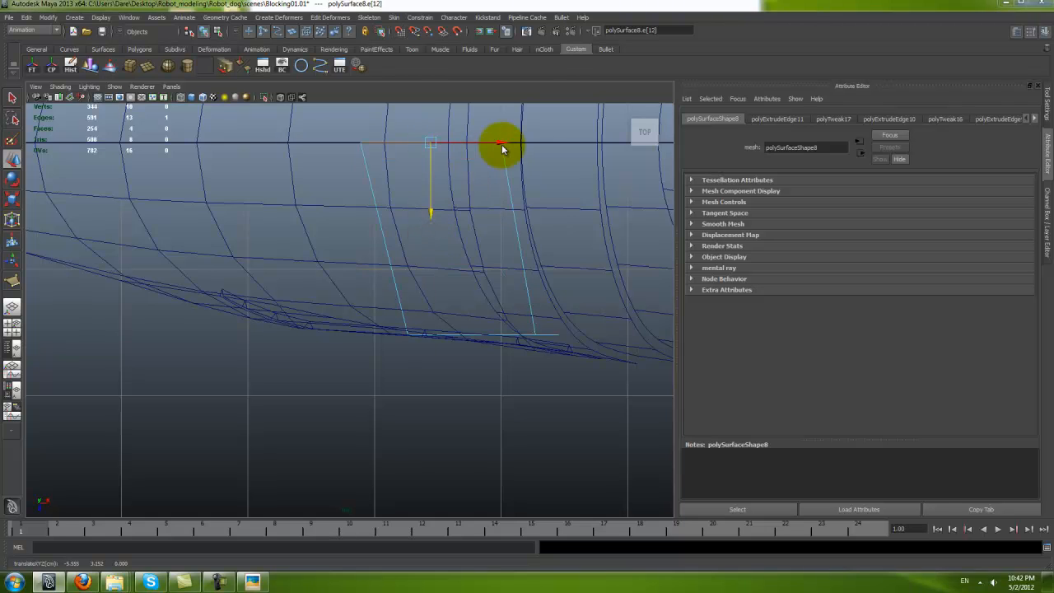
# Step: Insert an edge loop midway across the chin section between the jaw's side and the centreline
pyautogui.press('space')
pyautogui.press('space')
pyautogui.press('space')
pyautogui.keyDown('alt'); pyautogui.moveTo(510, 272); pyautogui.dragTo(449, 384); pyautogui.keyUp('alt')
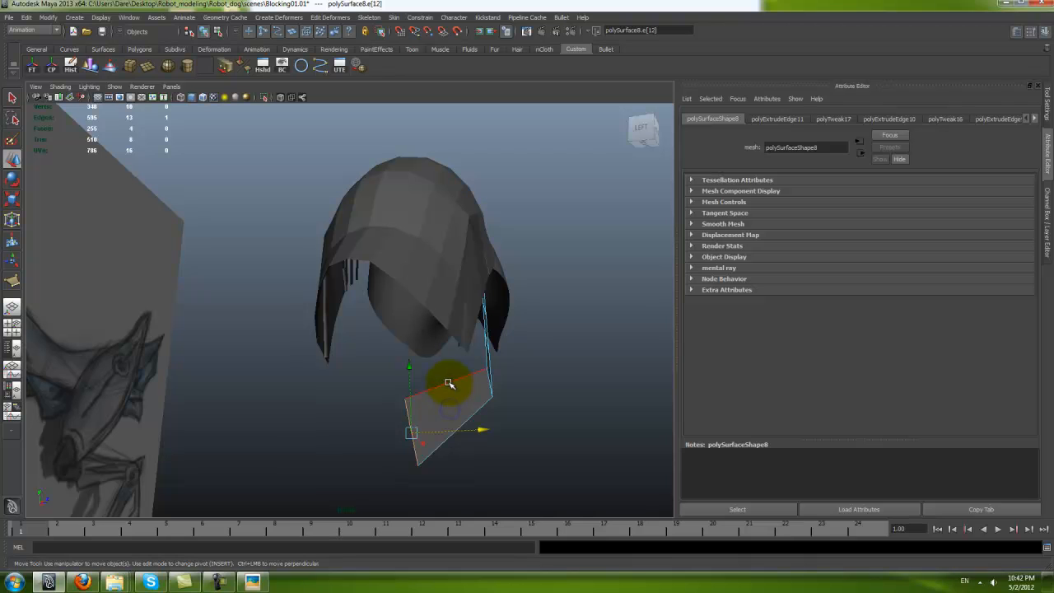
pyautogui.moveTo(433, 433); pyautogui.dragTo(410, 408, button='right')
pyautogui.click(442, 383)
pyautogui.press('w')
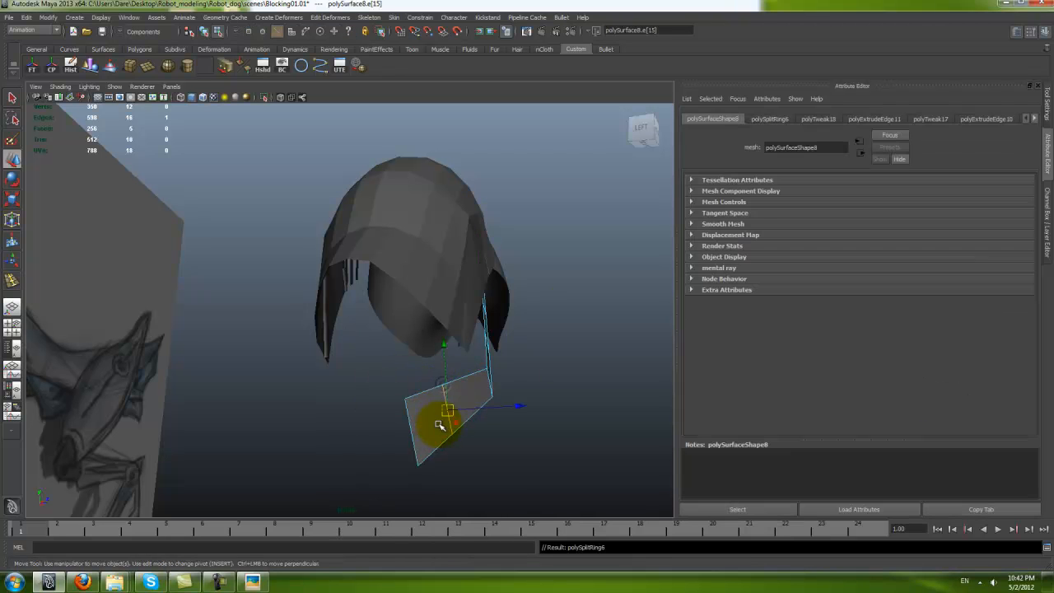
# Step: Move the new chin edge outward toward the jaw's side to bend the chin section
pyautogui.press('space')
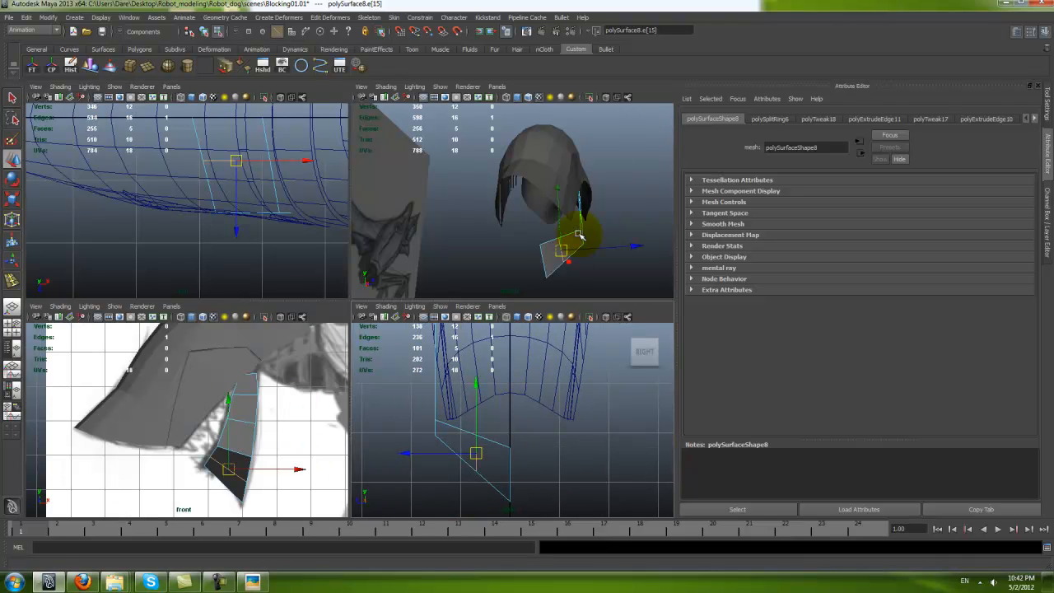
pyautogui.press('space')
pyautogui.keyDown('alt'); pyautogui.moveTo(501, 299); pyautogui.dragTo(404, 361); pyautogui.keyUp('alt')
# Step: Adjust the vertex on the jaw's front outline just above the chin section to match the sketch
pyautogui.press('space')
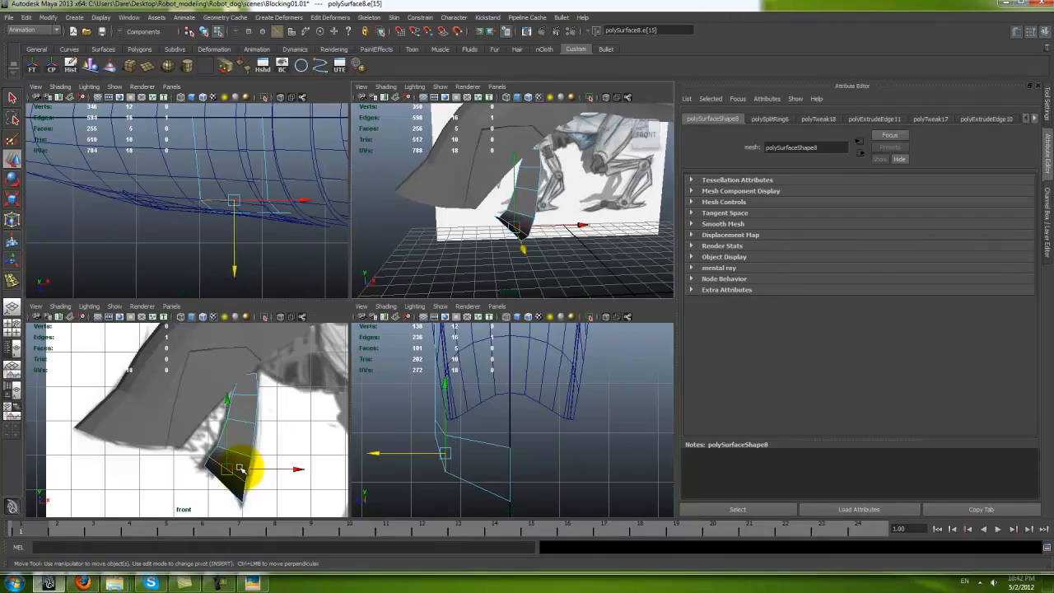
pyautogui.press('space')
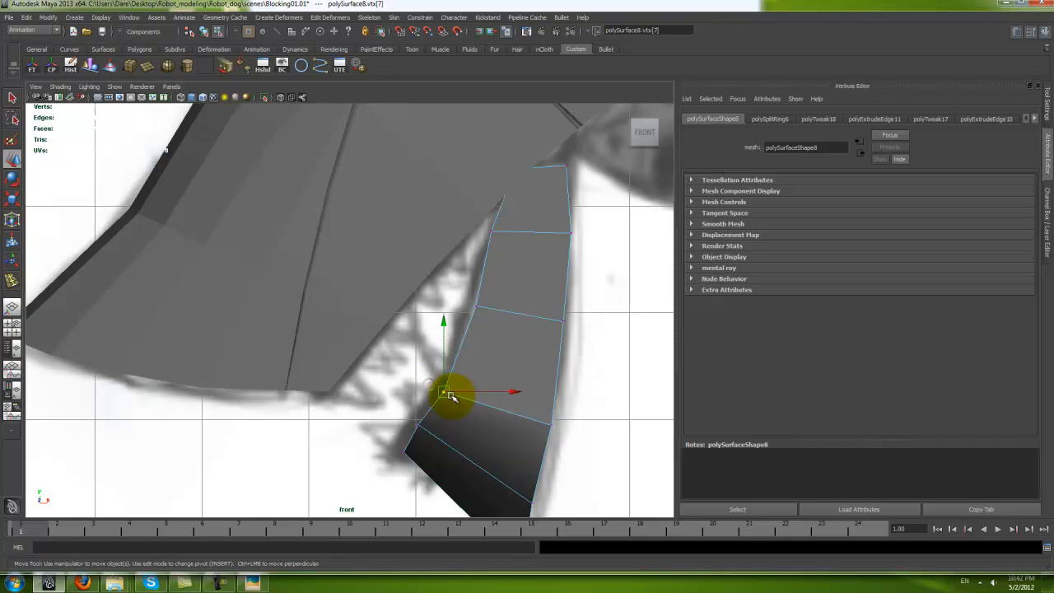
pyautogui.moveTo(452, 397); pyautogui.dragTo(452, 394)
pyautogui.keyDown('alt'); pyautogui.moveTo(475, 410); pyautogui.dragTo(444, 359, button='middle'); pyautogui.keyUp('alt')
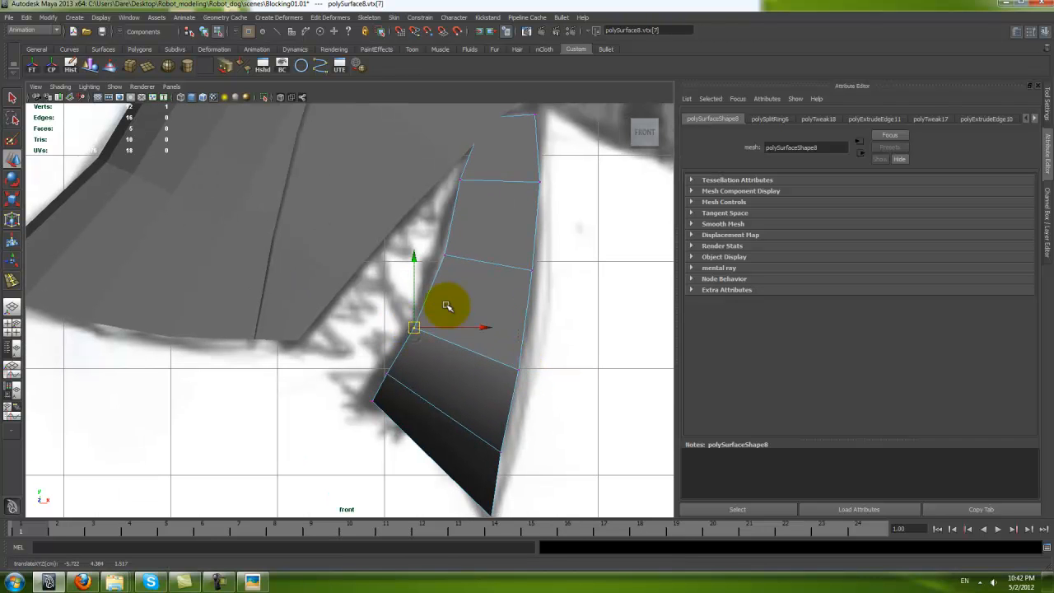
# Step: Insert a second edge loop in the chin section between the bend and the centreline
pyautogui.press('space')
pyautogui.press('space')
pyautogui.keyDown('alt'); pyautogui.moveTo(512, 244); pyautogui.dragTo(467, 329); pyautogui.keyUp('alt')
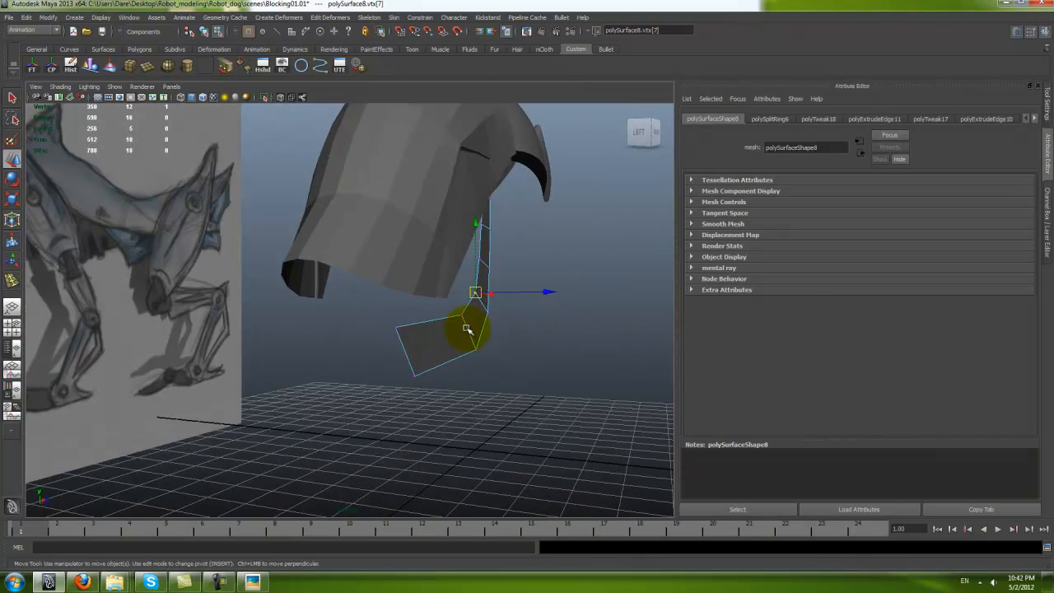
pyautogui.keyDown('shift'); pyautogui.rightClick(443, 334); pyautogui.keyUp('shift')
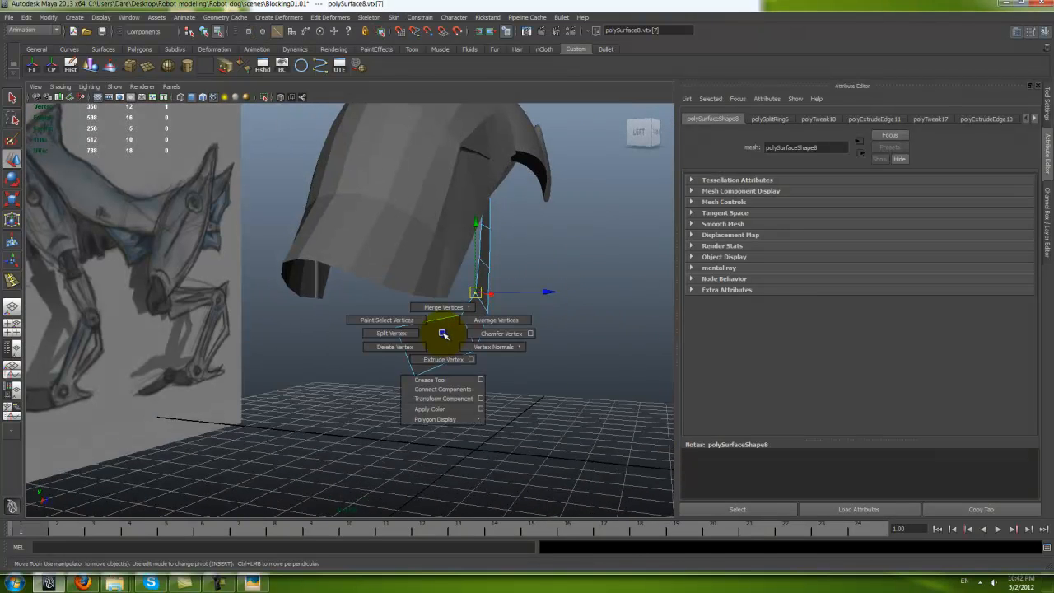
pyautogui.moveTo(437, 338); pyautogui.dragTo(462, 324, button='right')
pyautogui.keyDown('shift'); pyautogui.moveTo(448, 338); pyautogui.dragTo(420, 346, button='right'); pyautogui.keyUp('shift')
pyautogui.click(425, 322)
pyautogui.press('w')
# Step: Lower the second chin edge to round the chin's profile toward the centreline
pyautogui.keyDown('alt'); pyautogui.moveTo(446, 351); pyautogui.dragTo(569, 392); pyautogui.keyUp('alt')
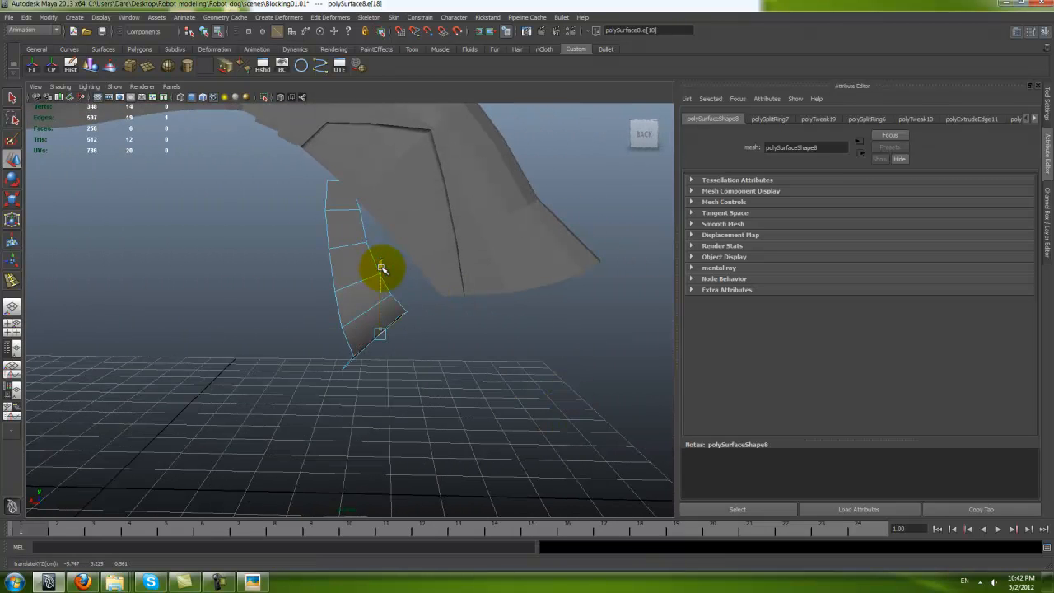
pyautogui.press('space')
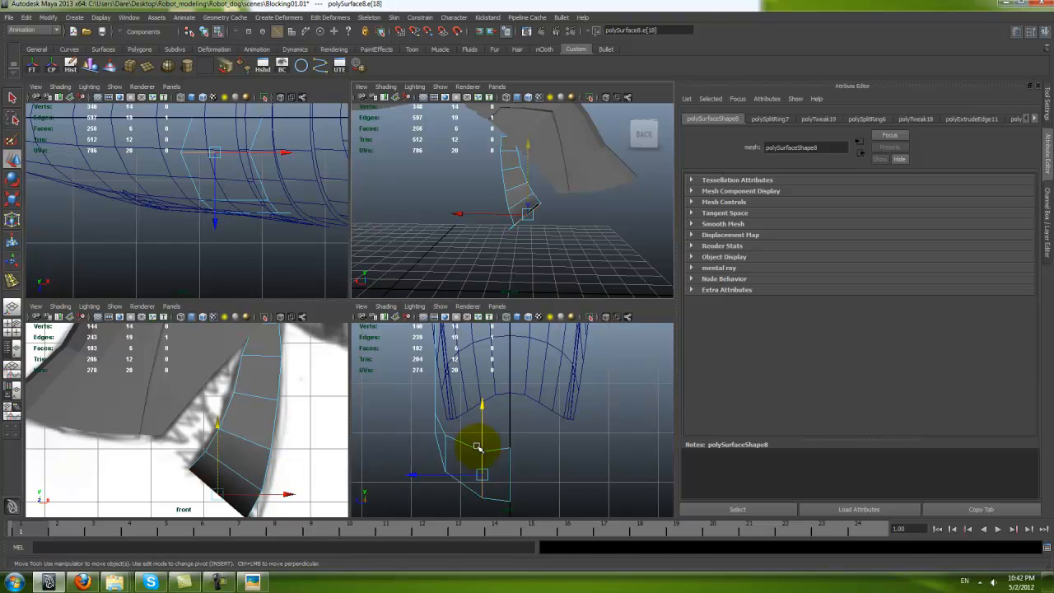
pyautogui.press('space')
pyautogui.press('space')
# Step: Shift the two vertices of the second chin edge along the head's length, working from below
pyautogui.press('space')
pyautogui.keyDown('alt'); pyautogui.moveTo(564, 176); pyautogui.dragTo(381, 283); pyautogui.keyUp('alt')
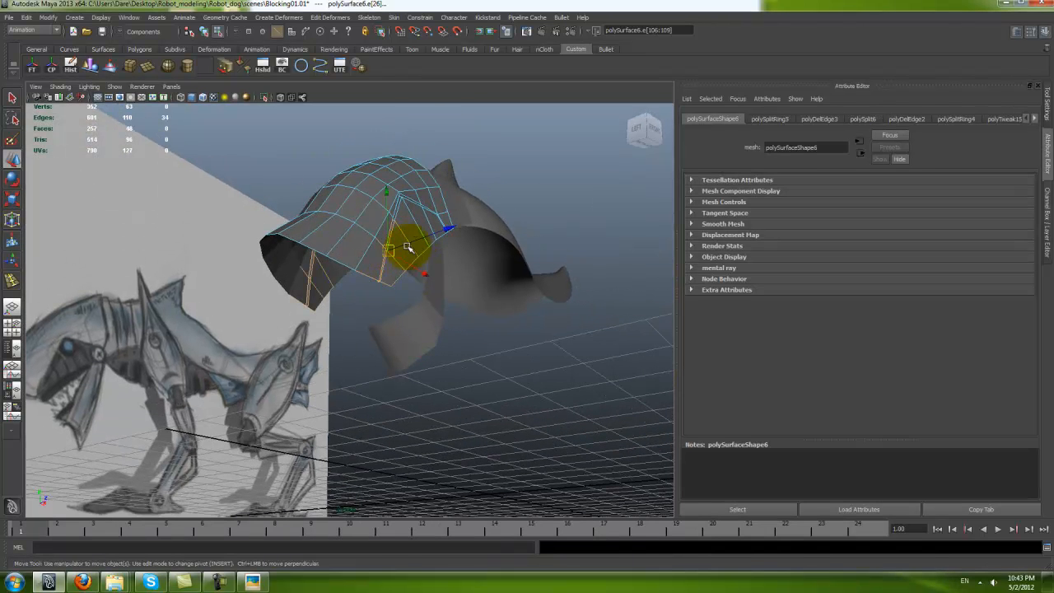
pyautogui.keyDown('alt'); pyautogui.moveTo(411, 340); pyautogui.dragTo(428, 302); pyautogui.keyUp('alt')
pyautogui.press('F8')
pyautogui.moveTo(410, 295); pyautogui.dragTo(387, 292, button='right')
pyautogui.click(398, 280)
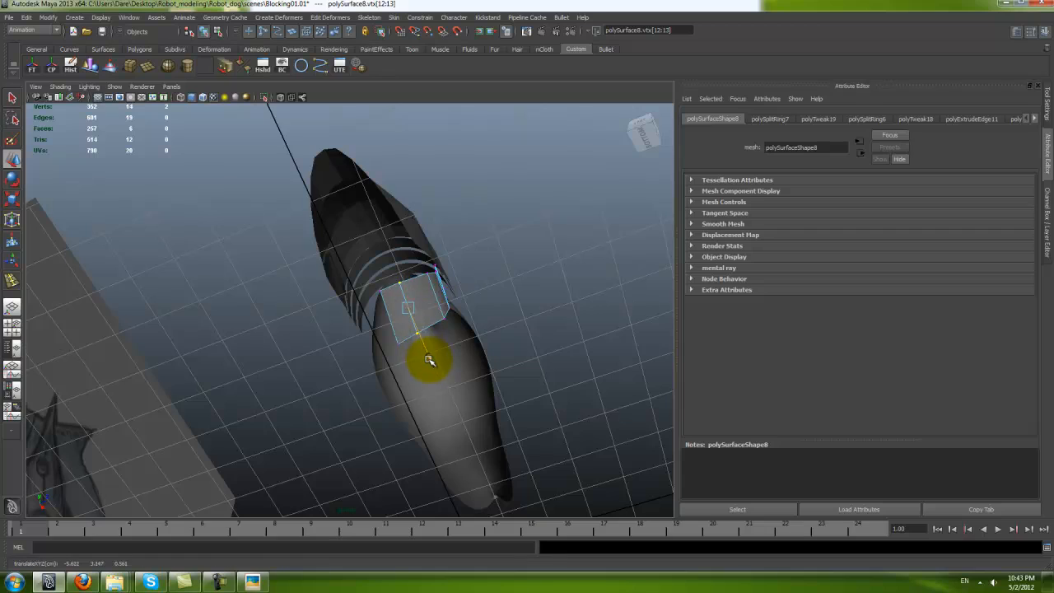
pyautogui.keyDown('alt'); pyautogui.moveTo(434, 350); pyautogui.dragTo(414, 306); pyautogui.keyUp('alt')
# Step: Adjust the sideways position of the vertex pair just above the jaw's chin bend
pyautogui.click(405, 250)
pyautogui.keyDown('alt'); pyautogui.moveTo(404, 249); pyautogui.dragTo(409, 322); pyautogui.keyUp('alt')
pyautogui.keyDown('alt'); pyautogui.moveTo(395, 367); pyautogui.dragTo(370, 406); pyautogui.keyUp('alt')
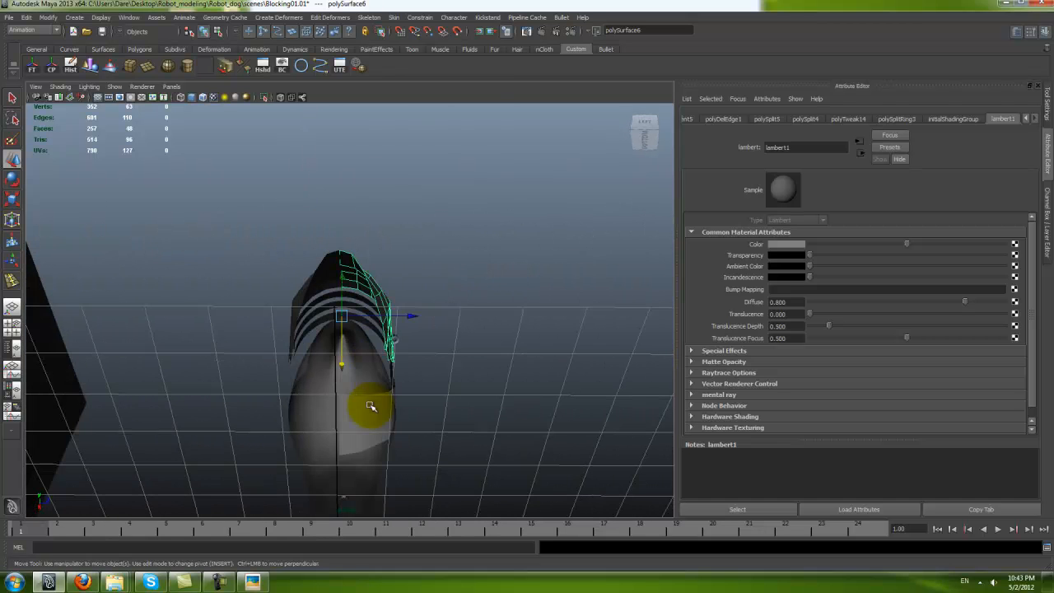
pyautogui.keyDown('alt'); pyautogui.moveTo(356, 355); pyautogui.dragTo(349, 310); pyautogui.keyUp('alt')
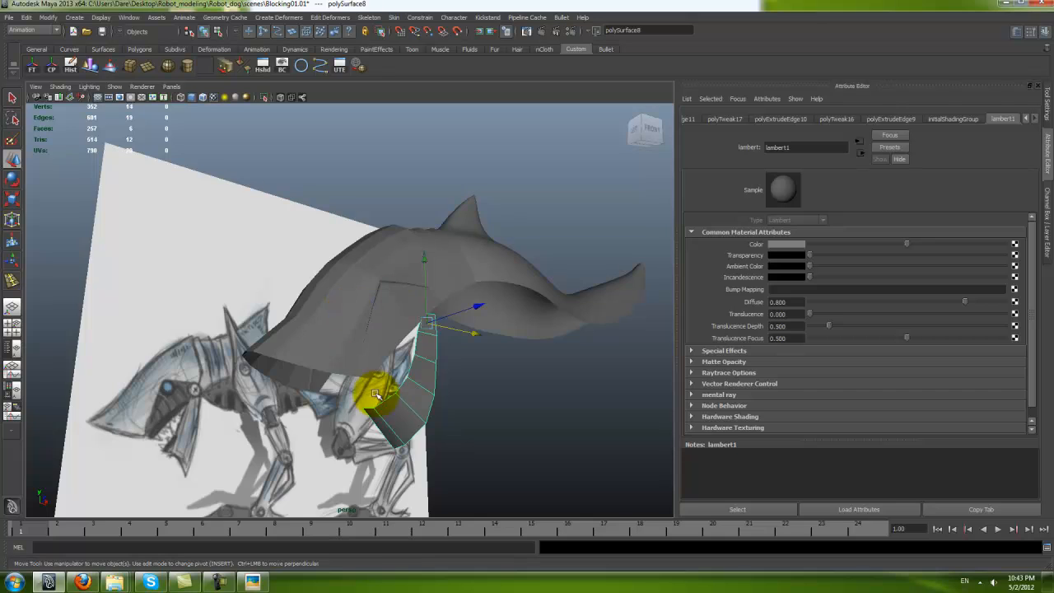
pyautogui.keyDown('alt'); pyautogui.moveTo(375, 394); pyautogui.dragTo(320, 412); pyautogui.keyUp('alt')
pyautogui.click(393, 338)
pyautogui.moveTo(392, 330); pyautogui.dragTo(286, 376)
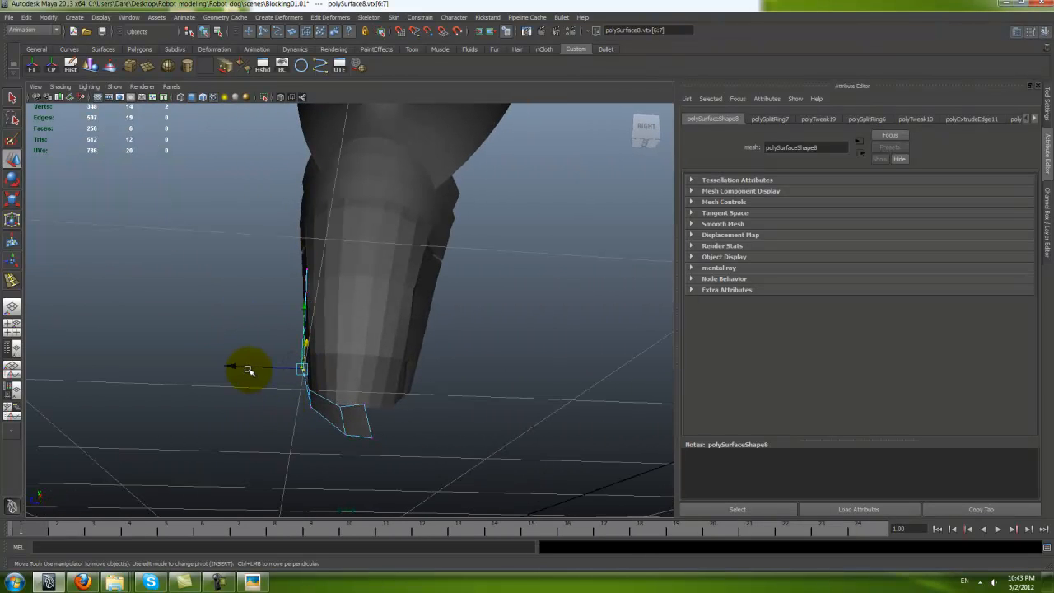
pyautogui.press('e')
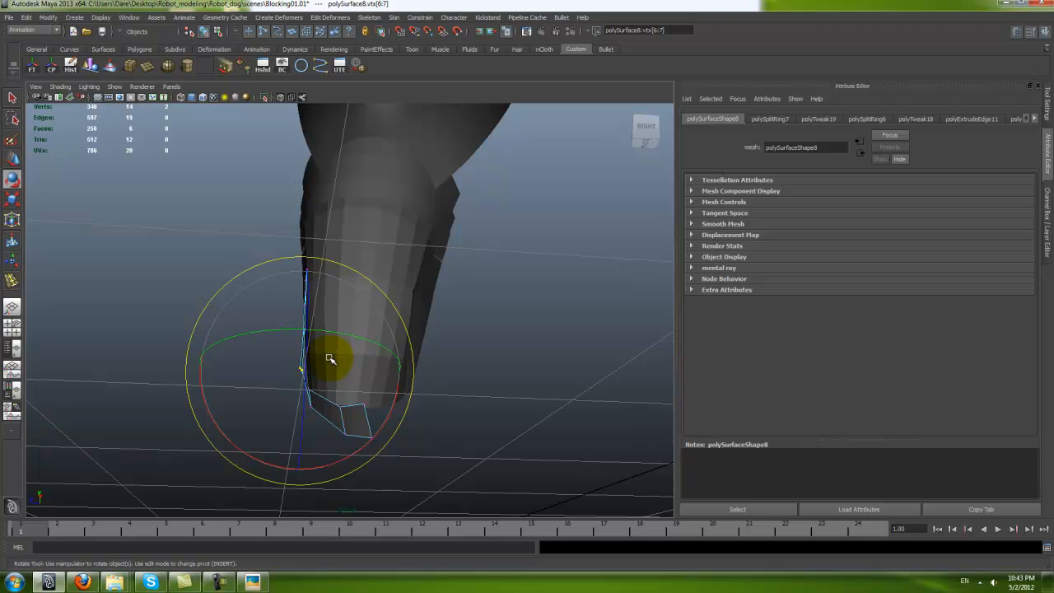
pyautogui.press('w')
# Step: Snap the pivot of the jaw half onto the chin's centreline edge
pyautogui.keyDown('alt'); pyautogui.moveTo(325, 358); pyautogui.dragTo(474, 427); pyautogui.keyUp('alt')
pyautogui.scroll(-6, 487, 440)
pyautogui.moveTo(410, 405); pyautogui.dragTo(425, 403, button='right')
pyautogui.keyDown('alt'); pyautogui.moveTo(410, 441); pyautogui.dragTo(475, 435); pyautogui.keyUp('alt')
pyautogui.keyDown('alt'); pyautogui.moveTo(356, 310); pyautogui.dragTo(399, 398); pyautogui.keyUp('alt')
pyautogui.click(511, 386)
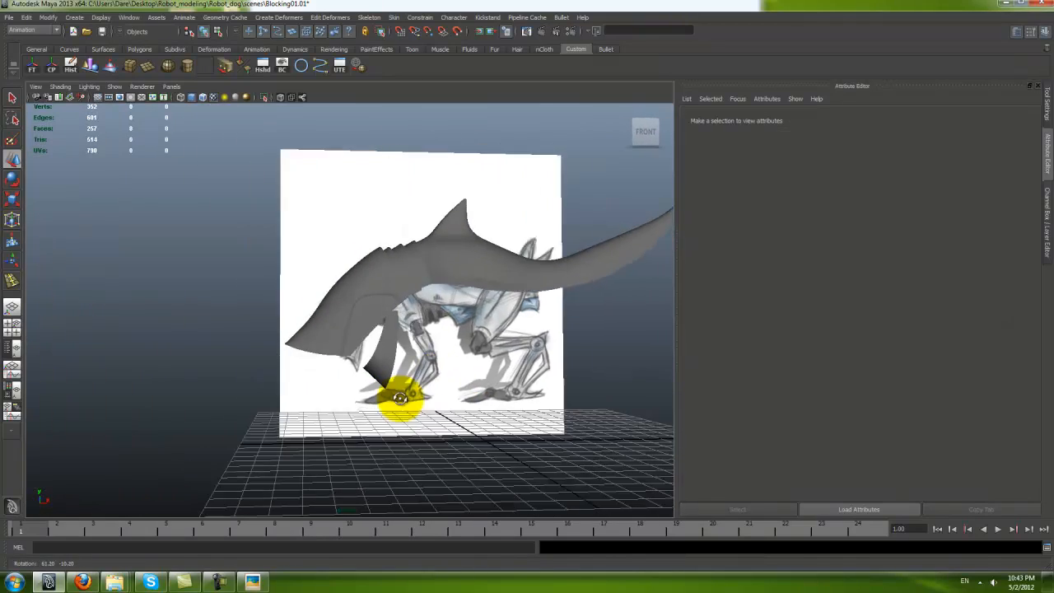
pyautogui.keyDown('alt'); pyautogui.moveTo(399, 398); pyautogui.dragTo(428, 428, button='right'); pyautogui.keyUp('alt')
pyautogui.moveTo(428, 429)
pyautogui.keyDown('alt'); pyautogui.mouseDown()
pyautogui.moveTo(461, 410)
pyautogui.moveTo(433, 409)
pyautogui.mouseUp(); pyautogui.keyUp('alt')
pyautogui.click(403, 408)
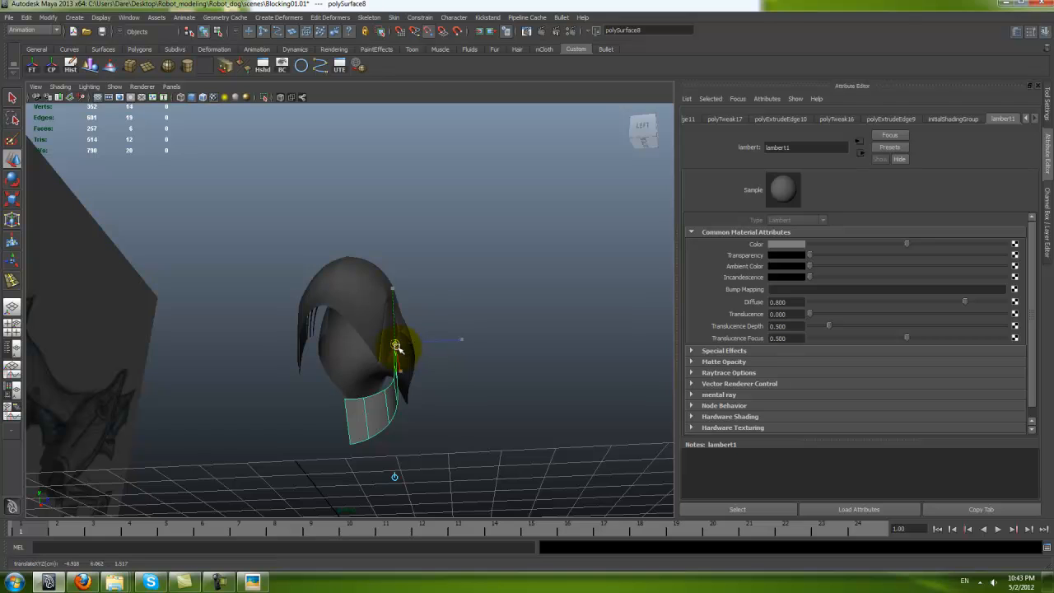
pyautogui.keyDown('alt'); pyautogui.moveTo(380, 427); pyautogui.dragTo(361, 406); pyautogui.keyUp('alt')
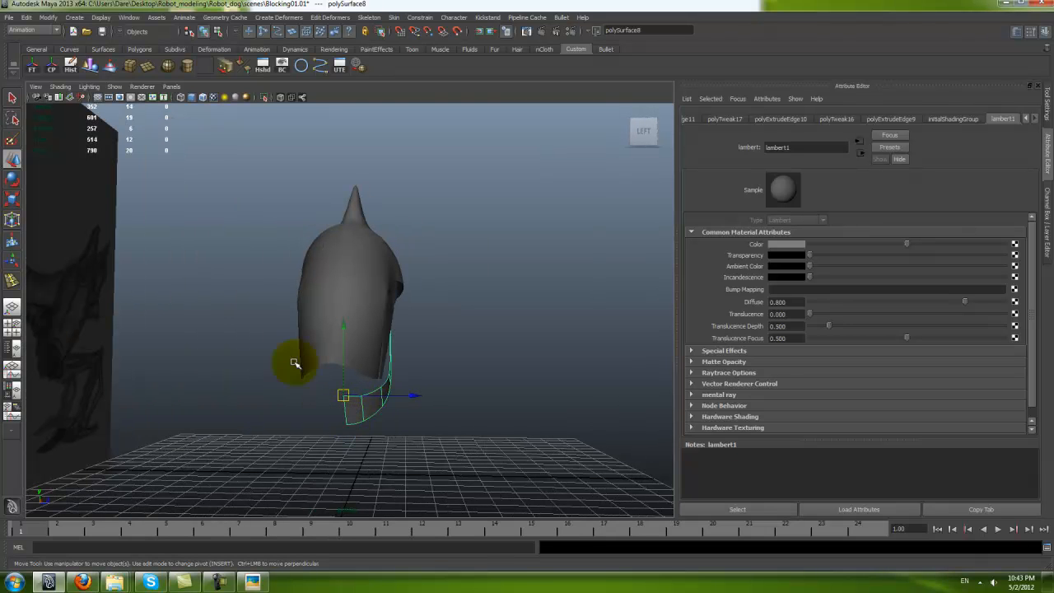
# Step: Create a mirrored instance of the jaw half across the centreline with Duplicate Special
pyautogui.click(25, 17)
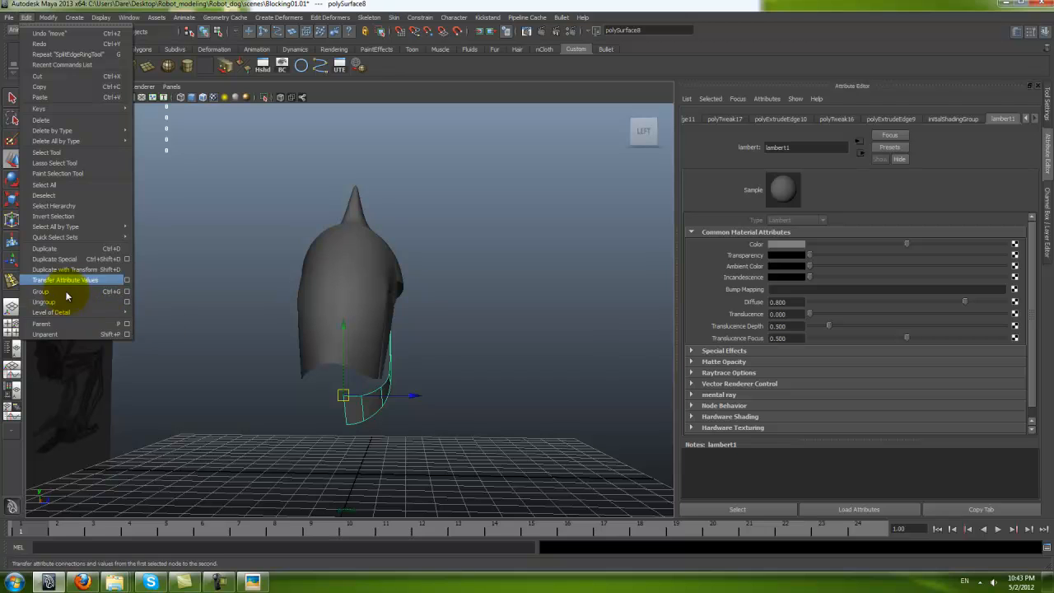
pyautogui.click(72, 260)
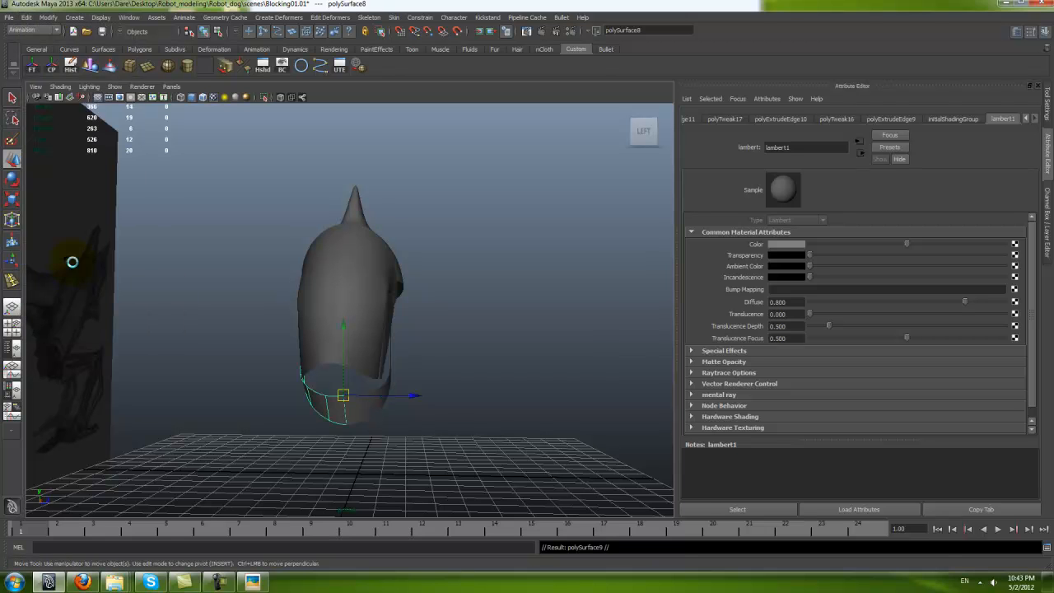
pyautogui.click(453, 360)
# Step: Adjust the corner vertices at the lower end of the jaw half and save the scene
pyautogui.moveTo(393, 425)
pyautogui.keyDown('alt'); pyautogui.mouseDown()
pyautogui.moveTo(365, 402)
pyautogui.moveTo(357, 410)
pyautogui.mouseUp(); pyautogui.keyUp('alt')
pyautogui.click(363, 410)
pyautogui.moveTo(365, 415)
pyautogui.keyDown('alt'); pyautogui.mouseDown(button='right')
pyautogui.moveTo(442, 466)
pyautogui.moveTo(323, 446)
pyautogui.mouseUp(button='right'); pyautogui.keyUp('alt')
pyautogui.moveTo(330, 442); pyautogui.dragTo(379, 444)
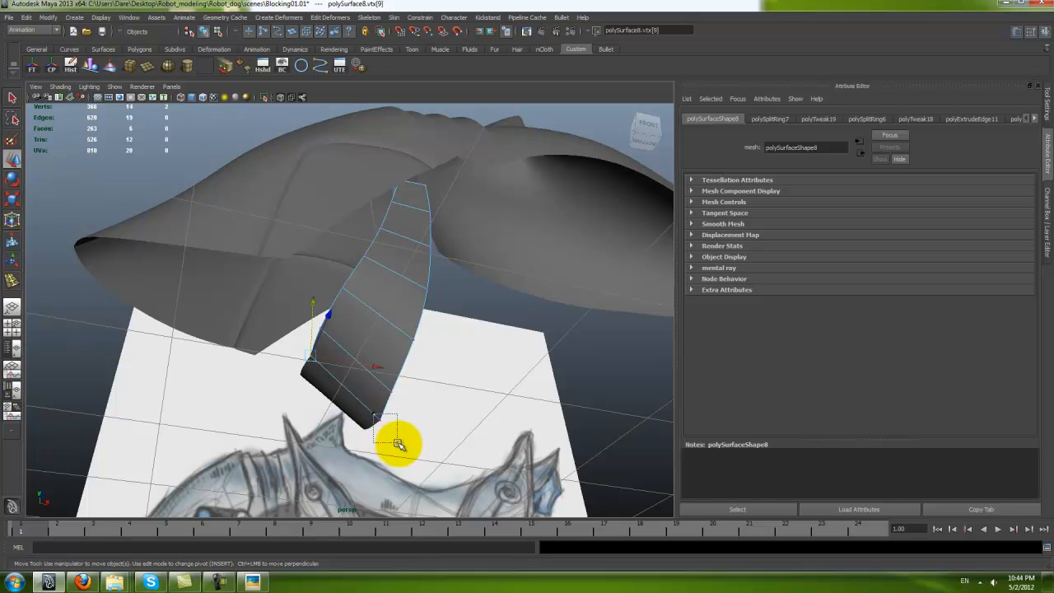
pyautogui.moveTo(439, 427)
pyautogui.keyDown('alt'); pyautogui.mouseDown()
pyautogui.moveTo(437, 452)
pyautogui.moveTo(459, 433)
pyautogui.mouseUp(); pyautogui.keyUp('alt')
pyautogui.moveTo(429, 409); pyautogui.dragTo(439, 401, button='right')
pyautogui.keyDown('alt'); pyautogui.moveTo(509, 453); pyautogui.dragTo(466, 381); pyautogui.keyUp('alt')
pyautogui.click(536, 487)
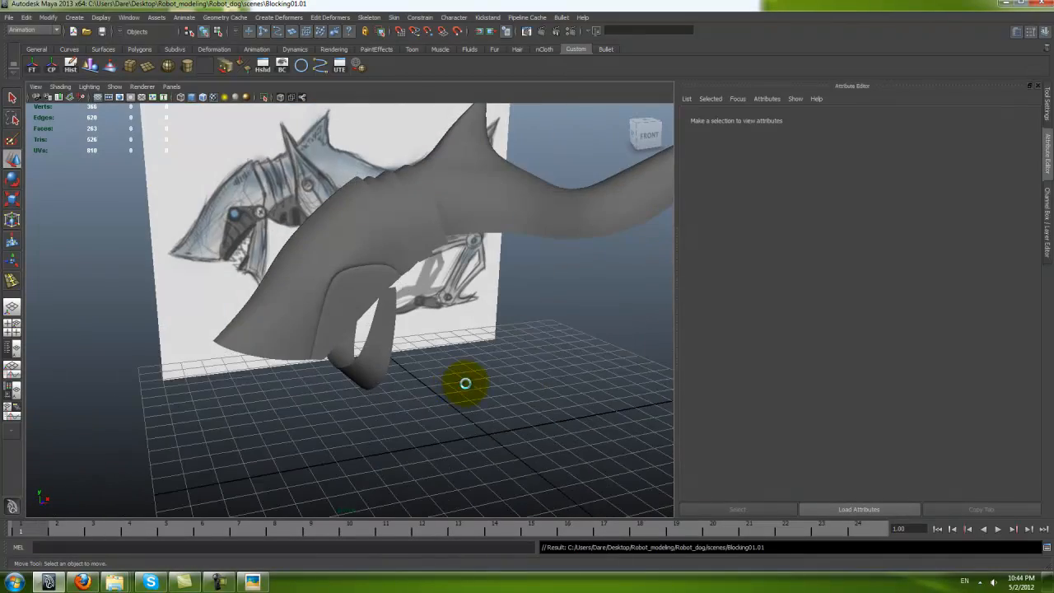
# Step: Compare the mirrored jaw with the reference sketch in the front view and from several perspective angles
pyautogui.press('space')
pyautogui.press('space')
pyautogui.keyDown('alt'); pyautogui.moveTo(311, 399); pyautogui.dragTo(269, 393, button='right'); pyautogui.keyUp('alt')
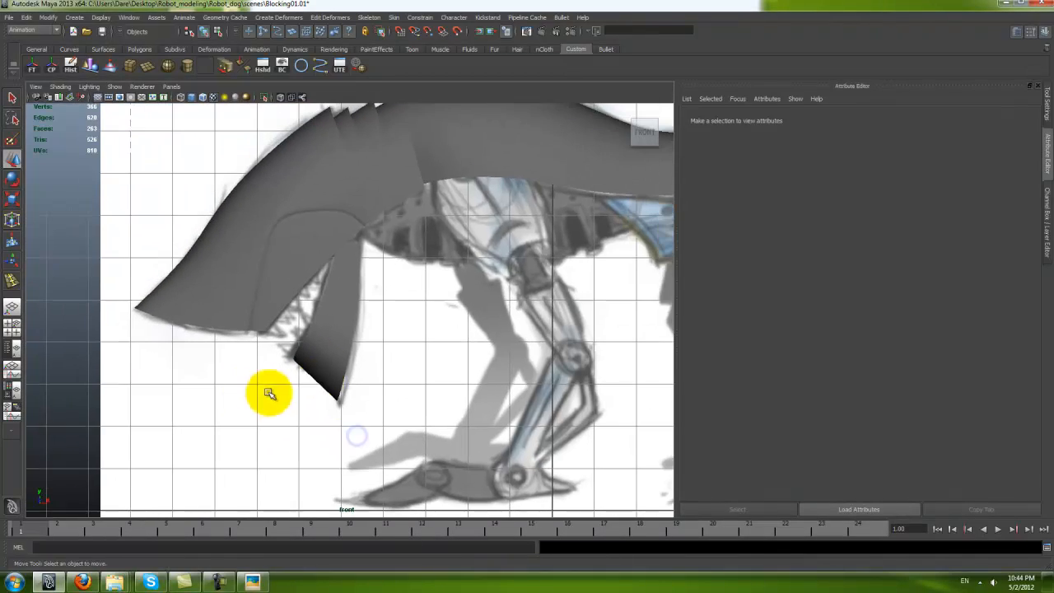
pyautogui.press('space')
pyautogui.press('space')
pyautogui.keyDown('alt'); pyautogui.moveTo(381, 244); pyautogui.dragTo(452, 331); pyautogui.keyUp('alt')
pyautogui.click(352, 363)
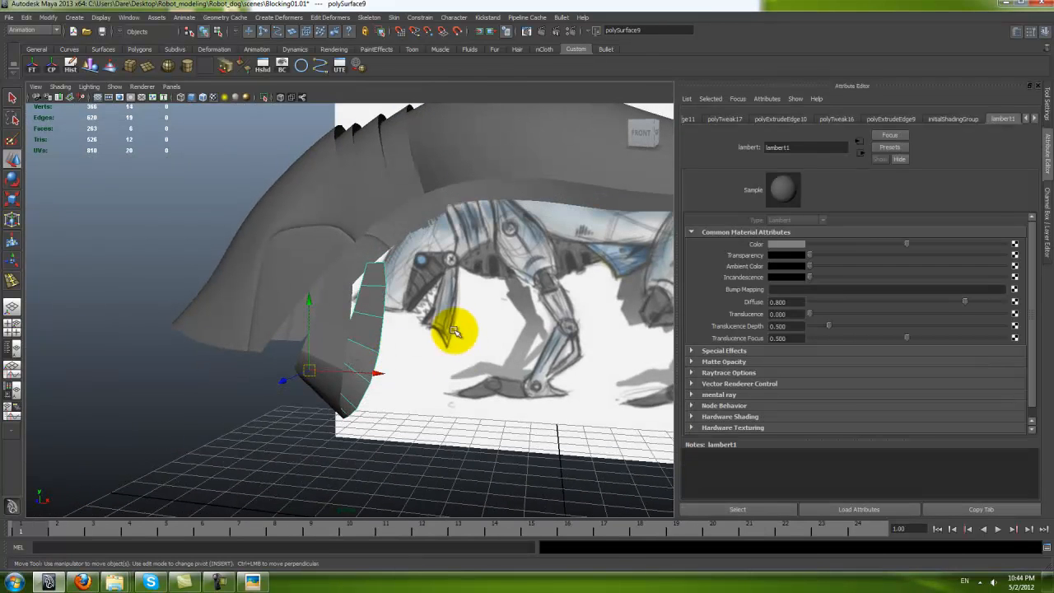
pyautogui.keyDown('alt'); pyautogui.moveTo(212, 327); pyautogui.dragTo(252, 356); pyautogui.keyUp('alt')
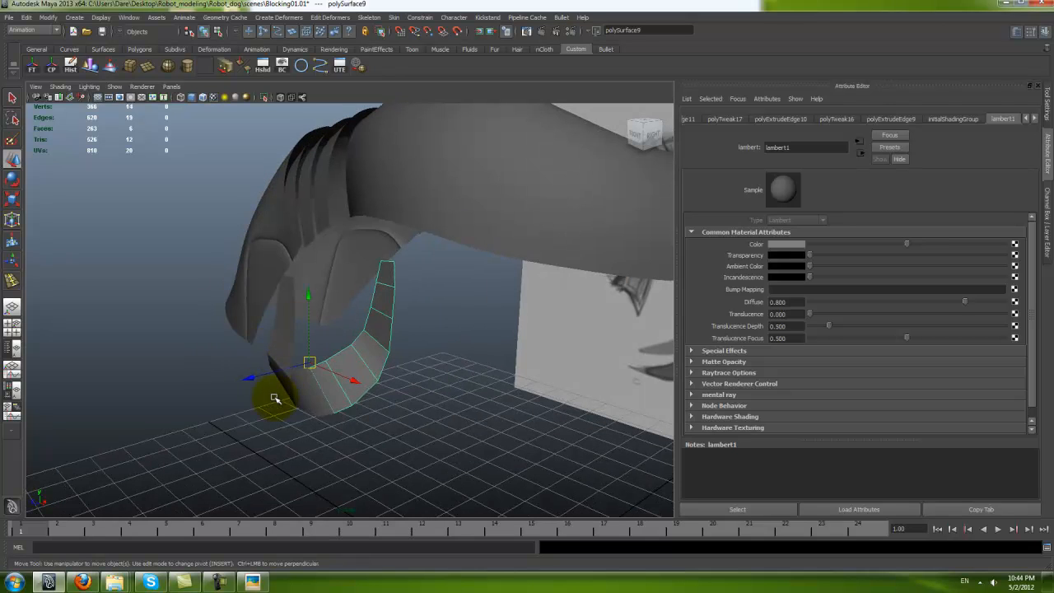
pyautogui.keyDown('alt'); pyautogui.moveTo(334, 373); pyautogui.dragTo(283, 294); pyautogui.keyUp('alt')
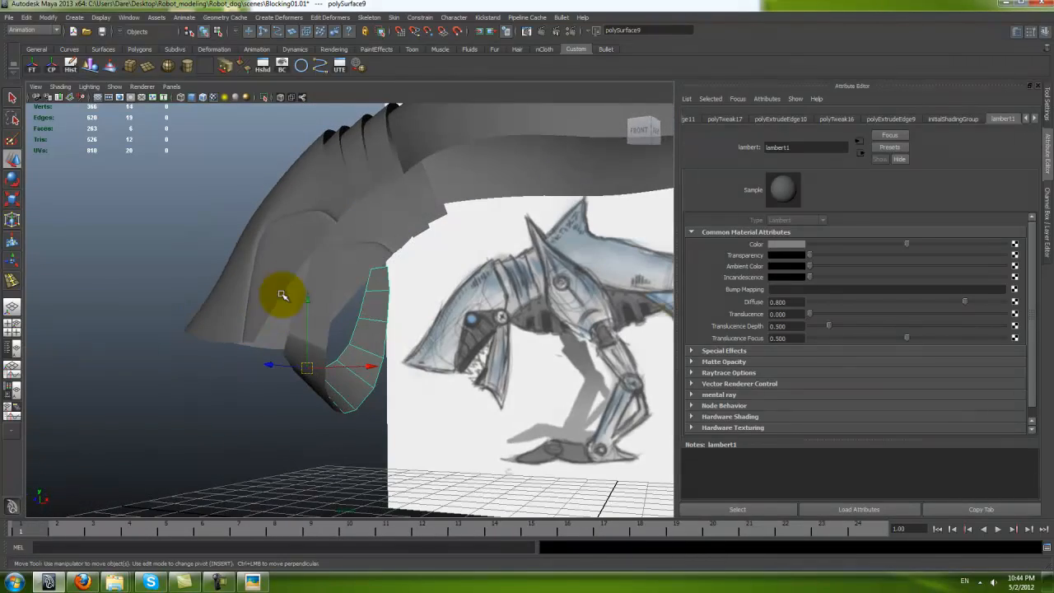
# Step: Extrude the rear border edges of the jaw half inward by 0.63 toward the centreline
pyautogui.keyDown('shift'); pyautogui.moveTo(327, 280); pyautogui.dragTo(337, 259, button='right'); pyautogui.keyUp('shift')
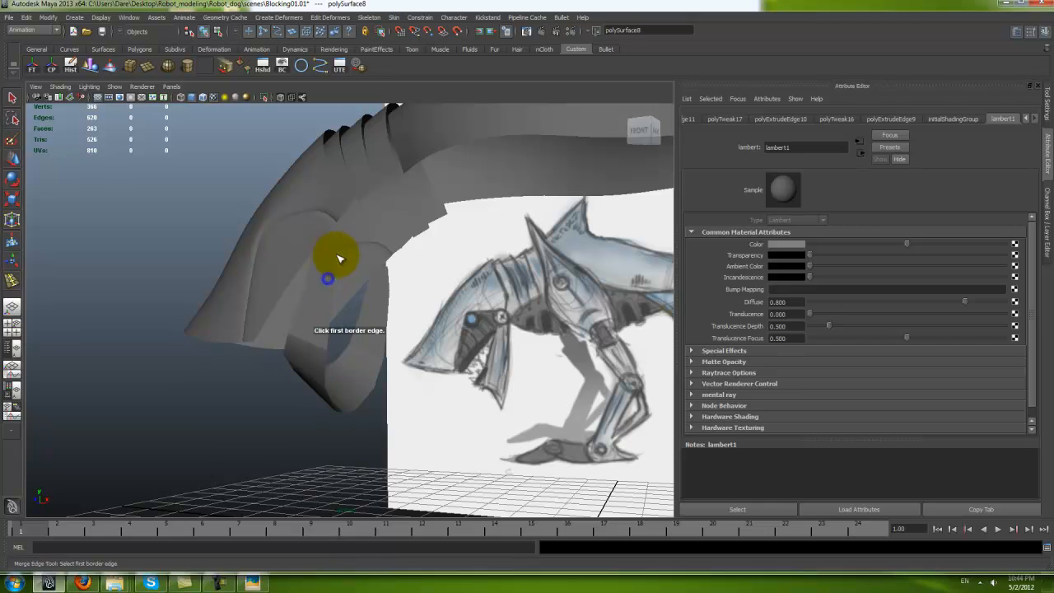
pyautogui.click(330, 261)
pyautogui.press('F10')
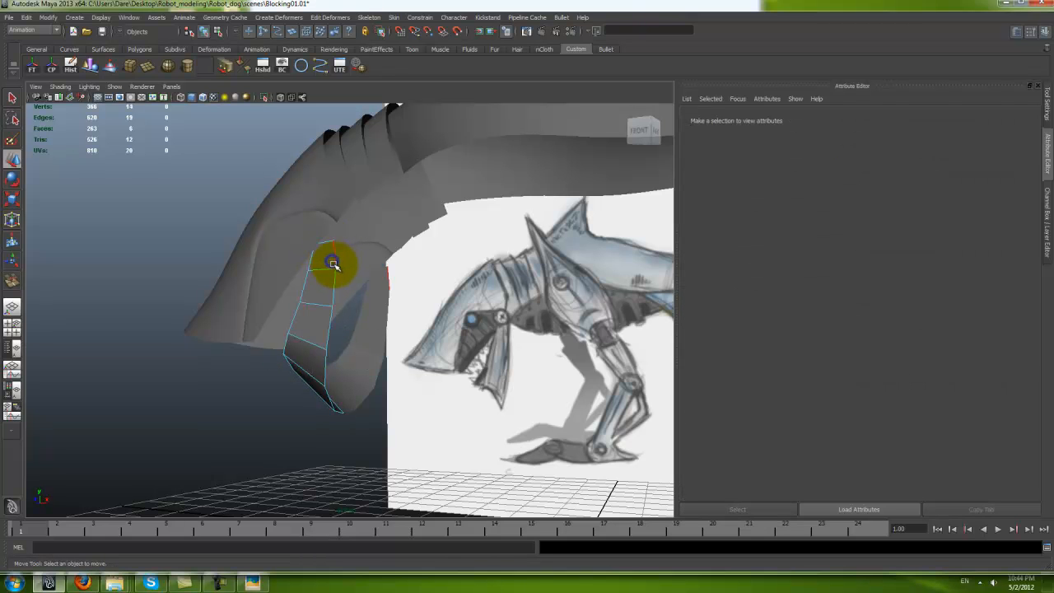
pyautogui.click(333, 264)
pyautogui.keyDown('alt'); pyautogui.moveTo(336, 308); pyautogui.dragTo(326, 338); pyautogui.keyUp('alt')
pyautogui.keyDown('shift'); pyautogui.moveTo(320, 254); pyautogui.dragTo(320, 295, button='right'); pyautogui.keyUp('shift')
pyautogui.keyDown('alt'); pyautogui.moveTo(338, 308); pyautogui.dragTo(395, 305); pyautogui.keyUp('alt')
pyautogui.press('w')
pyautogui.press('space')
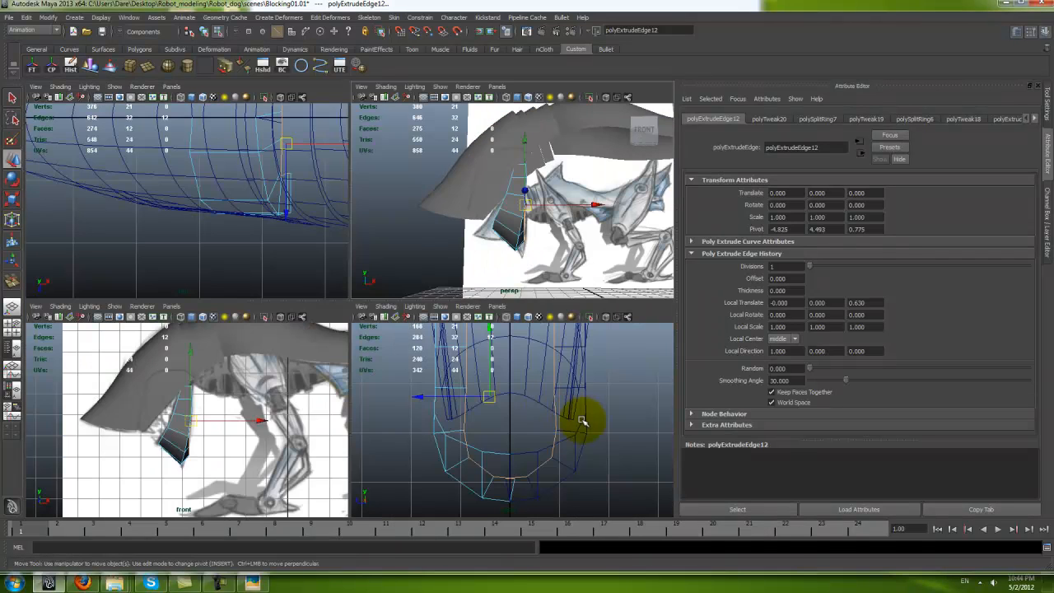
pyautogui.press('space')
pyautogui.press('e')
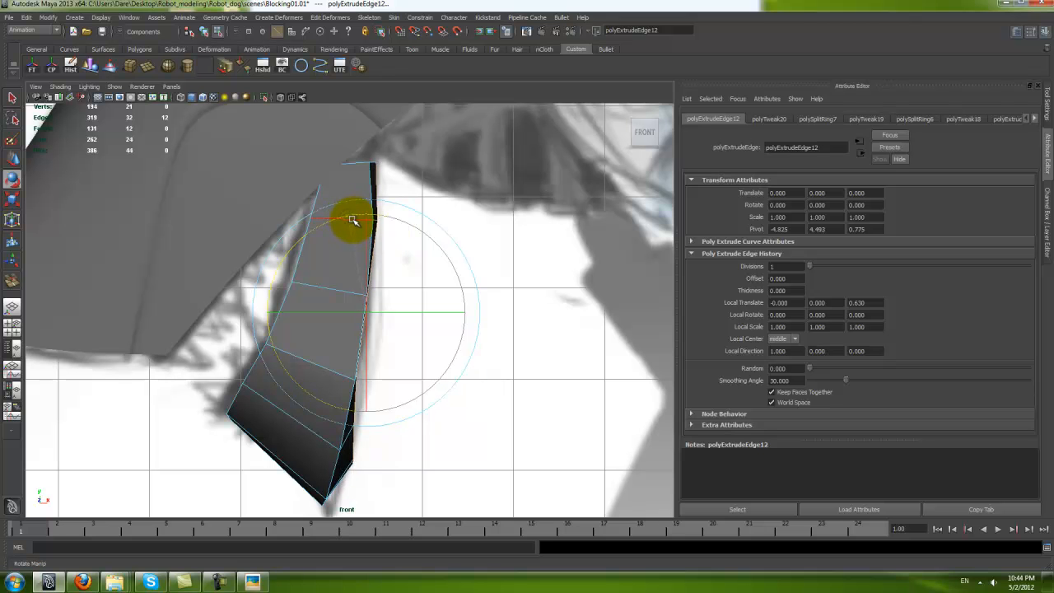
pyautogui.press('space')
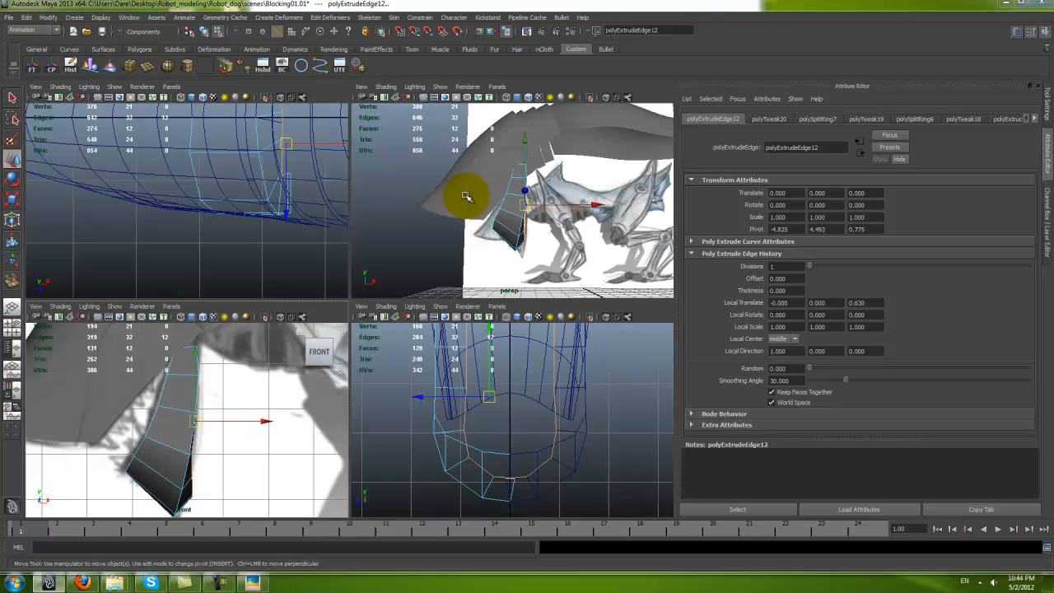
pyautogui.press('space')
# Step: Move the overshooting inner rim vertex at the chin back onto the centreline
pyautogui.keyDown('alt'); pyautogui.moveTo(412, 462); pyautogui.dragTo(308, 351); pyautogui.keyUp('alt')
pyautogui.click(350, 307)
pyautogui.moveTo(304, 309); pyautogui.dragTo(264, 291, button='right')
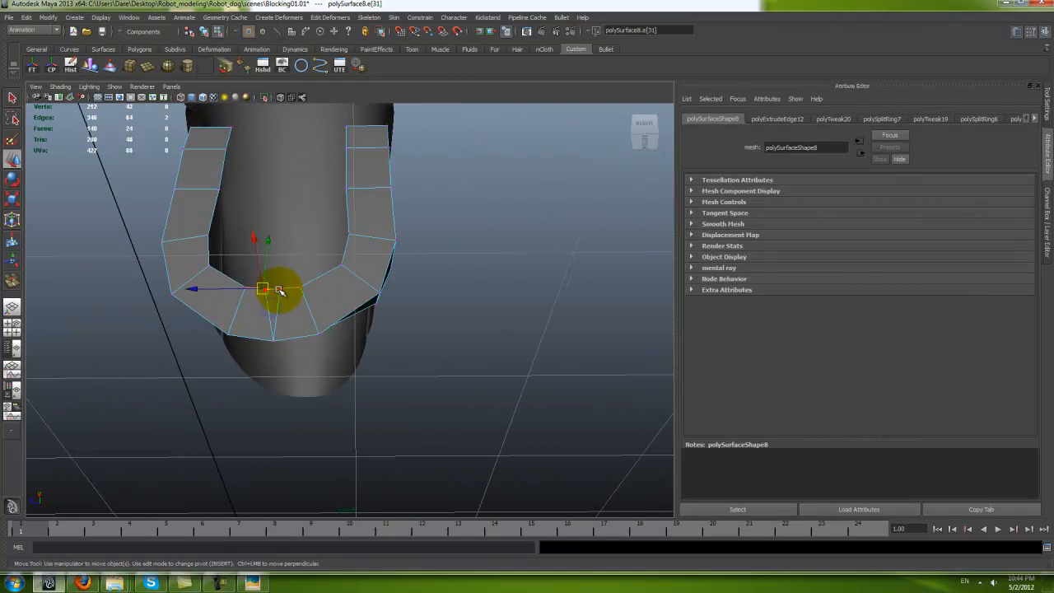
pyautogui.click(280, 291)
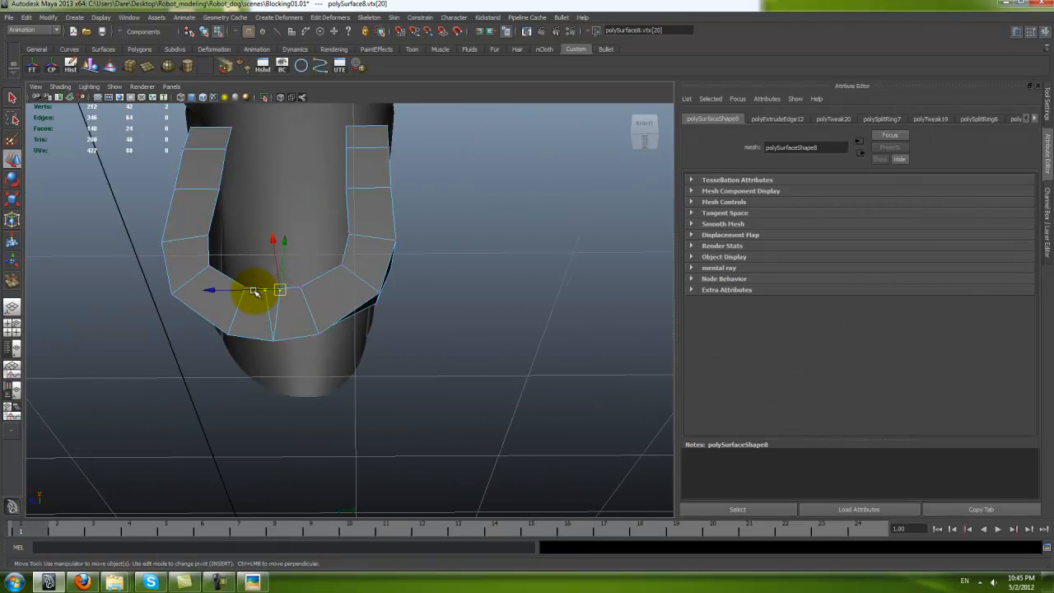
pyautogui.moveTo(218, 290); pyautogui.dragTo(273, 336)
# Step: Reposition the remaining inner rim vertices around the chin bend to give the extruded rim an even width
pyautogui.keyDown('alt'); pyautogui.moveTo(268, 285); pyautogui.dragTo(447, 337); pyautogui.keyUp('alt')
pyautogui.keyDown('shift'); pyautogui.click(258, 356); pyautogui.keyUp('shift')
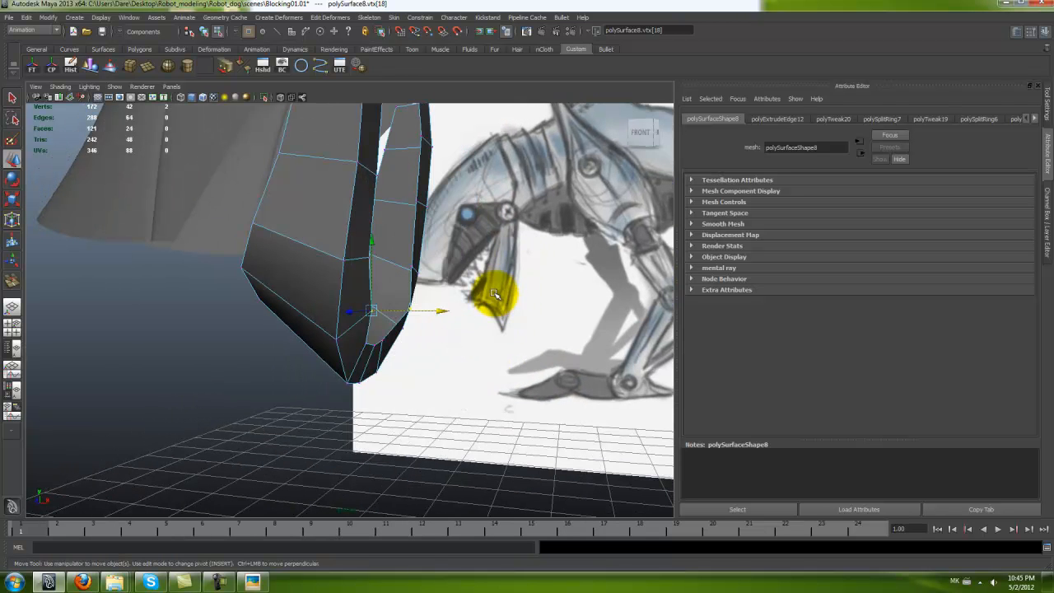
pyautogui.keyDown('alt'); pyautogui.moveTo(439, 318); pyautogui.dragTo(344, 262); pyautogui.keyUp('alt')
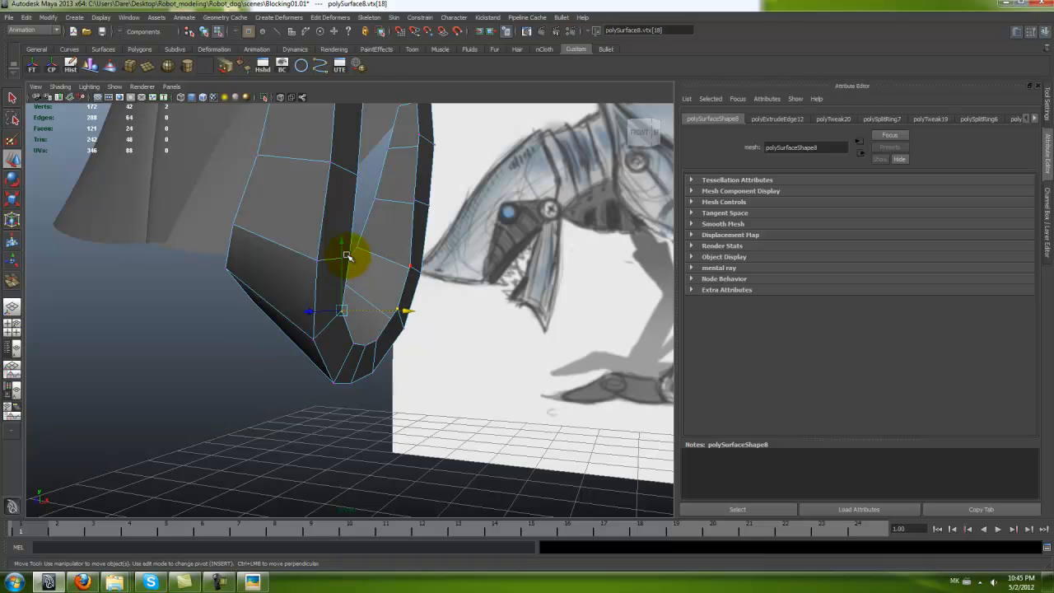
pyautogui.keyDown('alt'); pyautogui.moveTo(413, 257); pyautogui.dragTo(294, 123); pyautogui.keyUp('alt')
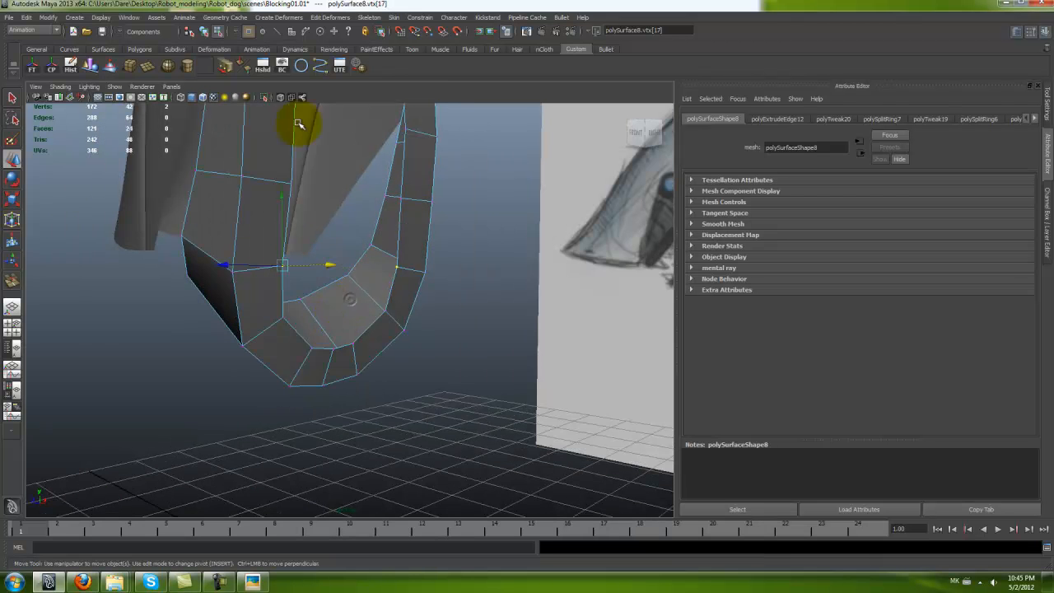
pyautogui.keyDown('alt'); pyautogui.moveTo(231, 337); pyautogui.dragTo(216, 273); pyautogui.keyUp('alt')
pyautogui.click(221, 268)
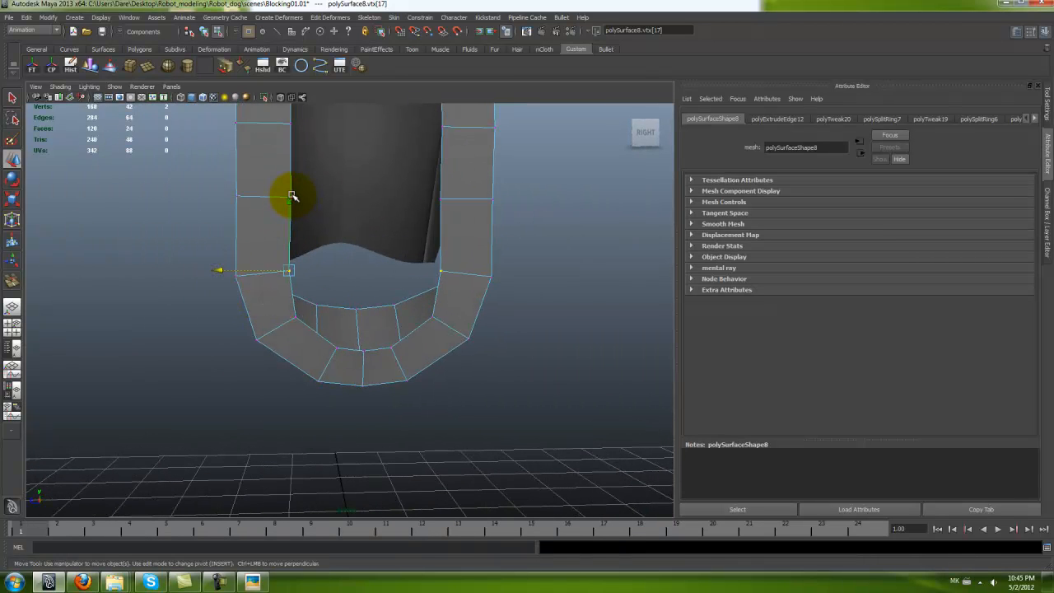
pyautogui.keyDown('alt'); pyautogui.moveTo(289, 329); pyautogui.dragTo(289, 261); pyautogui.keyUp('alt')
# Step: Extrude the uppermost inner rim edge and snap it to the centreline, forming a crossband between the jaw halves
pyautogui.moveTo(266, 233)
pyautogui.mouseDown(button='right')
pyautogui.moveTo(285, 205)
pyautogui.moveTo(273, 209)
pyautogui.moveTo(319, 215)
pyautogui.moveTo(295, 202)
pyautogui.moveTo(286, 228)
pyautogui.mouseUp(button='right')
pyautogui.press('F10')
pyautogui.click(294, 203)
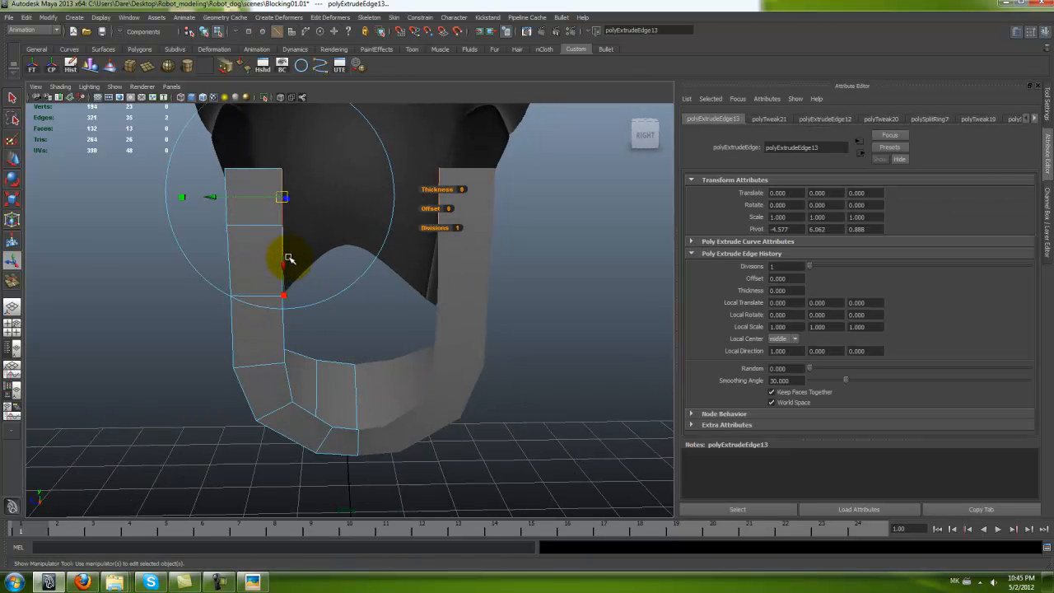
pyautogui.press('w')
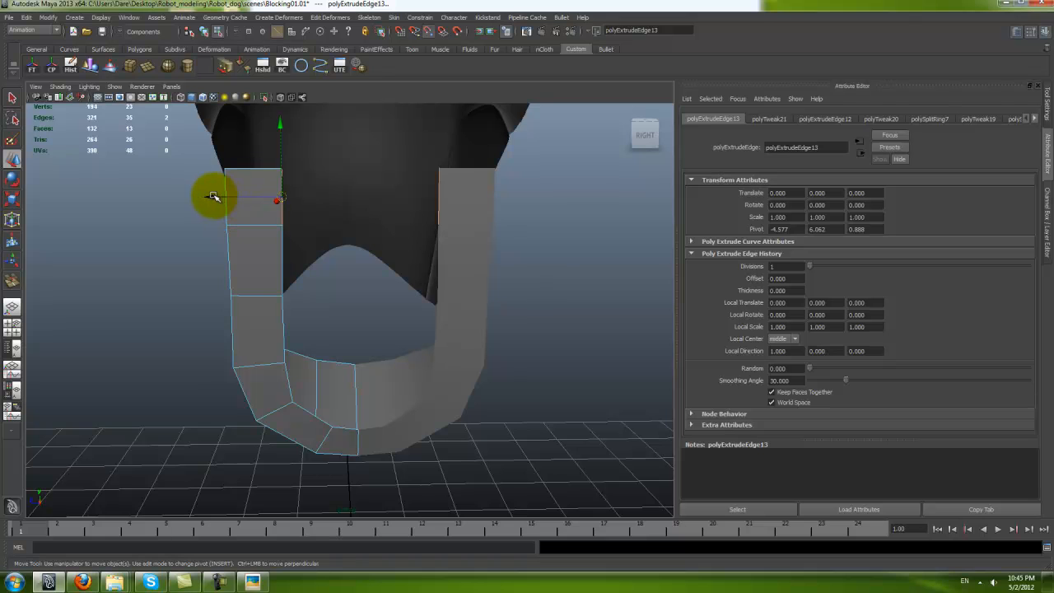
pyautogui.moveTo(285, 197); pyautogui.dragTo(359, 437, button='middle')
pyautogui.moveTo(335, 401)
pyautogui.keyDown('alt'); pyautogui.mouseDown()
pyautogui.moveTo(390, 401)
pyautogui.moveTo(345, 399)
pyautogui.mouseUp(); pyautogui.keyUp('alt')
# Step: Try to fill the gap between the crossband's lower edge and the chin's inner rim with the Append to Polygon Tool
pyautogui.moveTo(257, 250); pyautogui.dragTo(277, 249, button='right')
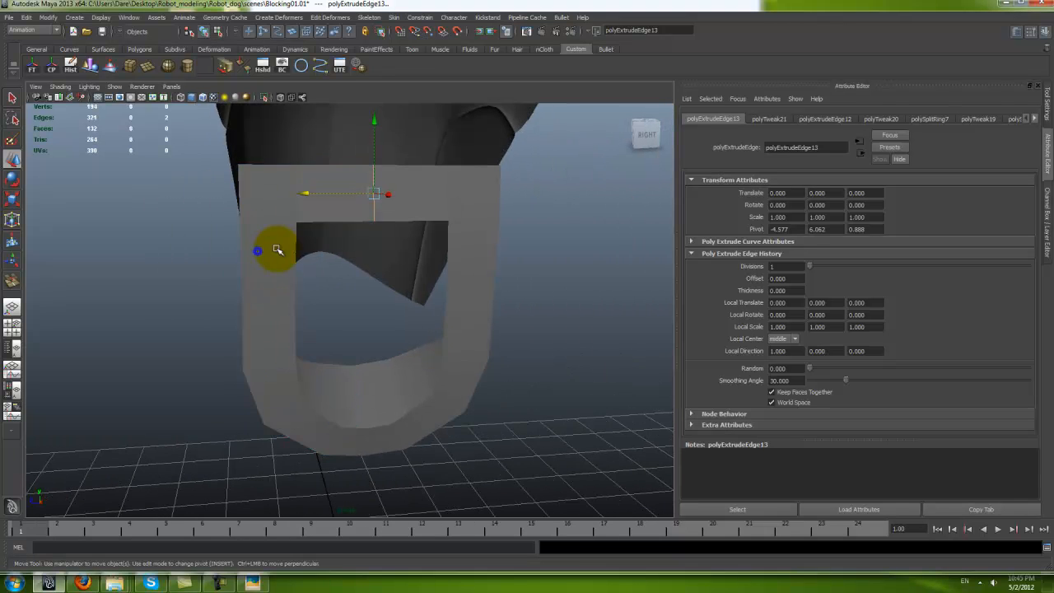
pyautogui.click(272, 254)
pyautogui.keyDown('shift'); pyautogui.rightClick(333, 203); pyautogui.keyUp('shift')
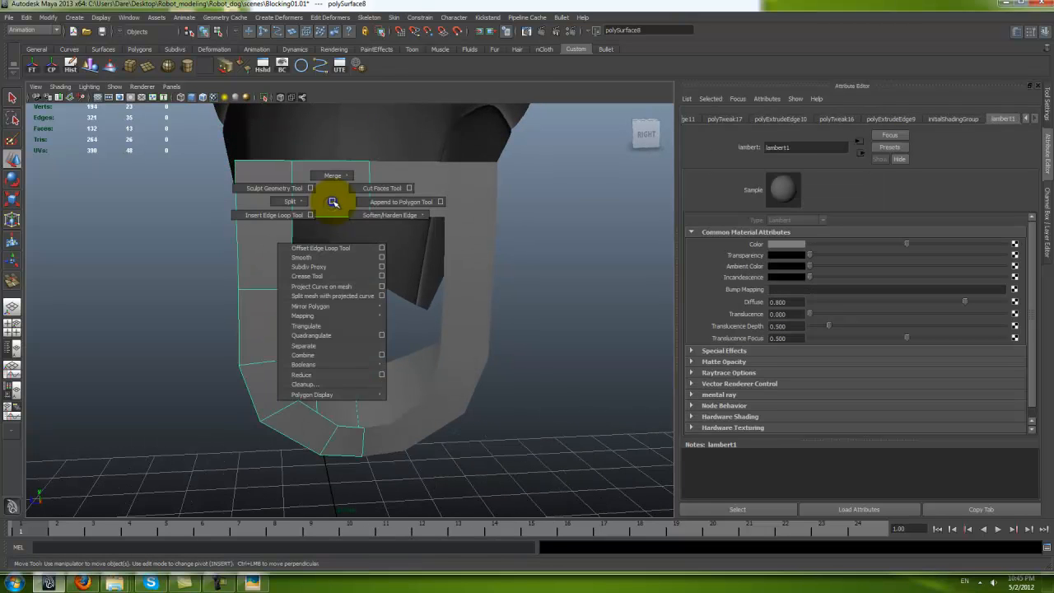
pyautogui.click(362, 202)
pyautogui.click(333, 412)
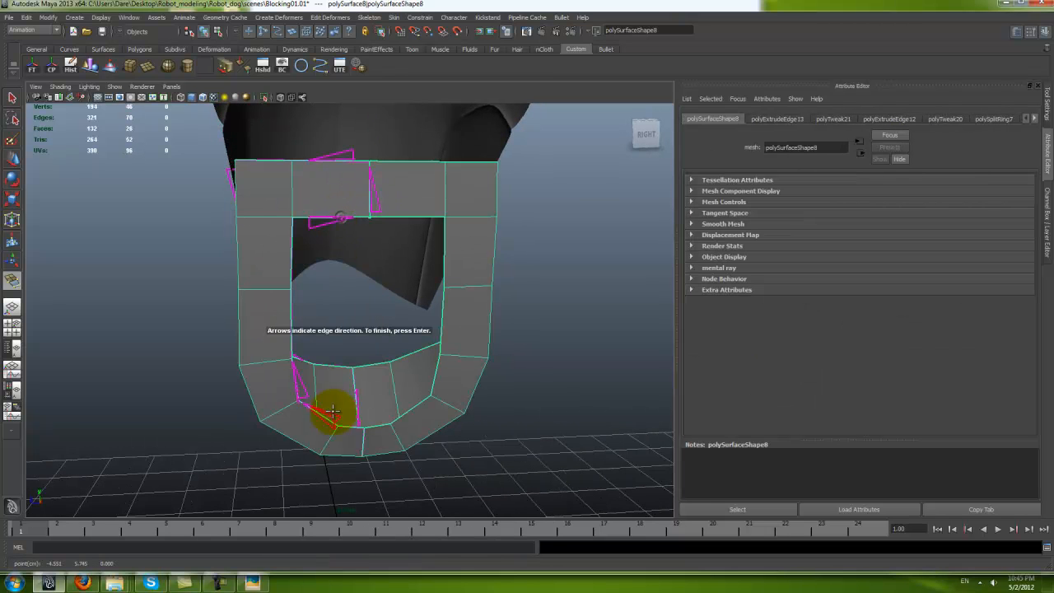
pyautogui.click(352, 424)
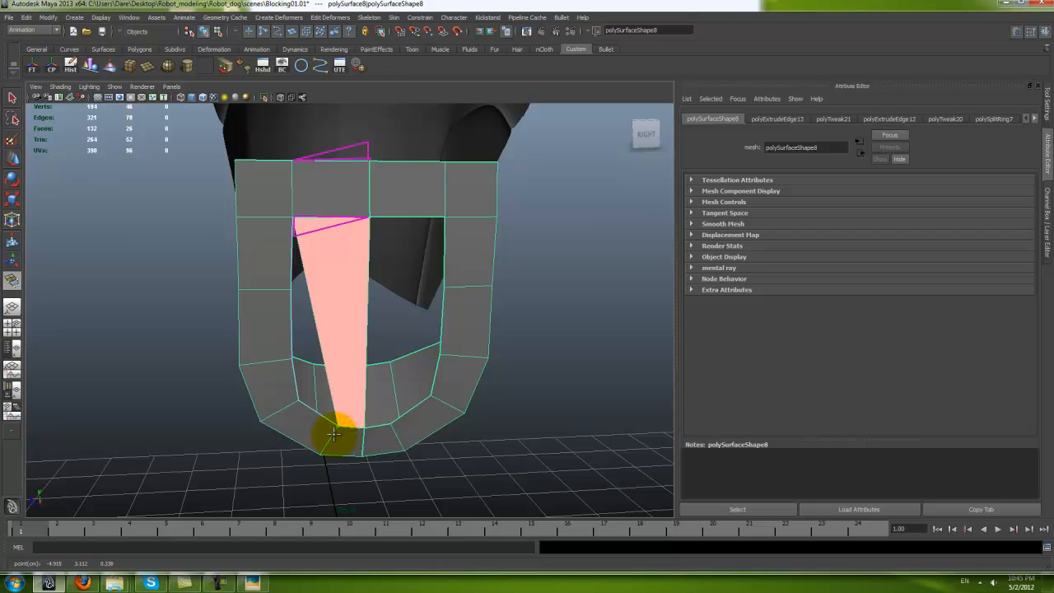
pyautogui.press('Return')
pyautogui.press('1')
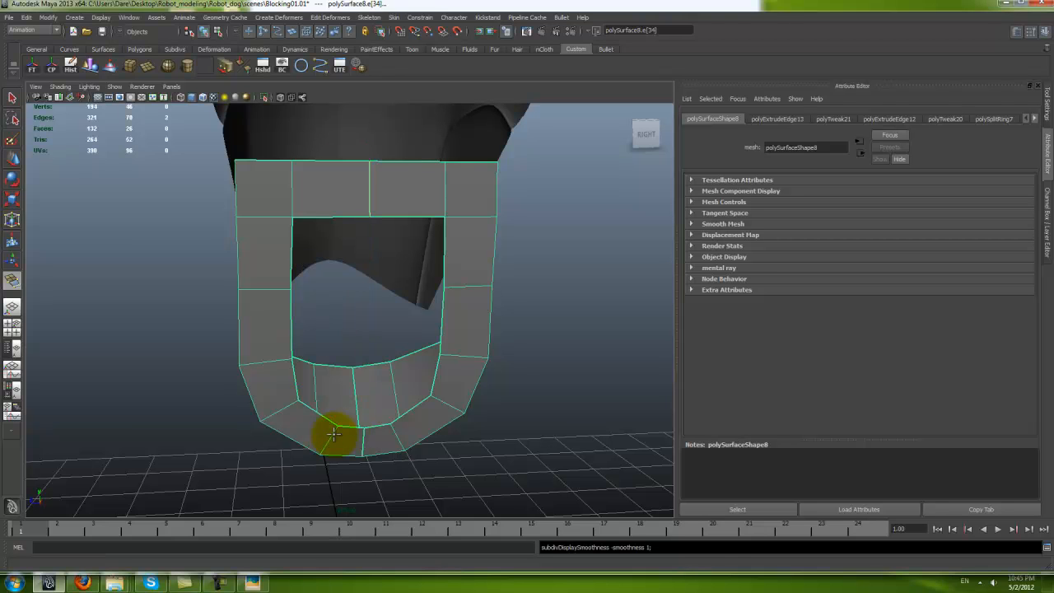
# Step: Extrude the jaw's inner side edges below the crossband and snap them to the centreline to cover the rear opening
pyautogui.press('w')
pyautogui.keyDown('alt'); pyautogui.moveTo(330, 451); pyautogui.dragTo(329, 448); pyautogui.keyUp('alt')
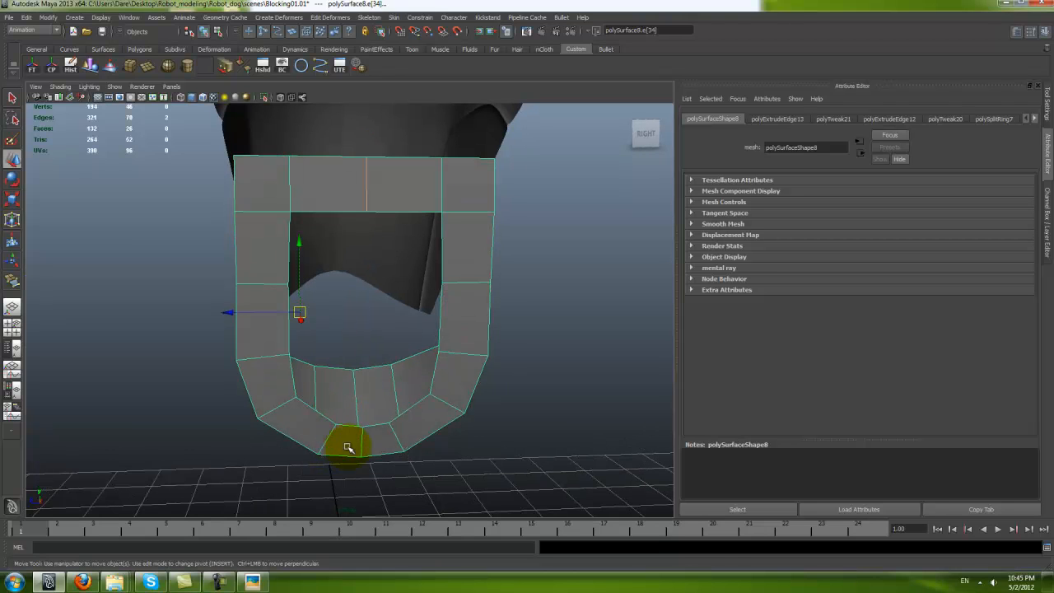
pyautogui.click(289, 240)
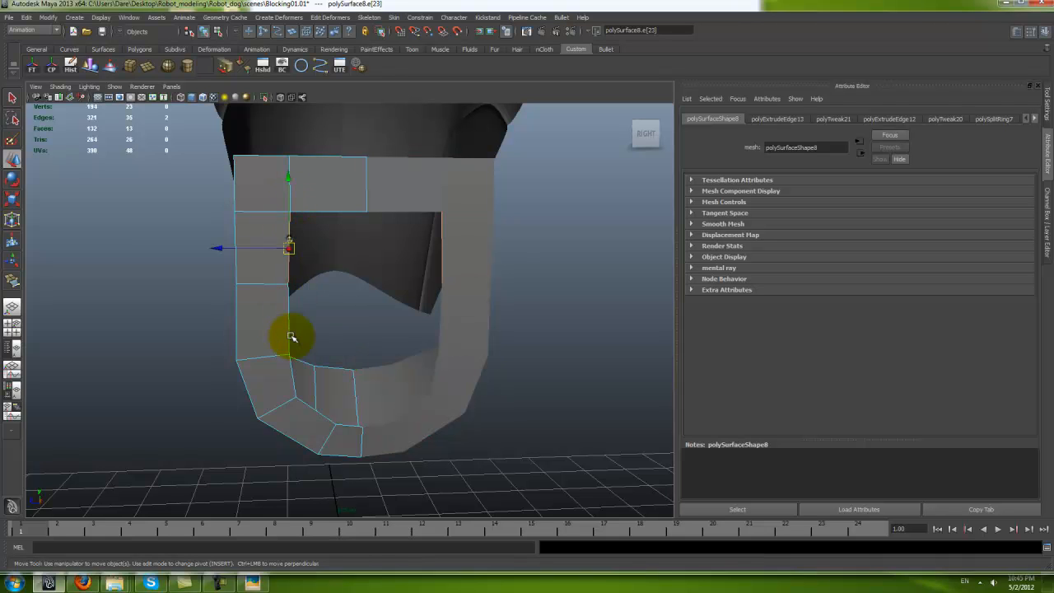
pyautogui.keyDown('shift'); pyautogui.click(287, 313); pyautogui.keyUp('shift')
pyautogui.moveTo(278, 397)
pyautogui.keyDown('alt'); pyautogui.mouseDown()
pyautogui.moveTo(322, 384)
pyautogui.moveTo(285, 379)
pyautogui.mouseUp(); pyautogui.keyUp('alt')
pyautogui.keyDown('shift'); pyautogui.moveTo(275, 237); pyautogui.dragTo(277, 275, button='right'); pyautogui.keyUp('shift')
pyautogui.press('w')
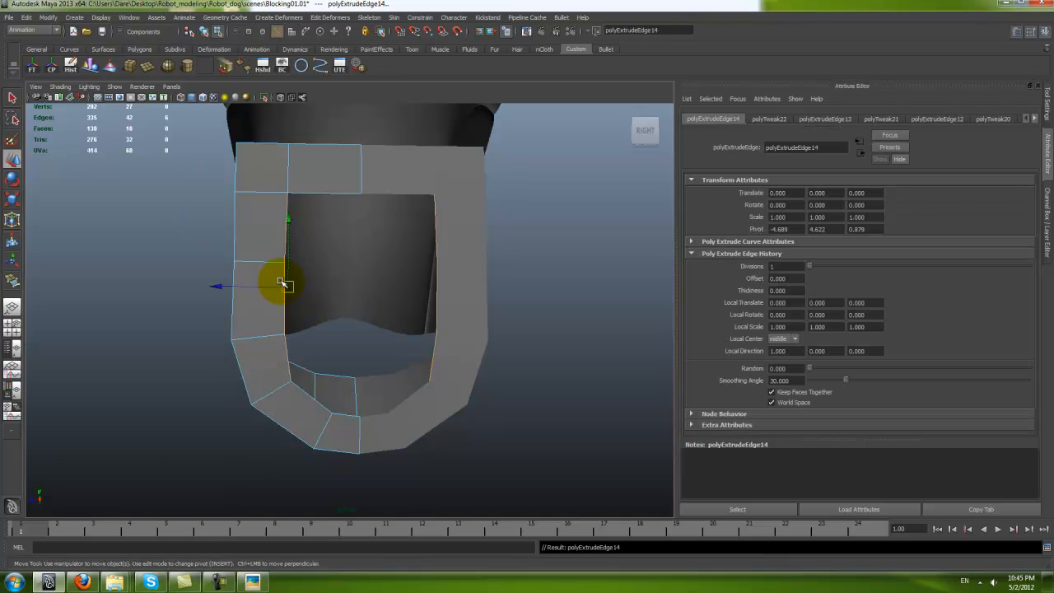
pyautogui.moveTo(217, 287); pyautogui.dragTo(359, 192)
pyautogui.scroll(2, 341, 341)
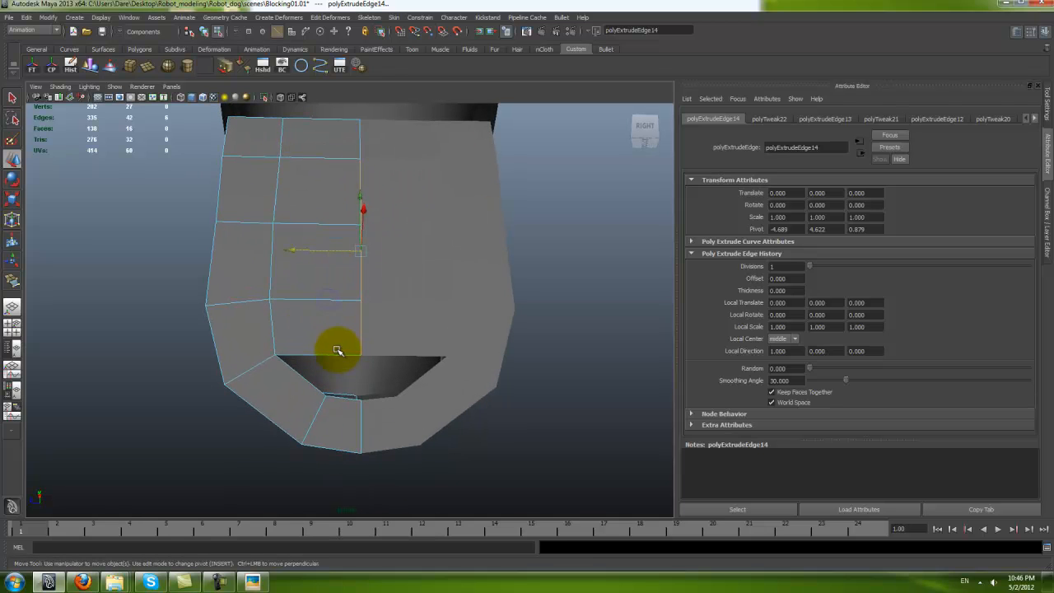
# Step: Fill the remaining gap between the rear cover's lower edge and the chin's inner rim with the Append to Polygon Tool
pyautogui.moveTo(336, 351)
pyautogui.keyDown('alt'); pyautogui.mouseDown()
pyautogui.moveTo(349, 401)
pyautogui.moveTo(342, 372)
pyautogui.moveTo(330, 370)
pyautogui.mouseUp(); pyautogui.keyUp('alt')
pyautogui.press('F8')
pyautogui.press('F8')
pyautogui.keyDown('shift'); pyautogui.moveTo(321, 361); pyautogui.dragTo(338, 380, button='right'); pyautogui.keyUp('shift')
pyautogui.click(339, 376)
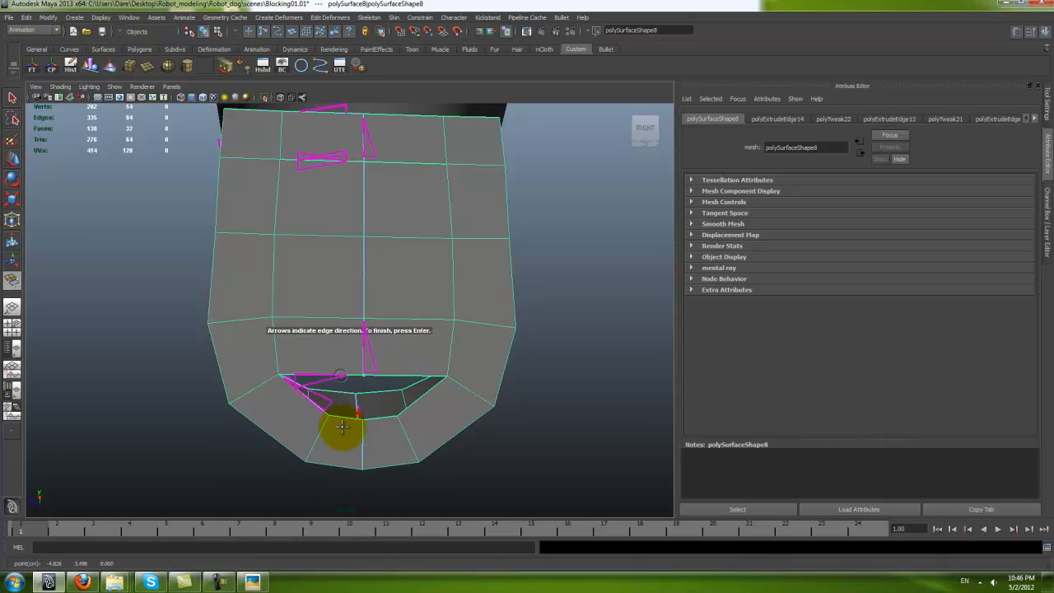
pyautogui.click(347, 415)
pyautogui.press('Return')
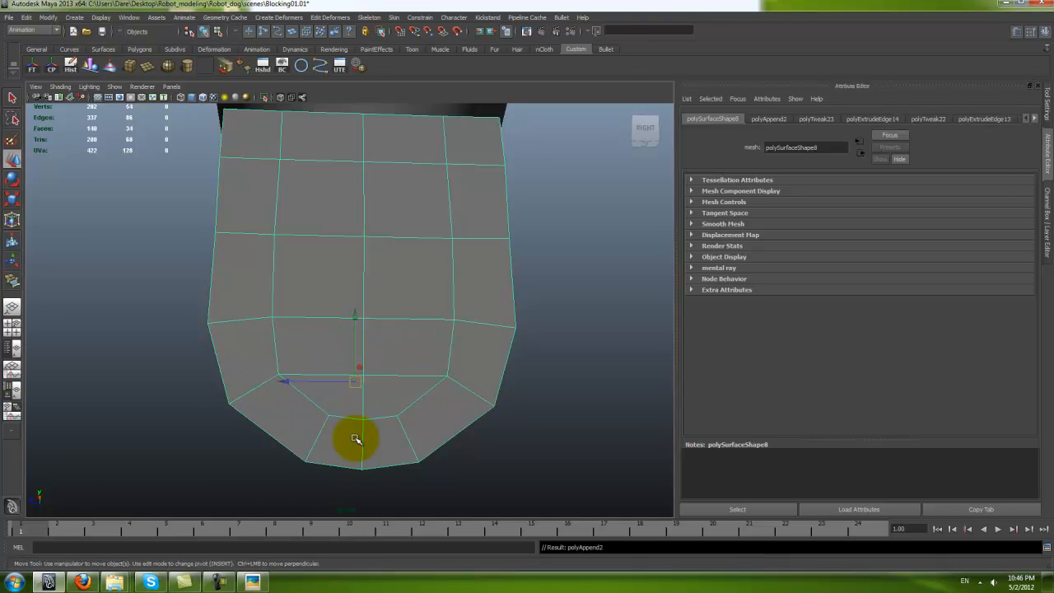
# Step: Merge the overlapping vertices where the new rear cover meets the crossband's inner column to their center
pyautogui.keyDown('alt'); pyautogui.moveTo(356, 439); pyautogui.dragTo(384, 478); pyautogui.keyUp('alt')
pyautogui.press('3')
pyautogui.press('1')
pyautogui.keyDown('alt'); pyautogui.moveTo(365, 258); pyautogui.dragTo(527, 240); pyautogui.keyUp('alt')
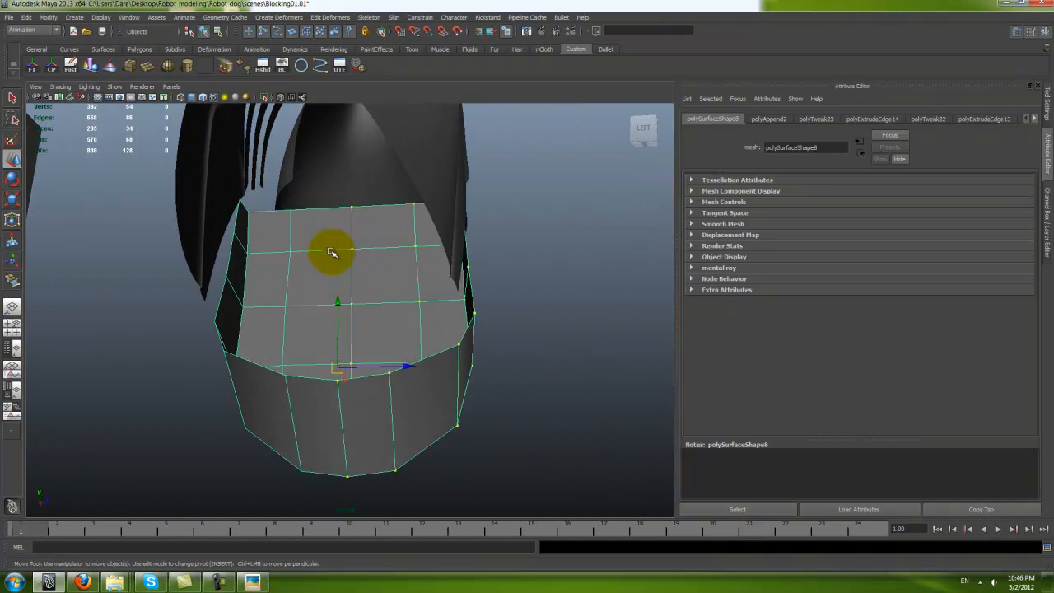
pyautogui.moveTo(345, 233); pyautogui.dragTo(428, 272)
pyautogui.keyDown('shift'); pyautogui.rightClick(428, 273); pyautogui.keyUp('shift')
pyautogui.moveTo(427, 245)
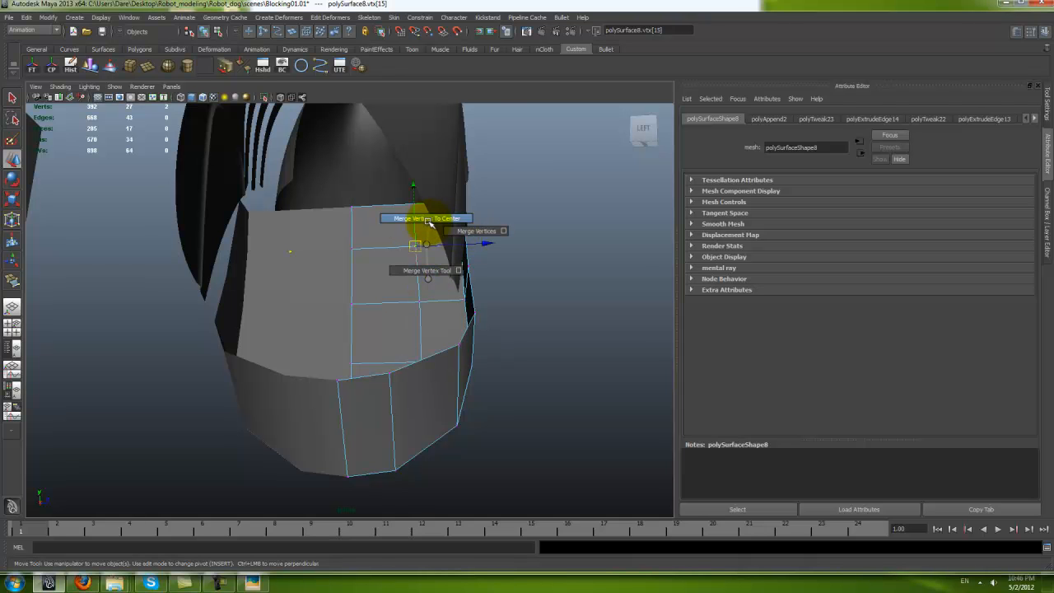
pyautogui.click(428, 218)
# Step: Merge the other overlapping vertices along the rear cover's seams and at the top of the centreline, and preview the jaw smoothed
pyautogui.keyDown('alt'); pyautogui.moveTo(428, 218); pyautogui.dragTo(410, 314); pyautogui.keyUp('alt')
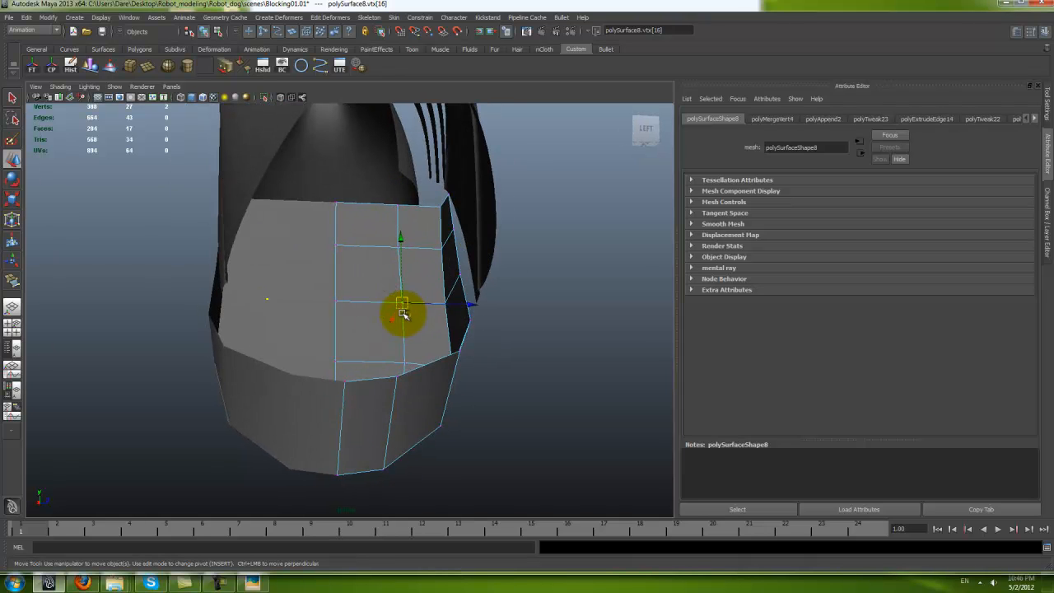
pyautogui.press('g')
pyautogui.moveTo(417, 227); pyautogui.dragTo(419, 229)
pyautogui.press('g')
pyautogui.moveTo(316, 194); pyautogui.dragTo(346, 218)
pyautogui.press('g')
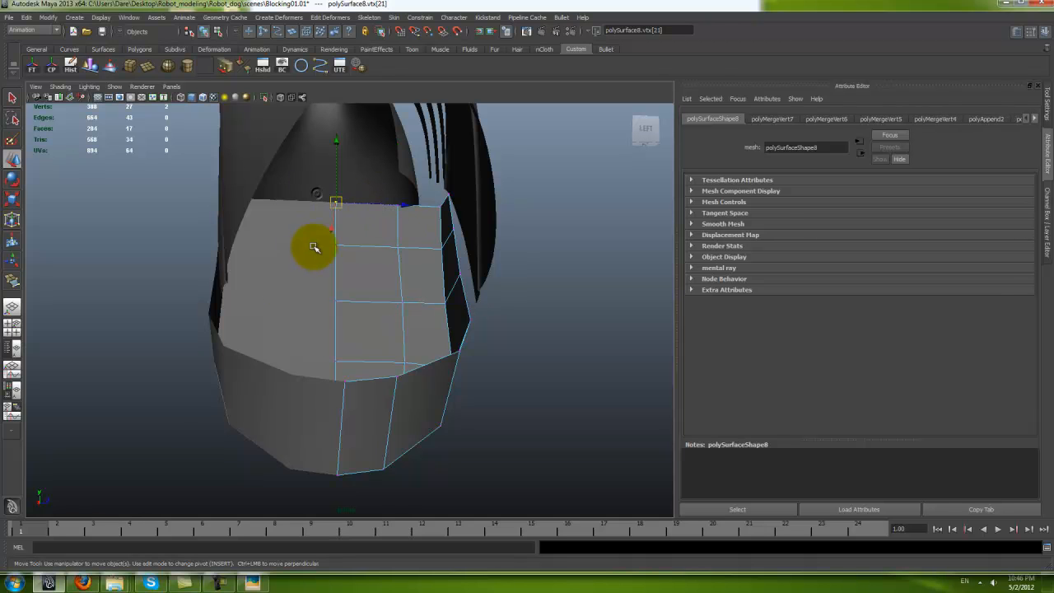
pyautogui.click(316, 248)
pyautogui.click(362, 261)
pyautogui.press('3')
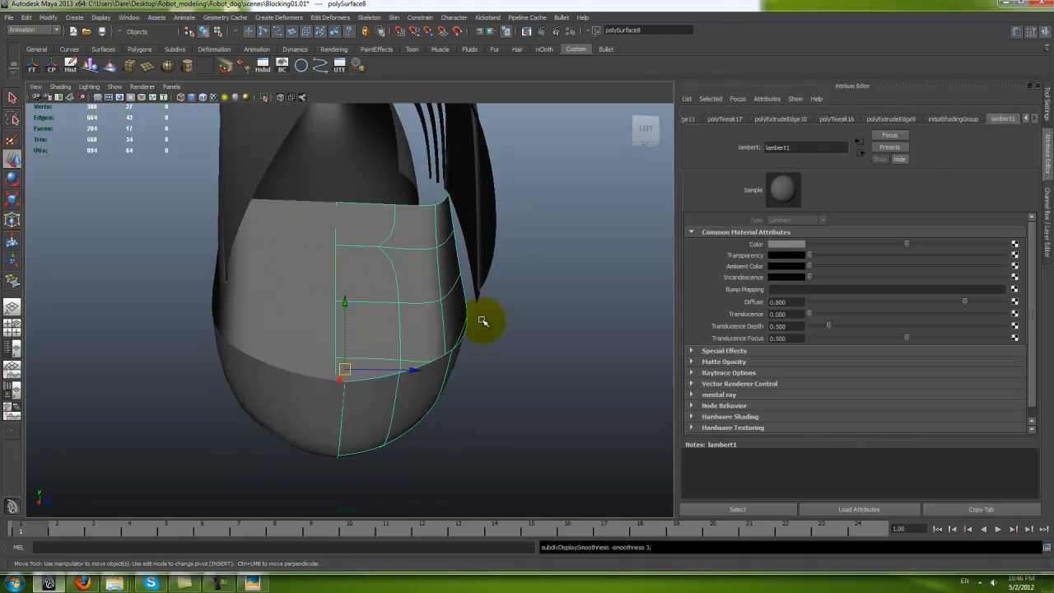
# Step: Merge the missed overlapping vertices on the centreline at the crossband's lower edge and return the jaw to unsmoothed display
pyautogui.moveTo(361, 251); pyautogui.dragTo(349, 250, button='right')
pyautogui.moveTo(322, 232); pyautogui.dragTo(338, 254)
pyautogui.moveTo(412, 285); pyautogui.dragTo(438, 250, button='right')
pyautogui.click(475, 349)
pyautogui.keyDown('alt'); pyautogui.moveTo(475, 349); pyautogui.dragTo(241, 409); pyautogui.keyUp('alt')
pyautogui.click(404, 381)
pyautogui.press('f')
pyautogui.press('1')
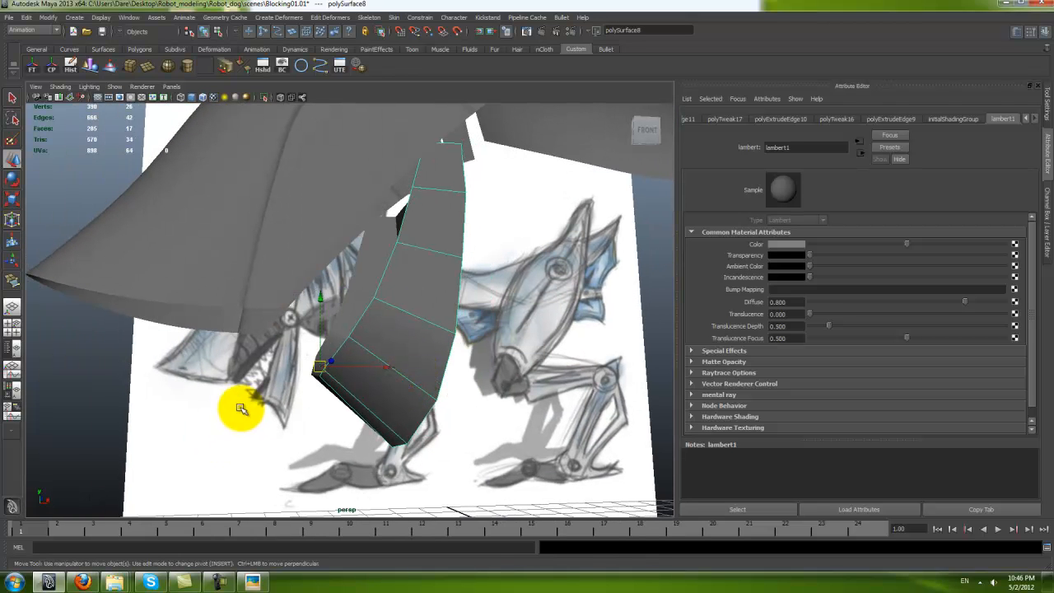
# Step: Insert an edge loop midway along the jaw's outer side wall, running around the chin
pyautogui.moveTo(266, 388)
pyautogui.keyDown('alt'); pyautogui.mouseDown(button='right')
pyautogui.moveTo(330, 431)
pyautogui.moveTo(375, 406)
pyautogui.moveTo(383, 364)
pyautogui.mouseUp(button='right'); pyautogui.keyUp('alt')
pyautogui.moveTo(351, 381)
pyautogui.keyDown('alt'); pyautogui.mouseDown()
pyautogui.moveTo(438, 388)
pyautogui.moveTo(442, 369)
pyautogui.moveTo(384, 388)
pyautogui.moveTo(406, 373)
pyautogui.mouseUp(); pyautogui.keyUp('alt')
pyautogui.click(443, 370)
pyautogui.keyDown('shift'); pyautogui.rightClick(407, 373); pyautogui.keyUp('shift')
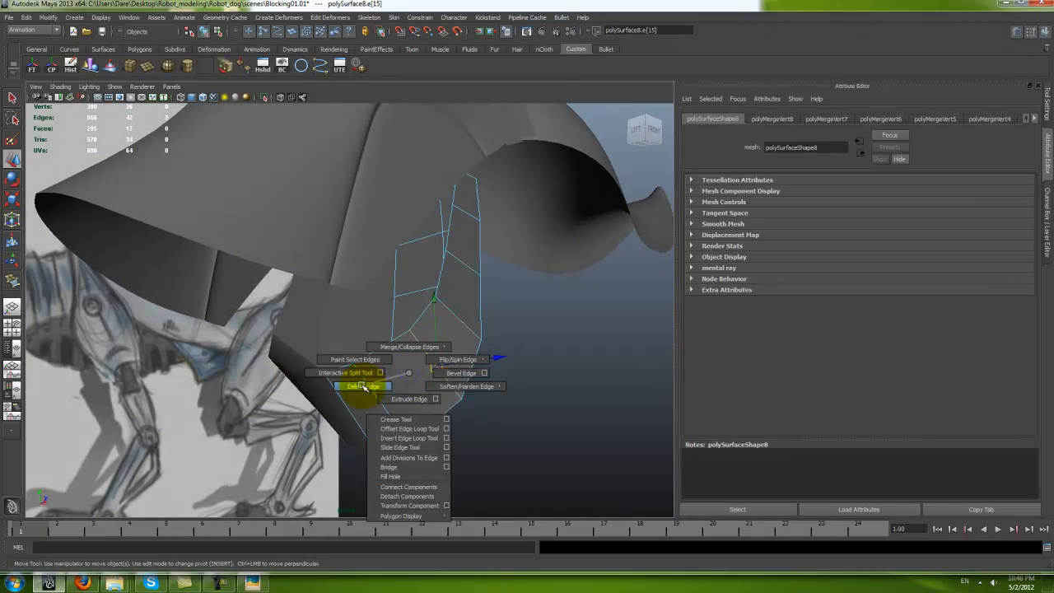
pyautogui.keyDown('shift'); pyautogui.moveTo(363, 374); pyautogui.dragTo(360, 373, button='right'); pyautogui.keyUp('shift')
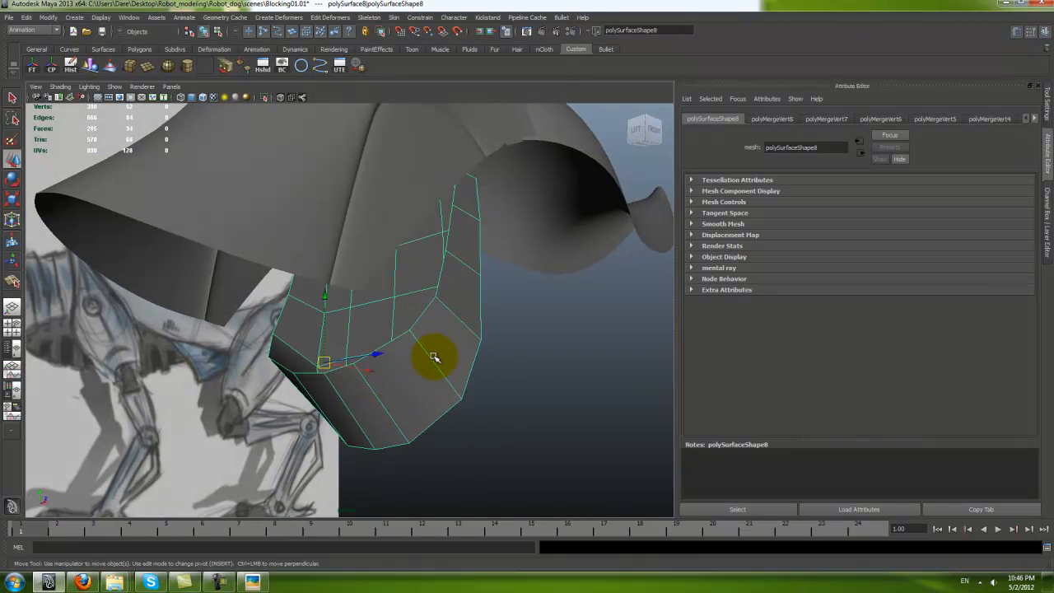
pyautogui.keyDown('shift'); pyautogui.rightClick(434, 357); pyautogui.keyUp('shift')
pyautogui.click(404, 366)
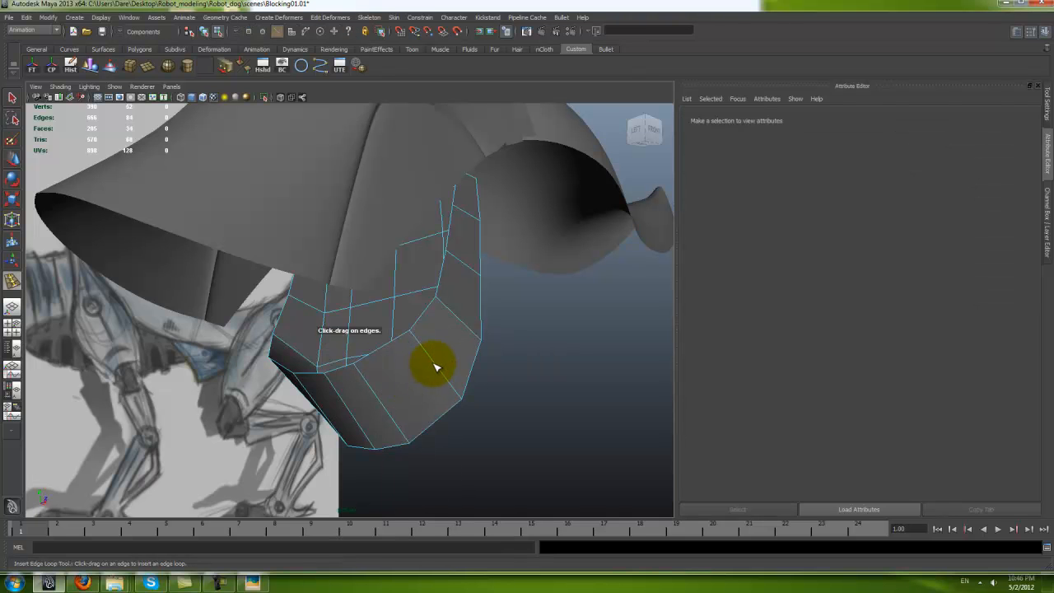
pyautogui.click(434, 363)
# Step: In the front view, move the new loop's two lowest chin vertices upward with the move axis set to Normals average
pyautogui.press('space')
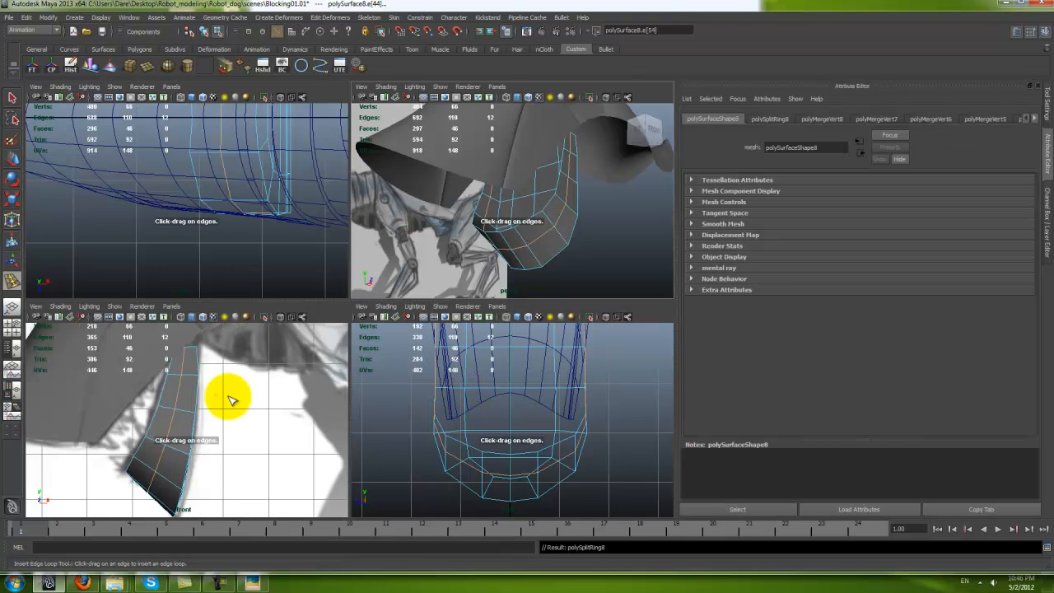
pyautogui.press('space')
pyautogui.press('w')
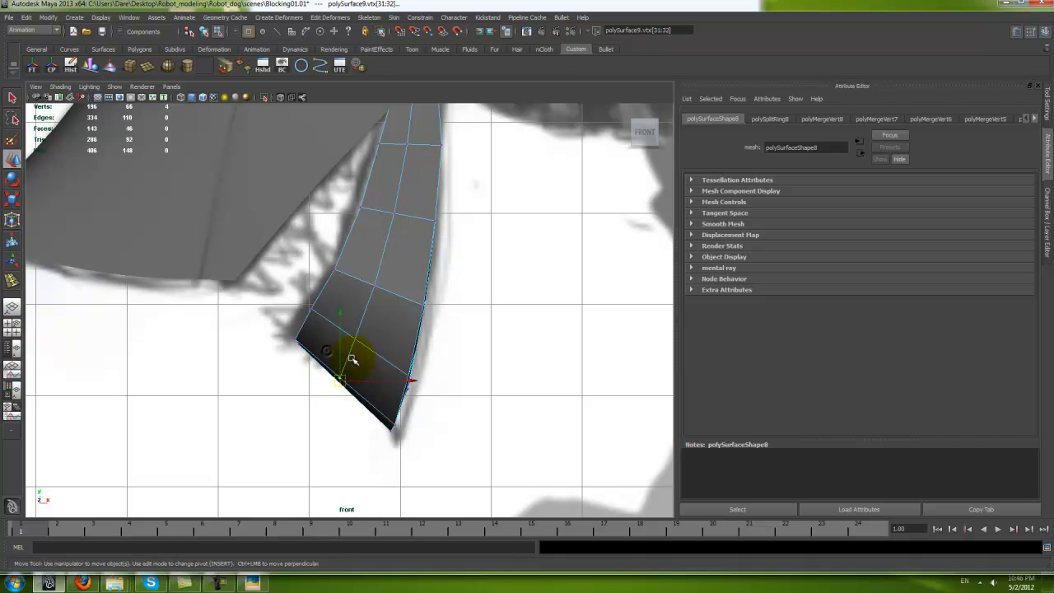
pyautogui.click(366, 346)
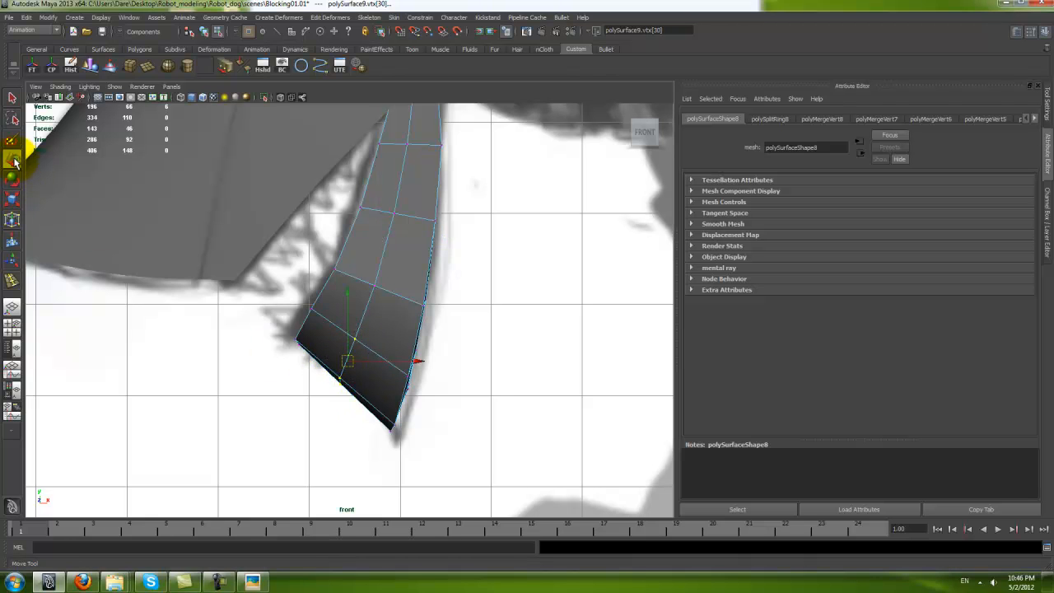
pyautogui.doubleClick(14, 161)
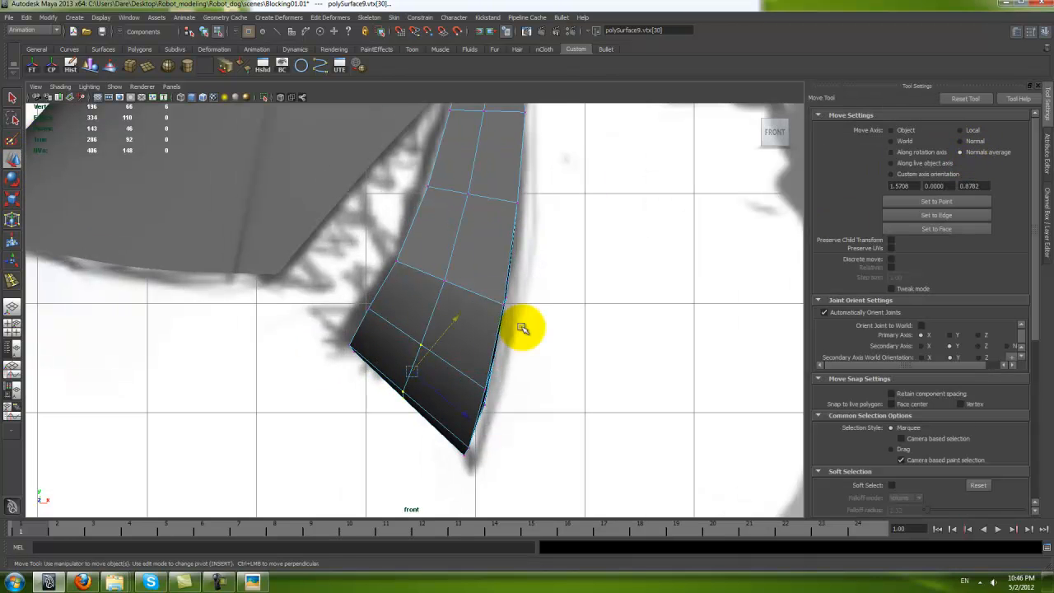
pyautogui.moveTo(460, 315); pyautogui.dragTo(458, 282)
# Step: Set the move axis to World and adjust the sideways position of the loop's vertices at the chin corner in perspective
pyautogui.press('space')
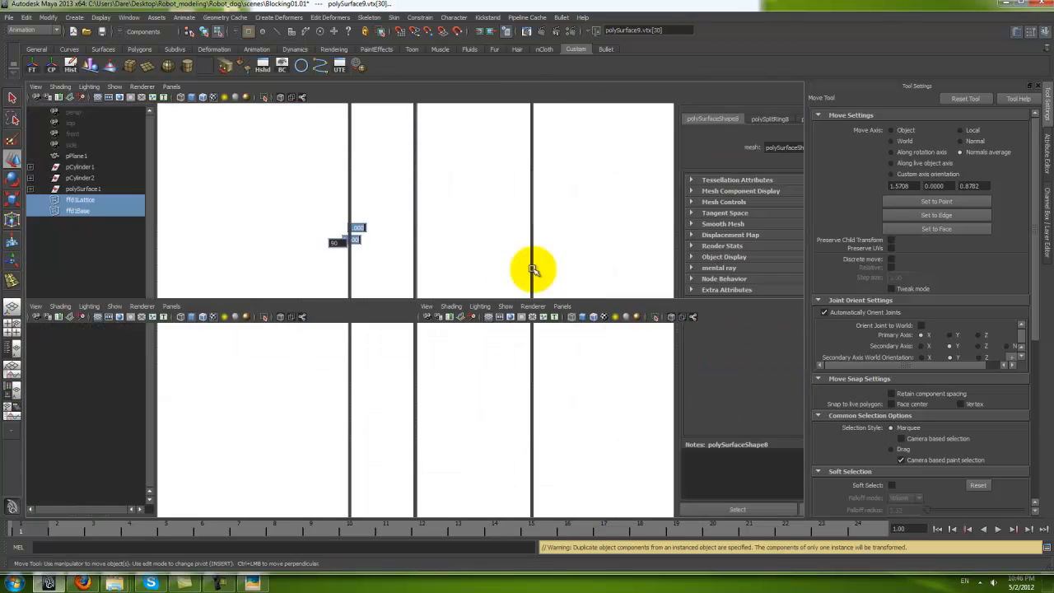
pyautogui.press('space')
pyautogui.keyDown('alt'); pyautogui.moveTo(586, 271); pyautogui.dragTo(537, 362); pyautogui.keyUp('alt')
pyautogui.keyDown('alt'); pyautogui.moveTo(482, 339); pyautogui.dragTo(535, 370, button='right'); pyautogui.keyUp('alt')
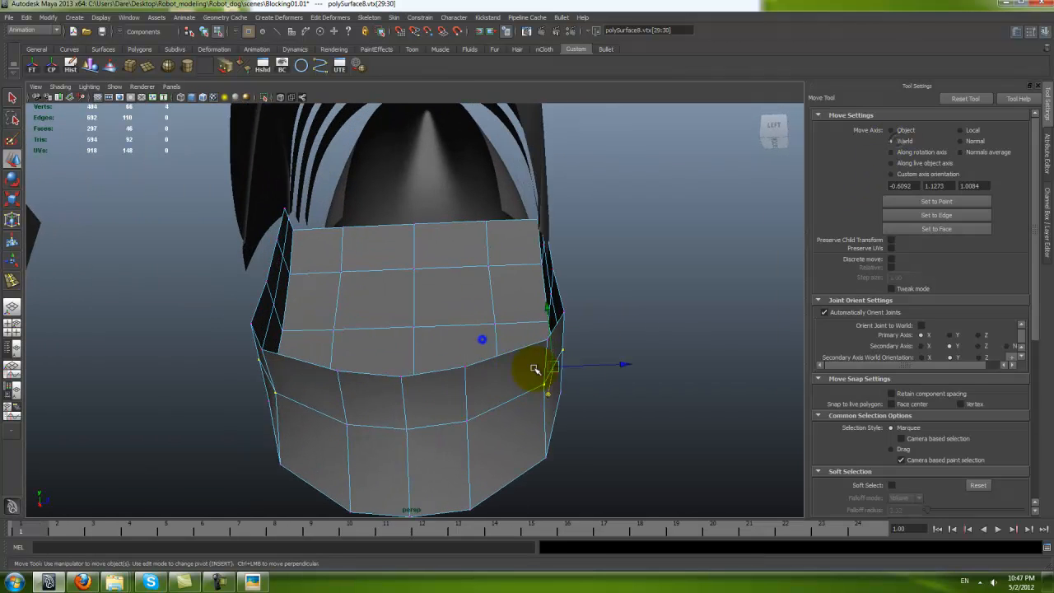
pyautogui.moveTo(627, 364); pyautogui.dragTo(616, 367, button='middle')
pyautogui.keyDown('alt'); pyautogui.moveTo(612, 368); pyautogui.dragTo(607, 343); pyautogui.keyUp('alt')
pyautogui.moveTo(607, 343); pyautogui.dragTo(622, 354, button='middle')
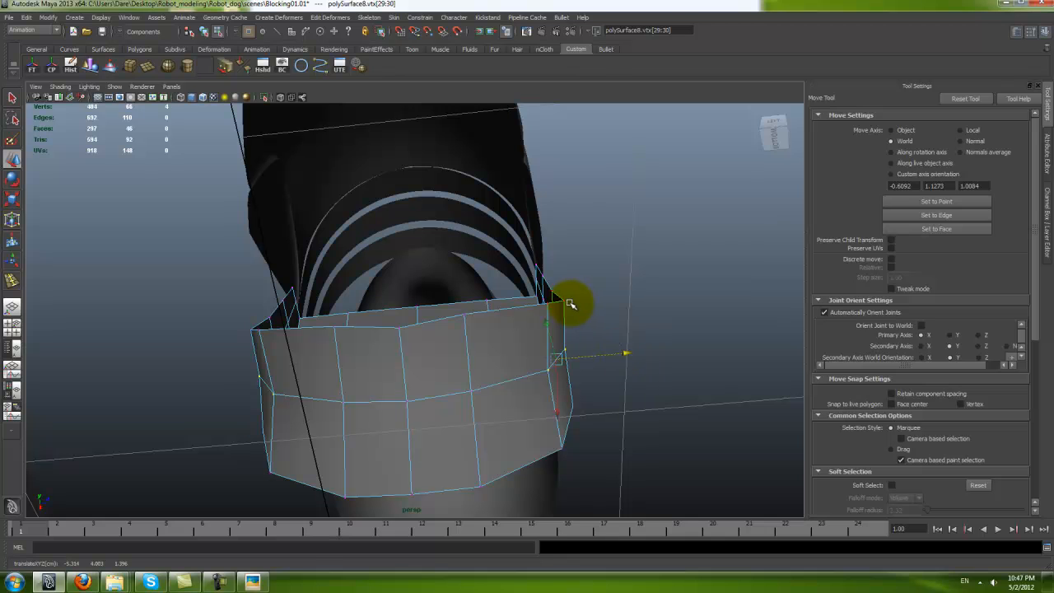
pyautogui.keyDown('alt'); pyautogui.moveTo(573, 314); pyautogui.dragTo(447, 388); pyautogui.keyUp('alt')
# Step: Preview the jaw smoothed and examine its shape against the head and the reference sketch from several angles
pyautogui.press('3')
pyautogui.moveTo(472, 374); pyautogui.dragTo(527, 345, button='right')
pyautogui.click(581, 370)
pyautogui.keyDown('alt'); pyautogui.moveTo(580, 374); pyautogui.dragTo(517, 476); pyautogui.keyUp('alt')
pyautogui.keyDown('alt'); pyautogui.moveTo(517, 476); pyautogui.dragTo(359, 386, button='right'); pyautogui.keyUp('alt')
pyautogui.keyDown('alt'); pyautogui.moveTo(360, 386); pyautogui.dragTo(442, 386); pyautogui.keyUp('alt')
pyautogui.keyDown('alt'); pyautogui.moveTo(442, 387); pyautogui.dragTo(208, 317, button='right'); pyautogui.keyUp('alt')
pyautogui.keyDown('alt'); pyautogui.moveTo(208, 316); pyautogui.dragTo(414, 336); pyautogui.keyUp('alt')
pyautogui.click(414, 336)
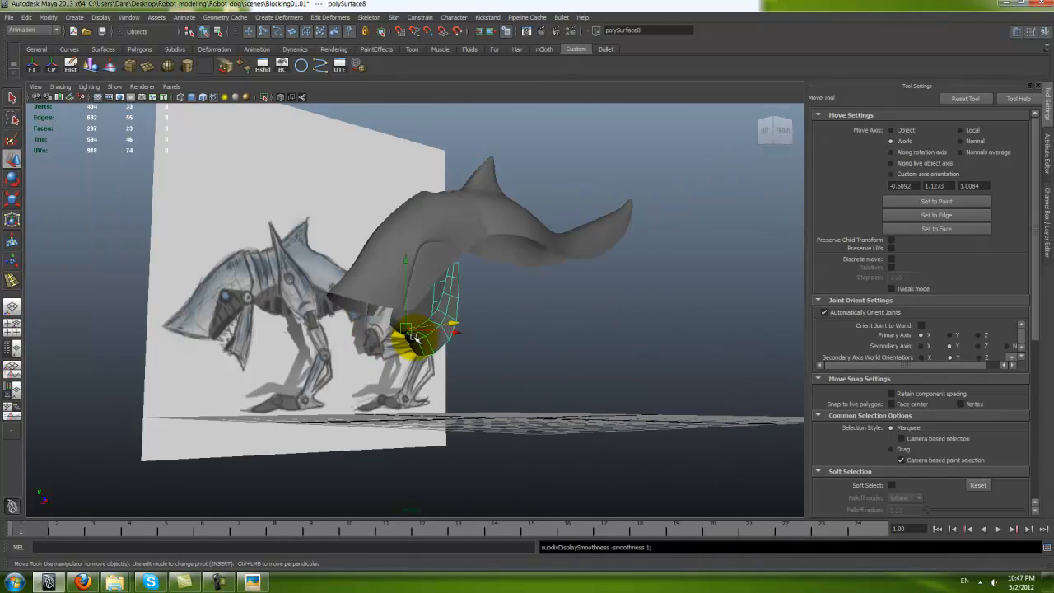
# Step: Save the scene with the reshaped lower jaw
pyautogui.keyDown('alt'); pyautogui.moveTo(414, 336); pyautogui.dragTo(527, 384, button='right'); pyautogui.keyUp('alt')
pyautogui.keyDown('alt'); pyautogui.moveTo(527, 384); pyautogui.dragTo(483, 357); pyautogui.keyUp('alt')
pyautogui.hotkey('ctrl', 's')
# Step: Bevel the corner edge loop between the jaw's side wall and rear face with an offset of 0.2
pyautogui.keyDown('alt'); pyautogui.moveTo(482, 357); pyautogui.dragTo(478, 310, button='right'); pyautogui.keyUp('alt')
pyautogui.keyDown('alt'); pyautogui.moveTo(478, 310); pyautogui.dragTo(518, 313); pyautogui.keyUp('alt')
pyautogui.moveTo(449, 254); pyautogui.dragTo(448, 203, button='right')
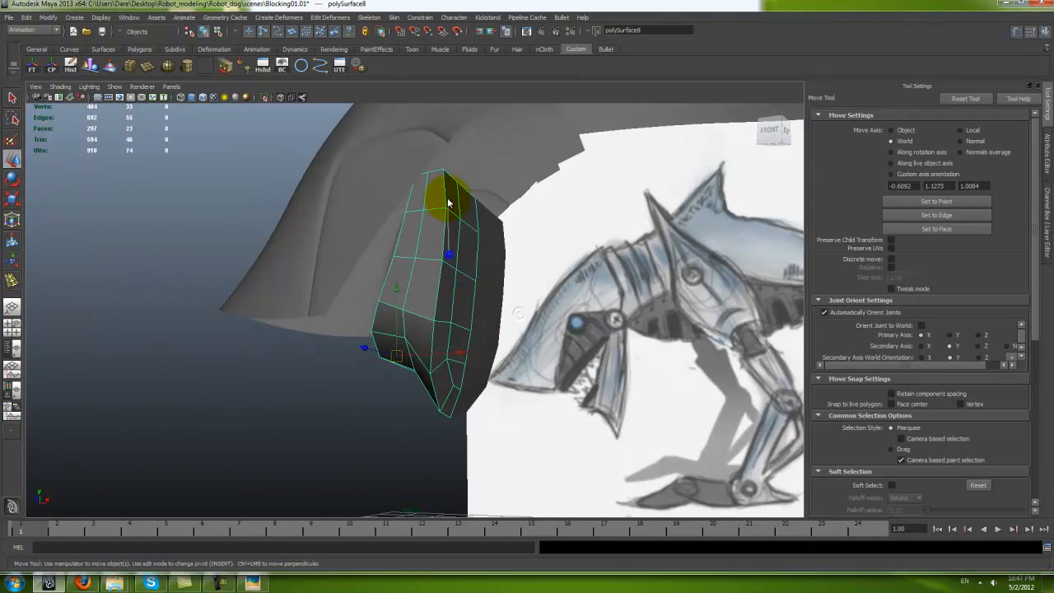
pyautogui.doubleClick(443, 191)
pyautogui.keyDown('alt'); pyautogui.moveTo(433, 282); pyautogui.dragTo(449, 270); pyautogui.keyUp('alt')
pyautogui.moveTo(449, 270)
pyautogui.mouseDown(button='right')
pyautogui.moveTo(438, 249)
pyautogui.moveTo(466, 282)
pyautogui.moveTo(489, 288)
pyautogui.mouseUp(button='right')
pyautogui.keyDown('alt'); pyautogui.moveTo(489, 288); pyautogui.dragTo(536, 329); pyautogui.keyUp('alt')
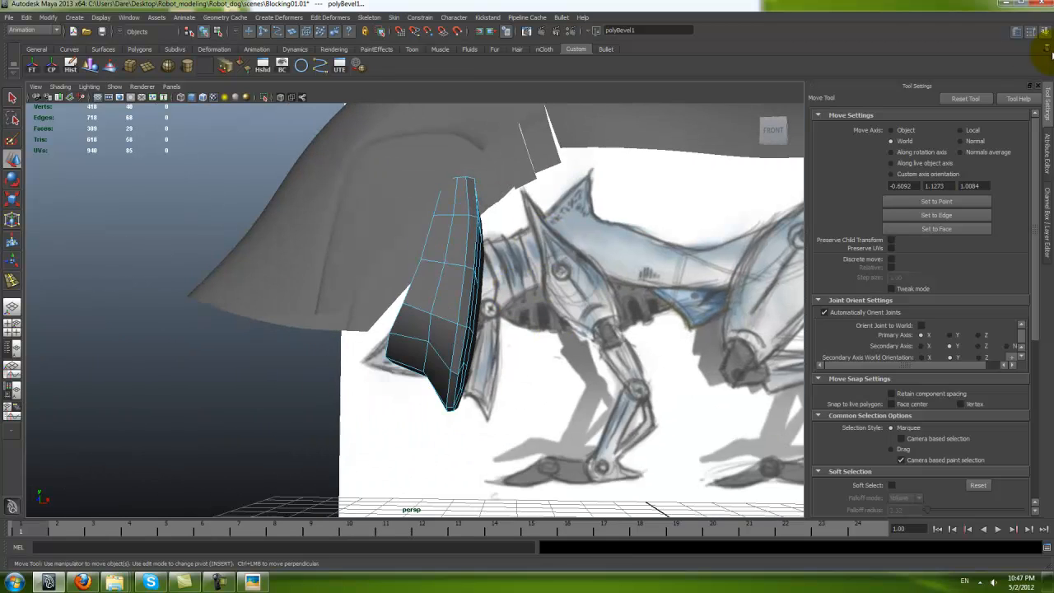
pyautogui.click(1045, 31)
pyautogui.keyDown('alt'); pyautogui.moveTo(512, 242); pyautogui.dragTo(463, 263); pyautogui.keyUp('alt')
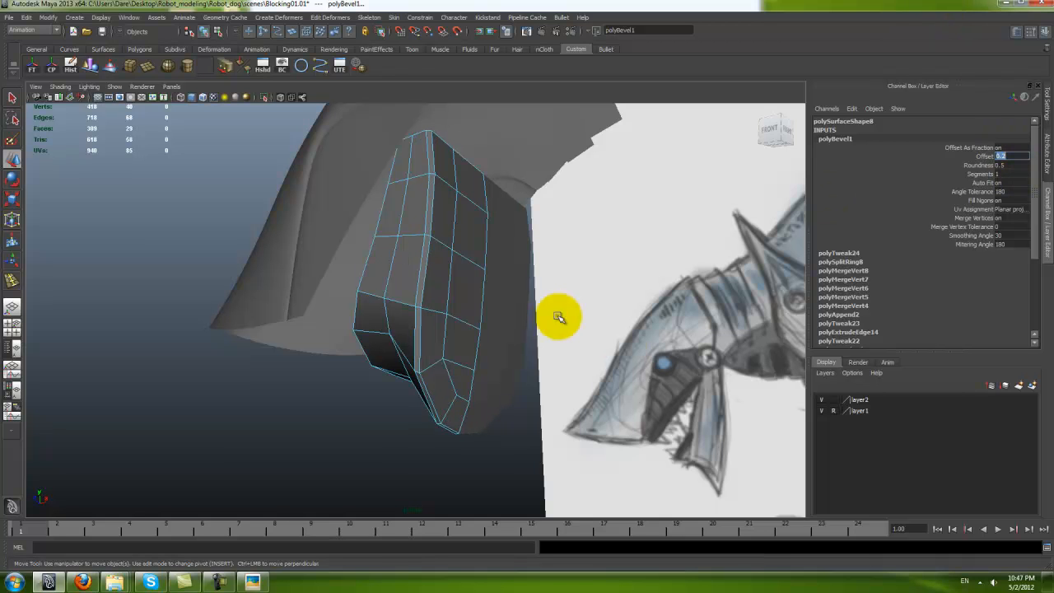
# Step: Preview the bevelled jaw smoothed and compare the whole model with the reference sketch in the front view
pyautogui.keyDown('alt'); pyautogui.moveTo(558, 318); pyautogui.dragTo(506, 294); pyautogui.keyUp('alt')
pyautogui.press('2')
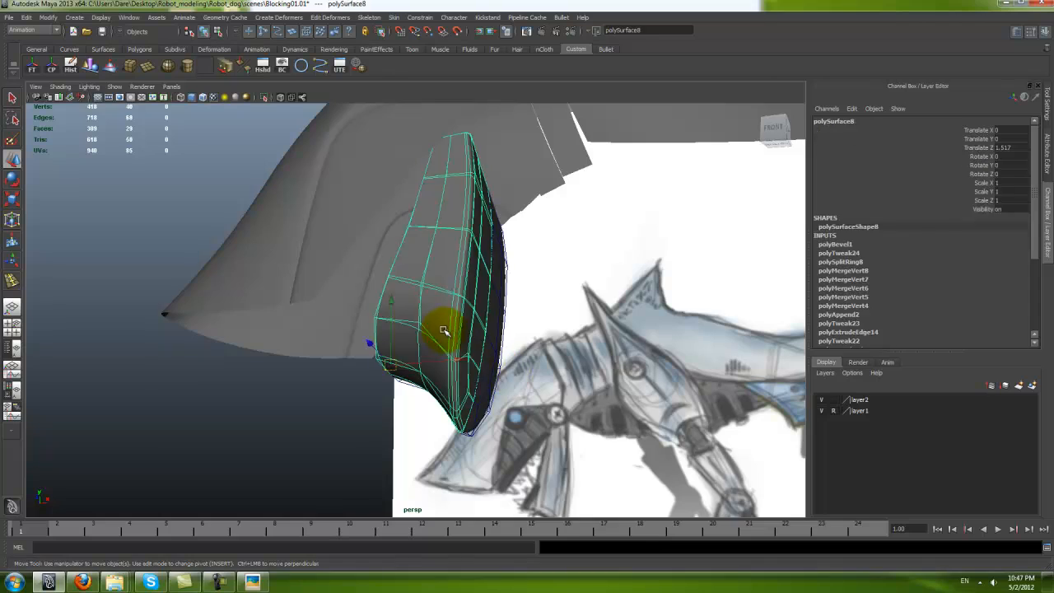
pyautogui.click(313, 390)
pyautogui.moveTo(313, 390)
pyautogui.keyDown('alt'); pyautogui.mouseDown()
pyautogui.moveTo(430, 372)
pyautogui.moveTo(510, 284)
pyautogui.moveTo(435, 349)
pyautogui.moveTo(590, 329)
pyautogui.moveTo(625, 355)
pyautogui.moveTo(458, 375)
pyautogui.moveTo(469, 369)
pyautogui.moveTo(346, 354)
pyautogui.moveTo(438, 341)
pyautogui.mouseUp(); pyautogui.keyUp('alt')
pyautogui.press('space')
pyautogui.press('space')
pyautogui.scroll(-5, 367, 365)
pyautogui.keyDown('alt'); pyautogui.moveTo(449, 342); pyautogui.dragTo(306, 401, button='middle'); pyautogui.keyUp('alt')
pyautogui.keyDown('alt'); pyautogui.moveTo(305, 401); pyautogui.dragTo(428, 398, button='right'); pyautogui.keyUp('alt')
pyautogui.keyDown('alt'); pyautogui.moveTo(428, 398); pyautogui.dragTo(383, 401, button='middle'); pyautogui.keyUp('alt')
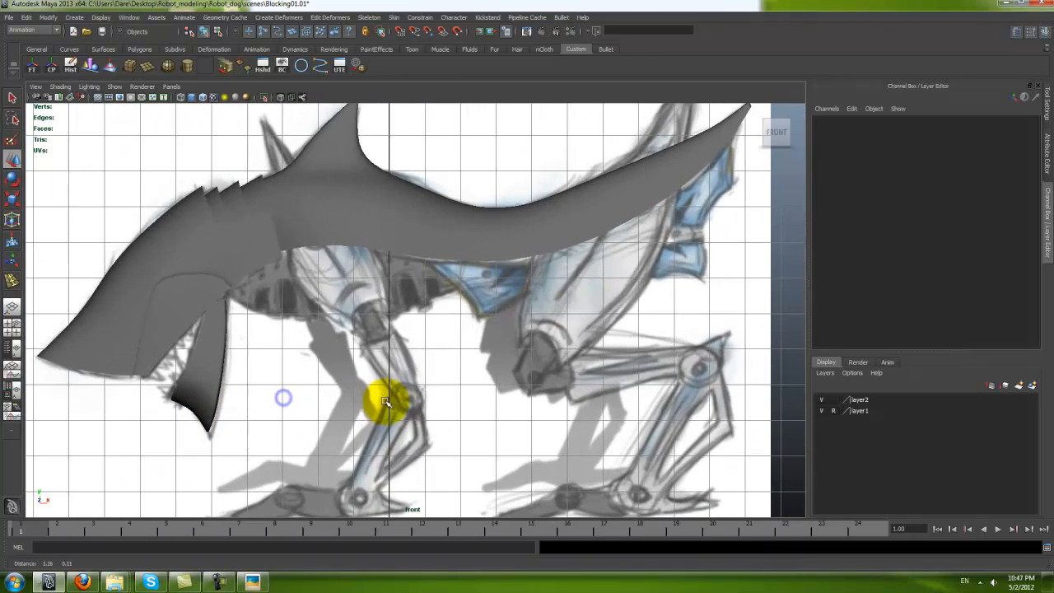
pyautogui.keyDown('alt'); pyautogui.moveTo(432, 385); pyautogui.dragTo(365, 360, button='right'); pyautogui.keyUp('alt')
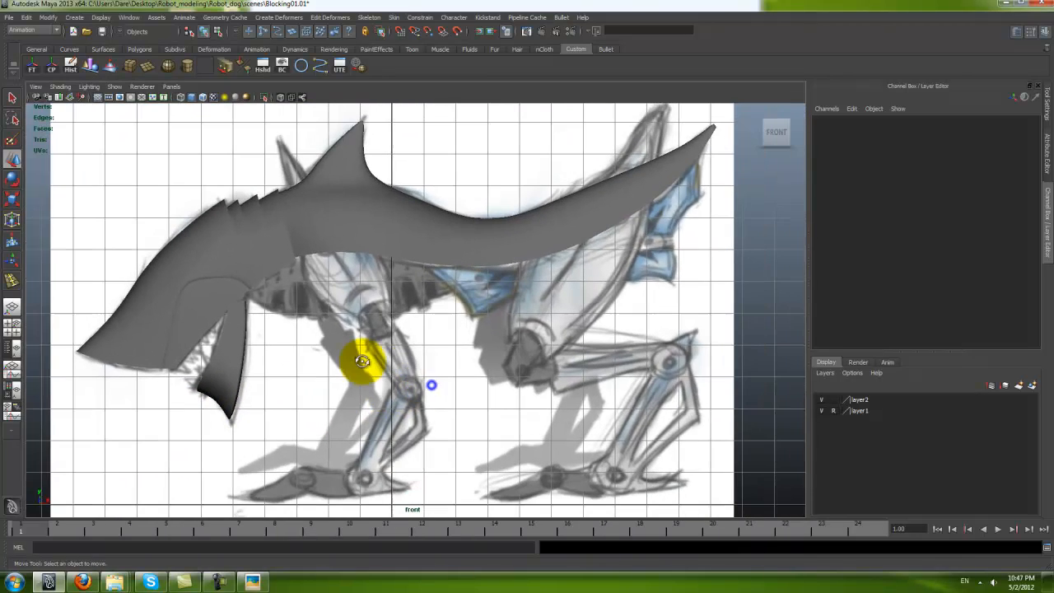
# Step: Hide layer2 and add the neck plates and one half of the head and lower jaw to it
pyautogui.click(821, 400)
pyautogui.click(258, 228)
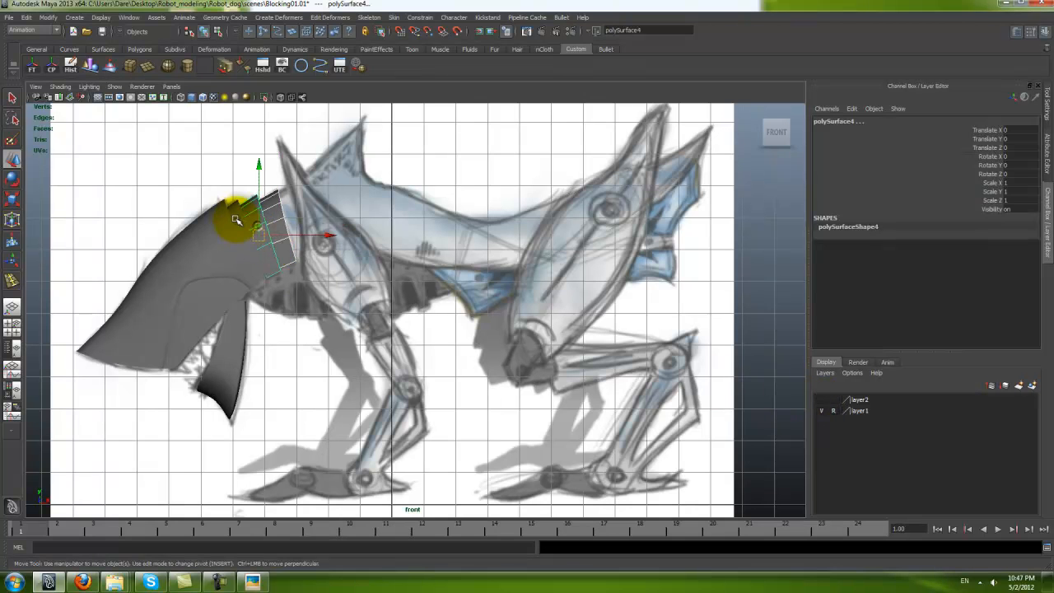
pyautogui.click(223, 313)
pyautogui.keyDown('shift'); pyautogui.click(235, 336); pyautogui.keyUp('shift')
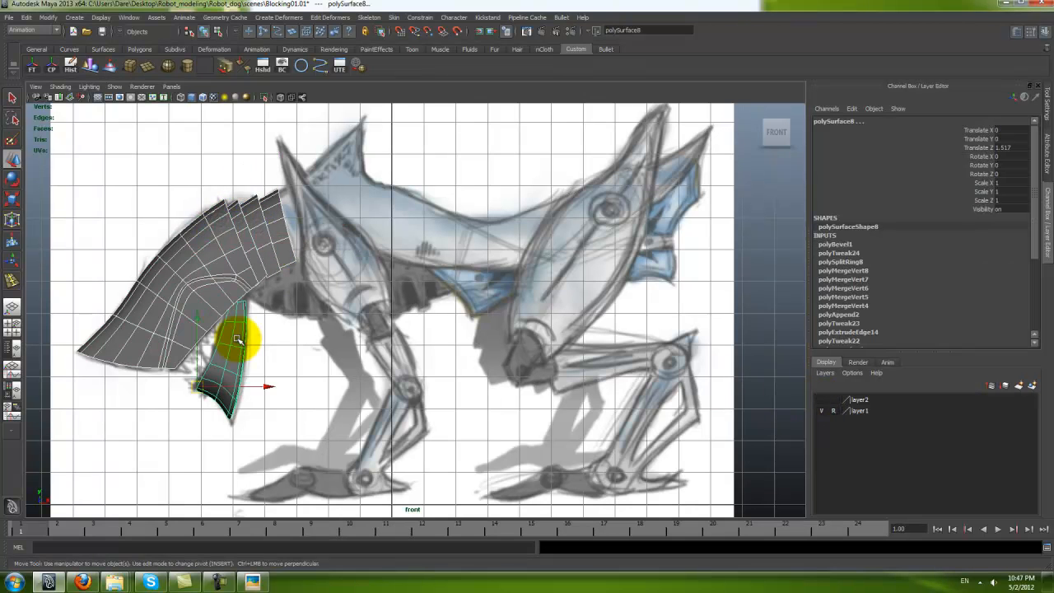
pyautogui.rightClick(859, 402)
pyautogui.click(865, 418)
# Step: Add the remaining mirrored halves of the head and lower jaw to layer2 and make the layer visible again
pyautogui.click(236, 313)
pyautogui.keyDown('shift'); pyautogui.click(234, 345); pyautogui.keyUp('shift')
pyautogui.rightClick(861, 402)
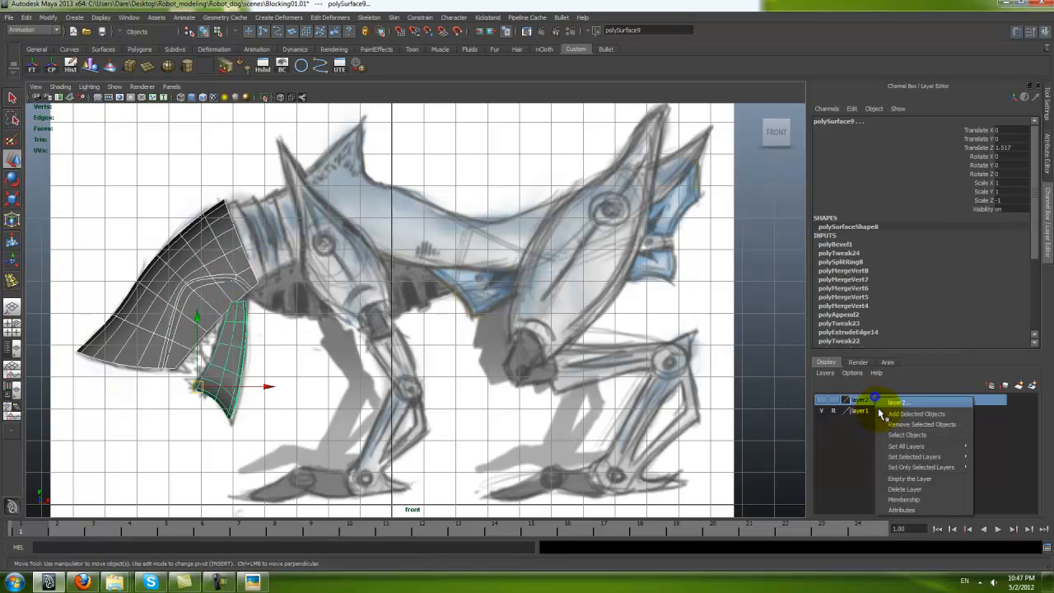
pyautogui.click(891, 414)
pyautogui.keyDown('alt'); pyautogui.moveTo(601, 410); pyautogui.dragTo(661, 400, button='middle'); pyautogui.keyUp('alt')
pyautogui.keyDown('alt'); pyautogui.moveTo(701, 421); pyautogui.dragTo(561, 399, button='right'); pyautogui.keyUp('alt')
pyautogui.click(820, 400)
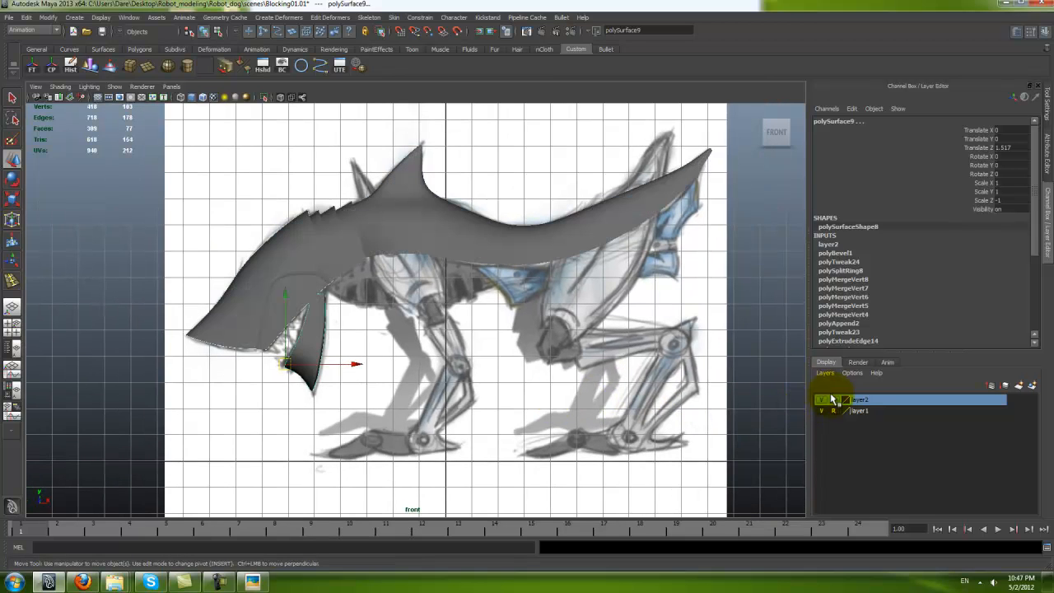
# Step: Set layer2 to template display and study the reference sketch through the model's wireframe
pyautogui.click(834, 401)
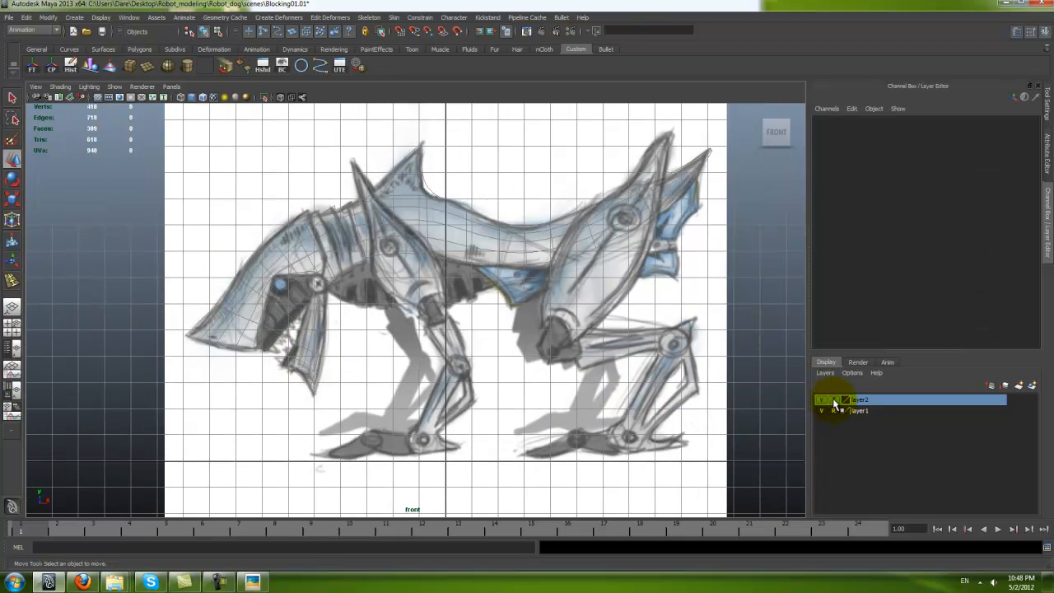
pyautogui.moveTo(269, 363)
pyautogui.keyDown('alt'); pyautogui.mouseDown(button='right')
pyautogui.moveTo(266, 411)
pyautogui.moveTo(252, 401)
pyautogui.moveTo(271, 436)
pyautogui.moveTo(262, 443)
pyautogui.mouseUp(button='right'); pyautogui.keyUp('alt')
pyautogui.keyDown('alt'); pyautogui.moveTo(262, 442); pyautogui.dragTo(256, 433, button='middle'); pyautogui.keyUp('alt')
pyautogui.moveTo(256, 433)
pyautogui.keyDown('alt'); pyautogui.mouseDown(button='right')
pyautogui.moveTo(223, 438)
pyautogui.moveTo(409, 444)
pyautogui.mouseUp(button='right'); pyautogui.keyUp('alt')
pyautogui.moveTo(239, 325)
pyautogui.keyDown('alt'); pyautogui.mouseDown(button='middle')
pyautogui.moveTo(246, 347)
pyautogui.moveTo(302, 361)
pyautogui.moveTo(284, 398)
pyautogui.moveTo(259, 376)
pyautogui.mouseUp(button='middle'); pyautogui.keyUp('alt')
pyautogui.keyDown('alt'); pyautogui.moveTo(258, 376); pyautogui.dragTo(207, 329, button='right'); pyautogui.keyUp('alt')
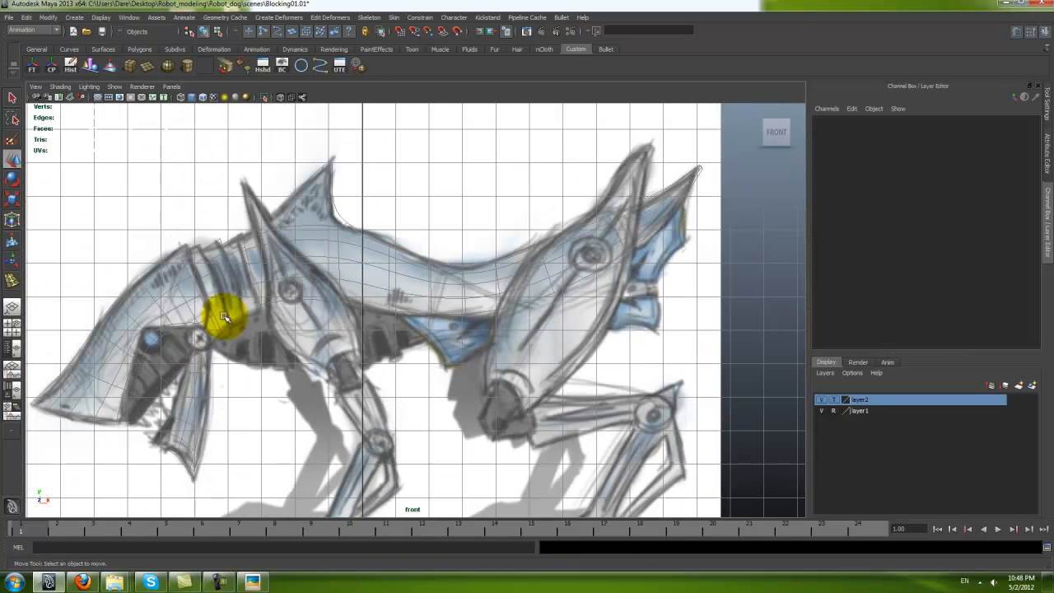
pyautogui.moveTo(316, 374)
pyautogui.keyDown('alt'); pyautogui.mouseDown(button='right')
pyautogui.moveTo(318, 354)
pyautogui.moveTo(376, 317)
pyautogui.moveTo(791, 400)
pyautogui.mouseUp(button='right'); pyautogui.keyUp('alt')
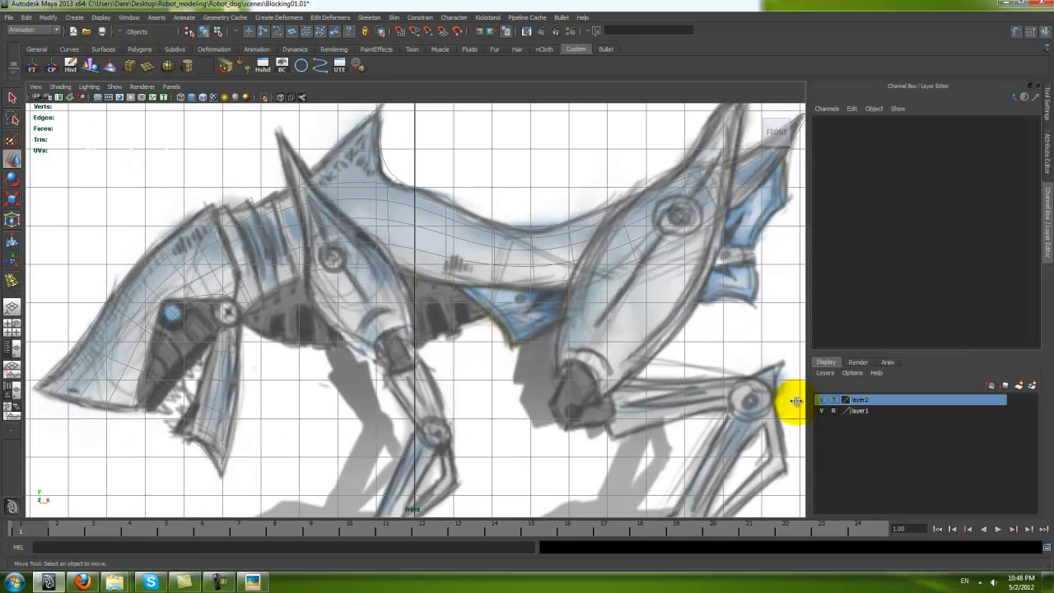
# Step: Set layer2 to reference display and save the scene
pyautogui.click(838, 401)
pyautogui.keyDown('alt'); pyautogui.moveTo(494, 324); pyautogui.dragTo(365, 294, button='right'); pyautogui.keyUp('alt')
pyautogui.moveTo(606, 494); pyautogui.dragTo(610, 495)
pyautogui.keyDown('alt'); pyautogui.moveTo(306, 330); pyautogui.dragTo(395, 387, button='right'); pyautogui.keyUp('alt')
pyautogui.hotkey('ctrl', 's')
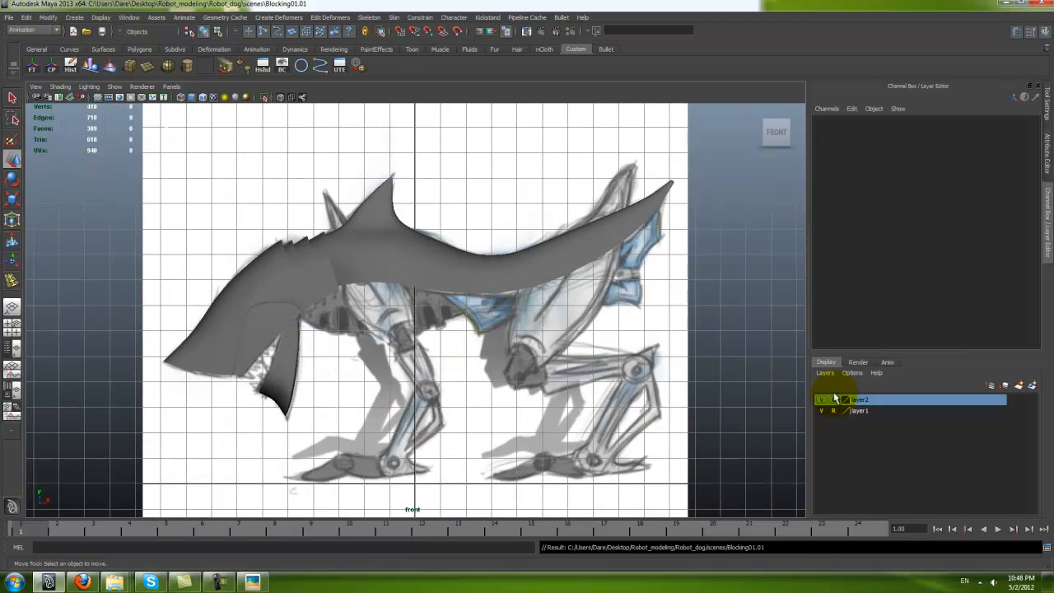
pyautogui.keyDown('alt'); pyautogui.moveTo(596, 325); pyautogui.dragTo(275, 331, button='right'); pyautogui.keyUp('alt')
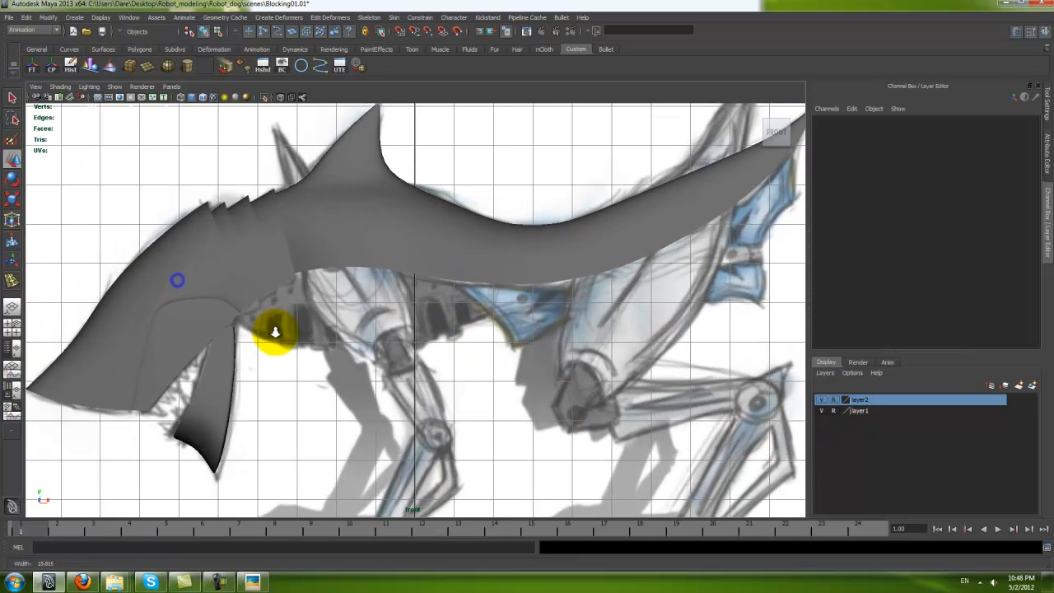
# Step: Create a polygon cylinder, raise it to about Y 6.8 under the body, and set its axis subdivisions to 16
pyautogui.click(187, 68)
pyautogui.scroll(-4, 394, 422)
pyautogui.moveTo(415, 427); pyautogui.dragTo(446, 248)
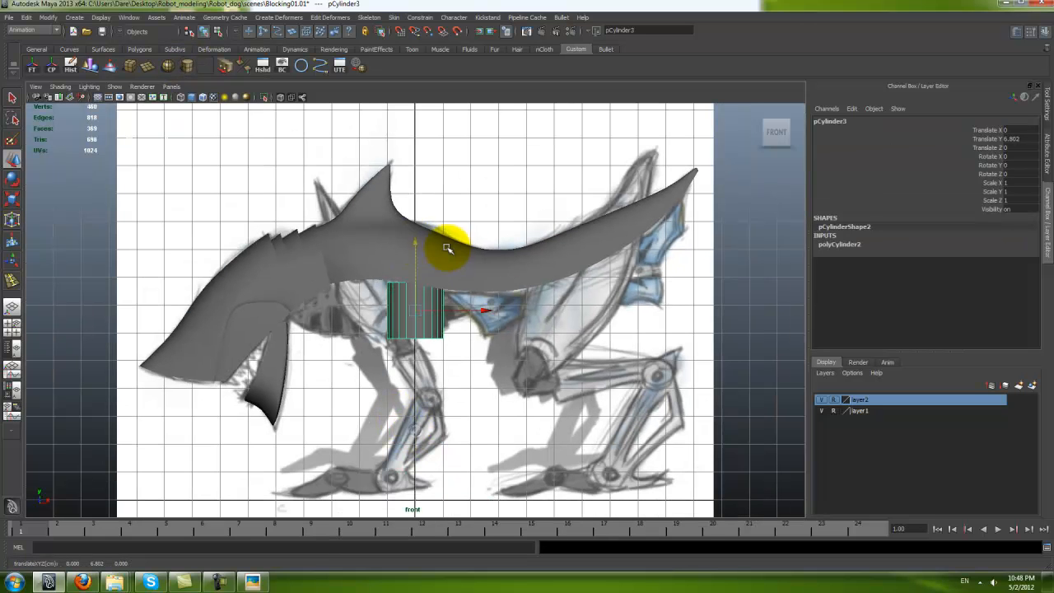
pyautogui.click(856, 245)
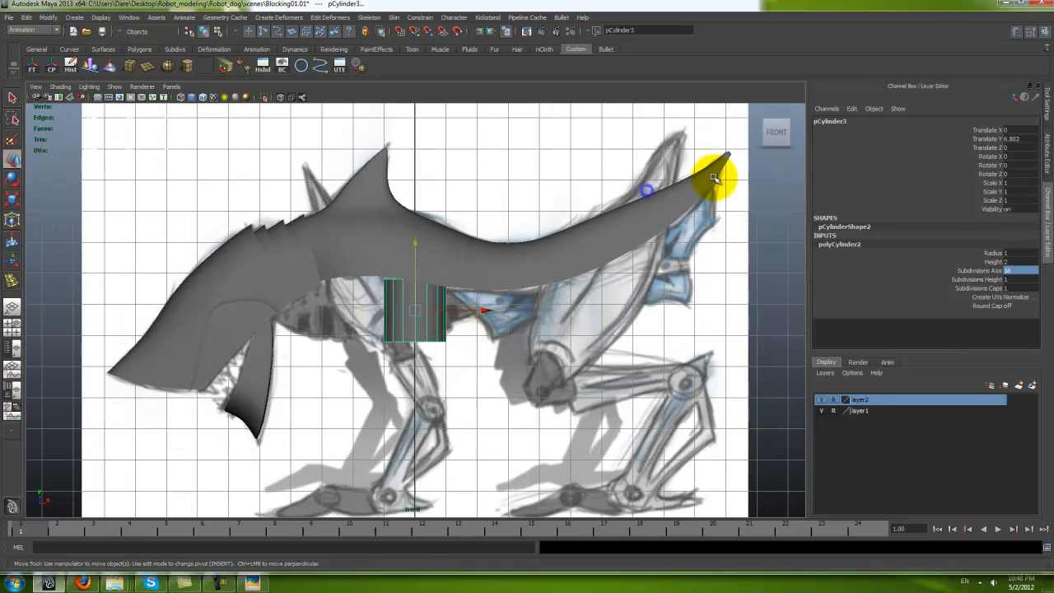
# Step: Remove the cylinder's cap subdivisions and delete the cap faces at both ends
pyautogui.press('space')
pyautogui.press('space')
pyautogui.keyDown('alt'); pyautogui.moveTo(664, 230); pyautogui.dragTo(390, 172); pyautogui.keyUp('alt')
pyautogui.press('space')
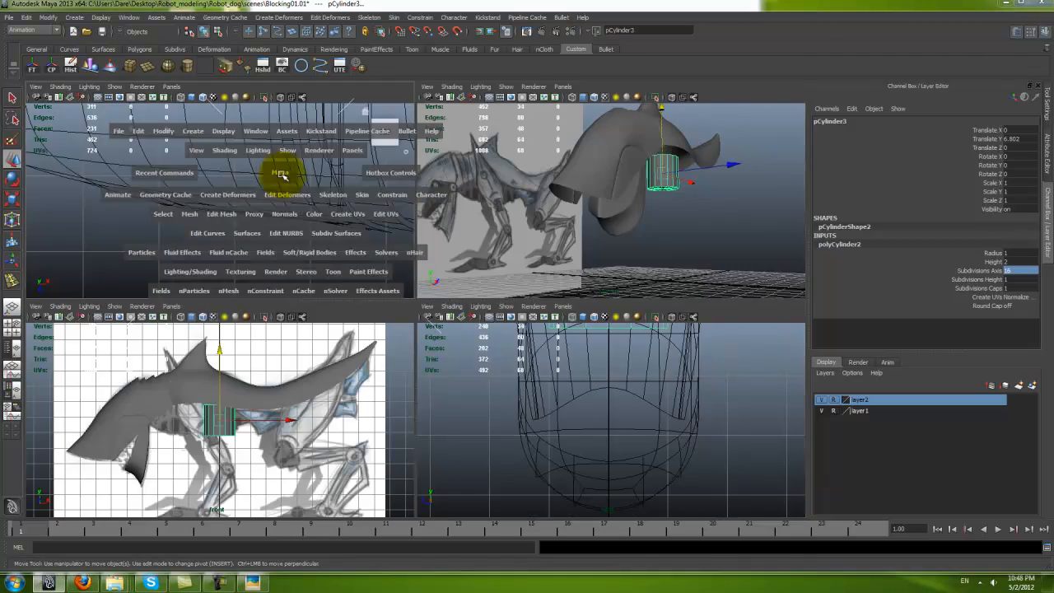
pyautogui.press('space')
pyautogui.press('f')
pyautogui.scroll(-5, 432, 272)
pyautogui.press('space')
pyautogui.press('space')
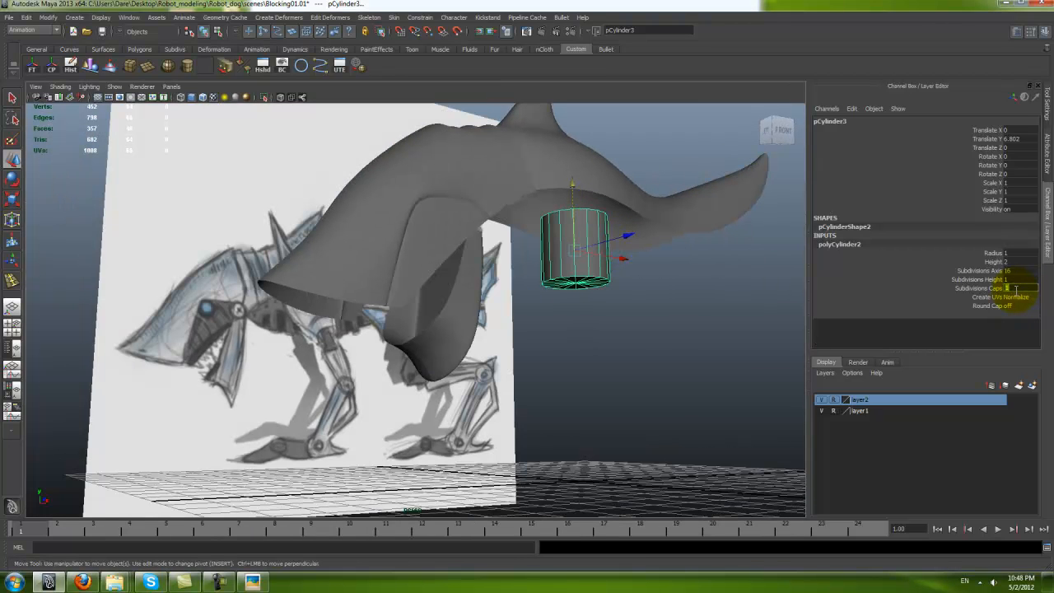
pyautogui.moveTo(618, 281)
pyautogui.keyDown('alt'); pyautogui.mouseDown()
pyautogui.moveTo(607, 273)
pyautogui.moveTo(601, 283)
pyautogui.mouseUp(); pyautogui.keyUp('alt')
pyautogui.press('F11')
pyautogui.keyDown('shift'); pyautogui.moveTo(516, 178); pyautogui.dragTo(632, 219); pyautogui.keyUp('shift')
pyautogui.keyDown('alt'); pyautogui.moveTo(631, 219); pyautogui.dragTo(620, 231); pyautogui.keyUp('alt')
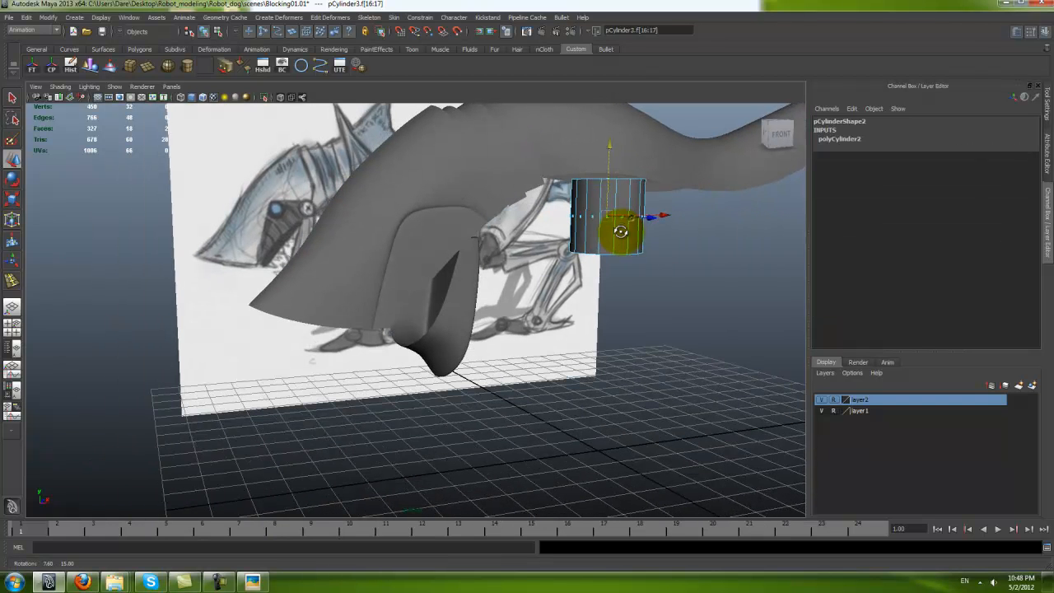
pyautogui.press('Delete')
pyautogui.press('F8')
# Step: Rotate the open cylinder -90 degrees about Z so it lies lengthwise along the body
pyautogui.press('space')
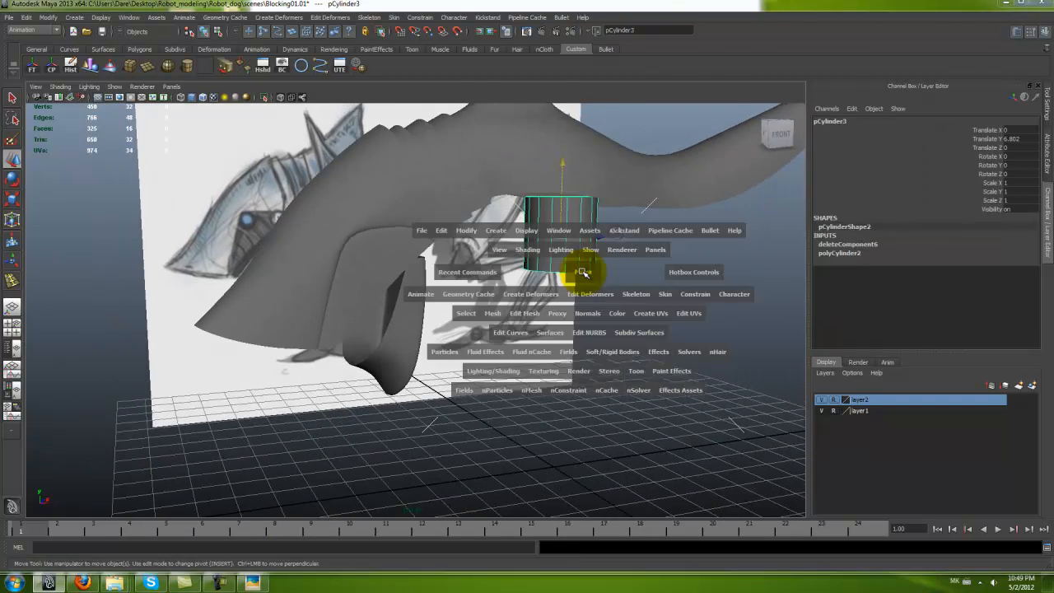
pyautogui.press('space')
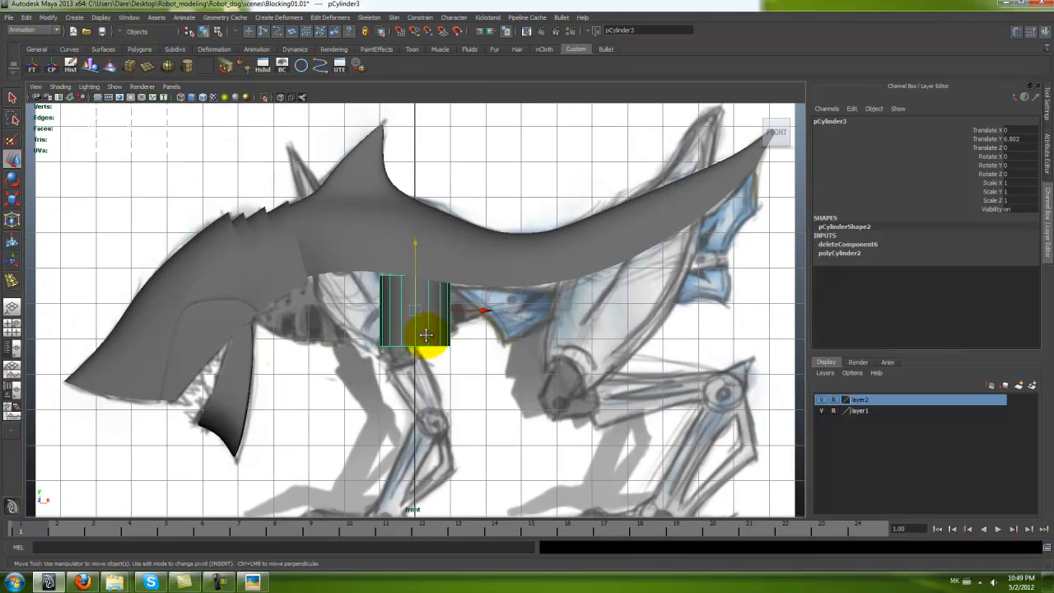
pyautogui.scroll(3, 416, 354)
pyautogui.scroll(2, 416, 356)
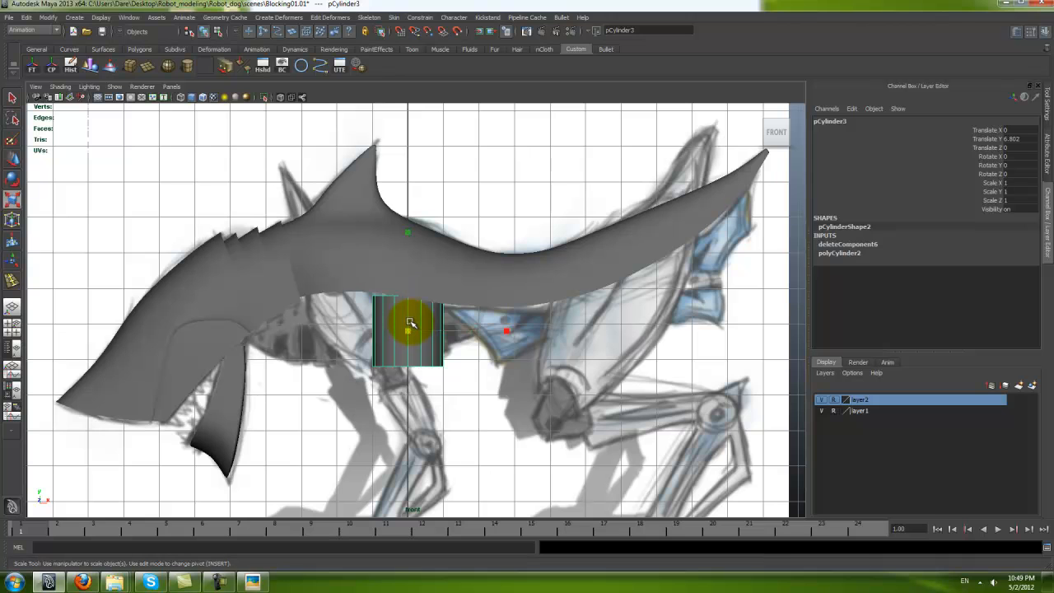
pyautogui.press('e')
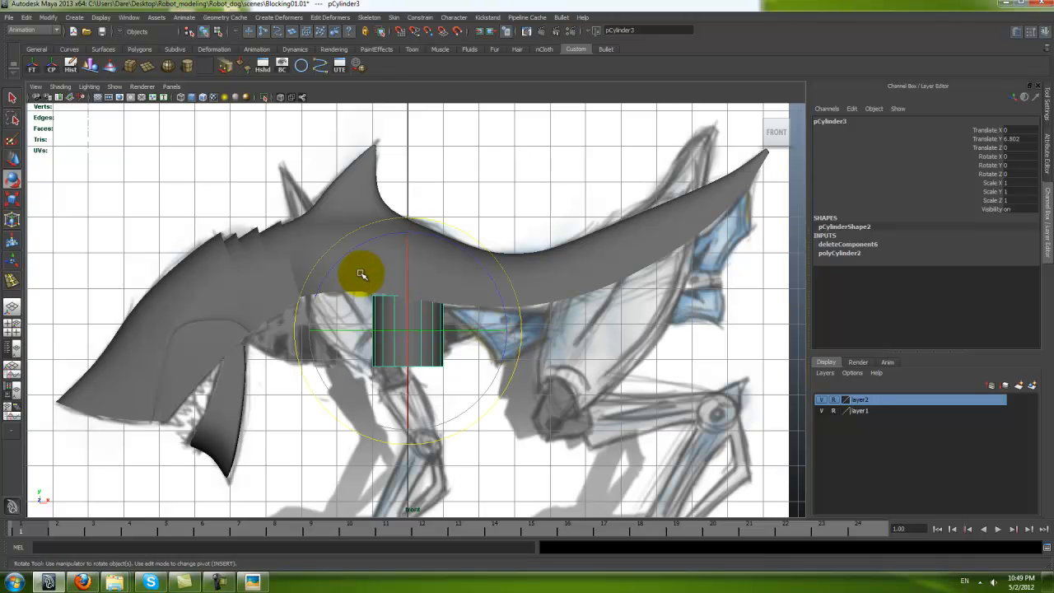
pyautogui.moveTo(344, 259); pyautogui.dragTo(421, 254)
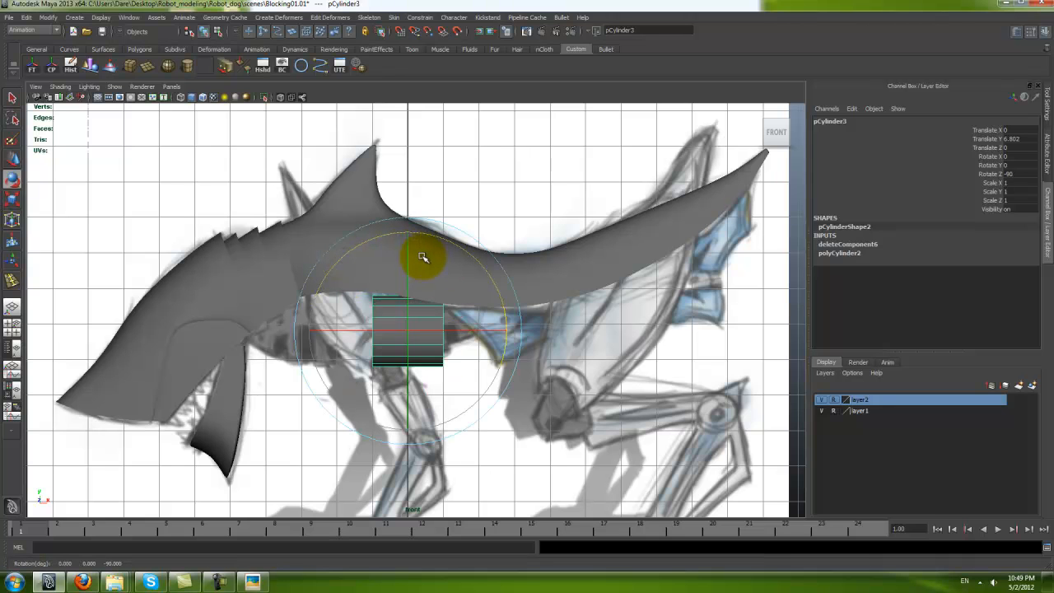
# Step: Move the cylinder forward under the chest to about X -1.51, Y 6.92, matching the reference sketch
pyautogui.press('w')
pyautogui.scroll(2, 458, 348)
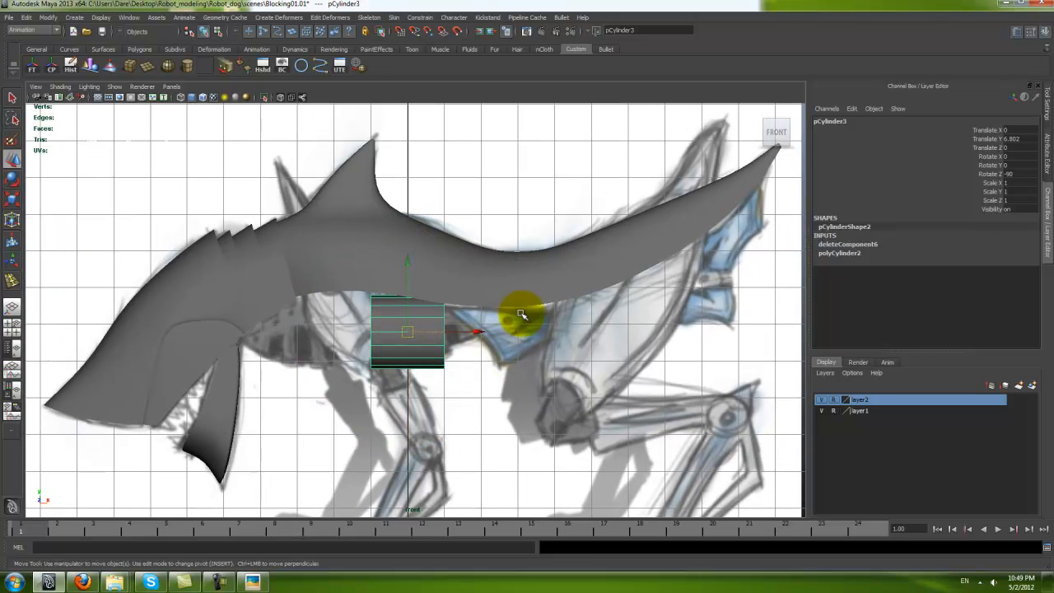
pyautogui.keyDown('alt'); pyautogui.moveTo(332, 363); pyautogui.dragTo(448, 392, button='right'); pyautogui.keyUp('alt')
pyautogui.keyDown('alt'); pyautogui.moveTo(383, 313); pyautogui.dragTo(376, 312, button='middle'); pyautogui.keyUp('alt')
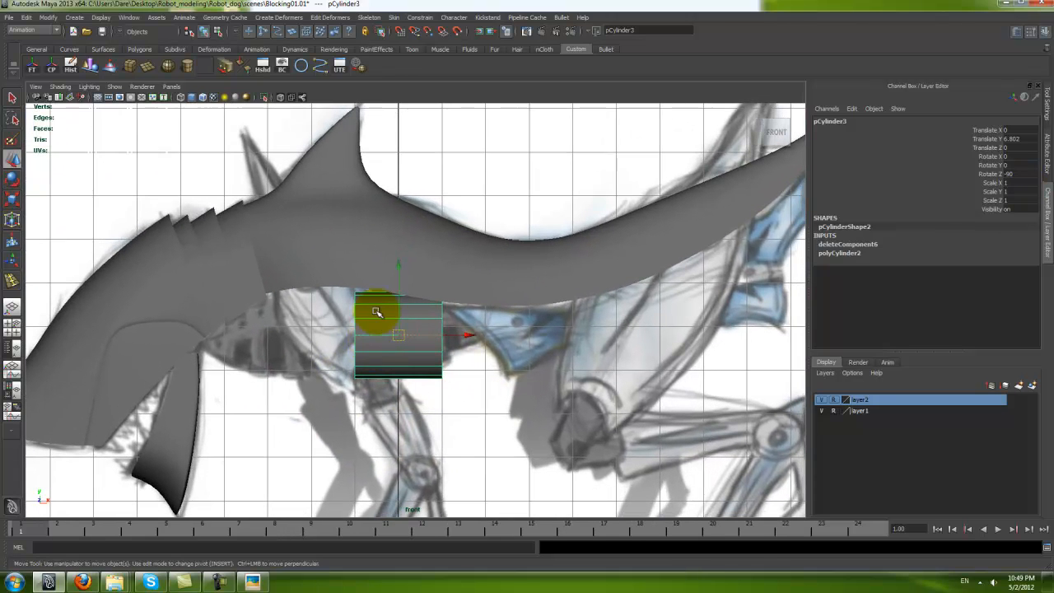
pyautogui.click(396, 289)
pyautogui.click(400, 330)
pyautogui.moveTo(401, 329); pyautogui.dragTo(332, 328)
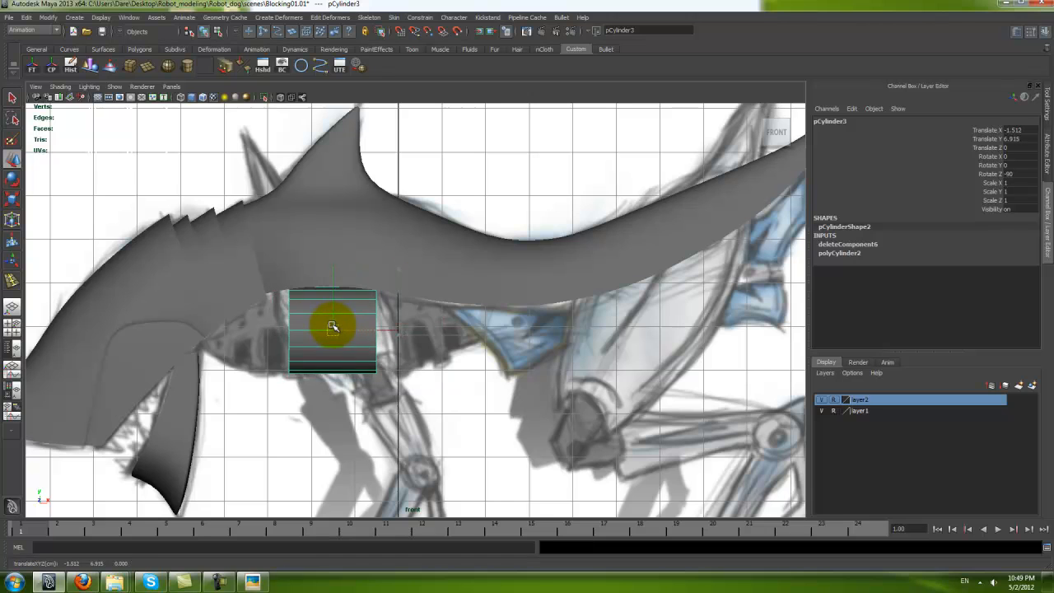
# Step: Scale the cylinder uniformly to about 1.658 and shift it to about X -0.872 to fit inside the body shell
pyautogui.press('space')
pyautogui.press('space')
pyautogui.keyDown('alt'); pyautogui.moveTo(530, 266); pyautogui.dragTo(368, 324); pyautogui.keyUp('alt')
pyautogui.press('r')
pyautogui.moveTo(431, 225); pyautogui.dragTo(484, 221)
pyautogui.keyDown('alt'); pyautogui.moveTo(485, 221); pyautogui.dragTo(600, 247); pyautogui.keyUp('alt')
pyautogui.press('w')
pyautogui.press('r')
pyautogui.moveTo(536, 250); pyautogui.dragTo(447, 343)
pyautogui.press('w')
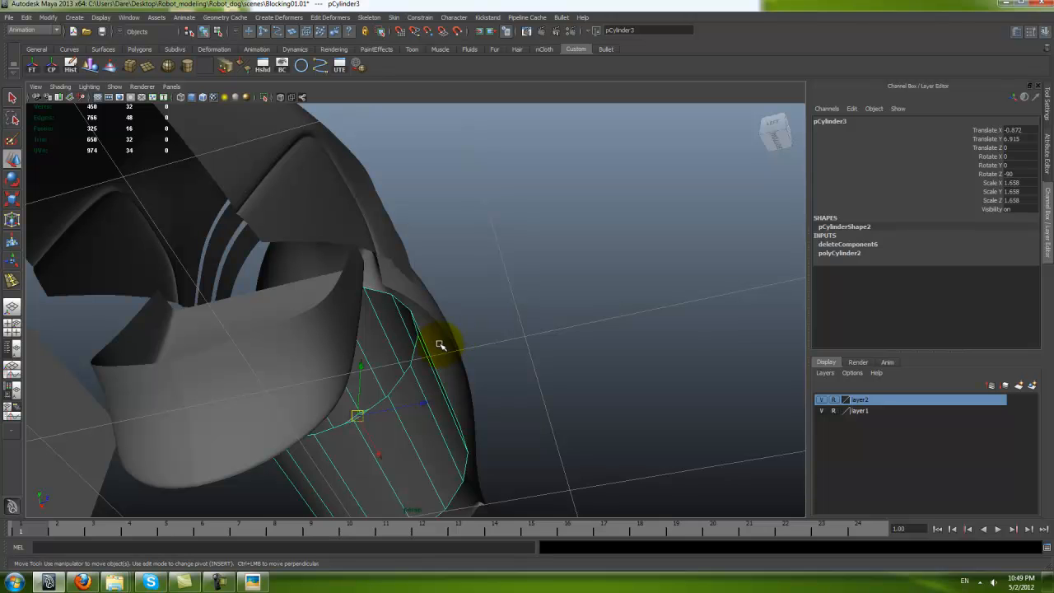
# Step: Check the cylinder's fit inside the shell from below and nudge it to about 0.028 along Z
pyautogui.click(454, 338)
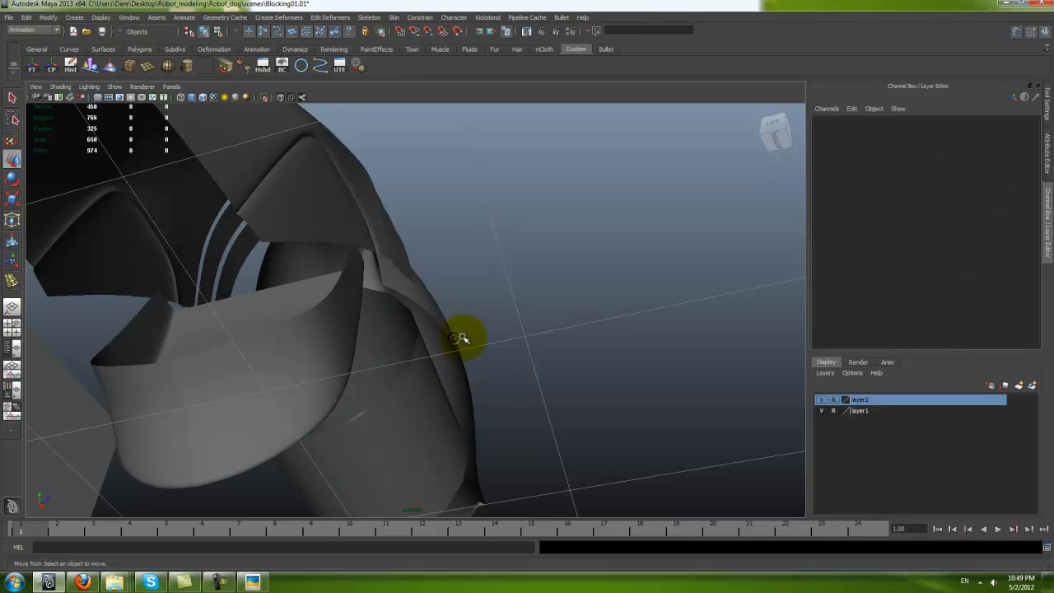
pyautogui.keyDown('alt'); pyautogui.moveTo(464, 337); pyautogui.dragTo(469, 325); pyautogui.keyUp('alt')
pyautogui.keyDown('alt'); pyautogui.moveTo(433, 360); pyautogui.dragTo(434, 314); pyautogui.keyUp('alt')
pyautogui.keyDown('alt'); pyautogui.moveTo(486, 354); pyautogui.dragTo(412, 379); pyautogui.keyUp('alt')
pyautogui.click(426, 396)
pyautogui.press('r')
pyautogui.keyDown('alt'); pyautogui.moveTo(424, 378); pyautogui.dragTo(376, 354); pyautogui.keyUp('alt')
pyautogui.keyDown('alt'); pyautogui.moveTo(491, 244); pyautogui.dragTo(418, 316); pyautogui.keyUp('alt')
pyautogui.keyDown('alt'); pyautogui.moveTo(417, 317); pyautogui.dragTo(464, 394, button='right'); pyautogui.keyUp('alt')
pyautogui.keyDown('alt'); pyautogui.moveTo(464, 393); pyautogui.dragTo(398, 356); pyautogui.keyUp('alt')
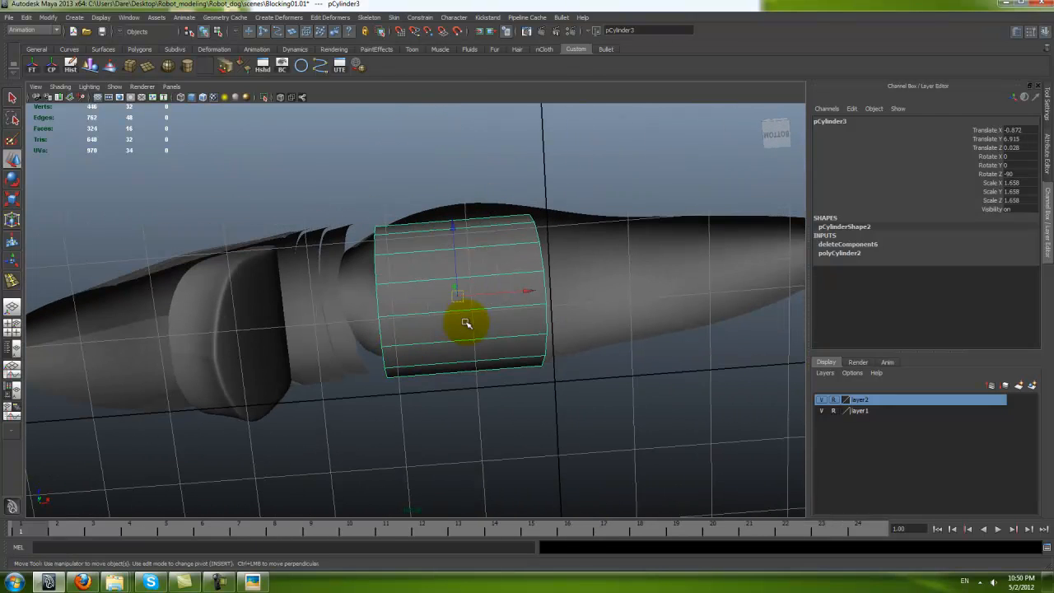
# Step: Try to insert a freehand edge loop around the middle of the cylinder
pyautogui.keyDown('shift'); pyautogui.rightClick(450, 266); pyautogui.keyUp('shift')
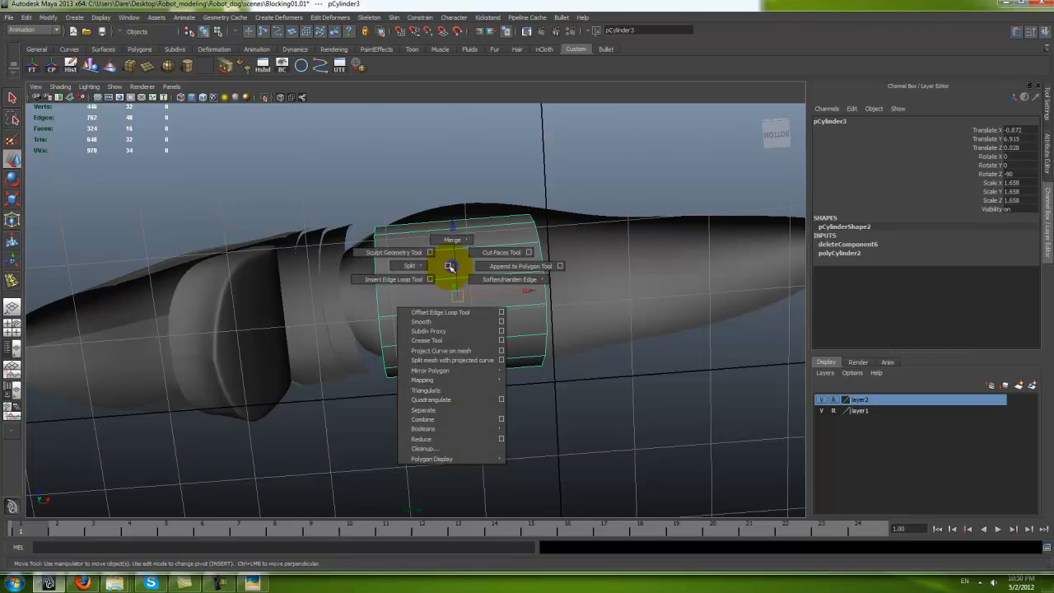
pyautogui.click(405, 283)
pyautogui.moveTo(452, 231); pyautogui.dragTo(453, 232)
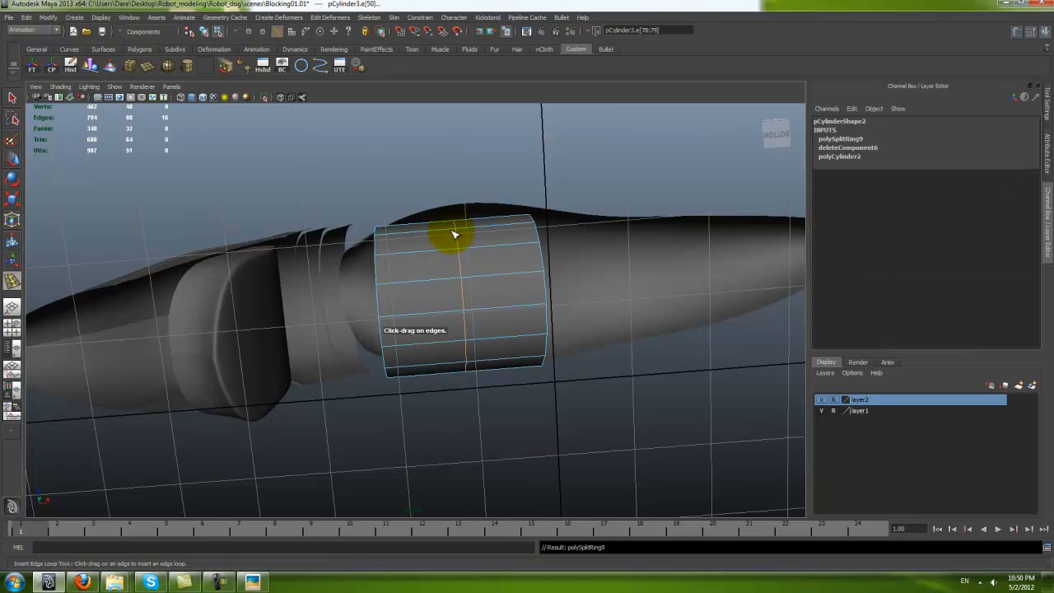
pyautogui.hotkey('ctrl', 'z')
# Step: Insert one exactly centred edge loop around the cylinder, using the multiple edge loops option with a count of 1
pyautogui.press('w')
pyautogui.doubleClick(15, 283)
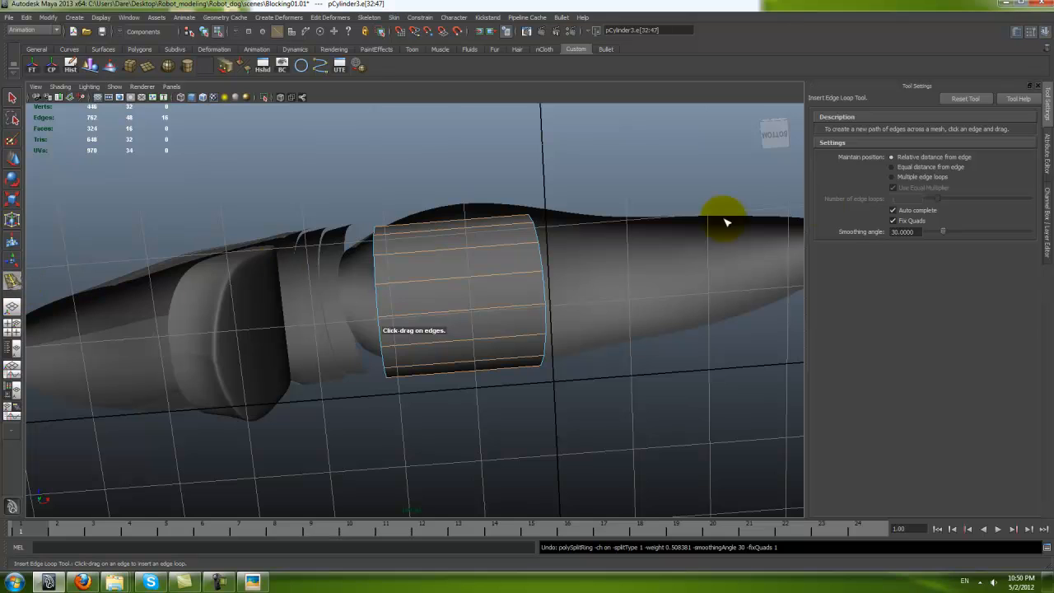
pyautogui.keyDown('alt'); pyautogui.moveTo(420, 297); pyautogui.dragTo(373, 293); pyautogui.keyUp('alt')
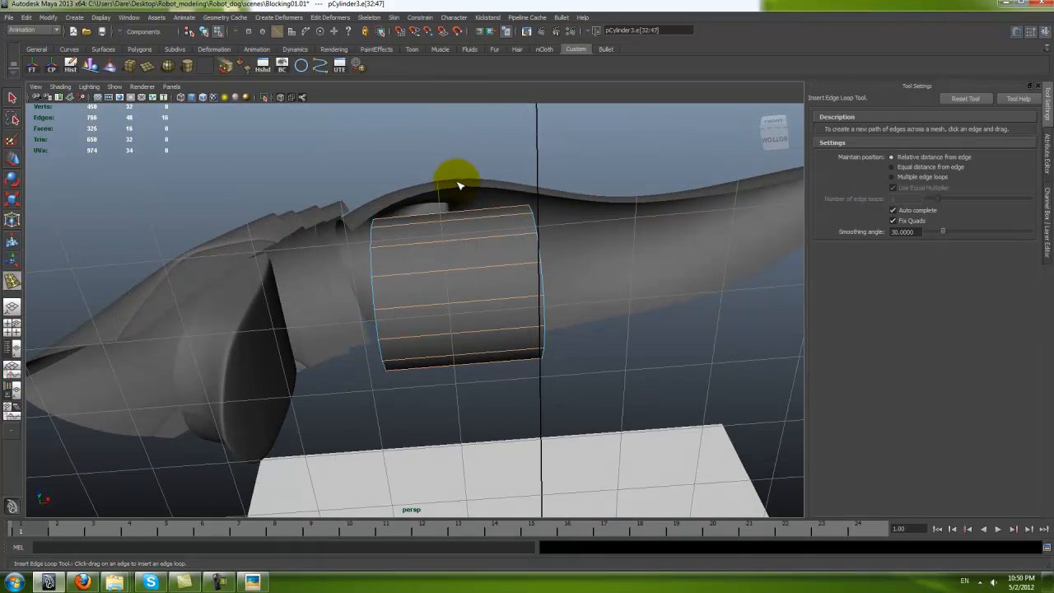
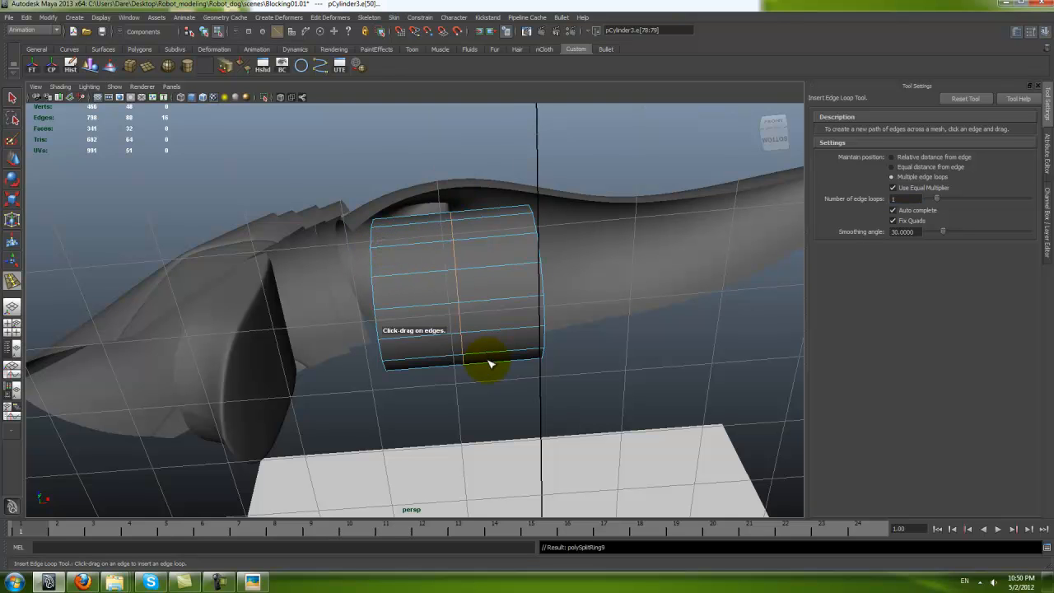
pyautogui.press('w')
# Step: Scale the cylinder's middle vertex ring wider in the top view to match the body's widest outline
pyautogui.moveTo(471, 259); pyautogui.dragTo(499, 225, button='right')
pyautogui.keyDown('alt'); pyautogui.moveTo(467, 273); pyautogui.dragTo(473, 305); pyautogui.keyUp('alt')
pyautogui.moveTo(483, 291); pyautogui.dragTo(478, 239, button='right')
pyautogui.moveTo(428, 177); pyautogui.dragTo(489, 424)
pyautogui.moveTo(490, 271)
pyautogui.keyDown('shift'); pyautogui.mouseDown(button='right')
pyautogui.moveTo(441, 220)
pyautogui.moveTo(440, 171)
pyautogui.mouseUp(button='right'); pyautogui.keyUp('shift')
pyautogui.moveTo(460, 302); pyautogui.dragTo(489, 399)
pyautogui.moveTo(492, 329); pyautogui.dragTo(448, 305, button='right')
pyautogui.moveTo(437, 181); pyautogui.dragTo(466, 424)
pyautogui.keyDown('alt'); pyautogui.moveTo(460, 415); pyautogui.dragTo(442, 324); pyautogui.keyUp('alt')
pyautogui.press('r')
pyautogui.press('space')
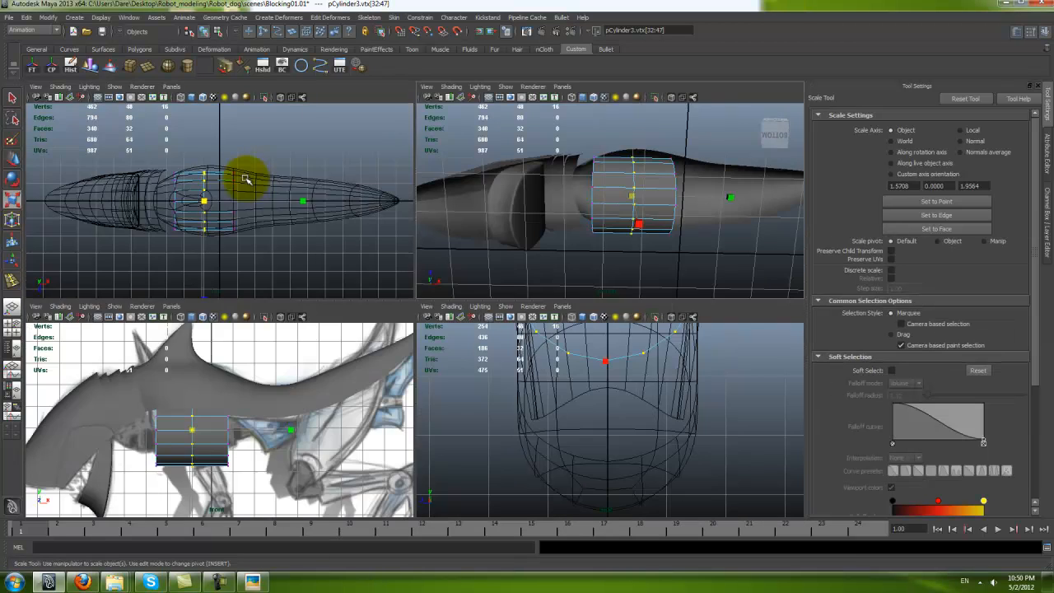
pyautogui.press('space')
pyautogui.keyDown('alt'); pyautogui.moveTo(364, 301); pyautogui.dragTo(341, 409, button='right'); pyautogui.keyUp('alt')
pyautogui.moveTo(367, 413); pyautogui.dragTo(371, 430)
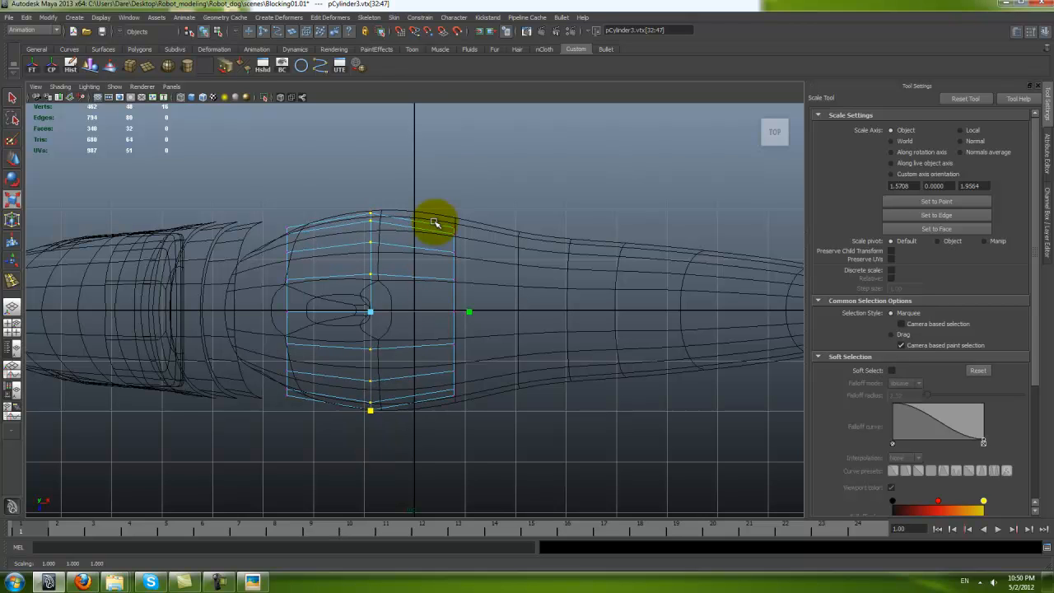
# Step: Adjust the widths of the cylinder's rear and front vertex rings to follow the body's outline from above
pyautogui.moveTo(457, 196); pyautogui.dragTo(457, 202)
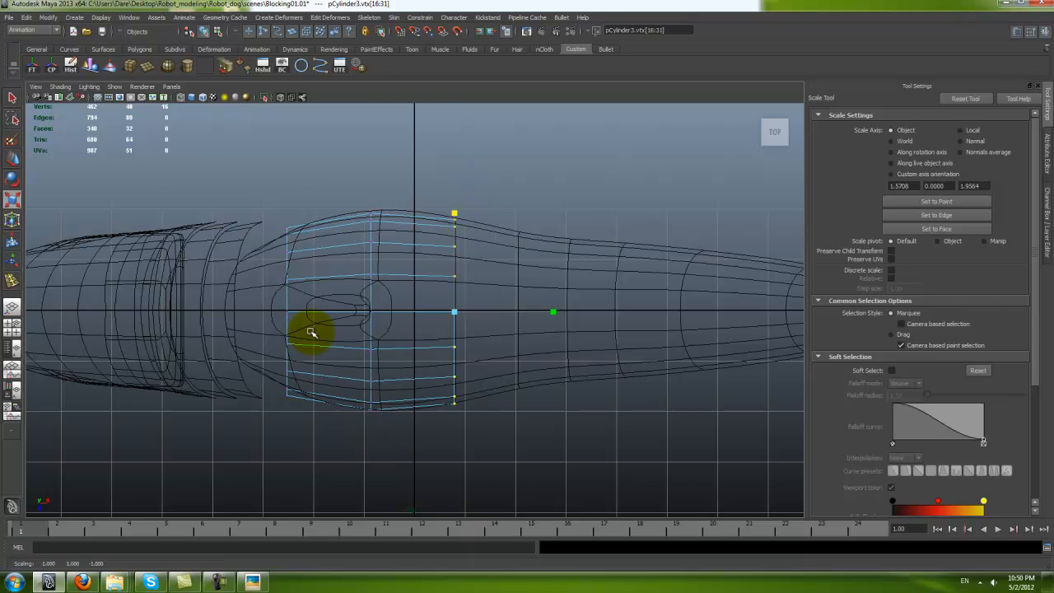
pyautogui.keyDown('alt'); pyautogui.moveTo(306, 330); pyautogui.dragTo(402, 325, button='middle'); pyautogui.keyUp('alt')
pyautogui.moveTo(343, 193); pyautogui.dragTo(399, 434)
pyautogui.moveTo(381, 208); pyautogui.dragTo(385, 229)
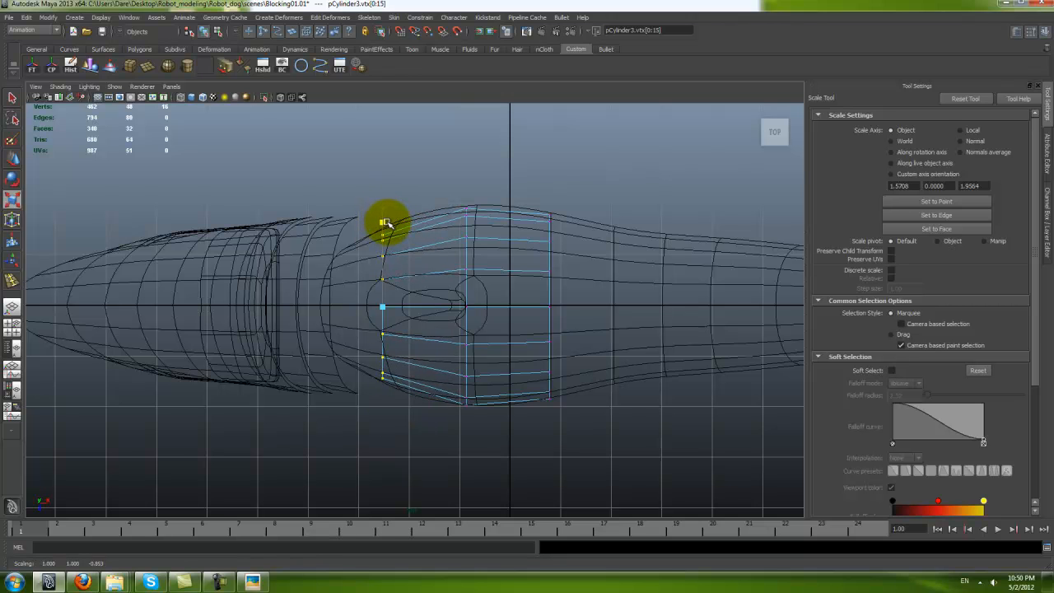
# Step: Return the cylinder to object mode and turn on its smooth mesh preview
pyautogui.press('space')
pyautogui.press('space')
pyautogui.keyDown('alt'); pyautogui.moveTo(519, 164); pyautogui.dragTo(496, 210); pyautogui.keyUp('alt')
pyautogui.press('w')
pyautogui.moveTo(481, 243); pyautogui.dragTo(494, 232, button='right')
pyautogui.keyDown('alt'); pyautogui.moveTo(491, 236); pyautogui.dragTo(467, 351); pyautogui.keyUp('alt')
pyautogui.press('3')
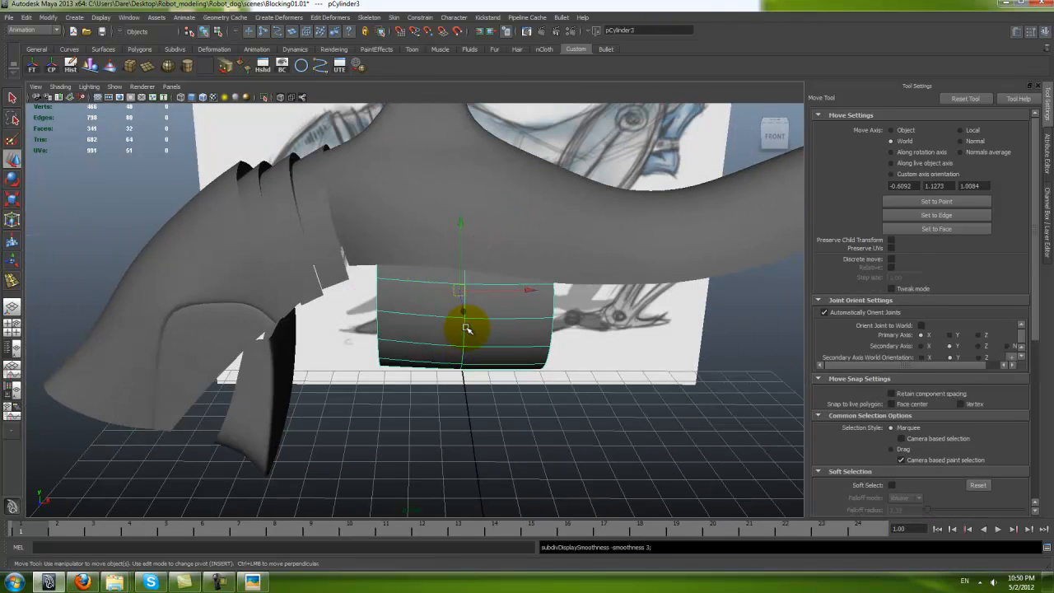
# Step: Scale all of the cylinder's vertices down in height in the front view to match the sketched torso
pyautogui.press('space')
pyautogui.press('space')
pyautogui.moveTo(389, 360); pyautogui.dragTo(262, 280, button='right')
pyautogui.moveTo(216, 231); pyautogui.dragTo(321, 490)
pyautogui.press('r')
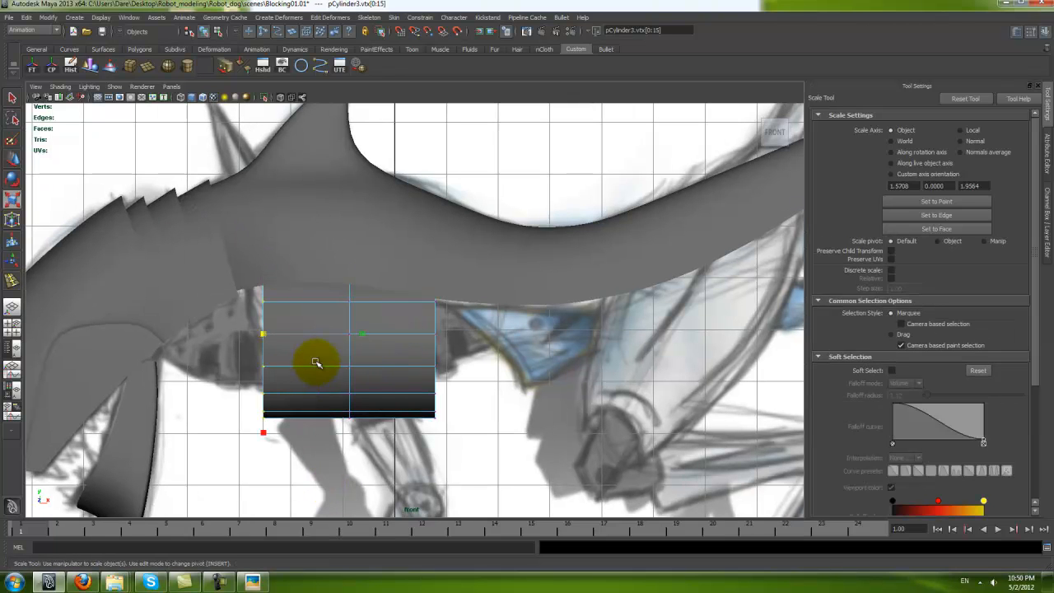
pyautogui.moveTo(211, 211); pyautogui.dragTo(574, 485)
pyautogui.press('e')
pyautogui.press('r')
pyautogui.moveTo(349, 430); pyautogui.dragTo(353, 405)
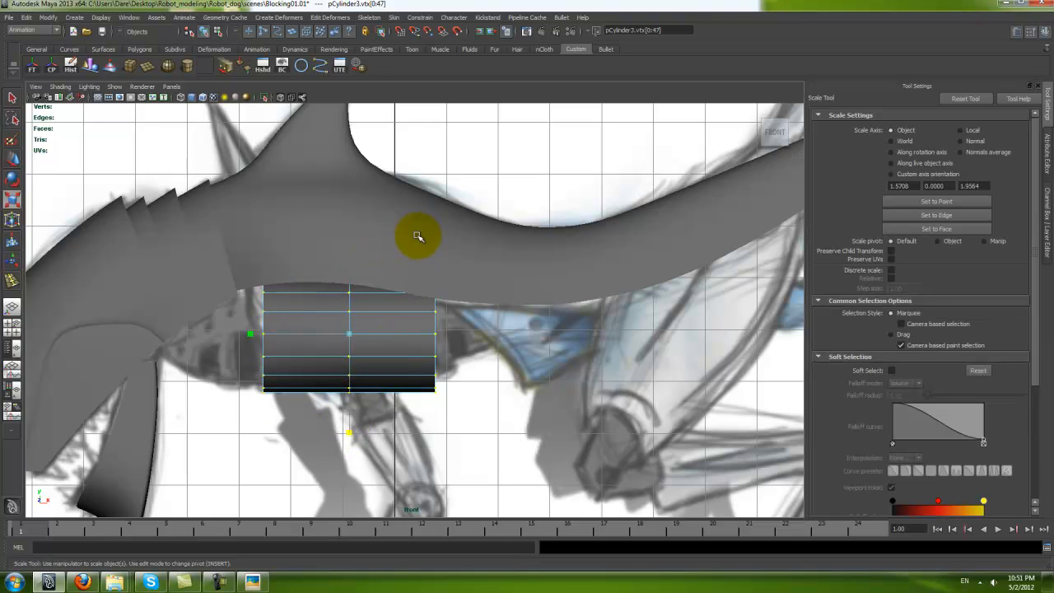
# Step: Reduce the height of the cylinder's rear vertex ring and raise it slightly toward the body
pyautogui.hotkey('ctrl', 'z')
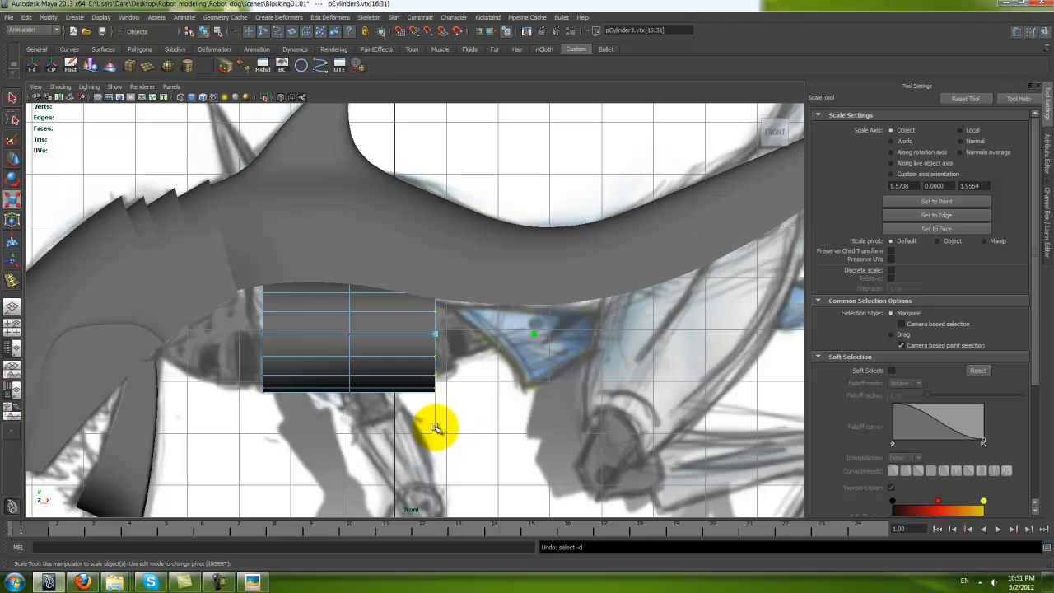
pyautogui.moveTo(438, 431); pyautogui.dragTo(439, 405)
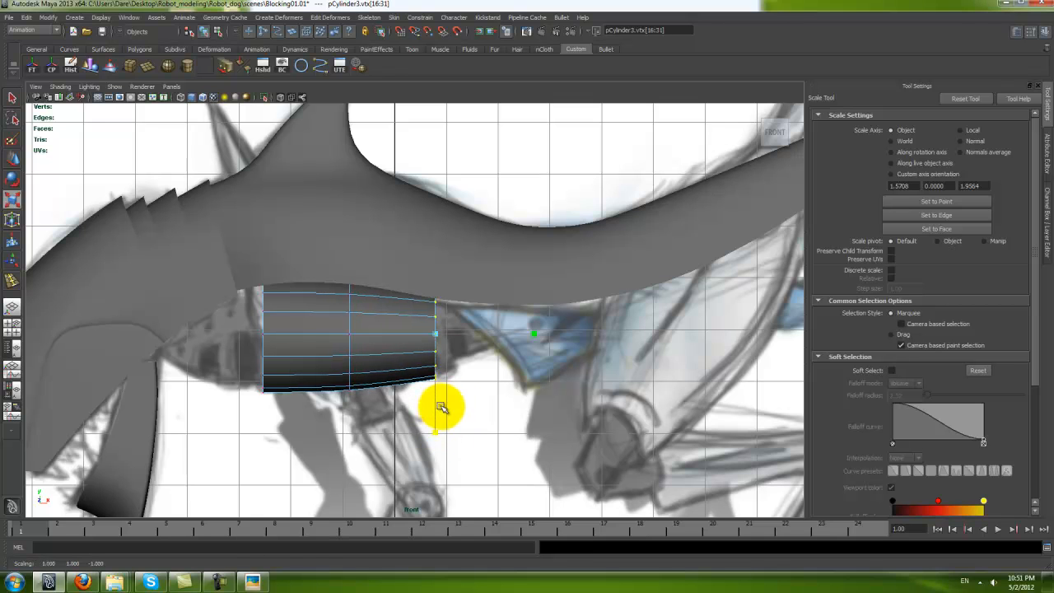
pyautogui.press('w')
pyautogui.moveTo(440, 271); pyautogui.dragTo(441, 257)
# Step: Slightly reduce the height of the cylinder's front vertex ring to match the sketch
pyautogui.keyDown('alt'); pyautogui.moveTo(459, 313); pyautogui.dragTo(553, 297, button='middle'); pyautogui.keyUp('alt')
pyautogui.moveTo(283, 206); pyautogui.dragTo(359, 425)
pyautogui.press('r')
pyautogui.press('w')
pyautogui.press('r')
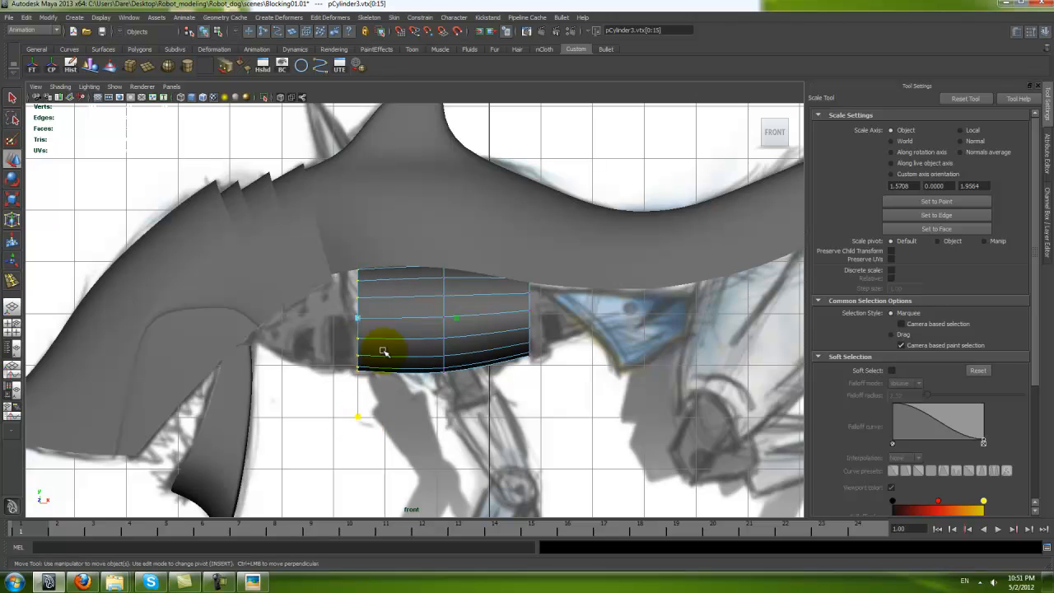
pyautogui.press('w')
# Step: Extrude the cylinder's front border edges toward the neck and tilt the new ring to follow the sketch
pyautogui.click(358, 290)
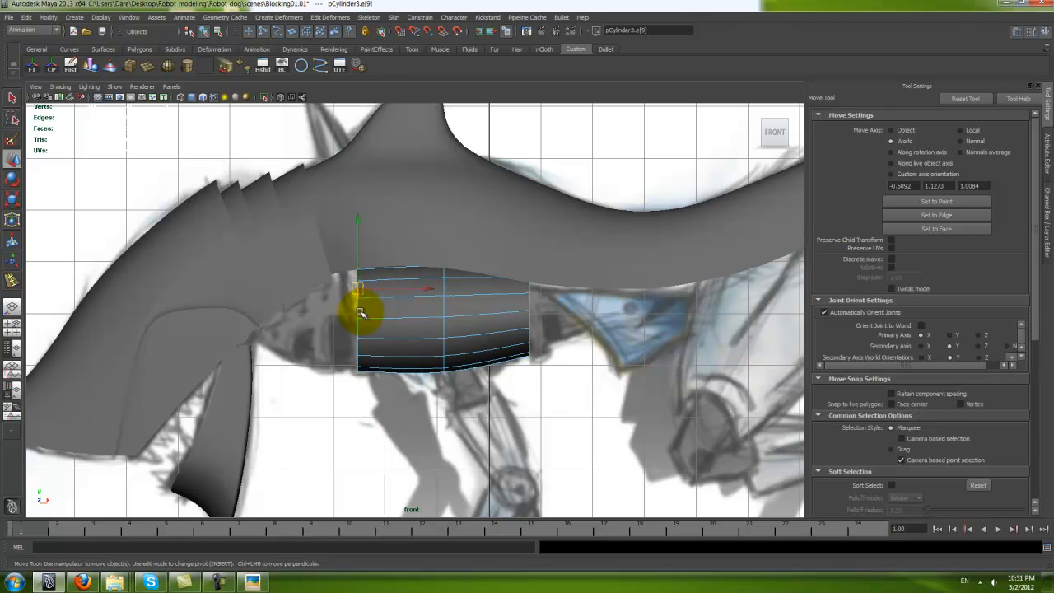
pyautogui.keyDown('shift'); pyautogui.moveTo(389, 299); pyautogui.dragTo(389, 327, button='right'); pyautogui.keyUp('shift')
pyautogui.keyDown('alt'); pyautogui.moveTo(389, 334); pyautogui.dragTo(384, 309, button='middle'); pyautogui.keyUp('alt')
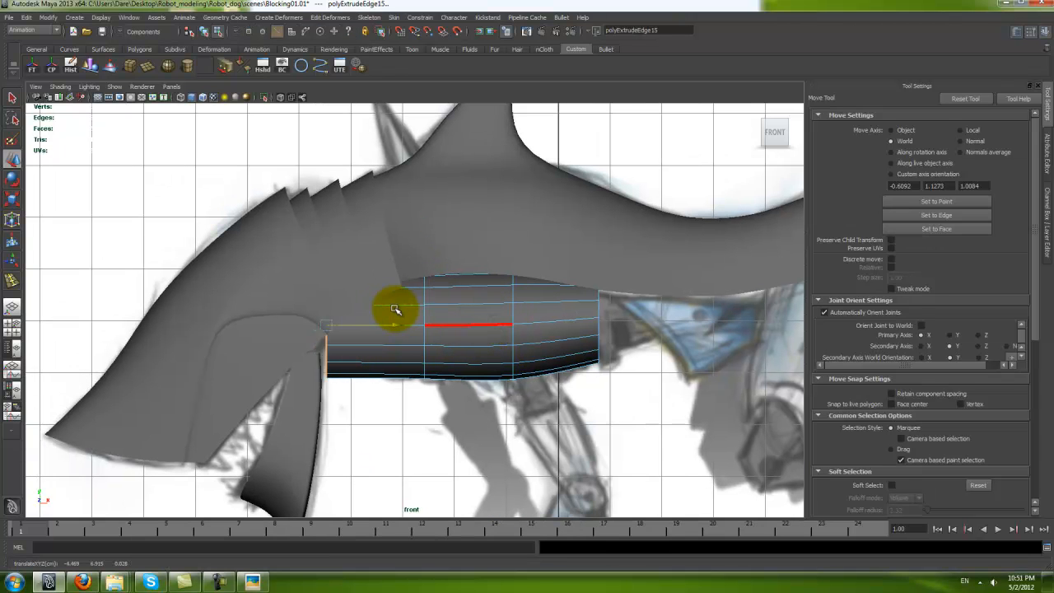
pyautogui.press('e')
pyautogui.moveTo(365, 233)
pyautogui.mouseDown(button='middle')
pyautogui.moveTo(376, 255)
pyautogui.moveTo(348, 214)
pyautogui.moveTo(346, 235)
pyautogui.mouseUp(button='middle')
pyautogui.press('w')
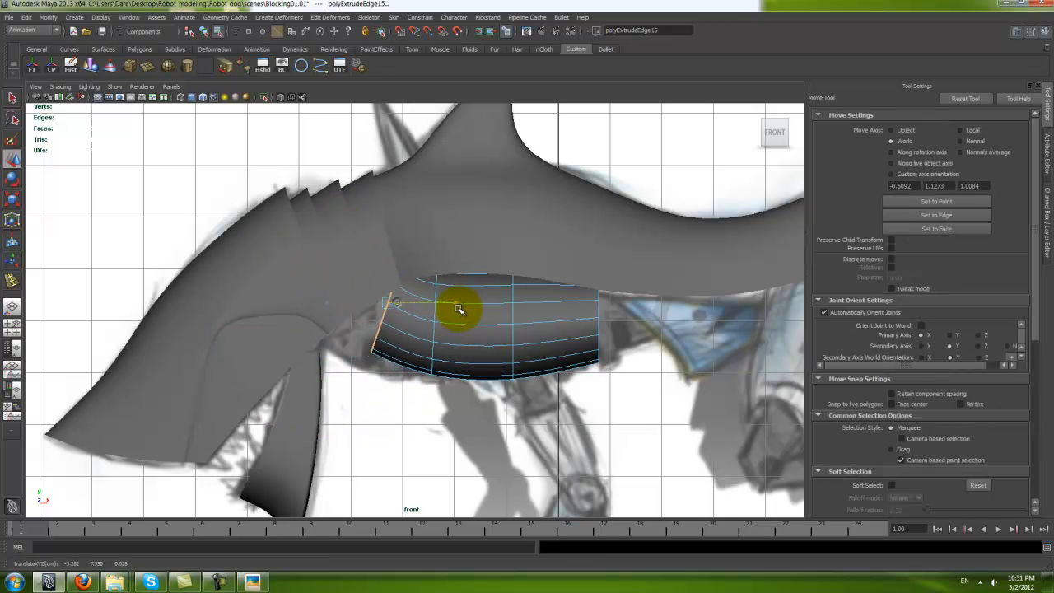
# Step: Shift the torso's new front edge ring slightly toward the rear and rotate it more upright
pyautogui.moveTo(412, 293)
pyautogui.mouseDown(button='middle')
pyautogui.moveTo(452, 311)
pyautogui.moveTo(404, 273)
pyautogui.moveTo(381, 233)
pyautogui.moveTo(423, 292)
pyautogui.mouseUp(button='middle')
pyautogui.press('e')
pyautogui.moveTo(453, 250); pyautogui.dragTo(442, 240, button='middle')
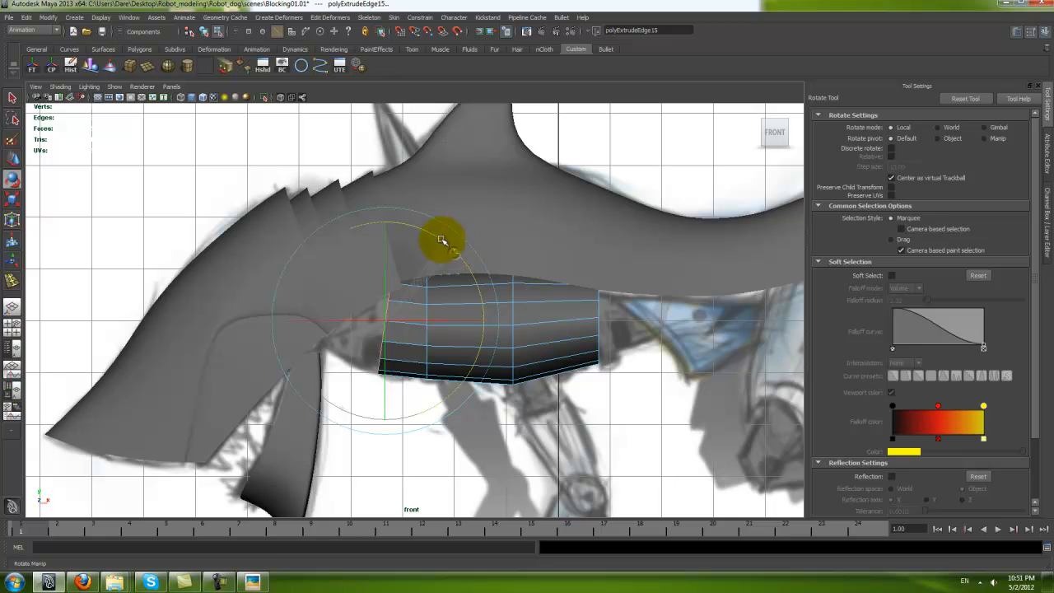
# Step: Extrude the torso's front border edges again toward the jaw hinge and tilt the new ring to follow the sketch
pyautogui.press('w')
pyautogui.keyDown('shift'); pyautogui.moveTo(478, 301); pyautogui.dragTo(482, 333, button='right'); pyautogui.keyUp('shift')
pyautogui.moveTo(391, 338); pyautogui.dragTo(333, 290)
pyautogui.press('r')
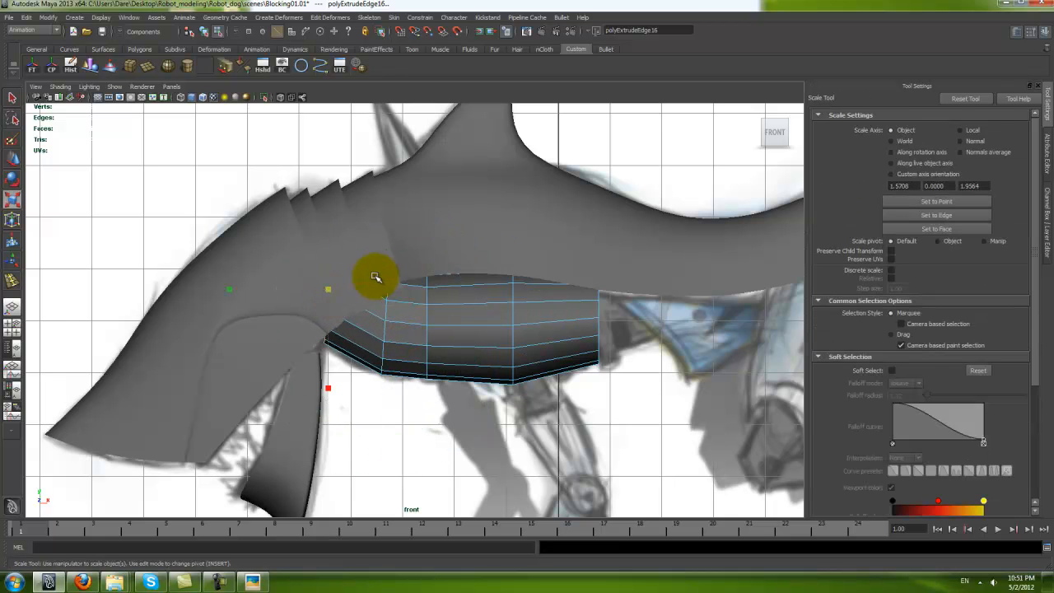
pyautogui.press('e')
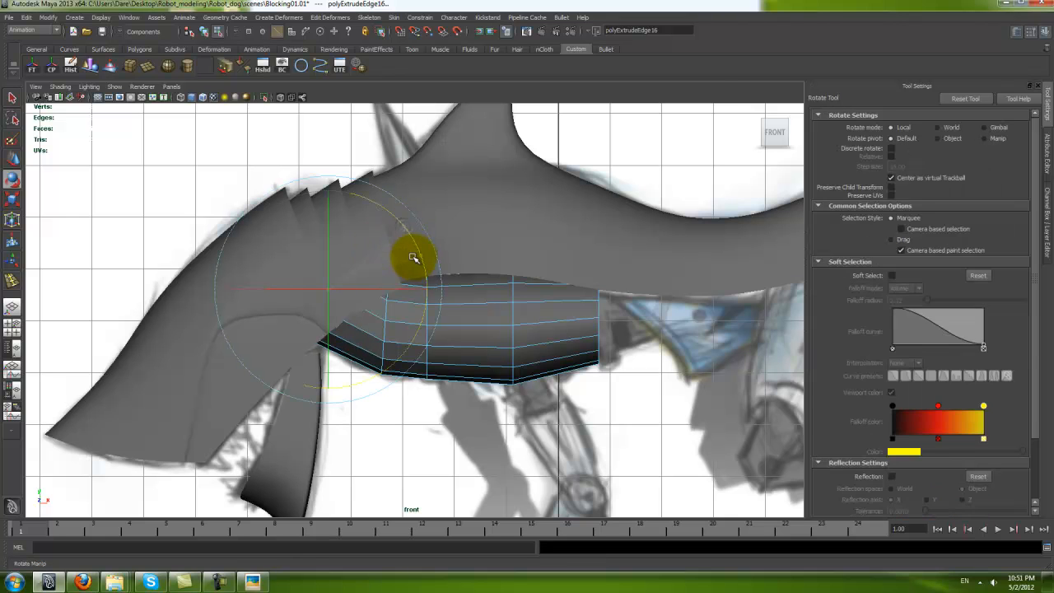
pyautogui.press('w')
# Step: Extrude the torso's rear border edges backward and slightly upward under the body shell and tilt the new ring
pyautogui.keyDown('alt'); pyautogui.moveTo(341, 288); pyautogui.dragTo(517, 340, button='right'); pyautogui.keyUp('alt')
pyautogui.keyDown('shift'); pyautogui.rightClick(517, 314); pyautogui.keyUp('shift')
pyautogui.press('e')
pyautogui.press('w')
pyautogui.moveTo(555, 322); pyautogui.dragTo(616, 297)
pyautogui.press('t')
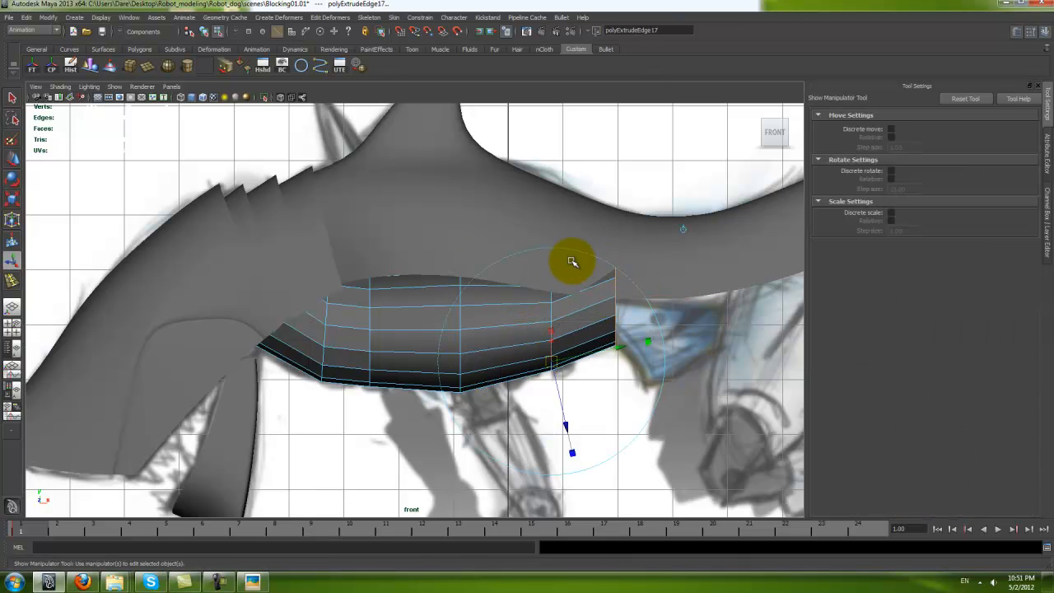
pyautogui.press('e')
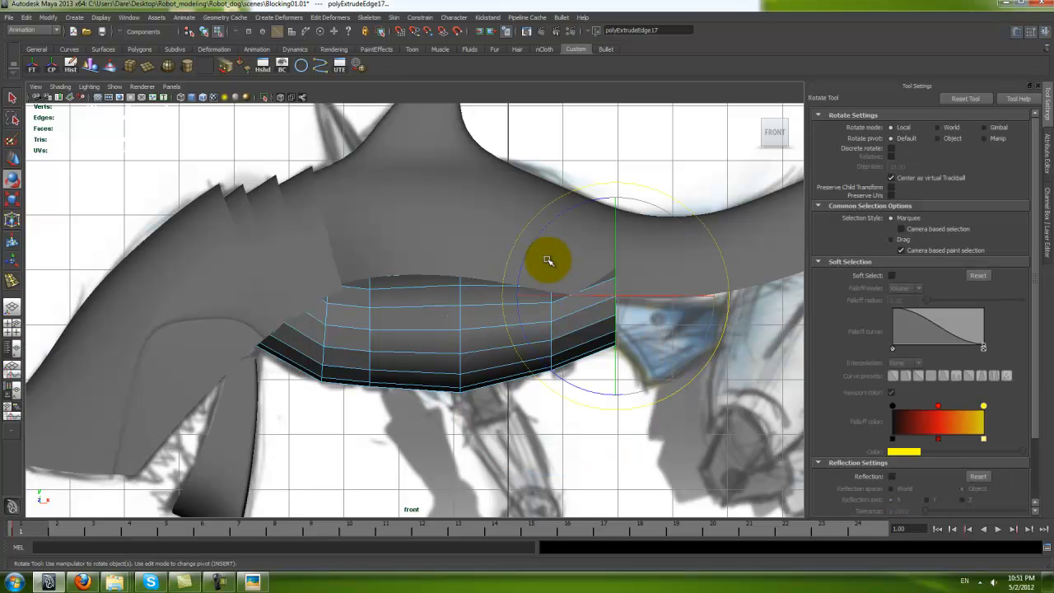
# Step: Scale the torso's new rear edge ring narrower in the perspective view
pyautogui.press('space')
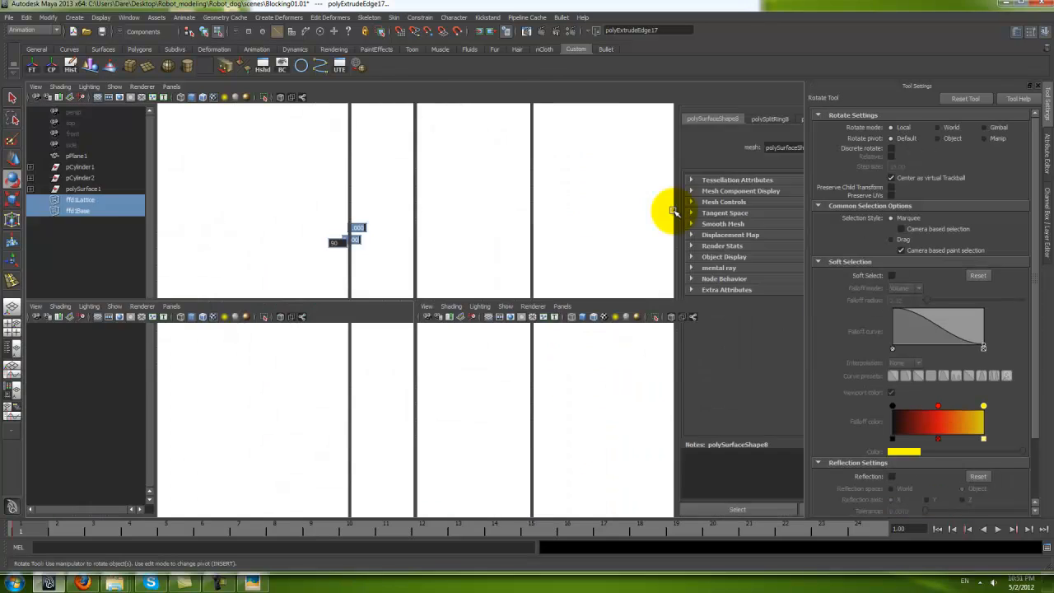
pyautogui.press('space')
pyautogui.keyDown('alt'); pyautogui.moveTo(635, 223); pyautogui.dragTo(478, 287); pyautogui.keyUp('alt')
pyautogui.press('r')
pyautogui.moveTo(520, 232); pyautogui.dragTo(520, 244, button='middle')
# Step: Scale the pinched edge loop near the torso's front in width from below and return to object mode
pyautogui.keyDown('alt'); pyautogui.moveTo(496, 340); pyautogui.dragTo(463, 177); pyautogui.keyUp('alt')
pyautogui.moveTo(504, 185); pyautogui.dragTo(505, 184, button='right')
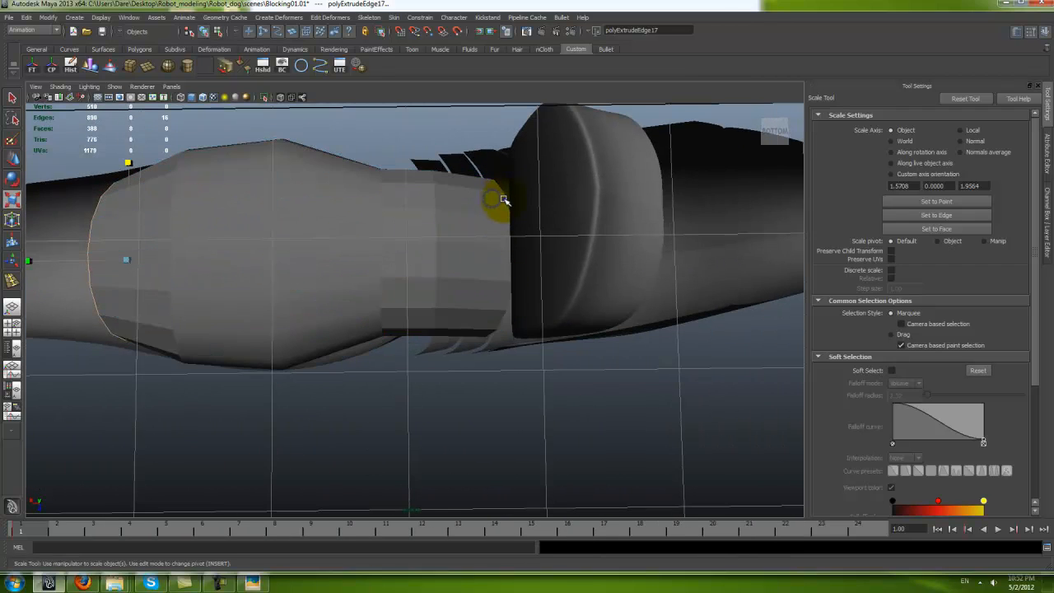
pyautogui.keyDown('alt'); pyautogui.moveTo(475, 224); pyautogui.dragTo(479, 175); pyautogui.keyUp('alt')
pyautogui.keyDown('alt'); pyautogui.moveTo(375, 227); pyautogui.dragTo(371, 225); pyautogui.keyUp('alt')
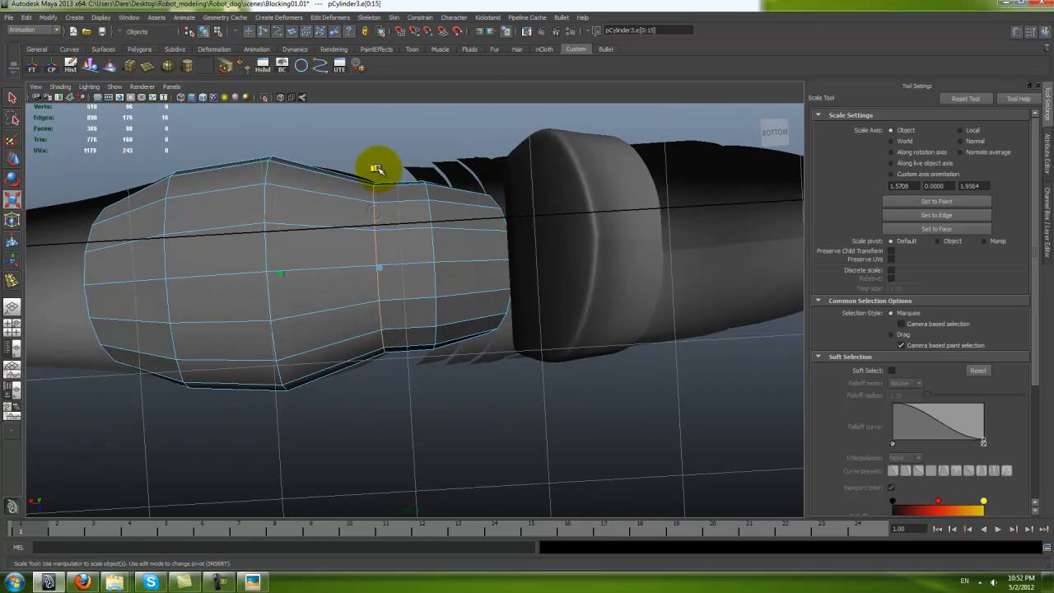
pyautogui.keyDown('alt'); pyautogui.moveTo(377, 153); pyautogui.dragTo(443, 281); pyautogui.keyUp('alt')
pyautogui.keyDown('alt'); pyautogui.moveTo(439, 444); pyautogui.dragTo(536, 418); pyautogui.keyUp('alt')
pyautogui.press('F8')
pyautogui.press('space')
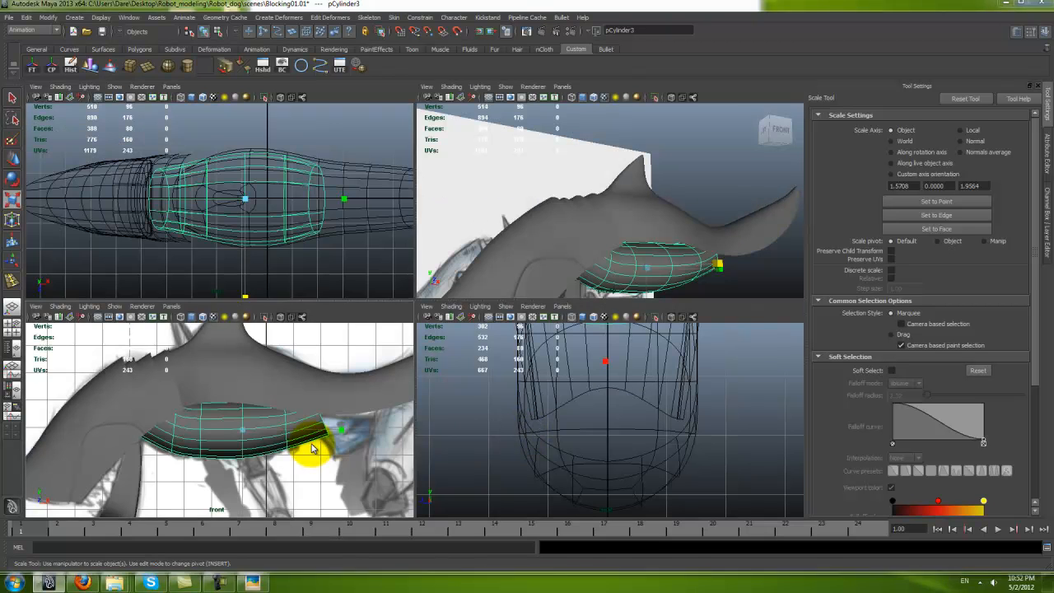
# Step: Check the torso against the sketch in the front and perspective views, clear the selection, and save the scene
pyautogui.press('space')
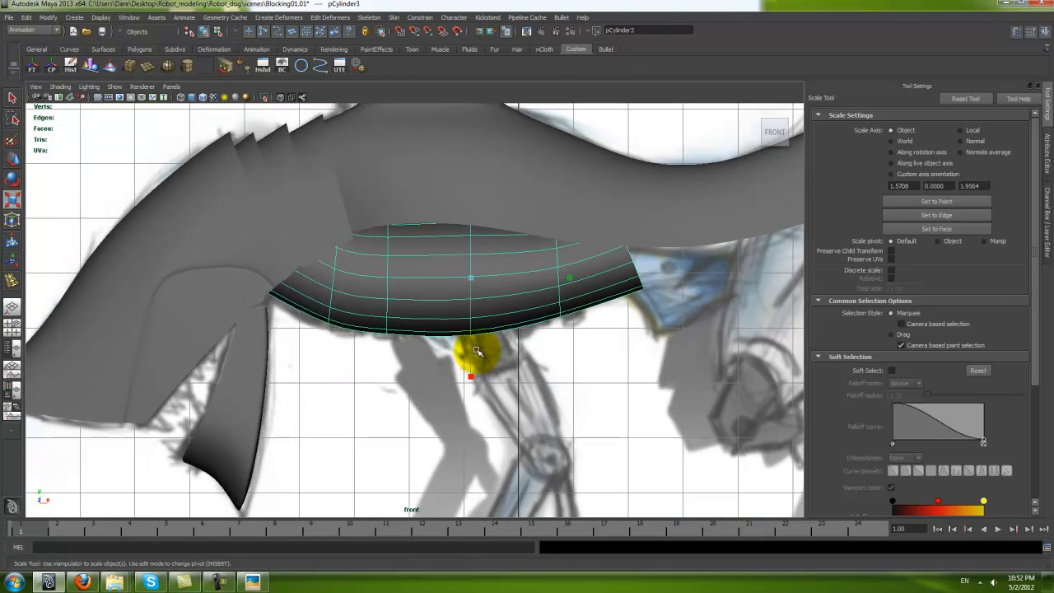
pyautogui.scroll(-3, 476, 352)
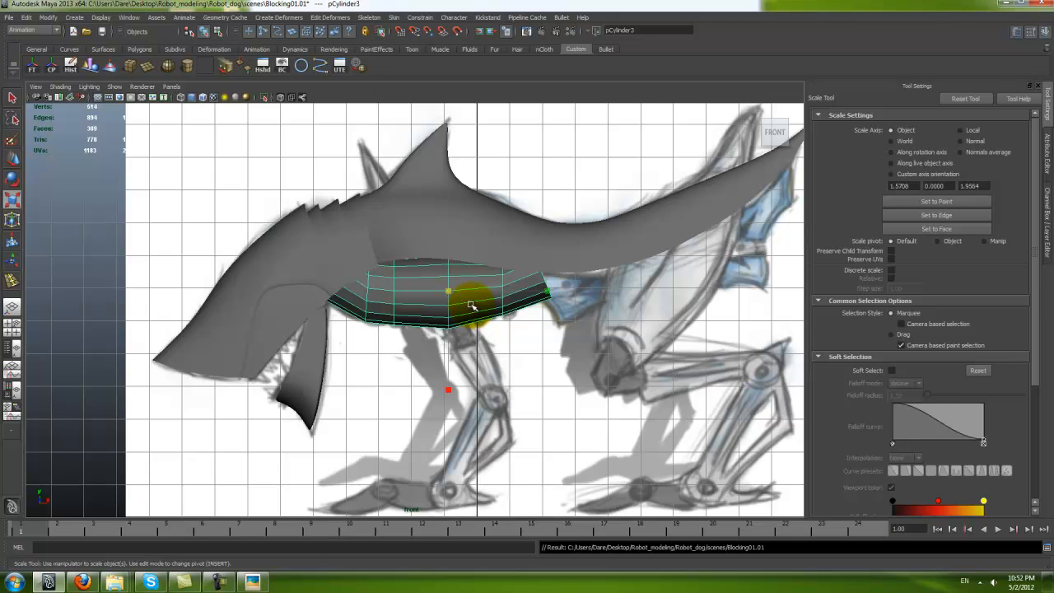
pyautogui.press('w')
pyautogui.press('space')
pyautogui.press('space')
pyautogui.keyDown('alt'); pyautogui.moveTo(565, 262); pyautogui.dragTo(475, 359); pyautogui.keyUp('alt')
pyautogui.click(606, 240)
pyautogui.click(483, 367)
pyautogui.press('space')
pyautogui.moveTo(500, 420); pyautogui.dragTo(523, 523)
pyautogui.click(523, 523)
pyautogui.click(584, 290)
pyautogui.keyDown('alt'); pyautogui.moveTo(533, 410); pyautogui.dragTo(417, 302); pyautogui.keyUp('alt')
pyautogui.click(524, 376)
pyautogui.click(294, 237)
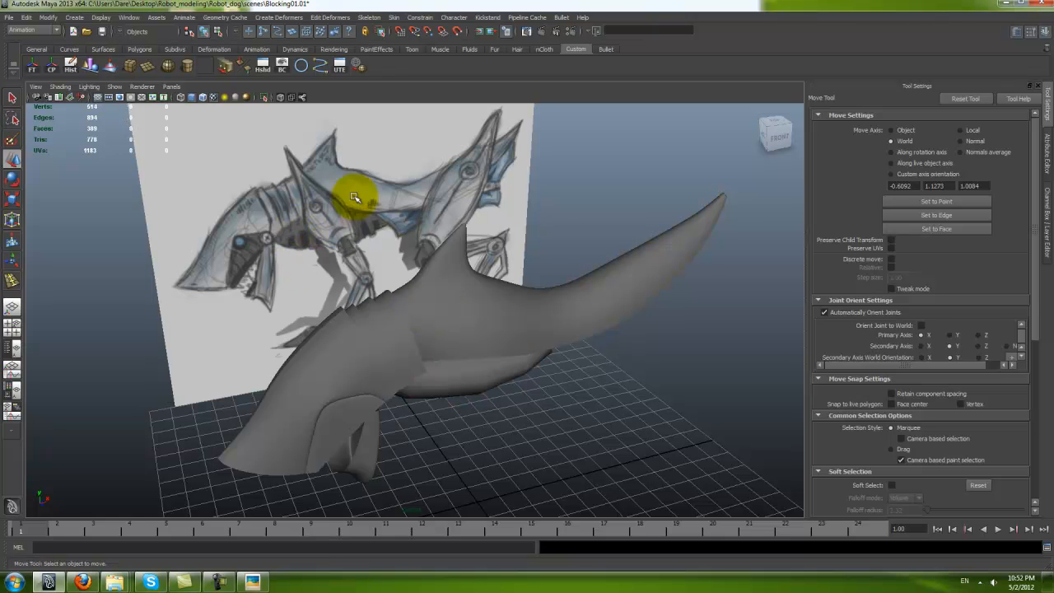
pyautogui.keyDown('alt'); pyautogui.moveTo(415, 275); pyautogui.dragTo(403, 271); pyautogui.keyUp('alt')
pyautogui.hotkey('ctrl', 's')
# Step: Examine the reference sketch around the belly fin and hindquarters to plan the next part
pyautogui.keyDown('alt'); pyautogui.moveTo(363, 229); pyautogui.dragTo(406, 254, button='right'); pyautogui.keyUp('alt')
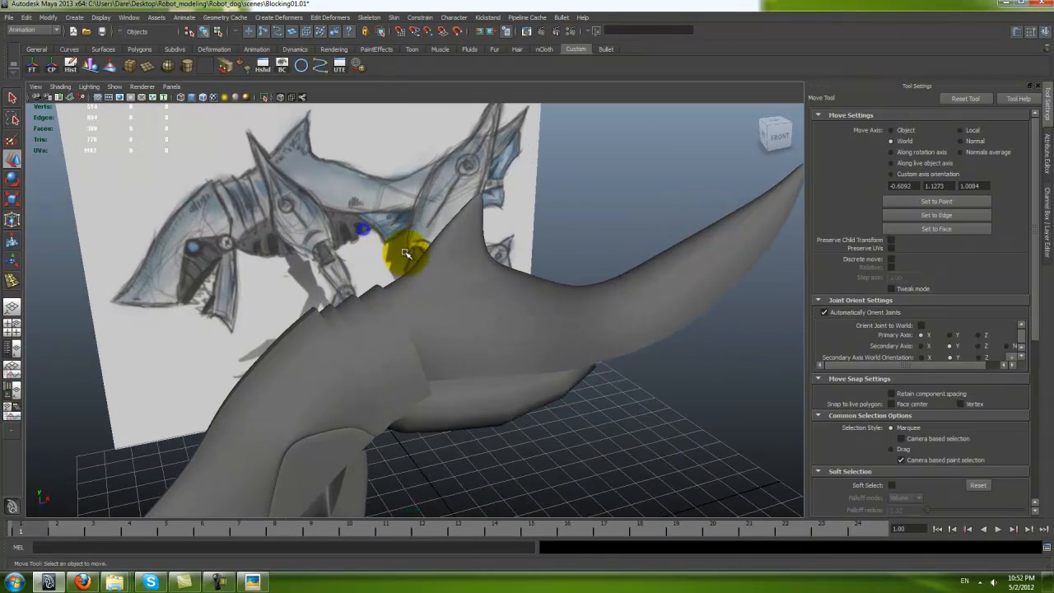
pyautogui.keyDown('alt'); pyautogui.moveTo(405, 253); pyautogui.dragTo(395, 369); pyautogui.keyUp('alt')
pyautogui.keyDown('alt'); pyautogui.moveTo(395, 370); pyautogui.dragTo(404, 317, button='right'); pyautogui.keyUp('alt')
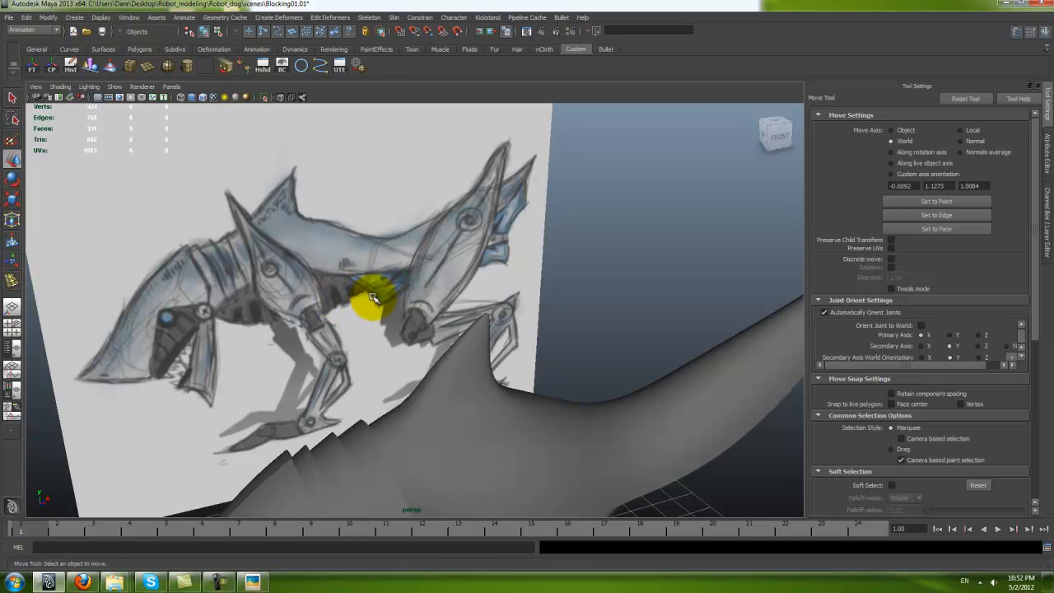
pyautogui.scroll(-2, 413, 278)
pyautogui.keyDown('alt'); pyautogui.moveTo(684, 347); pyautogui.dragTo(623, 338); pyautogui.keyUp('alt')
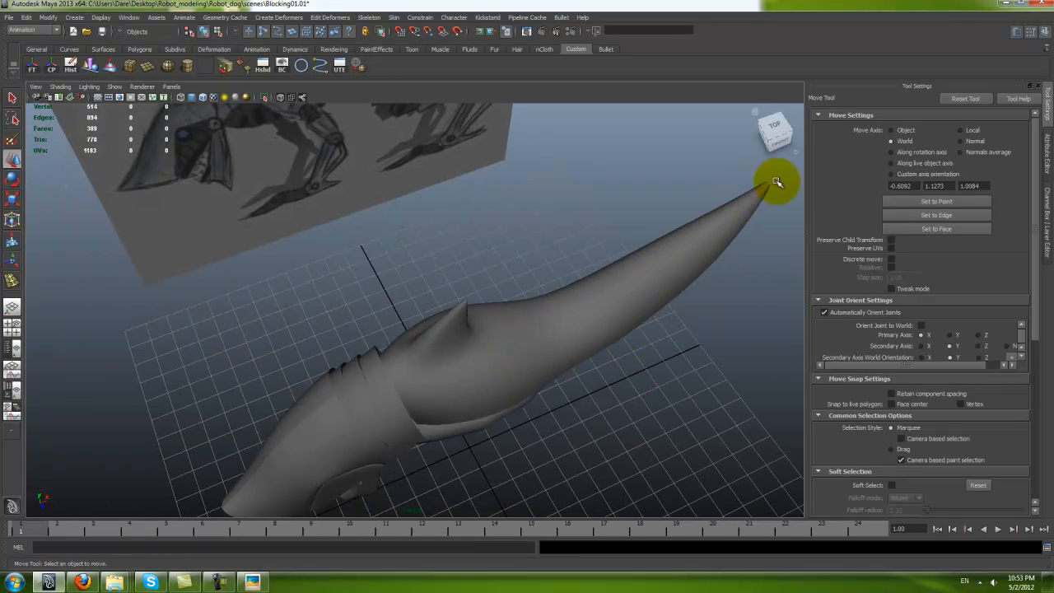
pyautogui.keyDown('alt'); pyautogui.moveTo(746, 232); pyautogui.dragTo(742, 198); pyautogui.keyUp('alt')
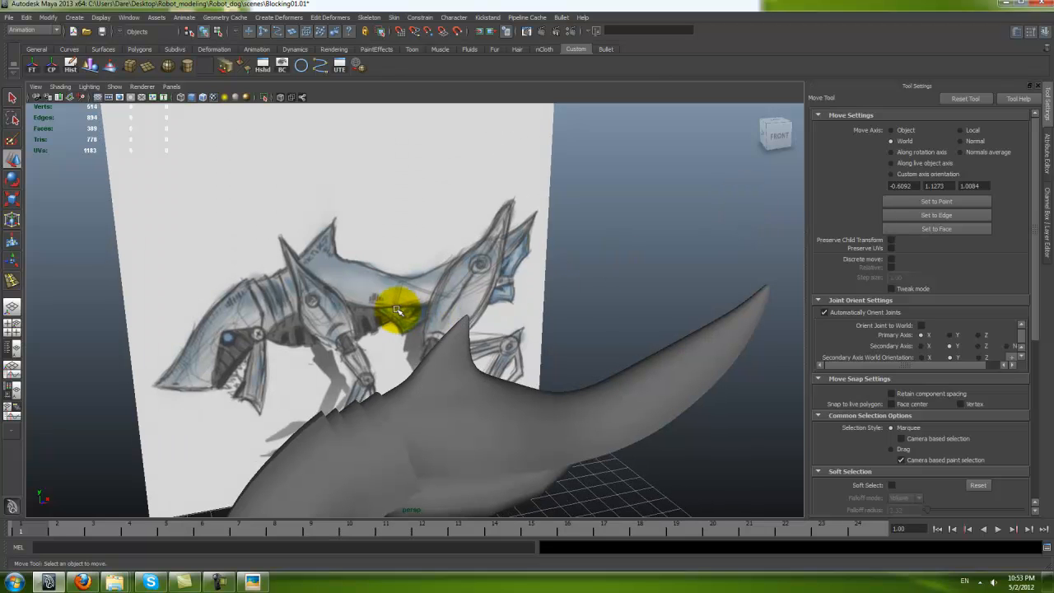
pyautogui.moveTo(392, 328)
pyautogui.keyDown('alt'); pyautogui.mouseDown()
pyautogui.moveTo(376, 329)
pyautogui.moveTo(401, 322)
pyautogui.moveTo(401, 355)
pyautogui.moveTo(388, 358)
pyautogui.moveTo(517, 310)
pyautogui.moveTo(551, 339)
pyautogui.mouseUp(); pyautogui.keyUp('alt')
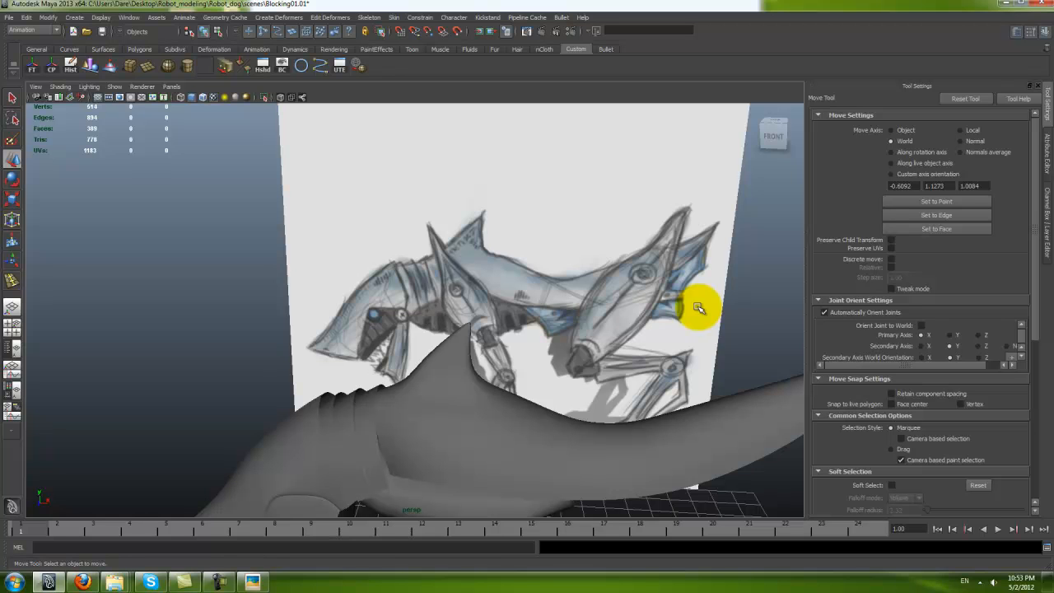
pyautogui.moveTo(681, 303)
pyautogui.keyDown('alt'); pyautogui.mouseDown()
pyautogui.moveTo(546, 375)
pyautogui.moveTo(581, 322)
pyautogui.moveTo(565, 329)
pyautogui.moveTo(565, 277)
pyautogui.mouseUp(); pyautogui.keyUp('alt')
# Step: Select the torso cylinder in the front view, add it to layer2, and switch on its smooth preview
pyautogui.press('space')
pyautogui.press('space')
pyautogui.keyDown('alt'); pyautogui.moveTo(419, 320); pyautogui.dragTo(326, 351, button='middle'); pyautogui.keyUp('alt')
pyautogui.keyDown('alt'); pyautogui.moveTo(326, 352); pyautogui.dragTo(418, 359, button='right'); pyautogui.keyUp('alt')
pyautogui.click(368, 321)
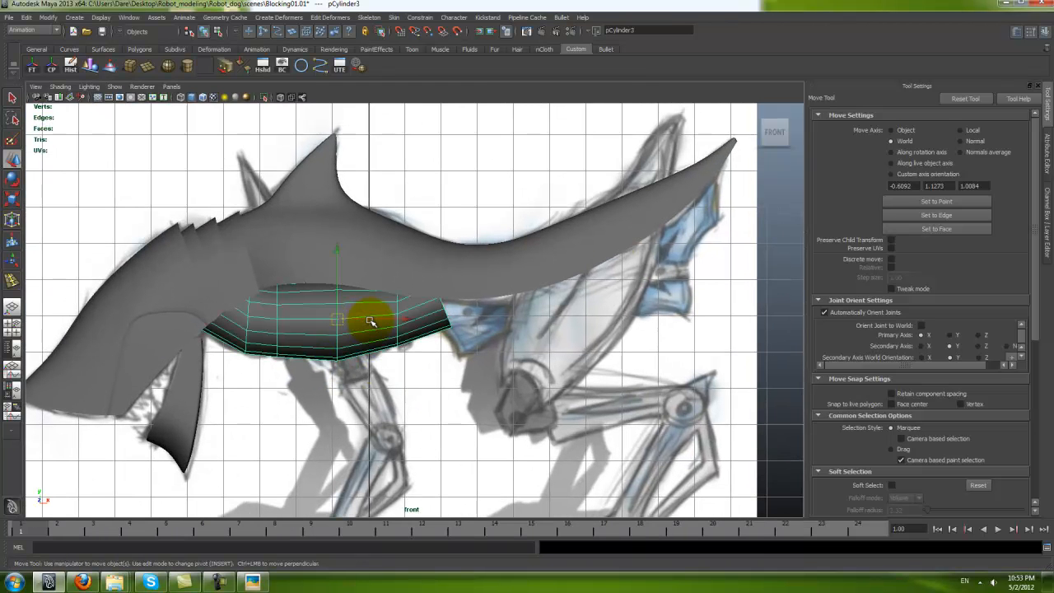
pyautogui.click(1045, 32)
pyautogui.rightClick(874, 400)
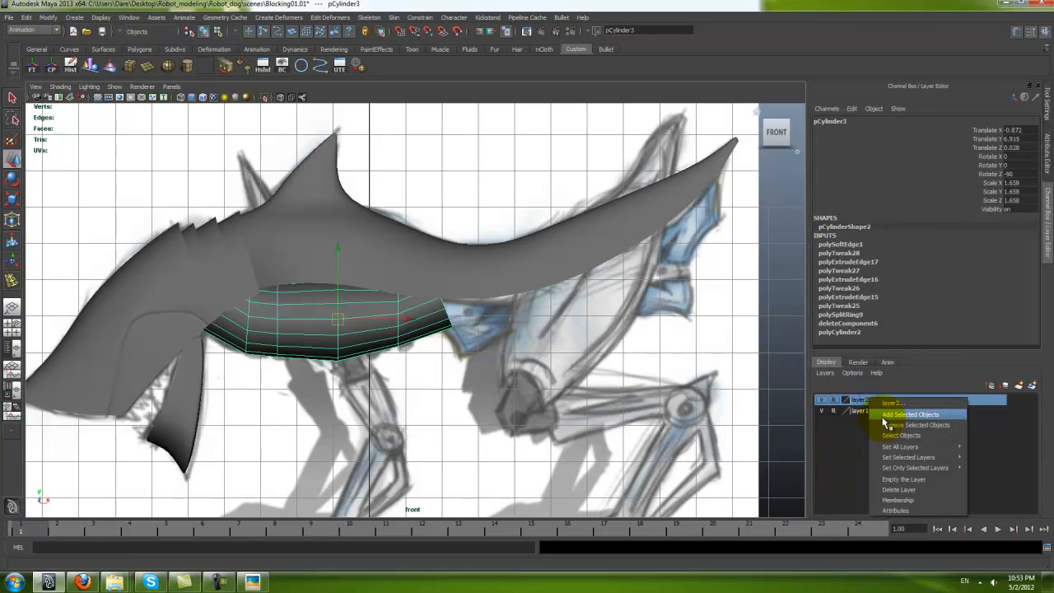
pyautogui.click(884, 415)
pyautogui.press('3')
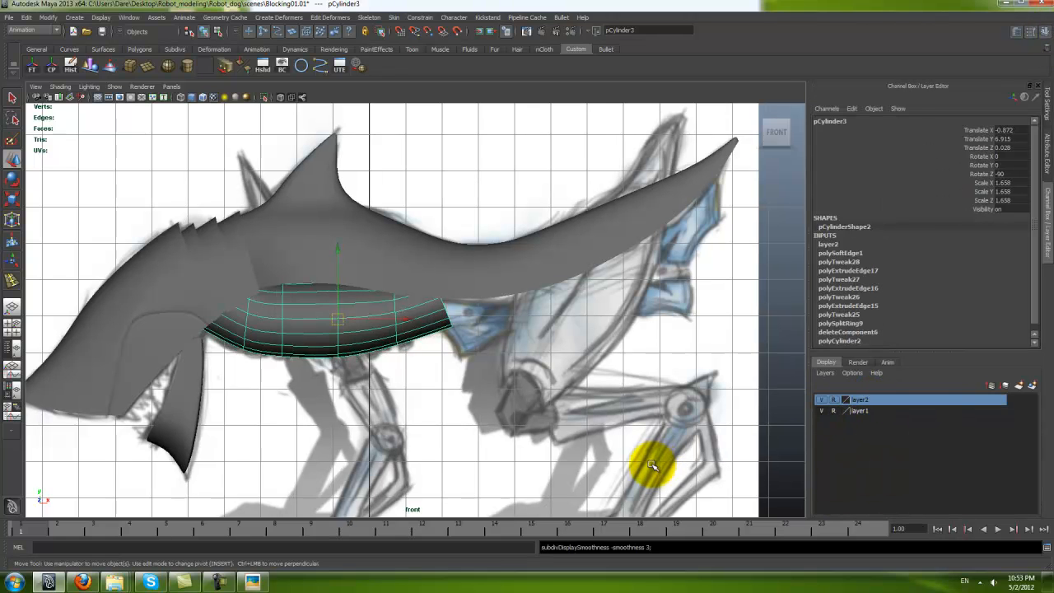
# Step: Hide layer2 and draw a four-sided polygon over the front corner of the sketched belly fin
pyautogui.click(820, 399)
pyautogui.click(766, 280)
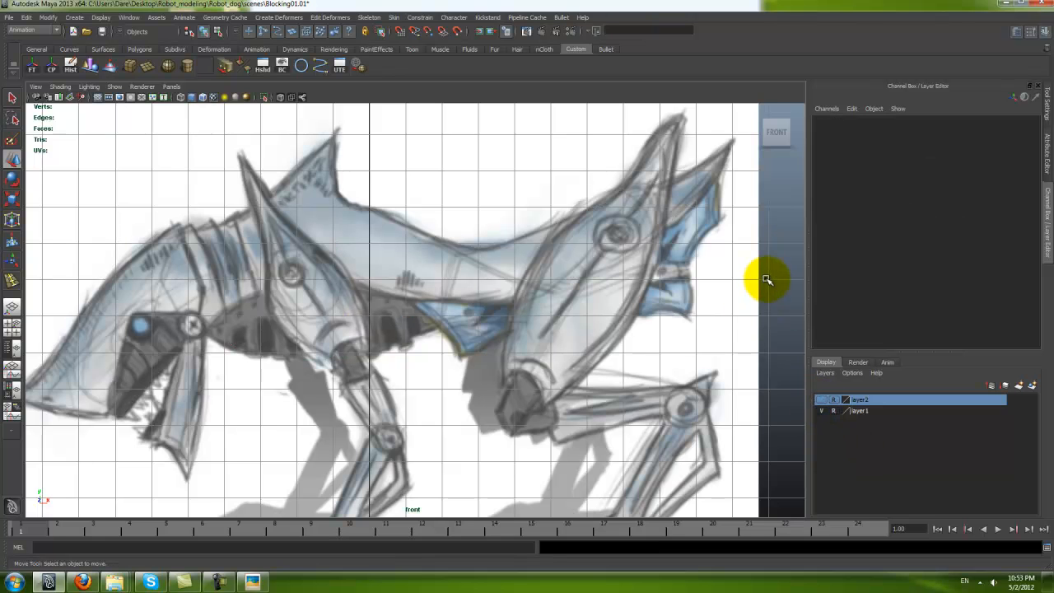
pyautogui.scroll(3, 522, 341)
pyautogui.scroll(2, 483, 309)
pyautogui.keyDown('shift'); pyautogui.rightClick(490, 317); pyautogui.keyUp('shift')
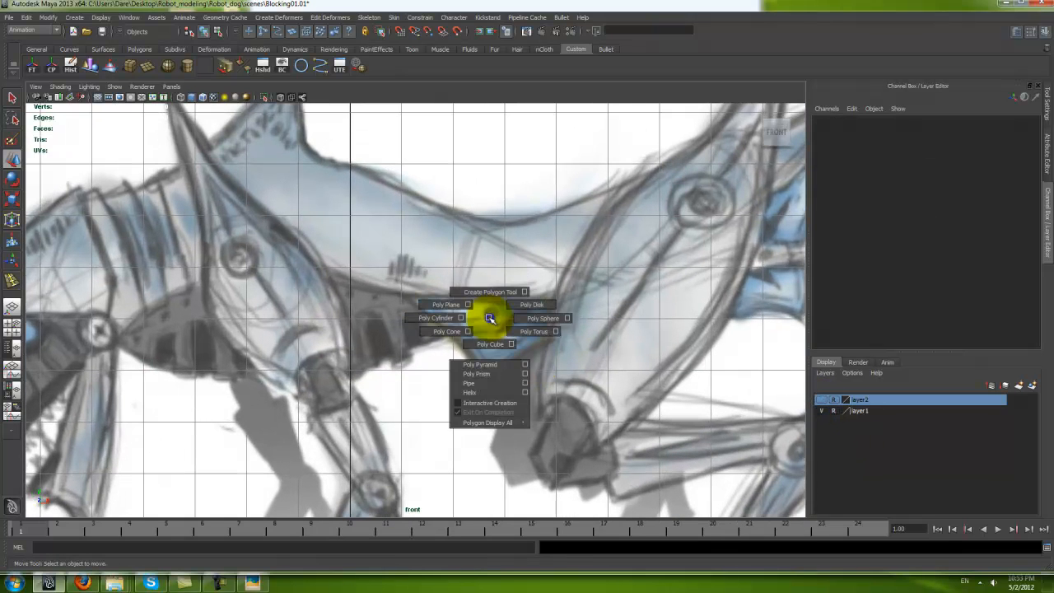
pyautogui.click(489, 293)
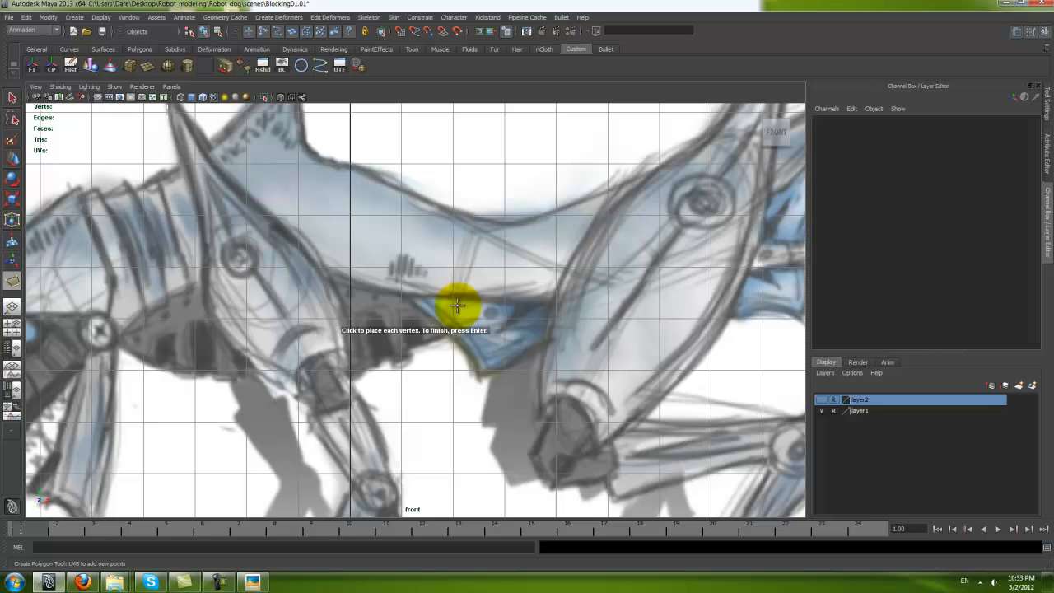
pyautogui.click(413, 299)
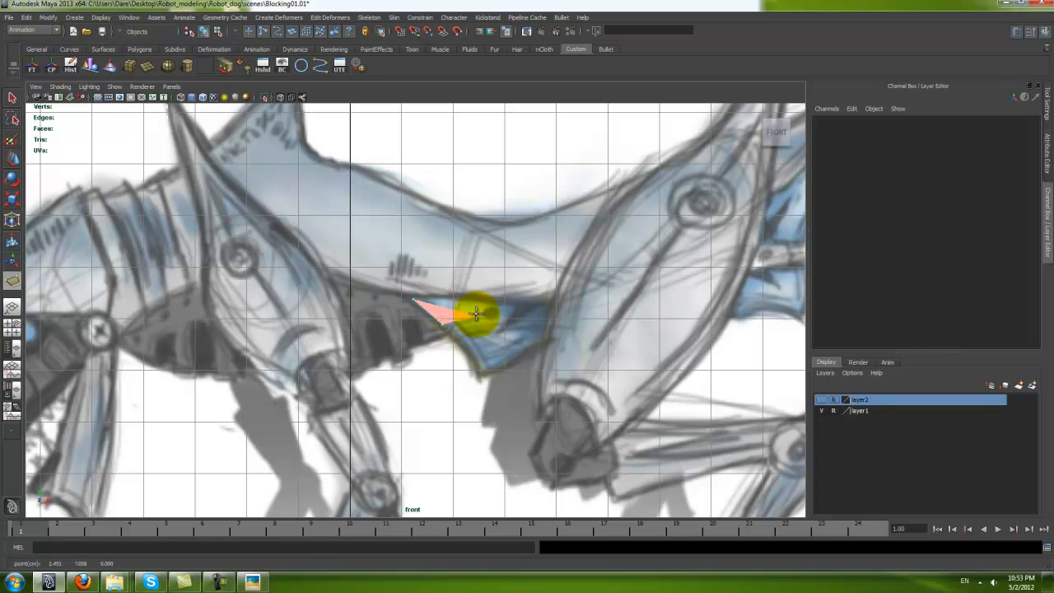
pyautogui.press('Return')
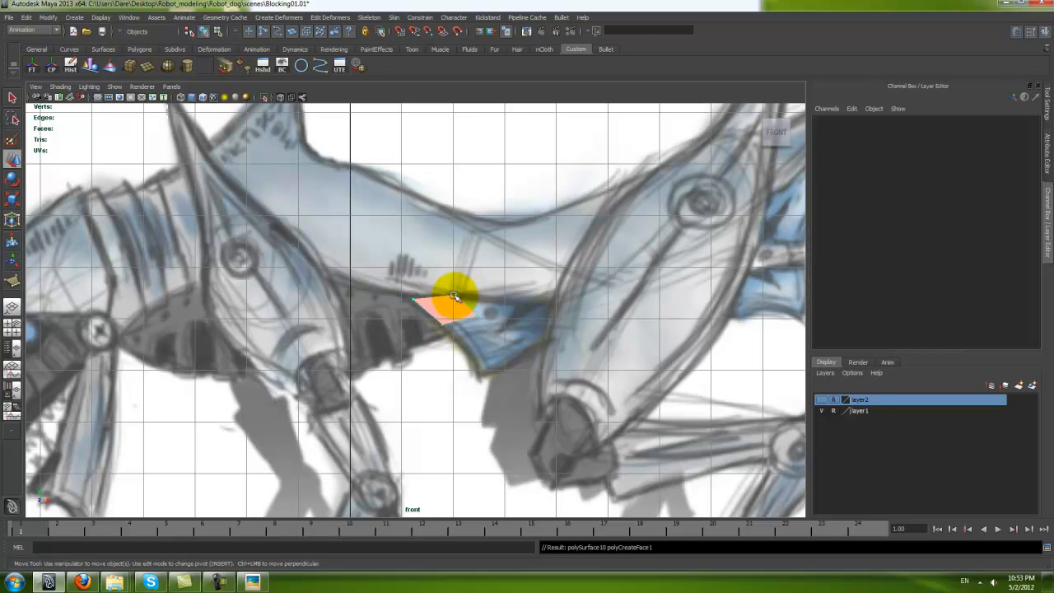
# Step: Freeze the new polygon's transformations, center its pivot, and delete its history
pyautogui.press('space')
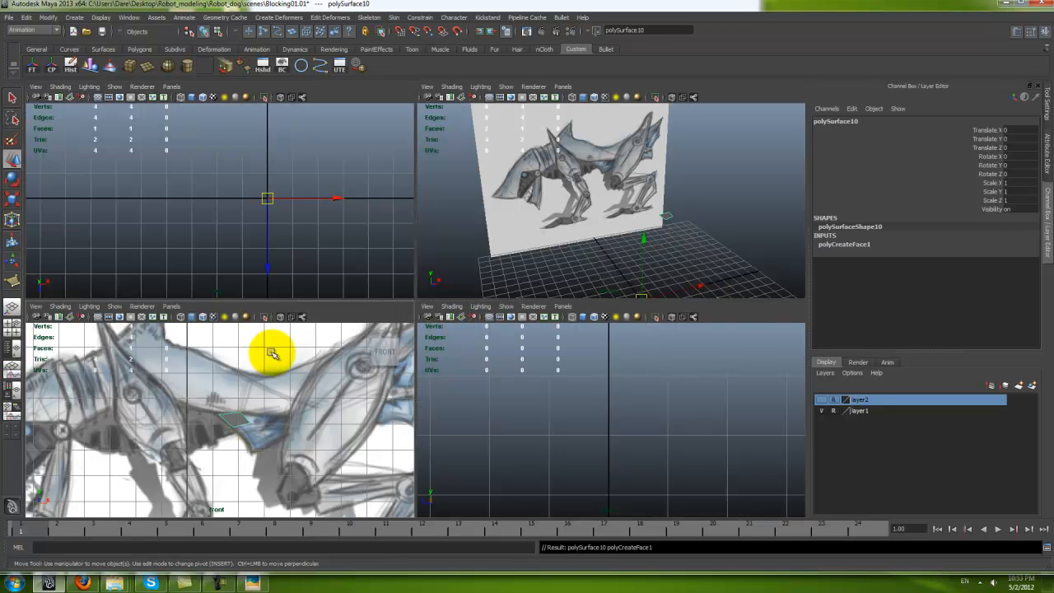
pyautogui.moveTo(631, 212)
pyautogui.keyDown('alt'); pyautogui.mouseDown()
pyautogui.moveTo(741, 205)
pyautogui.moveTo(638, 195)
pyautogui.mouseUp(); pyautogui.keyUp('alt')
pyautogui.click(27, 62)
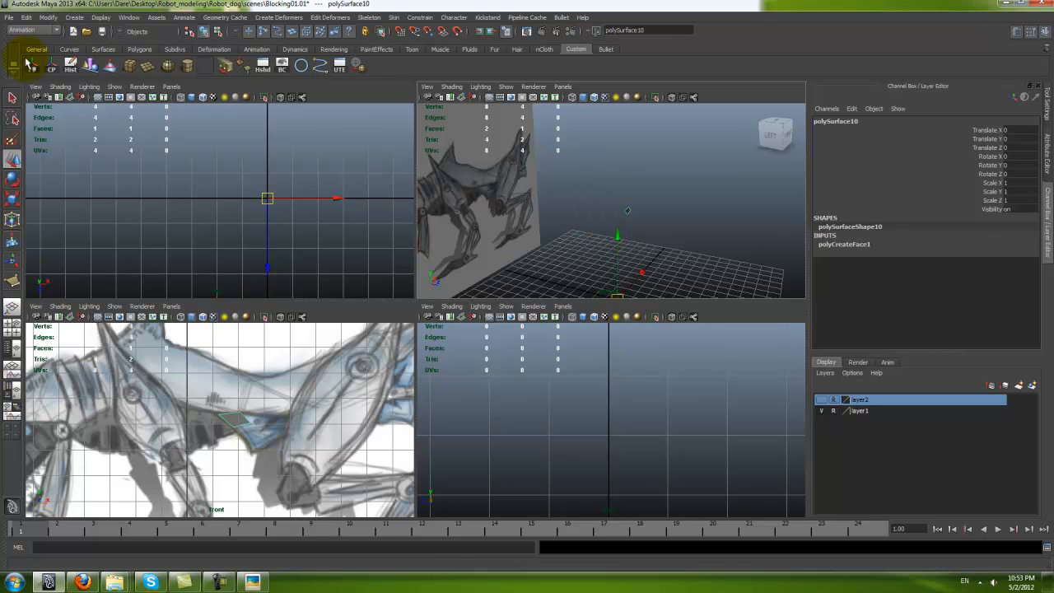
pyautogui.click(51, 66)
pyautogui.click(70, 66)
pyautogui.keyDown('alt'); pyautogui.moveTo(459, 165); pyautogui.dragTo(607, 207); pyautogui.keyUp('alt')
pyautogui.keyDown('alt'); pyautogui.moveTo(595, 252); pyautogui.dragTo(708, 224); pyautogui.keyUp('alt')
pyautogui.press('f')
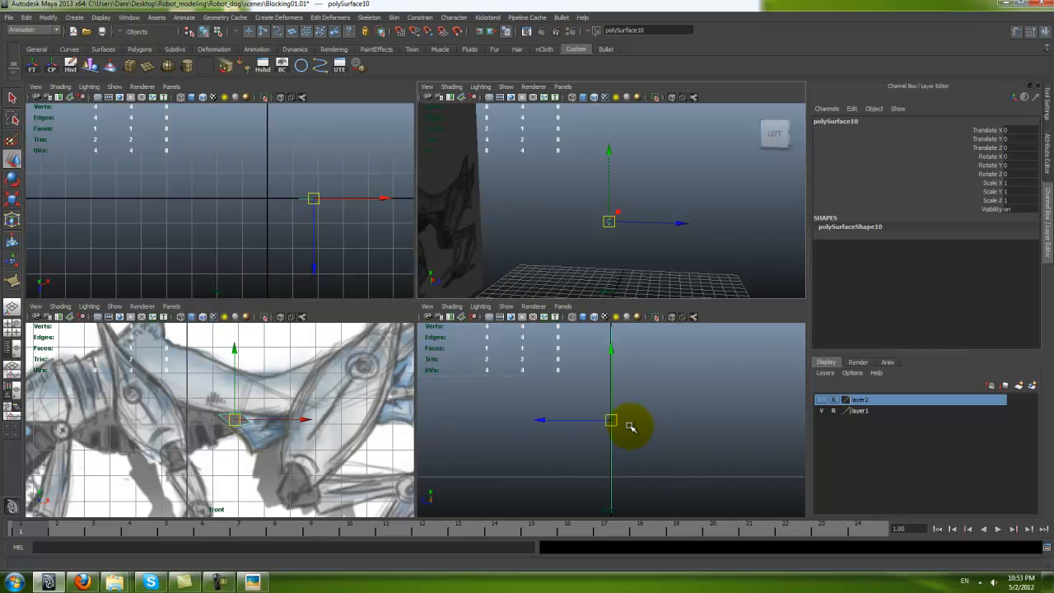
# Step: Show layer2 and place the fin polygon at the body's side with Translate Z 1.54 and Rotate Y 10.741
pyautogui.click(827, 411)
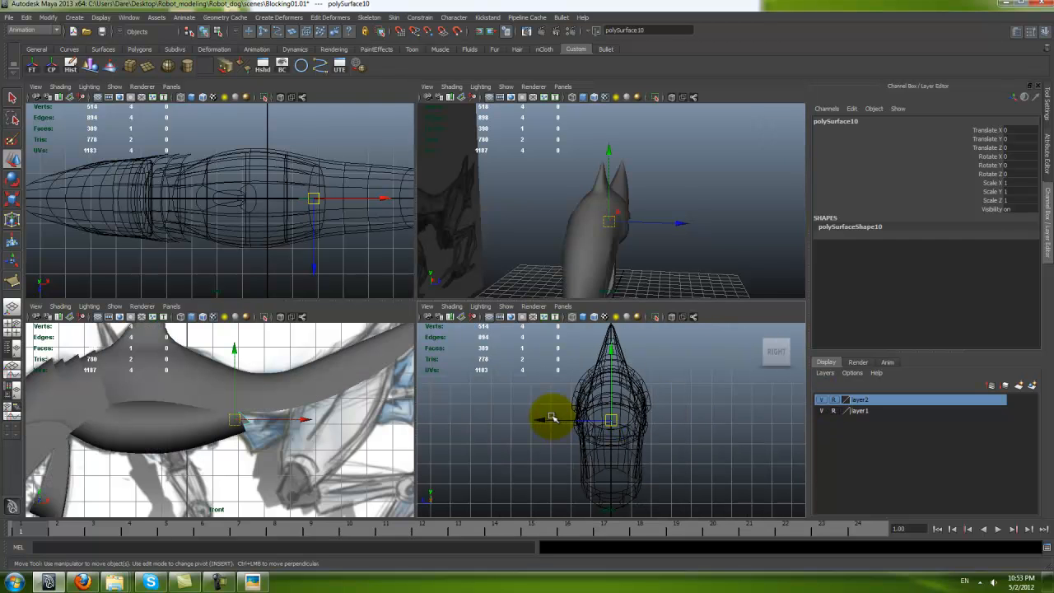
pyautogui.moveTo(682, 223); pyautogui.dragTo(704, 222)
pyautogui.keyDown('alt'); pyautogui.moveTo(705, 222); pyautogui.dragTo(653, 251); pyautogui.keyUp('alt')
pyautogui.keyDown('alt'); pyautogui.moveTo(654, 252); pyautogui.dragTo(743, 268, button='right'); pyautogui.keyUp('alt')
pyautogui.keyDown('alt'); pyautogui.moveTo(711, 270); pyautogui.dragTo(499, 215, button='middle'); pyautogui.keyUp('alt')
pyautogui.moveTo(537, 204)
pyautogui.keyDown('alt'); pyautogui.mouseDown(button='right')
pyautogui.moveTo(630, 240)
pyautogui.moveTo(518, 202)
pyautogui.mouseUp(button='right'); pyautogui.keyUp('alt')
pyautogui.keyDown('alt'); pyautogui.moveTo(518, 203); pyautogui.dragTo(529, 170); pyautogui.keyUp('alt')
pyautogui.press('e')
pyautogui.press('w')
pyautogui.press('space')
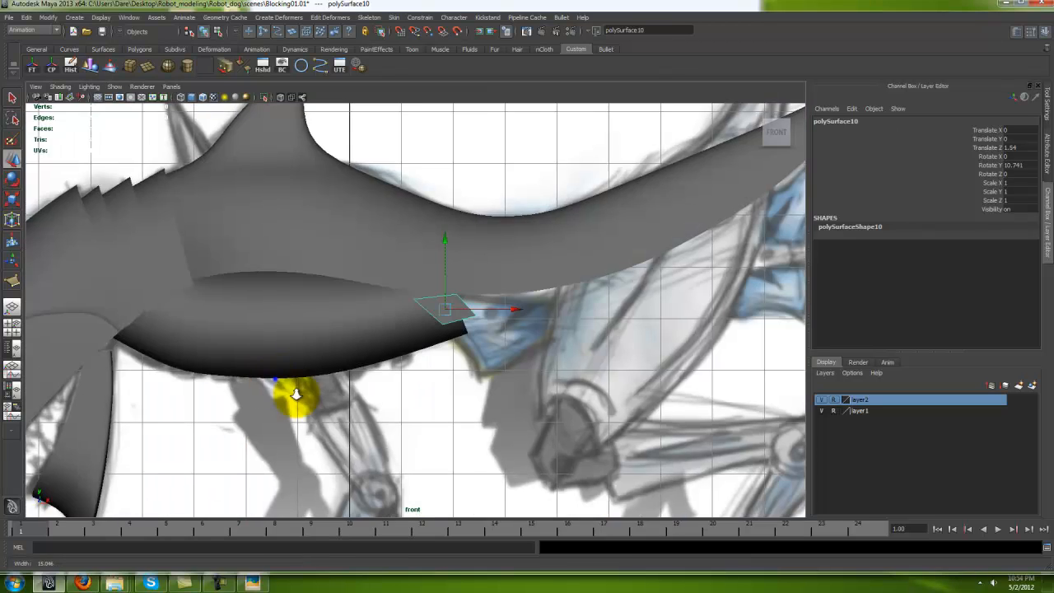
# Step: Hide layer2 and extrude the fin polygon's lower edge twice along the sketched leading edge down to the fin tip
pyautogui.scroll(2, 494, 324)
pyautogui.click(820, 399)
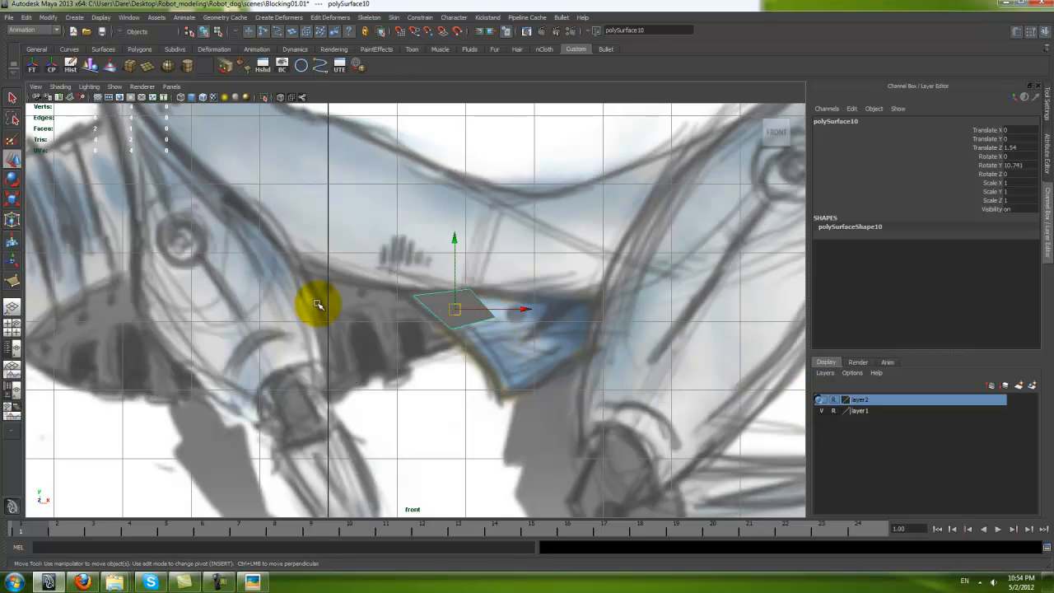
pyautogui.scroll(1, 387, 309)
pyautogui.click(484, 349)
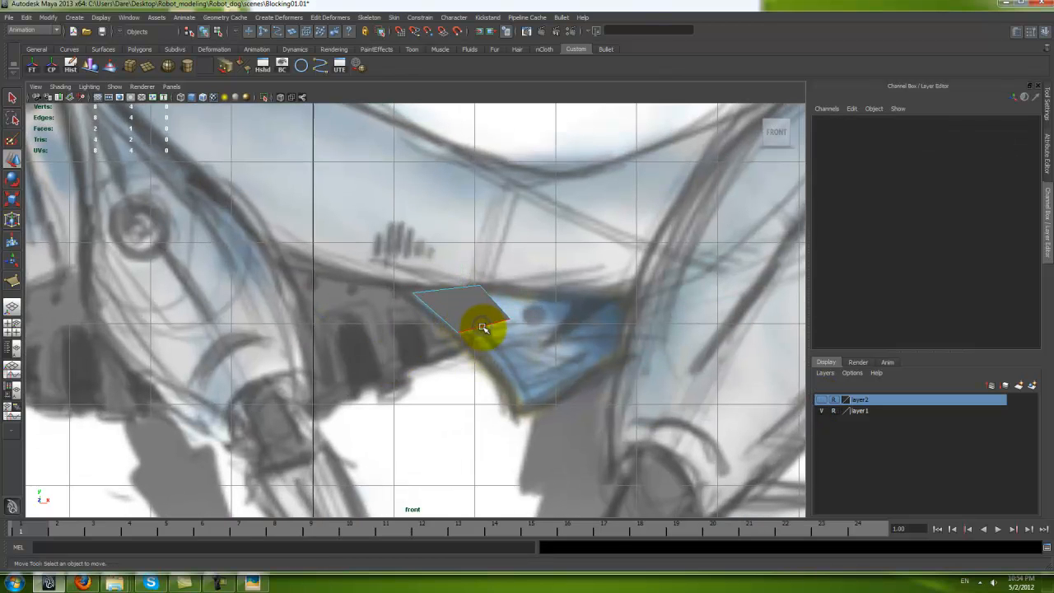
pyautogui.click(483, 327)
pyautogui.keyDown('shift'); pyautogui.moveTo(483, 327); pyautogui.dragTo(482, 338, button='right'); pyautogui.keyUp('shift')
pyautogui.press('w')
pyautogui.moveTo(484, 328); pyautogui.dragTo(514, 354)
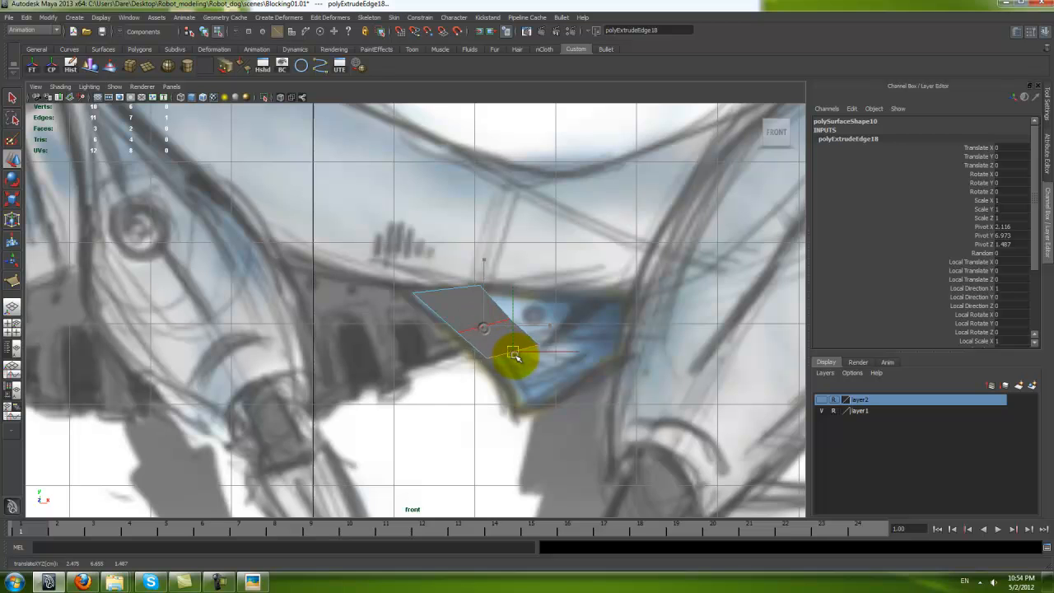
pyautogui.keyDown('shift'); pyautogui.moveTo(525, 352); pyautogui.dragTo(522, 364, button='right'); pyautogui.keyUp('shift')
pyautogui.moveTo(522, 364); pyautogui.dragTo(550, 394)
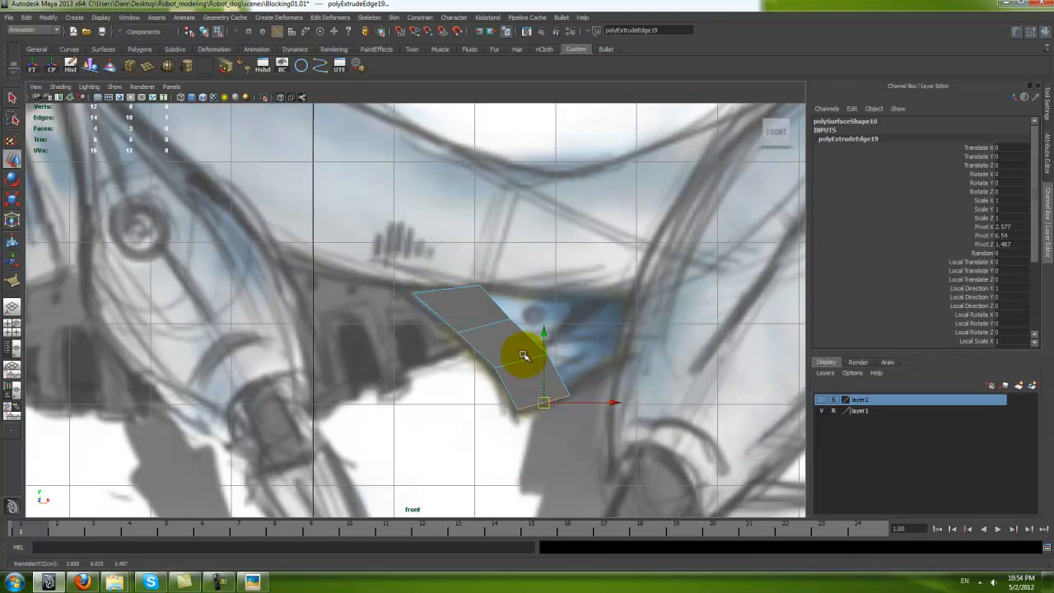
# Step: Extrude the fin strip's rear edges backward to cover the width of the sketched fin
pyautogui.click(496, 303)
pyautogui.keyDown('shift'); pyautogui.click(557, 372); pyautogui.keyUp('shift')
pyautogui.keyDown('alt'); pyautogui.moveTo(567, 414); pyautogui.dragTo(497, 375, button='right'); pyautogui.keyUp('alt')
pyautogui.press('w')
pyautogui.moveTo(489, 325); pyautogui.dragTo(561, 292)
# Step: Reposition the vertices along the fin's rear edge to follow the sketched outline
pyautogui.click(602, 333)
pyautogui.click(587, 310)
pyautogui.click(565, 287)
pyautogui.click(541, 261)
pyautogui.moveTo(539, 257); pyautogui.dragTo(546, 268)
pyautogui.moveTo(563, 297); pyautogui.dragTo(555, 270, button='right')
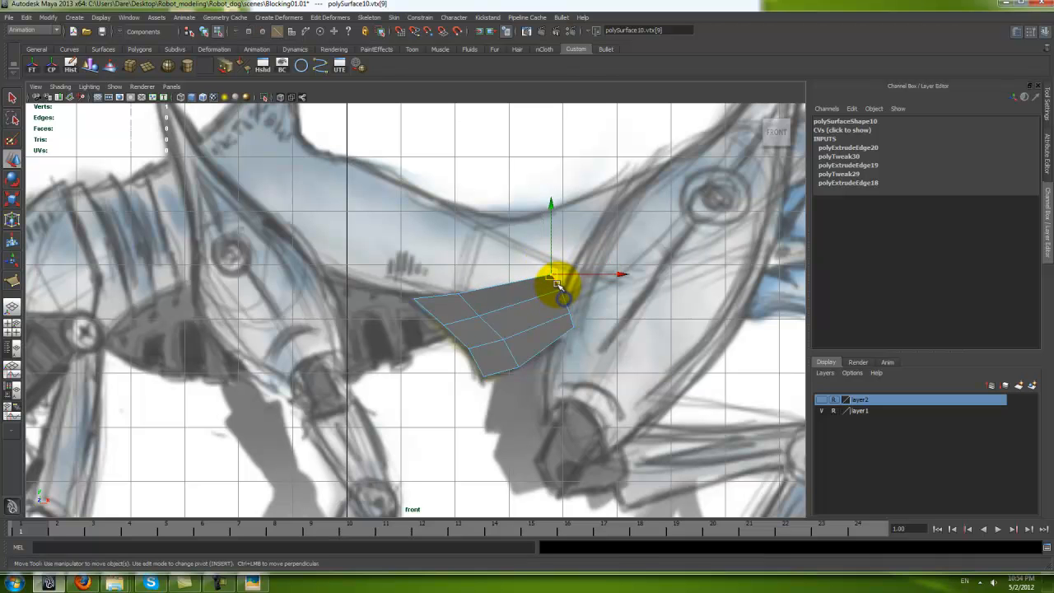
# Step: Show layer2 and shift the fin's upper vertices sideways to sit against the body
pyautogui.click(558, 285)
pyautogui.keyDown('shift'); pyautogui.click(566, 303); pyautogui.keyUp('shift')
pyautogui.moveTo(571, 319)
pyautogui.keyDown('alt'); pyautogui.mouseDown()
pyautogui.moveTo(576, 223)
pyautogui.moveTo(540, 254)
pyautogui.moveTo(293, 278)
pyautogui.moveTo(486, 355)
pyautogui.moveTo(447, 353)
pyautogui.moveTo(471, 354)
pyautogui.moveTo(463, 313)
pyautogui.moveTo(482, 337)
pyautogui.moveTo(648, 404)
pyautogui.moveTo(609, 392)
pyautogui.moveTo(431, 261)
pyautogui.moveTo(257, 289)
pyautogui.moveTo(332, 313)
pyautogui.moveTo(496, 320)
pyautogui.moveTo(532, 285)
pyautogui.moveTo(454, 266)
pyautogui.moveTo(292, 270)
pyautogui.moveTo(428, 301)
pyautogui.moveTo(392, 428)
pyautogui.mouseUp(); pyautogui.keyUp('alt')
pyautogui.click(820, 399)
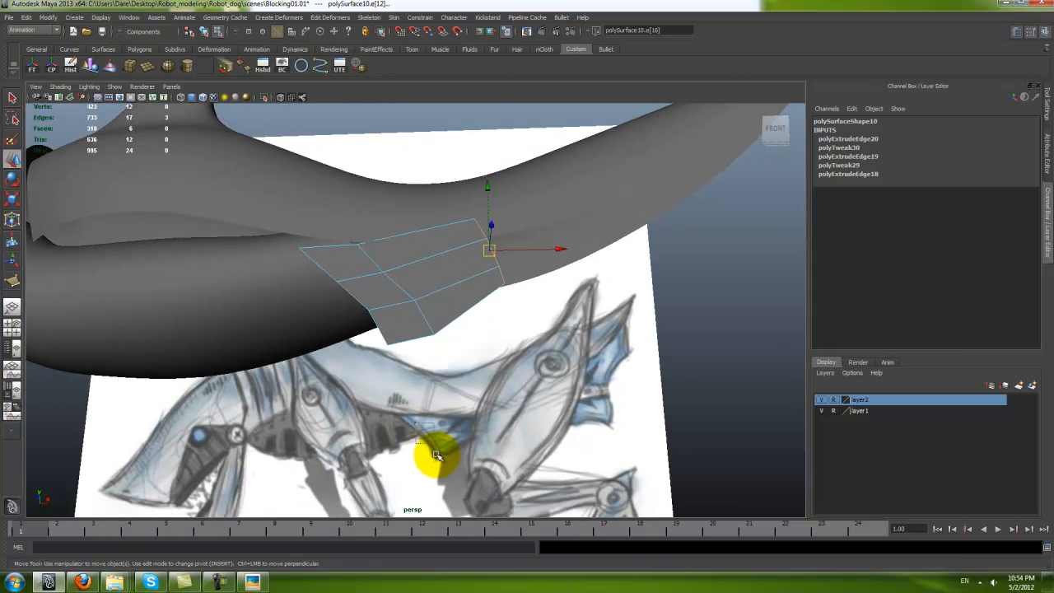
pyautogui.click(405, 426)
pyautogui.keyDown('alt'); pyautogui.moveTo(449, 445); pyautogui.dragTo(412, 423); pyautogui.keyUp('alt')
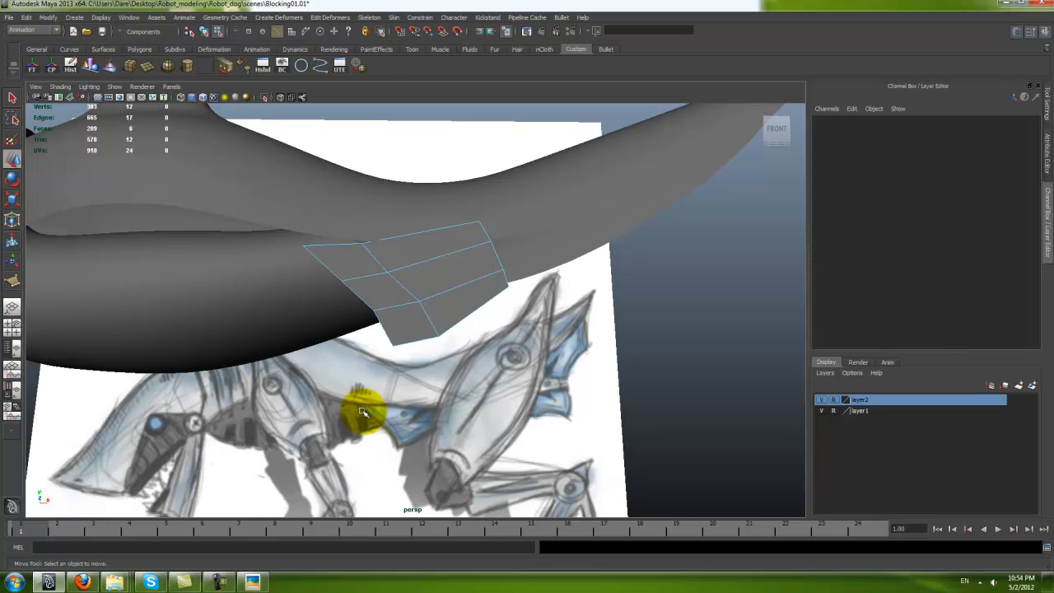
pyautogui.moveTo(400, 435)
pyautogui.keyDown('alt'); pyautogui.mouseDown()
pyautogui.moveTo(461, 431)
pyautogui.moveTo(330, 420)
pyautogui.mouseUp(); pyautogui.keyUp('alt')
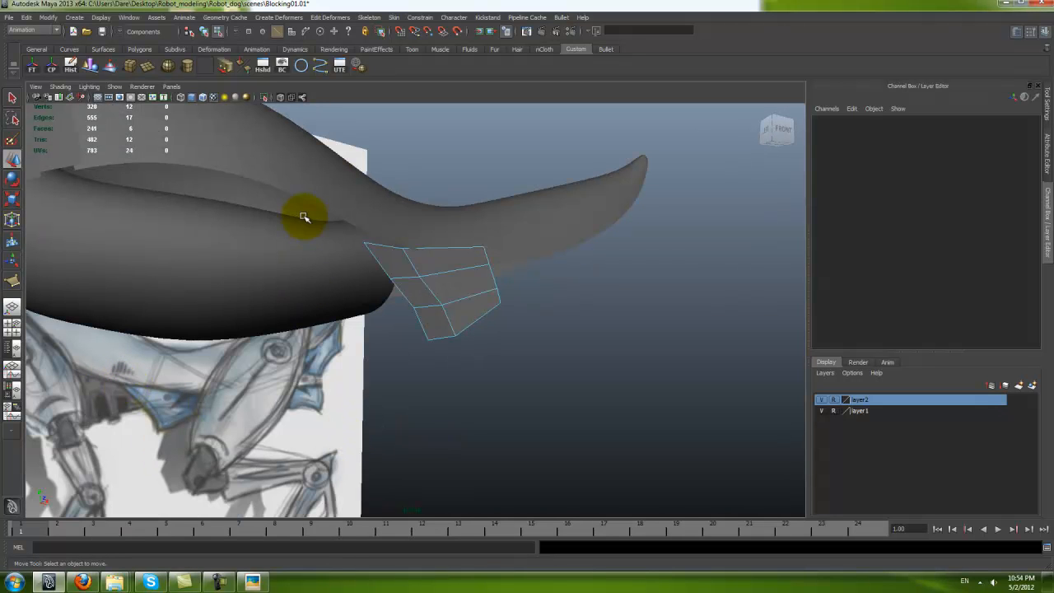
pyautogui.keyDown('alt'); pyautogui.moveTo(329, 191); pyautogui.dragTo(475, 267); pyautogui.keyUp('alt')
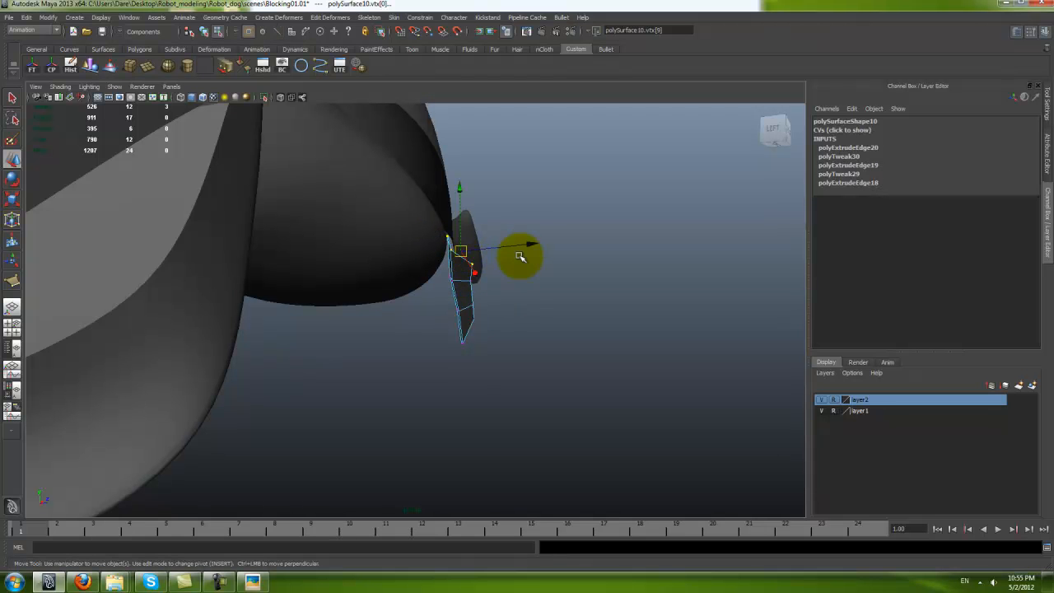
pyautogui.keyDown('alt'); pyautogui.moveTo(522, 243); pyautogui.dragTo(426, 265); pyautogui.keyUp('alt')
# Step: Extrude the fin's upper edges upward and inward along the side of the body
pyautogui.click(395, 266)
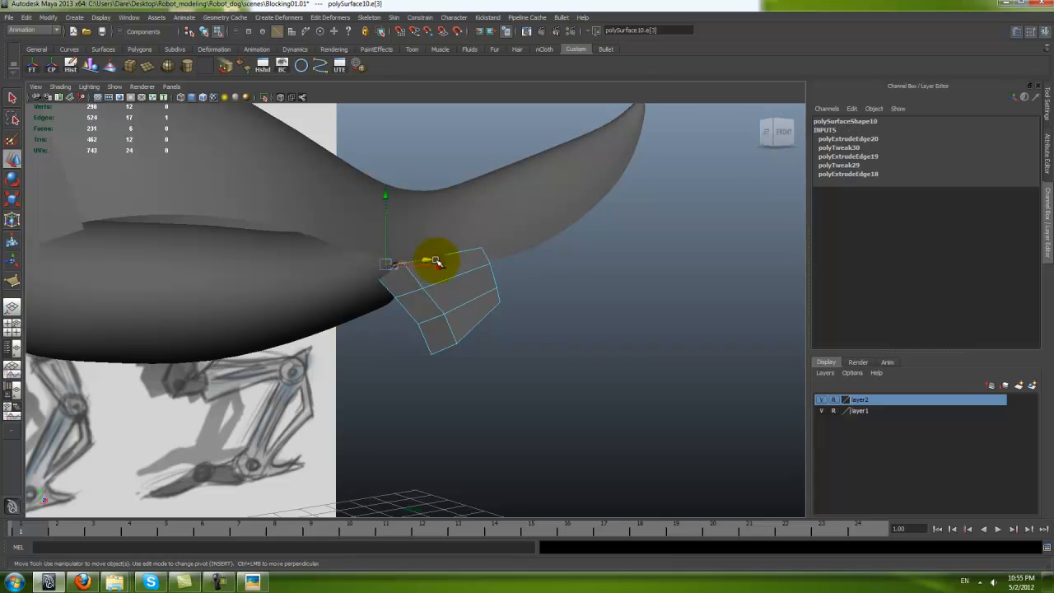
pyautogui.hotkey('ctrl', 'e')
pyautogui.keyDown('alt'); pyautogui.moveTo(388, 283); pyautogui.dragTo(466, 218); pyautogui.keyUp('alt')
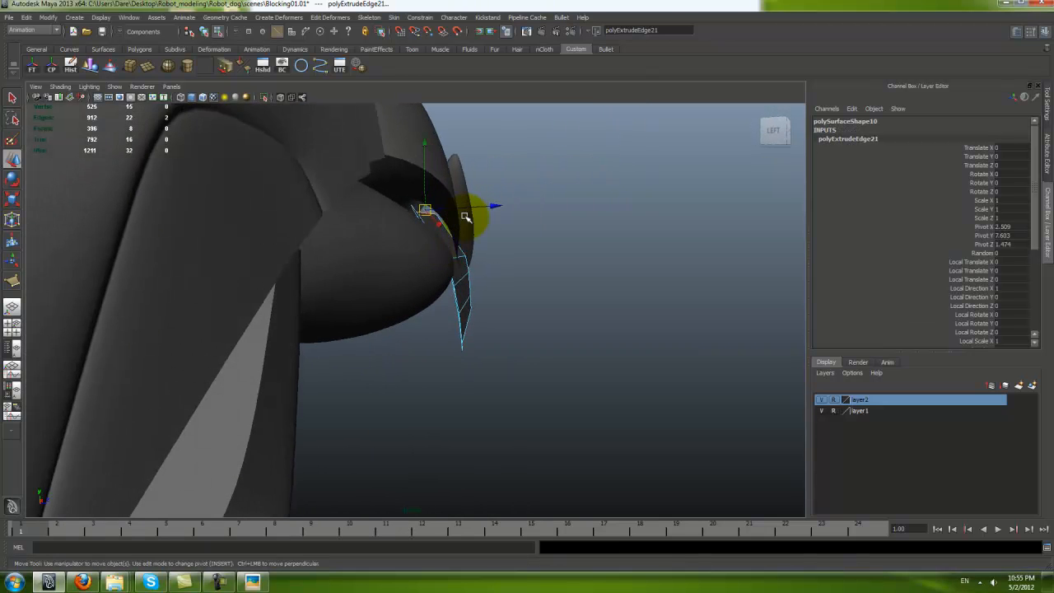
pyautogui.keyDown('alt'); pyautogui.moveTo(460, 267); pyautogui.dragTo(526, 393); pyautogui.keyUp('alt')
# Step: Shift the fin's lower faces outward and tuck its upper rear vertices in under the tail
pyautogui.keyDown('alt'); pyautogui.moveTo(501, 296); pyautogui.dragTo(506, 297); pyautogui.keyUp('alt')
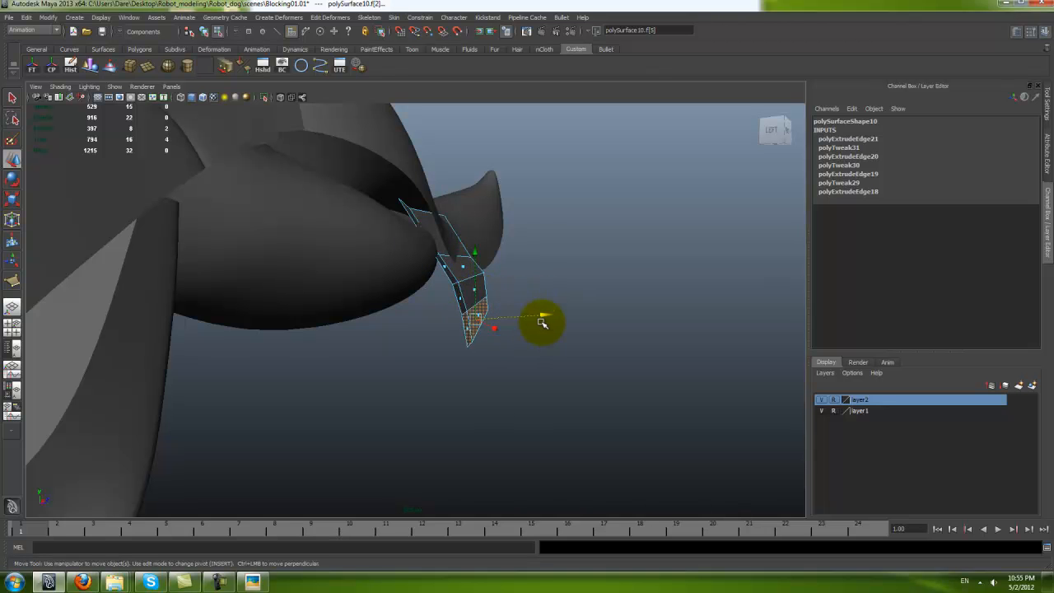
pyautogui.keyDown('alt'); pyautogui.moveTo(552, 314); pyautogui.dragTo(440, 207); pyautogui.keyUp('alt')
pyautogui.press('F9')
pyautogui.click(443, 205)
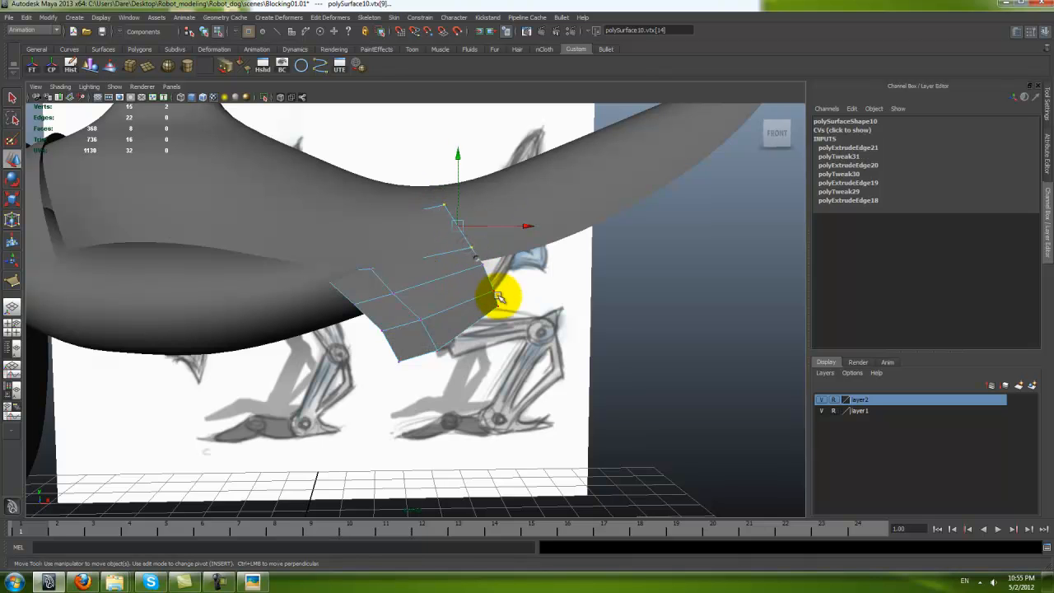
pyautogui.keyDown('alt'); pyautogui.moveTo(499, 316); pyautogui.dragTo(381, 185); pyautogui.keyUp('alt')
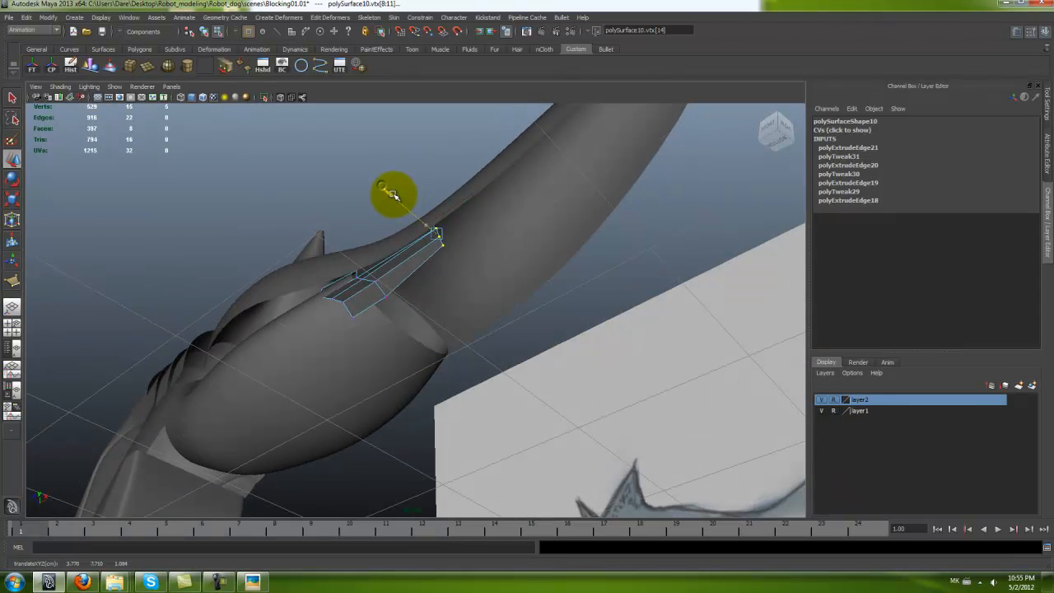
pyautogui.keyDown('alt'); pyautogui.moveTo(420, 226); pyautogui.dragTo(391, 287); pyautogui.keyUp('alt')
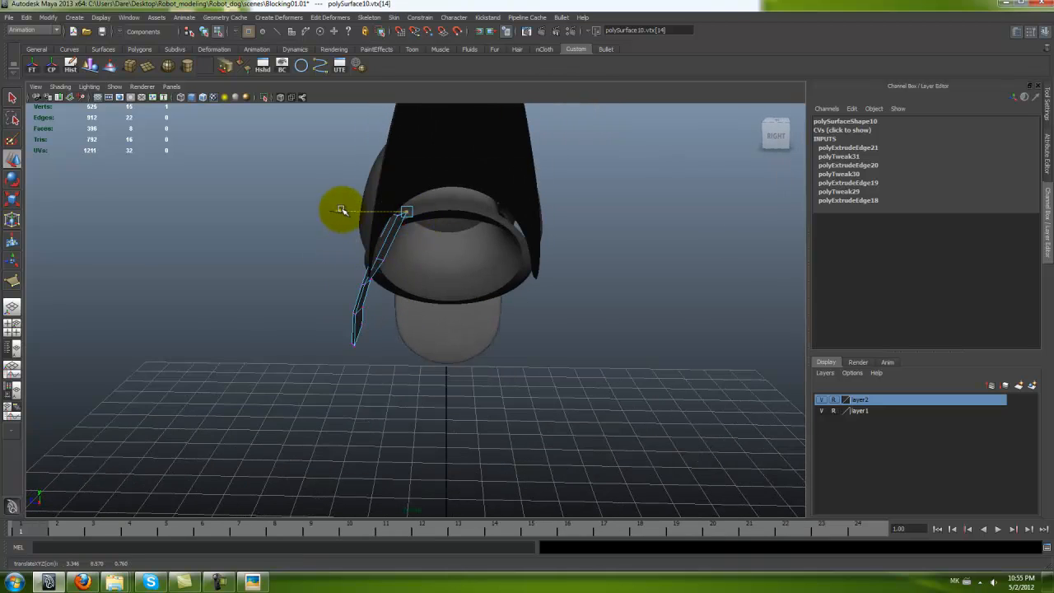
# Step: Move the fin's front and middle vertices sideways so the surface curves smoothly out from the body
pyautogui.keyDown('alt'); pyautogui.moveTo(352, 221); pyautogui.dragTo(430, 297); pyautogui.keyUp('alt')
pyautogui.moveTo(431, 298)
pyautogui.keyDown('alt'); pyautogui.mouseDown()
pyautogui.moveTo(419, 280)
pyautogui.moveTo(488, 262)
pyautogui.moveTo(411, 190)
pyautogui.moveTo(372, 188)
pyautogui.mouseUp(); pyautogui.keyUp('alt')
pyautogui.press('4')
pyautogui.press('5')
pyautogui.moveTo(411, 221); pyautogui.dragTo(412, 221)
pyautogui.keyDown('alt'); pyautogui.moveTo(412, 220); pyautogui.dragTo(462, 215); pyautogui.keyUp('alt')
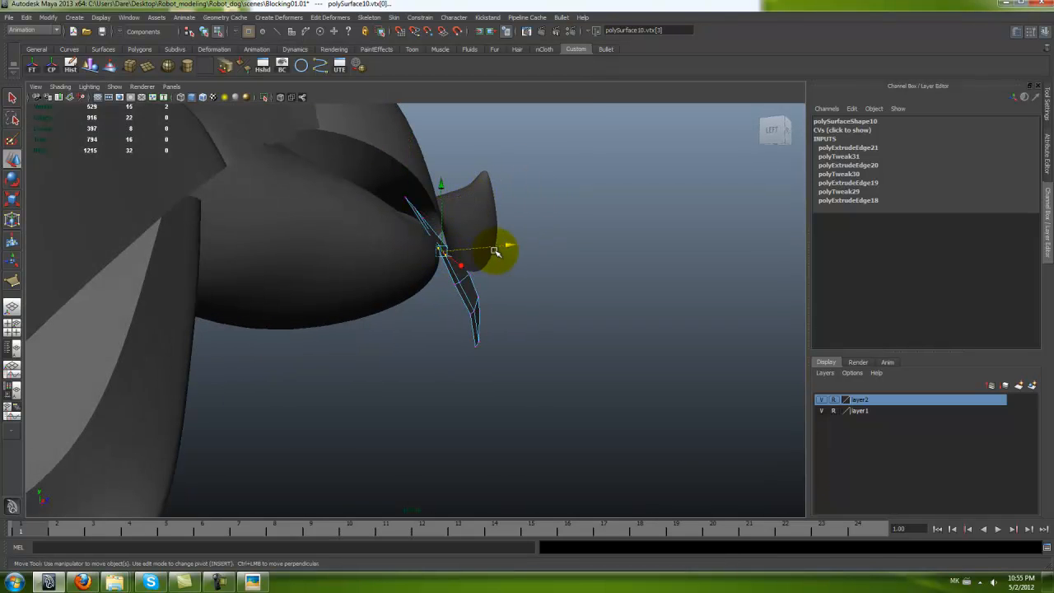
pyautogui.moveTo(442, 278); pyautogui.dragTo(476, 290)
pyautogui.keyDown('alt'); pyautogui.moveTo(476, 290); pyautogui.dragTo(527, 278); pyautogui.keyUp('alt')
pyautogui.keyDown('alt'); pyautogui.moveTo(527, 278); pyautogui.dragTo(482, 292); pyautogui.keyUp('alt')
# Step: Turn on the smooth mesh preview for the fin and return it to object mode
pyautogui.press('4')
pyautogui.press('3')
pyautogui.press('5')
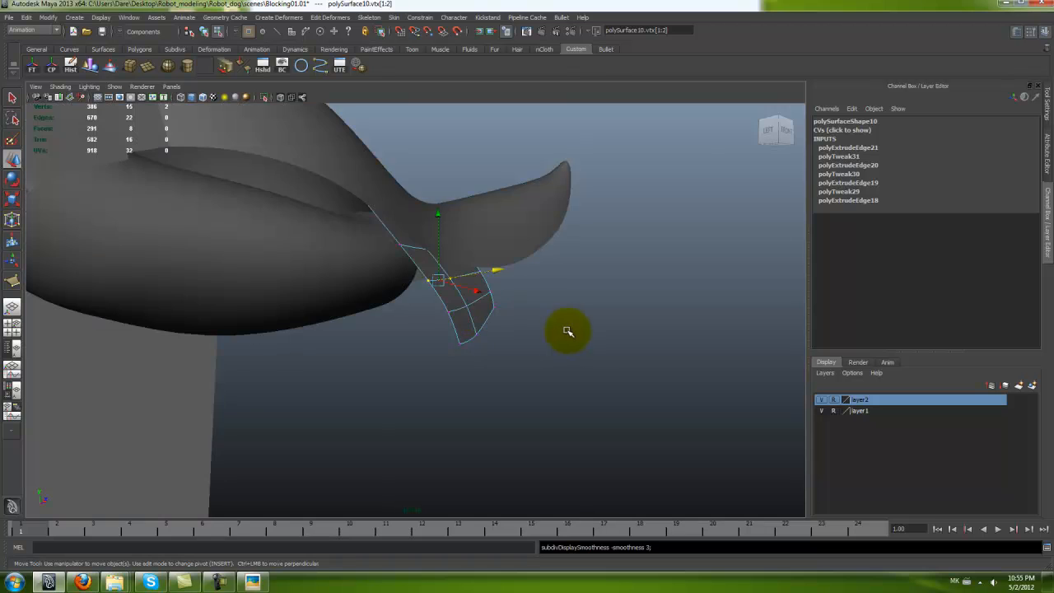
pyautogui.moveTo(556, 332); pyautogui.dragTo(560, 366, button='right')
pyautogui.click(562, 367)
pyautogui.moveTo(562, 367)
pyautogui.keyDown('alt'); pyautogui.mouseDown()
pyautogui.moveTo(477, 388)
pyautogui.moveTo(590, 379)
pyautogui.moveTo(466, 294)
pyautogui.moveTo(496, 301)
pyautogui.moveTo(493, 286)
pyautogui.mouseUp(); pyautogui.keyUp('alt')
pyautogui.click(466, 294)
pyautogui.press('F8')
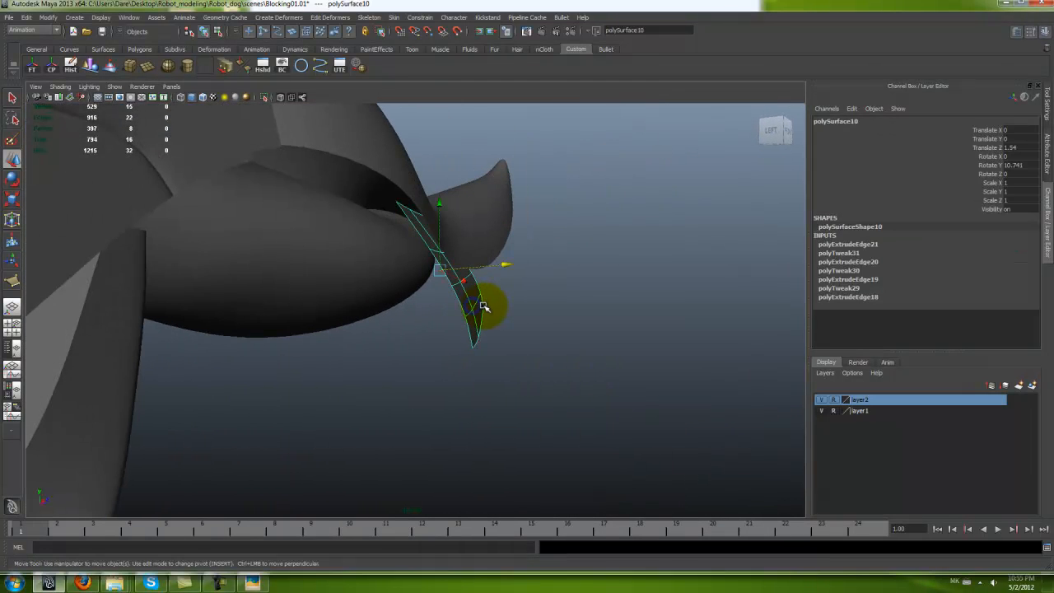
# Step: Extrude the fin's rear edges backward beneath the tail to the start of the sketched tail fin
pyautogui.keyDown('alt'); pyautogui.moveTo(501, 334); pyautogui.dragTo(423, 343); pyautogui.keyUp('alt')
pyautogui.press('space')
pyautogui.press('space')
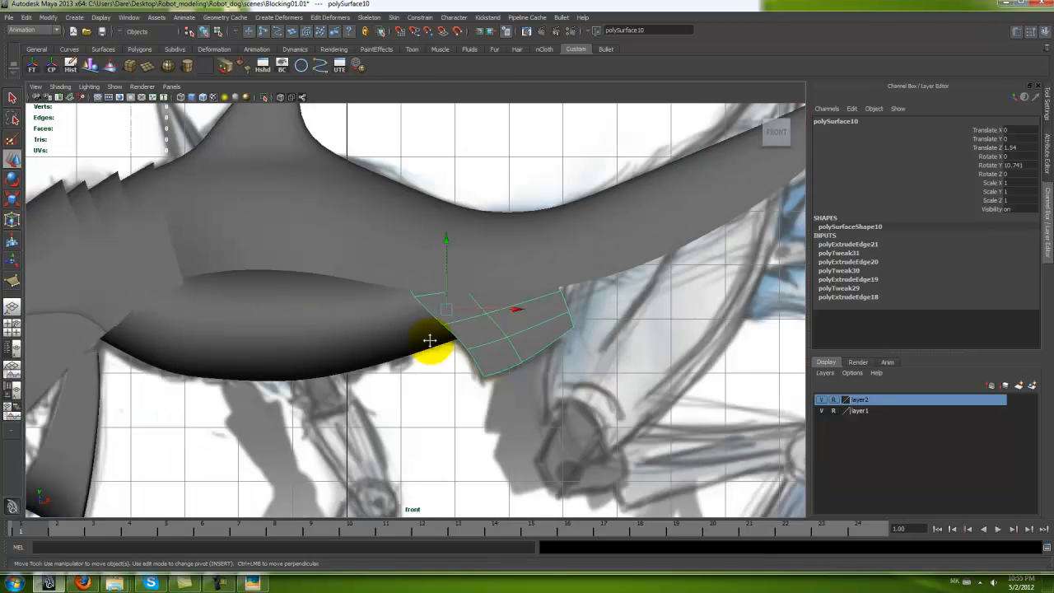
pyautogui.scroll(4, 430, 341)
pyautogui.moveTo(468, 295); pyautogui.dragTo(469, 288, button='right')
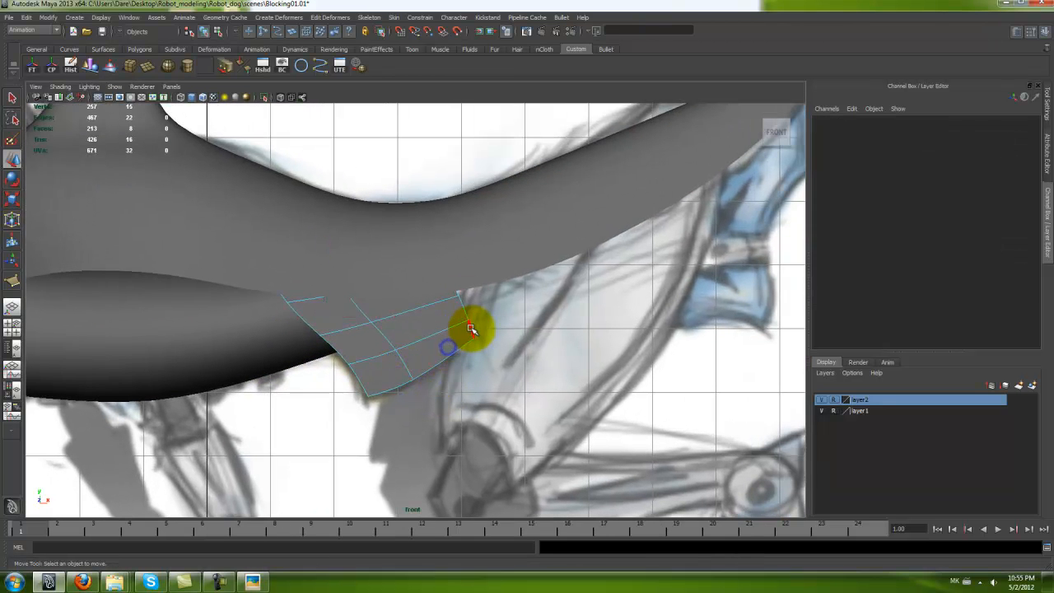
pyautogui.click(472, 329)
pyautogui.press('4')
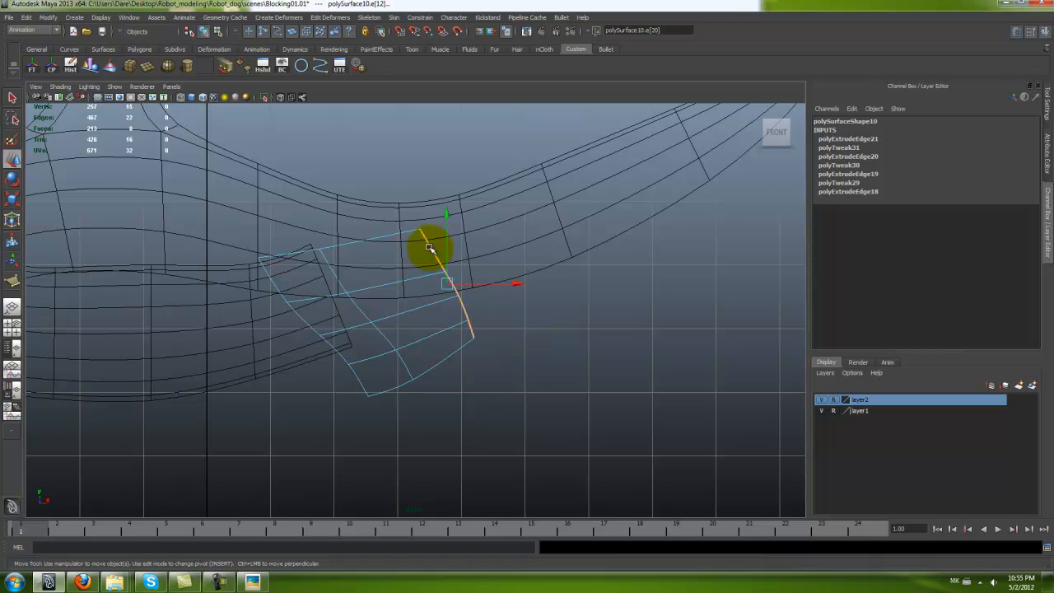
pyautogui.keyDown('shift'); pyautogui.rightClick(437, 312); pyautogui.keyUp('shift')
pyautogui.click(440, 334)
pyautogui.press('5')
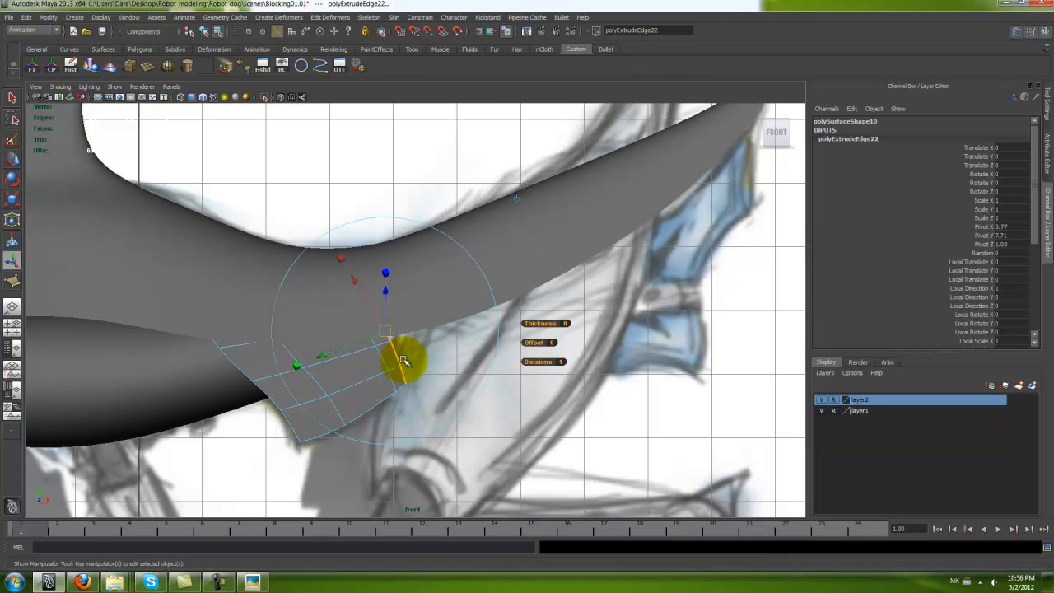
pyautogui.press('w')
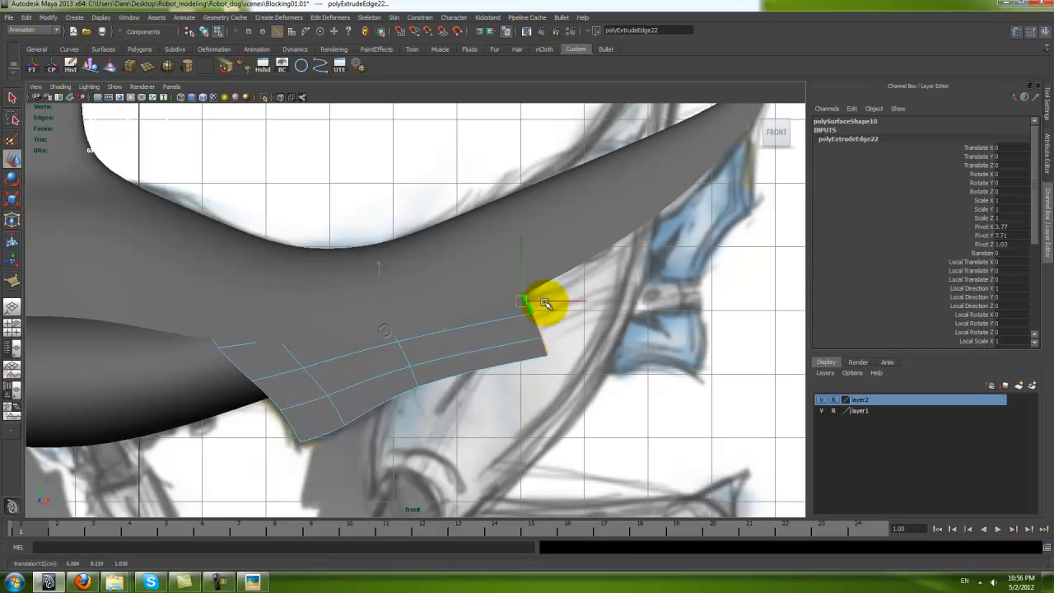
pyautogui.moveTo(545, 304); pyautogui.dragTo(596, 309)
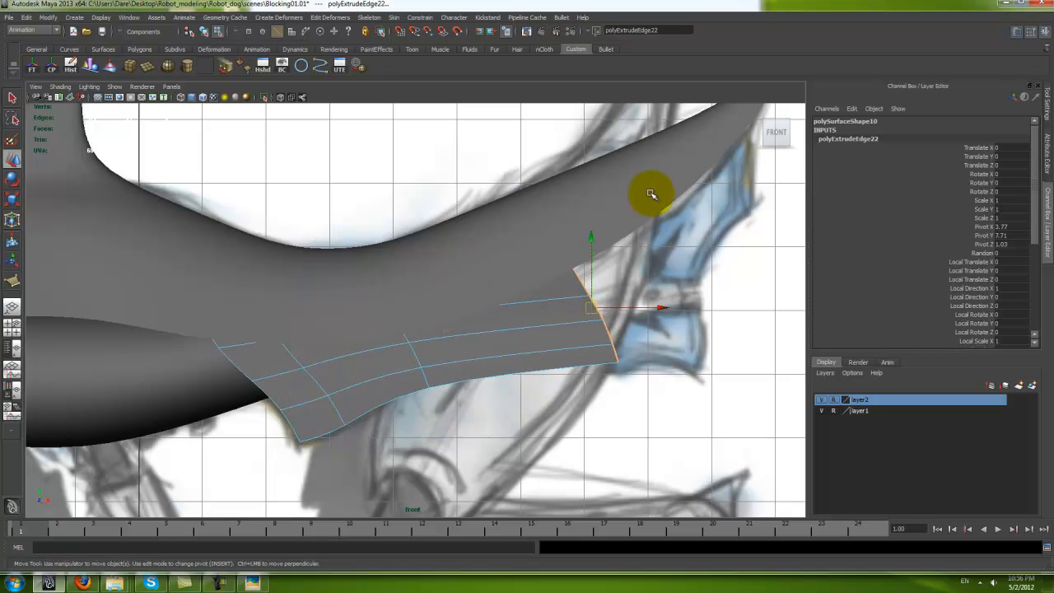
# Step: Extrude the rear edges again to the sketched tail fin's end and turn off the smooth preview
pyautogui.press('space')
pyautogui.press('space')
pyautogui.keyDown('alt'); pyautogui.moveTo(590, 274); pyautogui.dragTo(572, 302); pyautogui.keyUp('alt')
pyautogui.press('space')
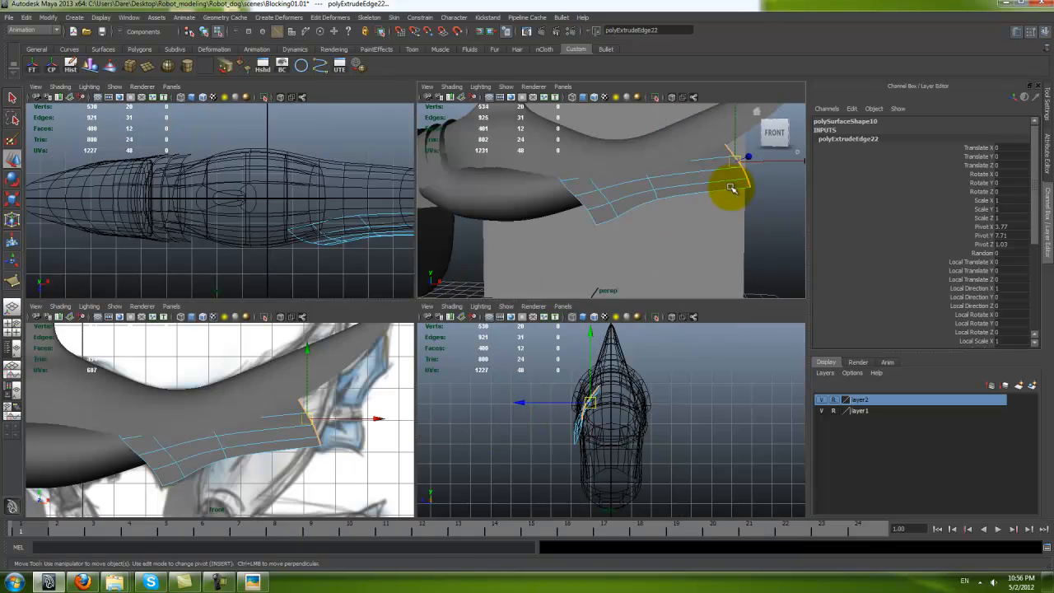
pyautogui.press('space')
pyautogui.keyDown('alt'); pyautogui.moveTo(518, 266); pyautogui.dragTo(483, 273); pyautogui.keyUp('alt')
pyautogui.press('space')
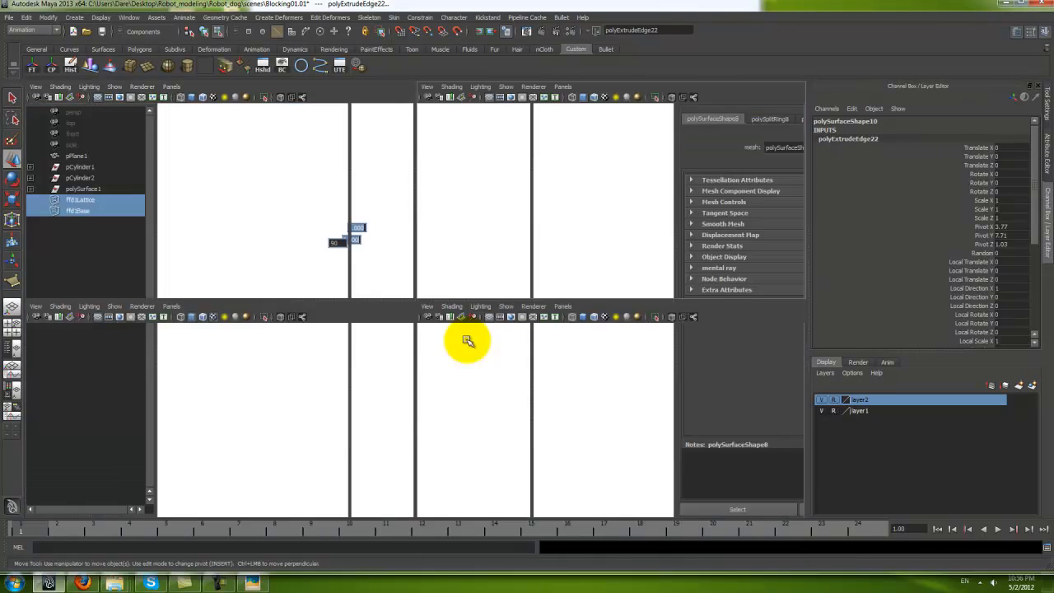
pyautogui.press('space')
pyautogui.keyDown('shift'); pyautogui.moveTo(387, 365); pyautogui.dragTo(448, 360, button='right'); pyautogui.keyUp('shift')
pyautogui.keyDown('alt'); pyautogui.moveTo(447, 360); pyautogui.dragTo(286, 415, button='middle'); pyautogui.keyUp('alt')
pyautogui.press('1')
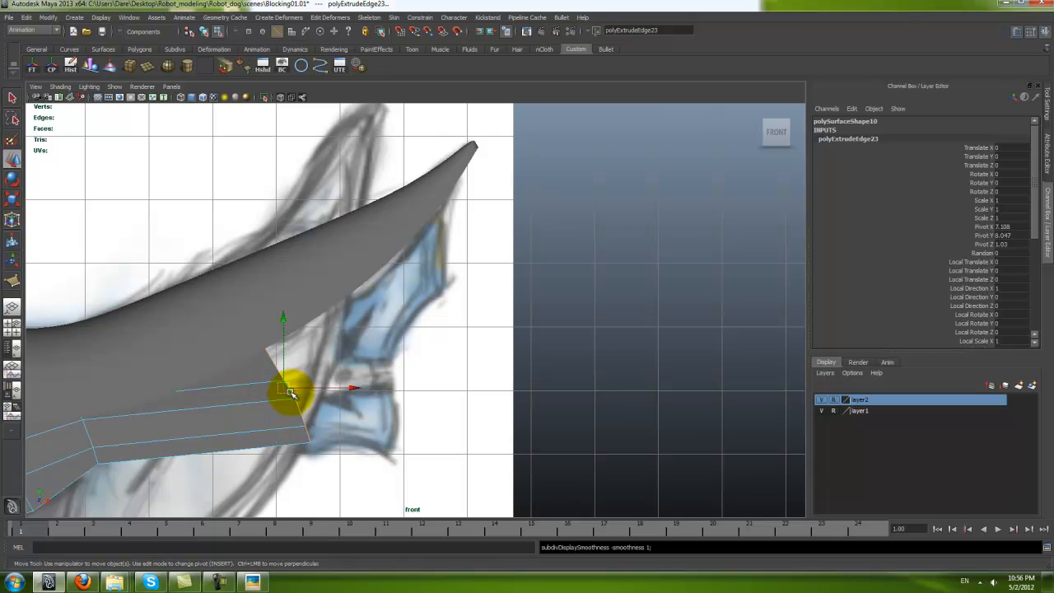
pyautogui.moveTo(288, 387); pyautogui.dragTo(370, 385)
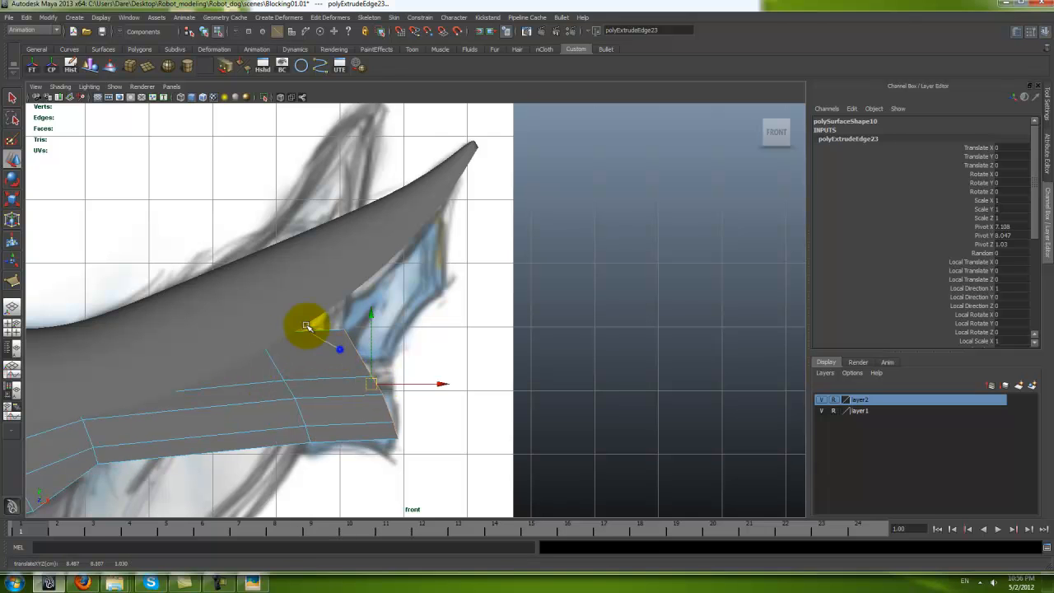
# Step: Reposition the vertices of the two rearmost columns to fan the strip out along the sketched tail fin
pyautogui.click(345, 331)
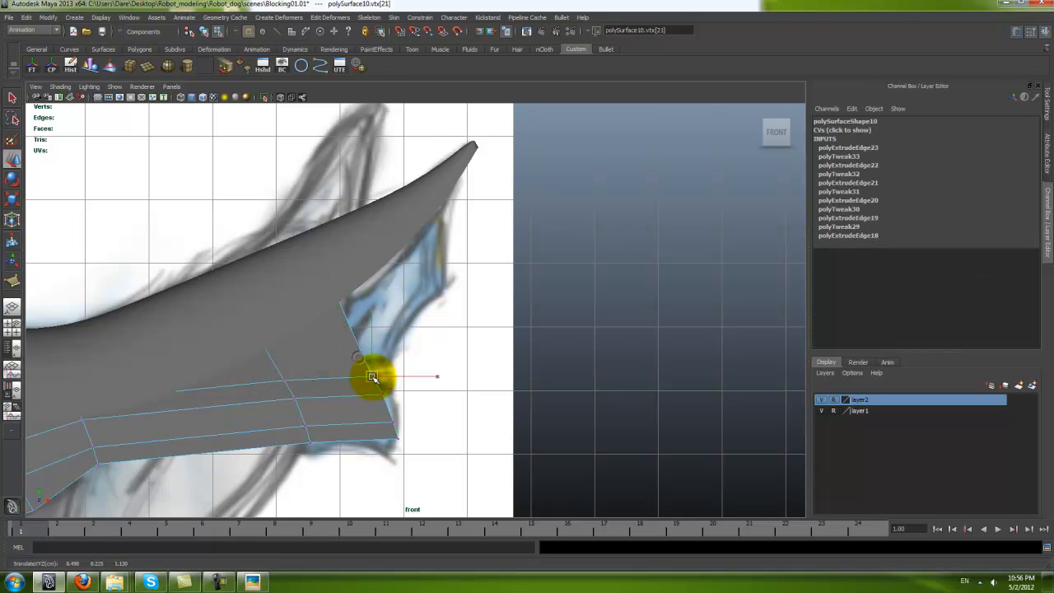
pyautogui.click(380, 393)
pyautogui.moveTo(381, 394); pyautogui.dragTo(389, 374)
pyautogui.click(283, 380)
pyautogui.moveTo(284, 381); pyautogui.dragTo(278, 368)
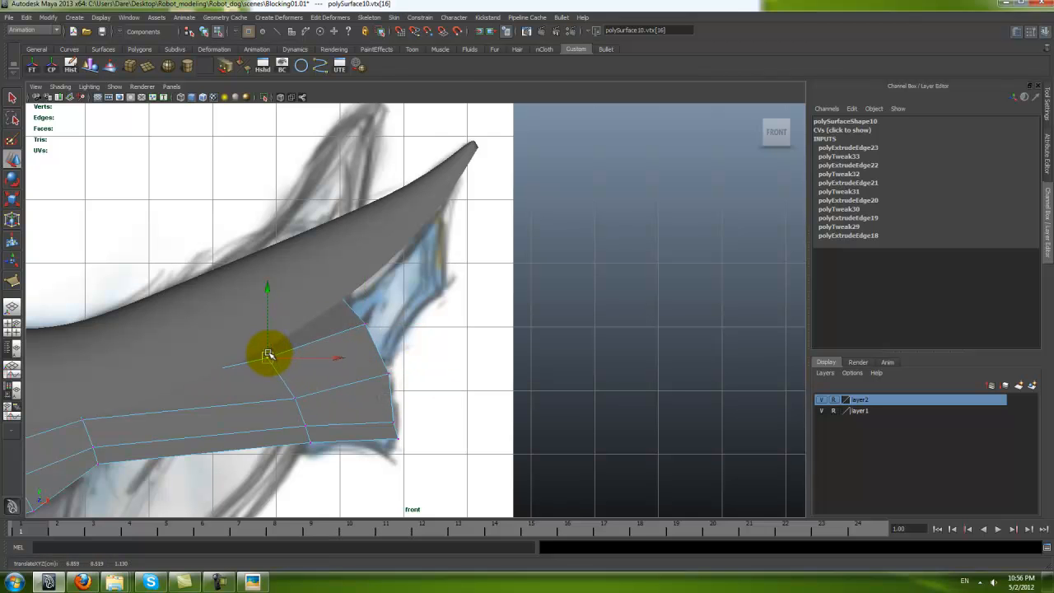
# Step: Shift the rear section's middle vertices sideways and display the textured reference sketch in the perspective view
pyautogui.press('space')
pyautogui.keyDown('alt'); pyautogui.moveTo(447, 271); pyautogui.dragTo(346, 285); pyautogui.keyUp('alt')
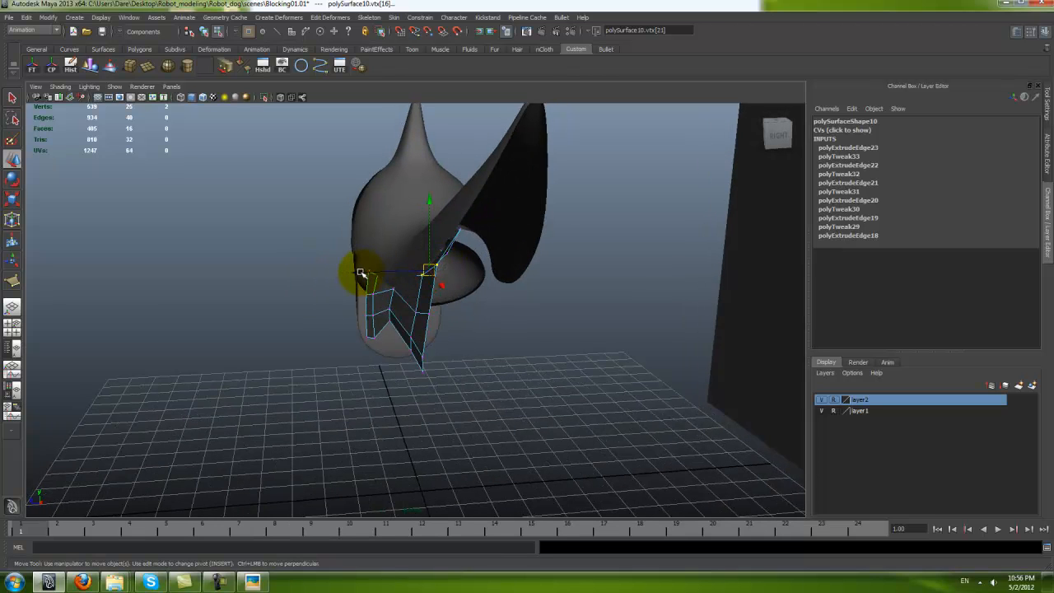
pyautogui.moveTo(407, 305); pyautogui.dragTo(451, 322)
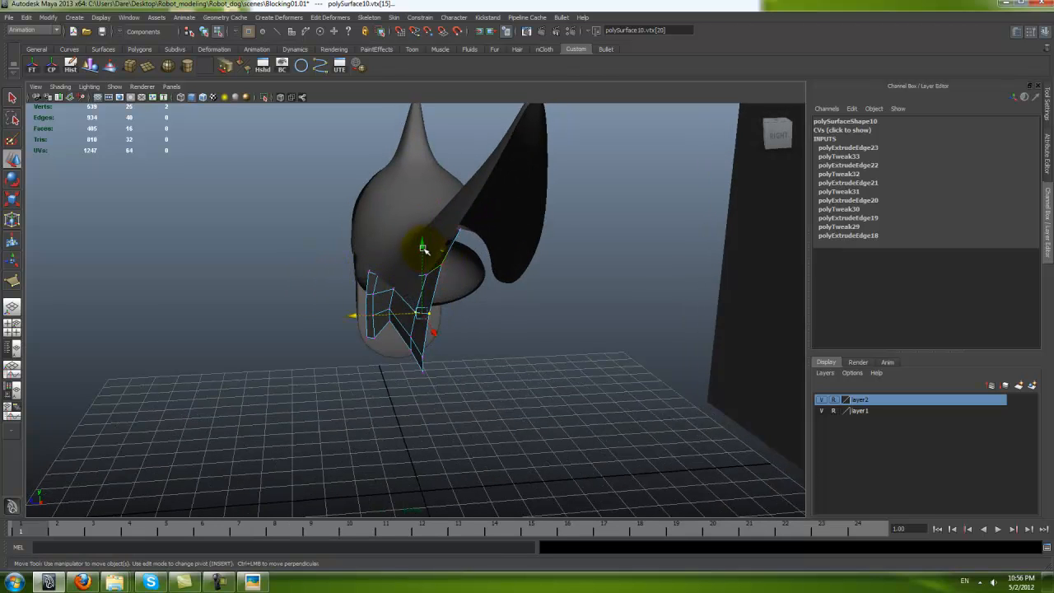
pyautogui.keyDown('alt'); pyautogui.moveTo(428, 258); pyautogui.dragTo(642, 291); pyautogui.keyUp('alt')
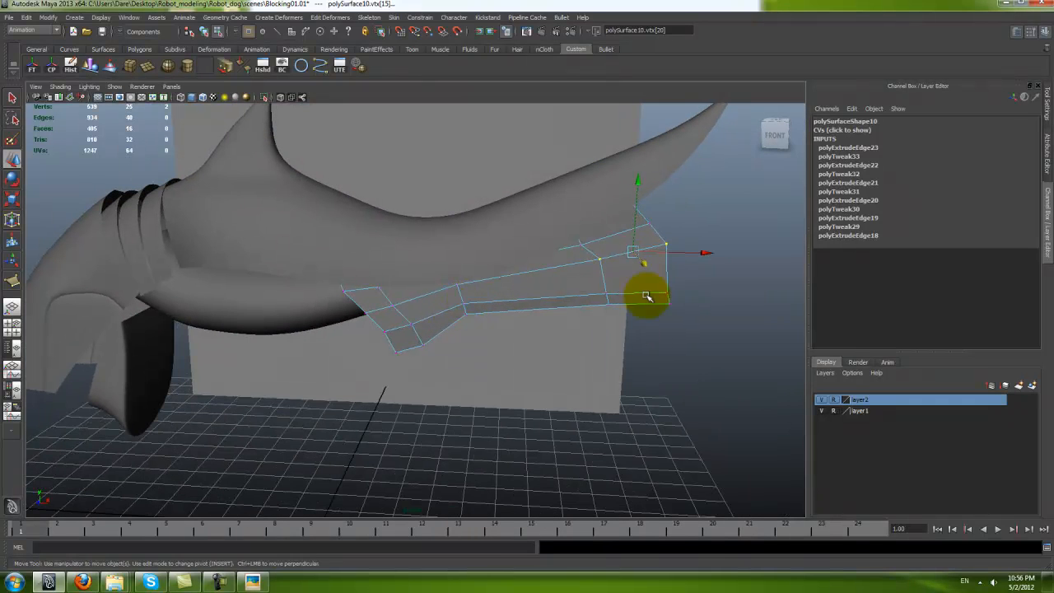
pyautogui.press('6')
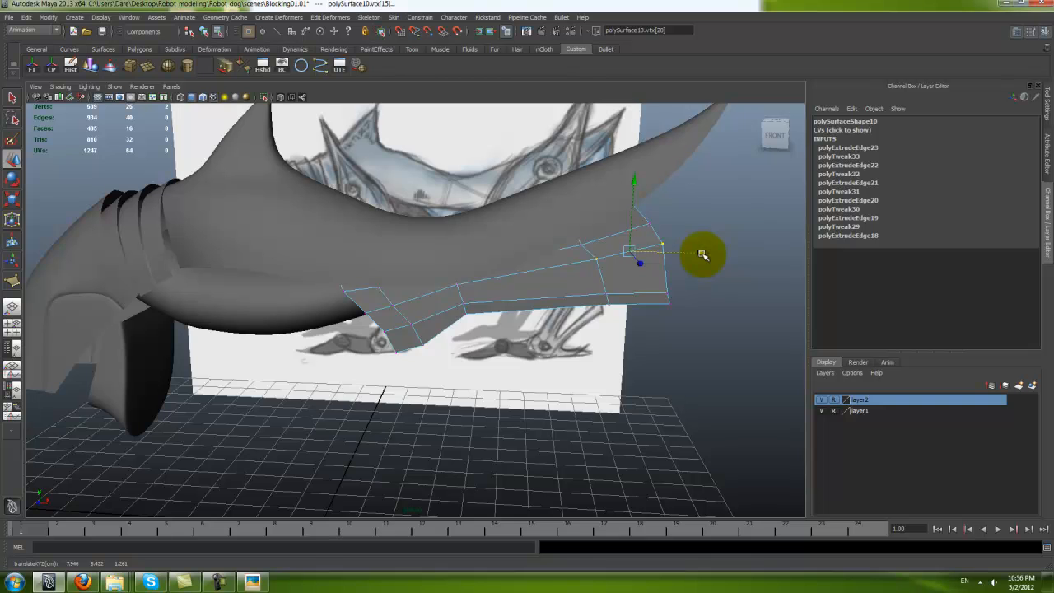
pyautogui.moveTo(623, 348)
pyautogui.keyDown('alt'); pyautogui.mouseDown()
pyautogui.moveTo(400, 353)
pyautogui.moveTo(419, 370)
pyautogui.moveTo(494, 362)
pyautogui.mouseUp(); pyautogui.keyUp('alt')
# Step: Adjust the vertices of the column before the rear edge to even out the strip's rows
pyautogui.moveTo(452, 213)
pyautogui.mouseDown()
pyautogui.moveTo(432, 283)
pyautogui.moveTo(336, 289)
pyautogui.moveTo(313, 277)
pyautogui.moveTo(376, 277)
pyautogui.moveTo(365, 254)
pyautogui.moveTo(336, 255)
pyautogui.mouseUp()
pyautogui.click(377, 257)
pyautogui.click(376, 255)
pyautogui.keyDown('alt'); pyautogui.moveTo(376, 312); pyautogui.dragTo(466, 306); pyautogui.keyUp('alt')
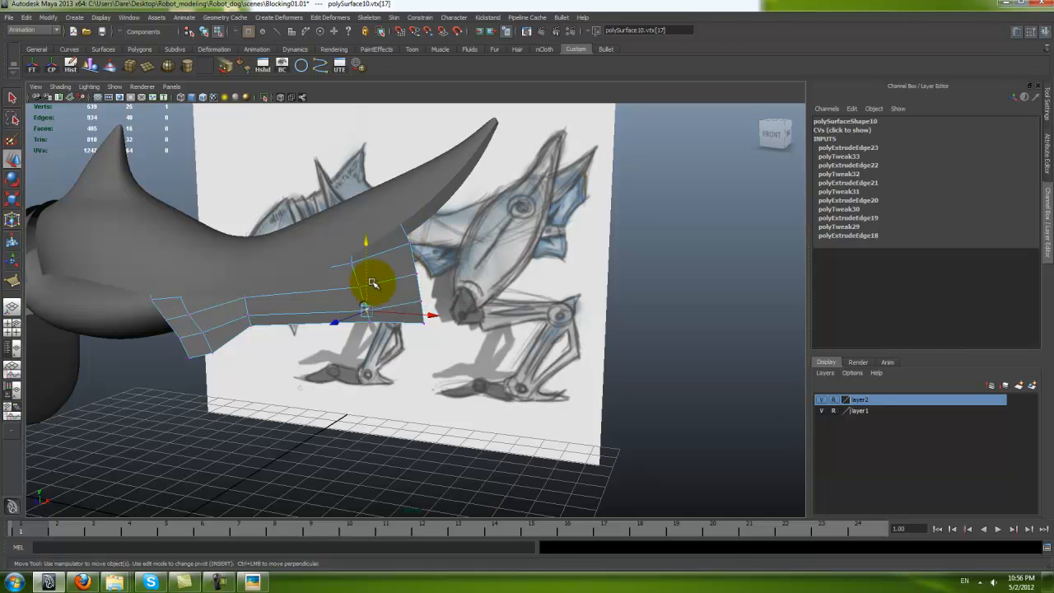
pyautogui.keyDown('alt'); pyautogui.moveTo(368, 240); pyautogui.dragTo(434, 308); pyautogui.keyUp('alt')
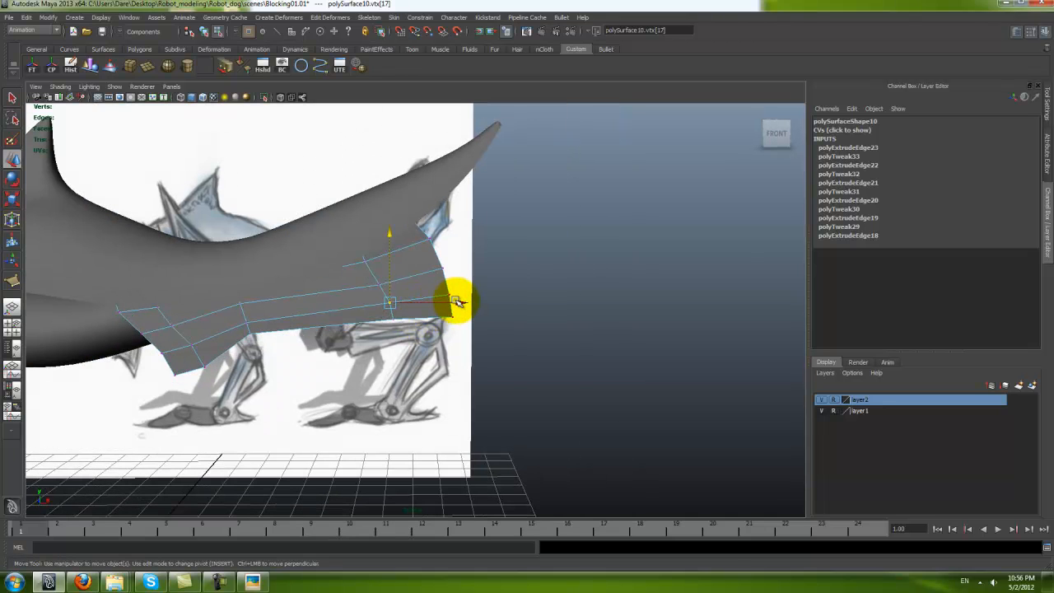
pyautogui.moveTo(381, 265); pyautogui.dragTo(378, 247)
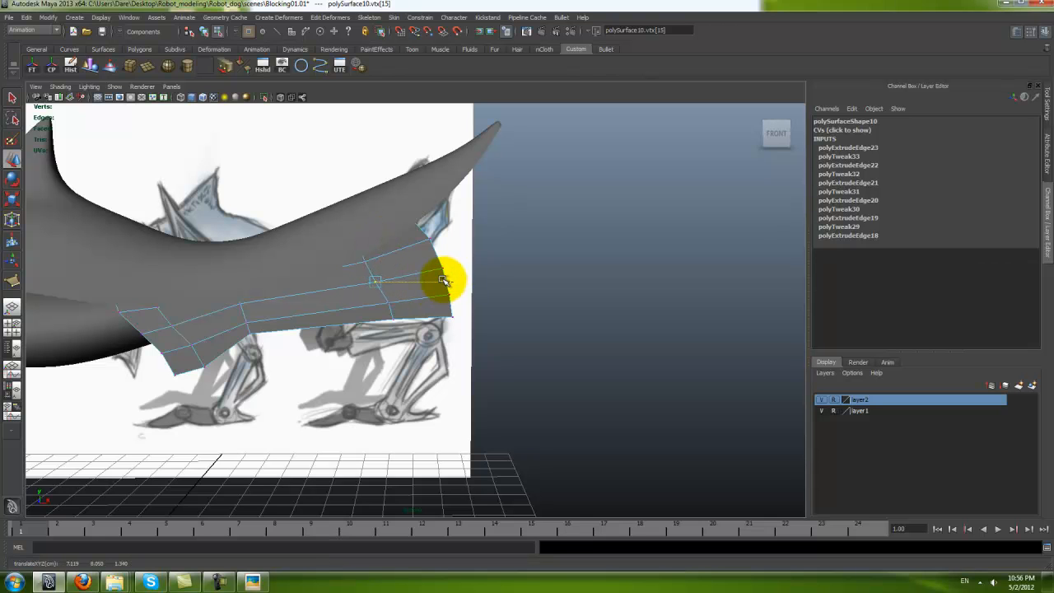
pyautogui.moveTo(443, 280); pyautogui.dragTo(446, 281)
pyautogui.moveTo(365, 298); pyautogui.dragTo(401, 312)
# Step: Try to extrude the fin's four rear edges once more and undo the extrusion
pyautogui.click(436, 362)
pyautogui.keyDown('alt'); pyautogui.moveTo(432, 359); pyautogui.dragTo(372, 350); pyautogui.keyUp('alt')
pyautogui.hotkey('ctrl', 'e')
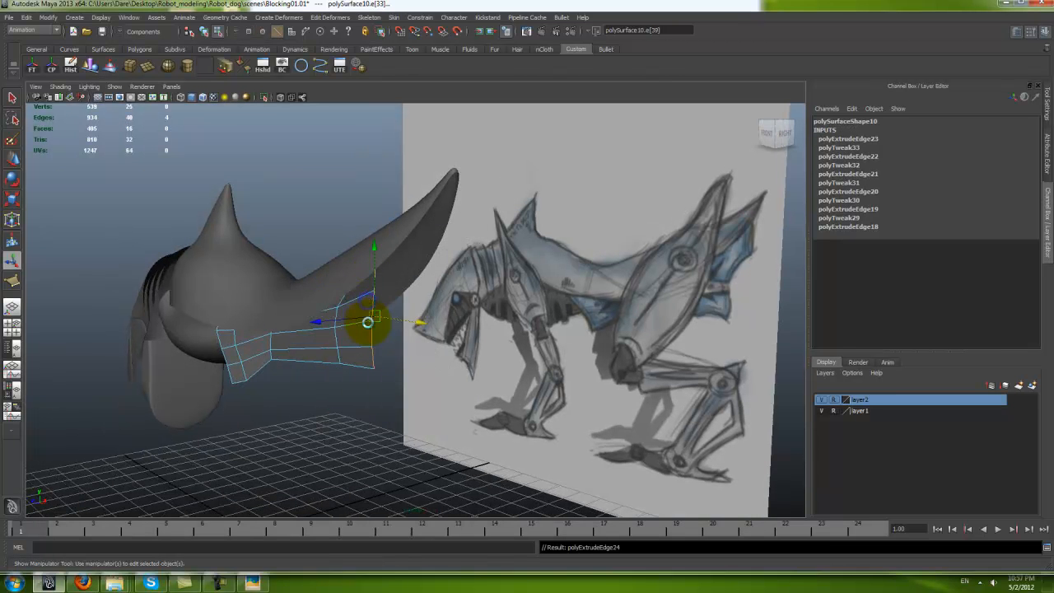
pyautogui.press('space')
pyautogui.press('space')
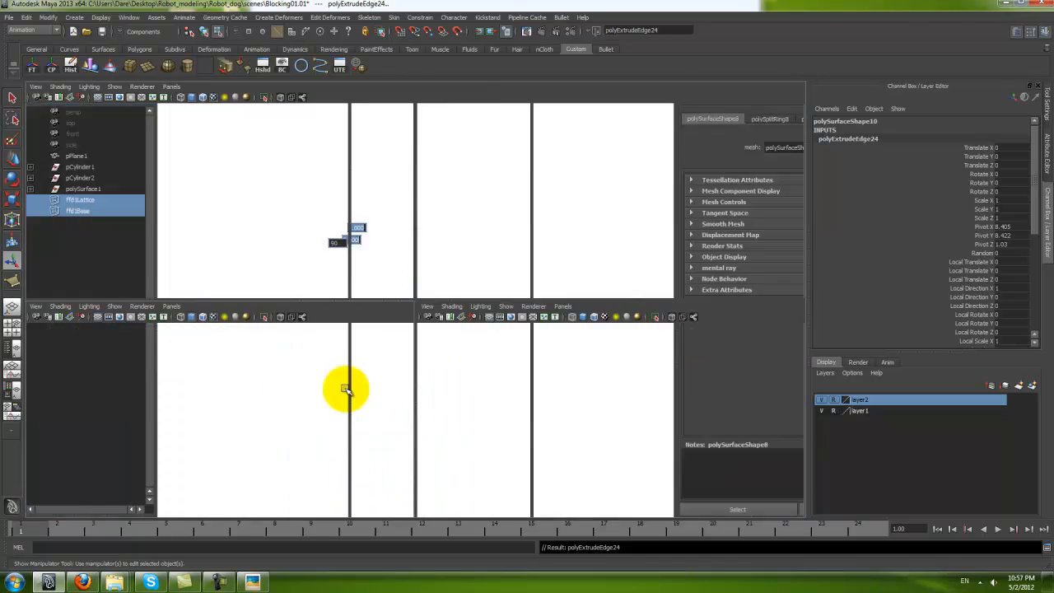
pyautogui.hotkey('ctrl', 'z')
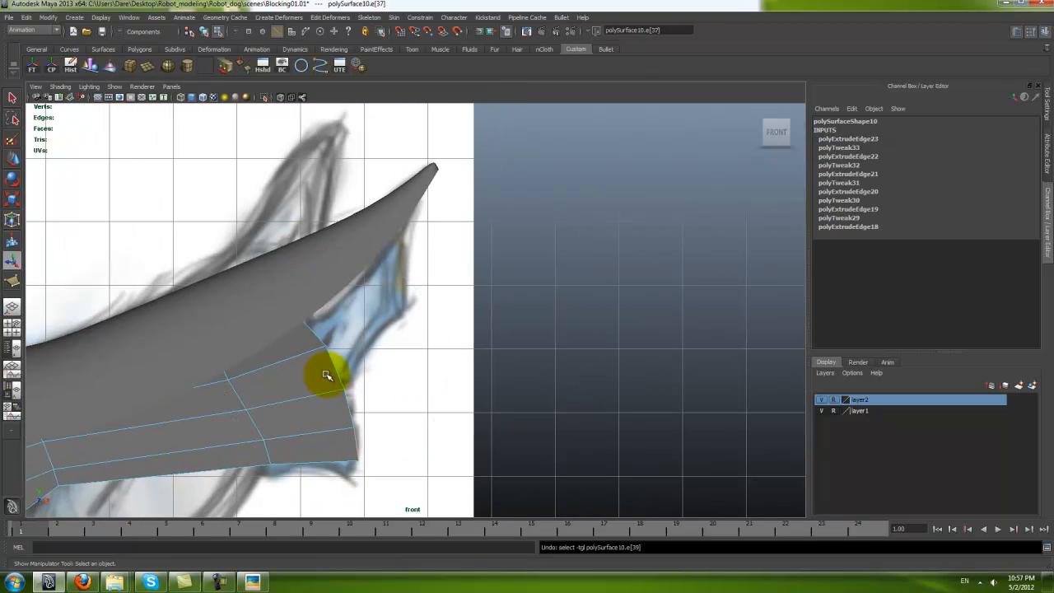
# Step: Extrude the fin strip's two upper rear edges up and back along the sketched tail fin and shift them sideways toward the body
pyautogui.press('w')
pyautogui.keyDown('shift'); pyautogui.moveTo(317, 385); pyautogui.dragTo(318, 406, button='right'); pyautogui.keyUp('shift')
pyautogui.moveTo(325, 354); pyautogui.dragTo(341, 337)
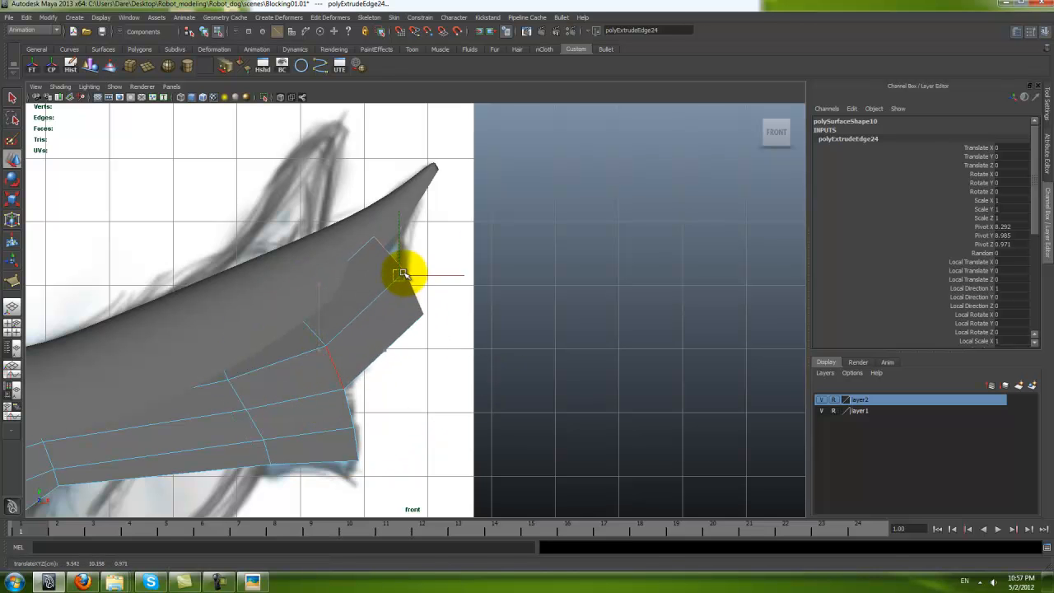
pyautogui.press('space')
pyautogui.press('space')
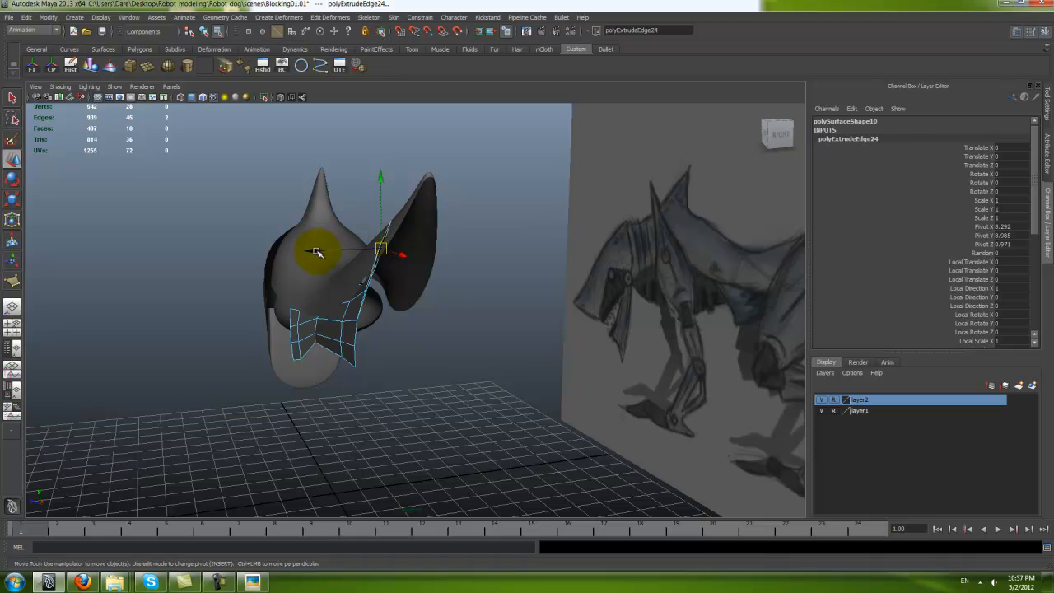
pyautogui.keyDown('alt'); pyautogui.moveTo(345, 251); pyautogui.dragTo(401, 259); pyautogui.keyUp('alt')
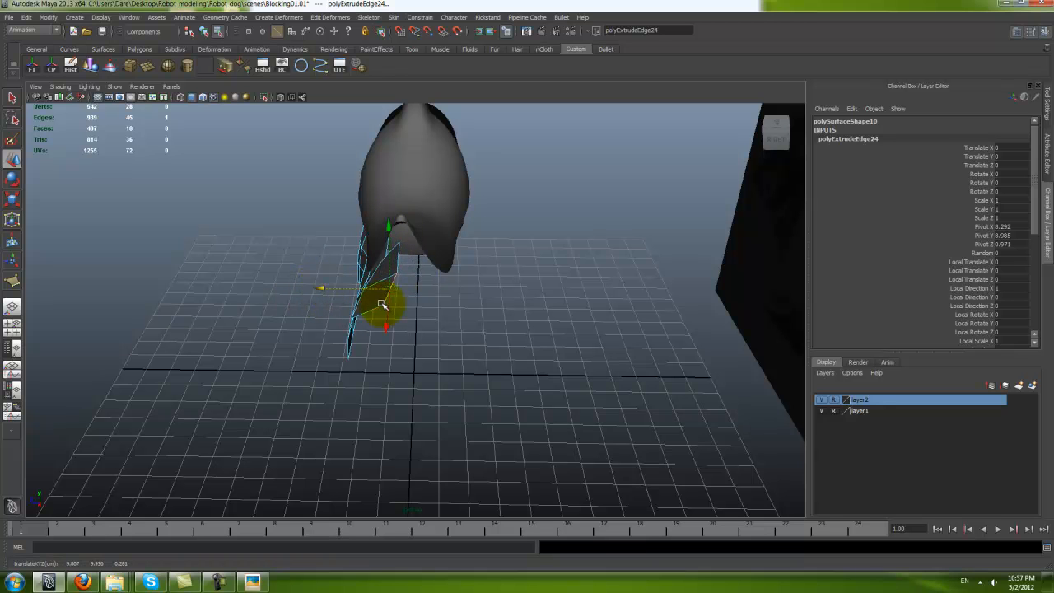
# Step: Shift the new rear section's vertices and the vertex columns before it sideways so the strip follows the tail's underside
pyautogui.moveTo(382, 304); pyautogui.dragTo(371, 304, button='right')
pyautogui.click(383, 304)
pyautogui.moveTo(319, 306); pyautogui.dragTo(262, 402)
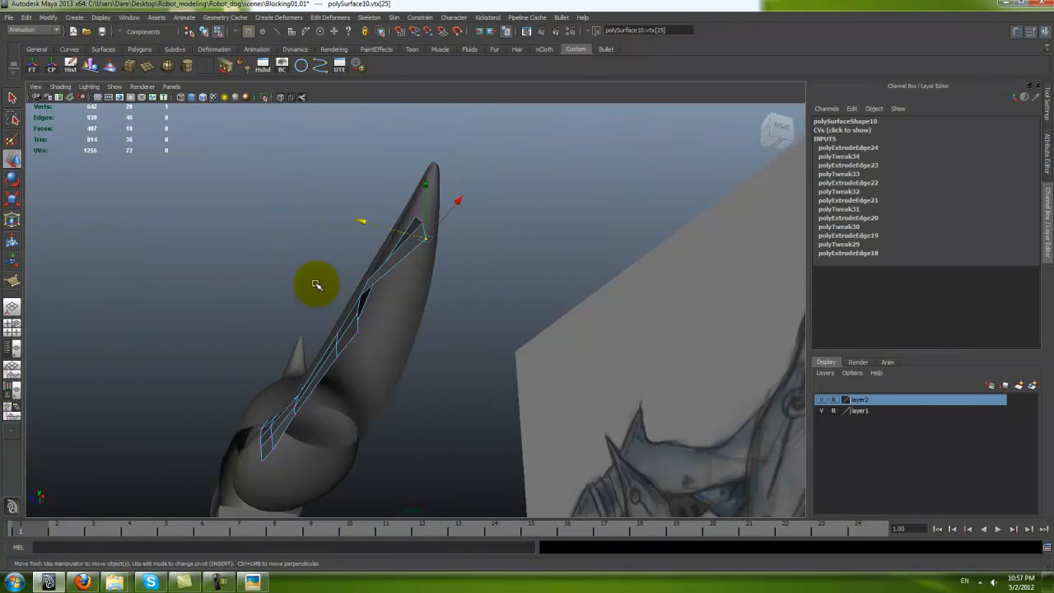
pyautogui.keyDown('alt'); pyautogui.moveTo(263, 353); pyautogui.dragTo(175, 374); pyautogui.keyUp('alt')
pyautogui.keyDown('alt'); pyautogui.moveTo(430, 268); pyautogui.dragTo(431, 205); pyautogui.keyUp('alt')
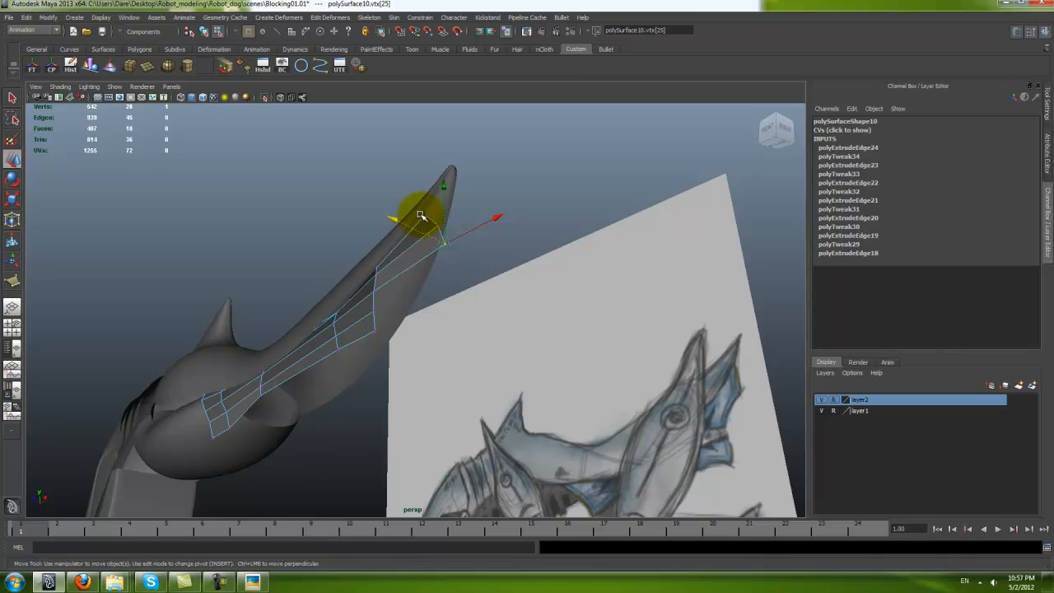
pyautogui.moveTo(638, 450)
pyautogui.keyDown('alt'); pyautogui.mouseDown()
pyautogui.moveTo(536, 487)
pyautogui.moveTo(571, 483)
pyautogui.moveTo(505, 468)
pyautogui.moveTo(508, 480)
pyautogui.moveTo(299, 296)
pyautogui.moveTo(395, 275)
pyautogui.mouseUp(); pyautogui.keyUp('alt')
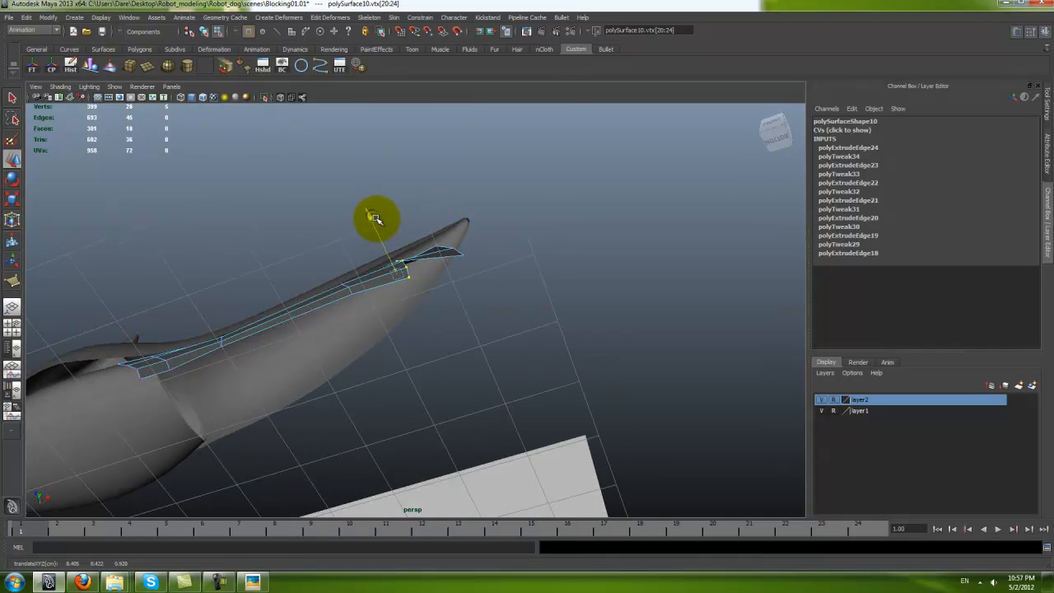
pyautogui.moveTo(311, 235); pyautogui.dragTo(401, 302)
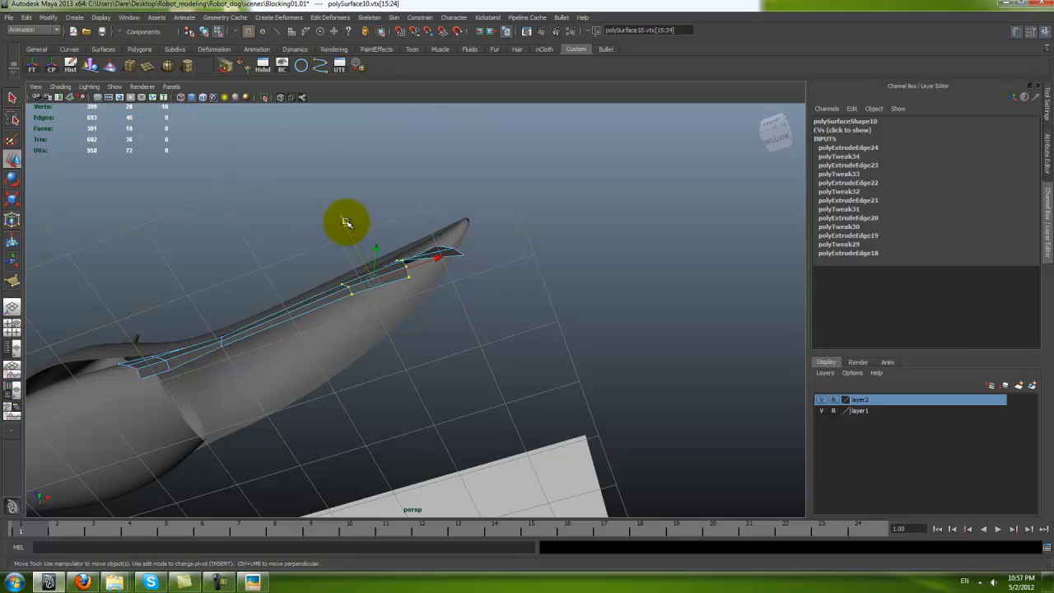
pyautogui.moveTo(317, 245)
pyautogui.mouseDown()
pyautogui.moveTo(336, 285)
pyautogui.moveTo(390, 296)
pyautogui.moveTo(303, 340)
pyautogui.moveTo(360, 312)
pyautogui.moveTo(382, 285)
pyautogui.moveTo(380, 329)
pyautogui.moveTo(395, 332)
pyautogui.mouseUp()
# Step: Match the extruded section's rear vertices to the sketched tail fin outline in the front view
pyautogui.press('space')
pyautogui.press('space')
pyautogui.click(415, 205)
pyautogui.moveTo(416, 206); pyautogui.dragTo(393, 204)
pyautogui.click(384, 159)
pyautogui.keyDown('alt'); pyautogui.moveTo(384, 181); pyautogui.dragTo(372, 216, button='middle'); pyautogui.keyUp('alt')
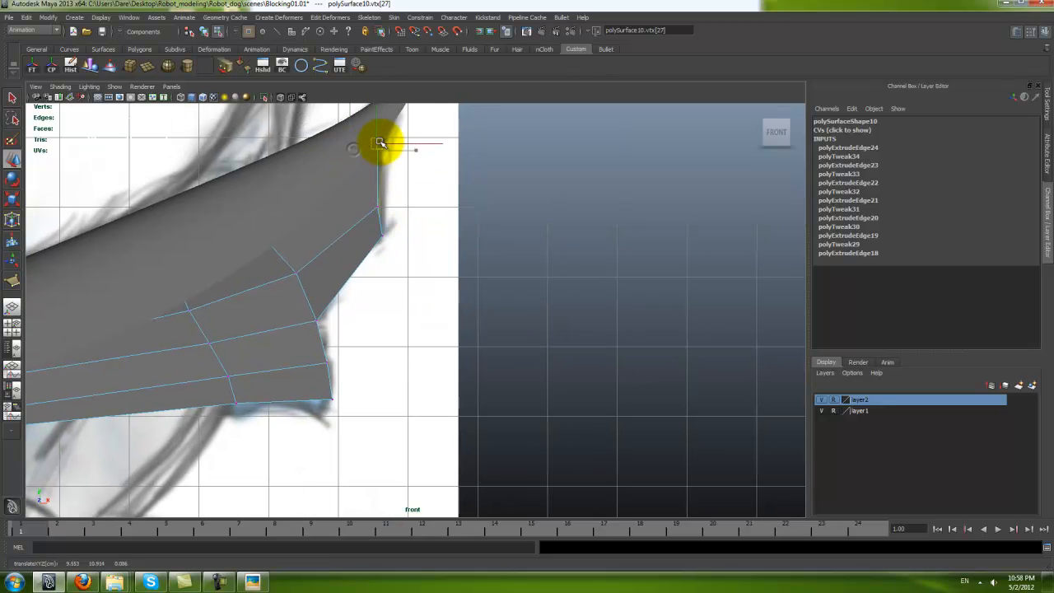
pyautogui.moveTo(378, 162); pyautogui.dragTo(378, 166)
pyautogui.keyDown('alt'); pyautogui.moveTo(370, 249); pyautogui.dragTo(370, 214, button='middle'); pyautogui.keyUp('alt')
pyautogui.keyDown('alt'); pyautogui.moveTo(368, 212); pyautogui.dragTo(375, 210, button='right'); pyautogui.keyUp('alt')
# Step: Insert an edge loop across the middle of the newly extruded tail section
pyautogui.moveTo(338, 204); pyautogui.dragTo(330, 181, button='right')
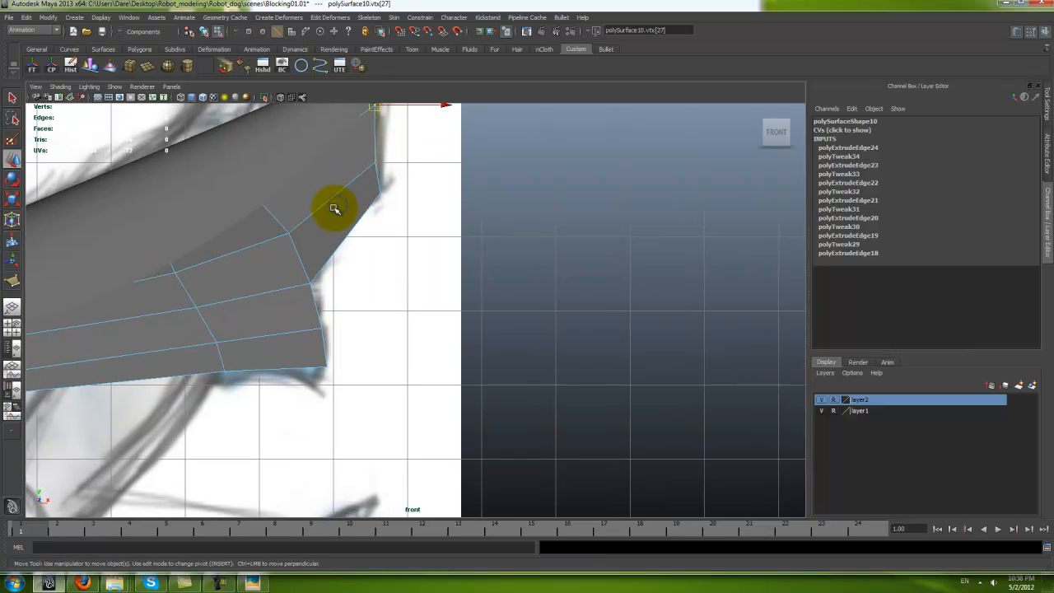
pyautogui.click(321, 207)
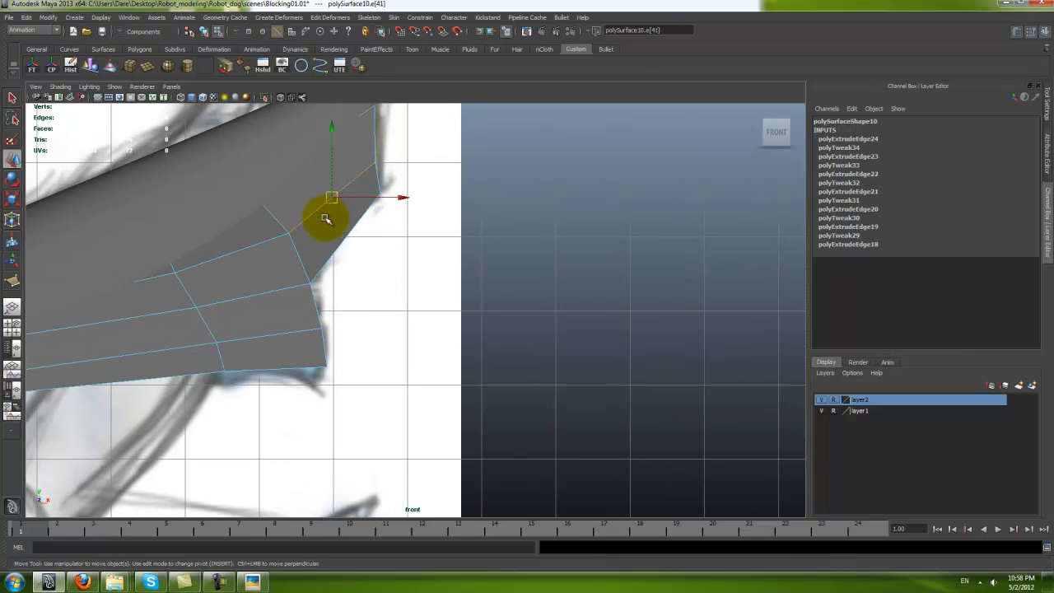
pyautogui.keyDown('shift'); pyautogui.rightClick(325, 219); pyautogui.keyUp('shift')
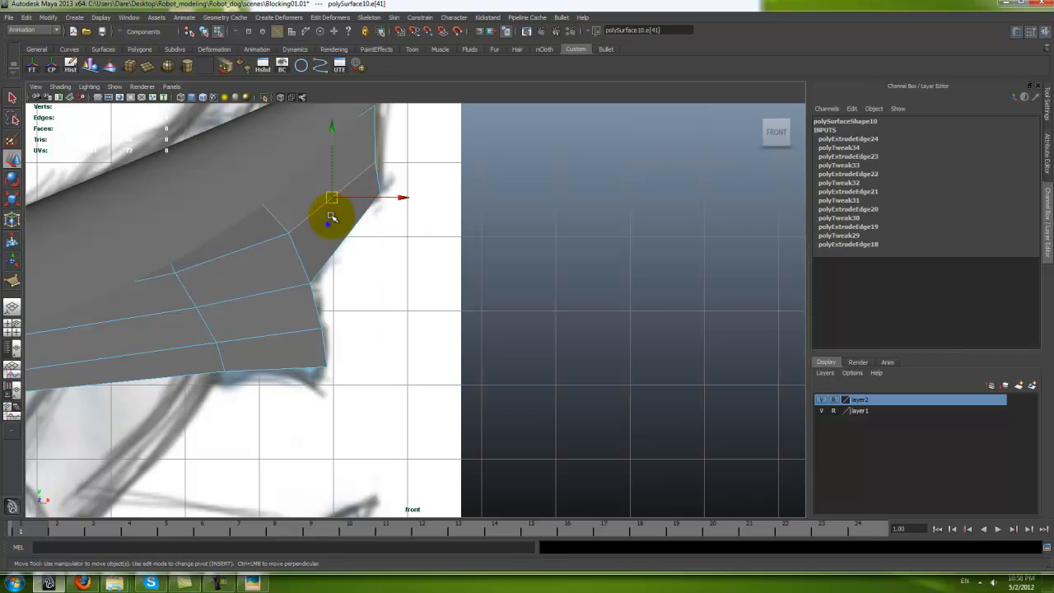
pyautogui.press('F8')
pyautogui.keyDown('shift'); pyautogui.moveTo(328, 223); pyautogui.dragTo(296, 237, button='right'); pyautogui.keyUp('shift')
pyautogui.click(334, 198)
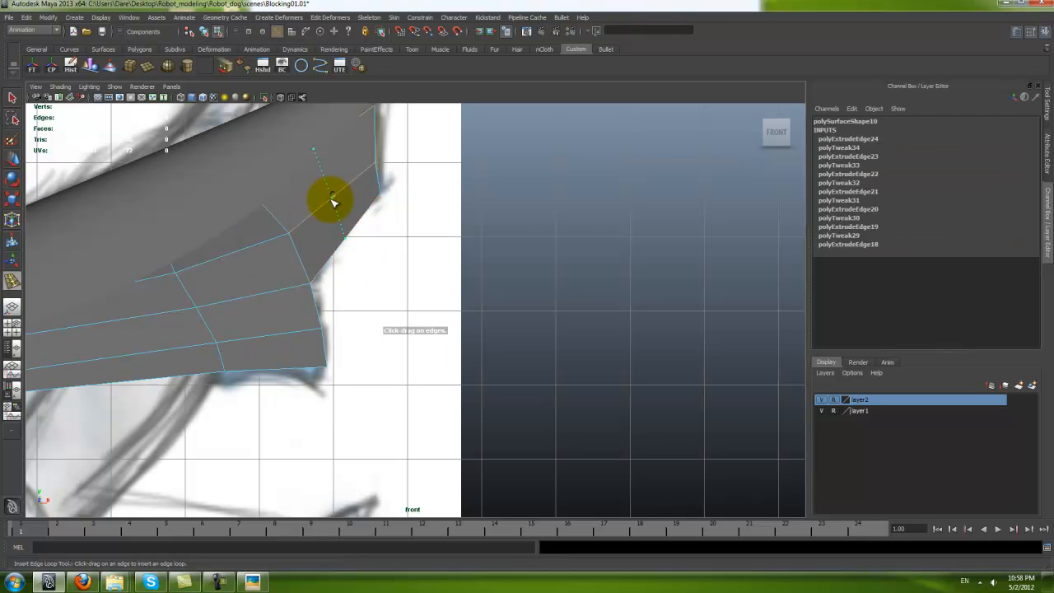
# Step: Reposition the vertices around the new loop to curve the fin's rear outline and preview the strip smoothed
pyautogui.press('w')
pyautogui.moveTo(350, 214); pyautogui.dragTo(334, 223, button='right')
pyautogui.click(346, 237)
pyautogui.moveTo(345, 237); pyautogui.dragTo(377, 157)
pyautogui.click(333, 197)
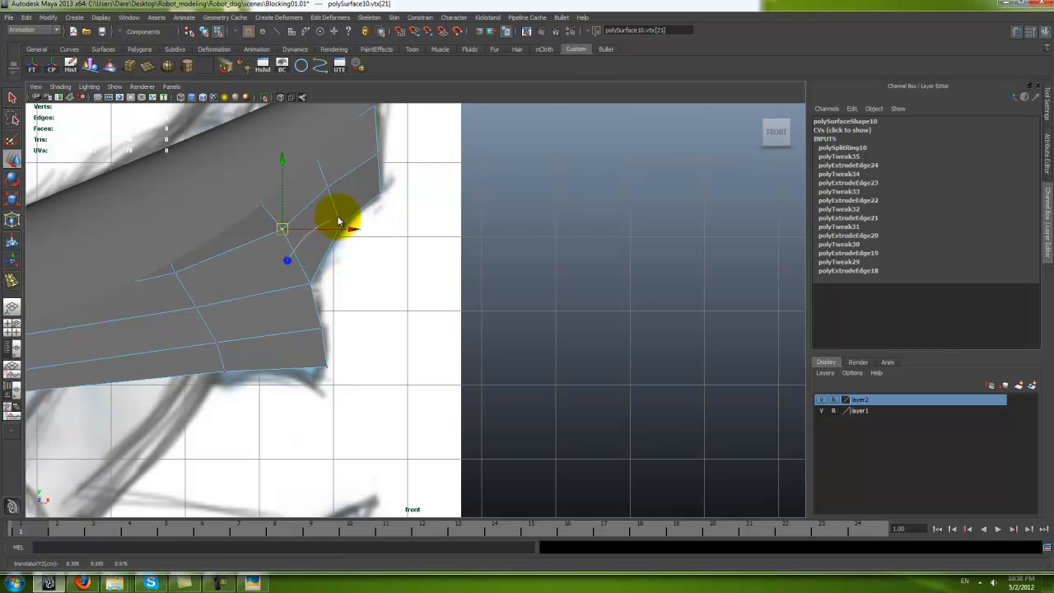
pyautogui.press('F8')
pyautogui.press('3')
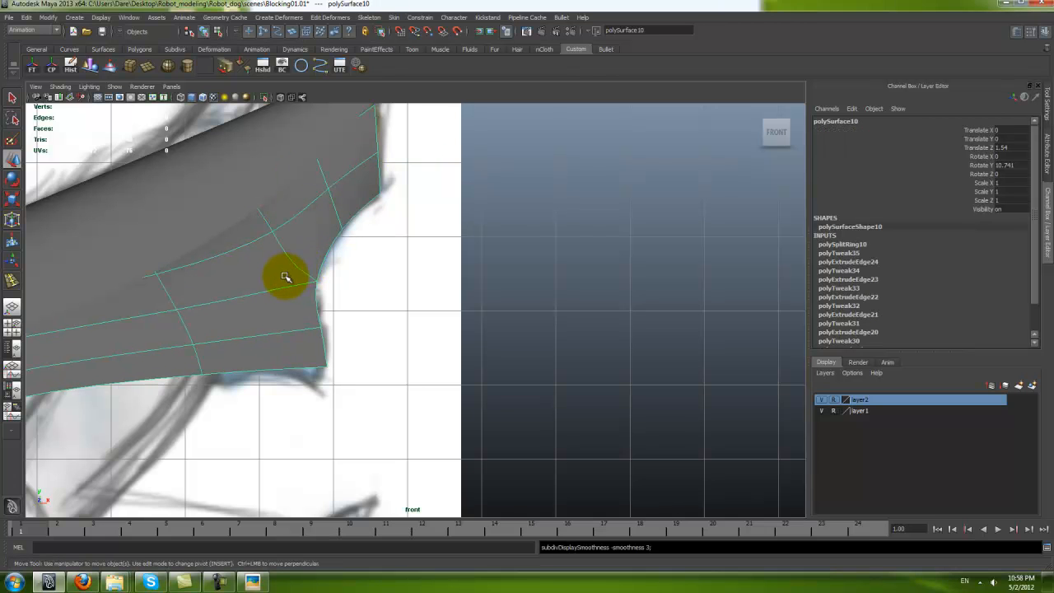
# Step: Move the fin strip's pivot to the grid's origin in the perspective view
pyautogui.press('space')
pyautogui.press('space')
pyautogui.keyDown('alt'); pyautogui.moveTo(495, 275); pyautogui.dragTo(343, 350); pyautogui.keyUp('alt')
pyautogui.press('Insert')
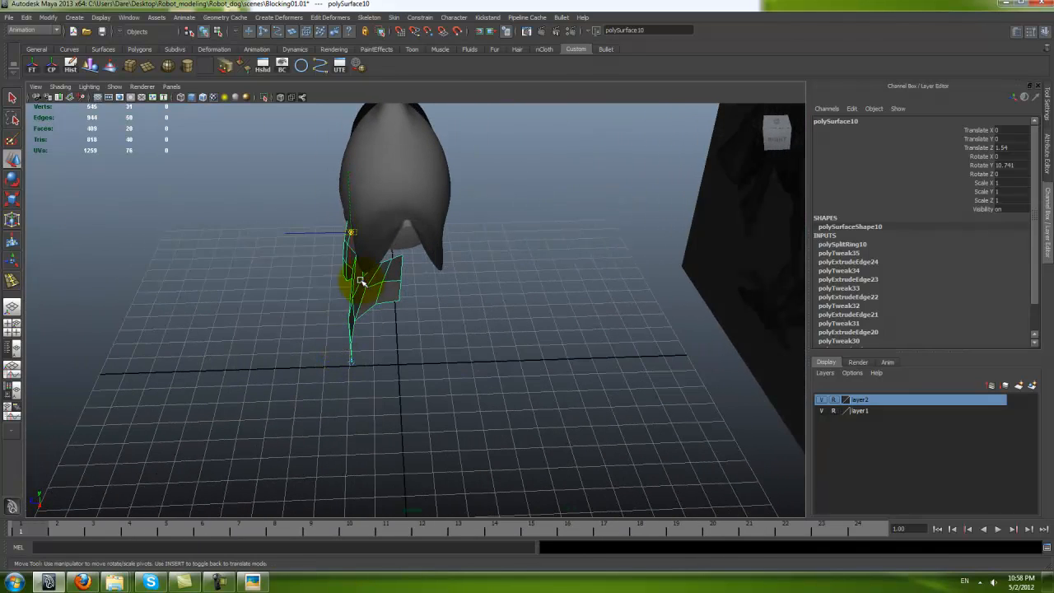
pyautogui.moveTo(351, 230); pyautogui.dragTo(373, 278)
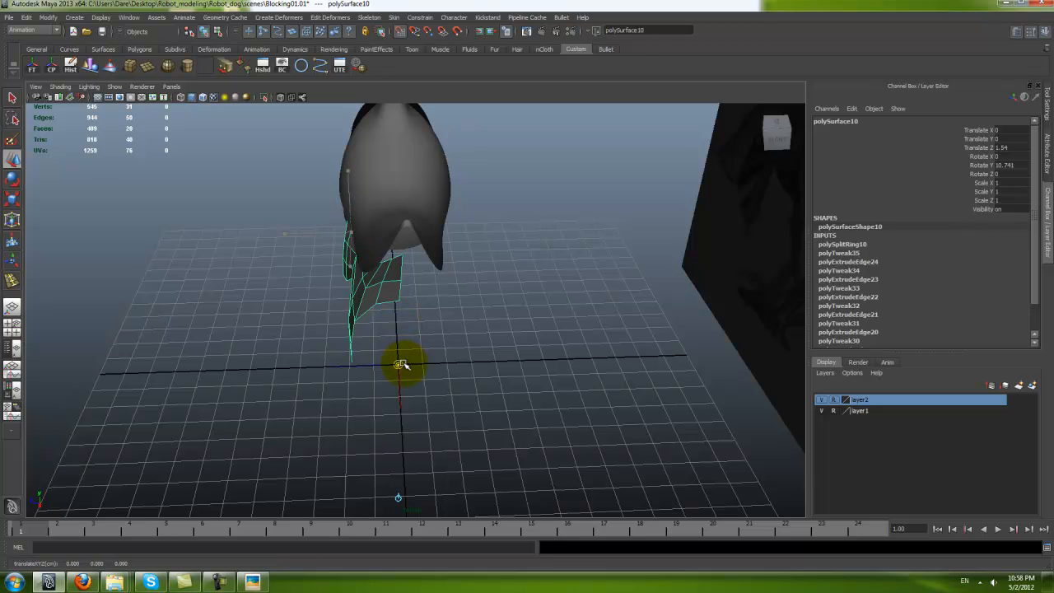
pyautogui.moveTo(405, 370)
pyautogui.keyDown('alt'); pyautogui.mouseDown()
pyautogui.moveTo(461, 403)
pyautogui.moveTo(430, 409)
pyautogui.mouseUp(); pyautogui.keyUp('alt')
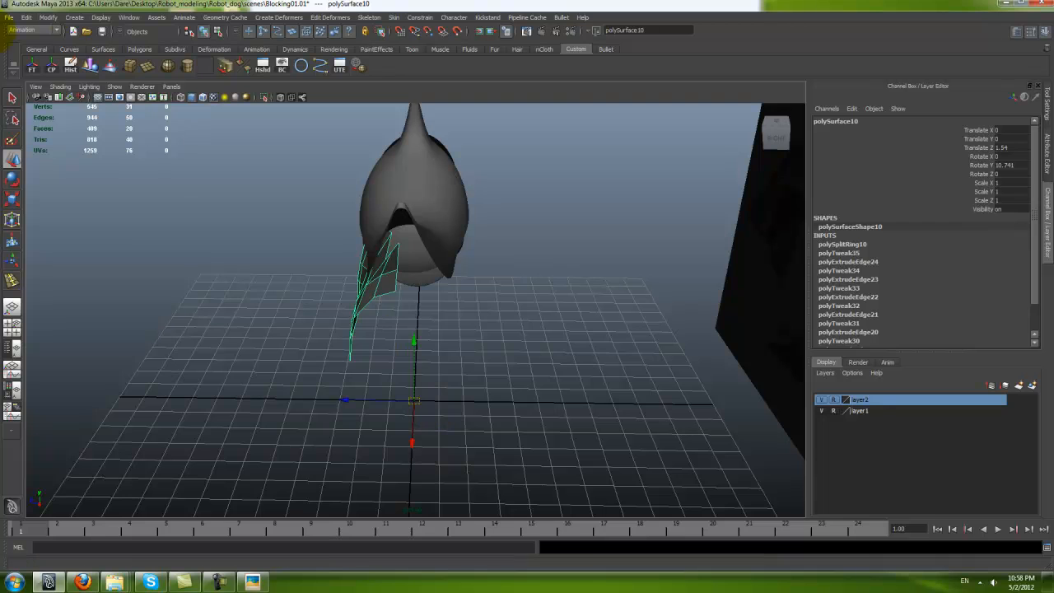
# Step: Try Duplicate Special on the fin strip and undo the duplication
pyautogui.click(26, 17)
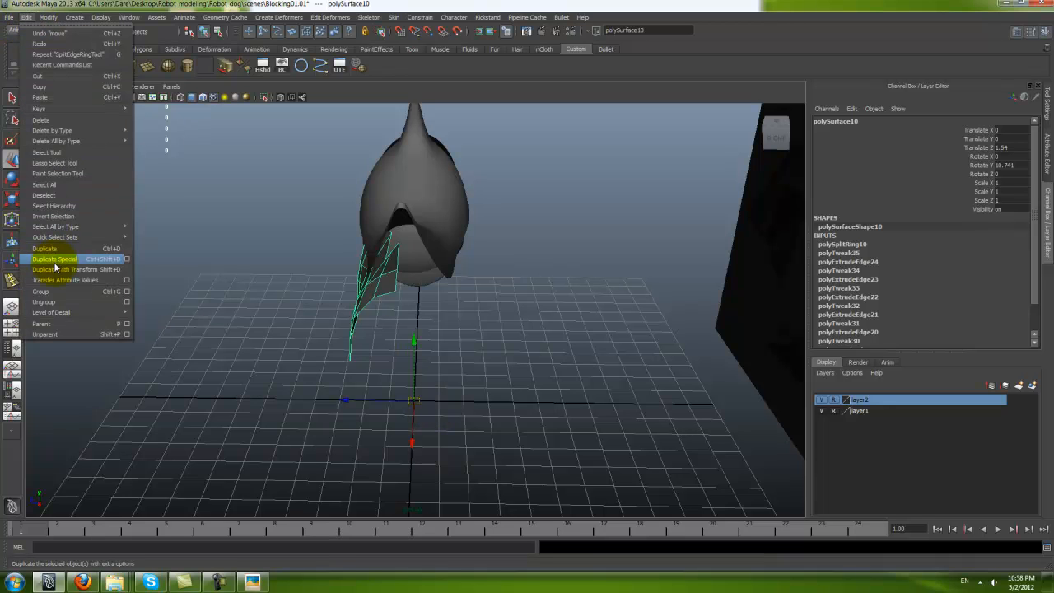
pyautogui.click(56, 259)
pyautogui.keyDown('alt'); pyautogui.moveTo(370, 372); pyautogui.dragTo(347, 368); pyautogui.keyUp('alt')
pyautogui.hotkey('ctrl', 'z')
# Step: Freeze the fin strip's transformations and delete its construction history
pyautogui.click(54, 69)
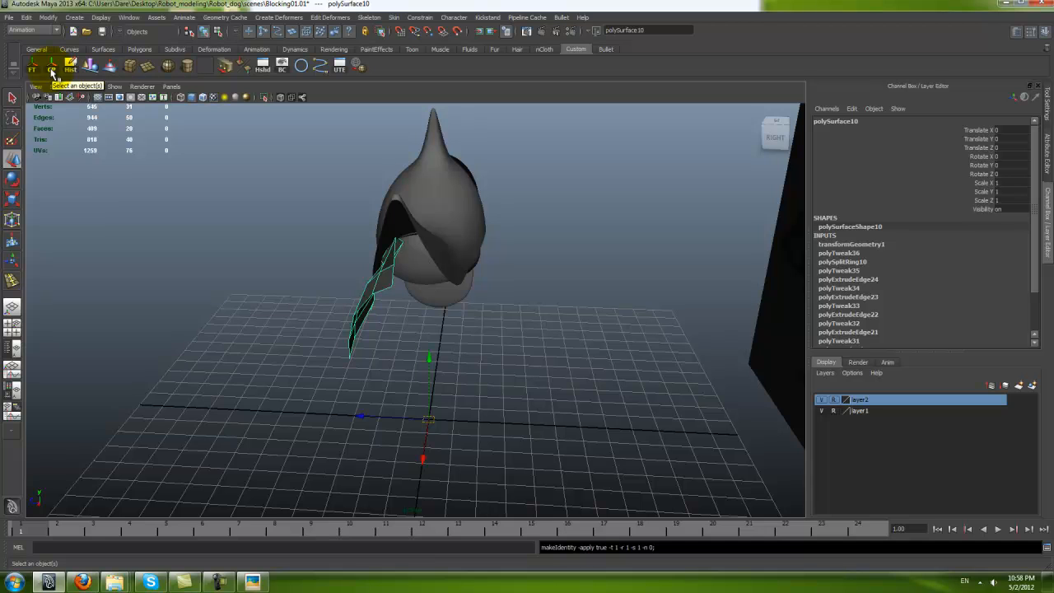
pyautogui.click(71, 65)
pyautogui.keyDown('alt'); pyautogui.moveTo(160, 164); pyautogui.dragTo(167, 144); pyautogui.keyUp('alt')
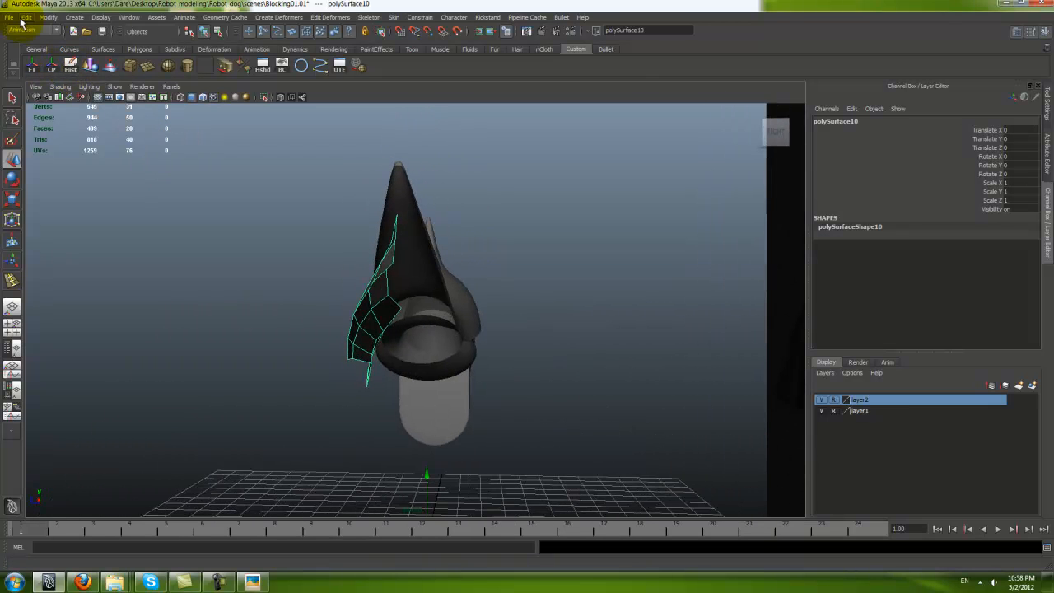
# Step: Create a copy of the fin strip mirrored across the body with Duplicate Special
pyautogui.click(27, 19)
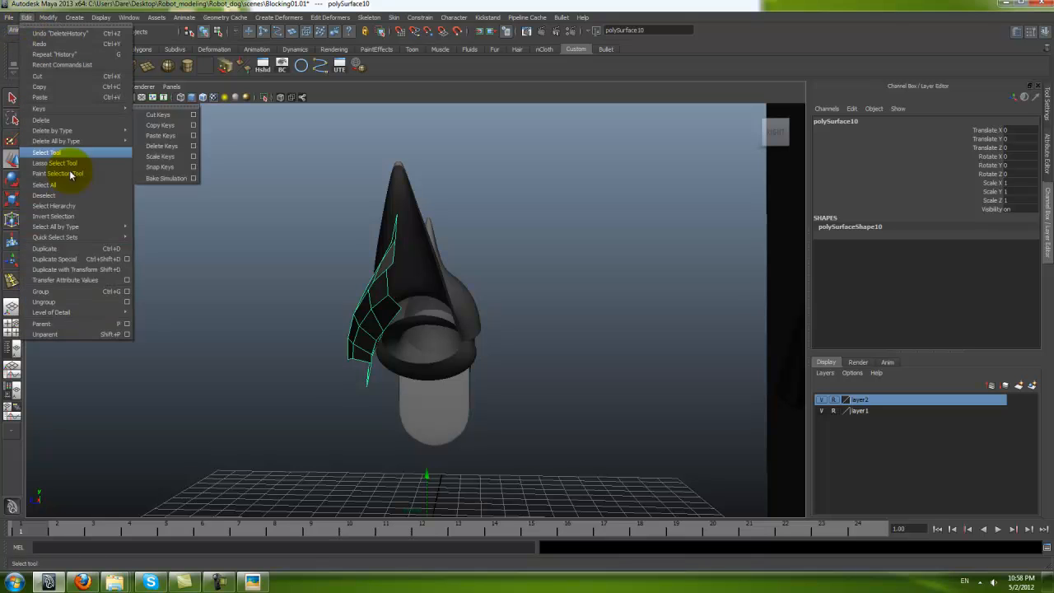
pyautogui.click(83, 260)
pyautogui.moveTo(345, 332)
pyautogui.keyDown('alt'); pyautogui.mouseDown()
pyautogui.moveTo(402, 351)
pyautogui.moveTo(499, 334)
pyautogui.moveTo(393, 328)
pyautogui.moveTo(461, 343)
pyautogui.moveTo(447, 369)
pyautogui.moveTo(560, 362)
pyautogui.moveTo(497, 351)
pyautogui.moveTo(522, 358)
pyautogui.moveTo(461, 300)
pyautogui.moveTo(518, 341)
pyautogui.moveTo(518, 302)
pyautogui.moveTo(428, 237)
pyautogui.moveTo(433, 259)
pyautogui.moveTo(365, 327)
pyautogui.moveTo(252, 346)
pyautogui.moveTo(371, 335)
pyautogui.moveTo(87, 372)
pyautogui.moveTo(319, 376)
pyautogui.moveTo(459, 353)
pyautogui.moveTo(258, 336)
pyautogui.moveTo(315, 294)
pyautogui.moveTo(299, 266)
pyautogui.moveTo(291, 271)
pyautogui.mouseUp(); pyautogui.keyUp('alt')
pyautogui.click(429, 238)
pyautogui.click(87, 371)
# Step: Adjust the original strip's upper rear vertices sideways relative to its mirrored copy, undoing unwanted moves
pyautogui.keyDown('alt'); pyautogui.moveTo(291, 271); pyautogui.dragTo(384, 287, button='right'); pyautogui.keyUp('alt')
pyautogui.click(384, 294)
pyautogui.keyDown('alt'); pyautogui.moveTo(384, 294); pyautogui.dragTo(380, 267); pyautogui.keyUp('alt')
pyautogui.moveTo(380, 267); pyautogui.dragTo(379, 267, button='right')
pyautogui.moveTo(408, 270); pyautogui.dragTo(428, 318)
pyautogui.keyDown('alt'); pyautogui.moveTo(428, 318); pyautogui.dragTo(425, 252); pyautogui.keyUp('alt')
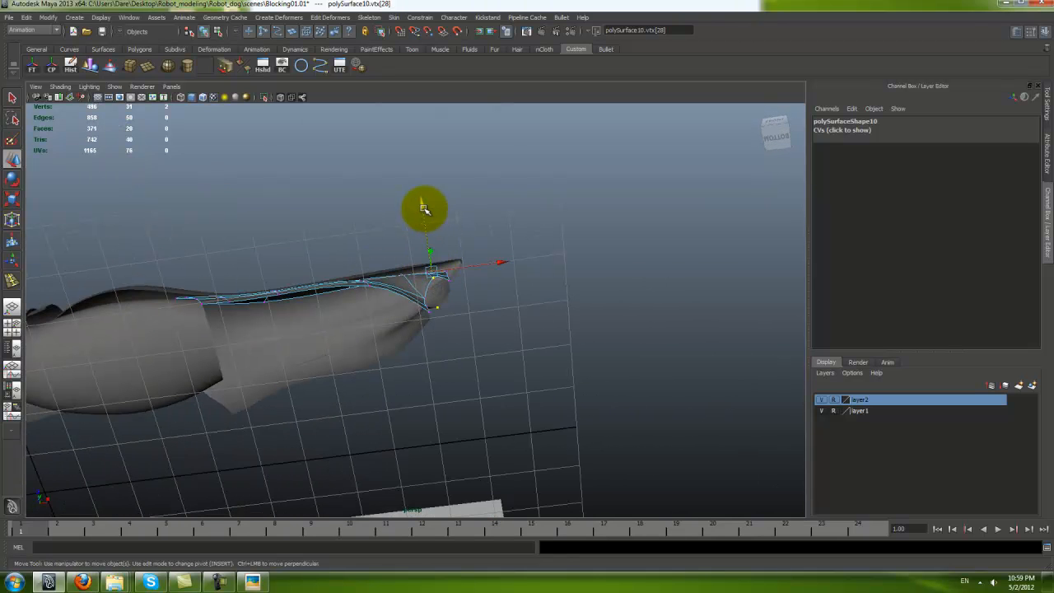
pyautogui.click(446, 277)
pyautogui.hotkey('ctrl', 'z')
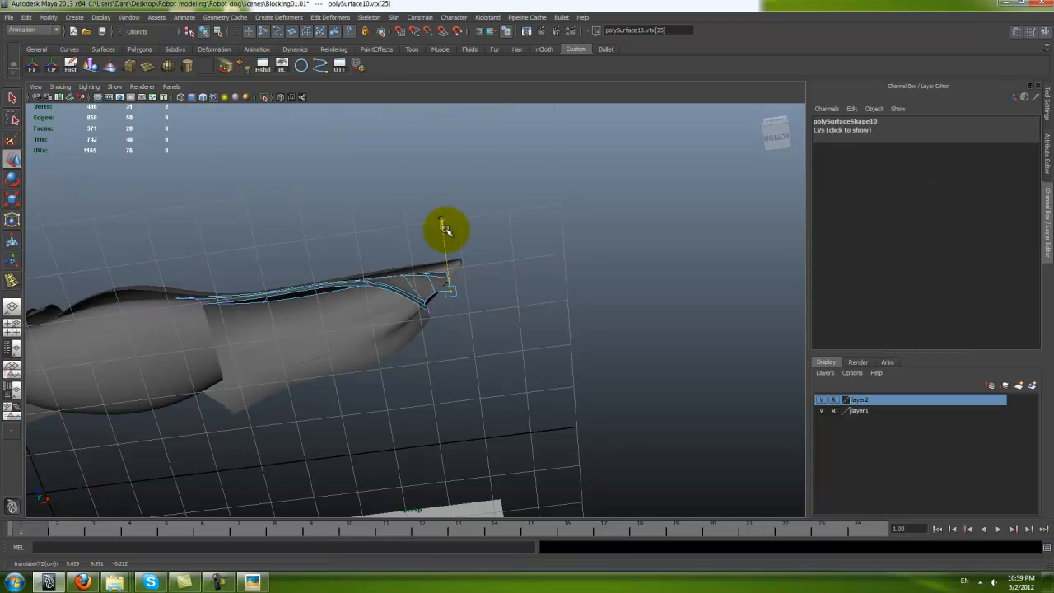
pyautogui.keyDown('alt'); pyautogui.moveTo(445, 223); pyautogui.dragTo(473, 288); pyautogui.keyUp('alt')
pyautogui.hotkey('ctrl', 'z')
# Step: Shift the rear edge's vertices sideways toward the centre line, fine-tuning the lower and middle ones individually
pyautogui.scroll(1, 412, 313)
pyautogui.keyDown('alt'); pyautogui.moveTo(459, 227); pyautogui.dragTo(409, 237); pyautogui.keyUp('alt')
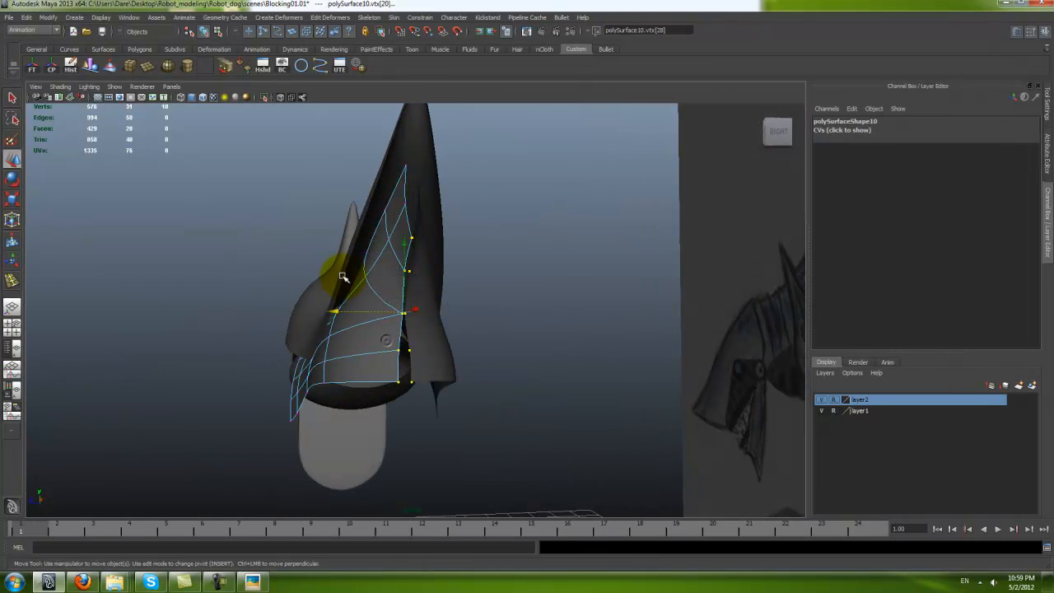
pyautogui.keyDown('alt'); pyautogui.moveTo(342, 276); pyautogui.dragTo(340, 317); pyautogui.keyUp('alt')
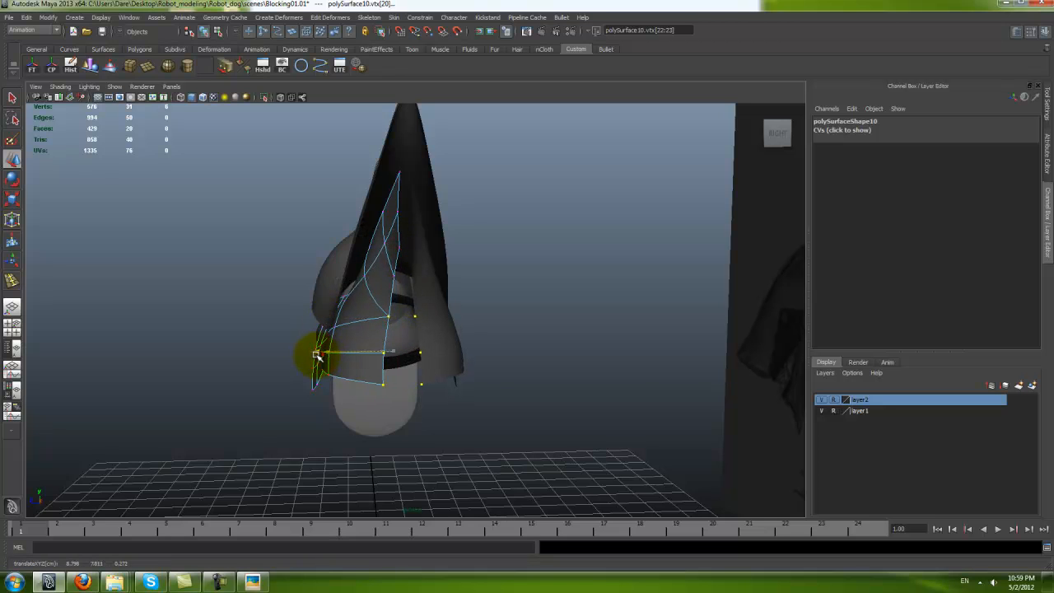
pyautogui.keyDown('alt'); pyautogui.moveTo(315, 354); pyautogui.dragTo(356, 339); pyautogui.keyUp('alt')
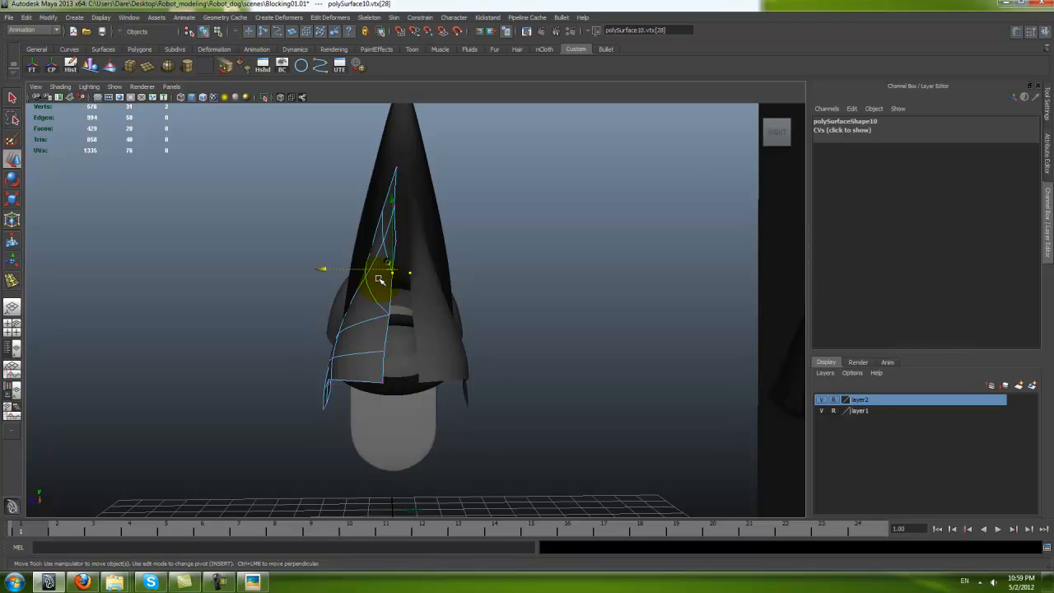
pyautogui.keyDown('alt'); pyautogui.moveTo(327, 272); pyautogui.dragTo(431, 316); pyautogui.keyUp('alt')
pyautogui.moveTo(379, 321); pyautogui.dragTo(400, 303, button='right')
pyautogui.keyDown('alt'); pyautogui.moveTo(367, 350); pyautogui.dragTo(505, 336); pyautogui.keyUp('alt')
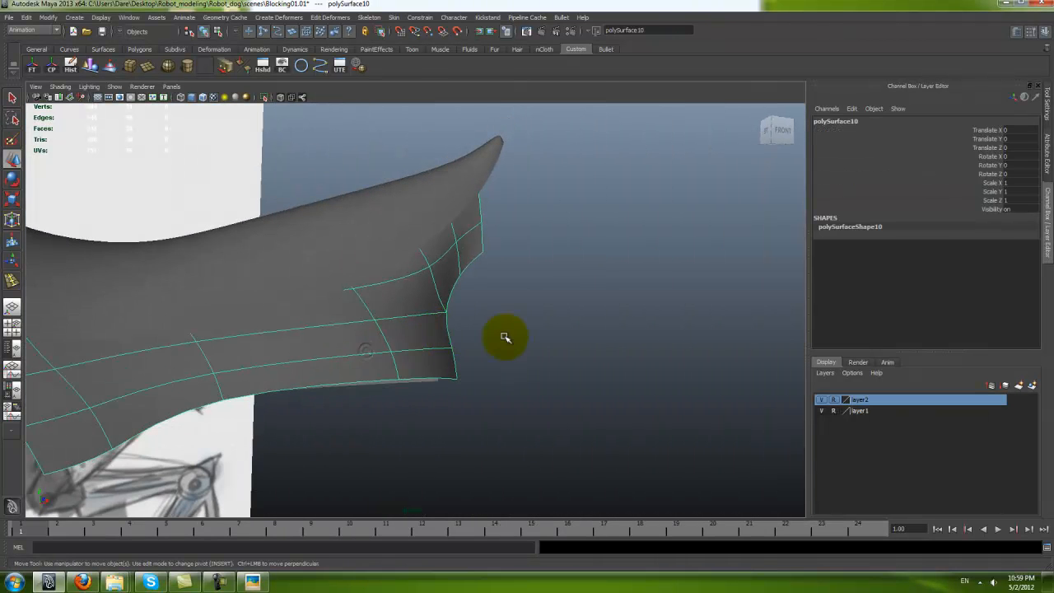
# Step: Turn off the fin strip's smooth preview and check its rear vertices
pyautogui.press('1')
pyautogui.keyDown('alt'); pyautogui.moveTo(467, 255); pyautogui.dragTo(496, 251); pyautogui.keyUp('alt')
pyautogui.moveTo(466, 240); pyautogui.dragTo(458, 240, button='right')
pyautogui.click(457, 243)
pyautogui.keyDown('alt'); pyautogui.moveTo(458, 245); pyautogui.dragTo(563, 286); pyautogui.keyUp('alt')
pyautogui.click(385, 318)
pyautogui.press('F8')
pyautogui.click(530, 268)
# Step: Extrude all of the fin strip's rear edges sideways toward the mirrored half to close the gap between them
pyautogui.keyDown('alt'); pyautogui.moveTo(494, 320); pyautogui.dragTo(411, 275); pyautogui.keyUp('alt')
pyautogui.click(395, 293)
pyautogui.moveTo(410, 274); pyautogui.dragTo(419, 206, button='right')
pyautogui.click(420, 199)
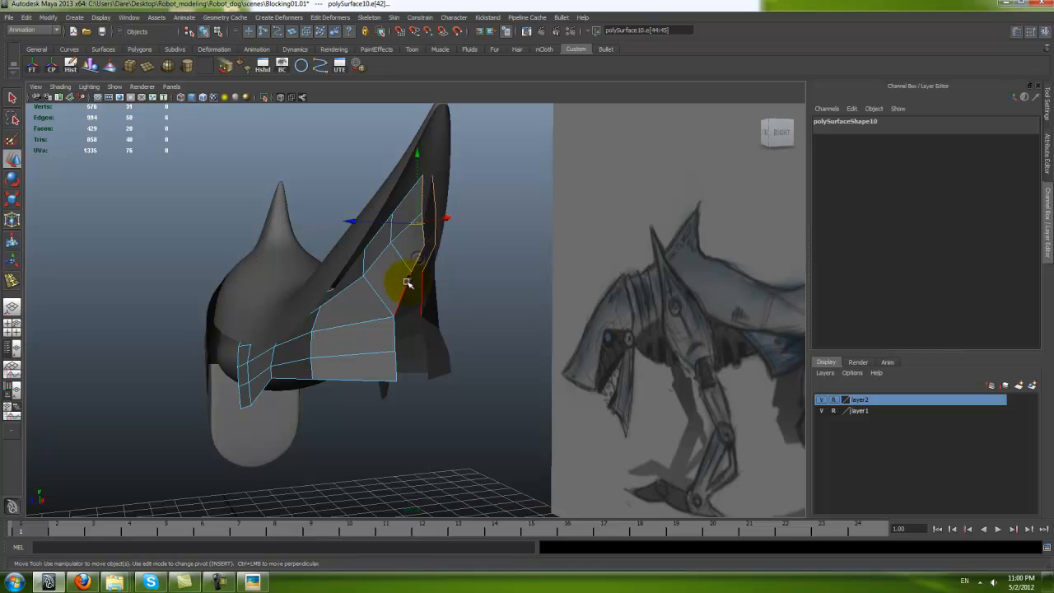
pyautogui.keyDown('shift'); pyautogui.click(394, 338); pyautogui.keyUp('shift')
pyautogui.hotkey('ctrl', 'z')
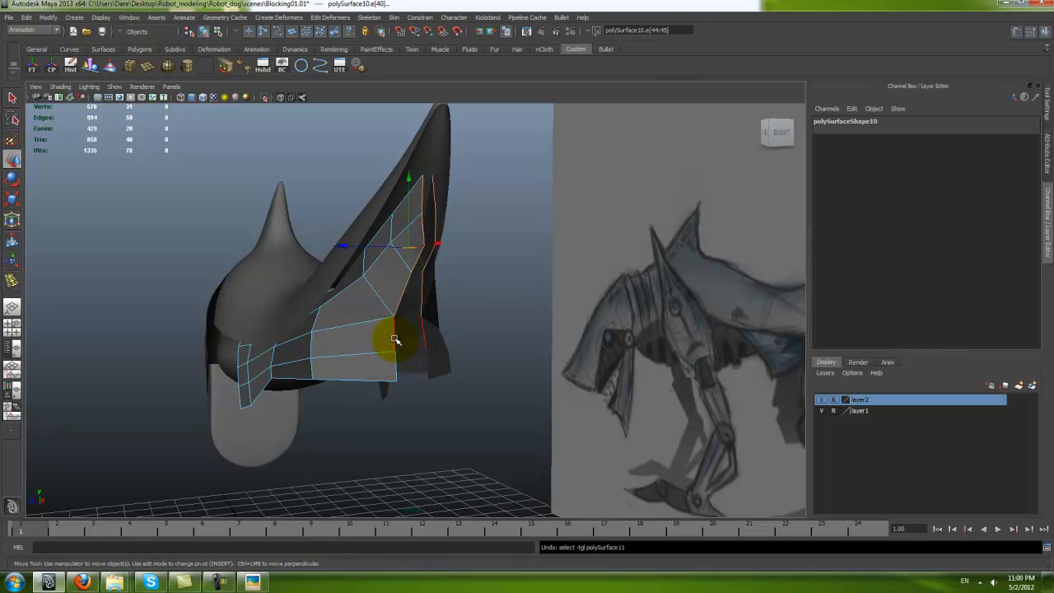
pyautogui.keyDown('alt'); pyautogui.moveTo(393, 361); pyautogui.dragTo(406, 375); pyautogui.keyUp('alt')
pyautogui.keyDown('shift'); pyautogui.moveTo(378, 325); pyautogui.dragTo(381, 350, button='right'); pyautogui.keyUp('shift')
pyautogui.keyDown('alt'); pyautogui.moveTo(401, 362); pyautogui.dragTo(366, 370); pyautogui.keyUp('alt')
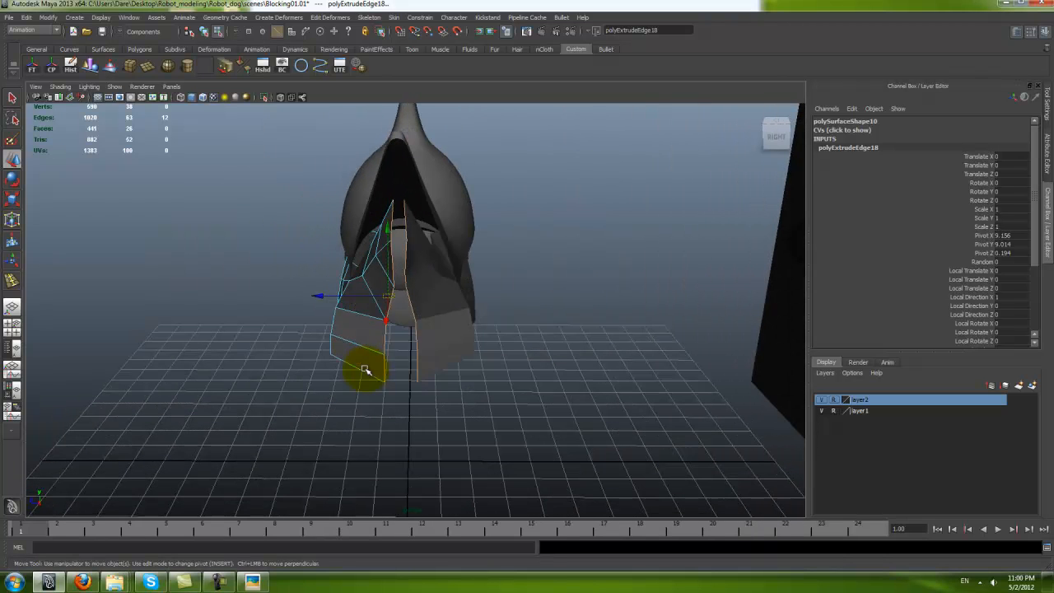
pyautogui.moveTo(319, 298); pyautogui.dragTo(399, 308)
pyautogui.keyDown('alt'); pyautogui.moveTo(431, 328); pyautogui.dragTo(415, 321); pyautogui.keyUp('alt')
# Step: Restore the fin strip's smooth preview, return to object mode and save the scene
pyautogui.press('3')
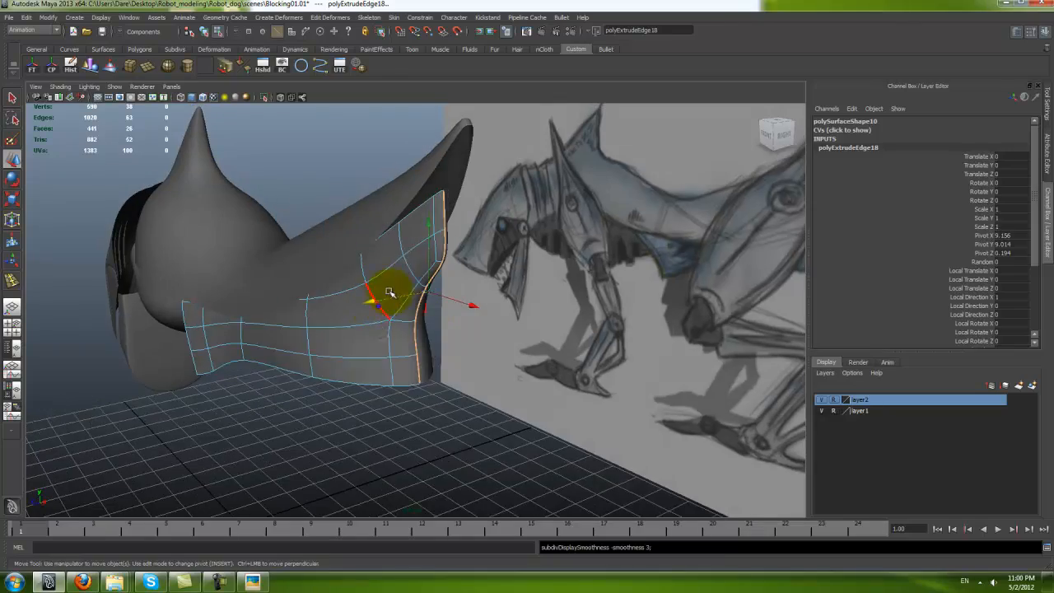
pyautogui.moveTo(378, 306); pyautogui.dragTo(411, 273, button='right')
pyautogui.click(386, 405)
pyautogui.keyDown('alt'); pyautogui.moveTo(387, 404); pyautogui.dragTo(247, 362); pyautogui.keyUp('alt')
pyautogui.hotkey('ctrl', 's')
pyautogui.keyDown('alt'); pyautogui.moveTo(383, 376); pyautogui.dragTo(422, 358); pyautogui.keyUp('alt')
# Step: Add both halves of the fin strip to layer2 and check the assignment by toggling the layer's visibility
pyautogui.click(407, 302)
pyautogui.moveTo(403, 309)
pyautogui.keyDown('alt'); pyautogui.mouseDown()
pyautogui.moveTo(330, 327)
pyautogui.moveTo(437, 329)
pyautogui.moveTo(392, 308)
pyautogui.moveTo(404, 312)
pyautogui.moveTo(412, 365)
pyautogui.moveTo(513, 365)
pyautogui.moveTo(430, 360)
pyautogui.moveTo(488, 323)
pyautogui.moveTo(515, 337)
pyautogui.moveTo(396, 365)
pyautogui.moveTo(535, 388)
pyautogui.moveTo(598, 356)
pyautogui.mouseUp(); pyautogui.keyUp('alt')
pyautogui.click(513, 365)
pyautogui.click(492, 285)
pyautogui.keyDown('alt'); pyautogui.moveTo(492, 285); pyautogui.dragTo(352, 312); pyautogui.keyUp('alt')
pyautogui.moveTo(852, 401); pyautogui.dragTo(869, 421, button='right')
pyautogui.keyDown('alt'); pyautogui.moveTo(607, 393); pyautogui.dragTo(634, 393); pyautogui.keyUp('alt')
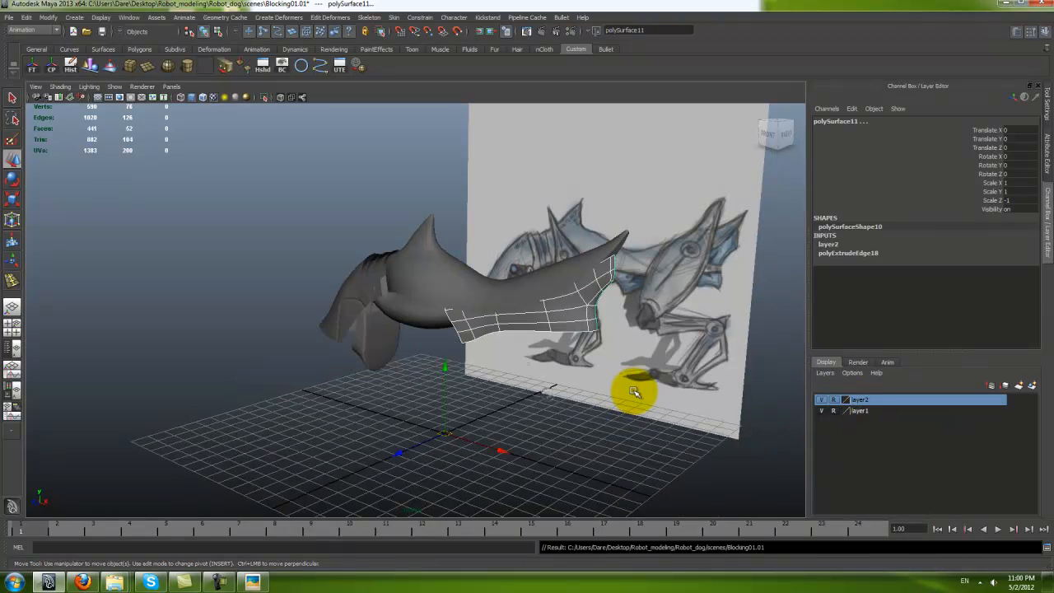
pyautogui.click(821, 399)
pyautogui.click(823, 399)
pyautogui.click(650, 447)
# Step: Examine the whole body silhouette and the sketched legs against the reference in the front view
pyautogui.keyDown('alt'); pyautogui.moveTo(567, 440); pyautogui.dragTo(583, 439); pyautogui.keyUp('alt')
pyautogui.press('space')
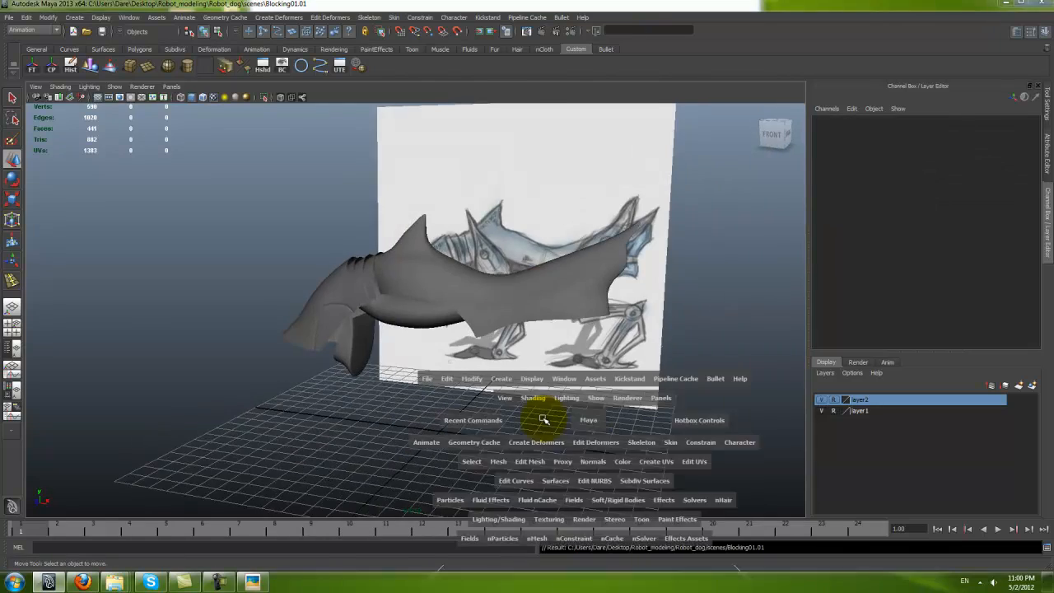
pyautogui.press('space')
pyautogui.moveTo(635, 354)
pyautogui.keyDown('alt'); pyautogui.mouseDown(button='right')
pyautogui.moveTo(478, 340)
pyautogui.moveTo(478, 353)
pyautogui.mouseUp(button='right'); pyautogui.keyUp('alt')
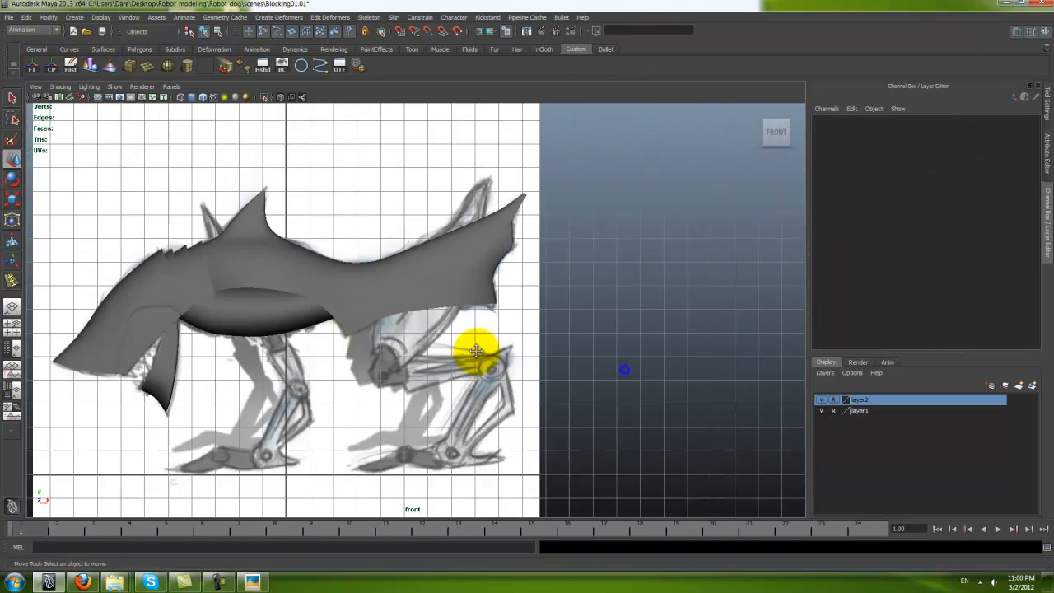
pyautogui.keyDown('alt'); pyautogui.moveTo(456, 294); pyautogui.dragTo(579, 251, button='middle'); pyautogui.keyUp('alt')
pyautogui.keyDown('alt'); pyautogui.moveTo(503, 318); pyautogui.dragTo(557, 381, button='right'); pyautogui.keyUp('alt')
pyautogui.keyDown('alt'); pyautogui.moveTo(583, 300); pyautogui.dragTo(485, 296, button='middle'); pyautogui.keyUp('alt')
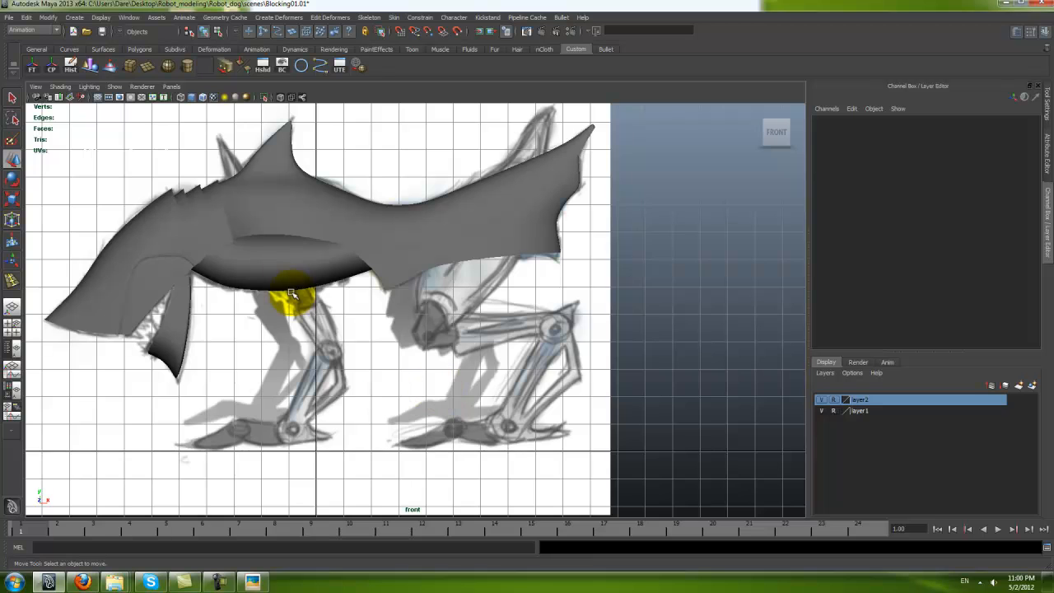
# Step: Hide layer2 and examine the sketched hind leg in the front view
pyautogui.keyDown('alt'); pyautogui.moveTo(584, 368); pyautogui.dragTo(591, 405, button='middle'); pyautogui.keyUp('alt')
pyautogui.click(820, 400)
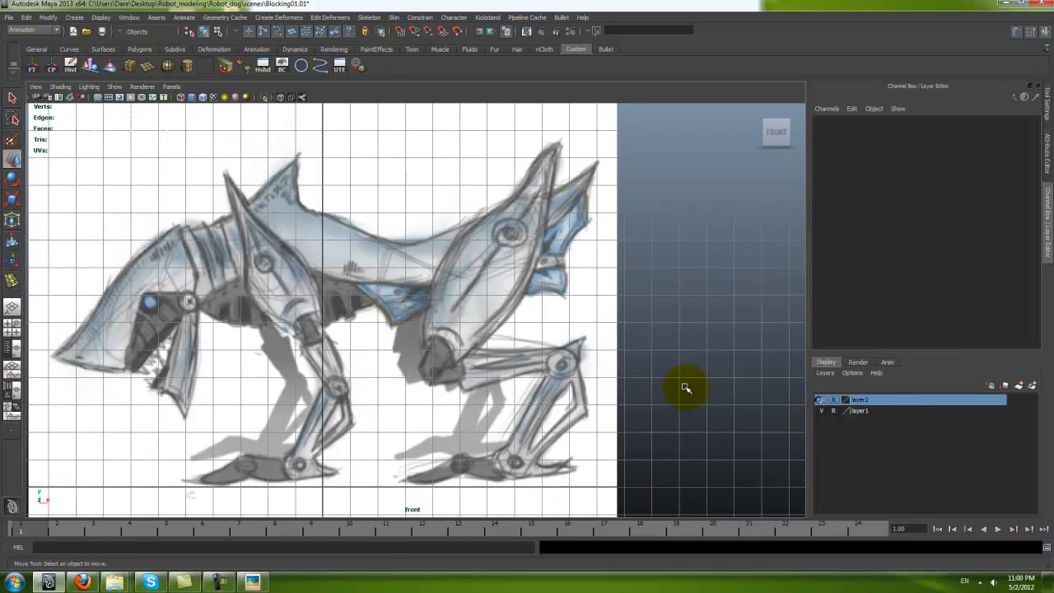
pyautogui.keyDown('alt'); pyautogui.moveTo(683, 383); pyautogui.dragTo(572, 407, button='right'); pyautogui.keyUp('alt')
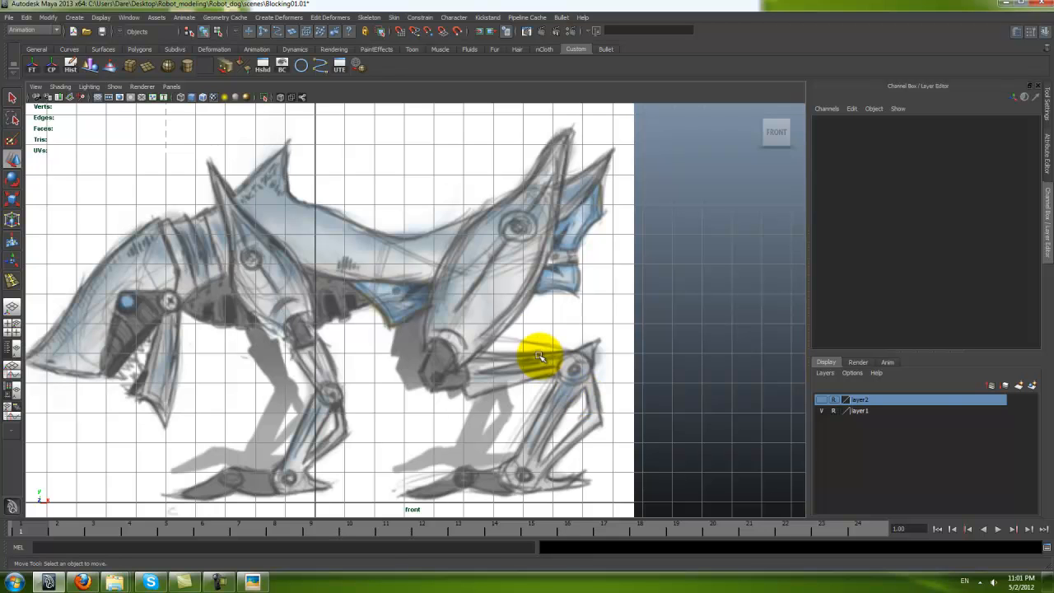
pyautogui.keyDown('alt'); pyautogui.moveTo(536, 259); pyautogui.dragTo(541, 293, button='middle'); pyautogui.keyUp('alt')
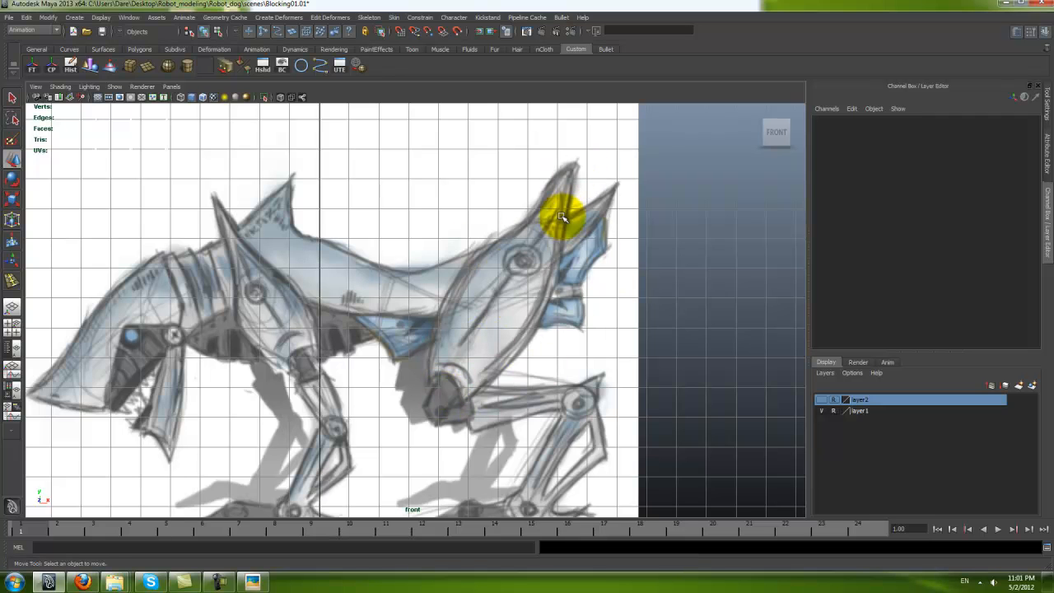
pyautogui.keyDown('alt'); pyautogui.moveTo(442, 318); pyautogui.dragTo(433, 295, button='middle'); pyautogui.keyUp('alt')
pyautogui.keyDown('alt'); pyautogui.moveTo(435, 298); pyautogui.dragTo(376, 425, button='right'); pyautogui.keyUp('alt')
# Step: Create a polygon cylinder and place it over the hind thigh in the reference sketch
pyautogui.click(188, 70)
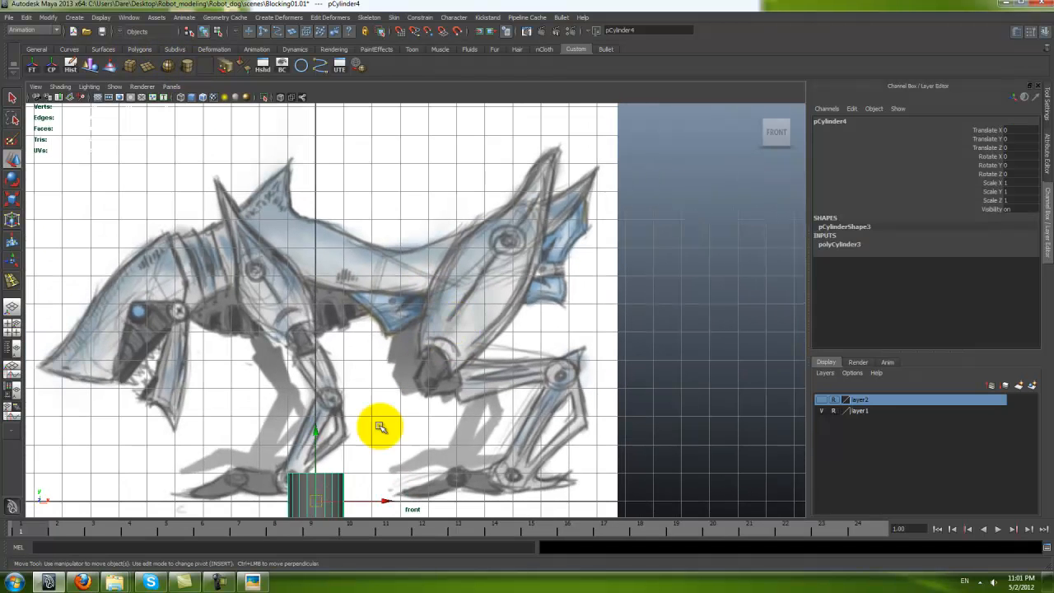
pyautogui.moveTo(313, 496); pyautogui.dragTo(504, 280)
pyautogui.keyDown('alt'); pyautogui.moveTo(508, 289); pyautogui.dragTo(527, 271, button='right'); pyautogui.keyUp('alt')
pyautogui.moveTo(524, 275); pyautogui.dragTo(491, 287)
# Step: Set the thigh cylinder's axis subdivisions to 12 and its cap subdivisions to 0
pyautogui.click(837, 244)
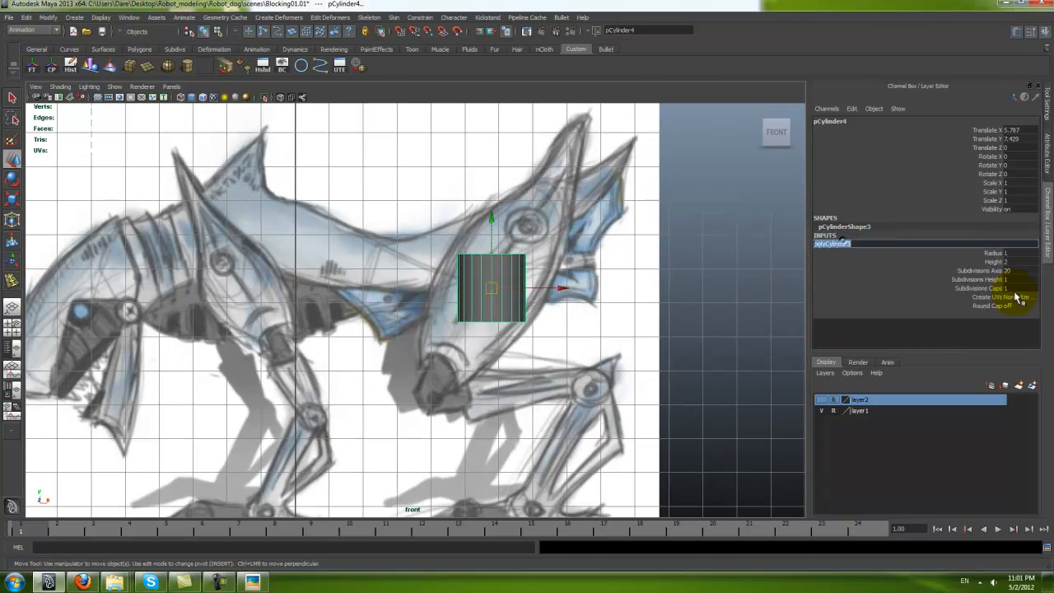
pyautogui.click(1024, 272)
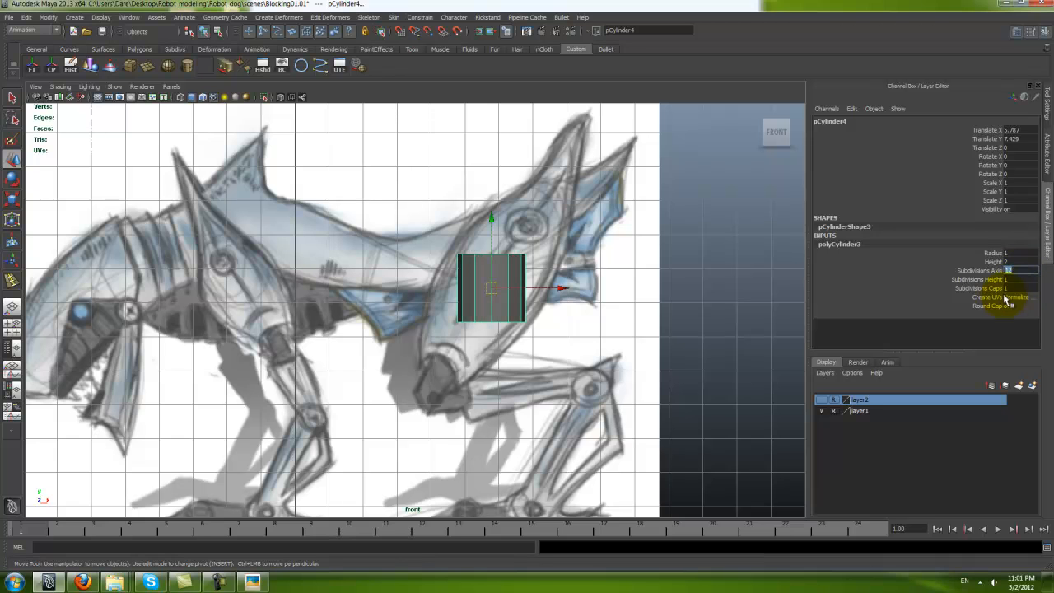
pyautogui.keyDown('alt'); pyautogui.moveTo(551, 300); pyautogui.dragTo(555, 313, button='right'); pyautogui.keyUp('alt')
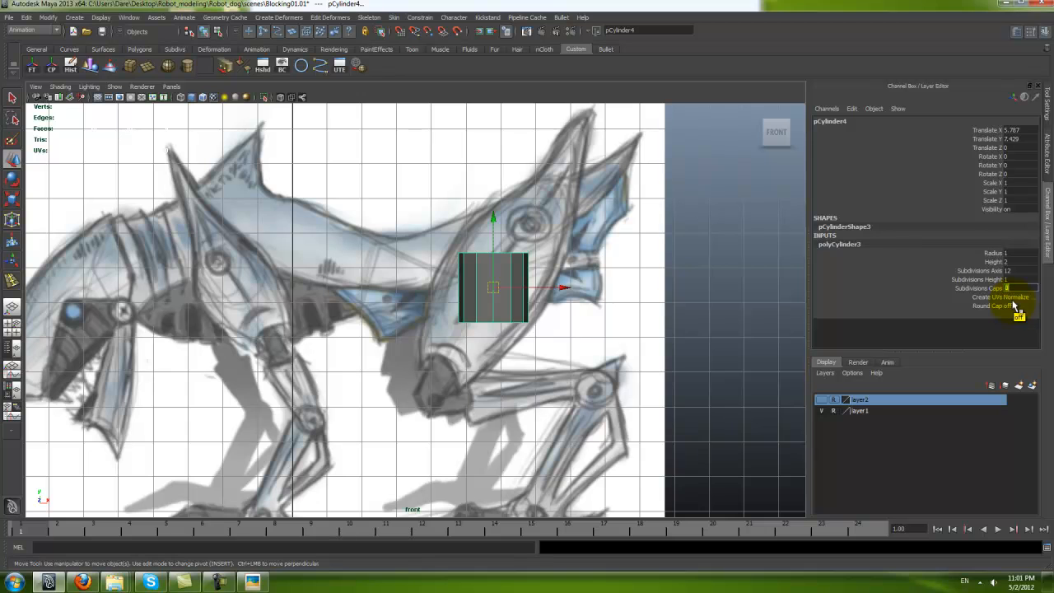
pyautogui.scroll(1, 519, 313)
# Step: Delete the thigh cylinder's end cap faces and return to object mode
pyautogui.moveTo(504, 316); pyautogui.dragTo(497, 336, button='right')
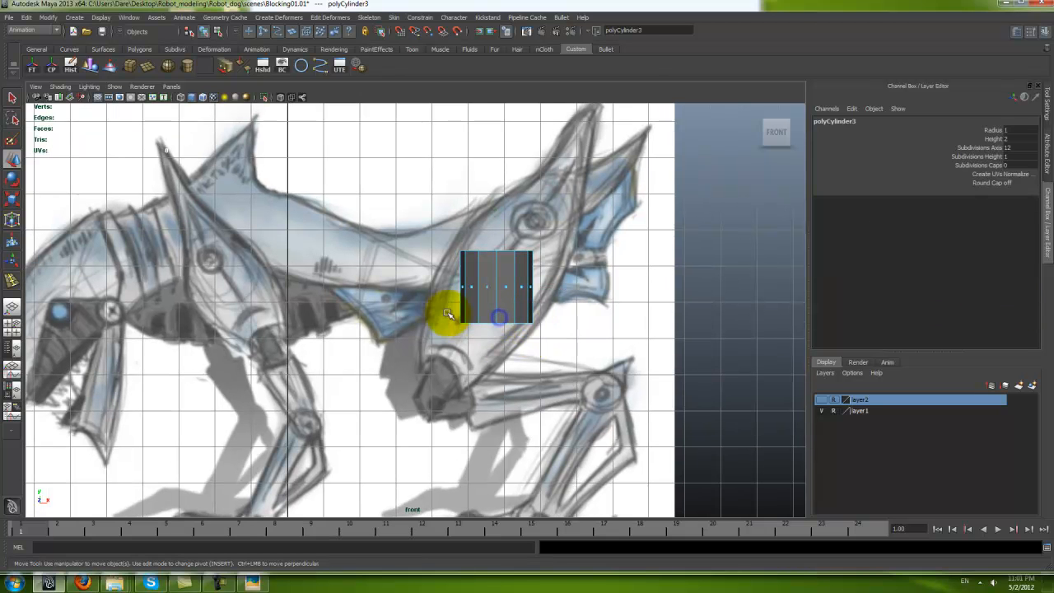
pyautogui.moveTo(447, 311); pyautogui.dragTo(567, 349)
pyautogui.press('Delete')
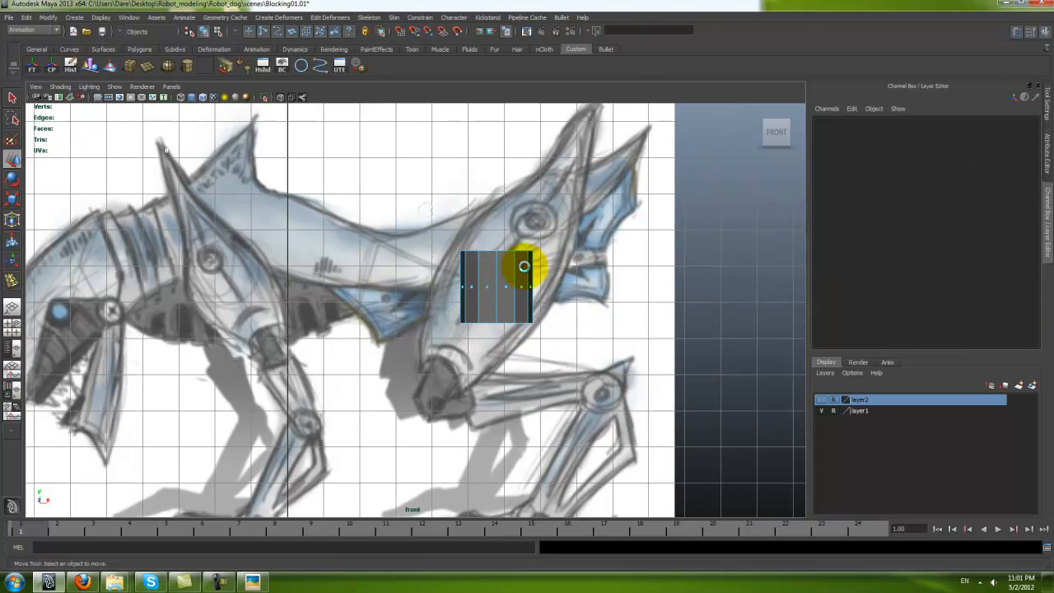
pyautogui.press('F8')
# Step: Rotate the cylinder about -32 degrees around Z, scale it uniformly to about 1.5 and align it with the sketched thigh
pyautogui.press('e')
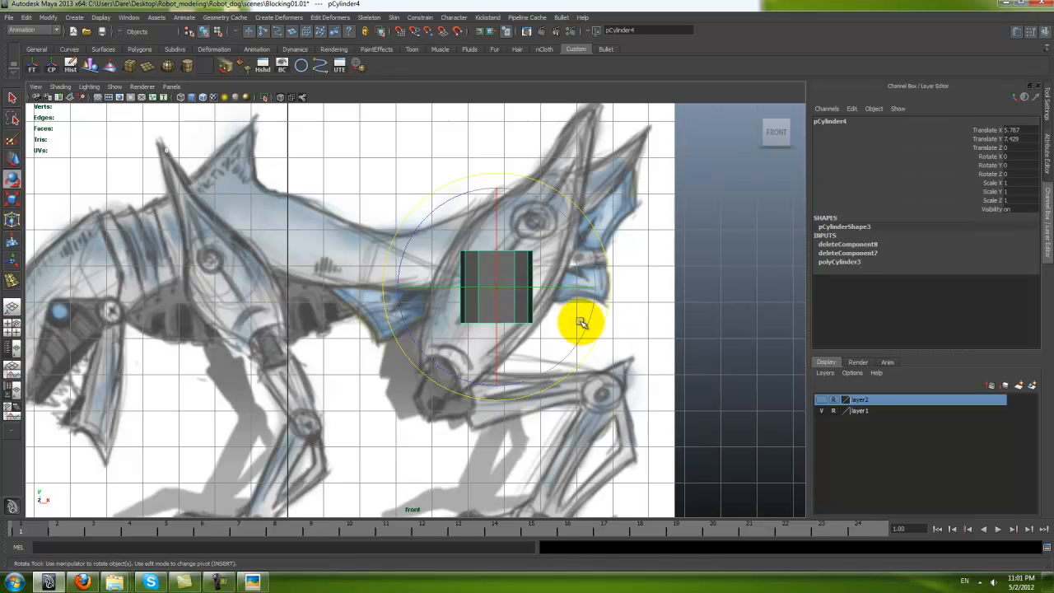
pyautogui.moveTo(407, 330); pyautogui.dragTo(396, 278)
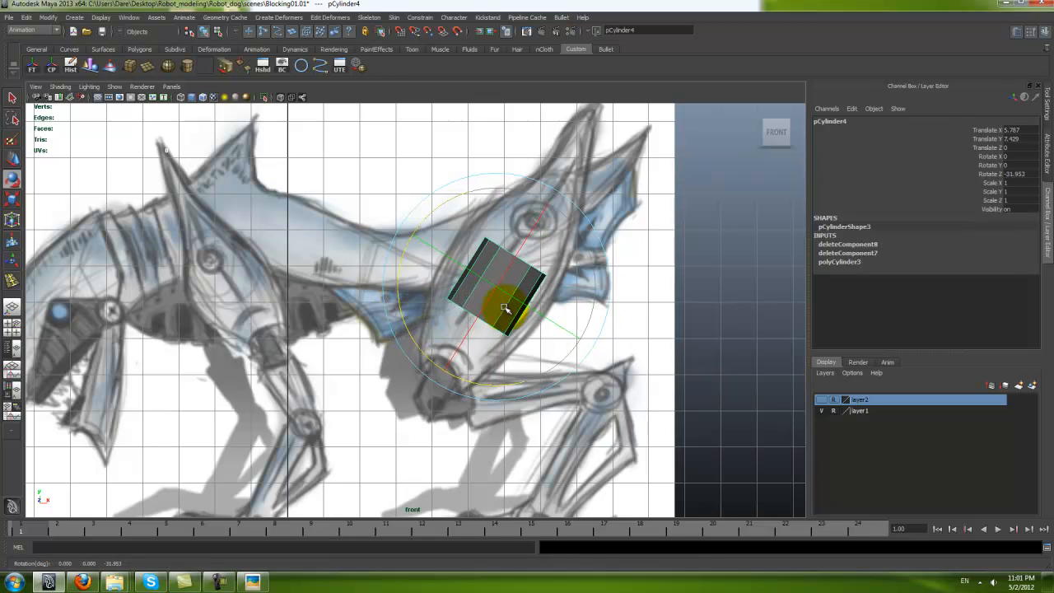
pyautogui.press('r')
pyautogui.moveTo(498, 289)
pyautogui.mouseDown()
pyautogui.moveTo(522, 299)
pyautogui.moveTo(491, 289)
pyautogui.mouseUp()
pyautogui.press('w')
pyautogui.press('r')
pyautogui.press('w')
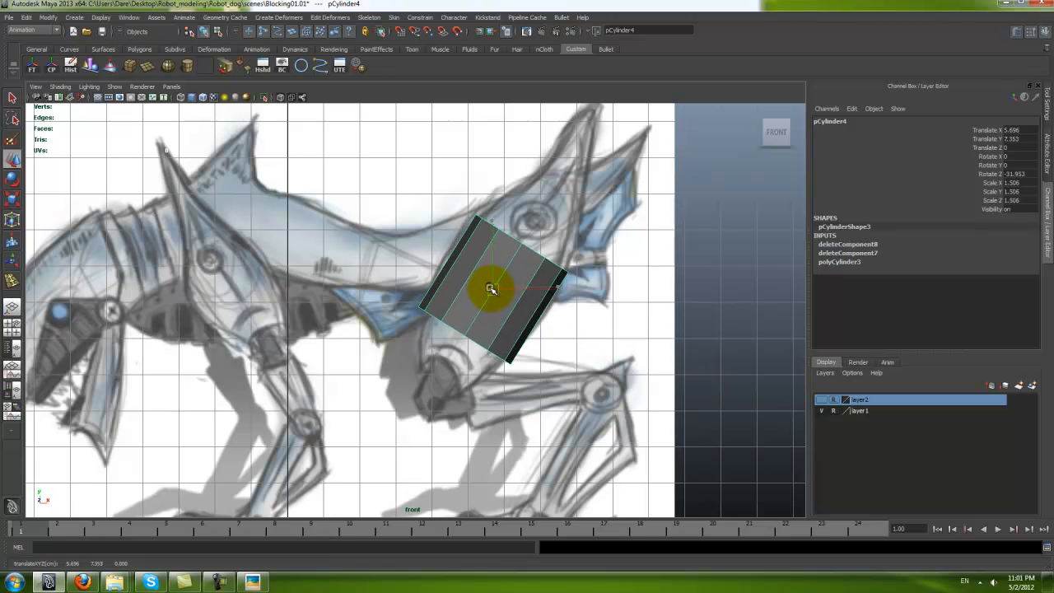
# Step: Extrude the cylinder's upper border edge loop along the thigh and narrow it to follow the sketch
pyautogui.click(536, 249)
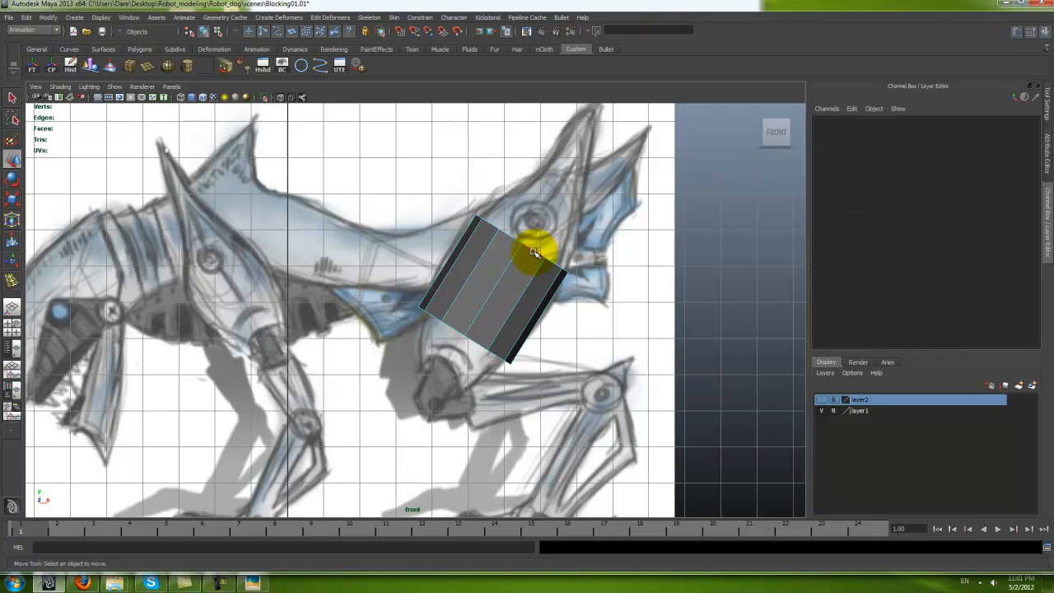
pyautogui.doubleClick(533, 252)
pyautogui.keyDown('shift'); pyautogui.moveTo(530, 275); pyautogui.dragTo(530, 296, button='right'); pyautogui.keyUp('shift')
pyautogui.press('w')
pyautogui.keyDown('alt'); pyautogui.moveTo(529, 254); pyautogui.dragTo(513, 294, button='middle'); pyautogui.keyUp('alt')
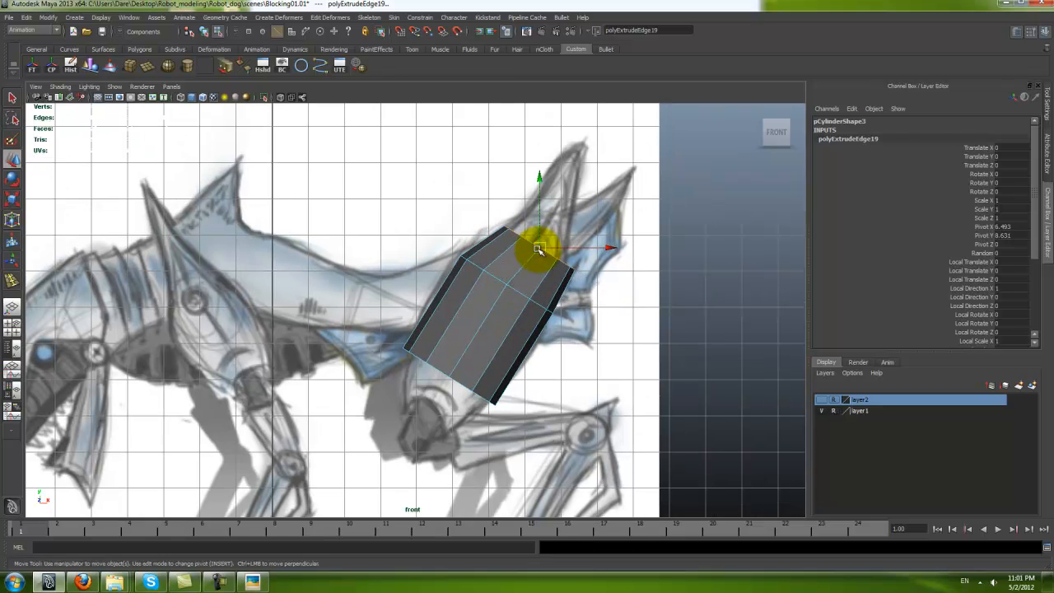
# Step: Extrude a second, narrower section toward the thigh's upper spike and rotate its end loop to match the sketch
pyautogui.keyDown('shift'); pyautogui.moveTo(544, 266); pyautogui.dragTo(539, 283, button='right'); pyautogui.keyUp('shift')
pyautogui.press('w')
pyautogui.keyDown('alt'); pyautogui.moveTo(532, 290); pyautogui.dragTo(519, 322, button='middle'); pyautogui.keyUp('alt')
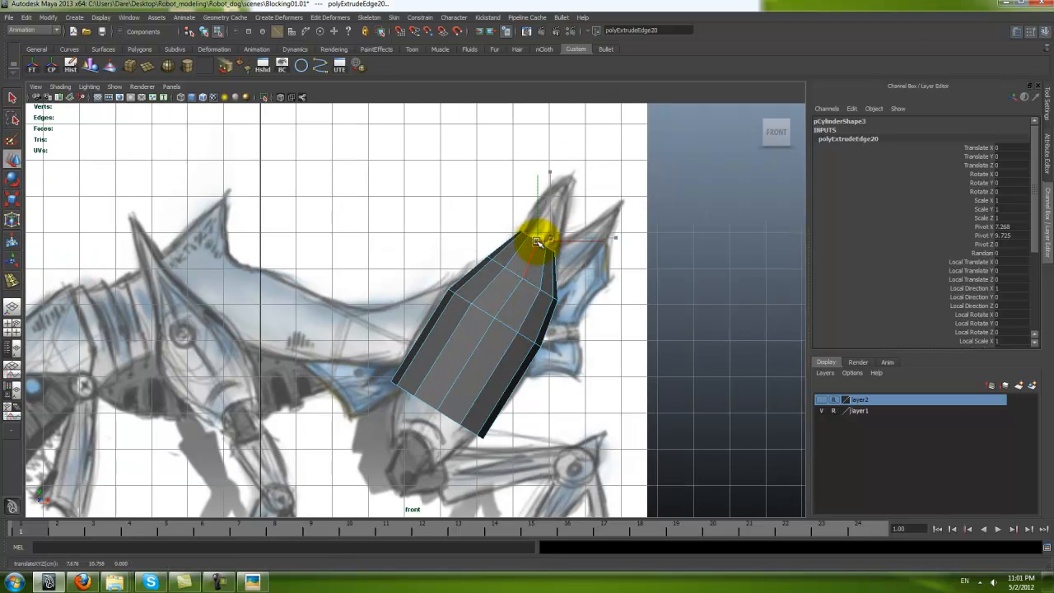
pyautogui.press('e')
pyautogui.moveTo(475, 171); pyautogui.dragTo(463, 187)
pyautogui.press('w')
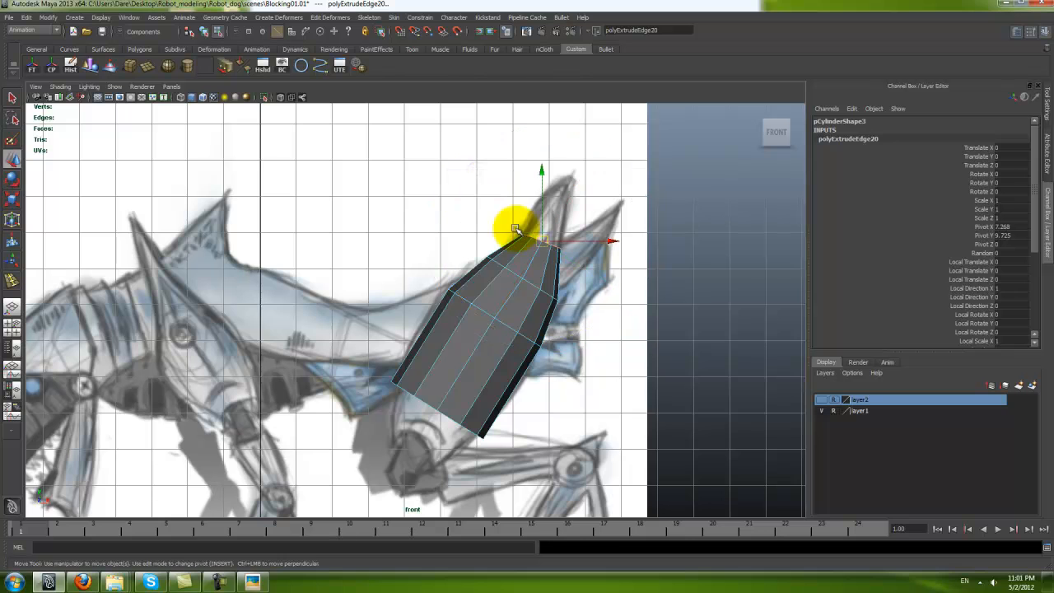
# Step: Extrude a third section up to the spike's tip and scale its end loop down to a narrow point
pyautogui.keyDown('shift'); pyautogui.moveTo(532, 260); pyautogui.dragTo(529, 281, button='right'); pyautogui.keyUp('shift')
pyautogui.keyDown('alt'); pyautogui.moveTo(548, 272); pyautogui.dragTo(539, 302, button='middle'); pyautogui.keyUp('alt')
pyautogui.press('w')
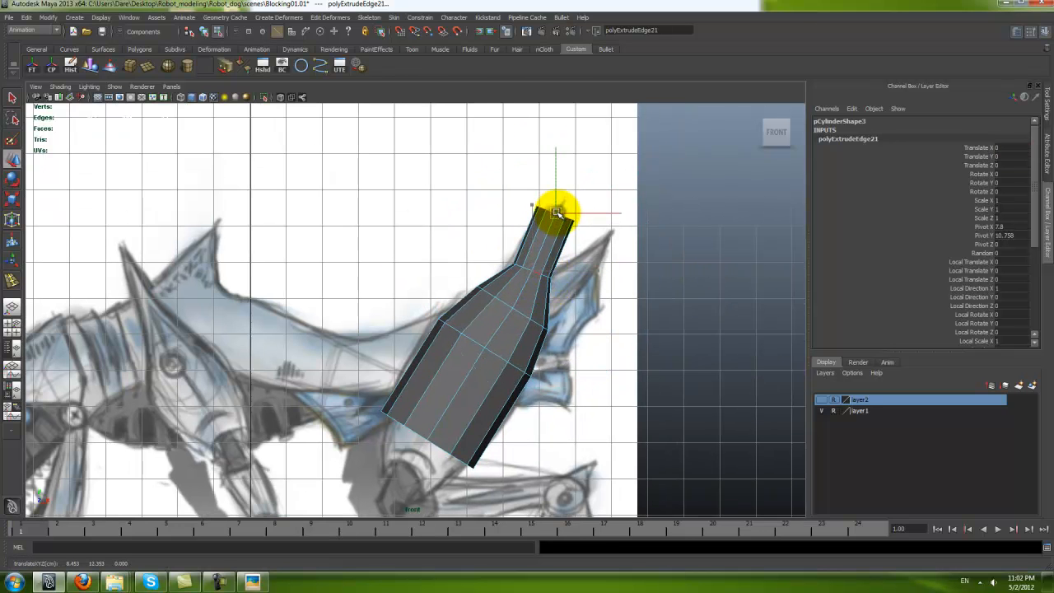
pyautogui.press('w')
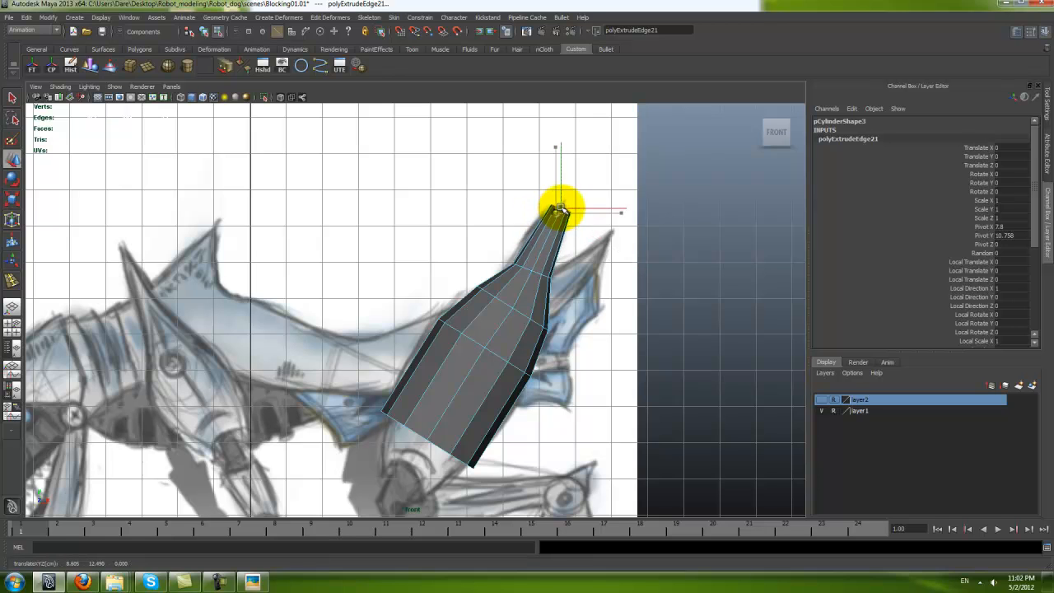
pyautogui.moveTo(561, 208); pyautogui.dragTo(560, 207)
# Step: Divide the edge ring of the spike section to add an edge loop halfway along it
pyautogui.moveTo(529, 275); pyautogui.dragTo(532, 255, button='right')
pyautogui.click(549, 248)
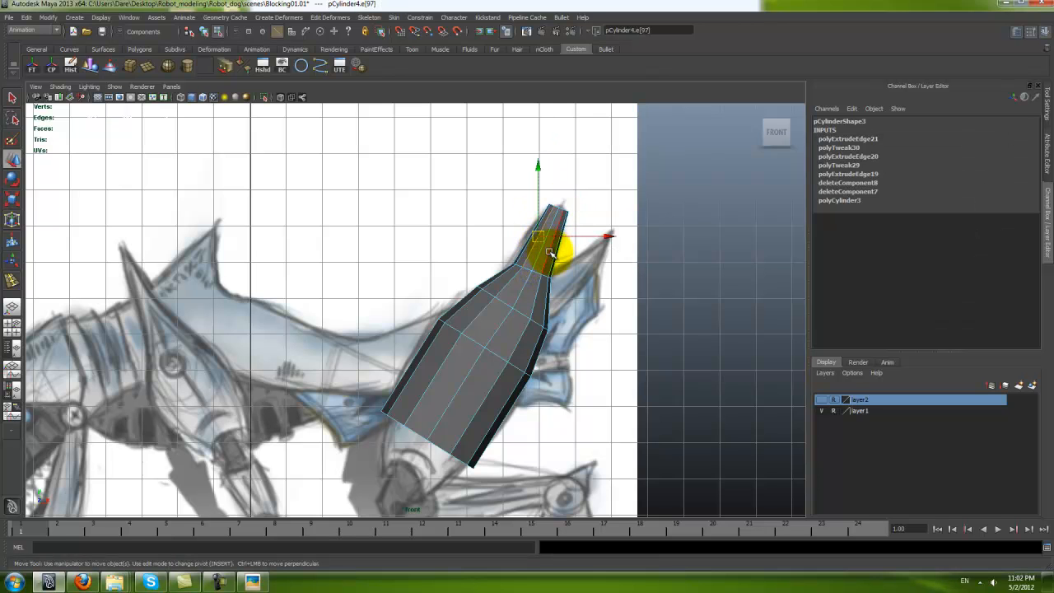
pyautogui.hotkey('alt', 'd')
pyautogui.hotkey('ctrl', 'z')
pyautogui.hotkey('alt', 'd')
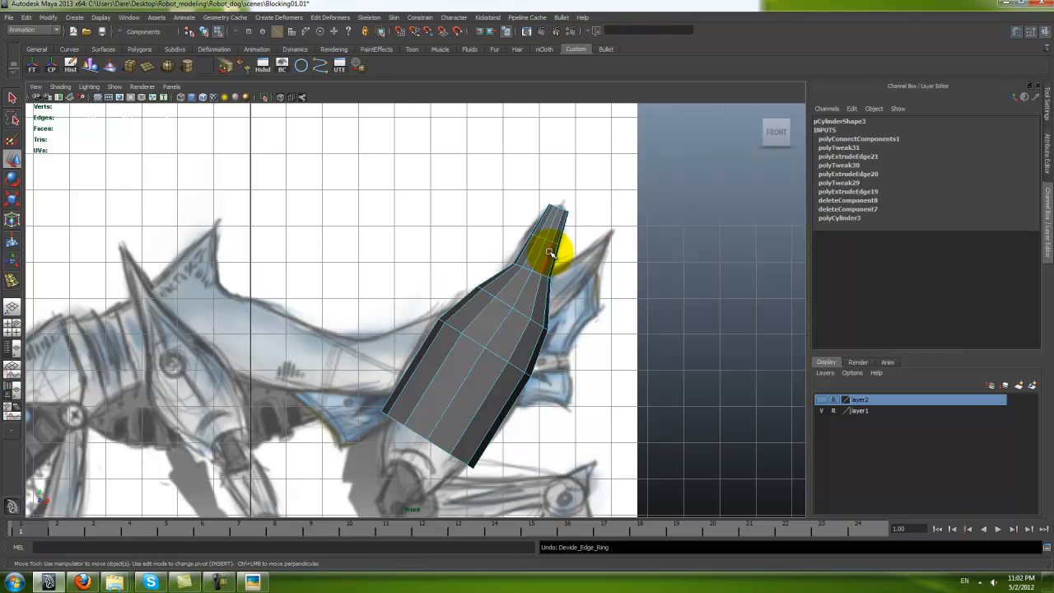
# Step: Move and scale the spike's vertex rows so its outline curves along the sketched contour
pyautogui.scroll(1, 528, 245)
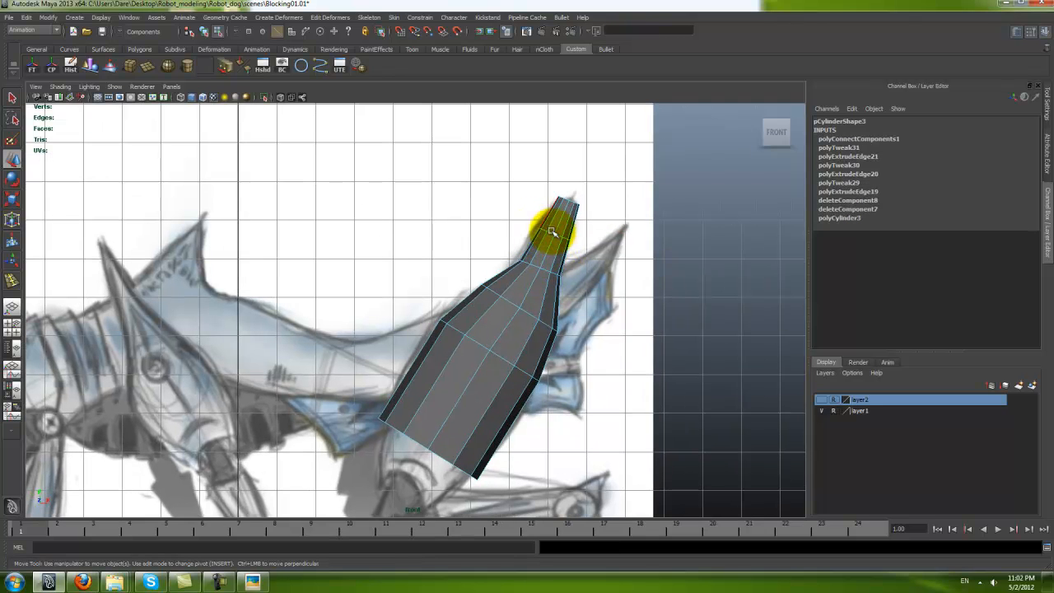
pyautogui.doubleClick(533, 232)
pyautogui.moveTo(591, 253); pyautogui.dragTo(590, 247)
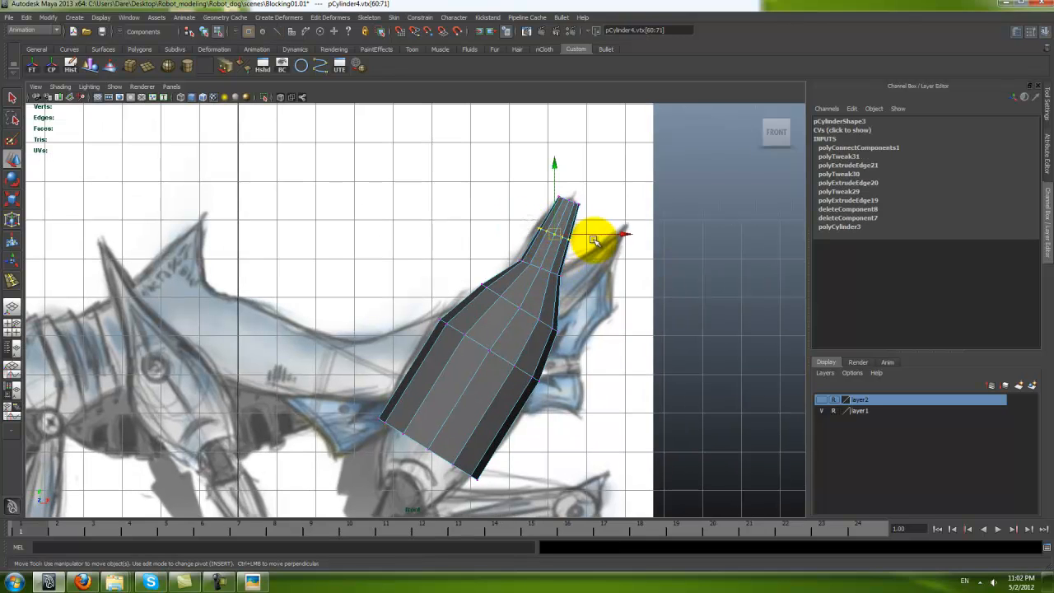
pyautogui.moveTo(518, 260); pyautogui.dragTo(587, 289)
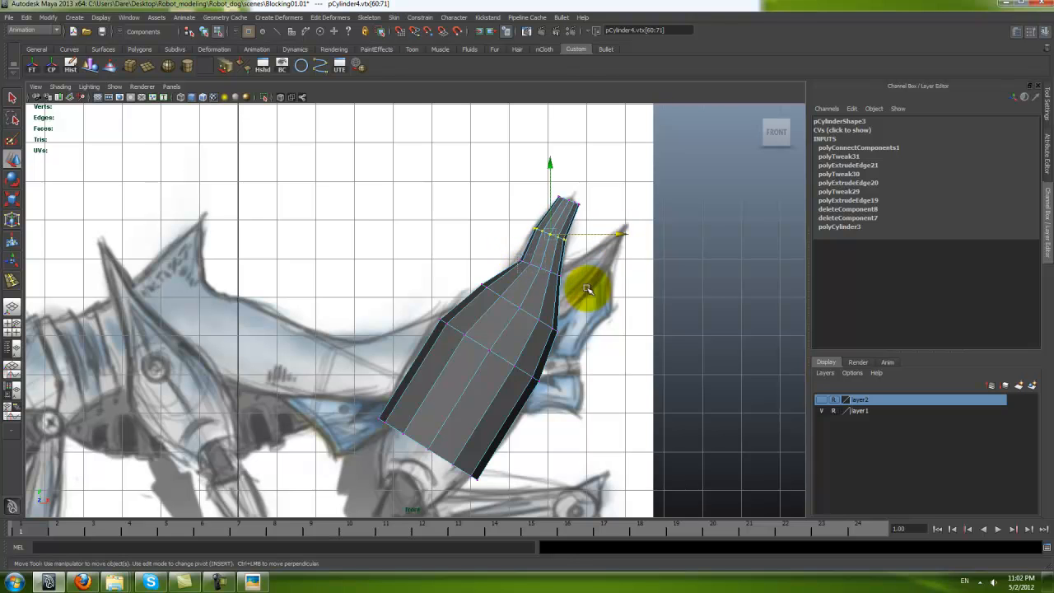
pyautogui.moveTo(612, 274); pyautogui.dragTo(605, 269, button='middle')
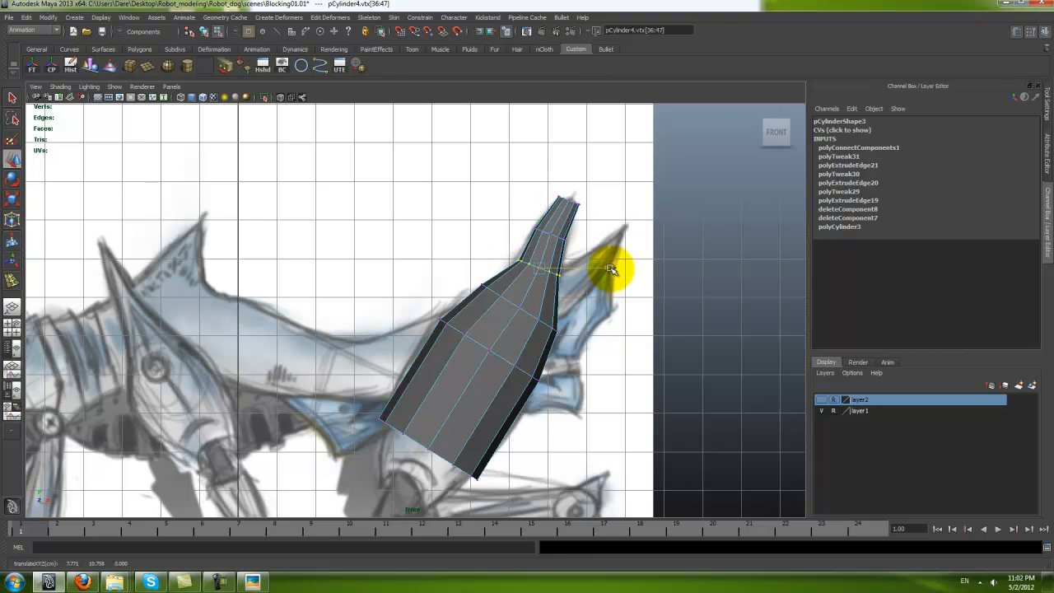
pyautogui.press('r')
pyautogui.keyDown('alt'); pyautogui.moveTo(540, 266); pyautogui.dragTo(523, 316, button='middle'); pyautogui.keyUp('alt')
pyautogui.keyDown('alt'); pyautogui.moveTo(529, 308); pyautogui.dragTo(545, 314, button='right'); pyautogui.keyUp('alt')
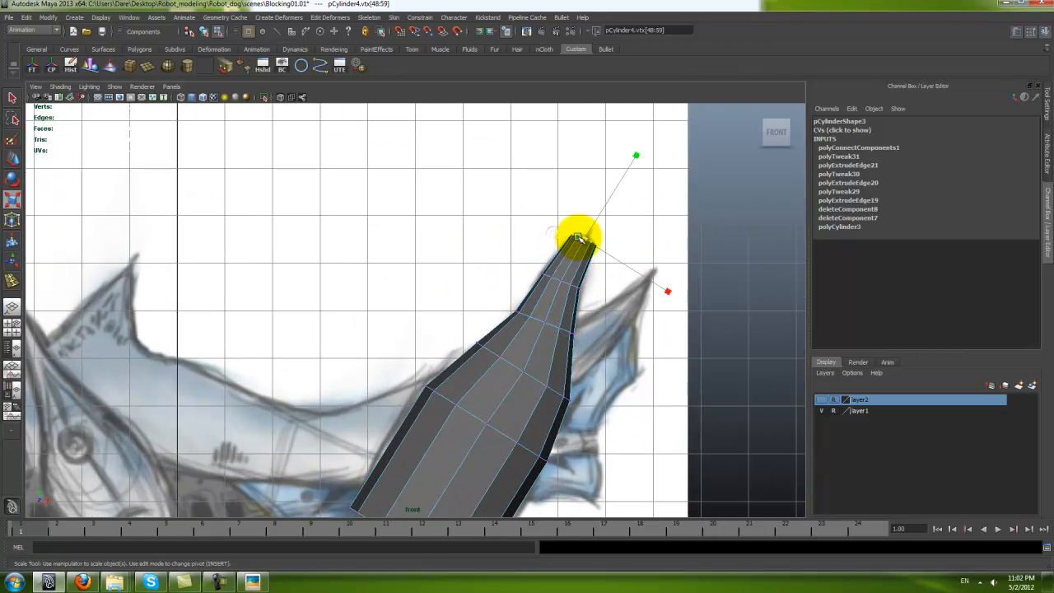
pyautogui.keyDown('alt'); pyautogui.moveTo(530, 328); pyautogui.dragTo(553, 276, button='middle'); pyautogui.keyUp('alt')
pyautogui.moveTo(537, 207); pyautogui.dragTo(584, 227)
pyautogui.press('w')
pyautogui.keyDown('alt'); pyautogui.moveTo(501, 322); pyautogui.dragTo(508, 209, button='middle'); pyautogui.keyUp('alt')
# Step: Move the thigh's lower border edge loop up along the leg and scale it slightly to fit the sketched width
pyautogui.moveTo(429, 375); pyautogui.dragTo(423, 344, button='right')
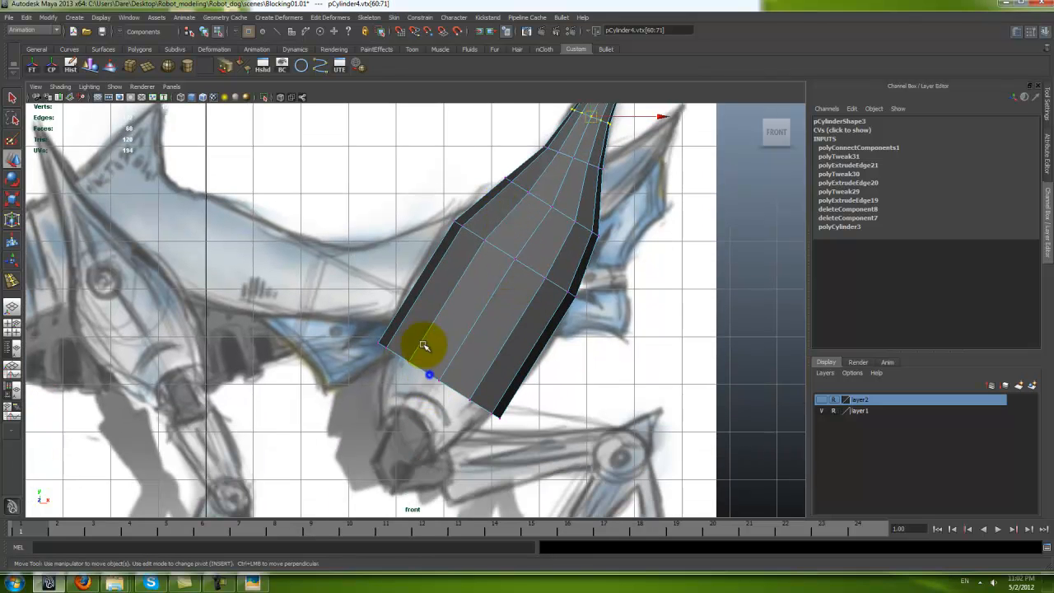
pyautogui.doubleClick(425, 373)
pyautogui.moveTo(423, 370); pyautogui.dragTo(463, 340)
pyautogui.press('r')
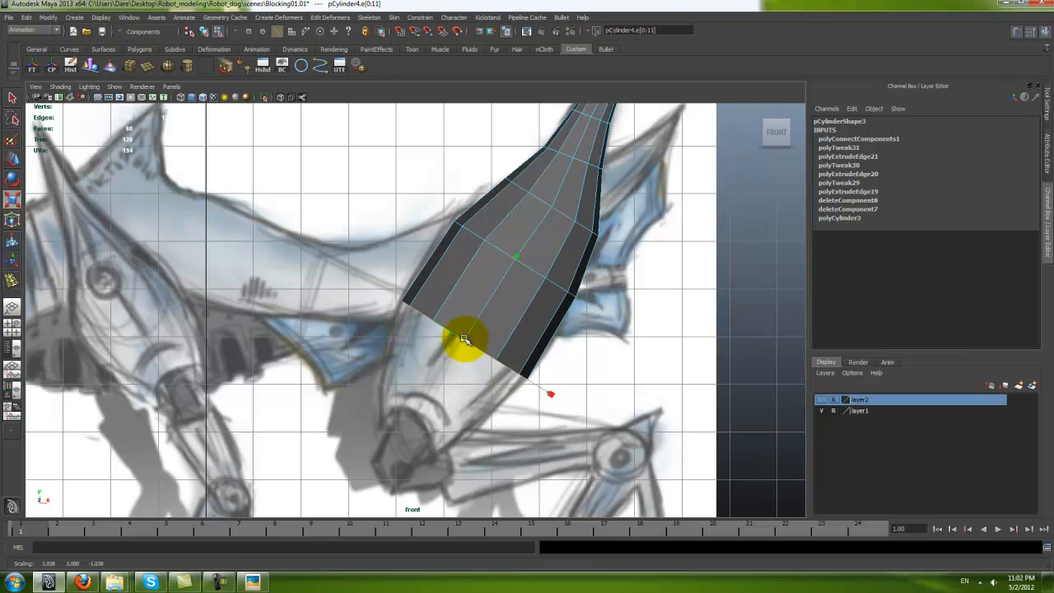
pyautogui.press('w')
# Step: Extrude the thigh's lower border edge loop down toward the knee
pyautogui.keyDown('shift'); pyautogui.moveTo(457, 302); pyautogui.dragTo(459, 337, button='right'); pyautogui.keyUp('shift')
pyautogui.keyDown('alt'); pyautogui.moveTo(470, 356); pyautogui.dragTo(479, 325, button='middle'); pyautogui.keyUp('alt')
pyautogui.press('w')
pyautogui.moveTo(470, 307); pyautogui.dragTo(438, 375)
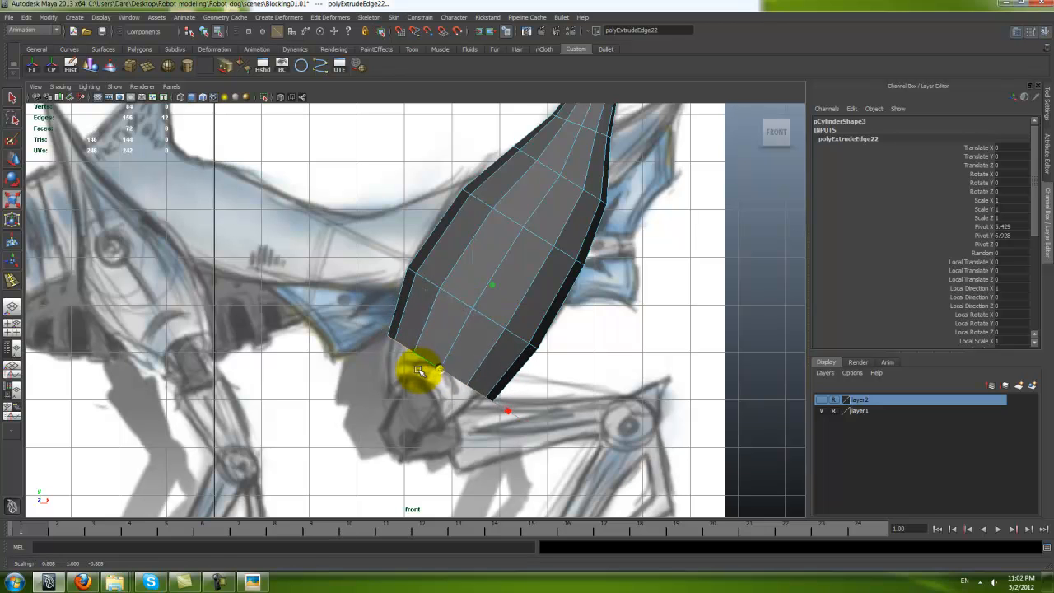
# Step: Extrude another, narrower section down to the knee joint and adjust the edge loop above it to the sketch
pyautogui.keyDown('shift'); pyautogui.moveTo(441, 345); pyautogui.dragTo(442, 372, button='right'); pyautogui.keyUp('shift')
pyautogui.press('r')
pyautogui.moveTo(437, 367); pyautogui.dragTo(411, 372)
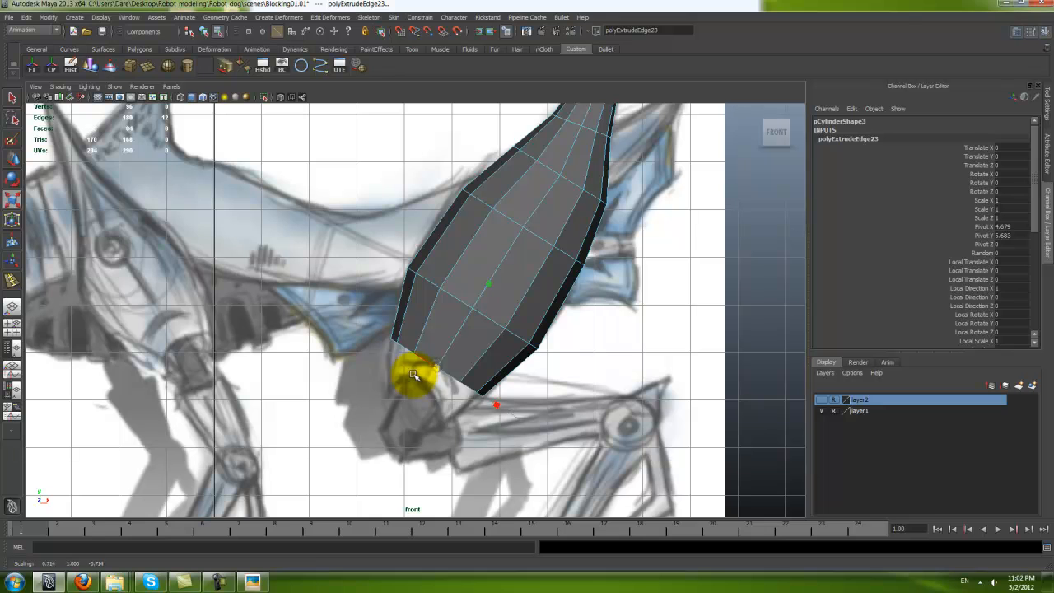
pyautogui.moveTo(411, 409); pyautogui.dragTo(415, 410)
pyautogui.keyDown('alt'); pyautogui.moveTo(416, 398); pyautogui.dragTo(413, 384, button='middle'); pyautogui.keyUp('alt')
pyautogui.keyDown('alt'); pyautogui.moveTo(413, 384); pyautogui.dragTo(420, 380, button='right'); pyautogui.keyUp('alt')
pyautogui.click(442, 358)
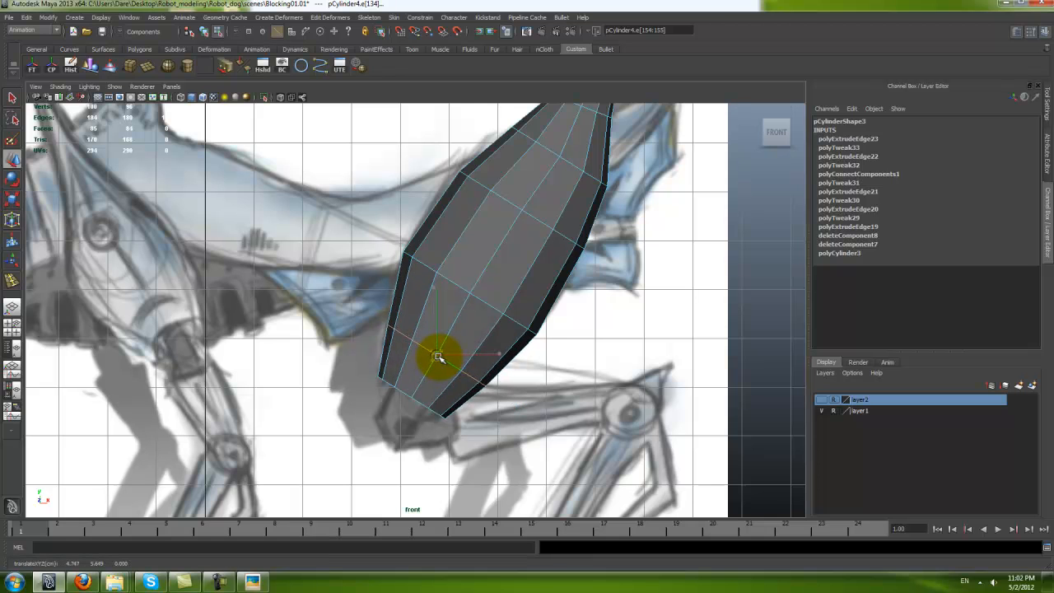
pyautogui.keyDown('alt'); pyautogui.moveTo(449, 362); pyautogui.dragTo(460, 331, button='middle'); pyautogui.keyUp('alt')
# Step: Save the scene in object mode and make the lambert1 material semi-transparent so the sketch shows through the thigh
pyautogui.moveTo(442, 339); pyautogui.dragTo(494, 436, button='right')
pyautogui.hotkey('ctrl', 's')
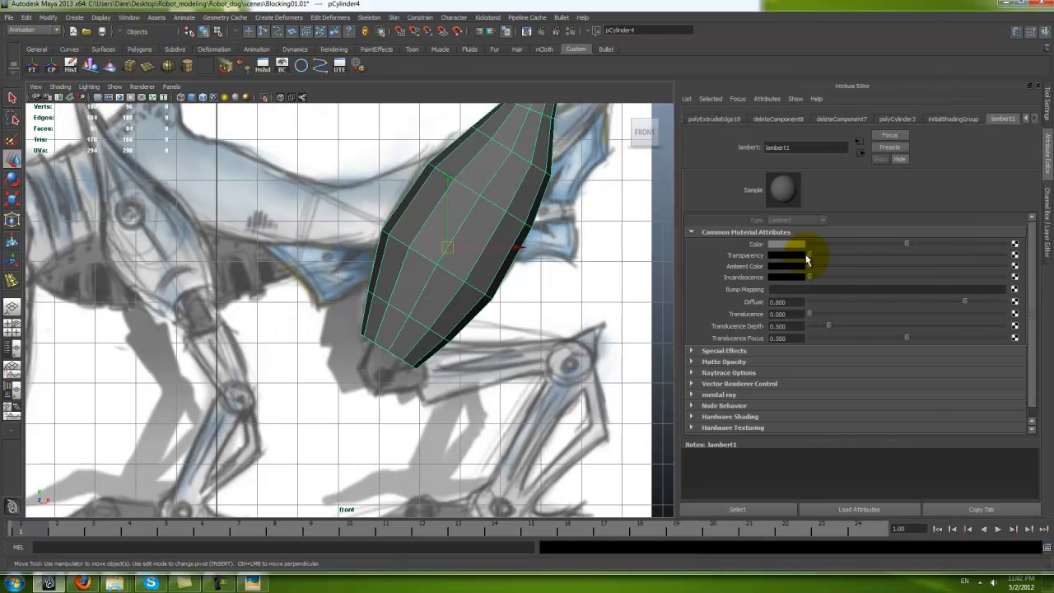
pyautogui.moveTo(840, 263); pyautogui.dragTo(911, 264)
pyautogui.scroll(4, 478, 319)
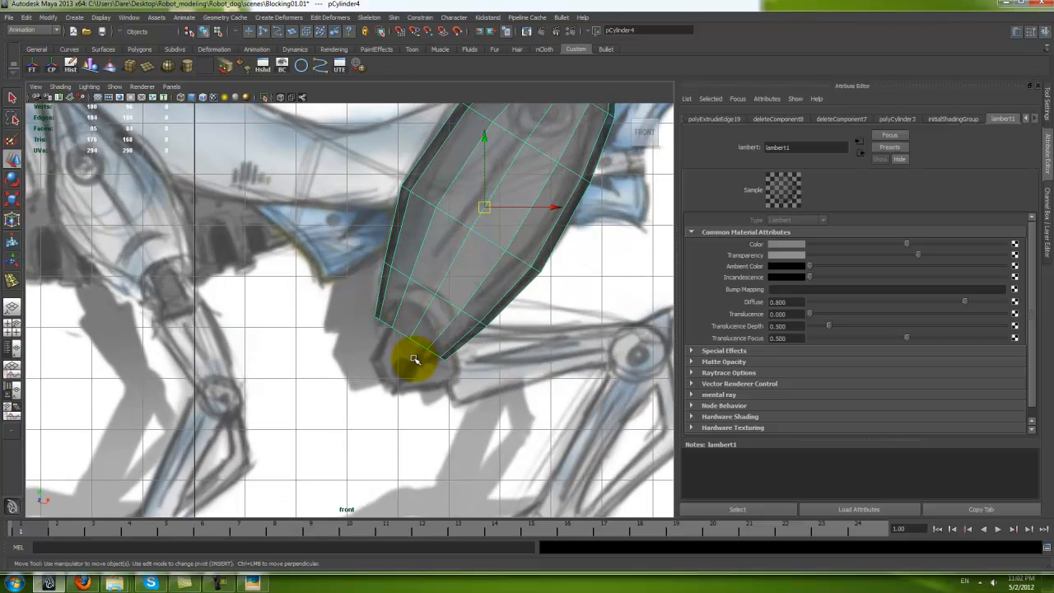
pyautogui.scroll(-5, 399, 387)
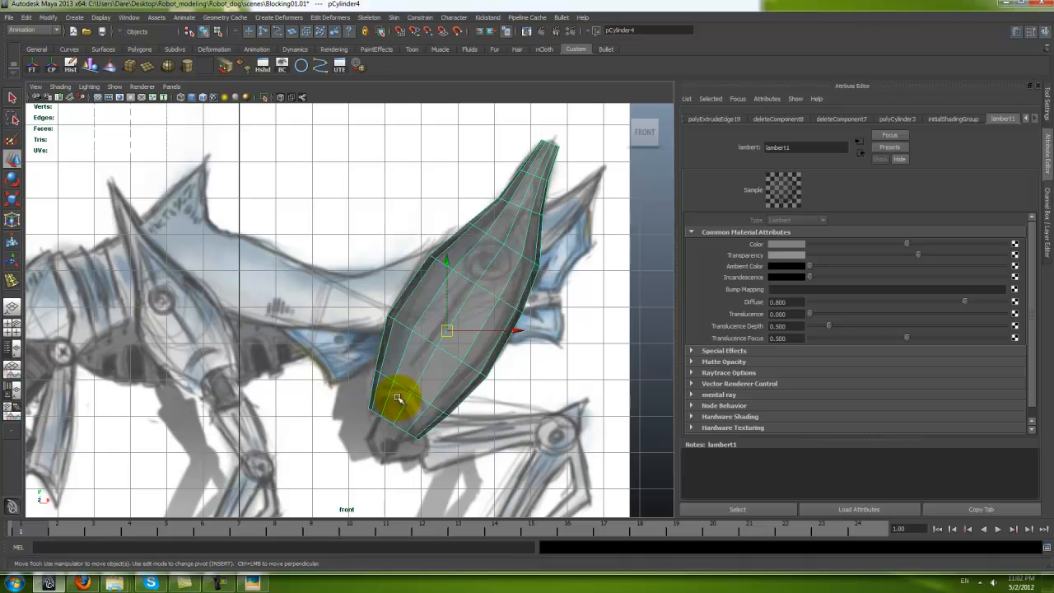
pyautogui.scroll(3, 404, 418)
# Step: Reposition the front vertices of the thigh's lower border to fit around the sketched knee joint
pyautogui.keyDown('alt'); pyautogui.moveTo(417, 347); pyautogui.dragTo(405, 331, button='middle'); pyautogui.keyUp('alt')
pyautogui.keyDown('alt'); pyautogui.moveTo(404, 353); pyautogui.dragTo(372, 323, button='right'); pyautogui.keyUp('alt')
pyautogui.keyDown('alt'); pyautogui.moveTo(374, 353); pyautogui.dragTo(592, 543, button='right'); pyautogui.keyUp('alt')
pyautogui.moveTo(478, 414); pyautogui.dragTo(514, 374)
pyautogui.moveTo(447, 393); pyautogui.dragTo(469, 361)
pyautogui.click(419, 383)
pyautogui.click(423, 390)
pyautogui.moveTo(422, 390); pyautogui.dragTo(432, 384)
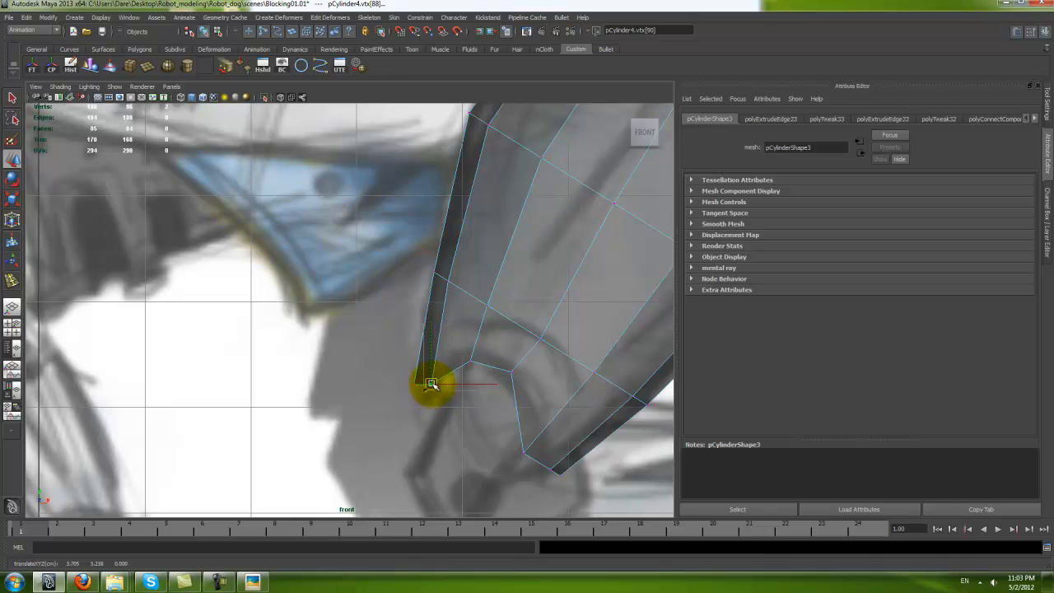
pyautogui.click(426, 420)
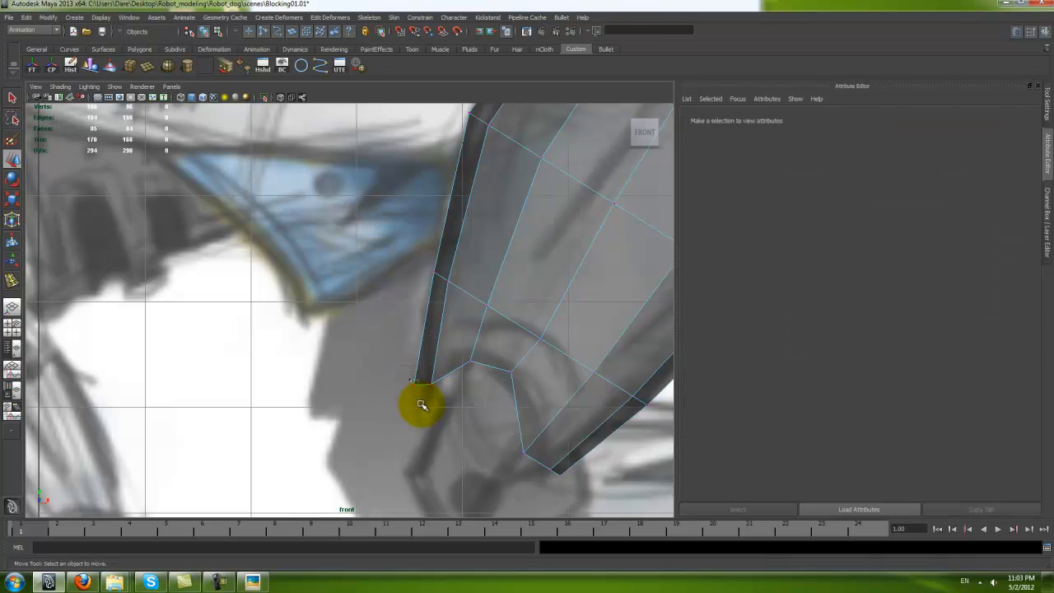
pyautogui.click(418, 402)
# Step: Move the middle and rear vertices of the thigh's lower border so the open end arches over the knee joint
pyautogui.keyDown('alt'); pyautogui.moveTo(431, 413); pyautogui.dragTo(395, 392, button='middle'); pyautogui.keyUp('alt')
pyautogui.click(477, 417)
pyautogui.moveTo(480, 418); pyautogui.dragTo(496, 444)
pyautogui.moveTo(491, 434); pyautogui.dragTo(505, 403)
pyautogui.moveTo(517, 452)
pyautogui.mouseDown()
pyautogui.moveTo(536, 471)
pyautogui.moveTo(512, 463)
pyautogui.moveTo(519, 453)
pyautogui.mouseUp()
pyautogui.hotkey('ctrl', 'z')
pyautogui.hotkey('ctrl', 'z')
pyautogui.click(526, 458)
pyautogui.moveTo(515, 441); pyautogui.dragTo(509, 433)
pyautogui.moveTo(491, 398); pyautogui.dragTo(509, 409)
pyautogui.moveTo(503, 403); pyautogui.dragTo(503, 400)
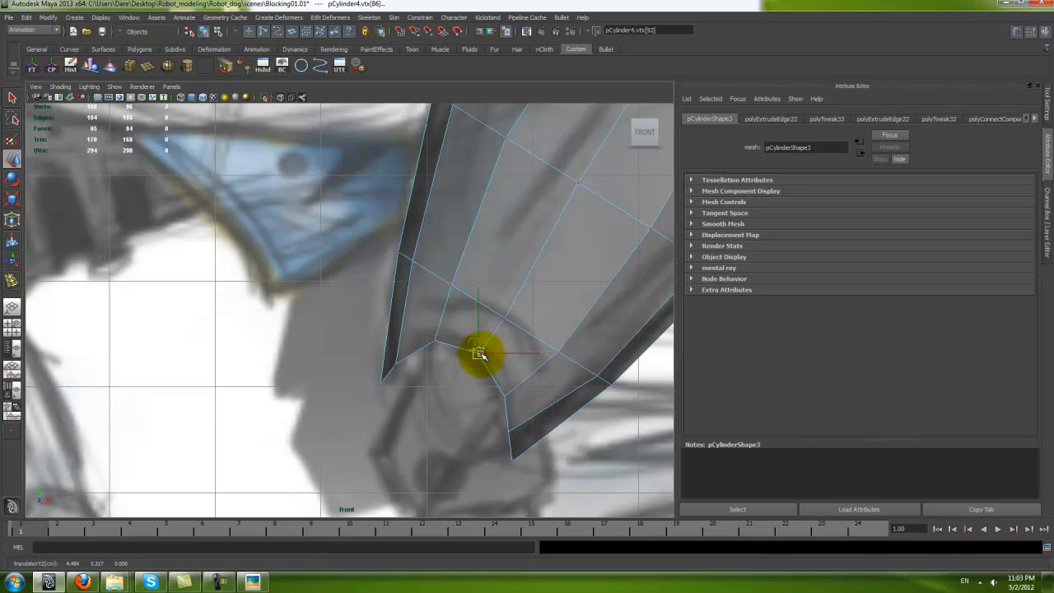
# Step: Examine the thigh's shape in perspective and, with smooth preview, against the sketch in the front view
pyautogui.press('space')
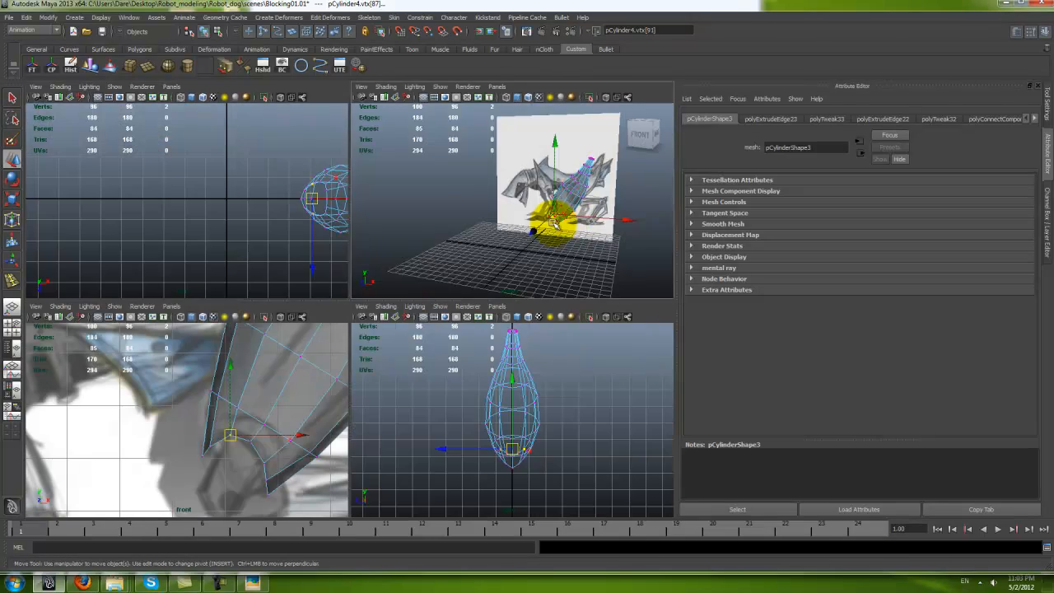
pyautogui.press('space')
pyautogui.keyDown('alt'); pyautogui.moveTo(583, 271); pyautogui.dragTo(504, 447, button='right'); pyautogui.keyUp('alt')
pyautogui.press('f')
pyautogui.keyDown('alt'); pyautogui.moveTo(502, 383); pyautogui.dragTo(483, 384); pyautogui.keyUp('alt')
pyautogui.press('4')
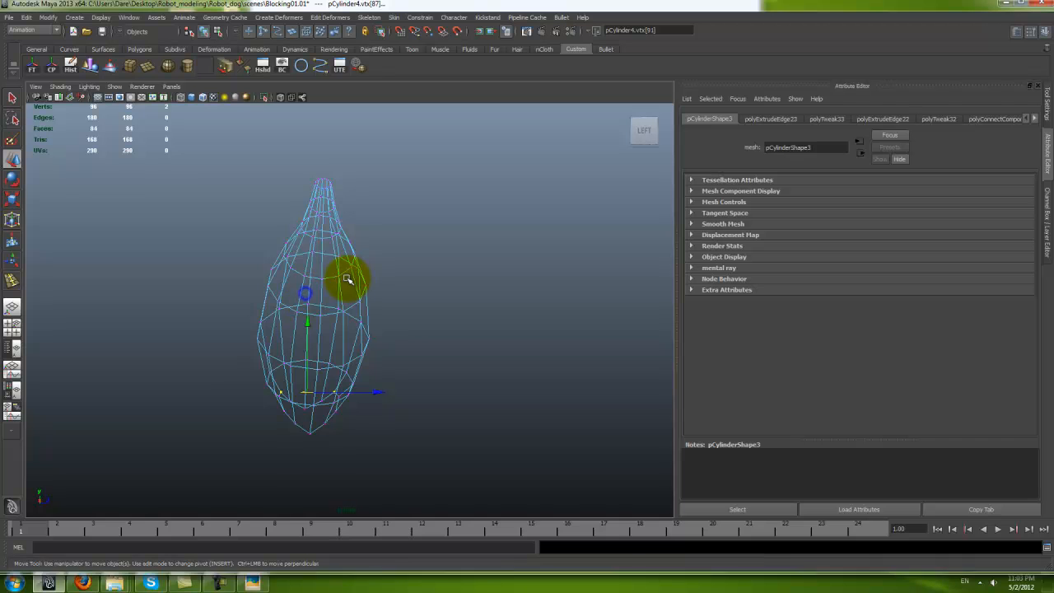
pyautogui.press('5')
pyautogui.click(412, 252)
pyautogui.keyDown('alt'); pyautogui.moveTo(411, 252); pyautogui.dragTo(435, 346); pyautogui.keyUp('alt')
pyautogui.click(518, 341)
pyautogui.press('space')
pyautogui.press('space')
pyautogui.keyDown('alt'); pyautogui.moveTo(424, 314); pyautogui.dragTo(249, 498, button='middle'); pyautogui.keyUp('alt')
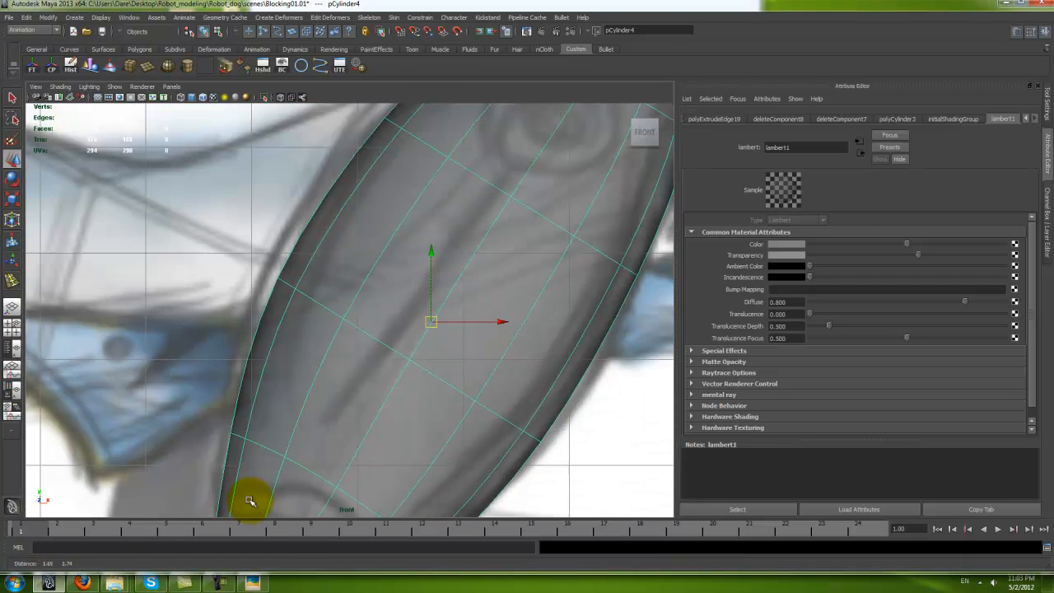
pyautogui.keyDown('alt'); pyautogui.moveTo(421, 349); pyautogui.dragTo(387, 315, button='right'); pyautogui.keyUp('alt')
pyautogui.keyDown('alt'); pyautogui.moveTo(387, 315); pyautogui.dragTo(322, 413, button='middle'); pyautogui.keyUp('alt')
pyautogui.keyDown('alt'); pyautogui.moveTo(322, 413); pyautogui.dragTo(535, 412, button='right'); pyautogui.keyUp('alt')
pyautogui.keyDown('alt'); pyautogui.moveTo(543, 253); pyautogui.dragTo(456, 414, button='middle'); pyautogui.keyUp('alt')
pyautogui.press('1')
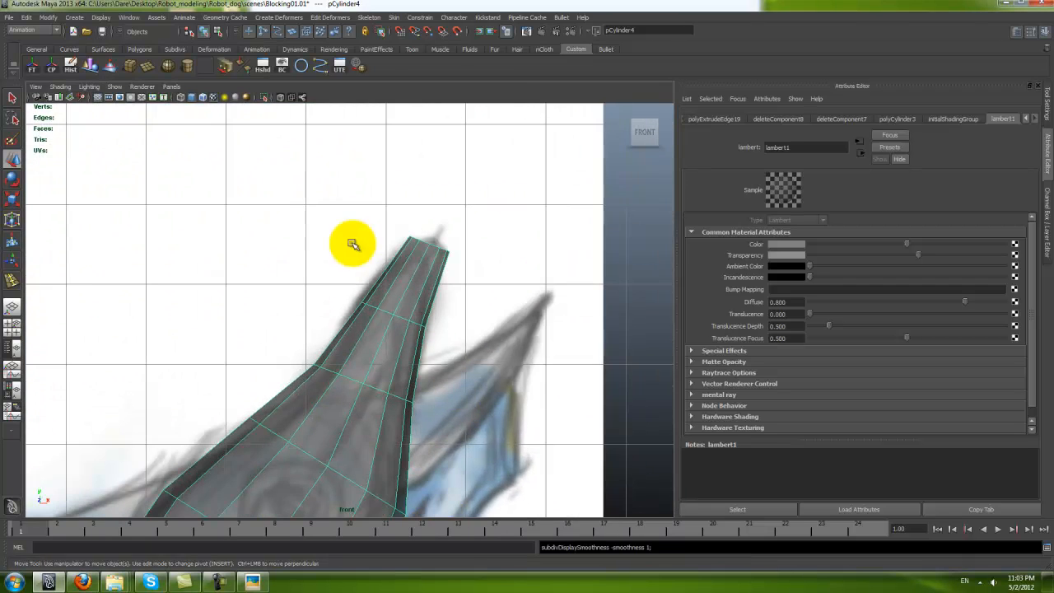
# Step: Extrude the thigh's top border edge loop and scale the new loop inward to narrow the opening
pyautogui.keyDown('alt'); pyautogui.moveTo(353, 247); pyautogui.dragTo(476, 260, button='right'); pyautogui.keyUp('alt')
pyautogui.moveTo(478, 261); pyautogui.dragTo(438, 248, button='right')
pyautogui.moveTo(421, 185); pyautogui.dragTo(451, 215)
pyautogui.press('r')
pyautogui.press('w')
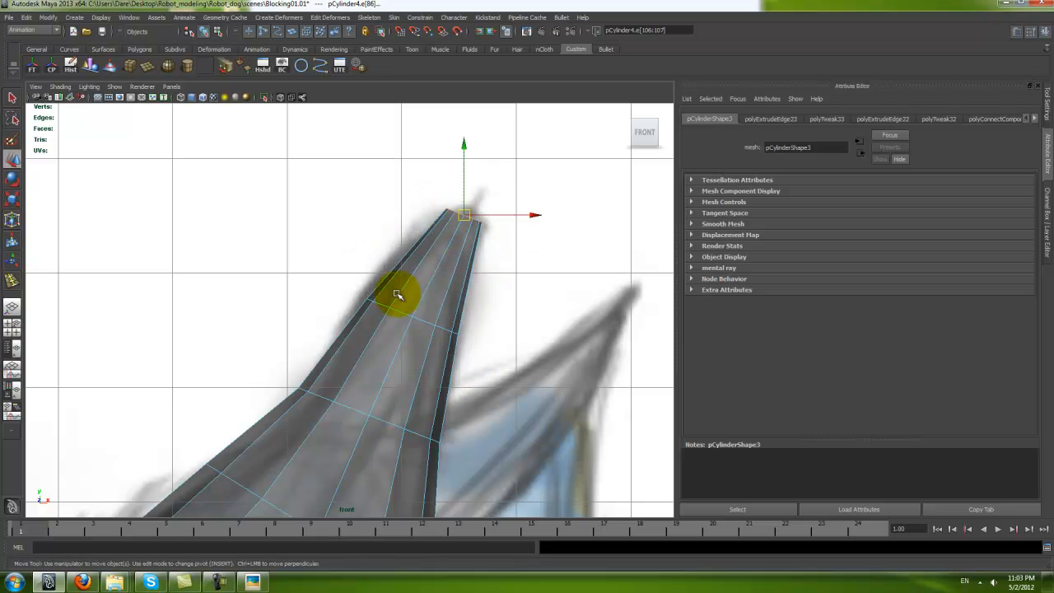
pyautogui.press('space')
pyautogui.press('space')
pyautogui.press('f')
pyautogui.keyDown('alt'); pyautogui.moveTo(438, 268); pyautogui.dragTo(395, 314); pyautogui.keyUp('alt')
pyautogui.keyDown('alt'); pyautogui.moveTo(395, 315); pyautogui.dragTo(344, 322, button='right'); pyautogui.keyUp('alt')
pyautogui.keyDown('alt'); pyautogui.moveTo(344, 322); pyautogui.dragTo(319, 329); pyautogui.keyUp('alt')
pyautogui.keyDown('shift'); pyautogui.rightClick(332, 343); pyautogui.keyUp('shift')
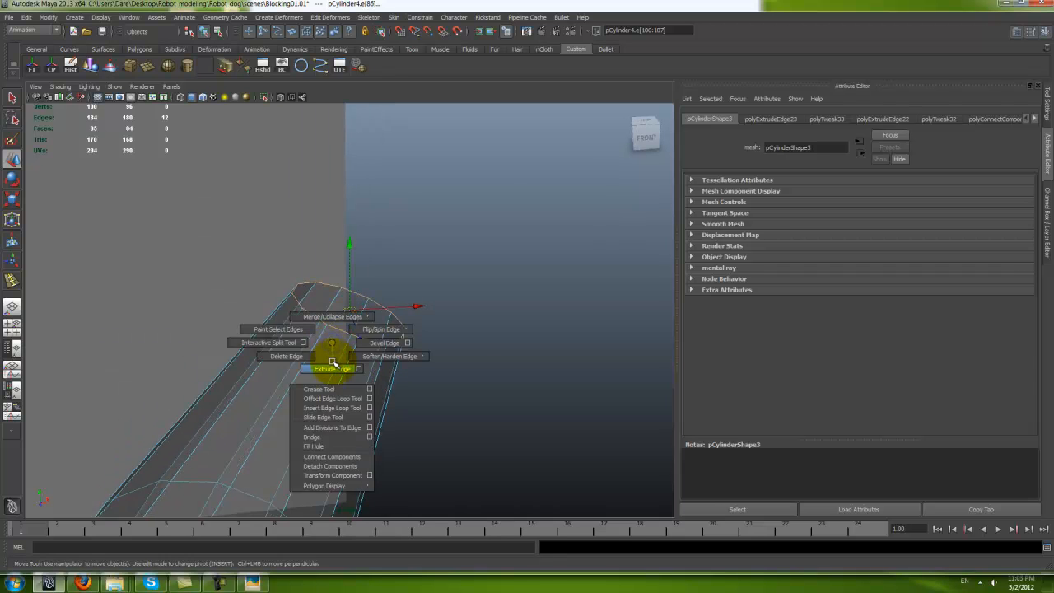
pyautogui.click(333, 367)
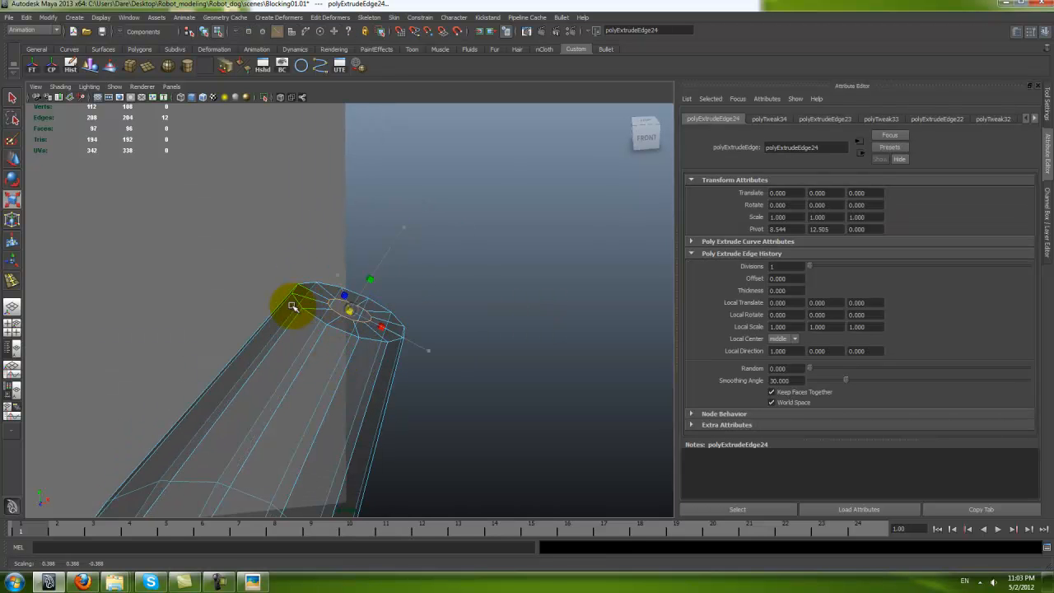
pyautogui.press('w')
# Step: Move the extruded top loop up toward the sketched tip and shift the loop below it to match the outline
pyautogui.press('space')
pyautogui.press('space')
pyautogui.keyDown('alt'); pyautogui.moveTo(299, 352); pyautogui.dragTo(199, 432, button='middle'); pyautogui.keyUp('alt')
pyautogui.keyDown('alt'); pyautogui.moveTo(198, 431); pyautogui.dragTo(472, 258, button='right'); pyautogui.keyUp('alt')
pyautogui.moveTo(455, 265); pyautogui.dragTo(489, 211)
pyautogui.keyDown('alt'); pyautogui.moveTo(489, 203); pyautogui.dragTo(326, 282, button='right'); pyautogui.keyUp('alt')
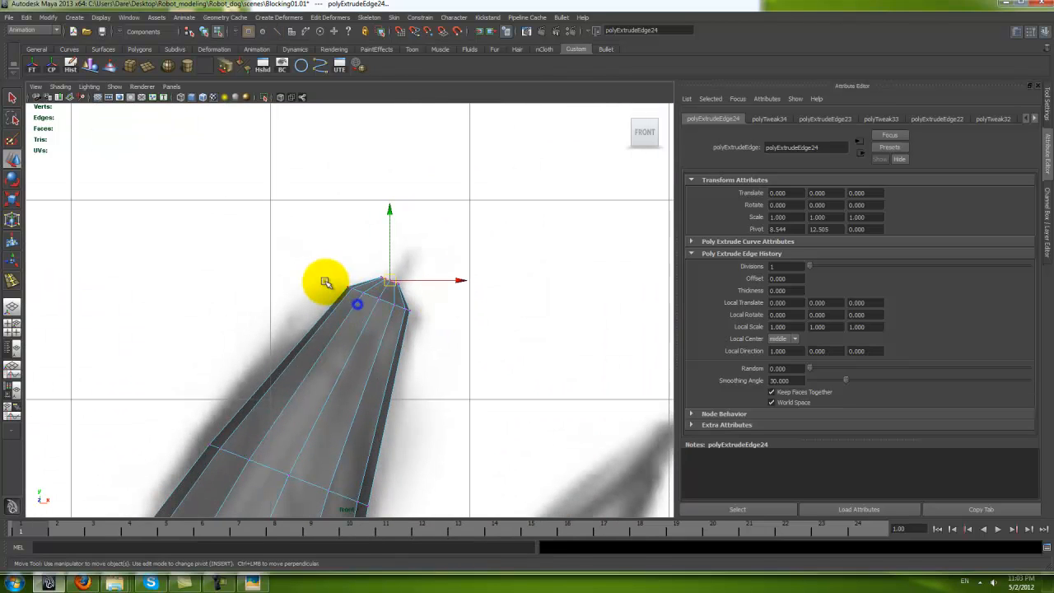
pyautogui.moveTo(381, 314); pyautogui.dragTo(383, 300)
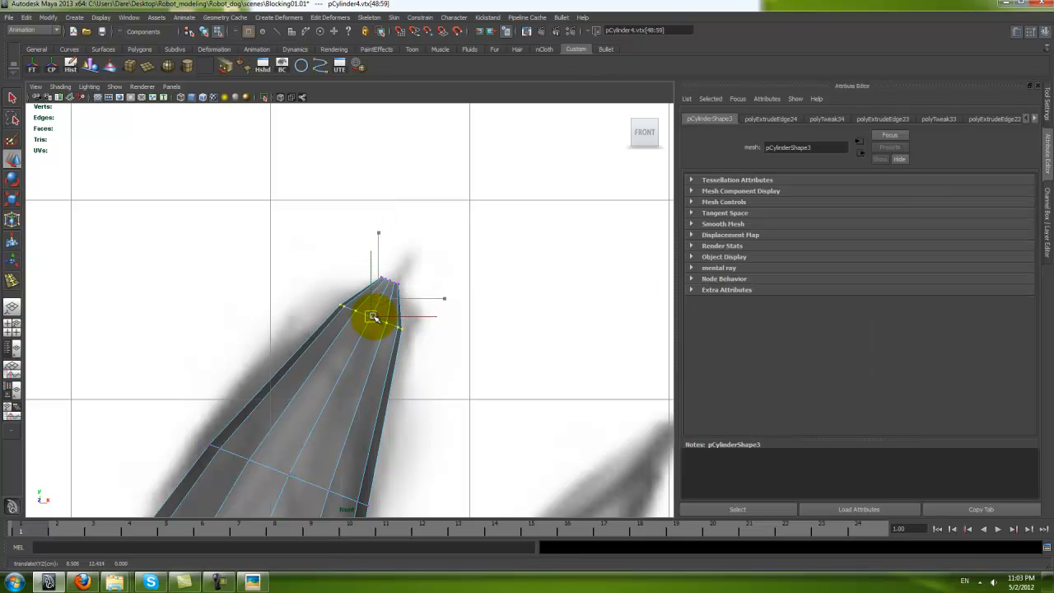
pyautogui.moveTo(377, 312); pyautogui.dragTo(378, 310)
# Step: Close the opening at the thigh's top end with Fill Hole
pyautogui.press('space')
pyautogui.press('space')
pyautogui.keyDown('alt'); pyautogui.moveTo(452, 233); pyautogui.dragTo(384, 313); pyautogui.keyUp('alt')
pyautogui.press('F10')
pyautogui.click(391, 286)
pyautogui.click(381, 282)
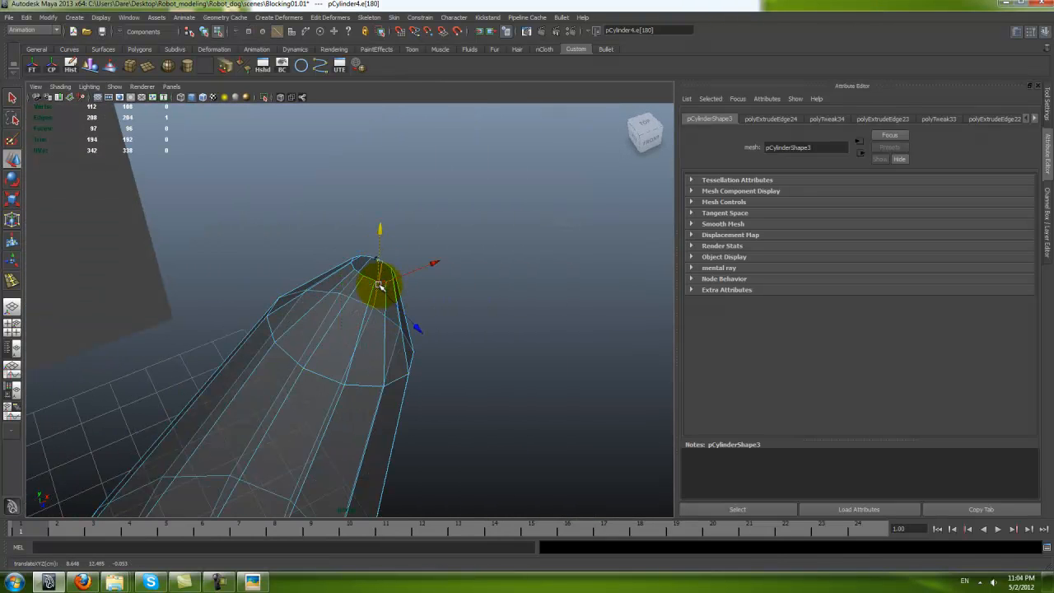
pyautogui.click(371, 273)
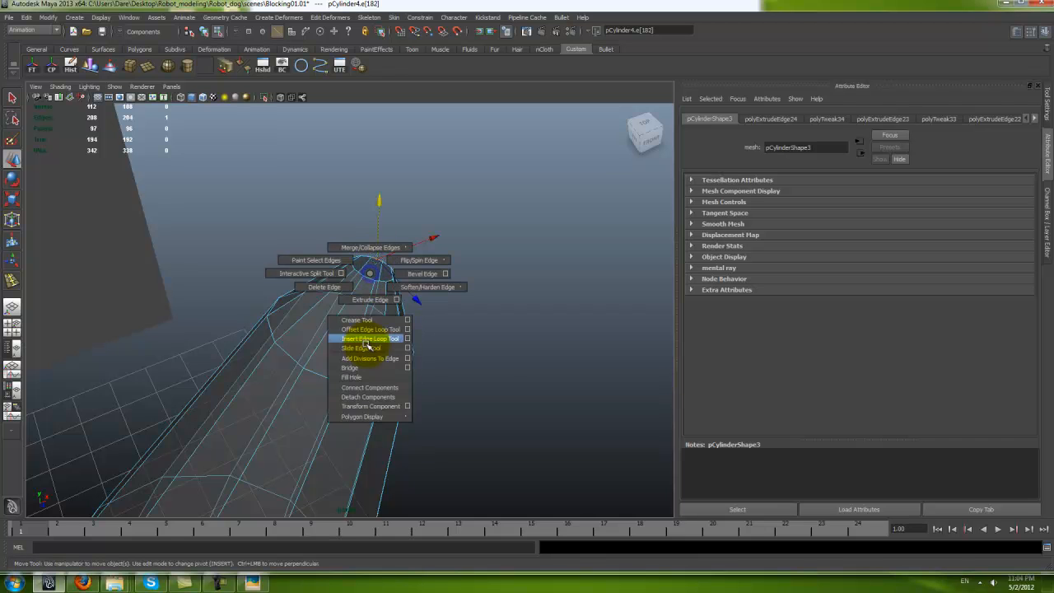
pyautogui.keyDown('shift'); pyautogui.moveTo(363, 376); pyautogui.dragTo(365, 378, button='right'); pyautogui.keyUp('shift')
# Step: Split the new cap face with an edge across its middle using the Split Polygon tool
pyautogui.keyDown('alt'); pyautogui.moveTo(421, 357); pyautogui.dragTo(333, 316); pyautogui.keyUp('alt')
pyautogui.moveTo(354, 284); pyautogui.dragTo(389, 272, button='right')
pyautogui.keyDown('alt'); pyautogui.moveTo(389, 272); pyautogui.dragTo(400, 299); pyautogui.keyUp('alt')
pyautogui.keyDown('shift'); pyautogui.moveTo(399, 296); pyautogui.dragTo(363, 296, button='right'); pyautogui.keyUp('shift')
pyautogui.keyDown('alt'); pyautogui.moveTo(404, 299); pyautogui.dragTo(360, 270); pyautogui.keyUp('alt')
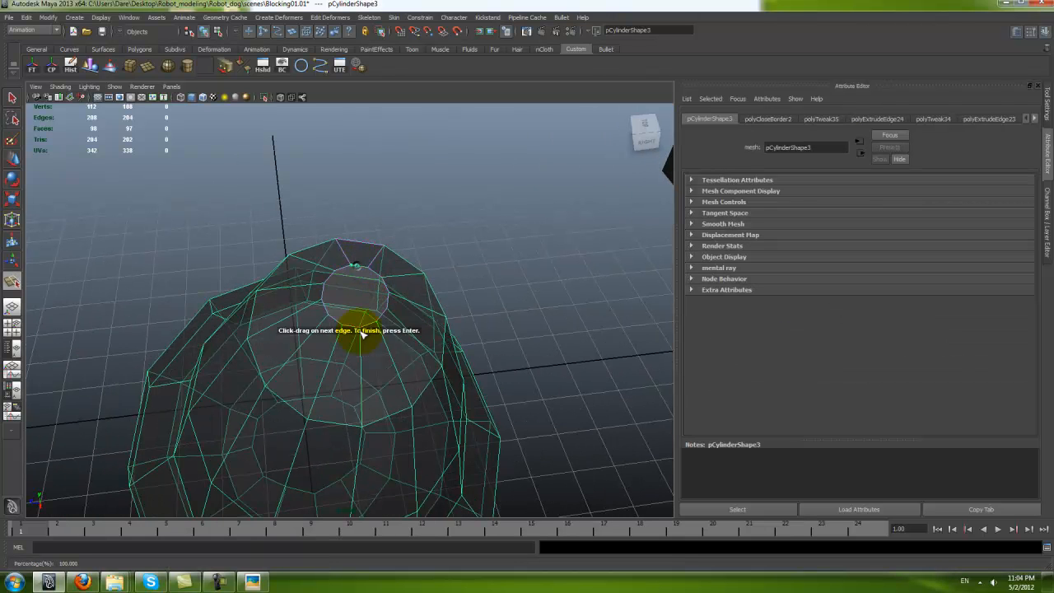
pyautogui.press('Return')
pyautogui.keyDown('alt'); pyautogui.moveTo(368, 341); pyautogui.dragTo(348, 404); pyautogui.keyUp('alt')
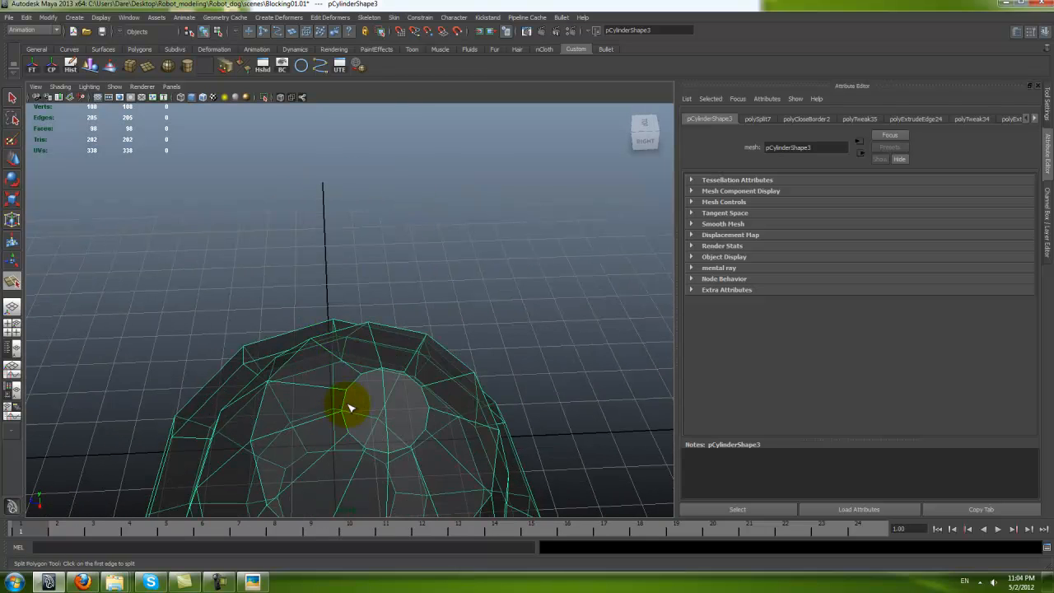
# Step: Remove the lambert1 material's transparency and divide the cap face with the remaining crossing edges
pyautogui.moveTo(384, 391); pyautogui.dragTo(375, 535, button='right')
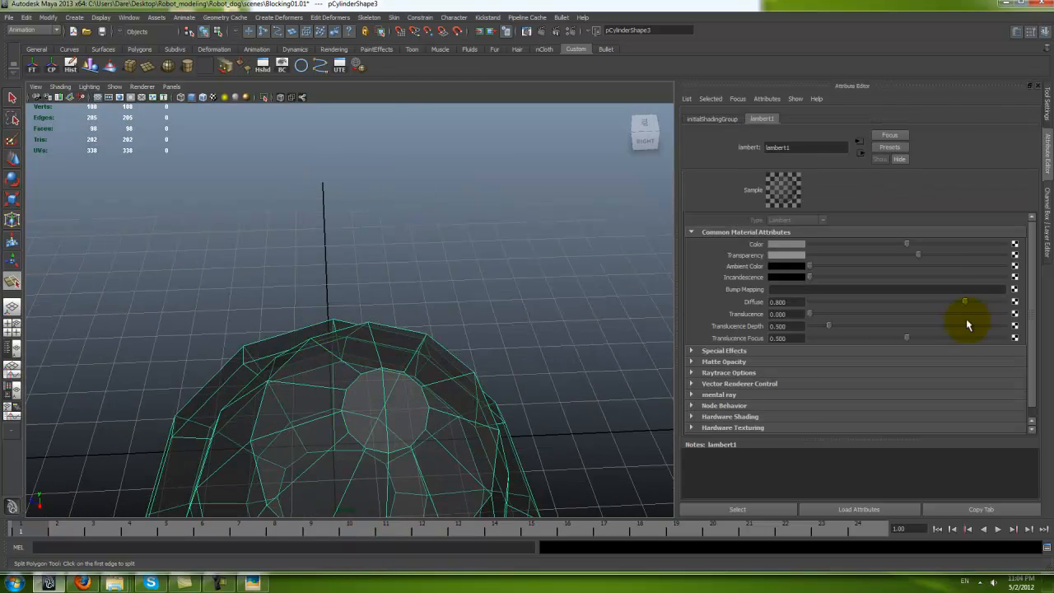
pyautogui.moveTo(921, 264); pyautogui.dragTo(747, 259)
pyautogui.keyDown('alt'); pyautogui.moveTo(411, 363); pyautogui.dragTo(341, 377); pyautogui.keyUp('alt')
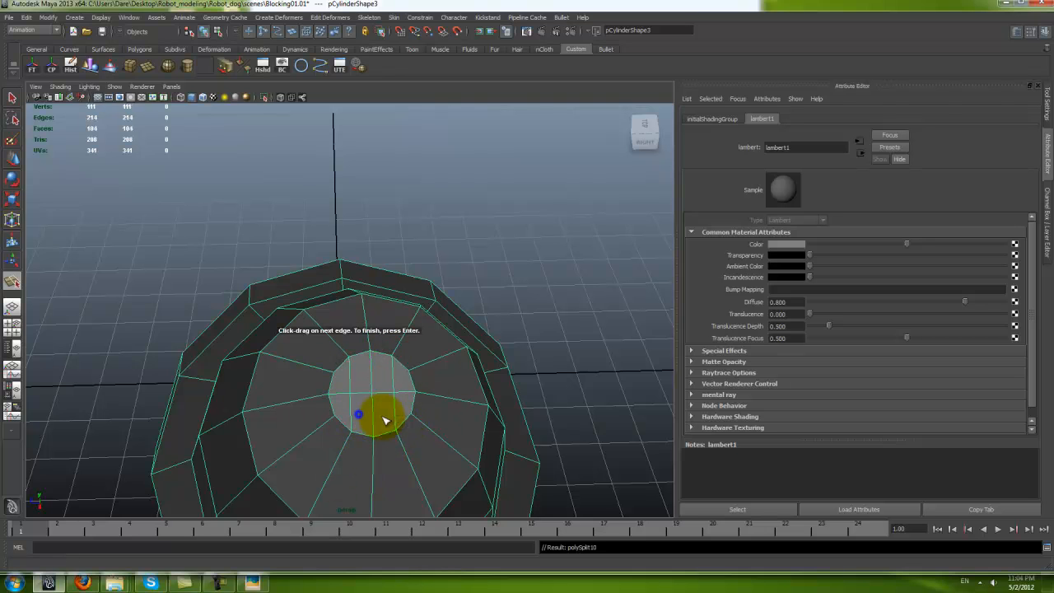
# Step: Adjust the cap's central edges in the front view to round the tip and show the thigh smoothed in object mode
pyautogui.press('w')
pyautogui.moveTo(389, 395); pyautogui.dragTo(365, 395, button='right')
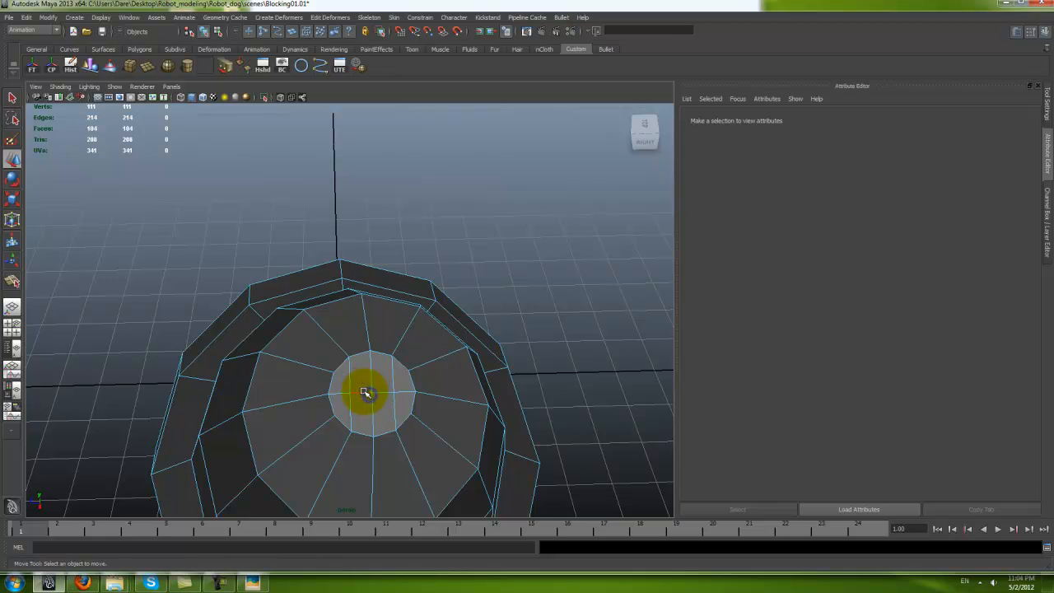
pyautogui.click(365, 392)
pyautogui.press('space')
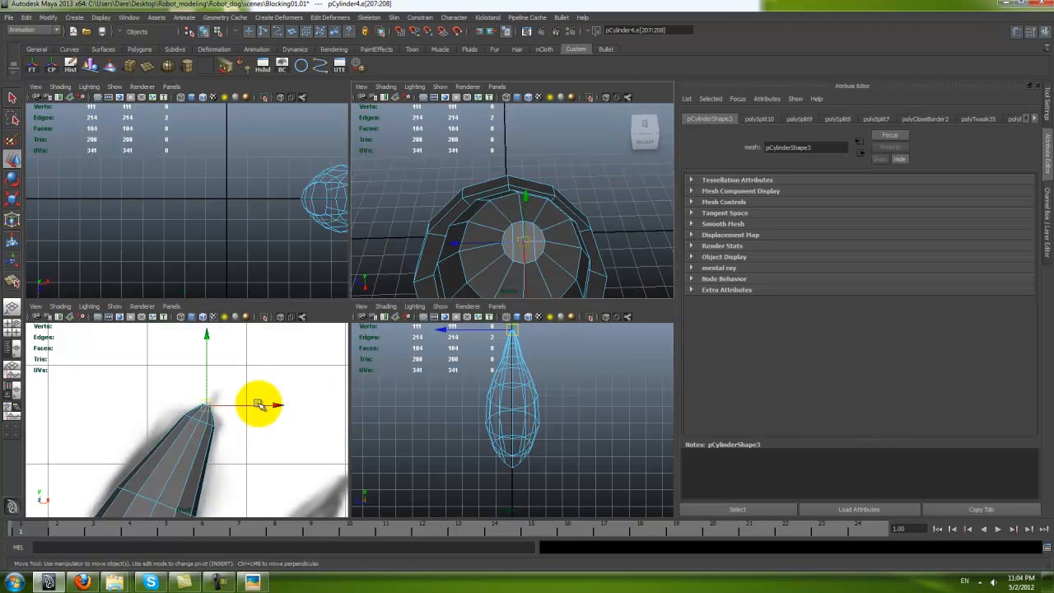
pyautogui.press('space')
pyautogui.scroll(5, 423, 288)
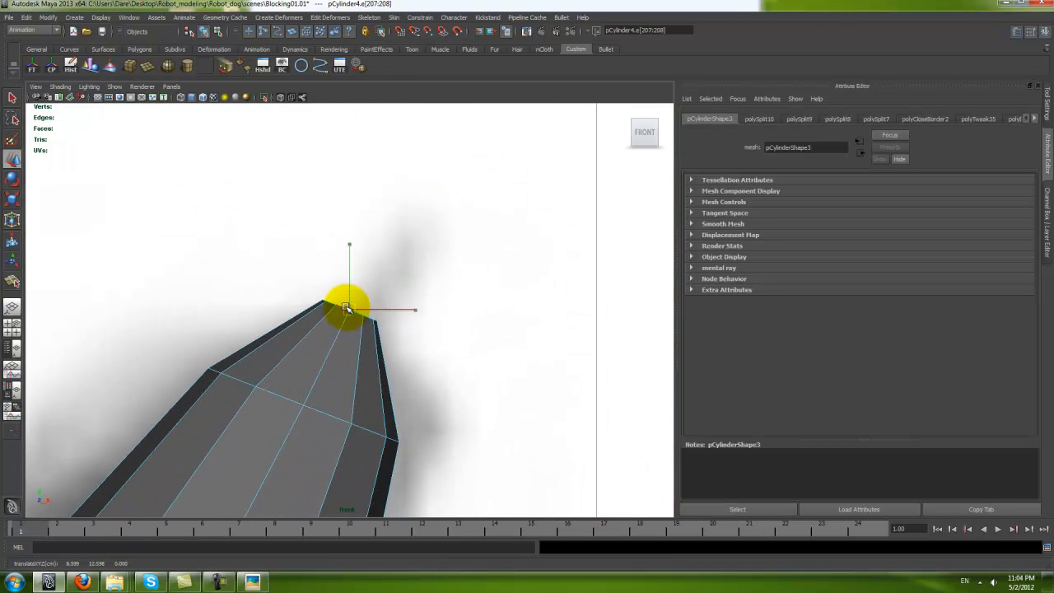
pyautogui.press('3')
pyautogui.press('F8')
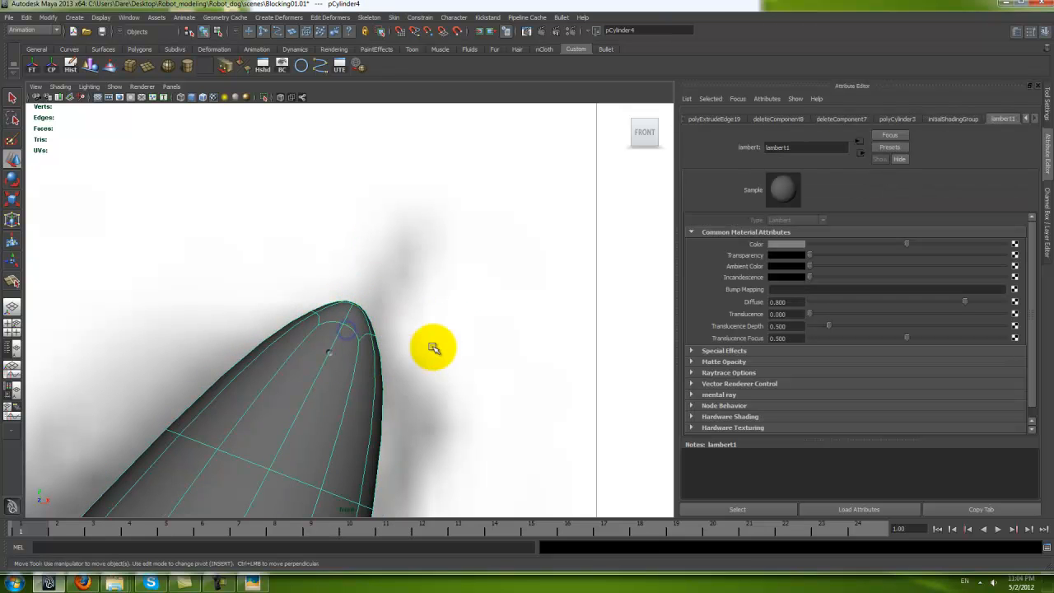
# Step: Examine the smoothed thigh from several angles in the perspective view
pyautogui.scroll(-5, 418, 234)
pyautogui.press('space')
pyautogui.press('space')
pyautogui.click(536, 273)
pyautogui.keyDown('alt'); pyautogui.moveTo(475, 366); pyautogui.dragTo(604, 352); pyautogui.keyUp('alt')
pyautogui.keyDown('alt'); pyautogui.moveTo(604, 351); pyautogui.dragTo(330, 331, button='right'); pyautogui.keyUp('alt')
pyautogui.keyDown('alt'); pyautogui.moveTo(261, 326); pyautogui.dragTo(461, 363); pyautogui.keyUp('alt')
pyautogui.keyDown('alt'); pyautogui.moveTo(371, 388); pyautogui.dragTo(275, 292, button='right'); pyautogui.keyUp('alt')
pyautogui.keyDown('alt'); pyautogui.moveTo(275, 292); pyautogui.dragTo(346, 272); pyautogui.keyUp('alt')
pyautogui.keyDown('alt'); pyautogui.moveTo(332, 327); pyautogui.dragTo(494, 297, button='right'); pyautogui.keyUp('alt')
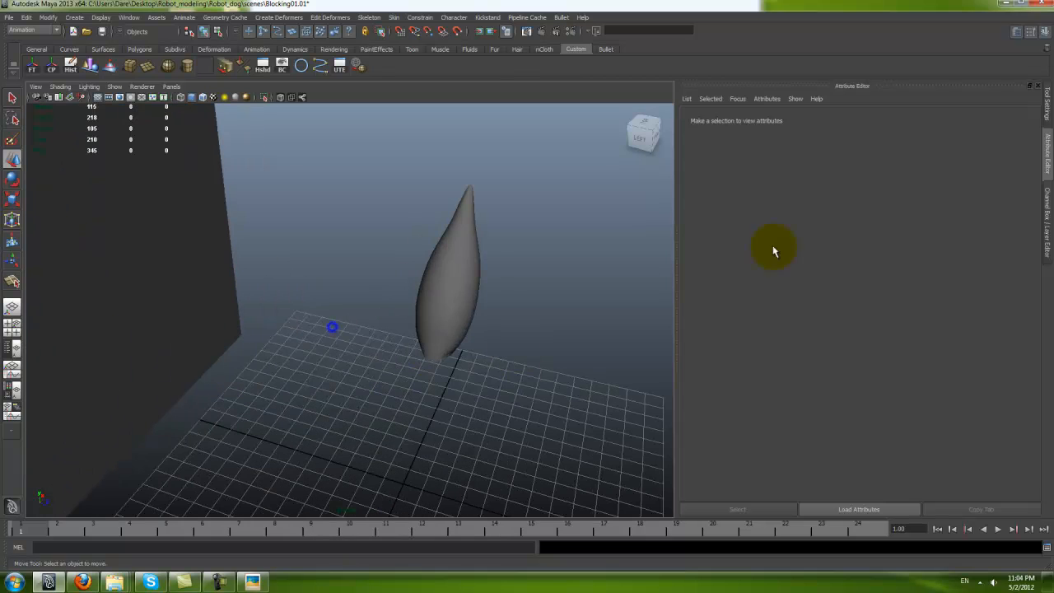
# Step: Make layer2 visible and move the thigh sideways beside the body to Translate Z 3.402
pyautogui.click(1045, 34)
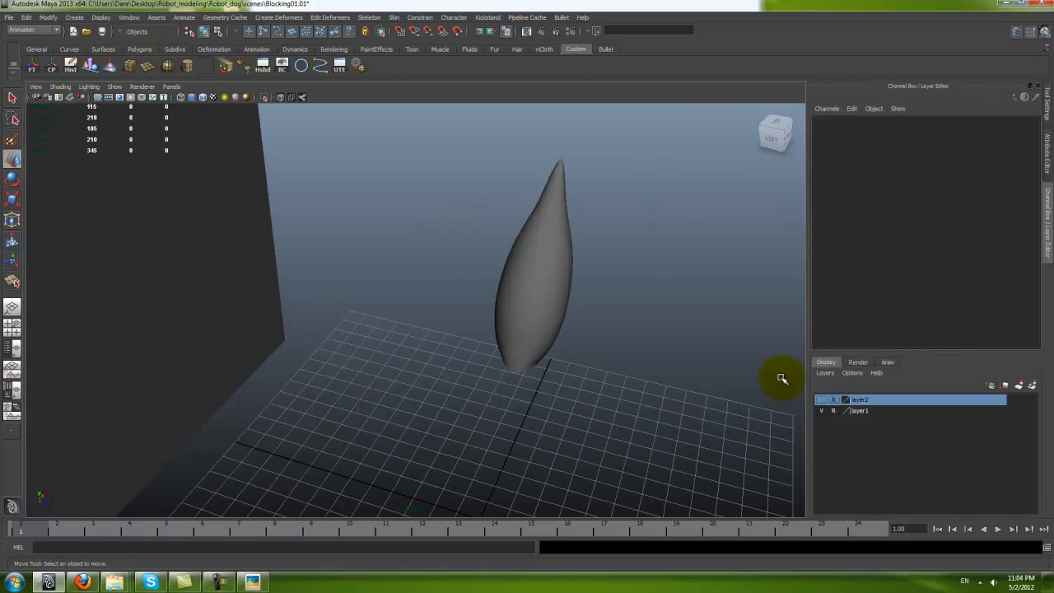
pyautogui.click(821, 410)
pyautogui.keyDown('alt'); pyautogui.moveTo(652, 371); pyautogui.dragTo(694, 376); pyautogui.keyUp('alt')
pyautogui.click(565, 247)
pyautogui.moveTo(659, 301); pyautogui.dragTo(512, 296)
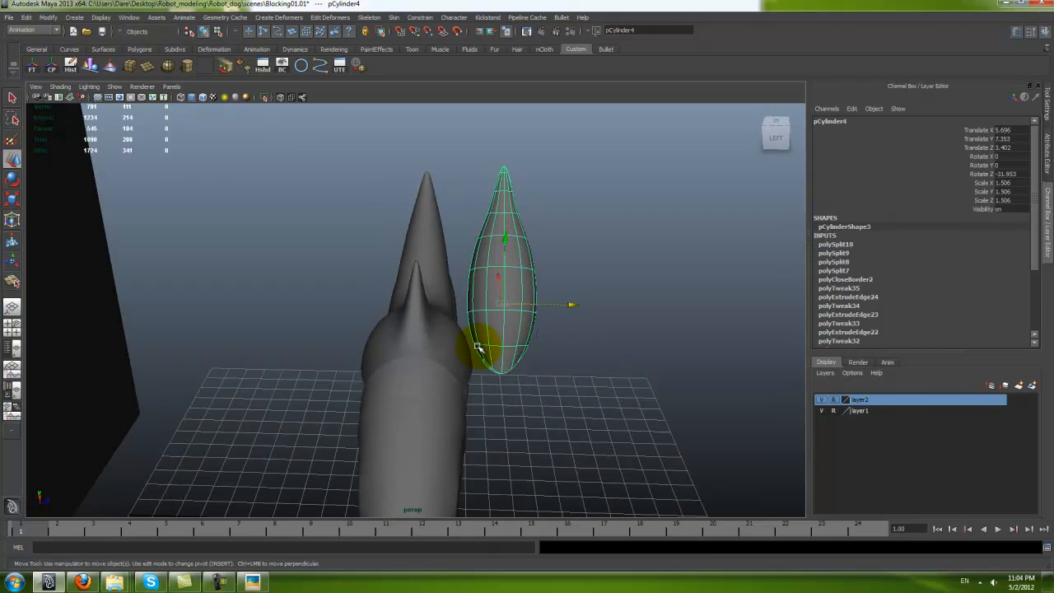
# Step: Make the thigh thinner from side to side by scaling it to Scale Z 1.19
pyautogui.keyDown('alt'); pyautogui.moveTo(477, 348); pyautogui.dragTo(489, 246); pyautogui.keyUp('alt')
pyautogui.keyDown('alt'); pyautogui.moveTo(465, 372); pyautogui.dragTo(495, 275); pyautogui.keyUp('alt')
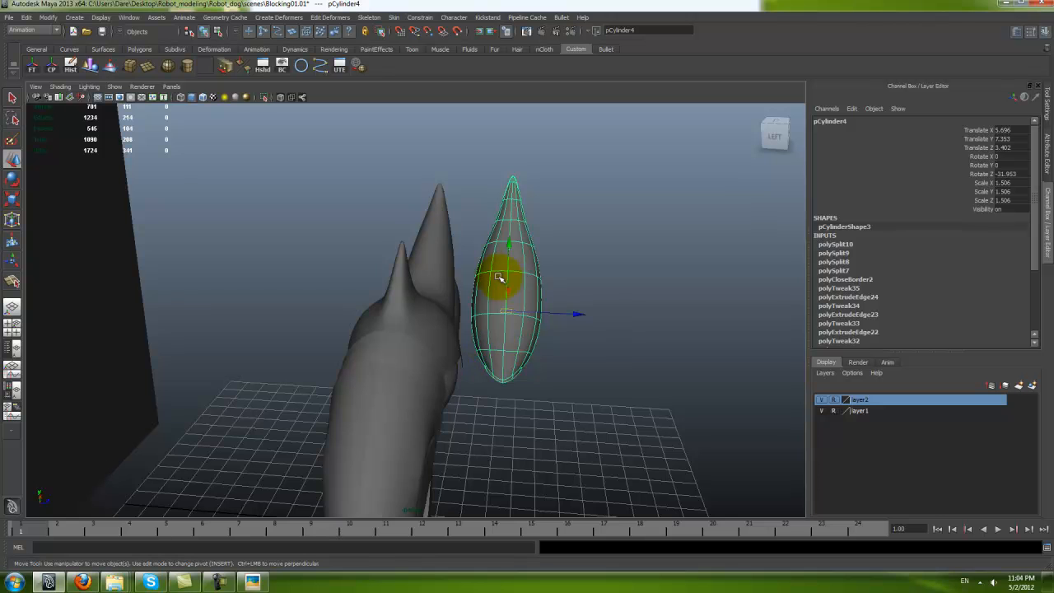
pyautogui.keyDown('alt'); pyautogui.moveTo(499, 284); pyautogui.dragTo(494, 299); pyautogui.keyUp('alt')
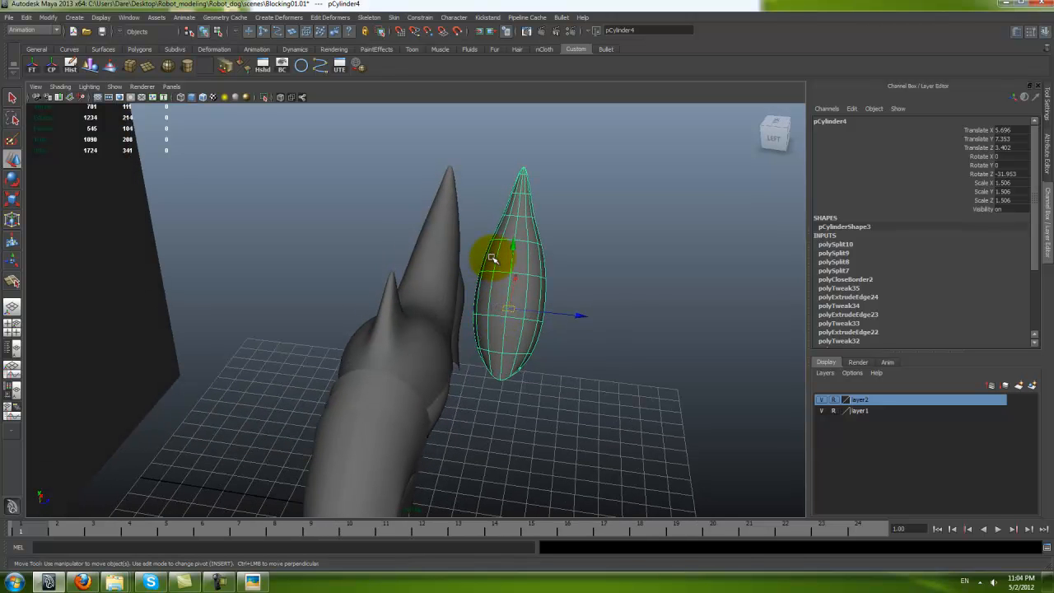
pyautogui.keyDown('alt'); pyautogui.moveTo(475, 355); pyautogui.dragTo(636, 335); pyautogui.keyUp('alt')
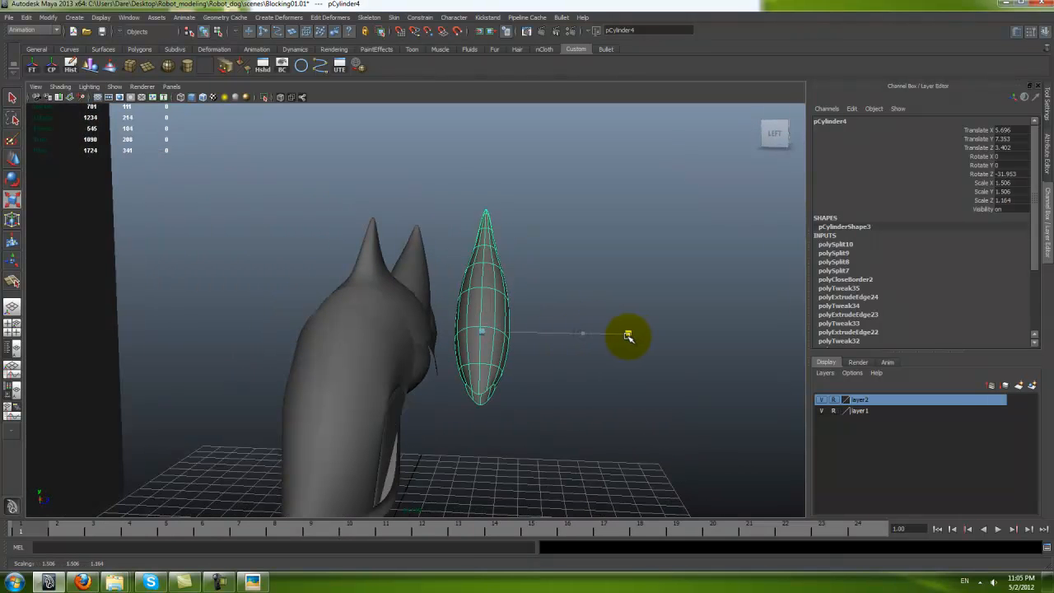
pyautogui.keyDown('alt'); pyautogui.moveTo(539, 367); pyautogui.dragTo(543, 377); pyautogui.keyUp('alt')
pyautogui.moveTo(581, 329)
pyautogui.keyDown('alt'); pyautogui.mouseDown()
pyautogui.moveTo(435, 313)
pyautogui.moveTo(463, 332)
pyautogui.moveTo(452, 332)
pyautogui.moveTo(492, 330)
pyautogui.moveTo(455, 333)
pyautogui.moveTo(536, 329)
pyautogui.moveTo(484, 323)
pyautogui.moveTo(463, 288)
pyautogui.moveTo(473, 310)
pyautogui.moveTo(580, 326)
pyautogui.moveTo(596, 314)
pyautogui.moveTo(575, 321)
pyautogui.mouseUp(); pyautogui.keyUp('alt')
# Step: Select the thigh's faces on the side toward the body and push them outward to flatten that side
pyautogui.press('F8')
pyautogui.press('r')
pyautogui.keyDown('alt'); pyautogui.moveTo(385, 352); pyautogui.dragTo(348, 361); pyautogui.keyUp('alt')
pyautogui.moveTo(290, 250); pyautogui.dragTo(328, 295)
pyautogui.keyDown('alt'); pyautogui.moveTo(376, 324); pyautogui.dragTo(581, 334); pyautogui.keyUp('alt')
pyautogui.hotkey('ctrl', 'z')
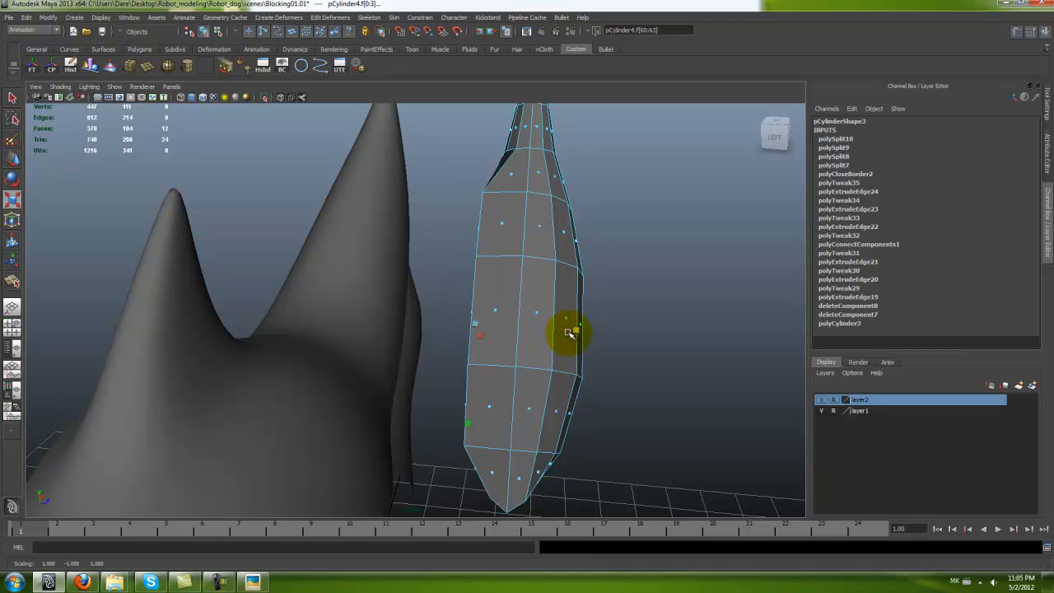
pyautogui.press('w')
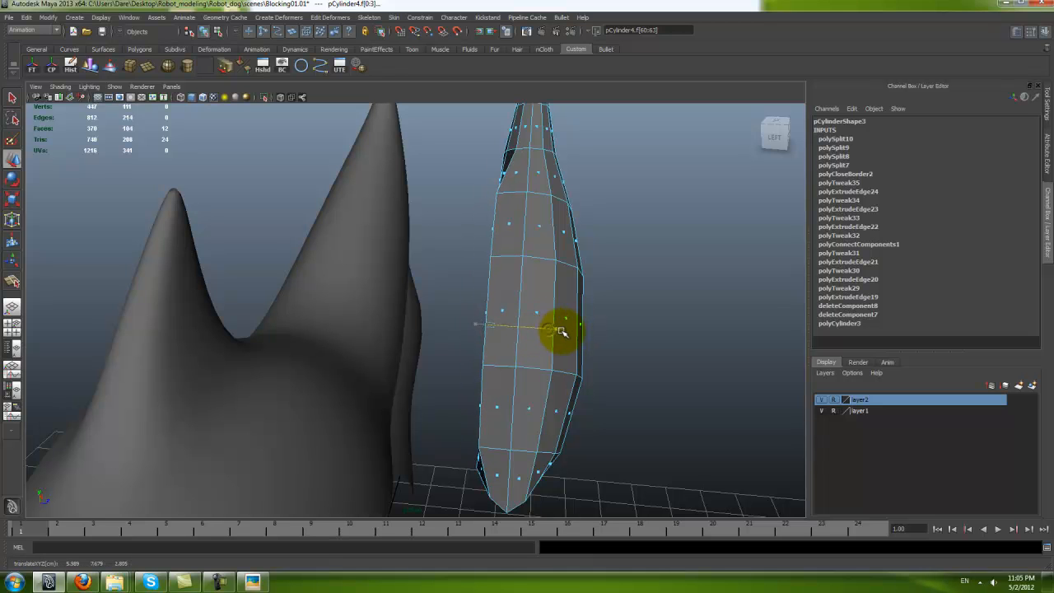
# Step: Move the smoothed thigh against the body to Translate Z 2.305 and tilt it to Rotate X -7.122
pyautogui.press('3')
pyautogui.moveTo(546, 259); pyautogui.dragTo(588, 223, button='right')
pyautogui.click(609, 265)
pyautogui.keyDown('alt'); pyautogui.moveTo(638, 309); pyautogui.dragTo(541, 346); pyautogui.keyUp('alt')
pyautogui.click(541, 341)
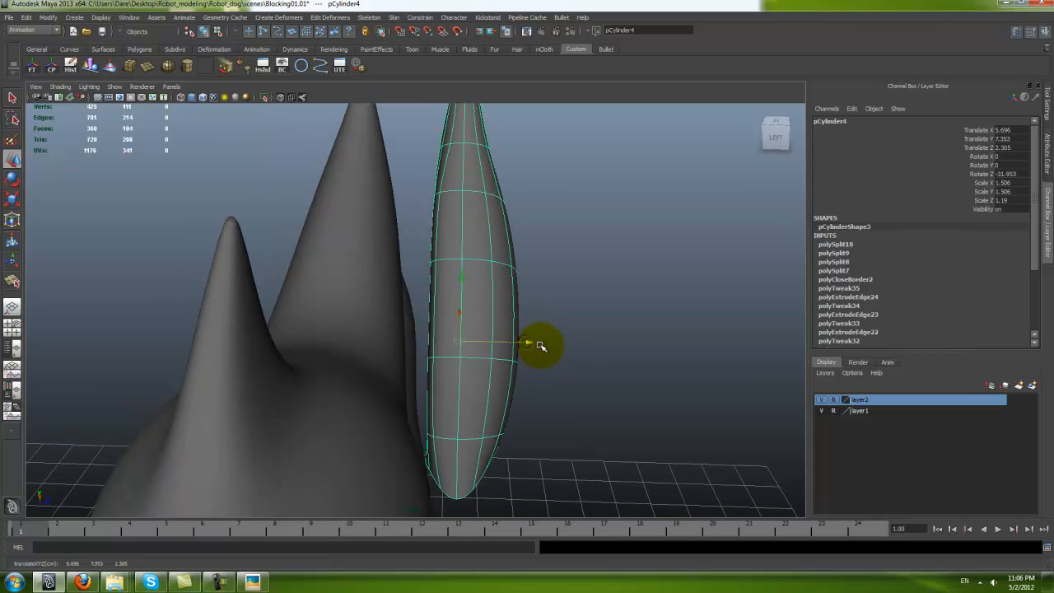
pyautogui.keyDown('alt'); pyautogui.moveTo(366, 385); pyautogui.dragTo(404, 222); pyautogui.keyUp('alt')
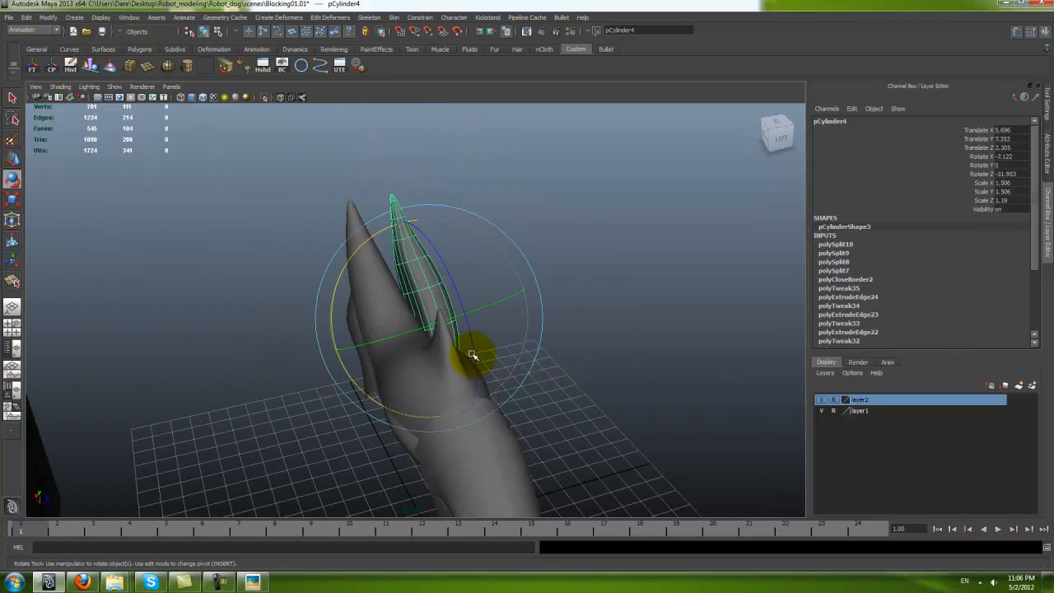
# Step: Examine the thigh's placement against the body in the perspective and front views
pyautogui.press('w')
pyautogui.keyDown('alt'); pyautogui.moveTo(472, 354); pyautogui.dragTo(480, 404); pyautogui.keyUp('alt')
pyautogui.keyDown('alt'); pyautogui.moveTo(451, 437); pyautogui.dragTo(689, 325); pyautogui.keyUp('alt')
pyautogui.keyDown('alt'); pyautogui.moveTo(753, 334); pyautogui.dragTo(625, 359); pyautogui.keyUp('alt')
pyautogui.click(638, 369)
pyautogui.keyDown('alt'); pyautogui.moveTo(578, 407); pyautogui.dragTo(529, 402); pyautogui.keyUp('alt')
pyautogui.press('space')
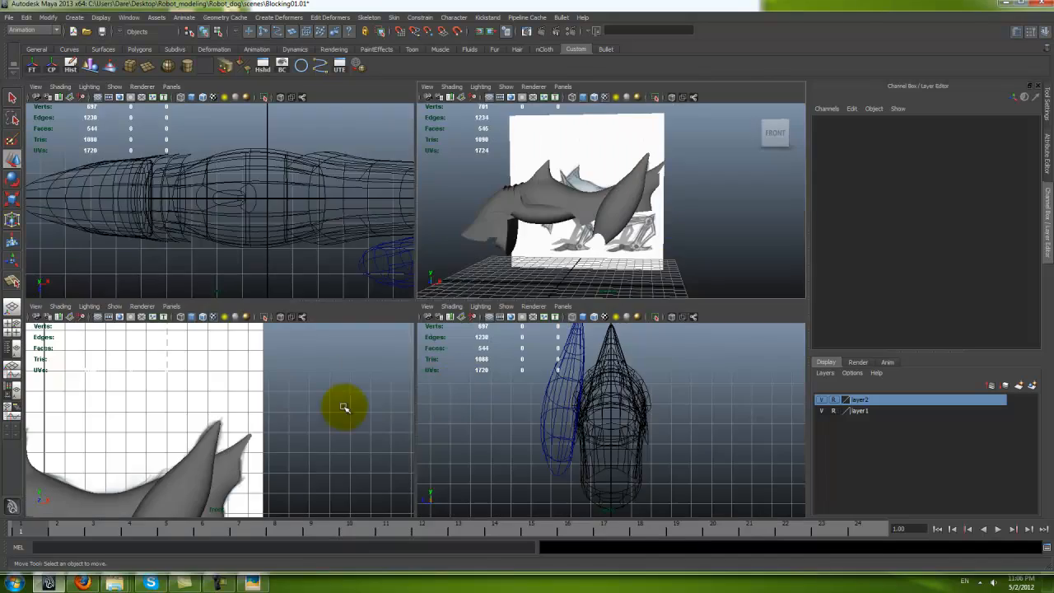
pyautogui.press('space')
# Step: Move the hind thigh's pivot to the grid's centre line beneath the body, leaving the mesh in place
pyautogui.click(436, 354)
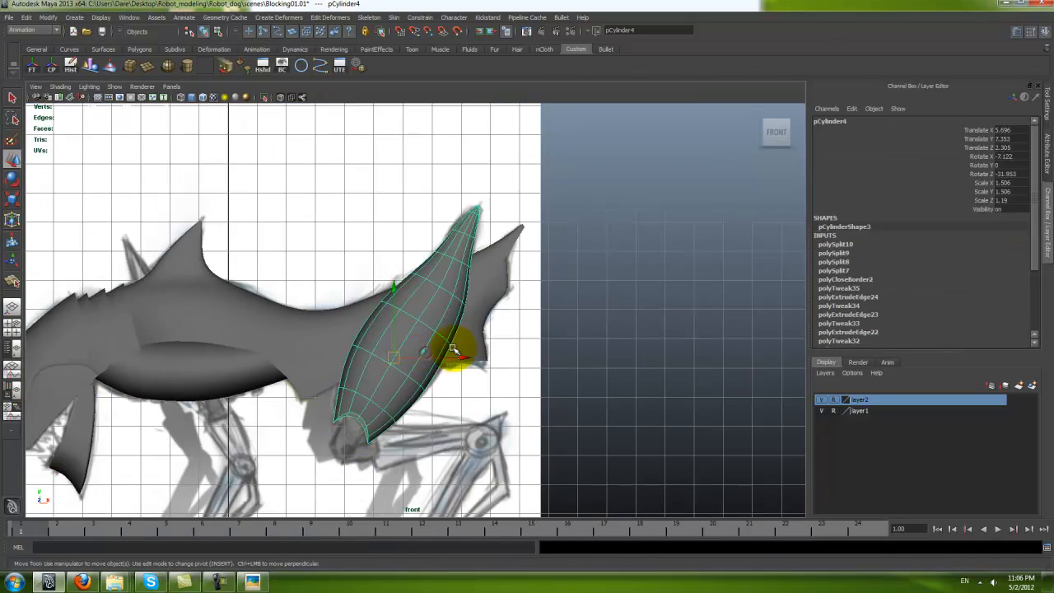
pyautogui.press('space')
pyautogui.press('space')
pyautogui.keyDown('alt'); pyautogui.moveTo(623, 189); pyautogui.dragTo(494, 225); pyautogui.keyUp('alt')
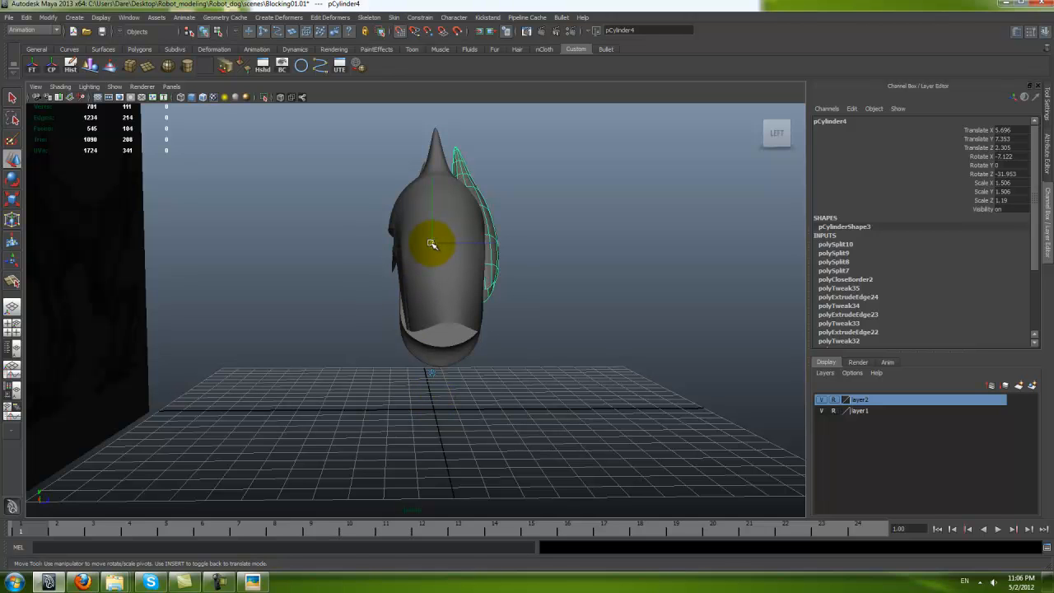
pyautogui.moveTo(431, 243); pyautogui.dragTo(424, 400)
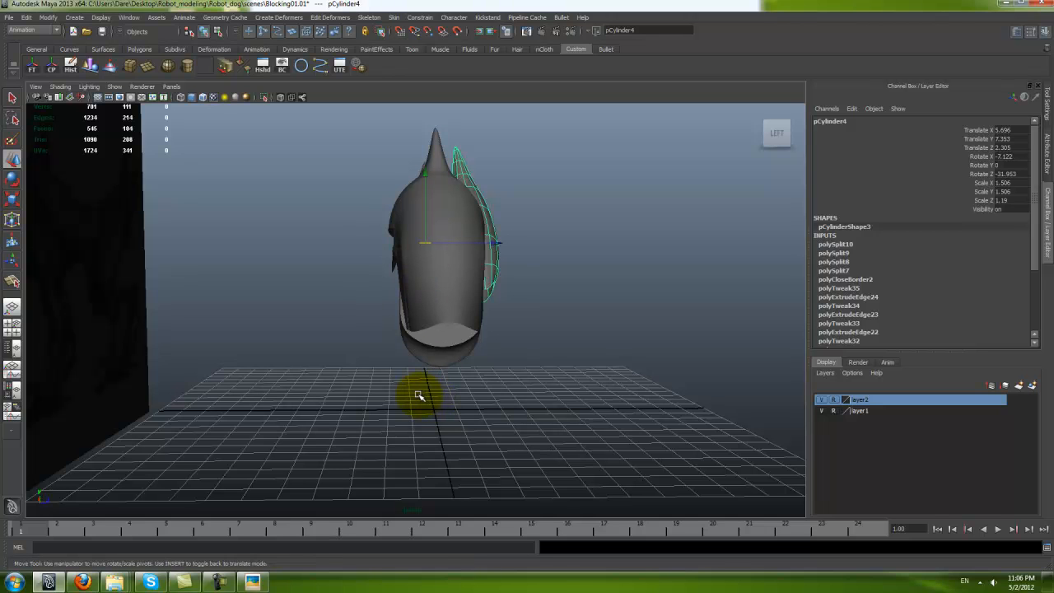
pyautogui.moveTo(419, 245); pyautogui.dragTo(426, 331)
pyautogui.keyDown('alt'); pyautogui.moveTo(518, 381); pyautogui.dragTo(492, 248); pyautogui.keyUp('alt')
pyautogui.hotkey('ctrl', 'z')
pyautogui.keyDown('alt'); pyautogui.moveTo(544, 319); pyautogui.dragTo(512, 327); pyautogui.keyUp('alt')
pyautogui.press('Insert')
pyautogui.keyDown('alt'); pyautogui.moveTo(455, 244); pyautogui.dragTo(430, 290); pyautogui.keyUp('alt')
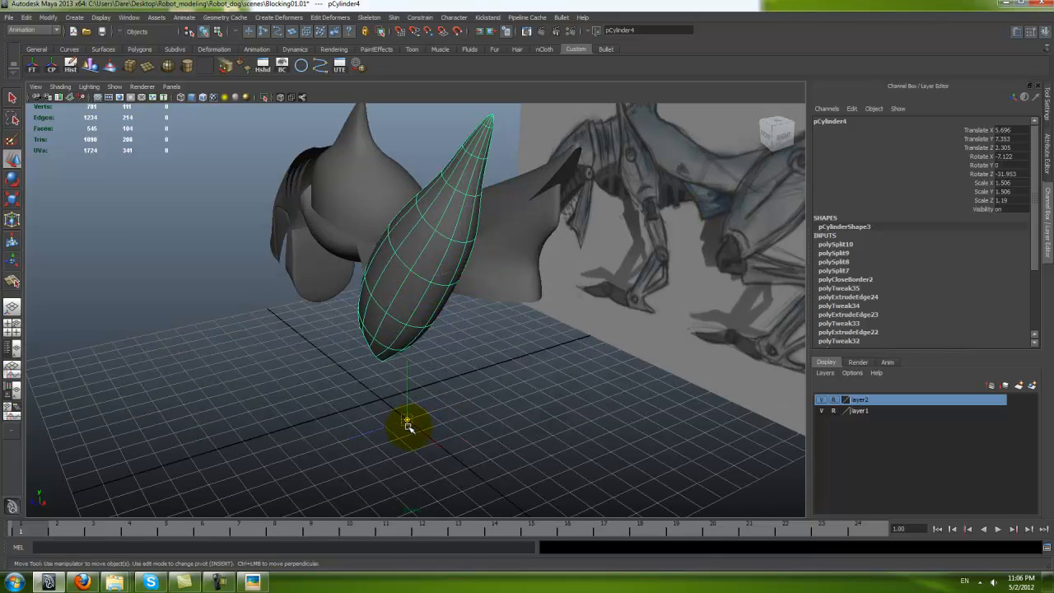
pyautogui.keyDown('alt'); pyautogui.moveTo(452, 425); pyautogui.dragTo(417, 436); pyautogui.keyUp('alt')
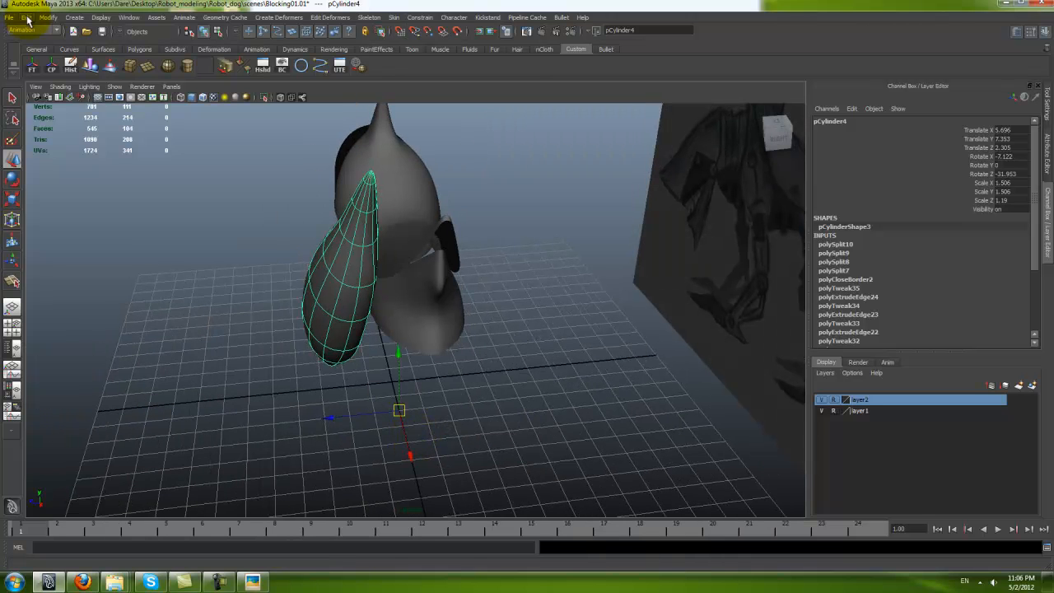
# Step: Try a mirrored Duplicate Special of the thigh before freezing its transforms, and delete the copy
pyautogui.click(28, 19)
pyautogui.click(52, 258)
pyautogui.click(162, 313)
pyautogui.hotkey('ctrl', 'z')
pyautogui.click(353, 293)
pyautogui.click(38, 67)
pyautogui.keyDown('alt'); pyautogui.moveTo(211, 336); pyautogui.dragTo(280, 280); pyautogui.keyUp('alt')
pyautogui.click(497, 317)
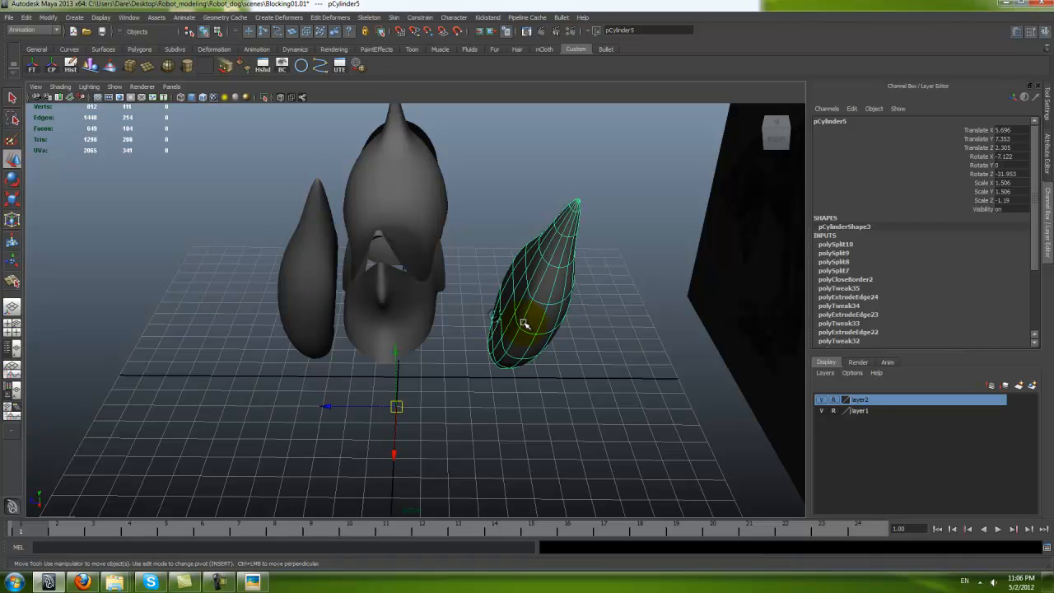
pyautogui.press('Delete')
# Step: Freeze the original thigh's transformations and delete its construction history
pyautogui.click(288, 285)
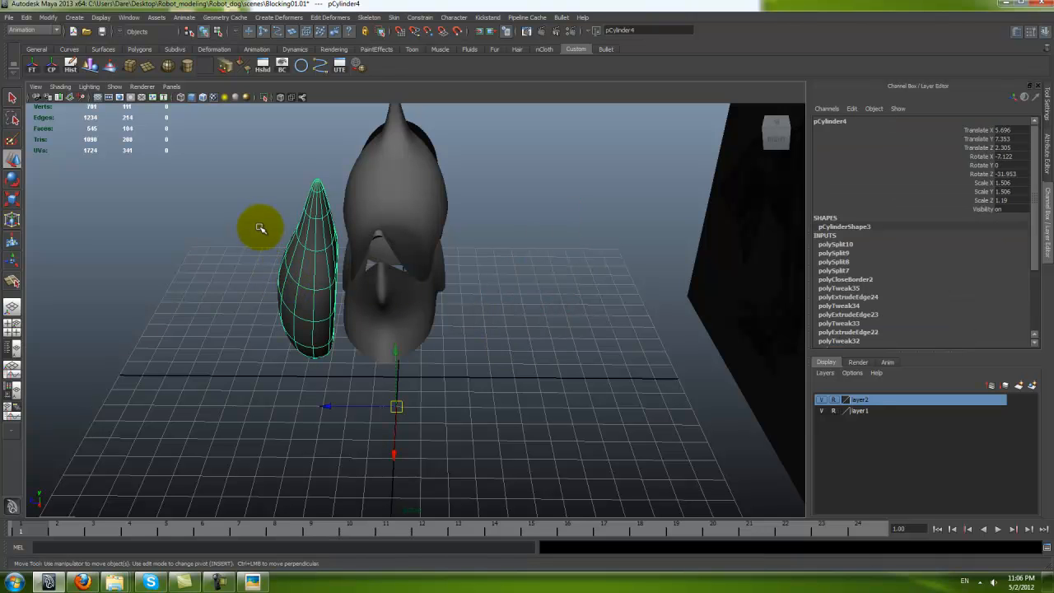
pyautogui.click(34, 66)
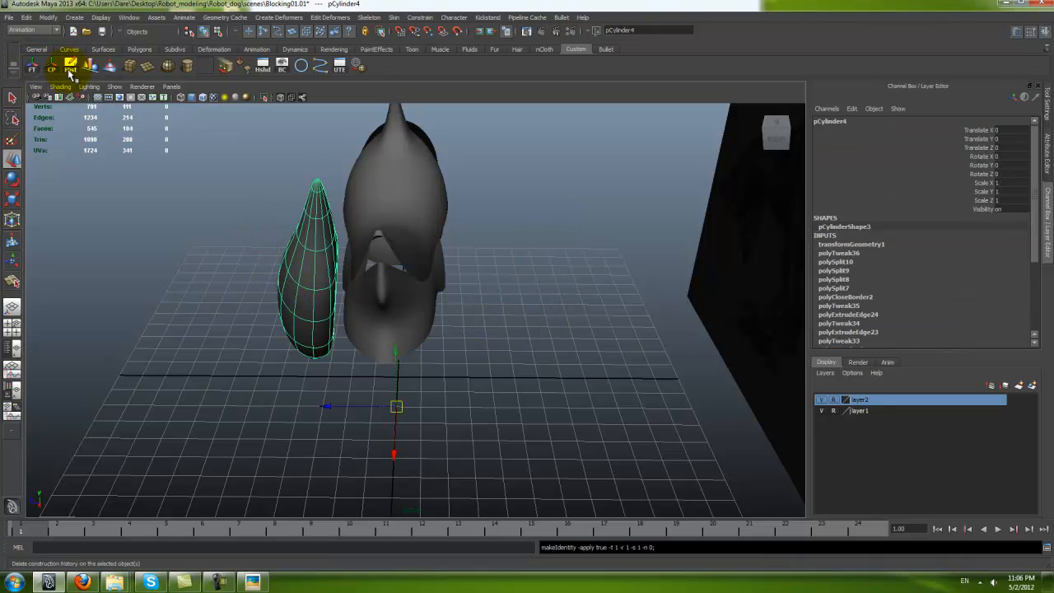
pyautogui.click(71, 73)
pyautogui.keyDown('alt'); pyautogui.moveTo(146, 200); pyautogui.dragTo(317, 346); pyautogui.keyUp('alt')
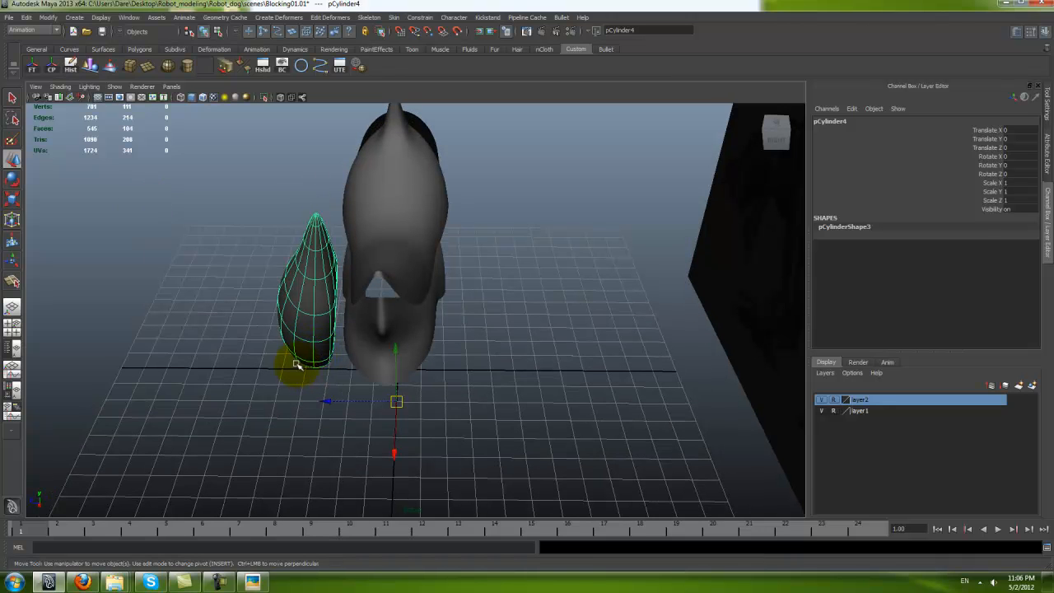
# Step: Mirror the thigh to the body's other side with Duplicate Special at Scale Z -1 and check both thighs
pyautogui.click(26, 17)
pyautogui.click(49, 24)
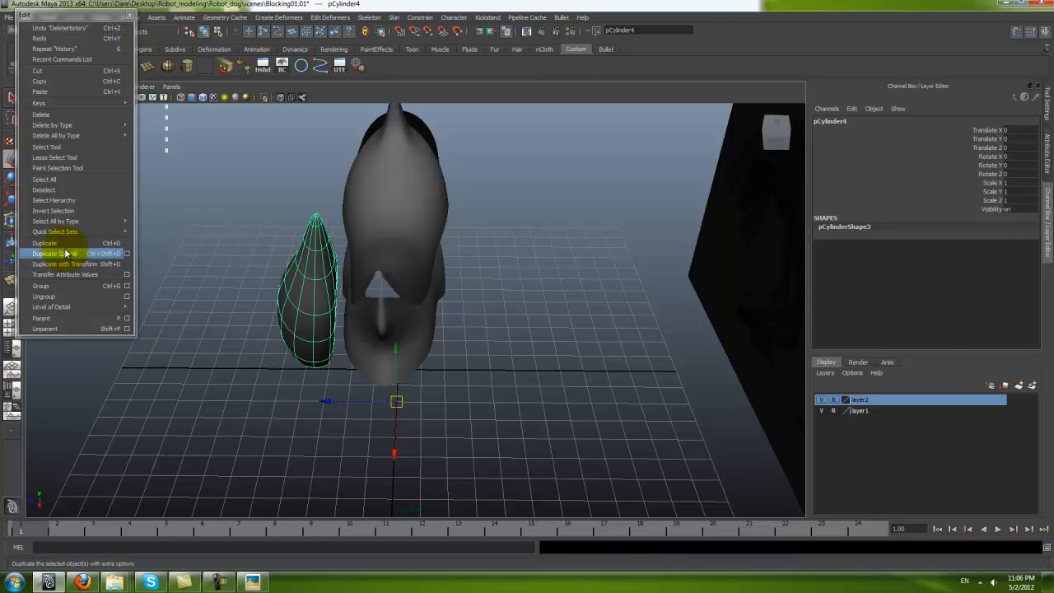
pyautogui.click(64, 254)
pyautogui.click(133, 16)
pyautogui.click(153, 146)
pyautogui.keyDown('alt'); pyautogui.moveTo(153, 146); pyautogui.dragTo(533, 313); pyautogui.keyUp('alt')
pyautogui.moveTo(535, 313)
pyautogui.keyDown('alt'); pyautogui.mouseDown()
pyautogui.moveTo(550, 311)
pyautogui.moveTo(541, 330)
pyautogui.moveTo(531, 325)
pyautogui.moveTo(546, 301)
pyautogui.moveTo(540, 309)
pyautogui.mouseUp(); pyautogui.keyUp('alt')
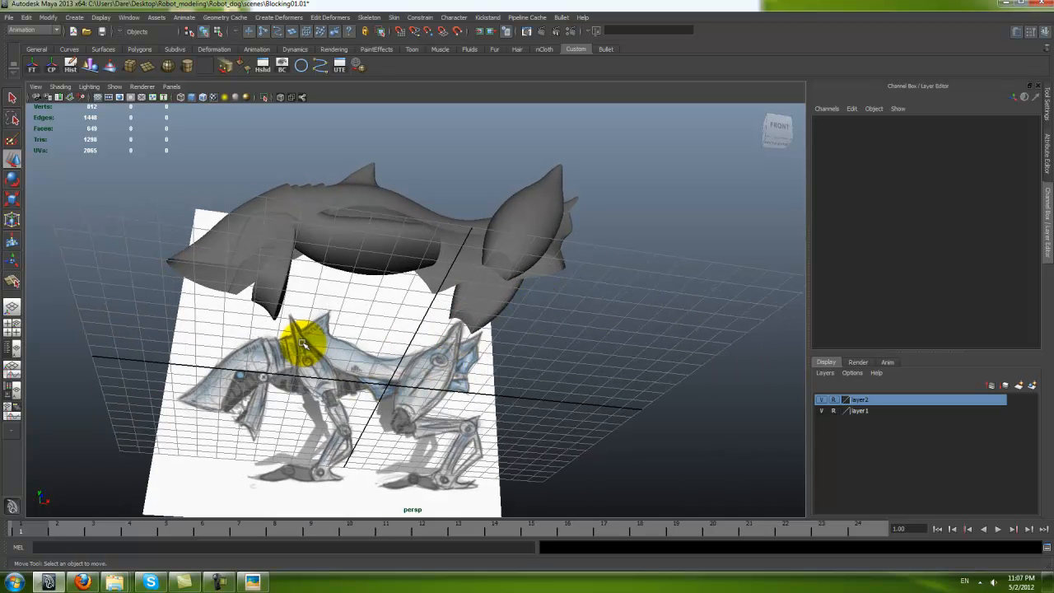
pyautogui.keyDown('alt'); pyautogui.moveTo(313, 363); pyautogui.dragTo(325, 384); pyautogui.keyUp('alt')
# Step: Duplicate the near-side thigh in place, add the copy to layer2 and hide that layer
pyautogui.click(499, 245)
pyautogui.keyDown('alt'); pyautogui.moveTo(499, 245); pyautogui.dragTo(482, 277); pyautogui.keyUp('alt')
pyautogui.press('space')
pyautogui.press('space')
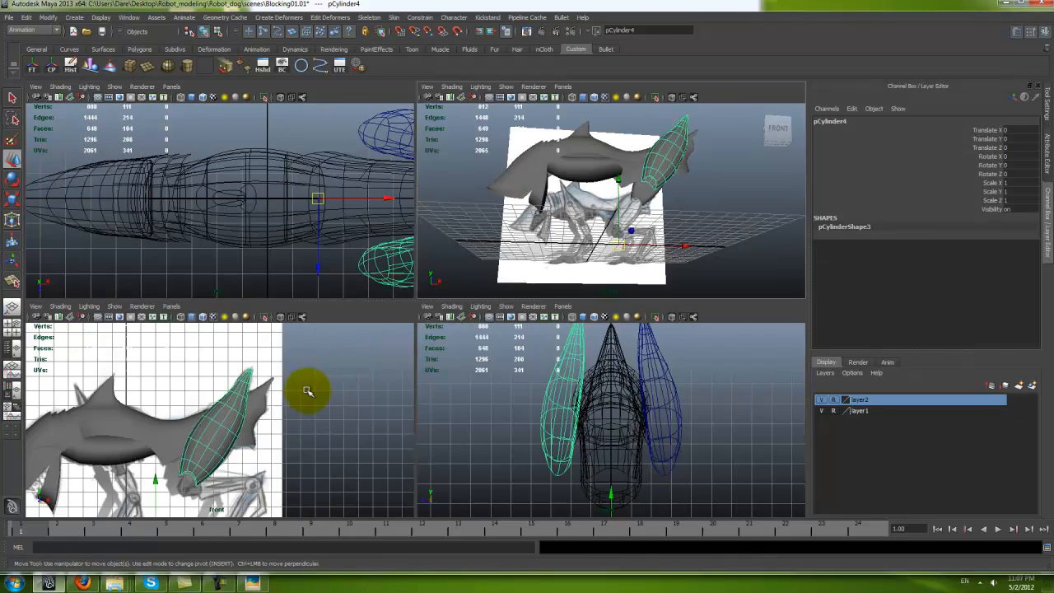
pyautogui.press('space')
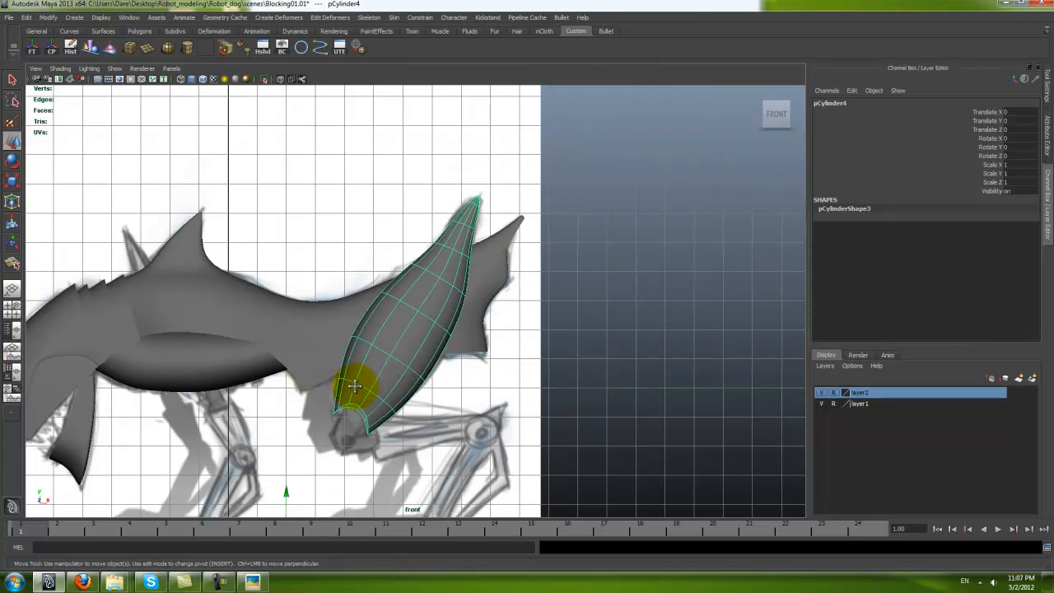
pyautogui.keyDown('alt'); pyautogui.moveTo(365, 381); pyautogui.dragTo(494, 344, button='middle'); pyautogui.keyUp('alt')
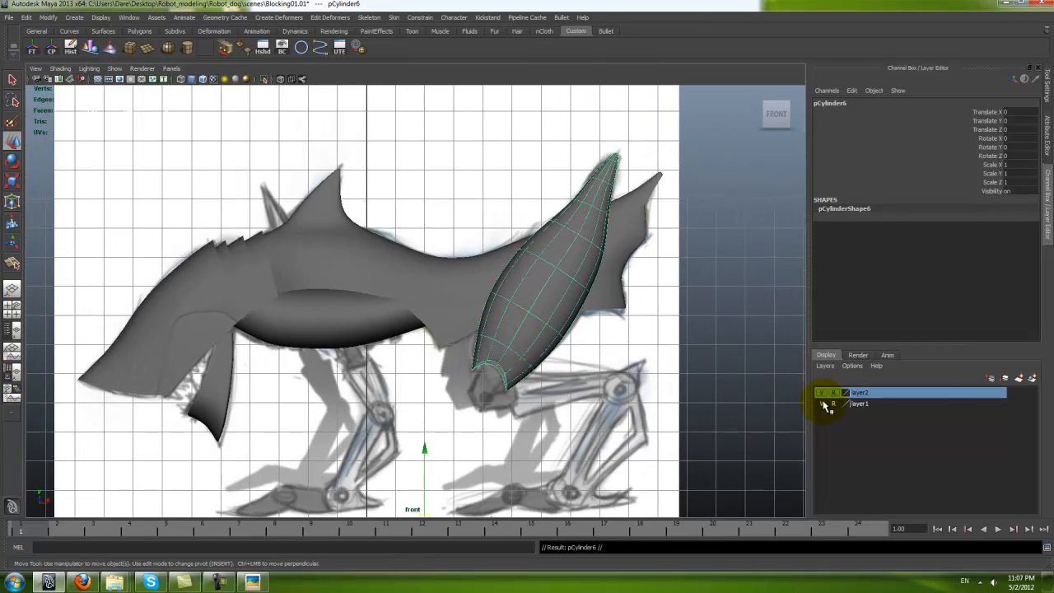
pyautogui.rightClick(849, 394)
pyautogui.click(867, 410)
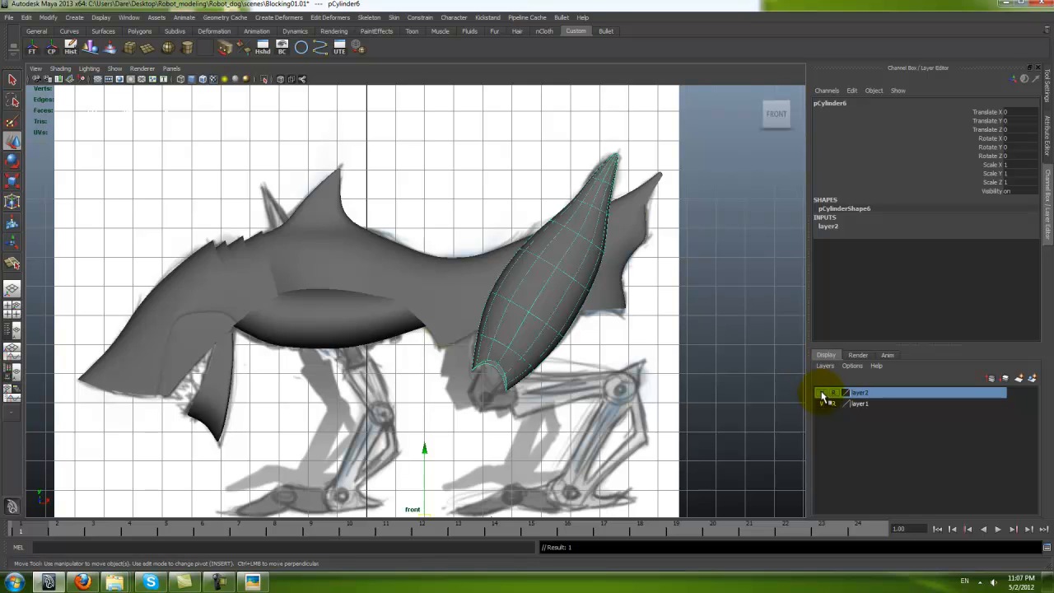
pyautogui.click(822, 393)
# Step: Move the remaining near-side thigh forward over the sketched foreleg to Translate X -7.856
pyautogui.click(515, 316)
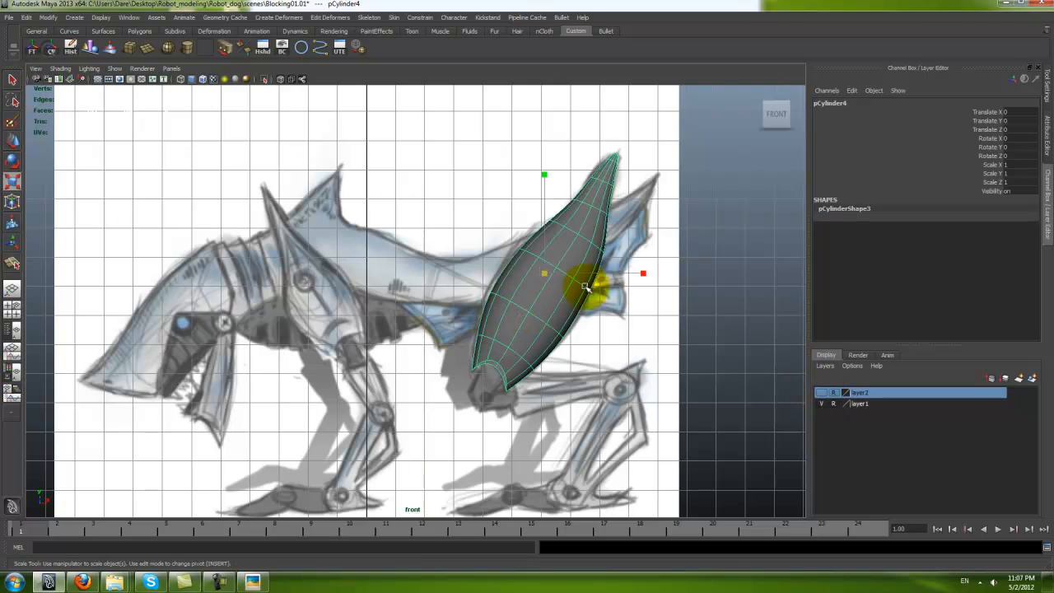
pyautogui.moveTo(619, 273); pyautogui.dragTo(394, 270)
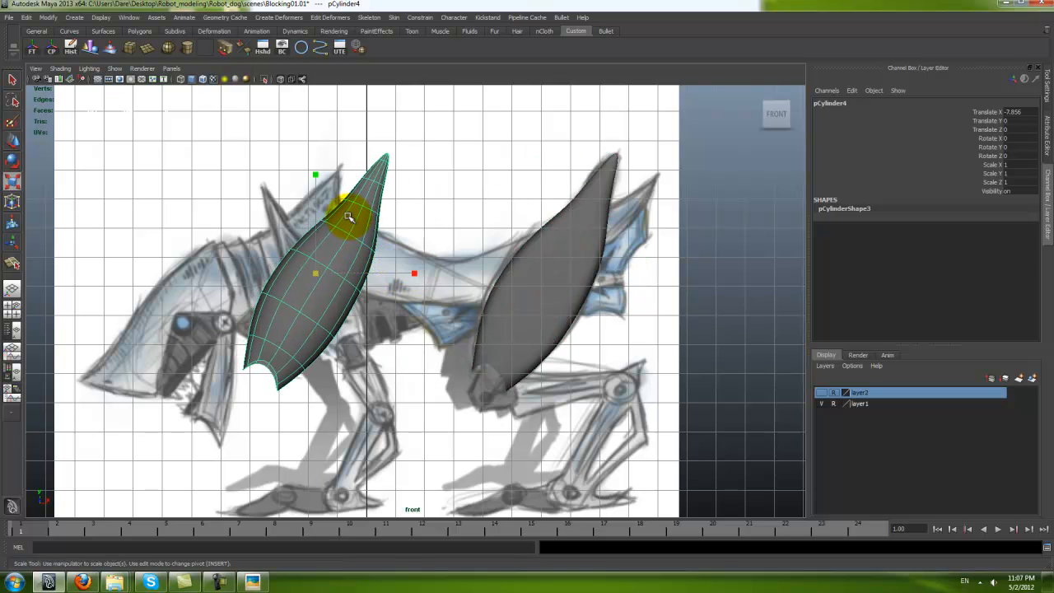
pyautogui.press('e')
# Step: Show layer2, add the mirrored far-side thigh to it and hide the layer again
pyautogui.press('space')
pyautogui.press('space')
pyautogui.keyDown('alt'); pyautogui.moveTo(597, 254); pyautogui.dragTo(796, 370); pyautogui.keyUp('alt')
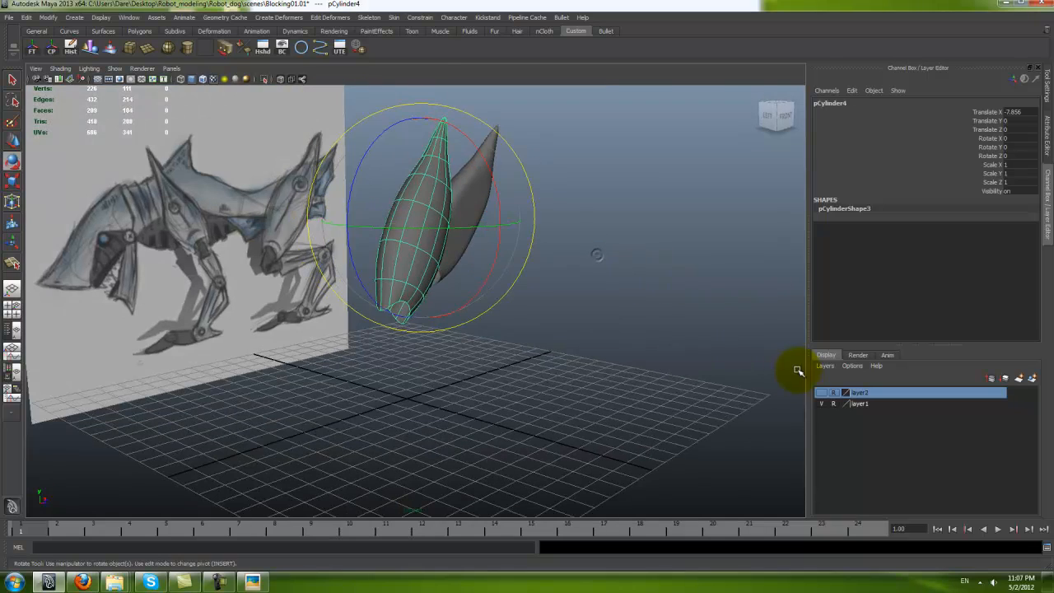
pyautogui.click(822, 393)
pyautogui.keyDown('alt'); pyautogui.moveTo(700, 338); pyautogui.dragTo(591, 255); pyautogui.keyUp('alt')
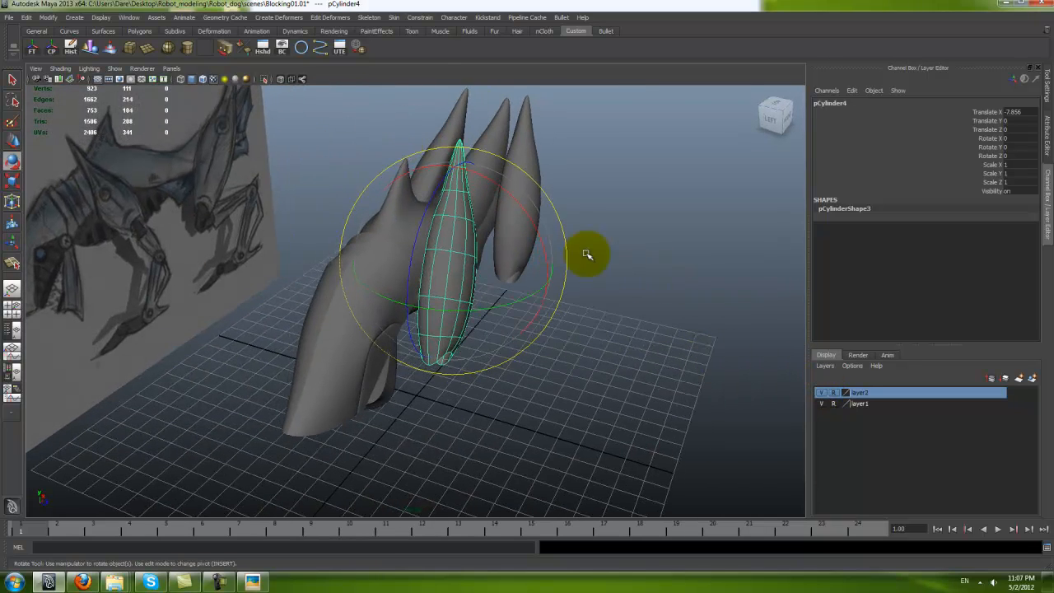
pyautogui.press('w')
pyautogui.hotkey('ctrl', 'shift', 'd')
pyautogui.moveTo(484, 417)
pyautogui.mouseDown()
pyautogui.moveTo(447, 371)
pyautogui.moveTo(477, 407)
pyautogui.mouseUp()
pyautogui.rightClick(851, 396)
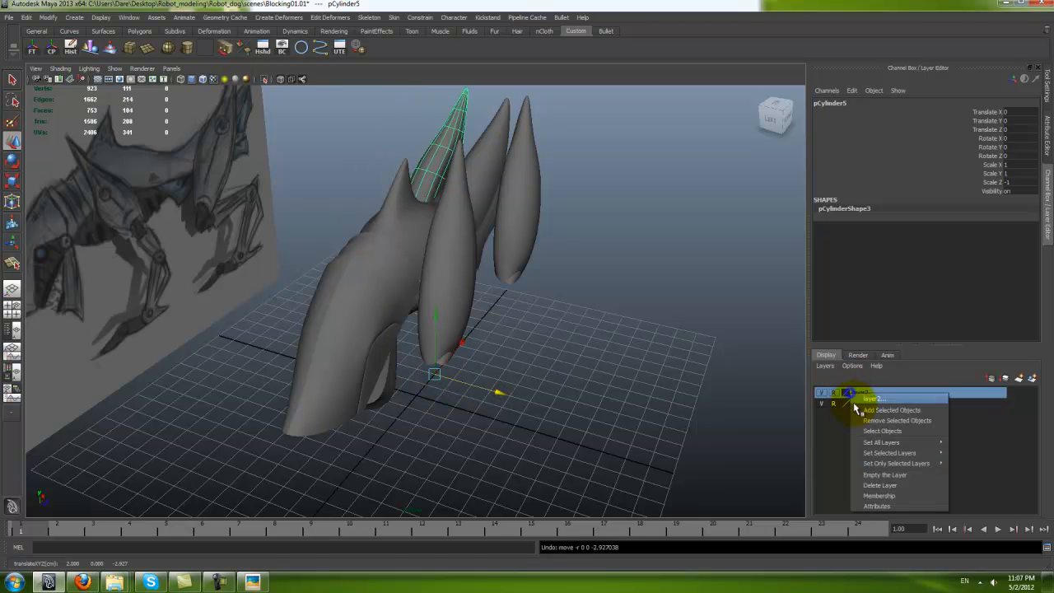
pyautogui.click(881, 404)
pyautogui.click(822, 393)
pyautogui.keyDown('alt'); pyautogui.moveTo(634, 349); pyautogui.dragTo(468, 316); pyautogui.keyUp('alt')
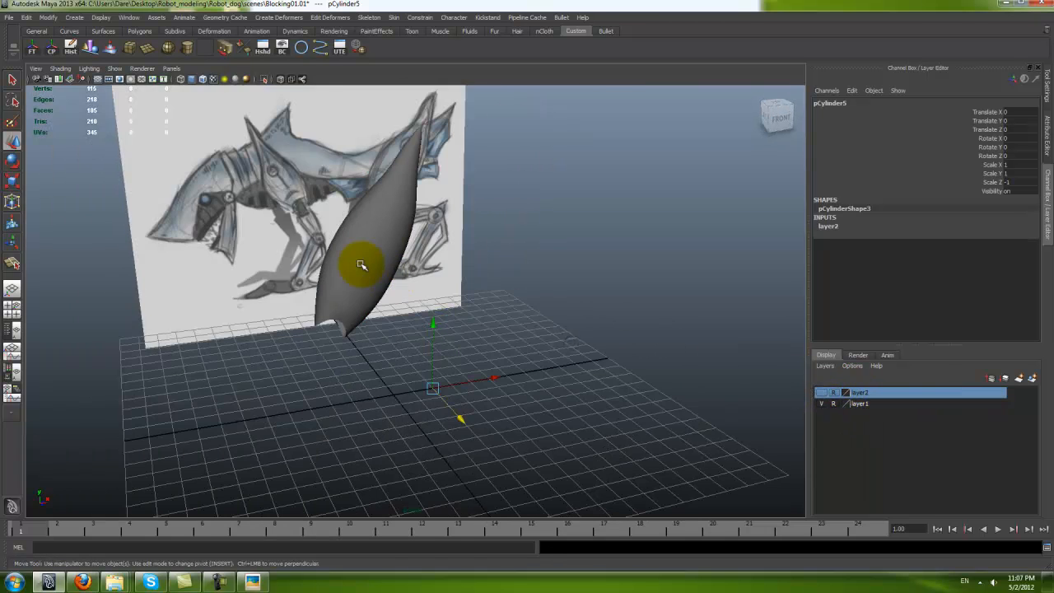
# Step: Rotate the foreleg piece about 59 degrees in Z, scale it down and place it over the sketched upper foreleg
pyautogui.click(362, 266)
pyautogui.press('space')
pyautogui.press('space')
pyautogui.scroll(1, 247, 366)
pyautogui.press('e')
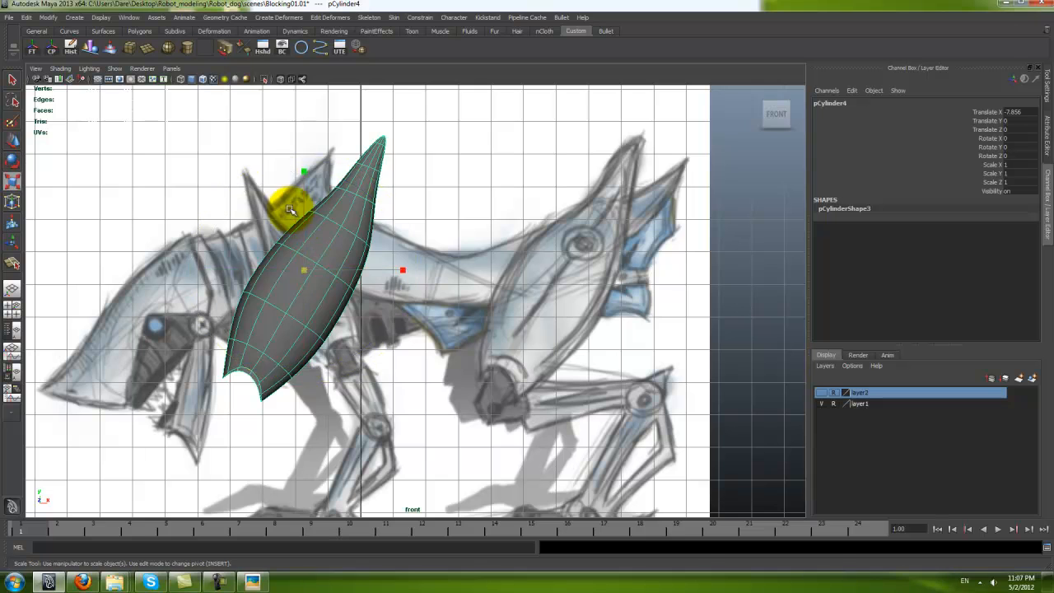
pyautogui.moveTo(365, 193); pyautogui.dragTo(275, 176)
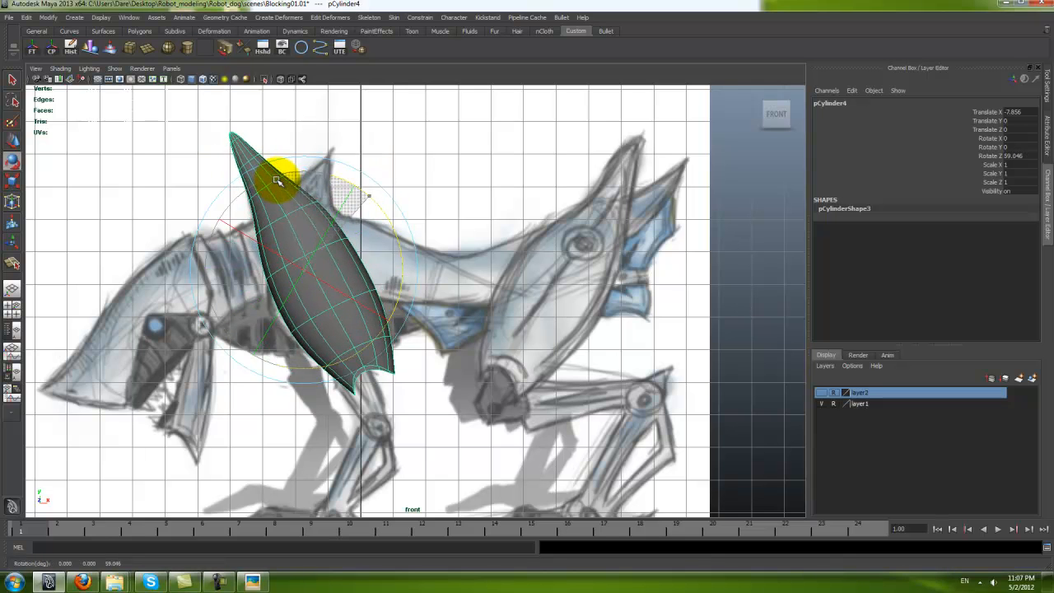
pyautogui.press('r')
pyautogui.moveTo(305, 266); pyautogui.dragTo(232, 274)
pyautogui.press('w')
pyautogui.moveTo(306, 264)
pyautogui.mouseDown()
pyautogui.moveTo(278, 263)
pyautogui.moveTo(304, 280)
pyautogui.moveTo(291, 263)
pyautogui.mouseUp()
# Step: Raise the lambert1 material's transparency so the sketch shows through the upper foreleg piece
pyautogui.moveTo(306, 288); pyautogui.dragTo(306, 434, button='right')
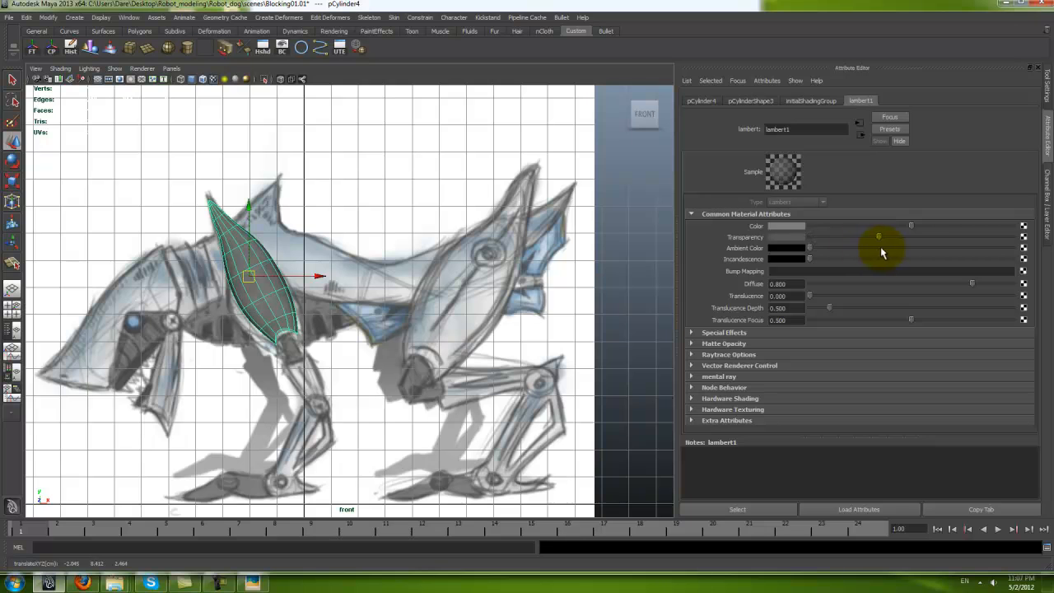
pyautogui.moveTo(906, 247); pyautogui.dragTo(953, 244)
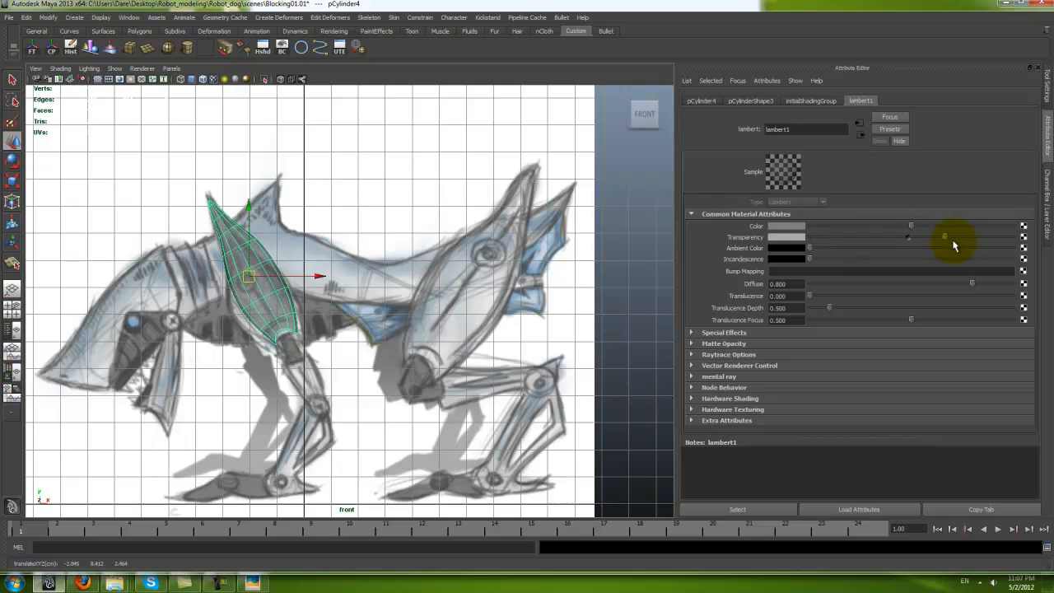
pyautogui.keyDown('alt'); pyautogui.moveTo(489, 240); pyautogui.dragTo(564, 235, button='middle'); pyautogui.keyUp('alt')
pyautogui.keyDown('alt'); pyautogui.moveTo(488, 240); pyautogui.dragTo(593, 245, button='right'); pyautogui.keyUp('alt')
pyautogui.moveTo(293, 241); pyautogui.dragTo(291, 245)
pyautogui.keyDown('alt'); pyautogui.moveTo(345, 312); pyautogui.dragTo(352, 254, button='middle'); pyautogui.keyUp('alt')
# Step: Scale the edge loop just above the foreleg piece's lower opening outward to match the sketch's outline
pyautogui.press('space')
pyautogui.press('space')
pyautogui.keyDown('alt'); pyautogui.moveTo(240, 341); pyautogui.dragTo(405, 384, button='right'); pyautogui.keyUp('alt')
pyautogui.moveTo(425, 318); pyautogui.dragTo(305, 289, button='right')
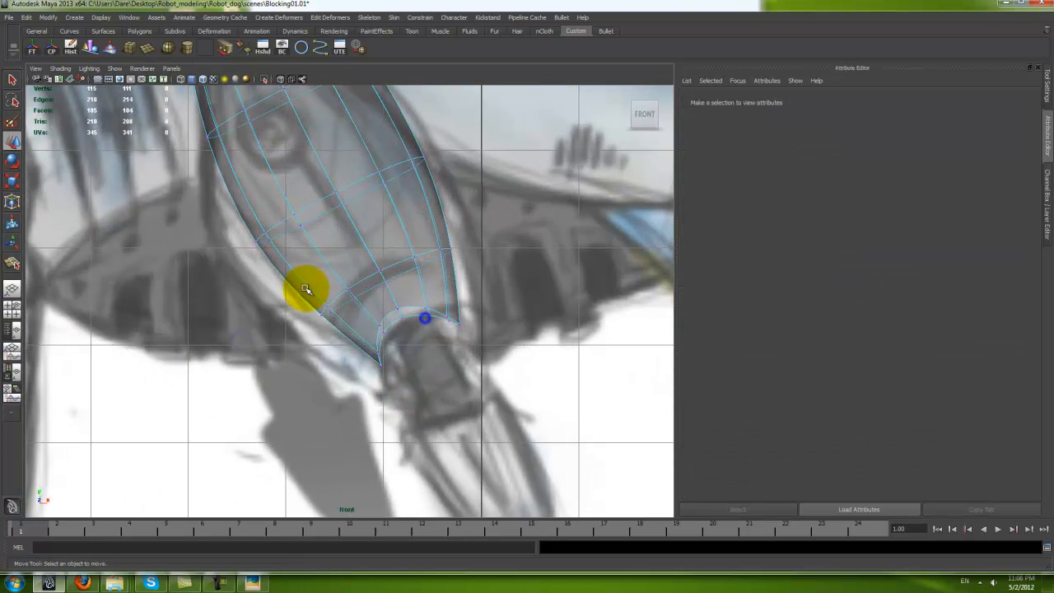
pyautogui.doubleClick(371, 275)
pyautogui.press('r')
pyautogui.moveTo(388, 282); pyautogui.dragTo(400, 283)
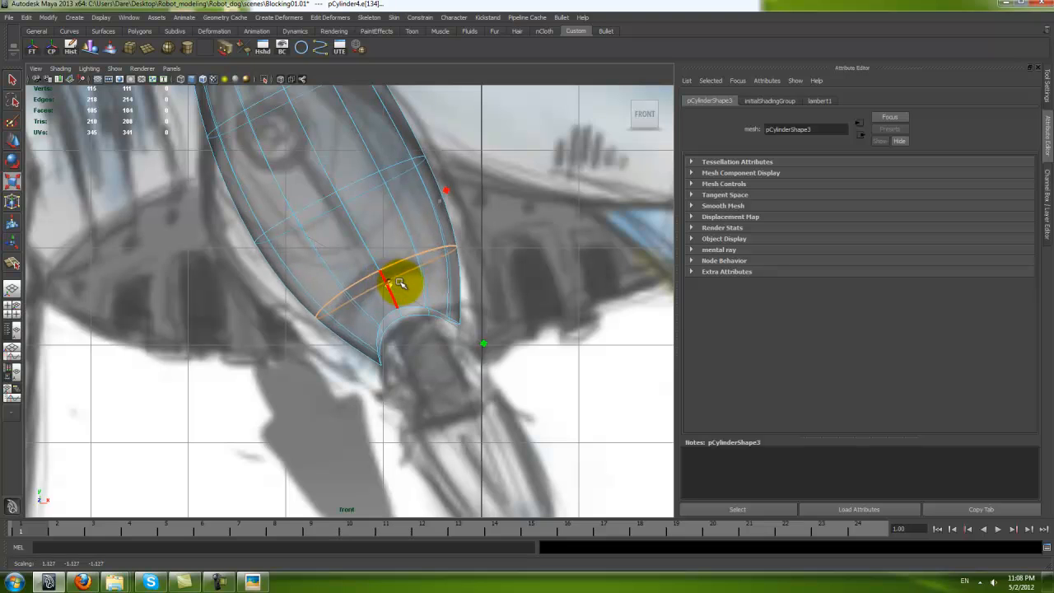
pyautogui.keyDown('alt'); pyautogui.moveTo(377, 280); pyautogui.dragTo(378, 347, button='middle'); pyautogui.keyUp('alt')
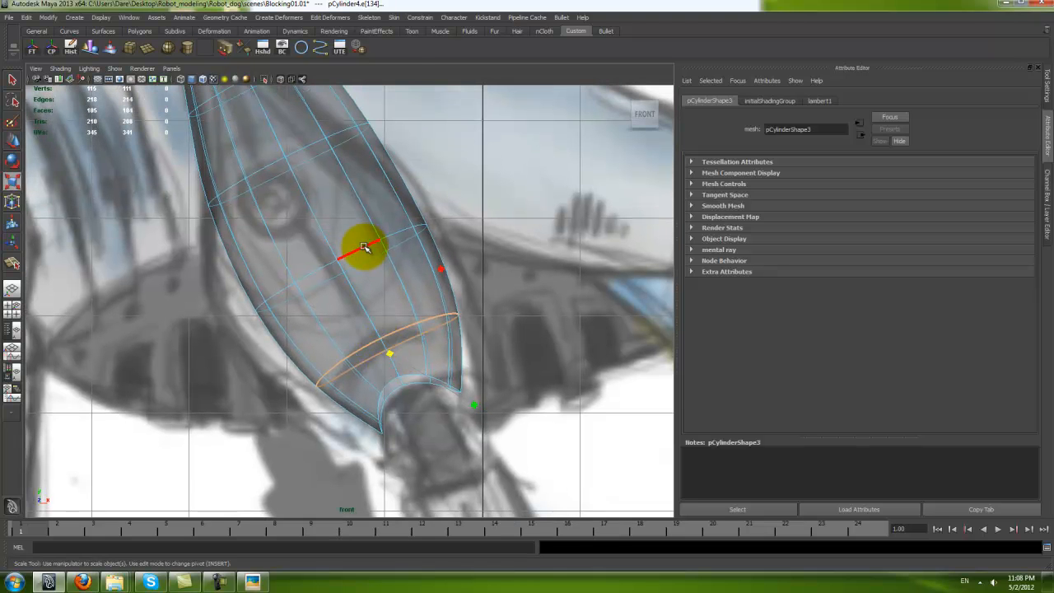
# Step: Reposition the two middle edge loops of the upper foreleg piece to follow the sketched silhouette
pyautogui.doubleClick(348, 278)
pyautogui.press('w')
pyautogui.moveTo(346, 275)
pyautogui.mouseDown()
pyautogui.moveTo(377, 271)
pyautogui.moveTo(347, 272)
pyautogui.moveTo(342, 283)
pyautogui.mouseUp()
pyautogui.keyDown('alt'); pyautogui.moveTo(342, 283); pyautogui.dragTo(364, 391, button='middle'); pyautogui.keyUp('alt')
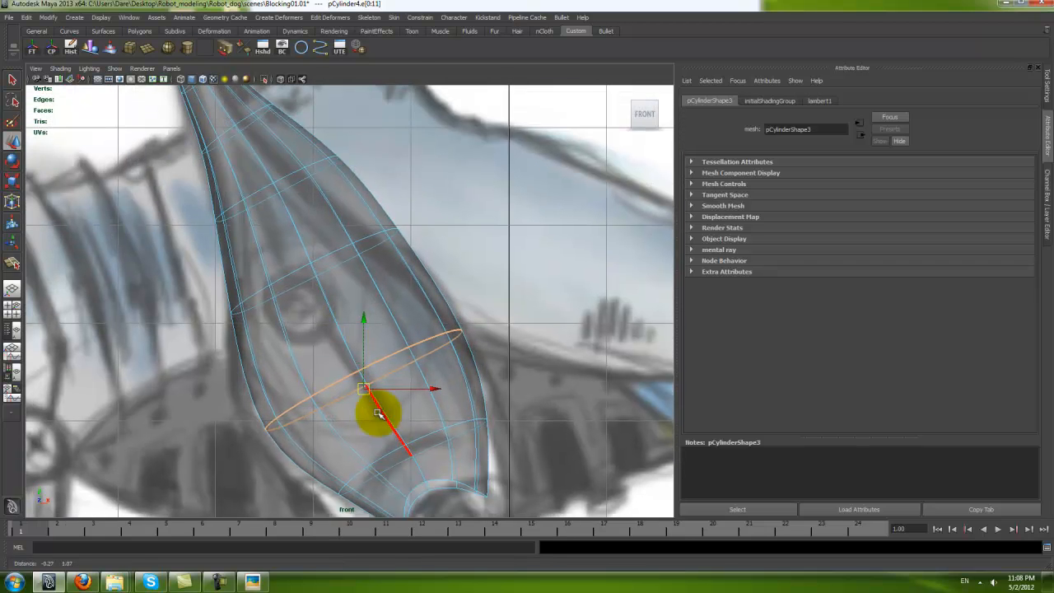
pyautogui.moveTo(312, 268); pyautogui.dragTo(313, 320)
pyautogui.keyDown('alt'); pyautogui.moveTo(260, 212); pyautogui.dragTo(322, 313, button='middle'); pyautogui.keyUp('alt')
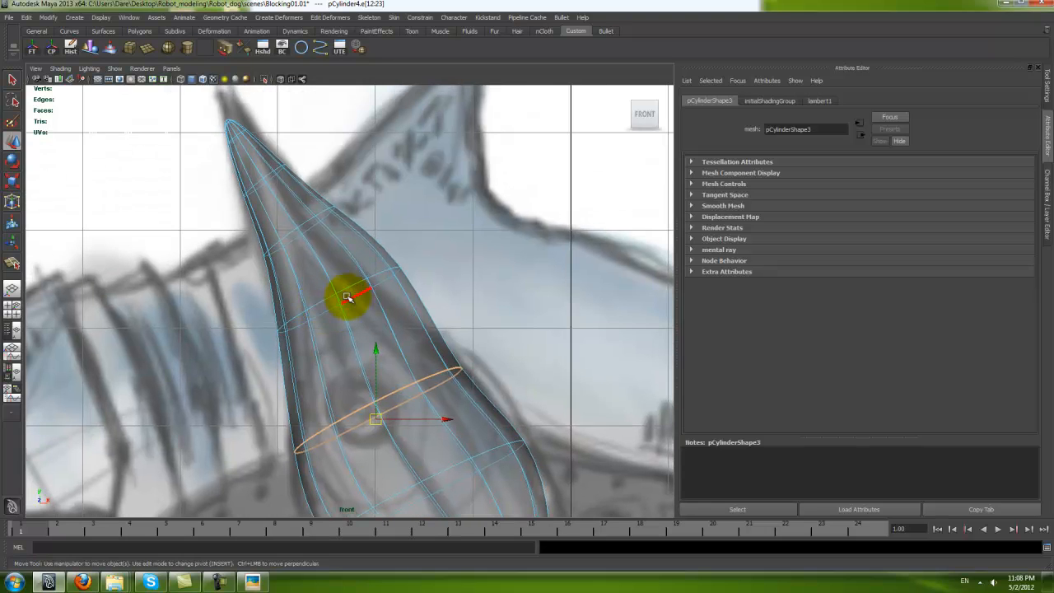
# Step: Narrow the upper edge loops of the foreleg piece and align them with the sketch's tapering spike
pyautogui.press('e')
pyautogui.press('r')
pyautogui.moveTo(341, 287); pyautogui.dragTo(323, 300)
pyautogui.press('w')
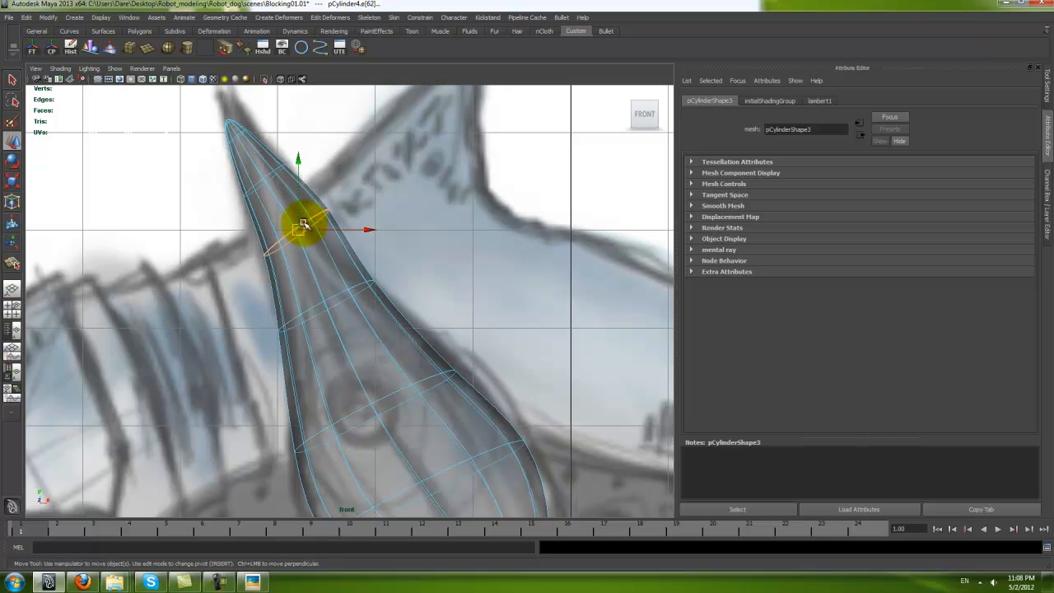
pyautogui.press('r')
pyautogui.press('w')
# Step: Move the foreleg piece's tip vertices up to the end of the sketched spike
pyautogui.keyDown('alt'); pyautogui.moveTo(290, 235); pyautogui.dragTo(294, 306, button='middle'); pyautogui.keyUp('alt')
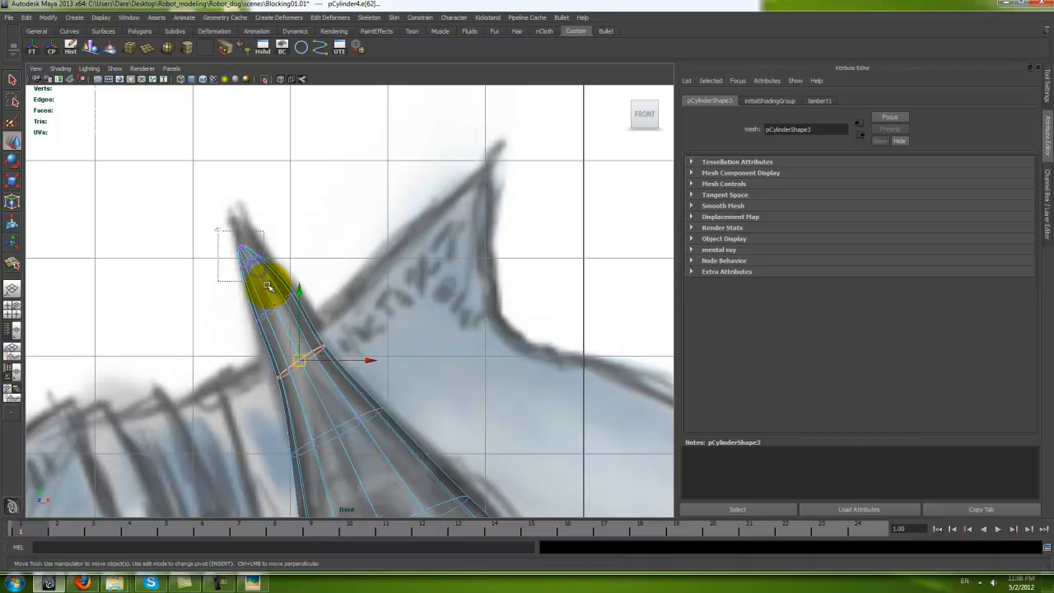
pyautogui.moveTo(269, 286); pyautogui.dragTo(267, 285)
pyautogui.moveTo(194, 186); pyautogui.dragTo(234, 220)
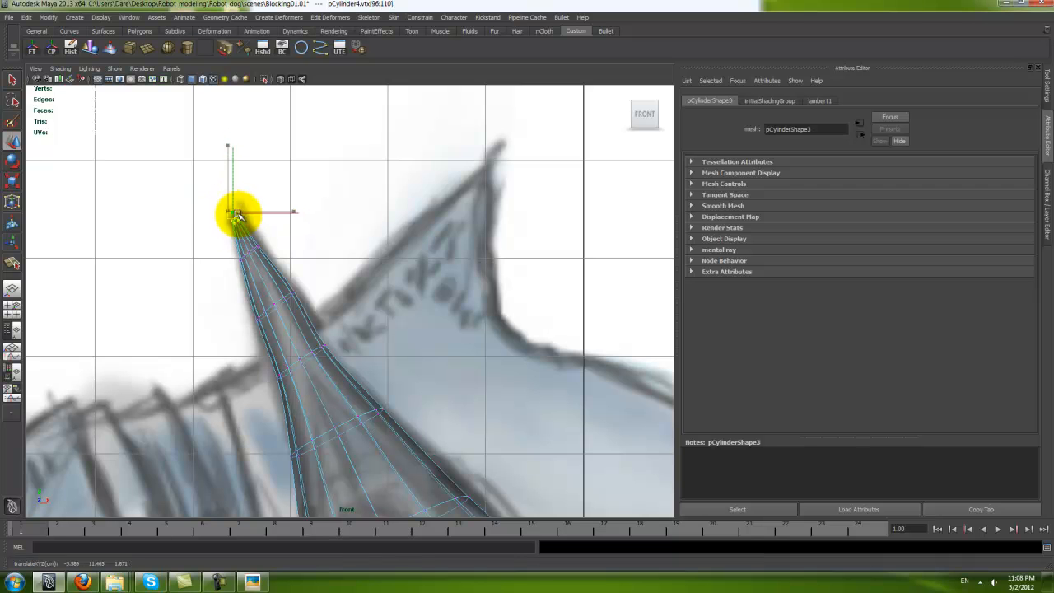
pyautogui.keyDown('alt'); pyautogui.moveTo(252, 279); pyautogui.dragTo(228, 238, button='middle'); pyautogui.keyUp('alt')
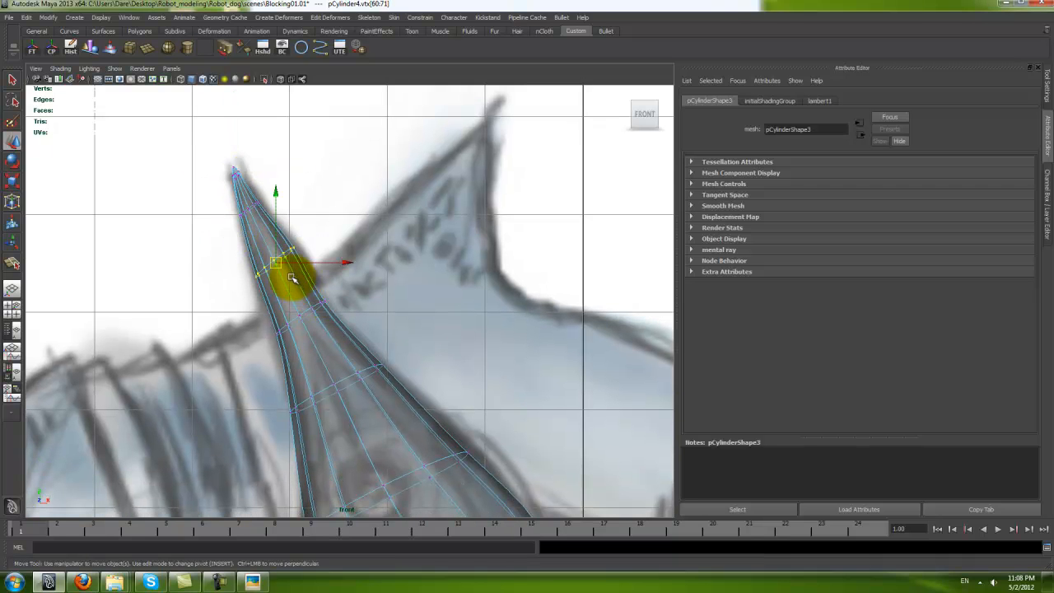
# Step: Delete the surplus edge loop below the spike tip and resize the two vertex rows beneath it to fit the sketch's outline
pyautogui.moveTo(291, 285); pyautogui.dragTo(270, 294, button='right')
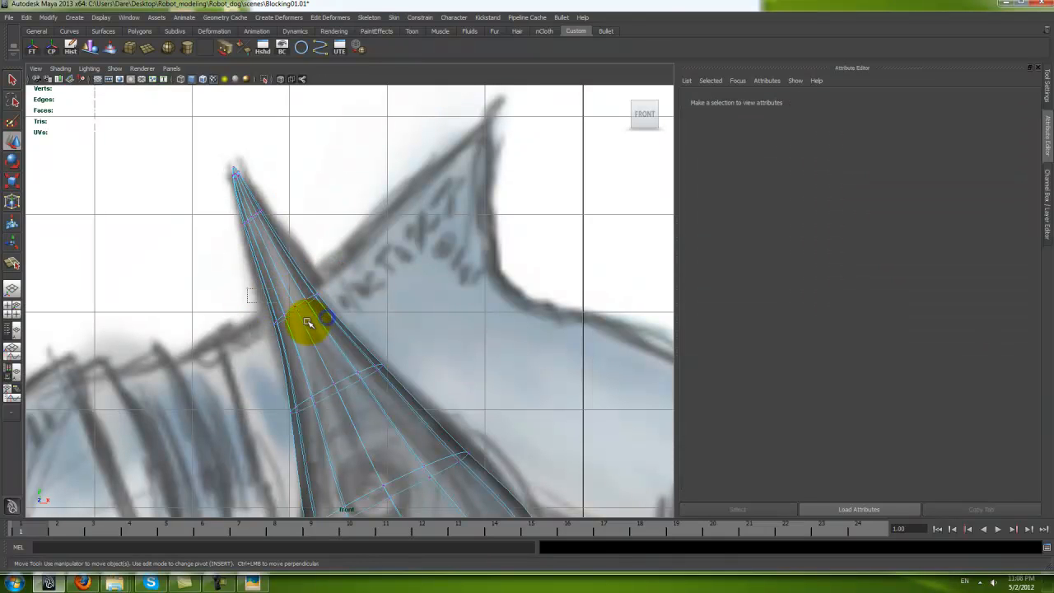
pyautogui.moveTo(307, 322); pyautogui.dragTo(339, 345)
pyautogui.press('r')
pyautogui.moveTo(299, 316)
pyautogui.mouseDown()
pyautogui.moveTo(321, 313)
pyautogui.moveTo(297, 305)
pyautogui.mouseUp()
pyautogui.press('w')
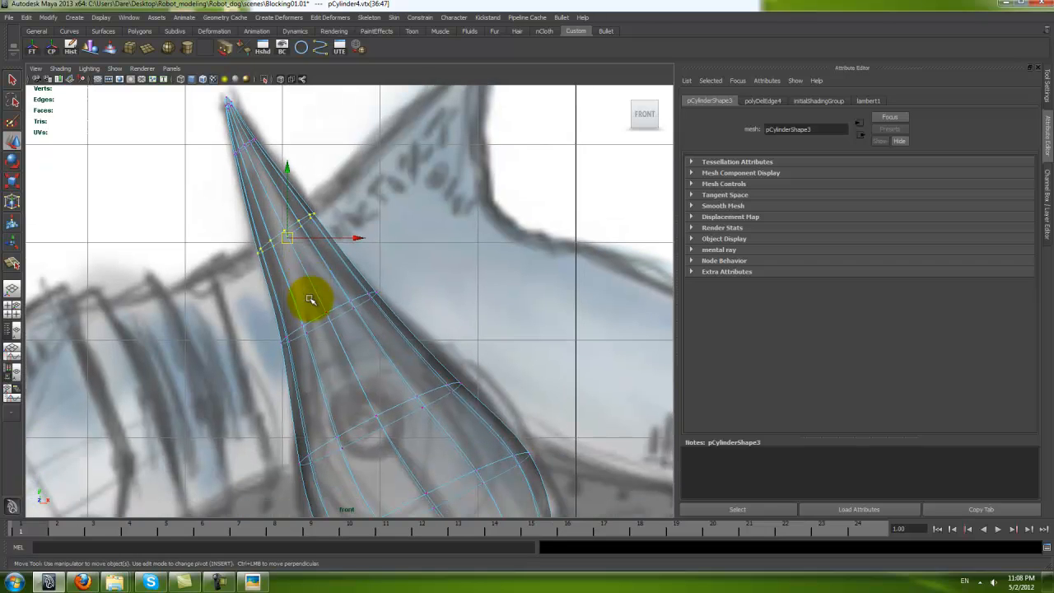
pyautogui.moveTo(232, 286); pyautogui.dragTo(401, 354)
pyautogui.press('r')
pyautogui.moveTo(327, 310); pyautogui.dragTo(447, 382)
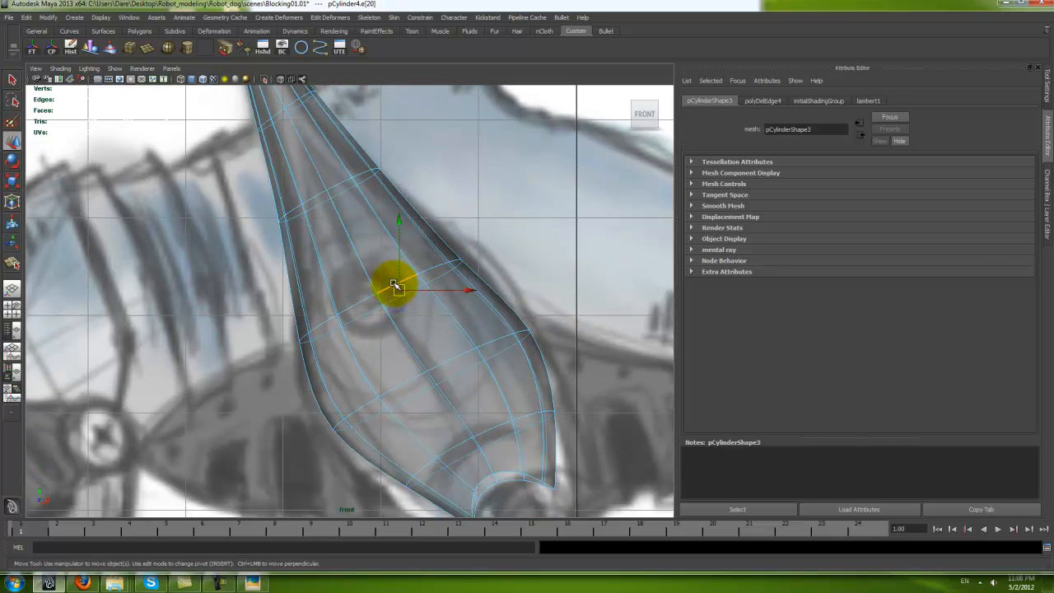
# Step: Scale and reposition the two edge loops around the foreleg piece's widest part to match the sketched silhouette
pyautogui.press('r')
pyautogui.press('w')
pyautogui.press('r')
pyautogui.moveTo(383, 309); pyautogui.dragTo(394, 304)
pyautogui.press('w')
pyautogui.keyDown('alt'); pyautogui.moveTo(427, 389); pyautogui.dragTo(423, 339, button='middle'); pyautogui.keyUp('alt')
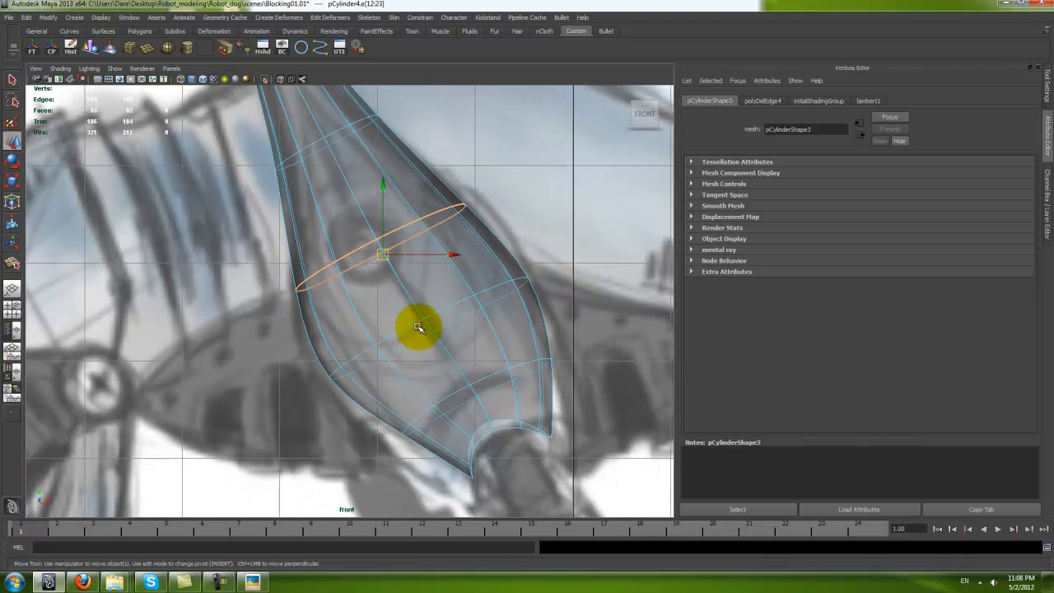
pyautogui.doubleClick(415, 324)
pyautogui.press('r')
pyautogui.moveTo(427, 329); pyautogui.dragTo(428, 330)
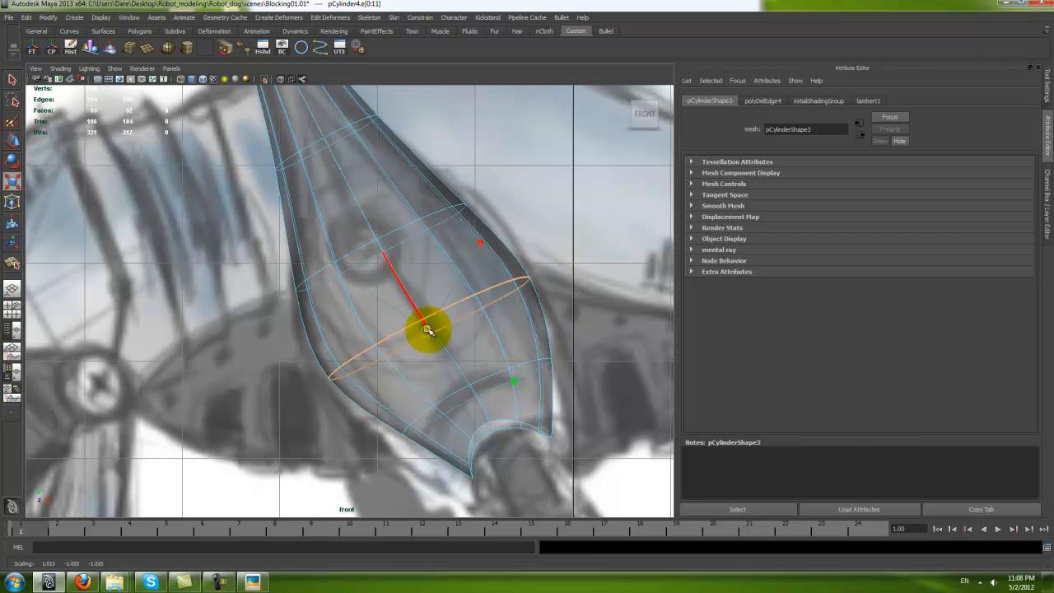
pyautogui.press('w')
# Step: Enlarge the edge loop of the foreleg piece's lower opening, shift it toward the sketched knee, and turn off the smooth preview
pyautogui.keyDown('alt'); pyautogui.moveTo(447, 395); pyautogui.dragTo(447, 371, button='middle'); pyautogui.keyUp('alt')
pyautogui.click(456, 371)
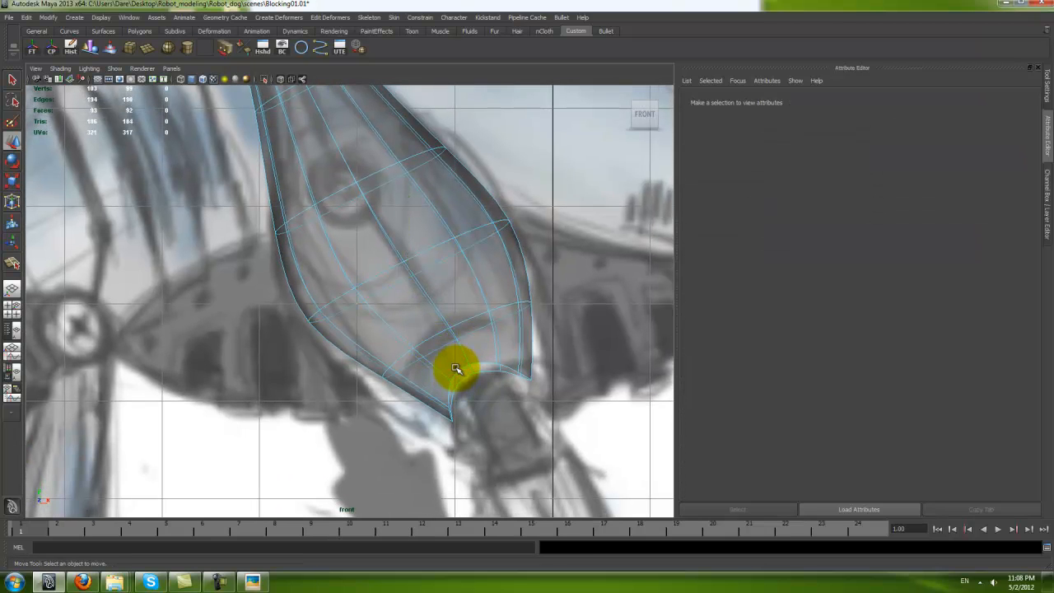
pyautogui.doubleClick(458, 373)
pyautogui.press('r')
pyautogui.moveTo(490, 390); pyautogui.dragTo(510, 406)
pyautogui.press('w')
pyautogui.press('1')
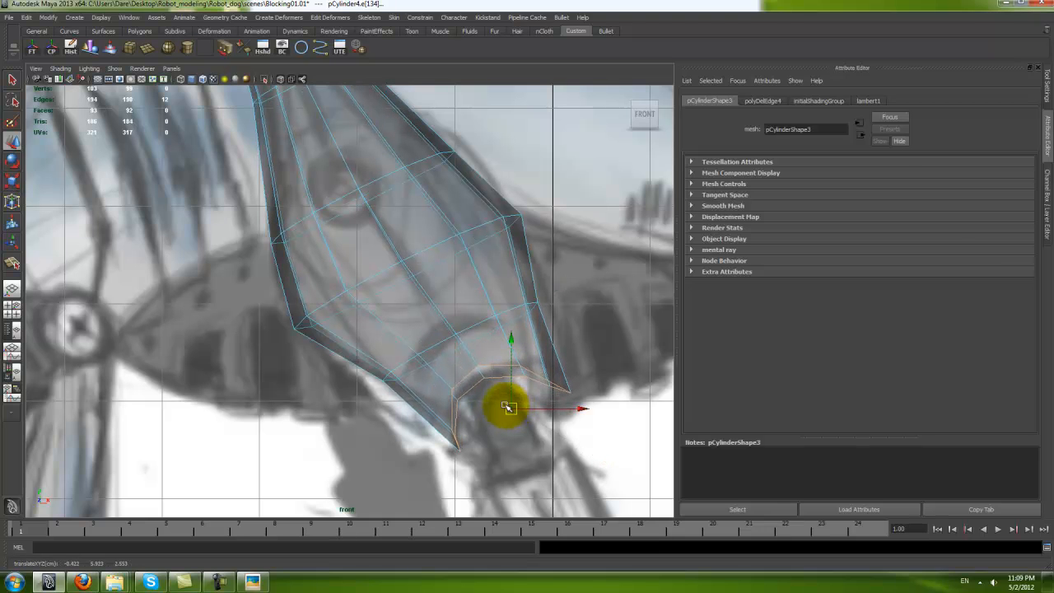
# Step: Widen and reposition the edge loop just above the lower opening, and restore the shaded, smoothed display of the foreleg piece
pyautogui.press('r')
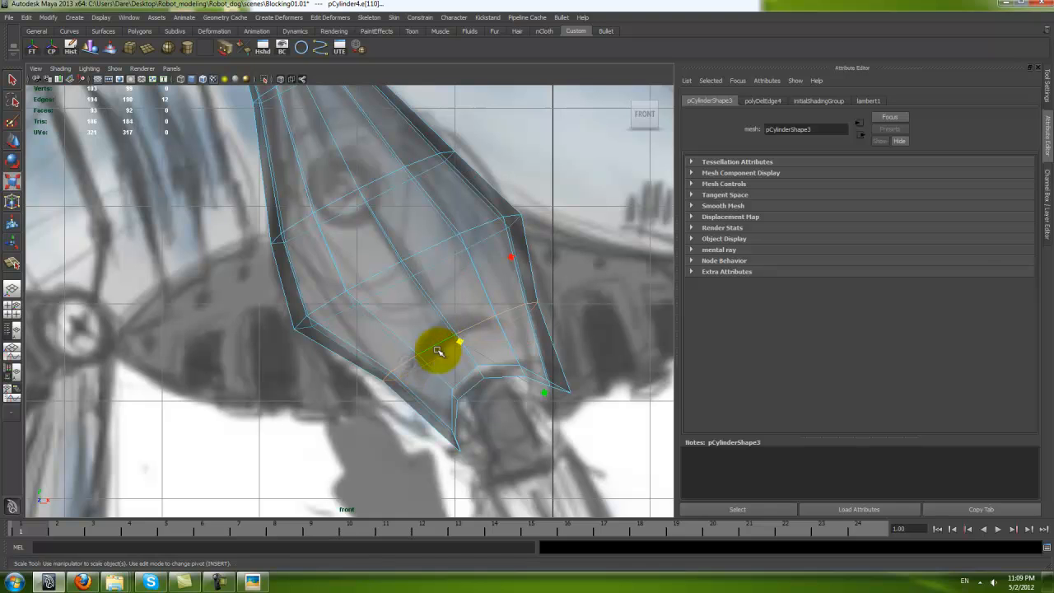
pyautogui.moveTo(463, 340); pyautogui.dragTo(470, 348)
pyautogui.press('w')
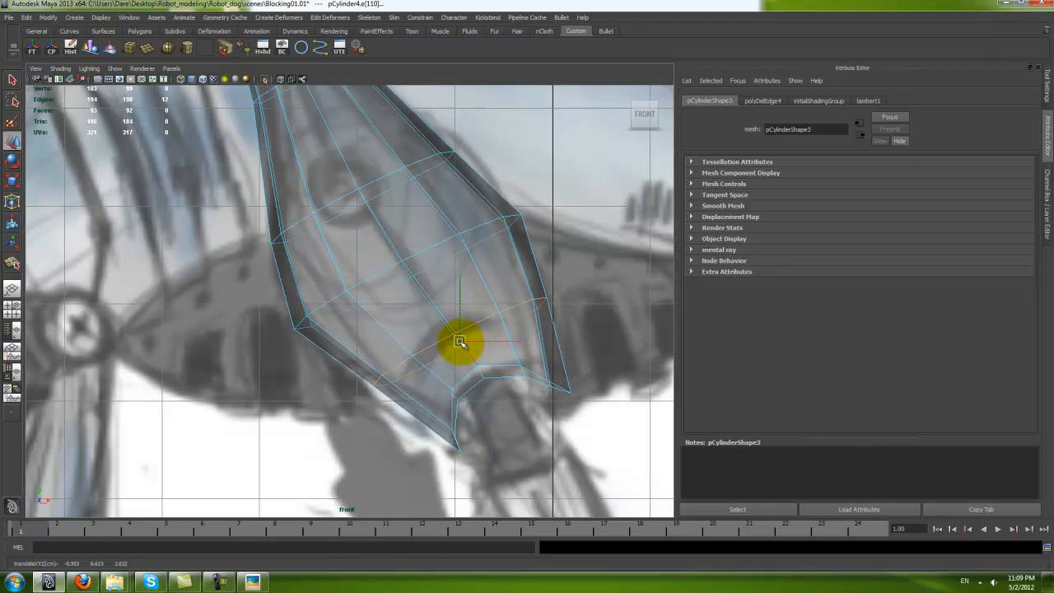
pyautogui.press('4')
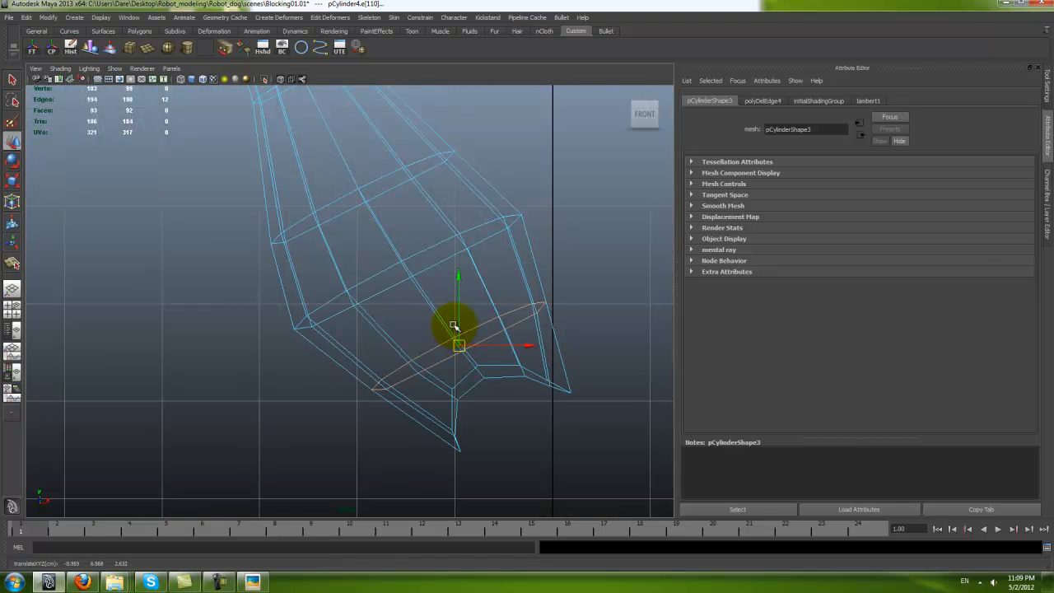
pyautogui.press('5')
pyautogui.press('3')
pyautogui.moveTo(428, 285); pyautogui.dragTo(476, 259, button='right')
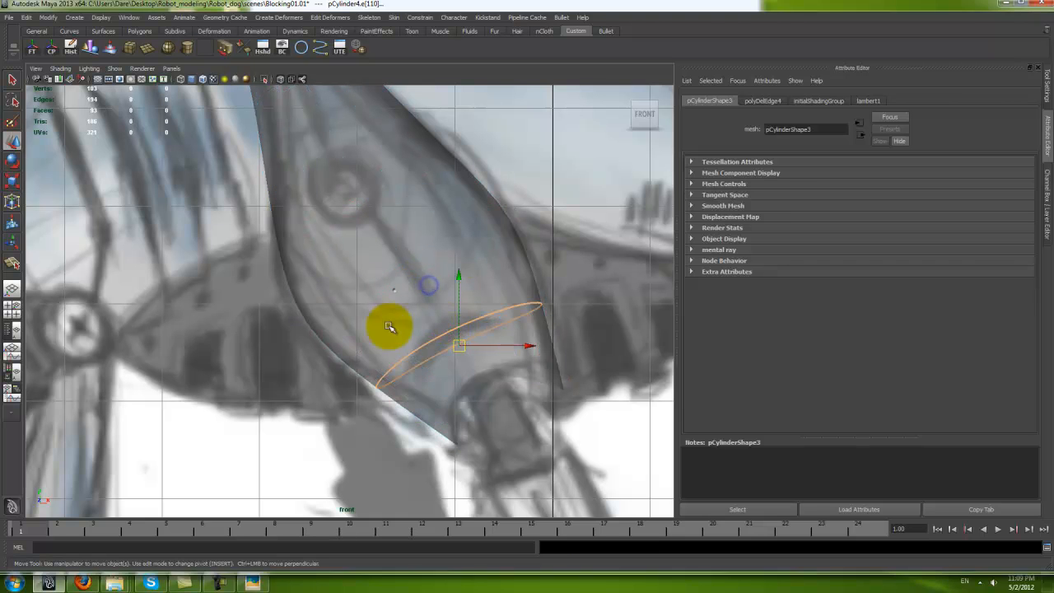
pyautogui.moveTo(426, 371); pyautogui.dragTo(420, 340, button='right')
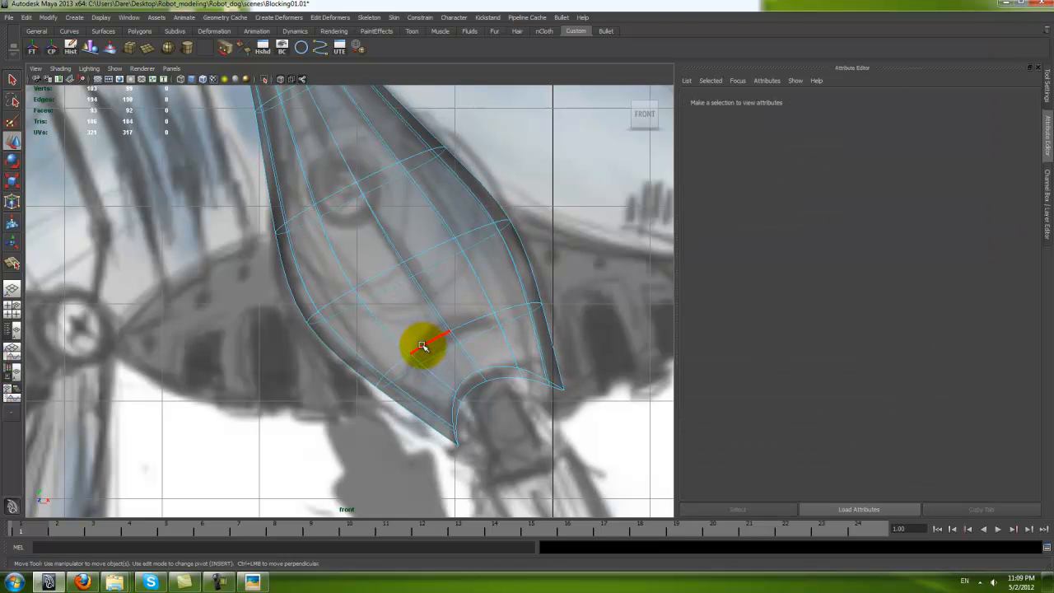
pyautogui.doubleClick(421, 346)
pyautogui.press('r')
pyautogui.press('e')
pyautogui.press('w')
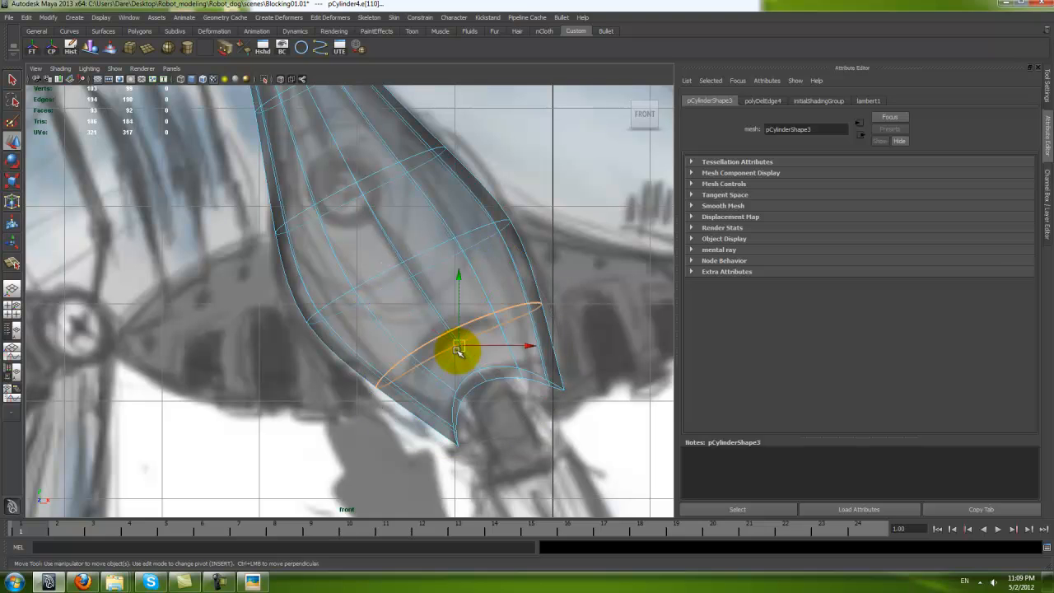
# Step: Select the foreleg piece in object mode and set the lambert1 material's transparency back to zero
pyautogui.keyDown('alt'); pyautogui.moveTo(461, 355); pyautogui.dragTo(433, 283, button='right'); pyautogui.keyUp('alt')
pyautogui.click(407, 298)
pyautogui.keyDown('alt'); pyautogui.moveTo(405, 299); pyautogui.dragTo(406, 332, button='middle'); pyautogui.keyUp('alt')
pyautogui.press('space')
pyautogui.press('space')
pyautogui.keyDown('alt'); pyautogui.moveTo(449, 284); pyautogui.dragTo(529, 303); pyautogui.keyUp('alt')
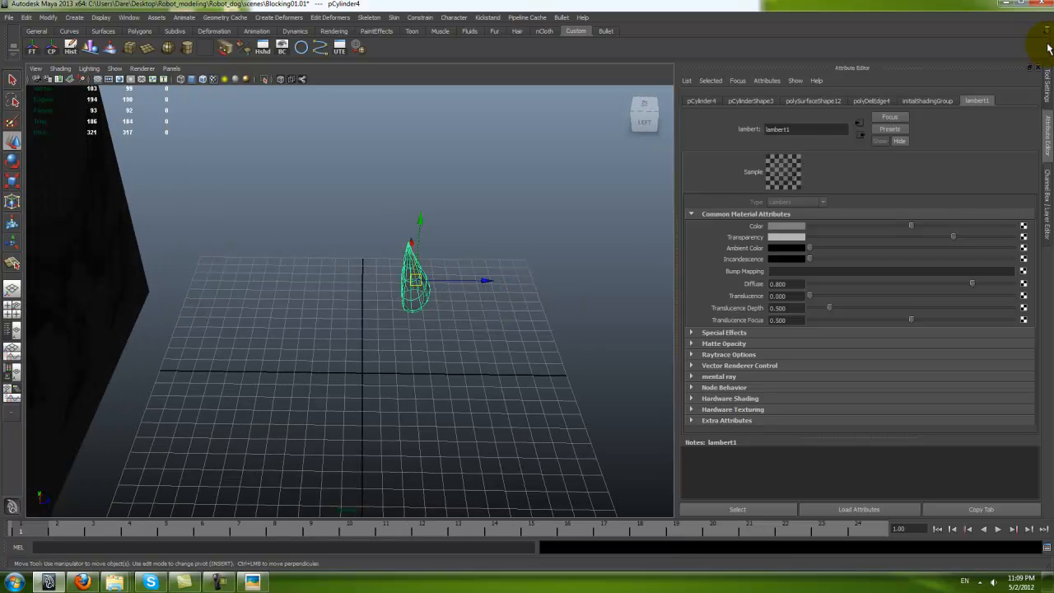
pyautogui.click(811, 237)
pyautogui.keyDown('alt'); pyautogui.moveTo(557, 288); pyautogui.dragTo(449, 349); pyautogui.keyUp('alt')
pyautogui.click(486, 280)
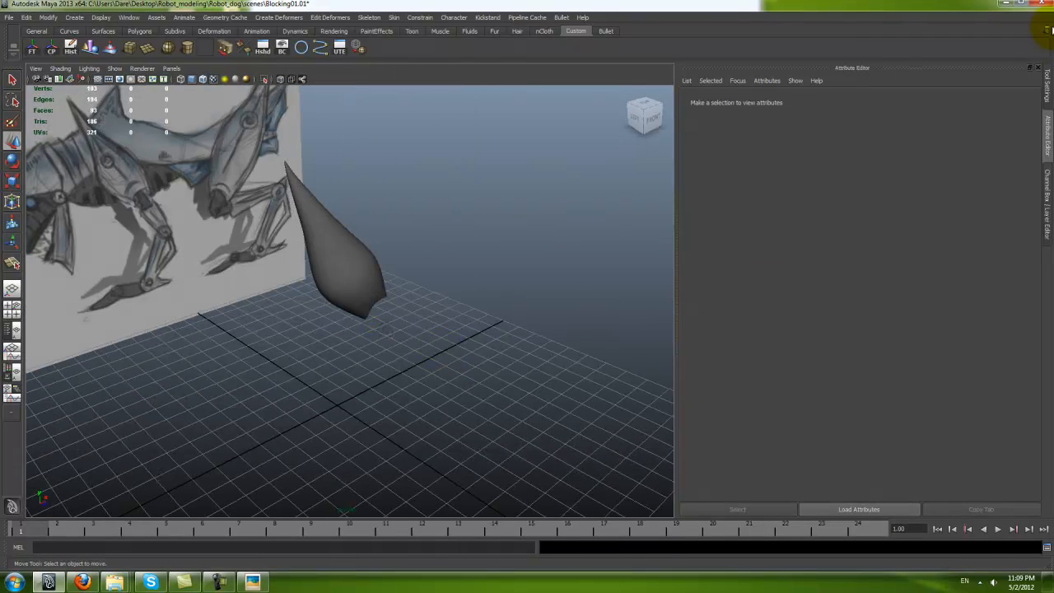
# Step: Close the Attribute Editor and show the Channel Box / Layer Editor
pyautogui.keyDown('alt'); pyautogui.moveTo(486, 224); pyautogui.dragTo(471, 228, button='right'); pyautogui.keyUp('alt')
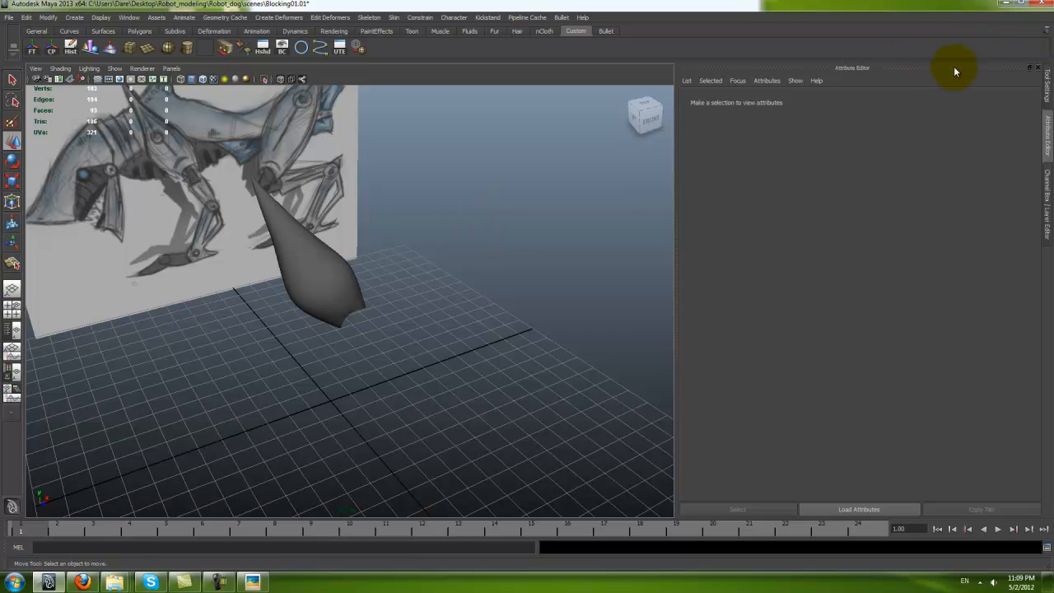
pyautogui.click(1037, 69)
pyautogui.click(1045, 79)
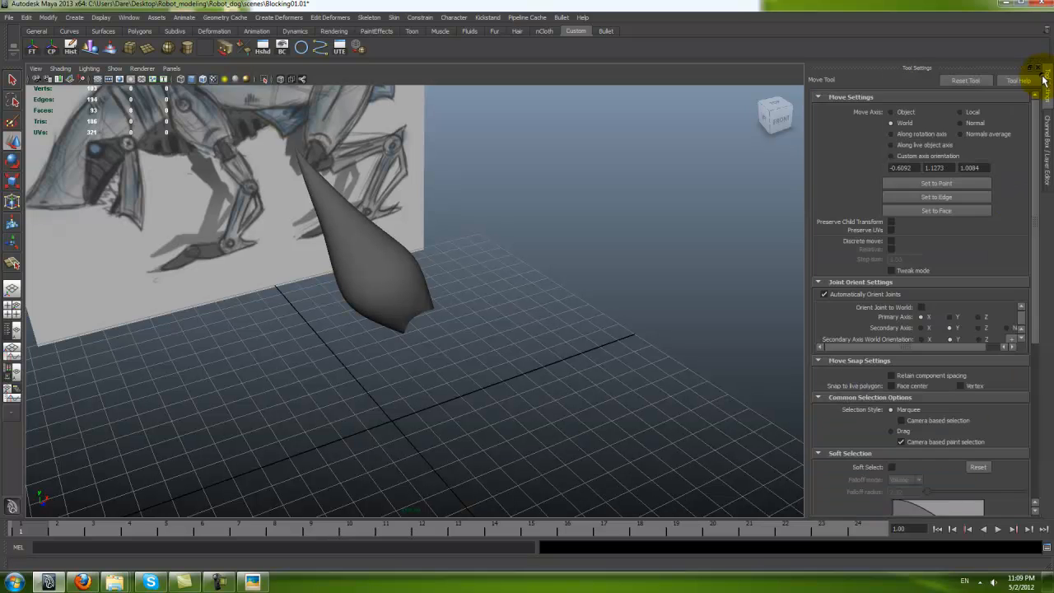
pyautogui.click(1048, 156)
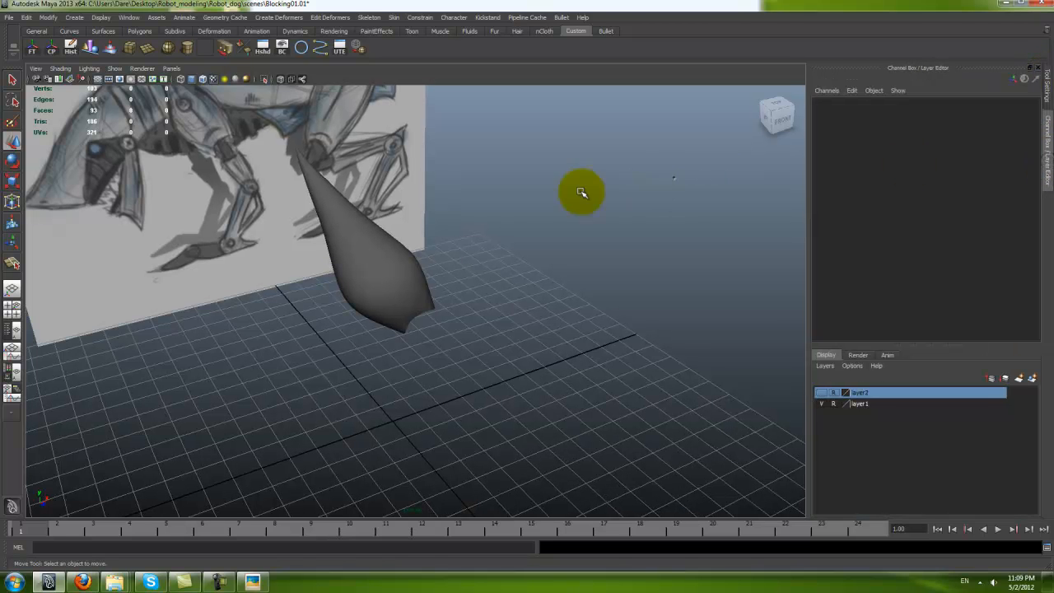
# Step: Select the foreleg piece, make layer2 visible, and place the piece's pivot at the grid origin
pyautogui.click(376, 294)
pyautogui.hotkey('ctrl', 'space')
pyautogui.hotkey('ctrl', 'space')
pyautogui.moveTo(668, 262)
pyautogui.keyDown('alt'); pyautogui.mouseDown()
pyautogui.moveTo(732, 244)
pyautogui.moveTo(606, 249)
pyautogui.moveTo(658, 255)
pyautogui.mouseUp(); pyautogui.keyUp('alt')
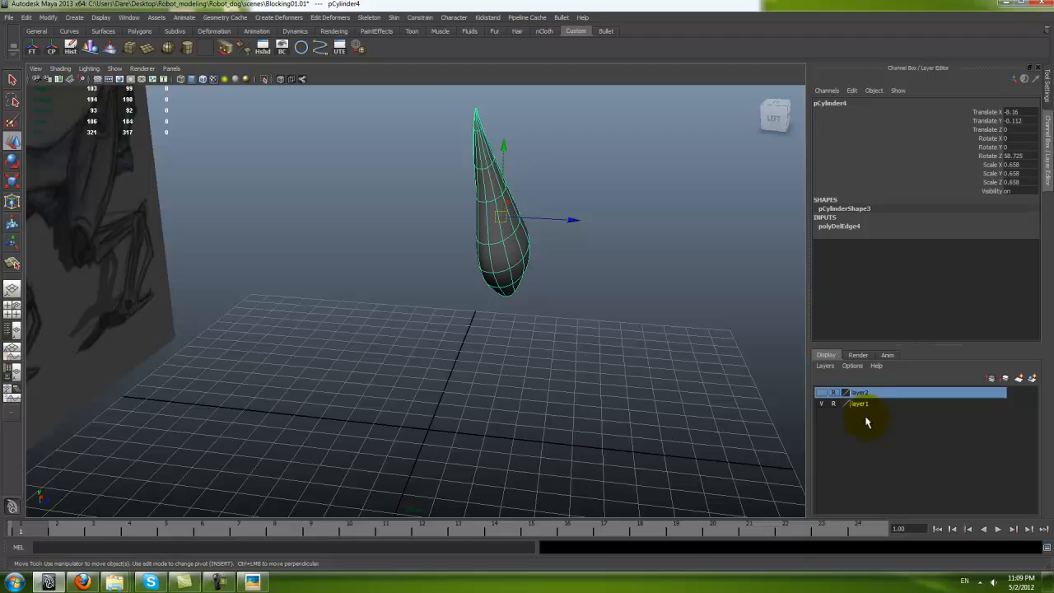
pyautogui.click(828, 394)
pyautogui.keyDown('alt'); pyautogui.moveTo(633, 377); pyautogui.dragTo(501, 268); pyautogui.keyUp('alt')
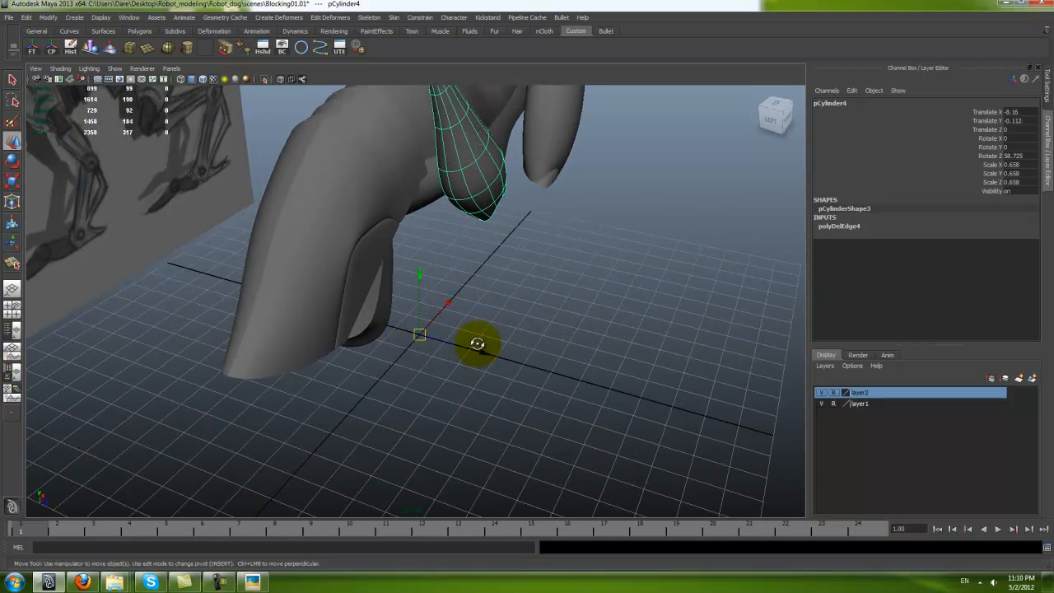
pyautogui.keyDown('alt'); pyautogui.moveTo(477, 343); pyautogui.dragTo(475, 304); pyautogui.keyUp('alt')
pyautogui.keyDown('alt'); pyautogui.moveTo(475, 304); pyautogui.dragTo(472, 373, button='middle'); pyautogui.keyUp('alt')
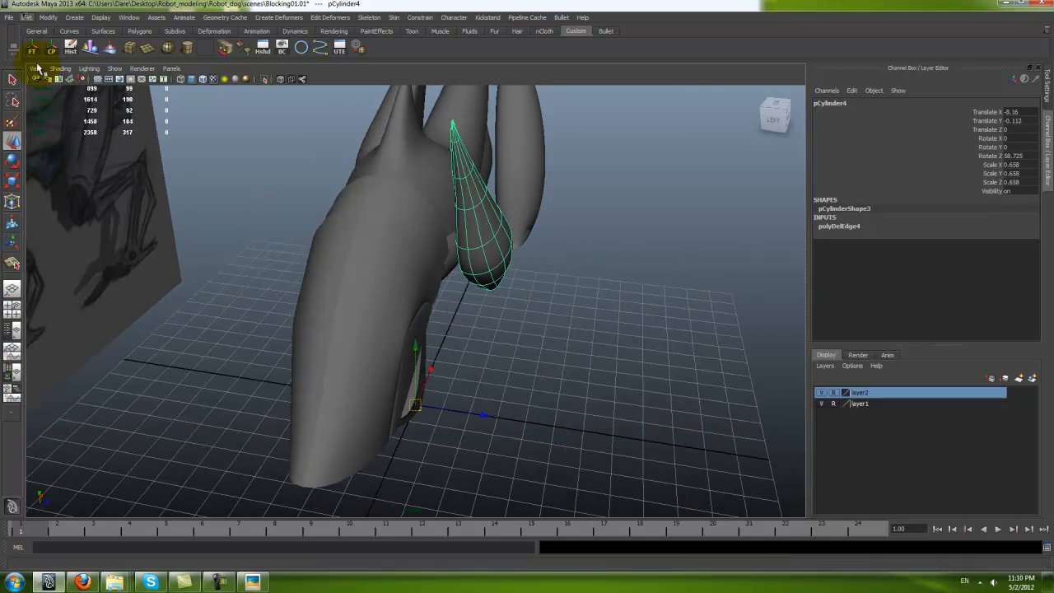
# Step: Mirror a copy of the upper foreleg to the body's other side with Duplicate Special and save the scene
pyautogui.hotkey('shift', 'z')
pyautogui.moveTo(26, 11); pyautogui.dragTo(27, 16)
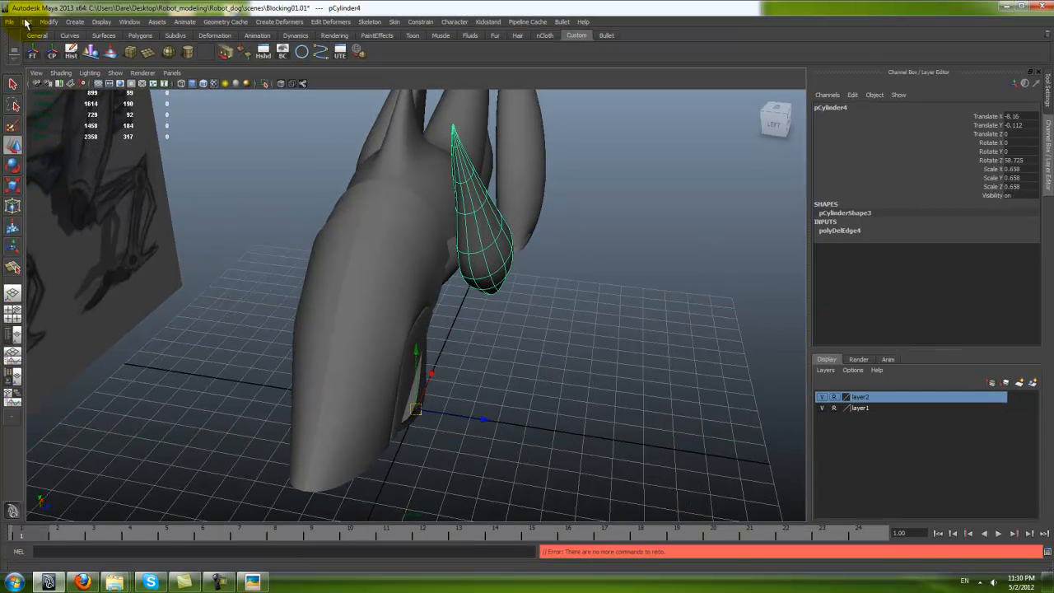
pyautogui.click(27, 22)
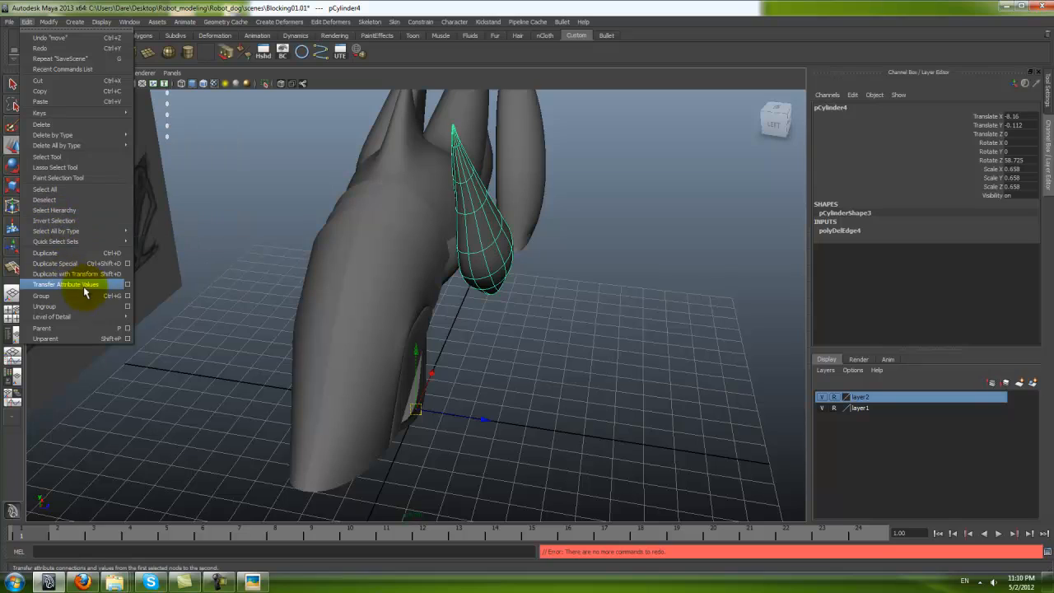
pyautogui.click(61, 264)
pyautogui.keyDown('alt'); pyautogui.moveTo(565, 399); pyautogui.dragTo(635, 348); pyautogui.keyUp('alt')
pyautogui.click(648, 421)
pyautogui.hotkey('ctrl', 's')
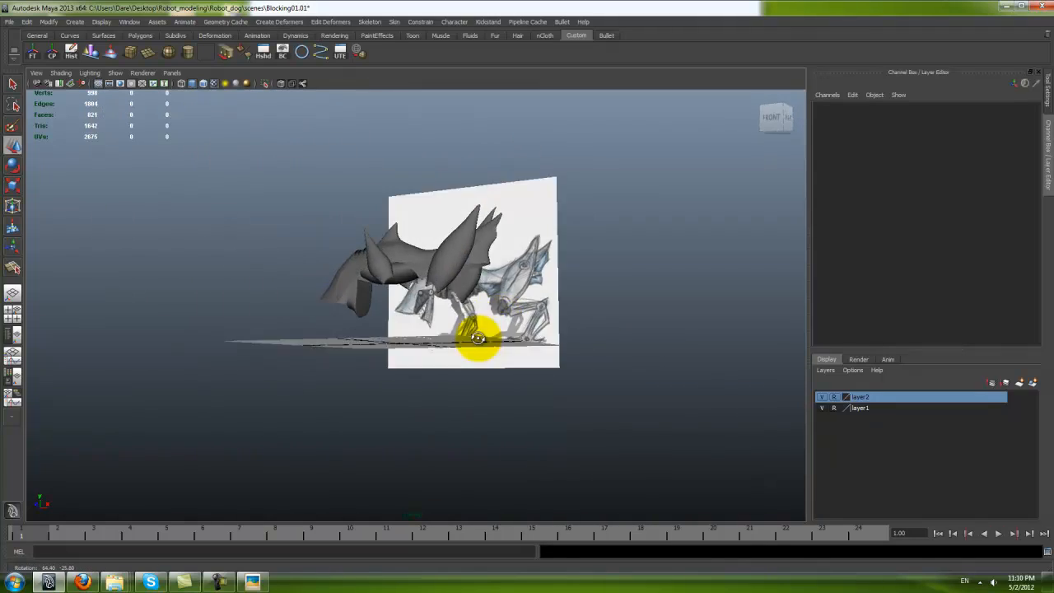
# Step: Examine the blocked-out body and mirrored upper legs against the reference sketch in the perspective and front views
pyautogui.keyDown('alt'); pyautogui.moveTo(496, 350); pyautogui.dragTo(548, 348); pyautogui.keyUp('alt')
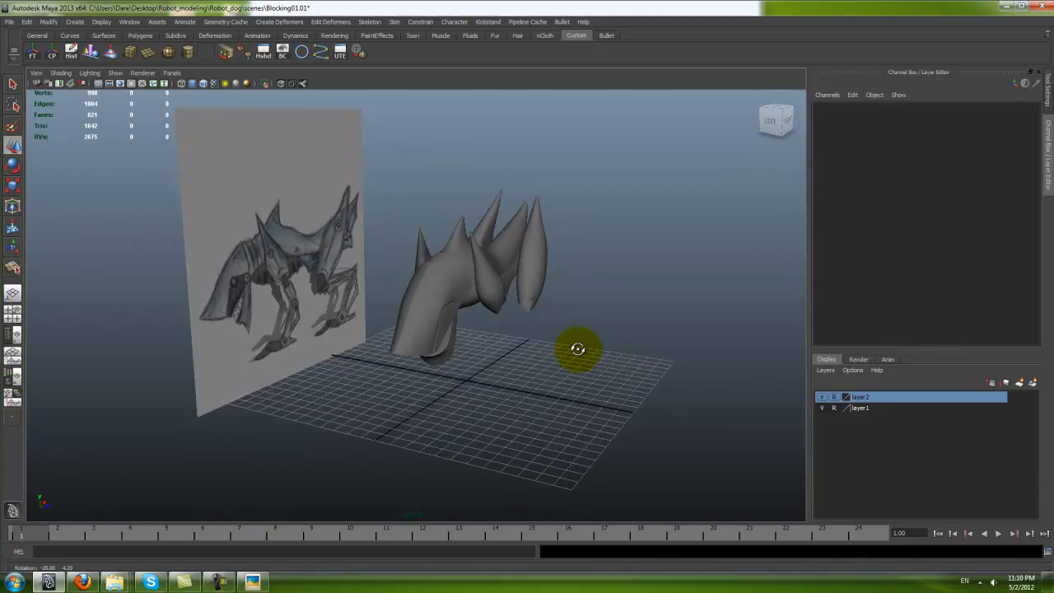
pyautogui.press('space')
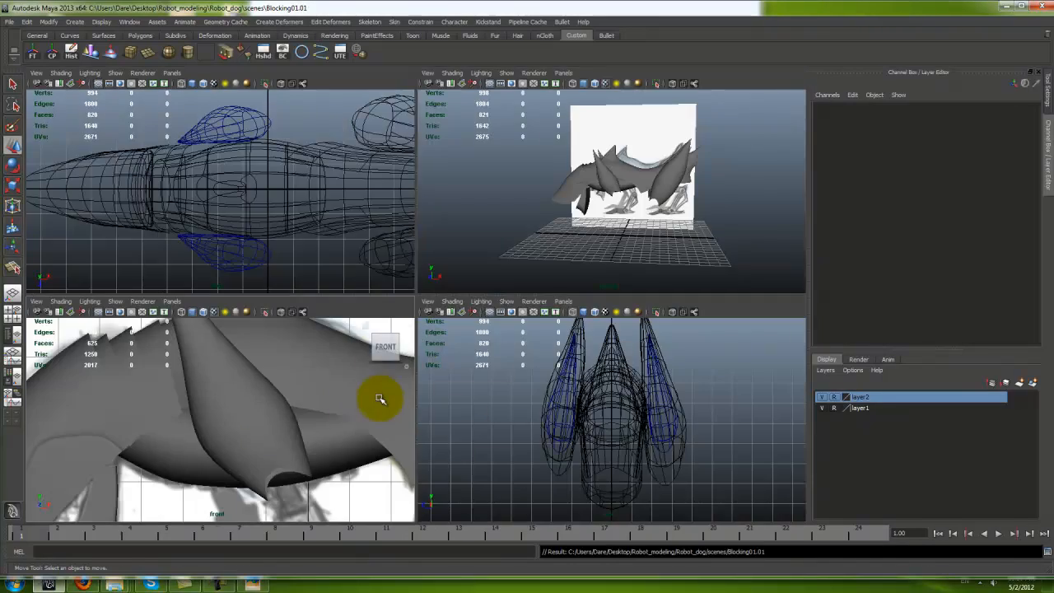
pyautogui.press('space')
pyautogui.keyDown('alt'); pyautogui.moveTo(549, 360); pyautogui.dragTo(317, 331, button='middle'); pyautogui.keyUp('alt')
pyautogui.keyDown('alt'); pyautogui.moveTo(318, 331); pyautogui.dragTo(423, 360, button='right'); pyautogui.keyUp('alt')
pyautogui.keyDown('alt'); pyautogui.moveTo(423, 360); pyautogui.dragTo(659, 395, button='middle'); pyautogui.keyUp('alt')
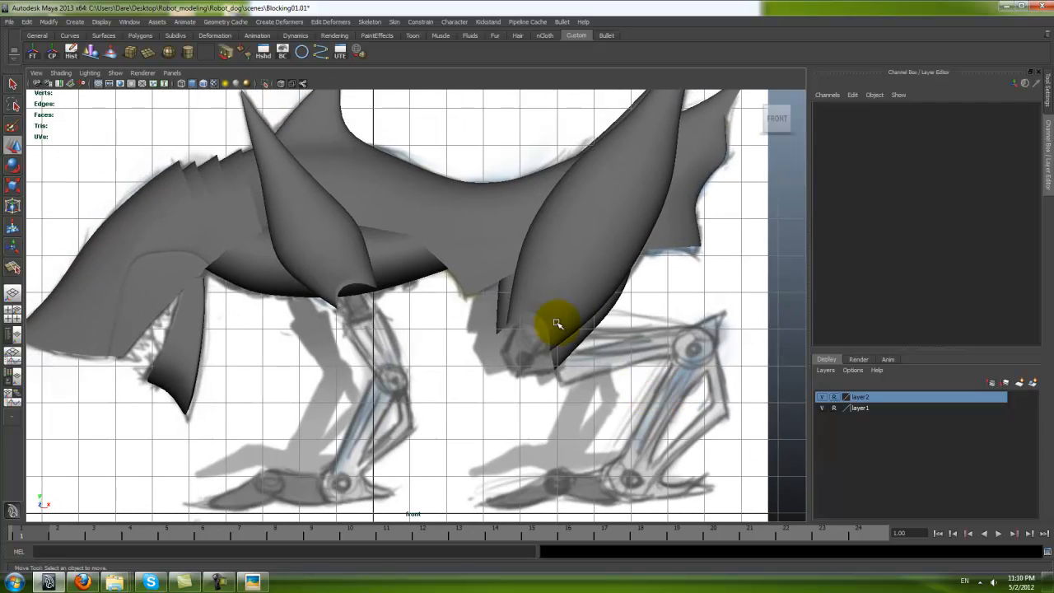
pyautogui.keyDown('alt'); pyautogui.moveTo(558, 325); pyautogui.dragTo(593, 252, button='right'); pyautogui.keyUp('alt')
pyautogui.press('space')
pyautogui.press('space')
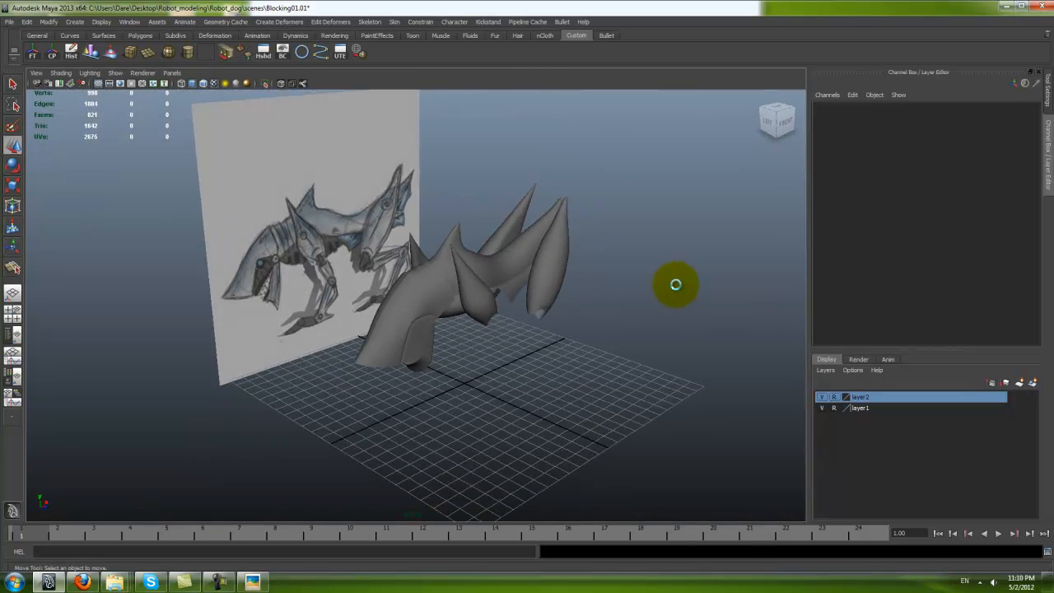
pyautogui.keyDown('alt'); pyautogui.moveTo(642, 308); pyautogui.dragTo(543, 312); pyautogui.keyUp('alt')
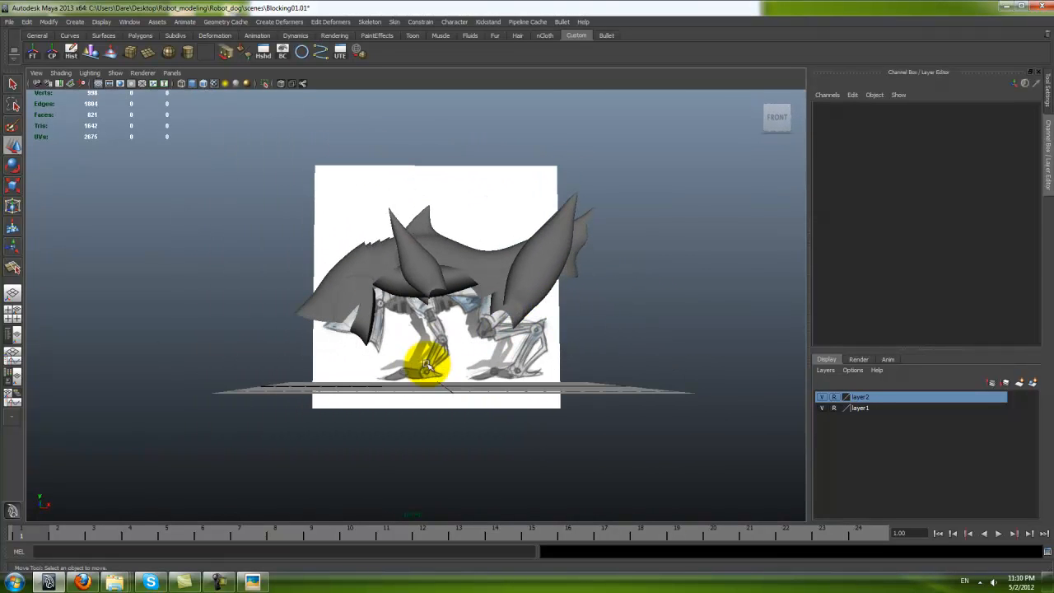
pyautogui.keyDown('alt'); pyautogui.moveTo(426, 365); pyautogui.dragTo(414, 371); pyautogui.keyUp('alt')
pyautogui.keyDown('alt'); pyautogui.moveTo(417, 333); pyautogui.dragTo(382, 323); pyautogui.keyUp('alt')
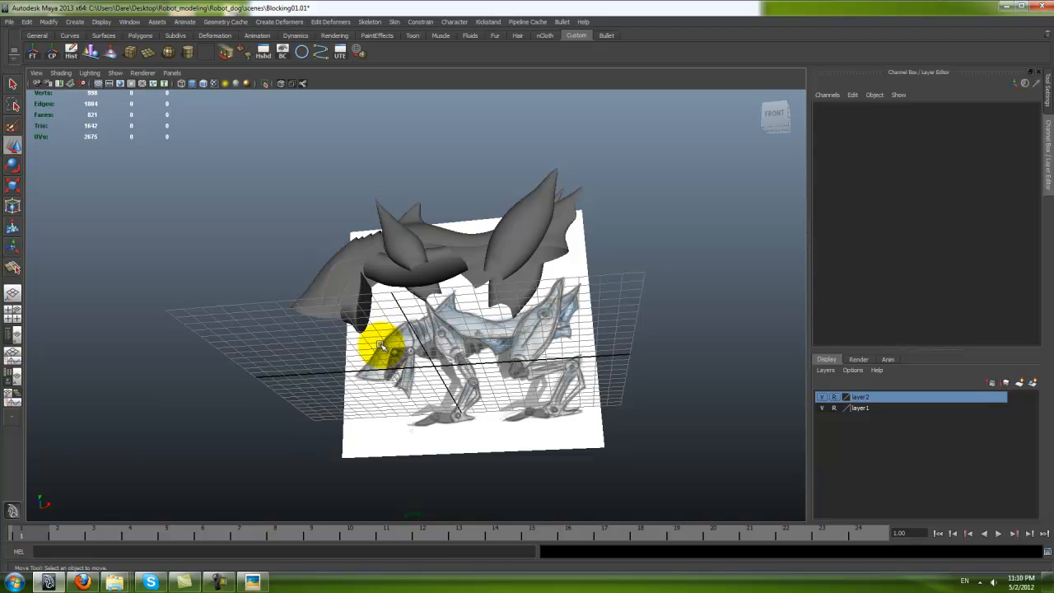